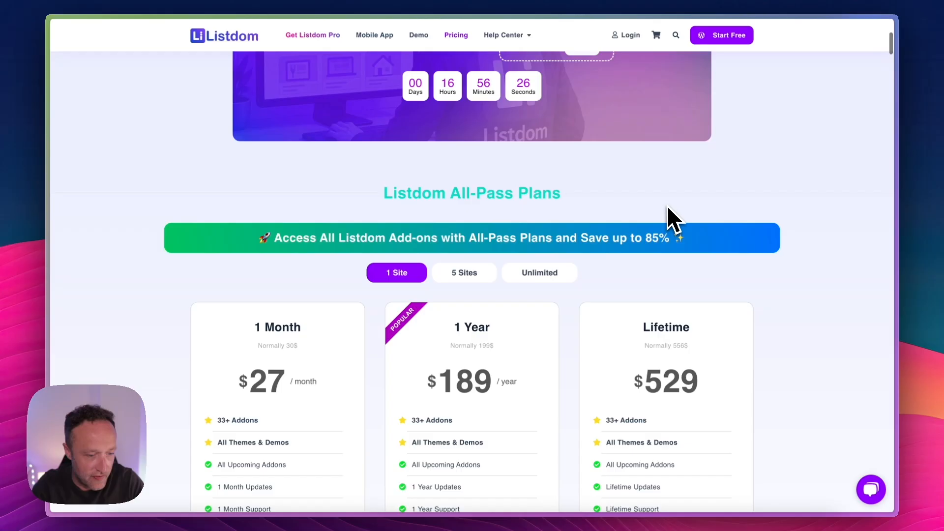
Examine the prices and included features of the 1 Month, 1 Year and Lifetime Listdom All-Pass plans for one site
scroll(667, 205, down, 6)
scroll(667, 205, up, 4)
scroll(474, 272, down, 1)
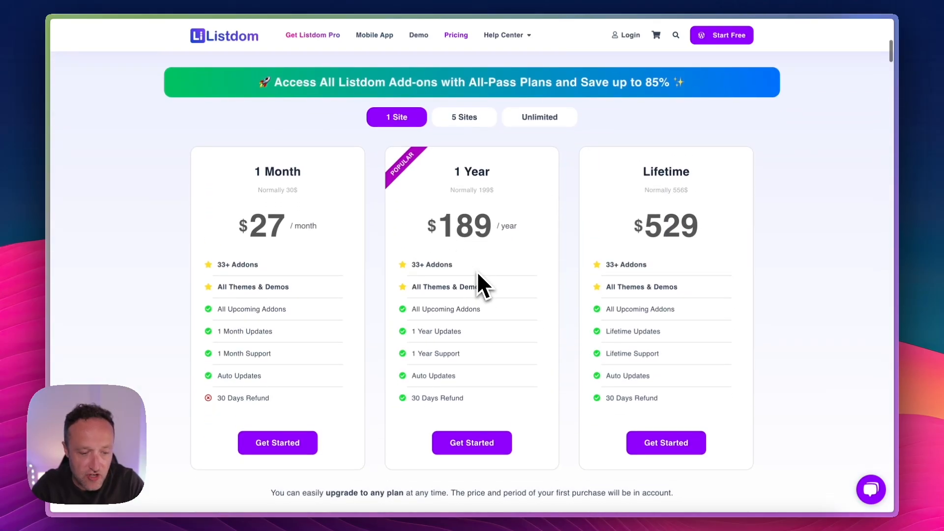
scroll(468, 202, down, 1)
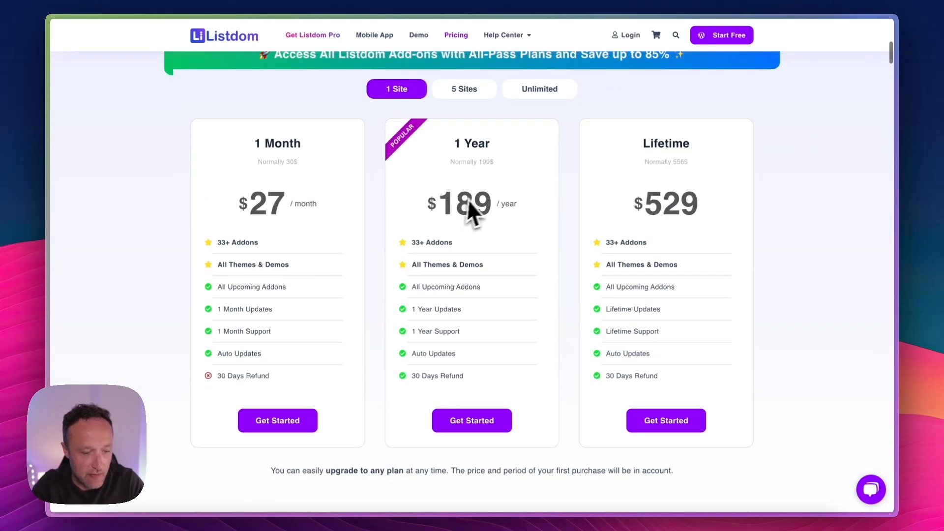
scroll(467, 204, down, 1)
drag(464, 207, 403, 201)
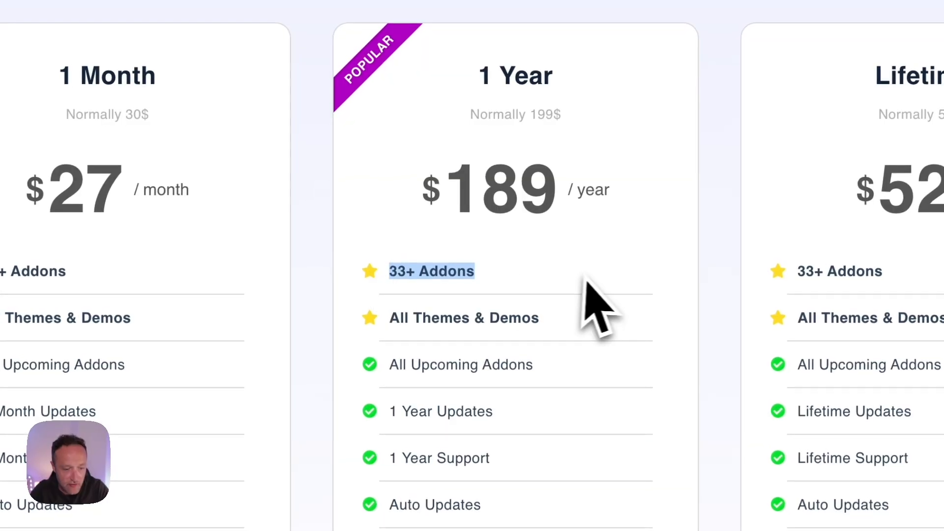
click(573, 277)
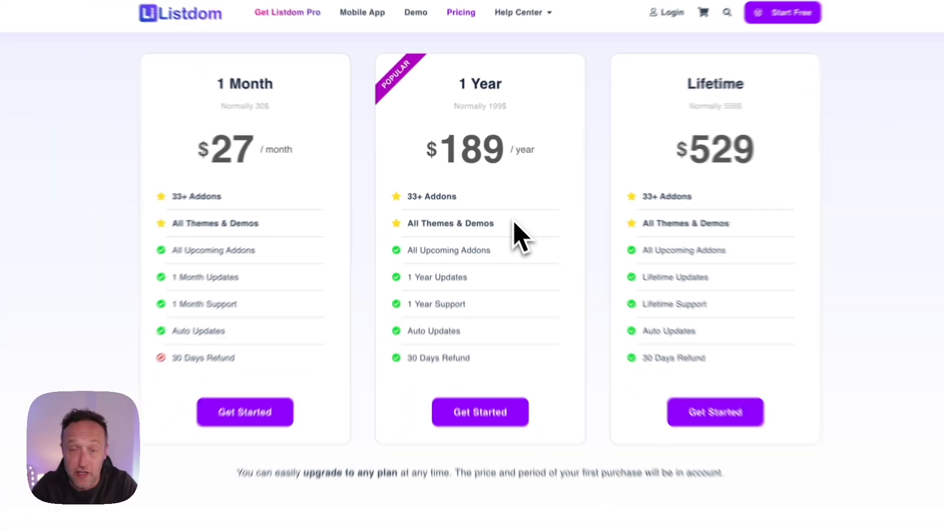
Look through the individual Listdom add-ons with their descriptions and yearly prices
scroll(523, 153, down, 10)
scroll(524, 154, up, 3)
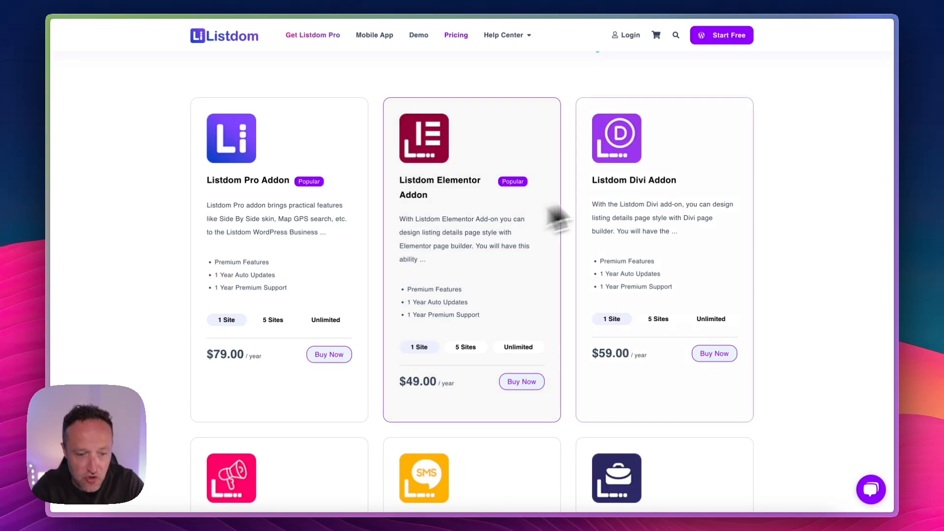
scroll(701, 165, down, 5)
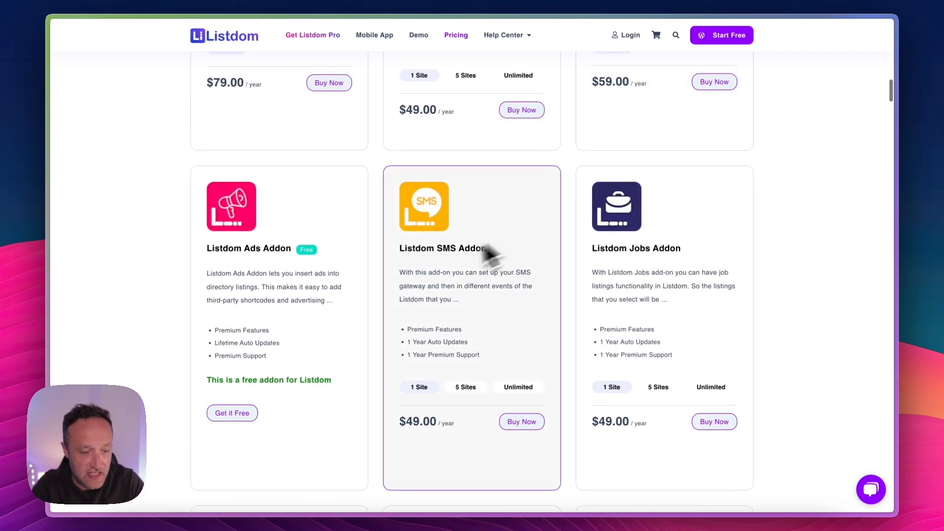
scroll(538, 237, down, 6)
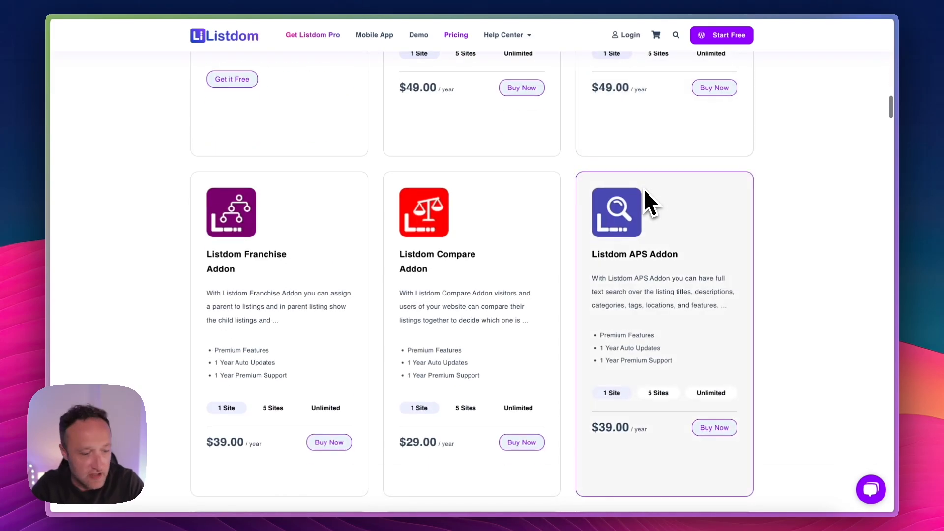
scroll(541, 241, down, 3)
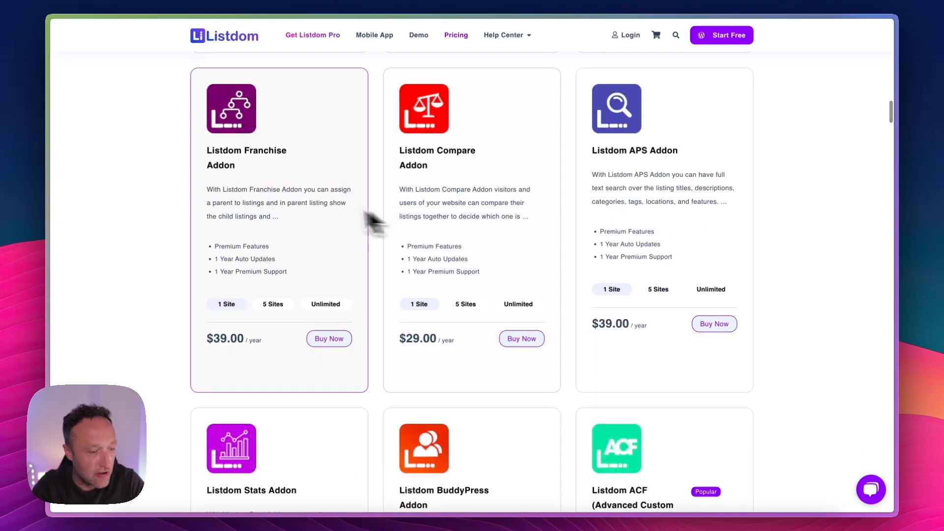
scroll(310, 212, down, 10)
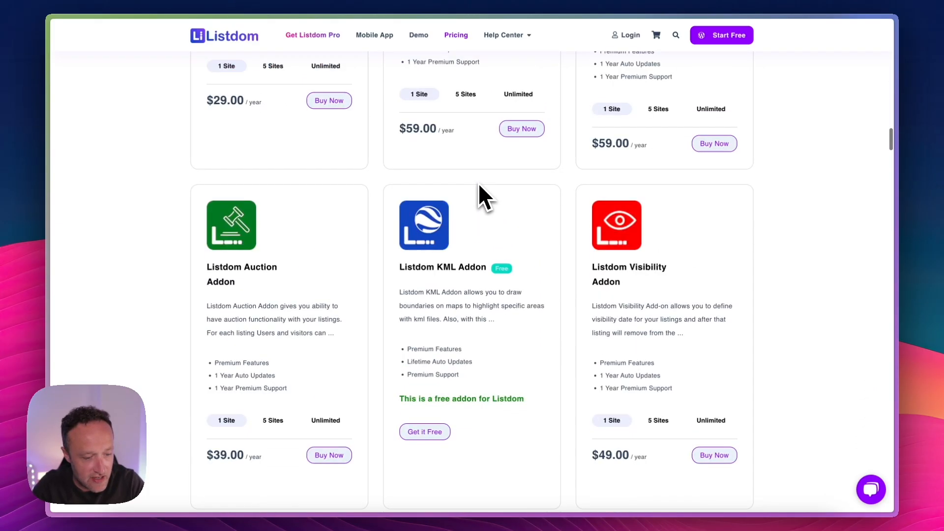
scroll(478, 186, up, 8)
scroll(509, 287, up, 3)
scroll(509, 287, down, 20)
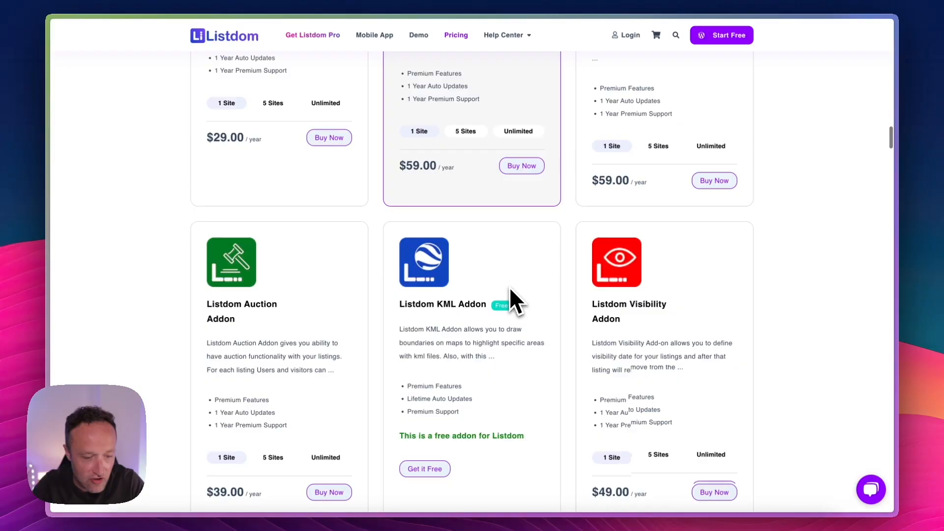
scroll(509, 287, down, 20)
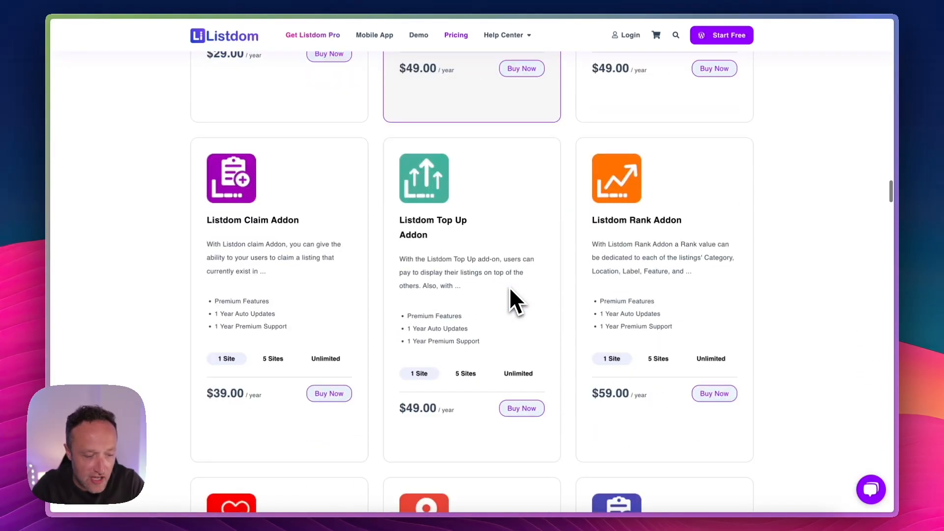
scroll(509, 288, up, 20)
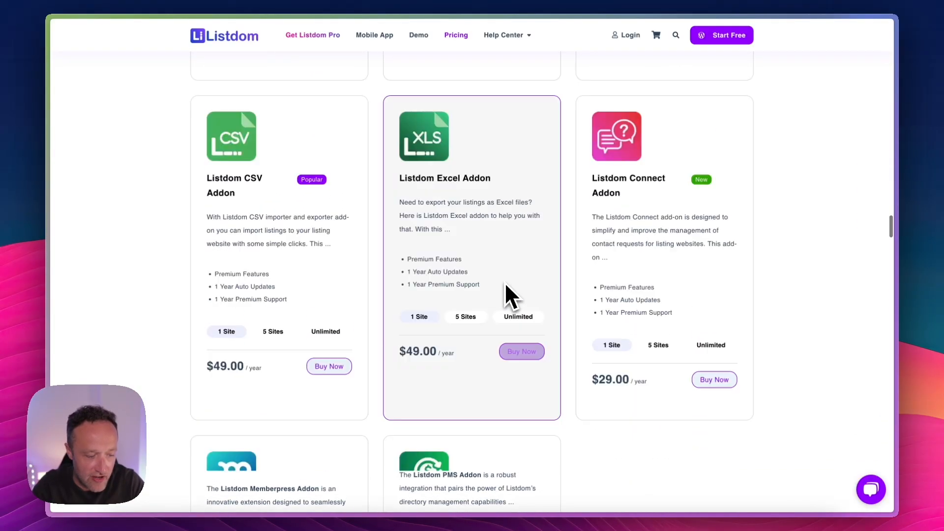
scroll(503, 279, up, 2)
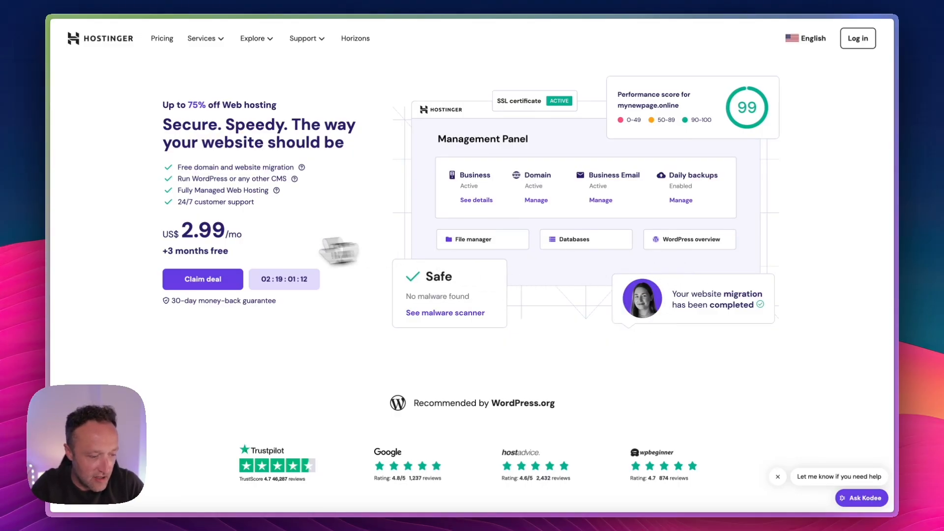
Open the web hosting deal on the Hostinger site, compare the plans' features and choose the Business plan
click(213, 280)
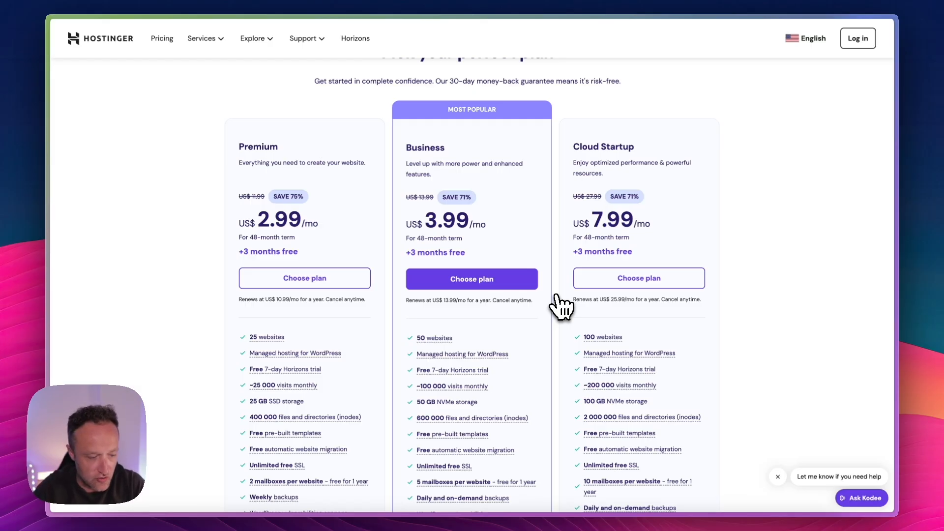
scroll(352, 319, down, 1)
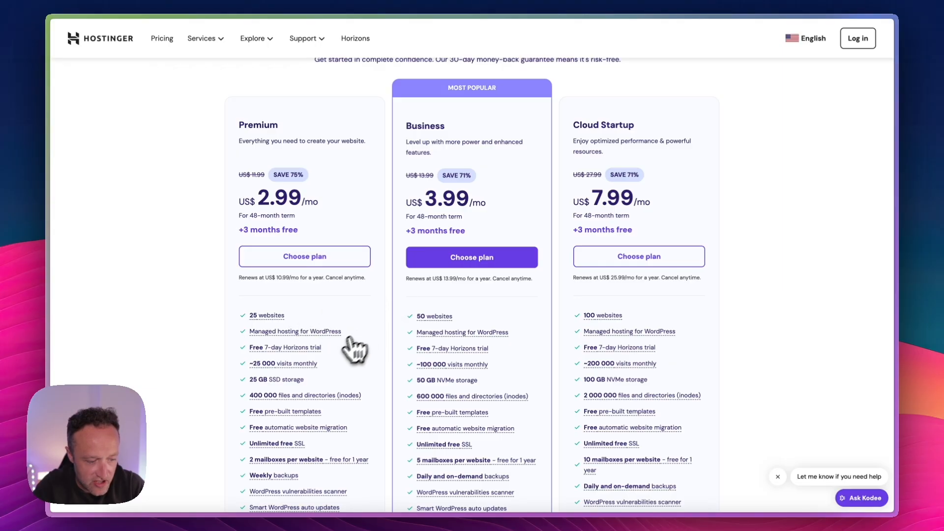
scroll(340, 374, down, 1)
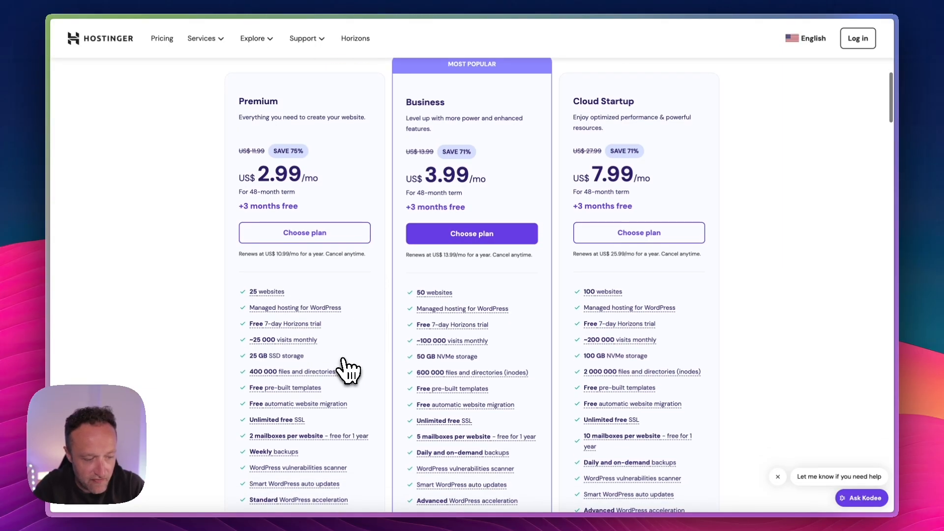
scroll(362, 352, down, 1)
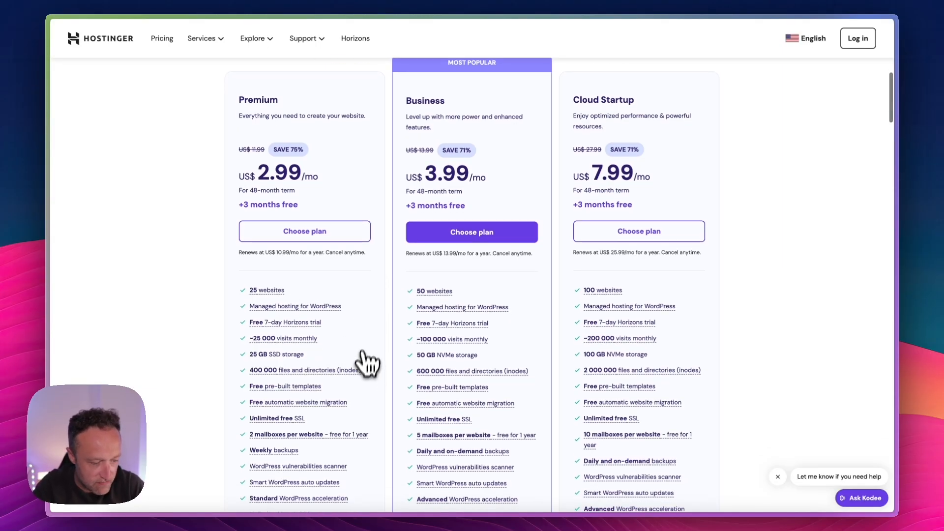
scroll(369, 348, down, 3)
scroll(368, 348, up, 2)
scroll(415, 236, up, 3)
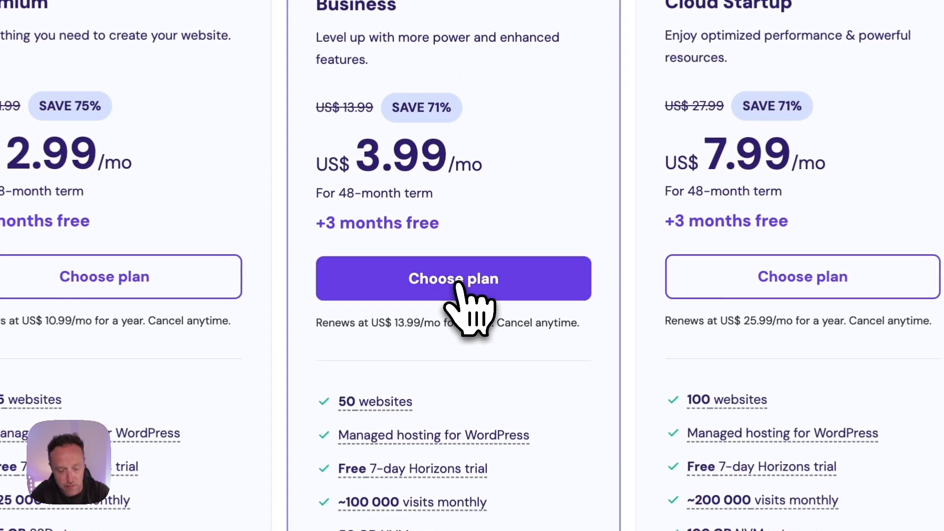
click(468, 284)
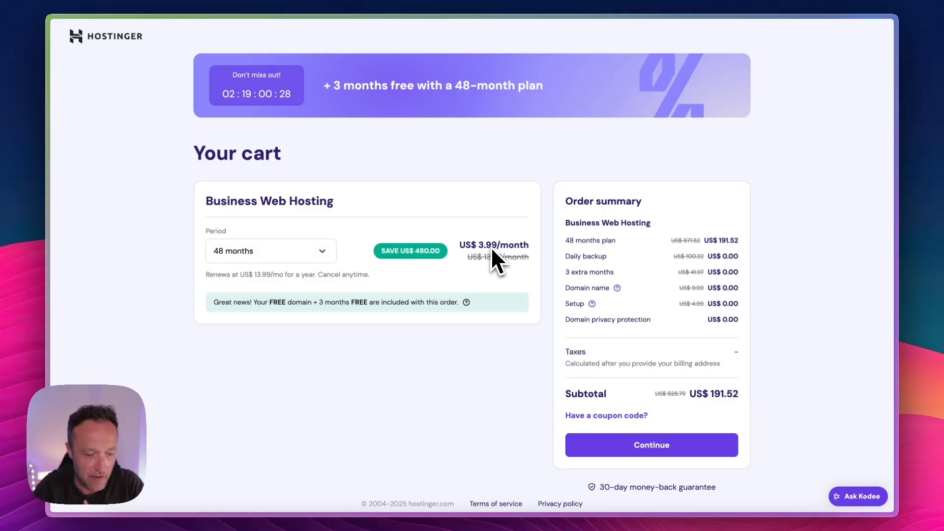
Review the monthly price and the free domain offer for Business Web Hosting in the cart
drag(533, 261, 469, 261)
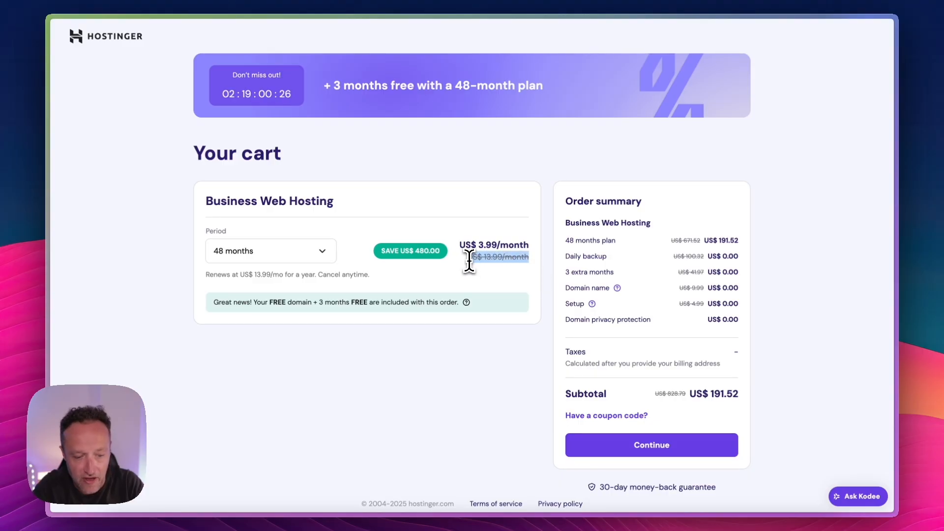
click(478, 275)
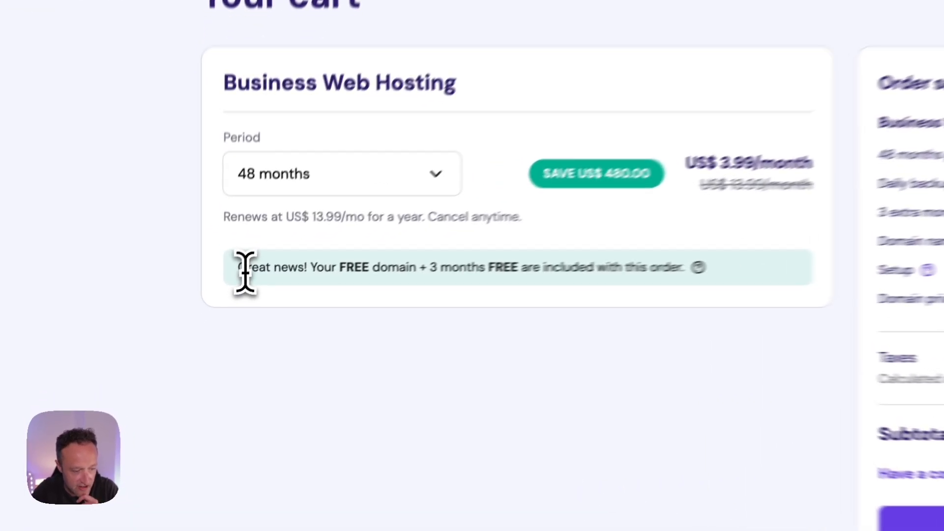
drag(220, 302, 357, 316)
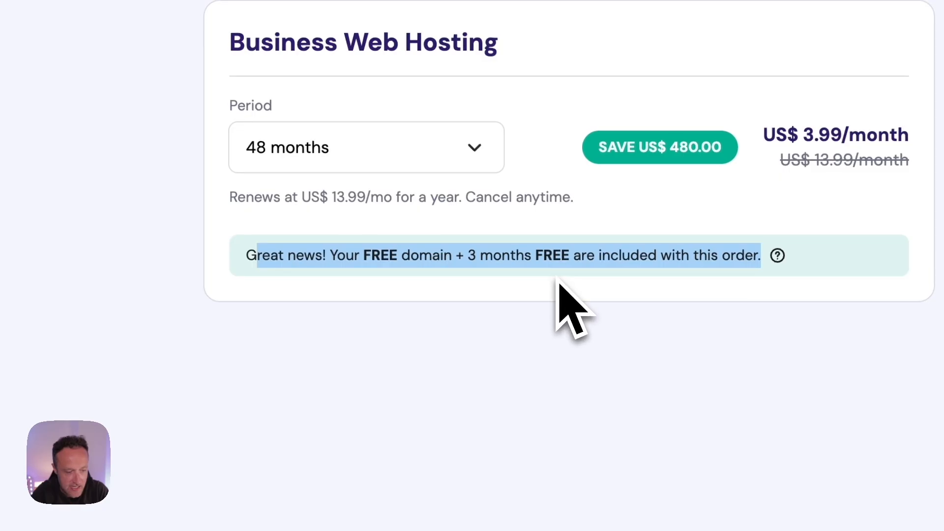
click(558, 281)
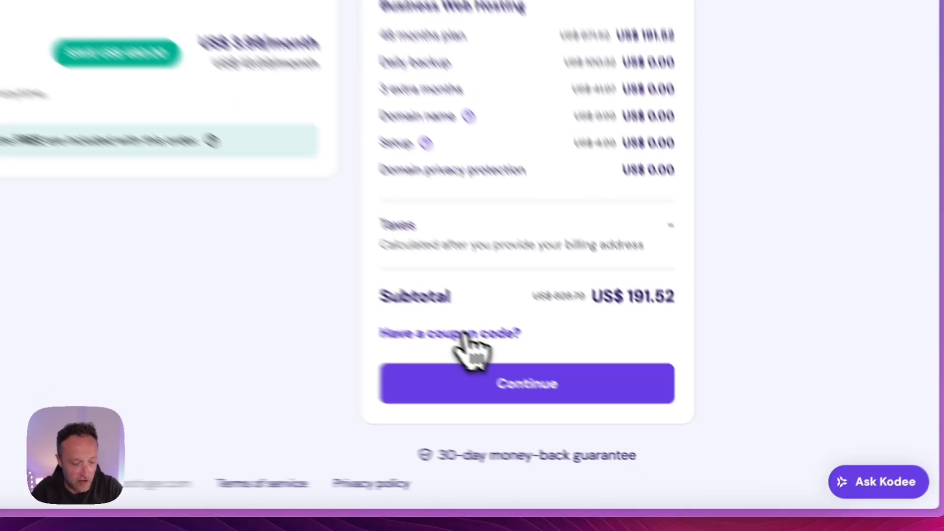
Apply the coupon code WPEAGLE to the hosting order and continue to checkout
click(618, 409)
click(329, 390)
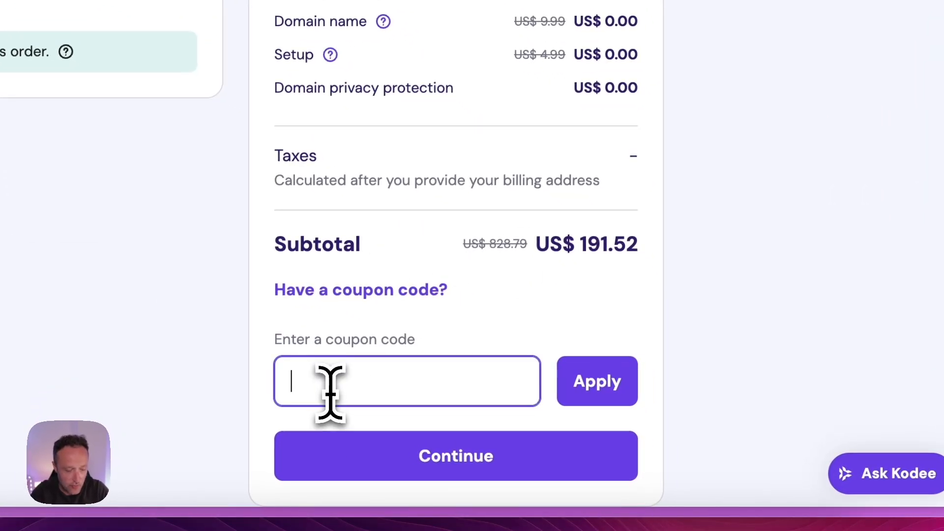
text(WPEAGLE)
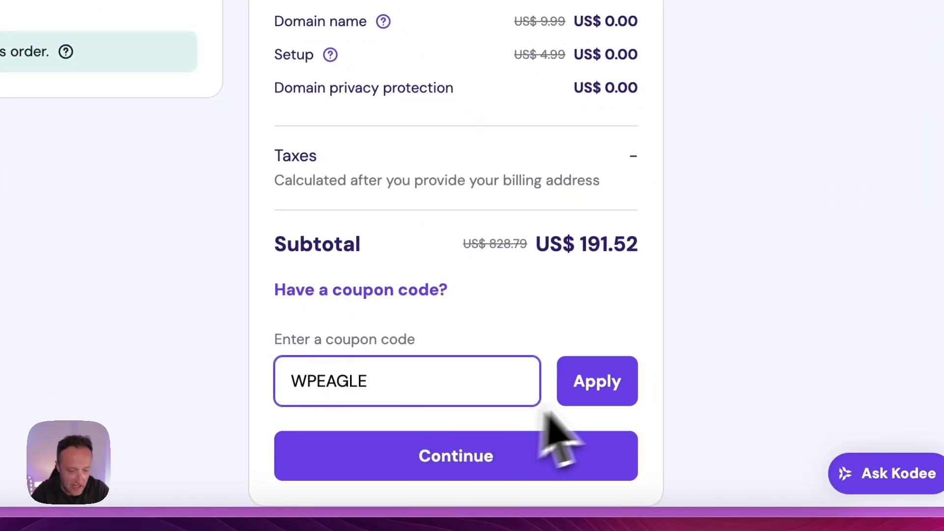
click(605, 383)
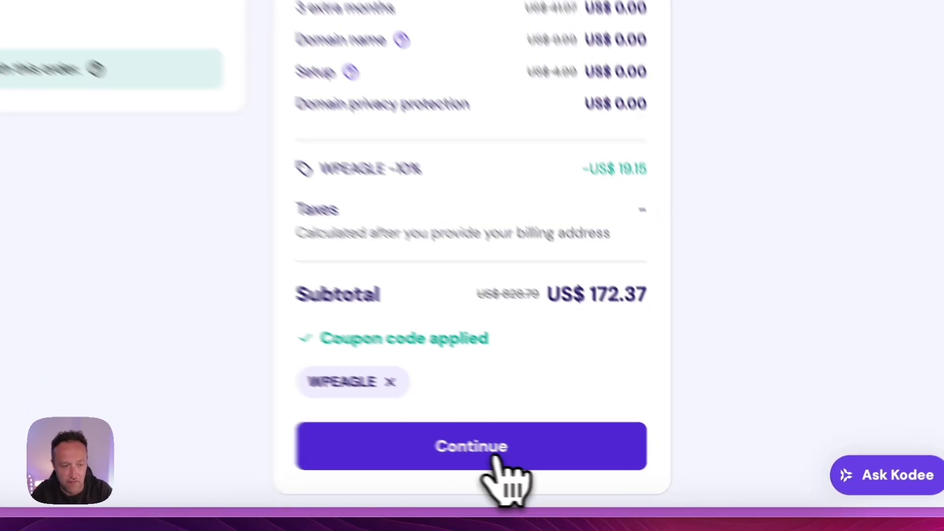
click(645, 488)
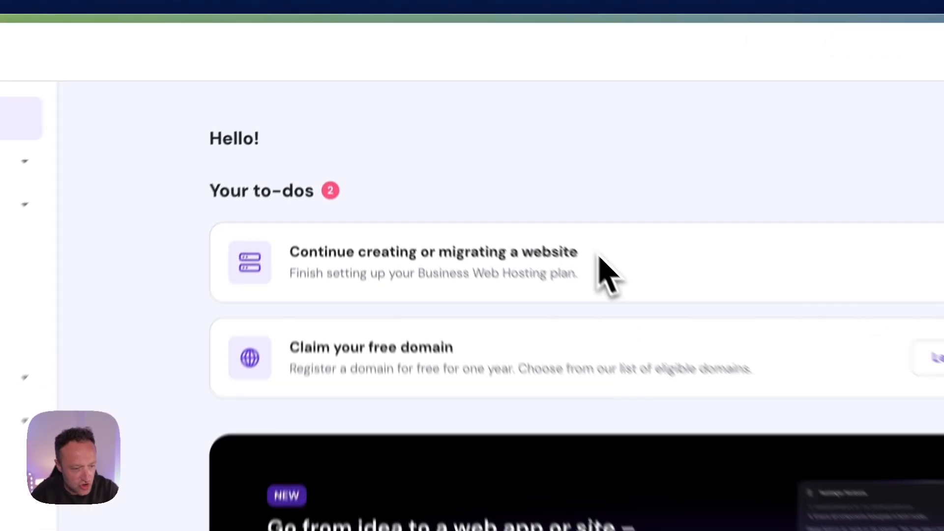
Start over the pending Business Web Hosting website setup and specify that the website is for myself or my business
drag(474, 145, 313, 144)
click(457, 135)
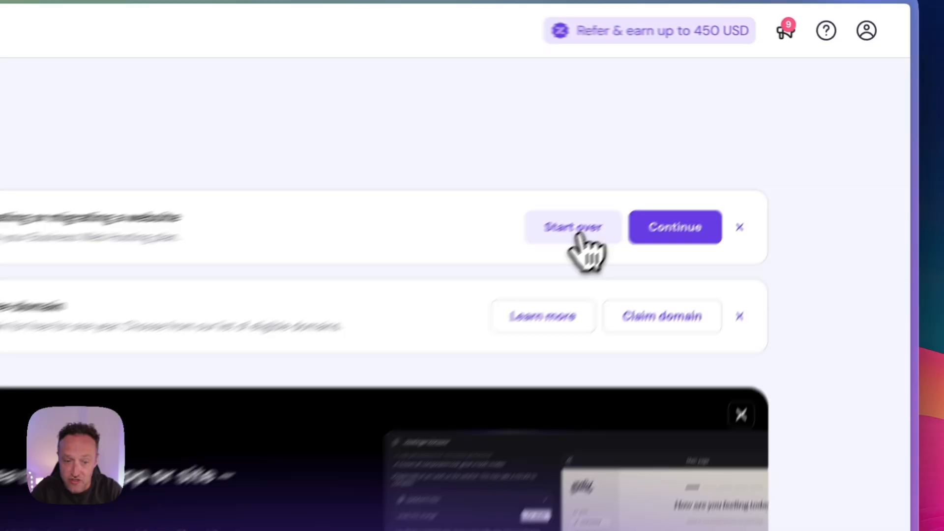
click(688, 156)
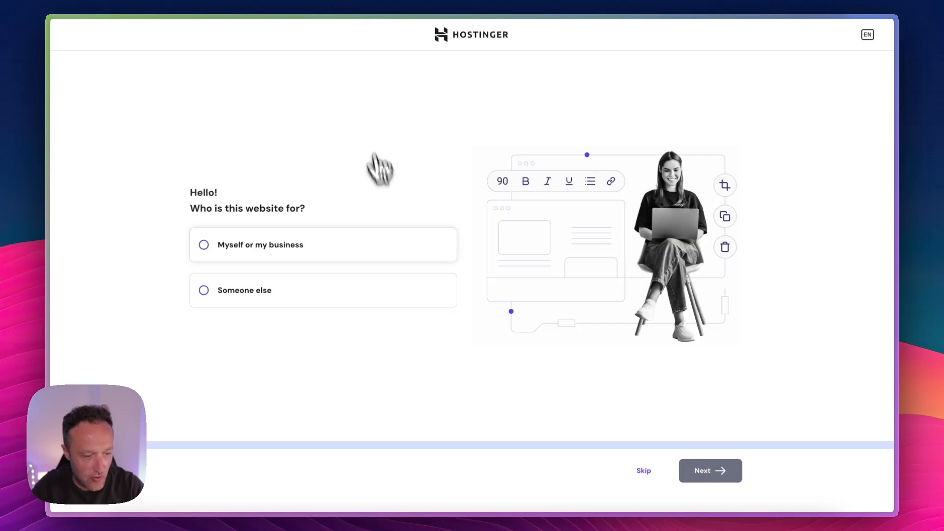
click(260, 246)
click(711, 470)
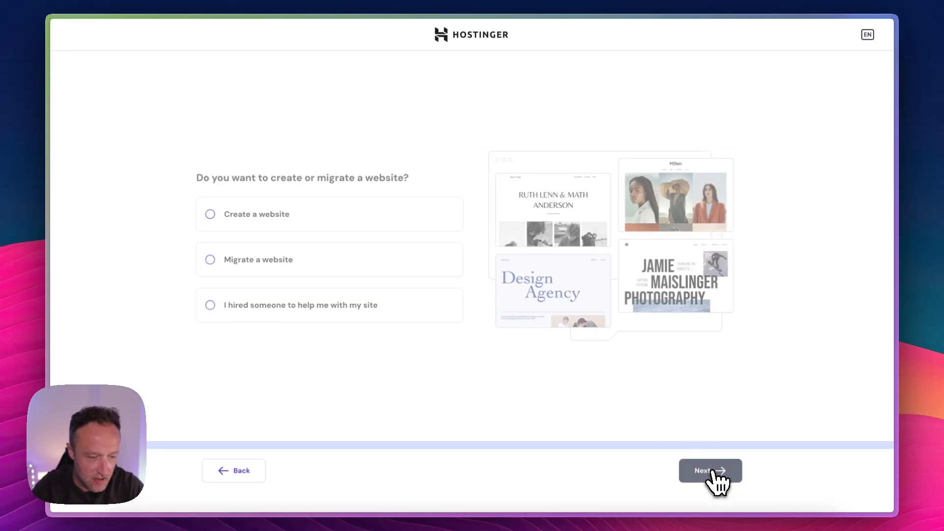
Choose to create a new website and build it with WordPress
click(315, 219)
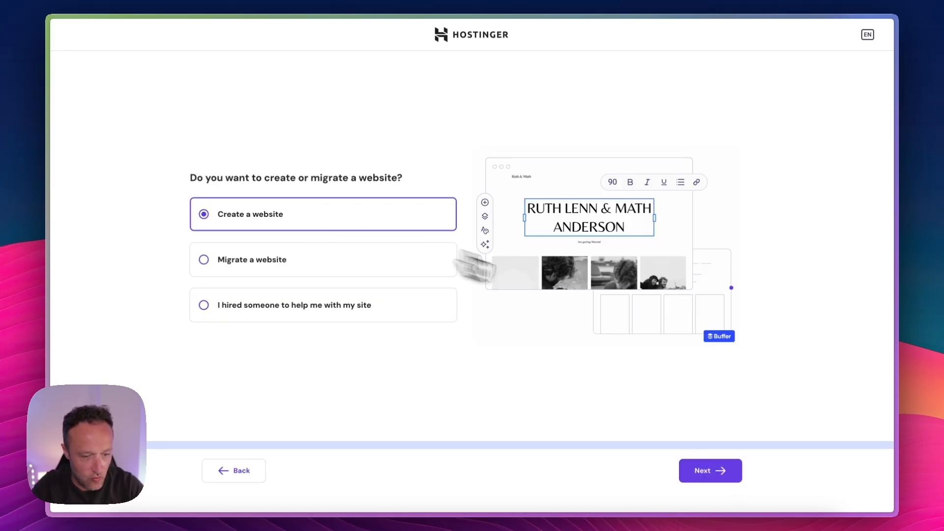
click(723, 473)
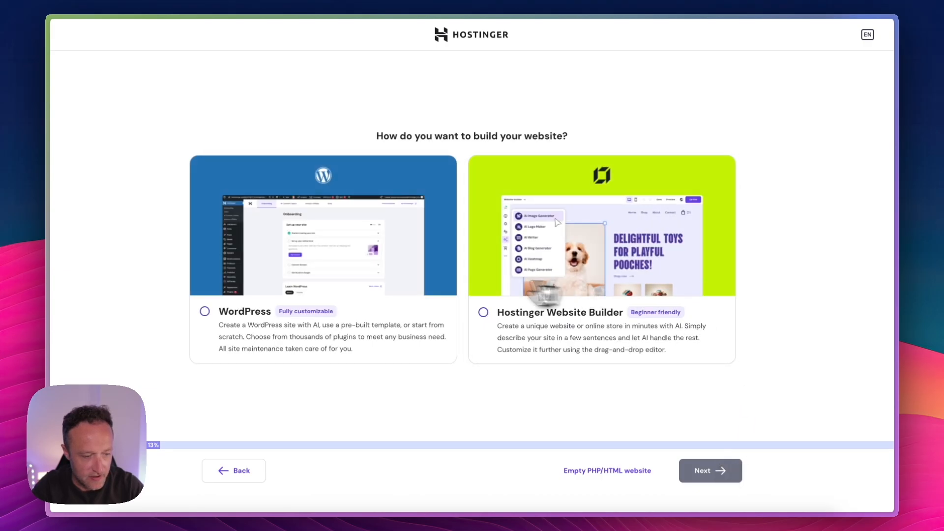
click(208, 313)
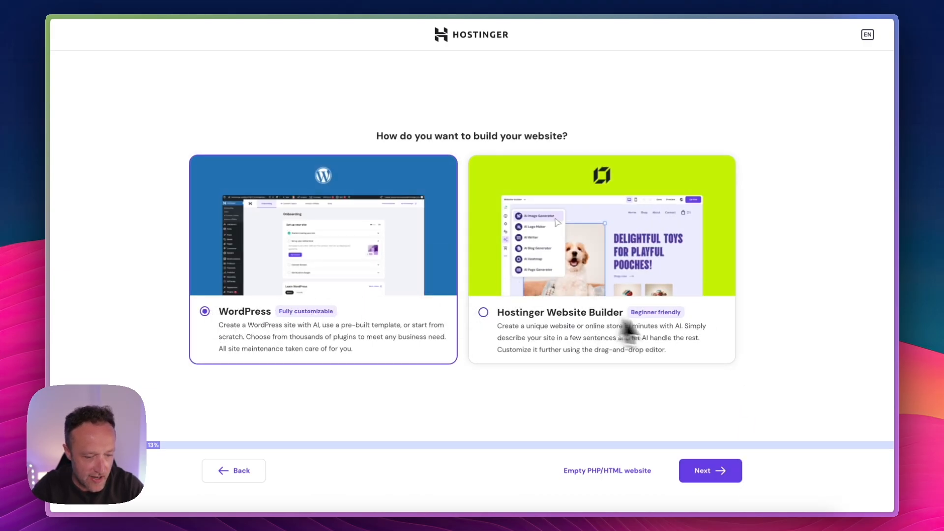
click(720, 476)
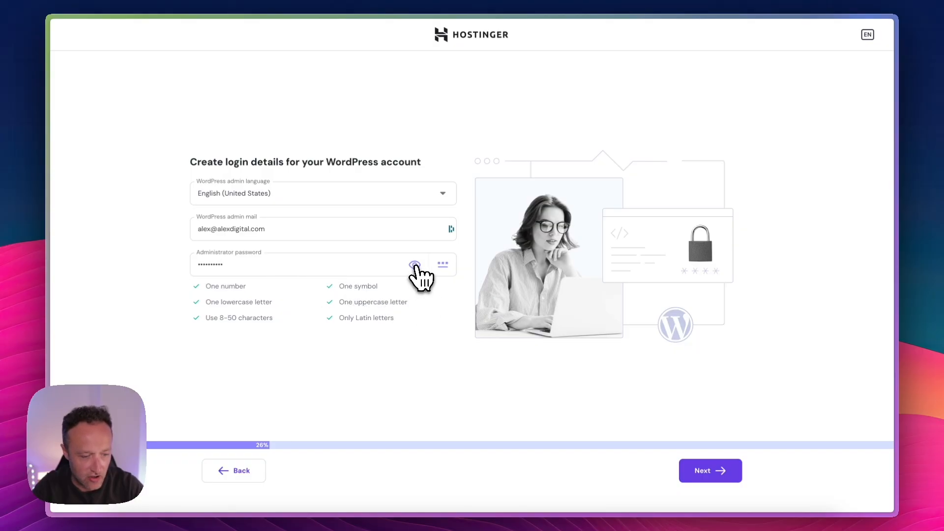
Edit the administrator password for the WordPress account and continue the website setup
click(415, 266)
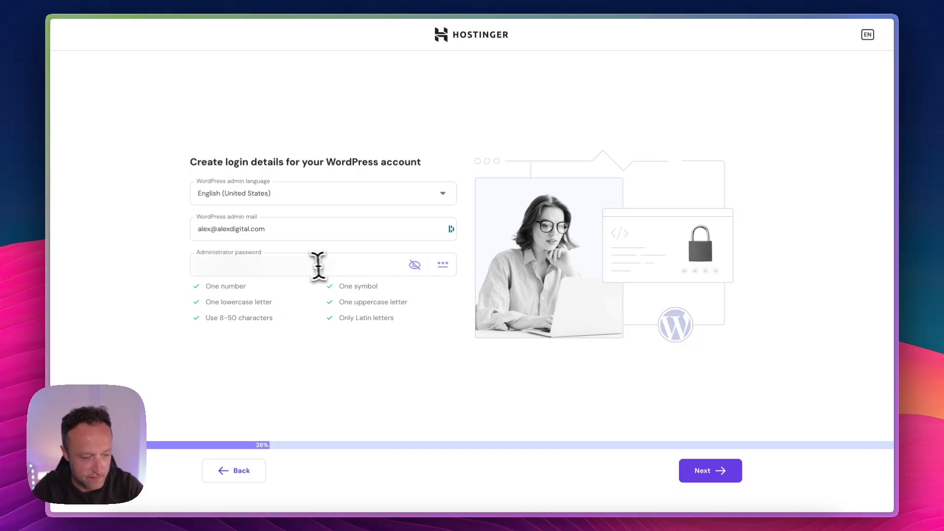
click(311, 265)
click(414, 265)
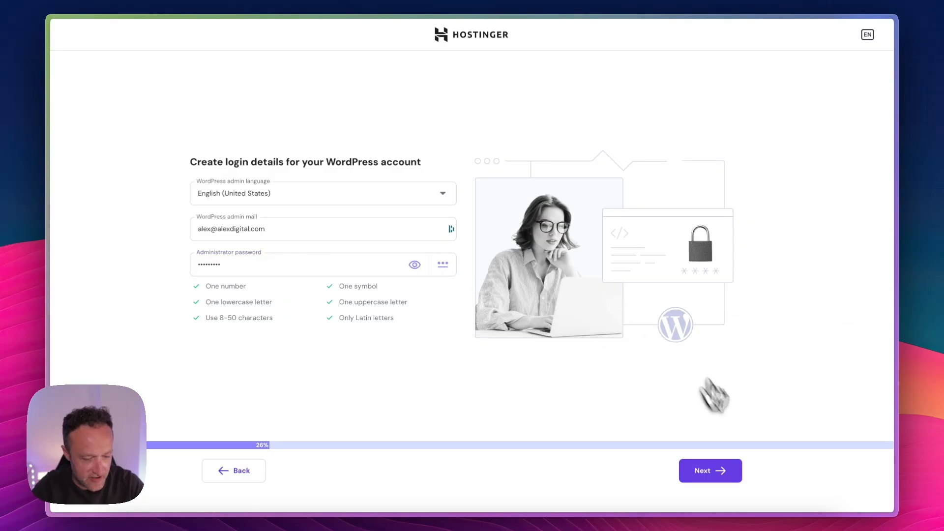
click(714, 470)
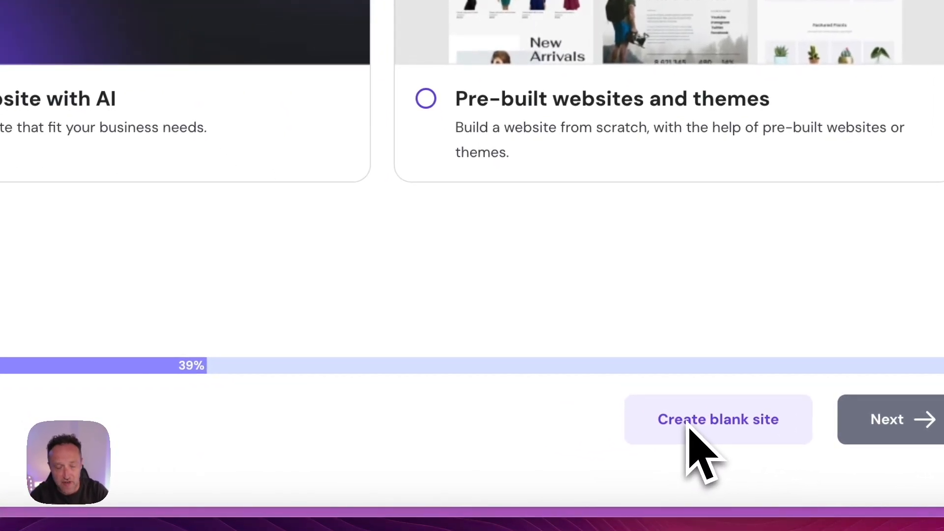
Choose to create a blank site and use a temporary domain for it
click(688, 423)
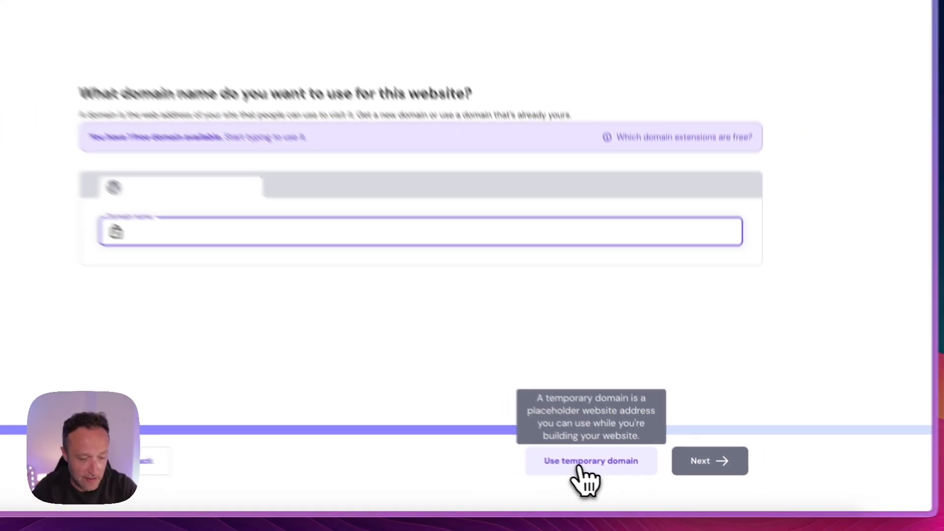
click(478, 427)
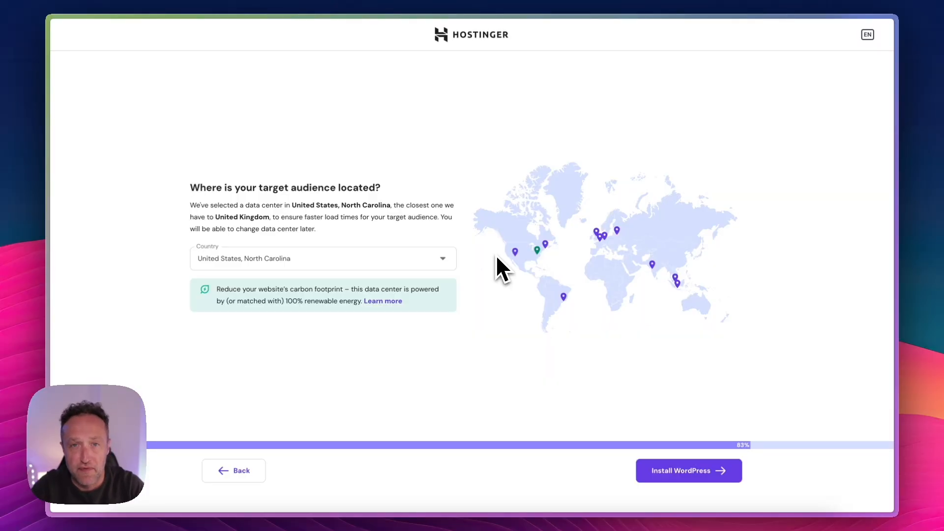
Set the target audience's data center to United Kingdom and install WordPress
click(439, 255)
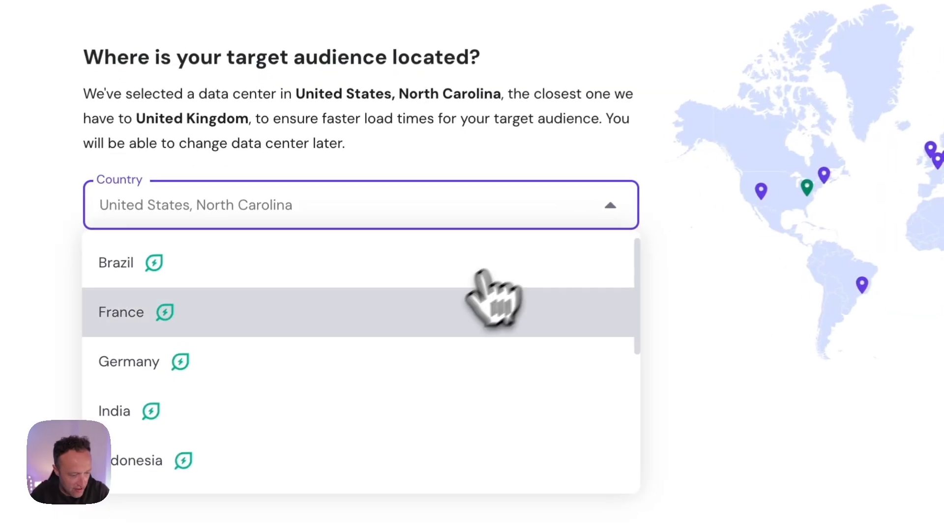
scroll(445, 295, down, 6)
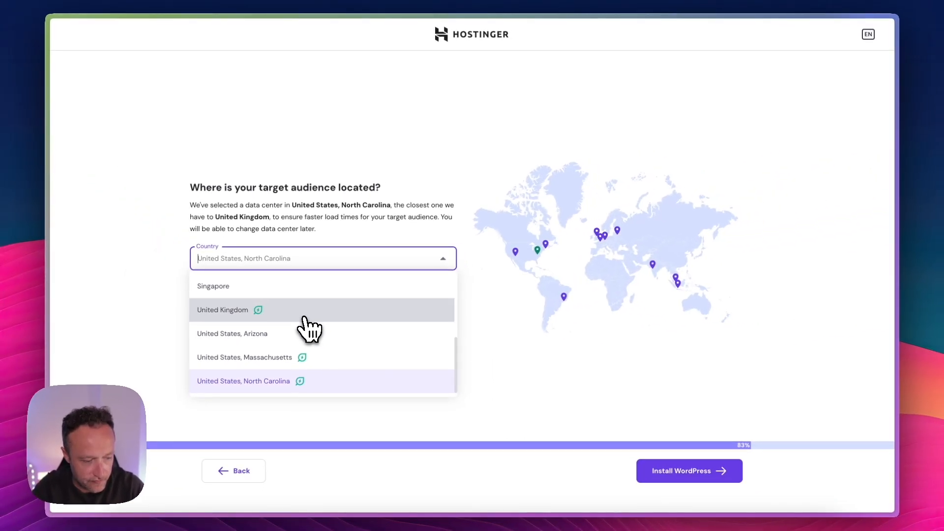
scroll(324, 340, up, 5)
scroll(304, 325, down, 5)
click(264, 310)
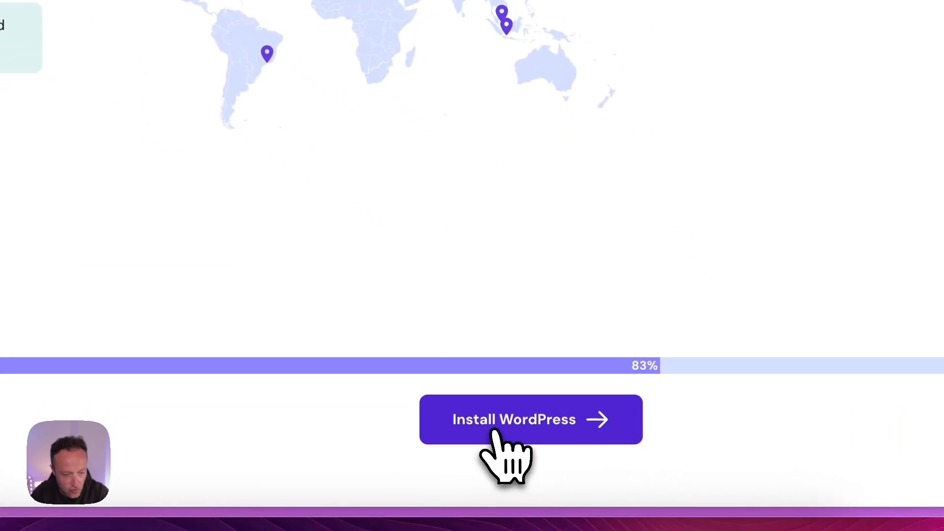
click(512, 435)
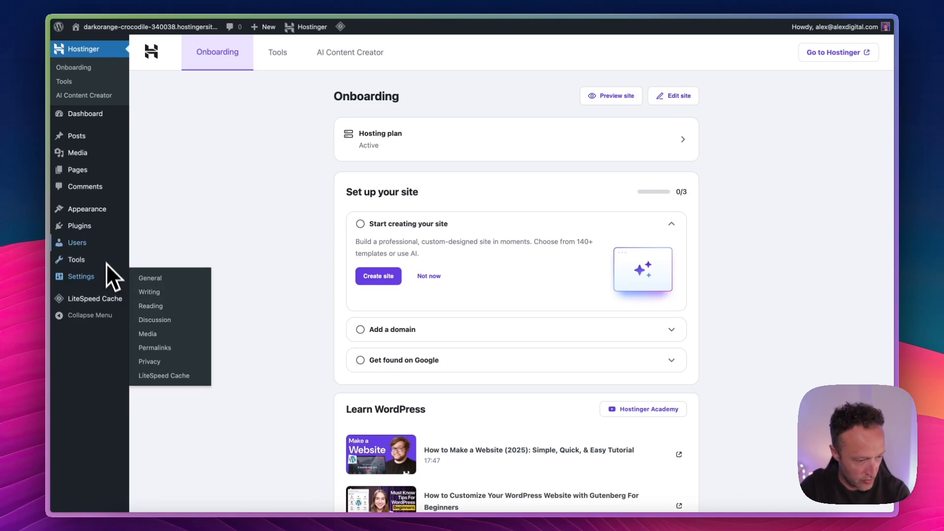
Deactivate the LiteSpeed Cache plugin in the site's installed plugins
mouse_move(107, 229)
click(167, 228)
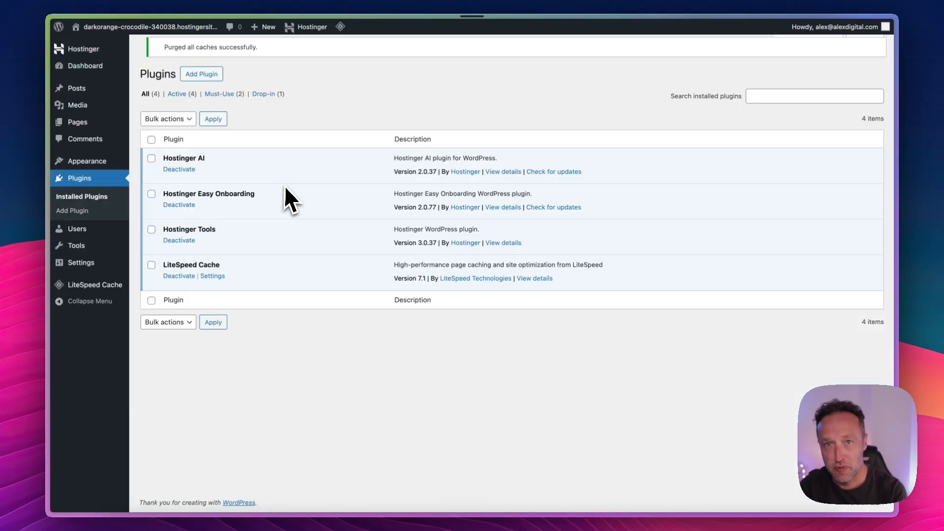
click(179, 283)
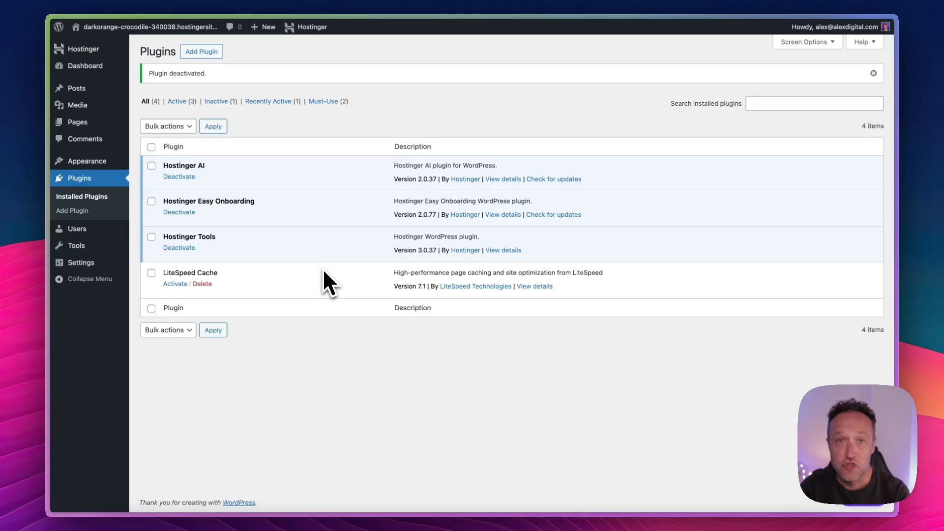
Set the site title to "WP Eagle Directory" in the General Settings
mouse_move(109, 267)
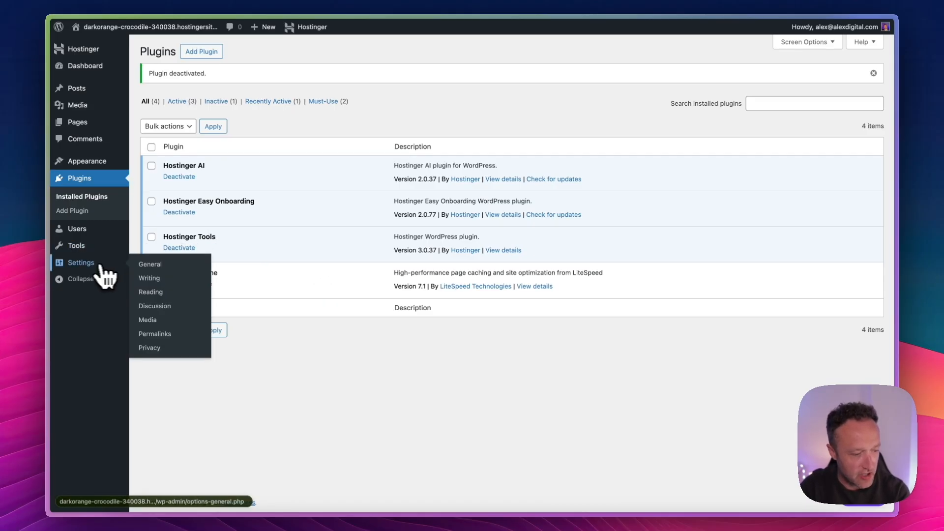
click(152, 266)
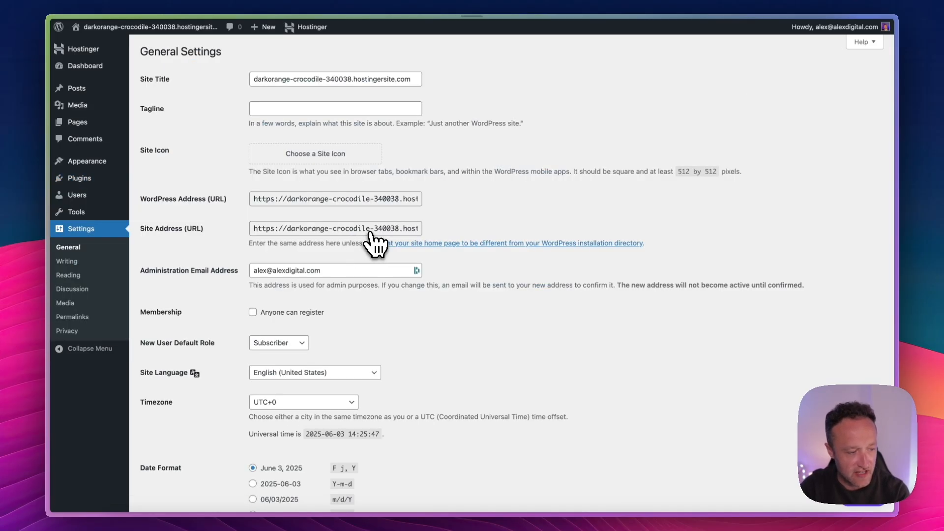
click(302, 79)
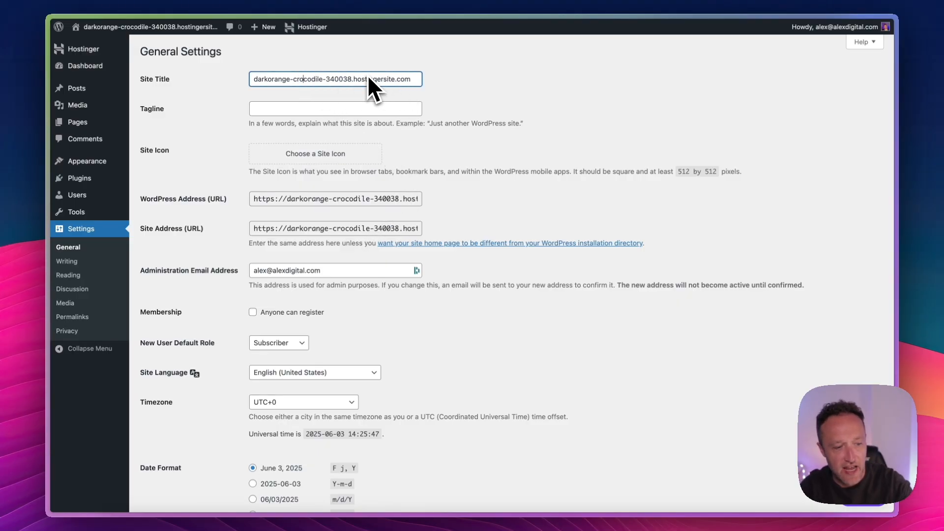
key(super+a)
text(WP )
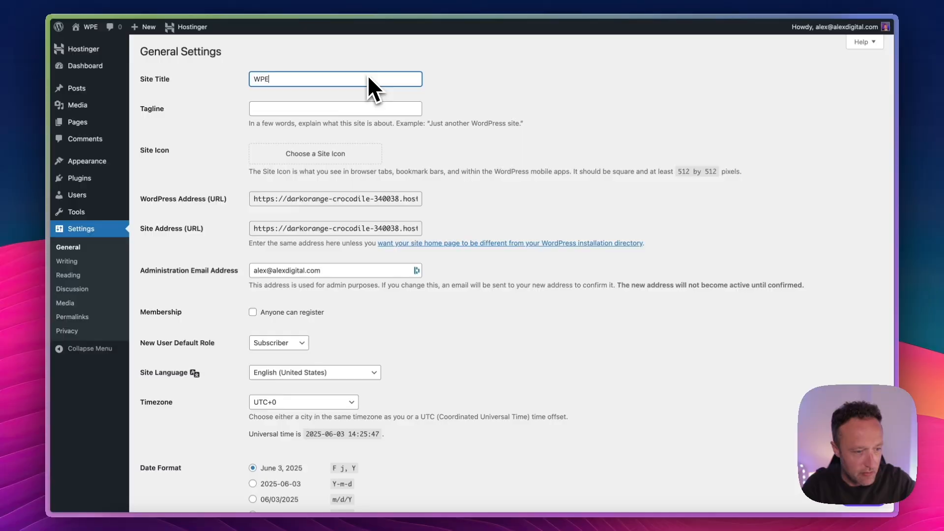
text(EAGLE DIRECTORY)
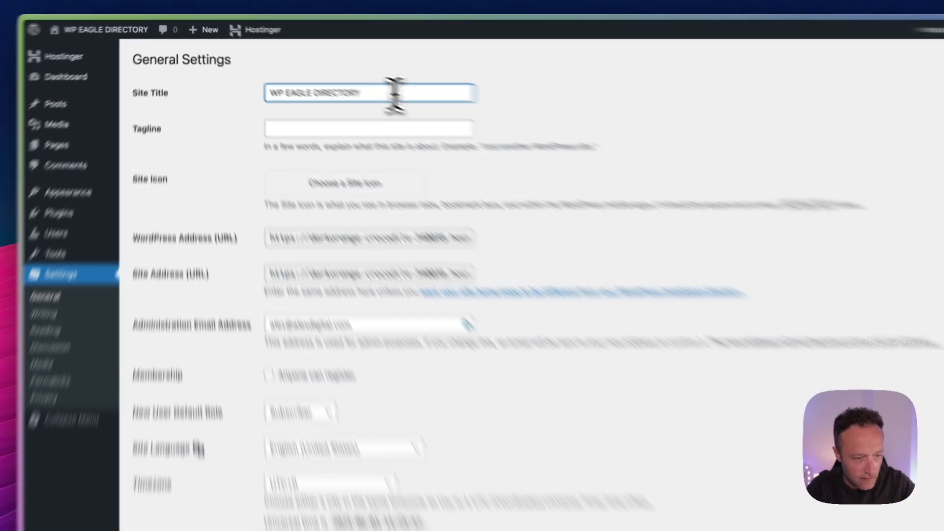
drag(356, 79, 285, 79)
drag(394, 144, 367, 145)
text(Eagle Di)
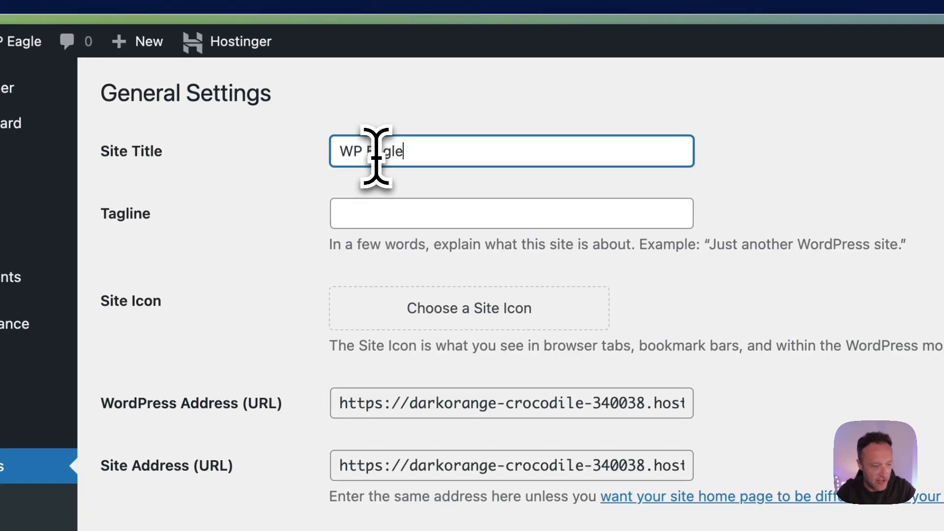
text(rectory)
Set the tagline to "The best place to find some cool things"
key(Tab)
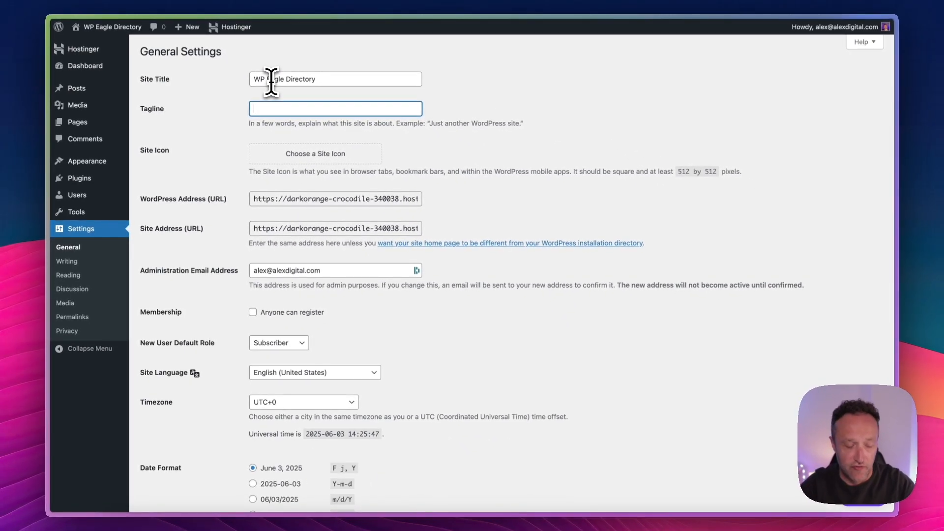
text(The best place t)
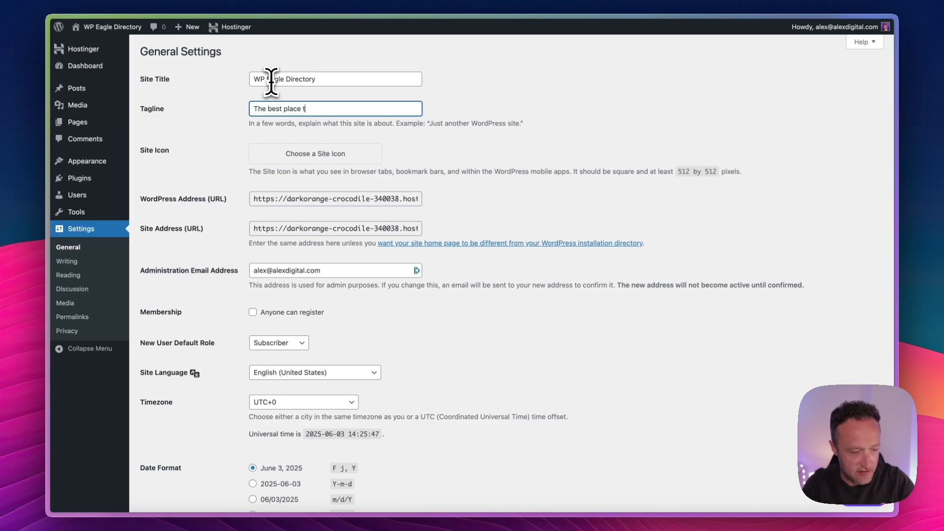
text(o find some co)
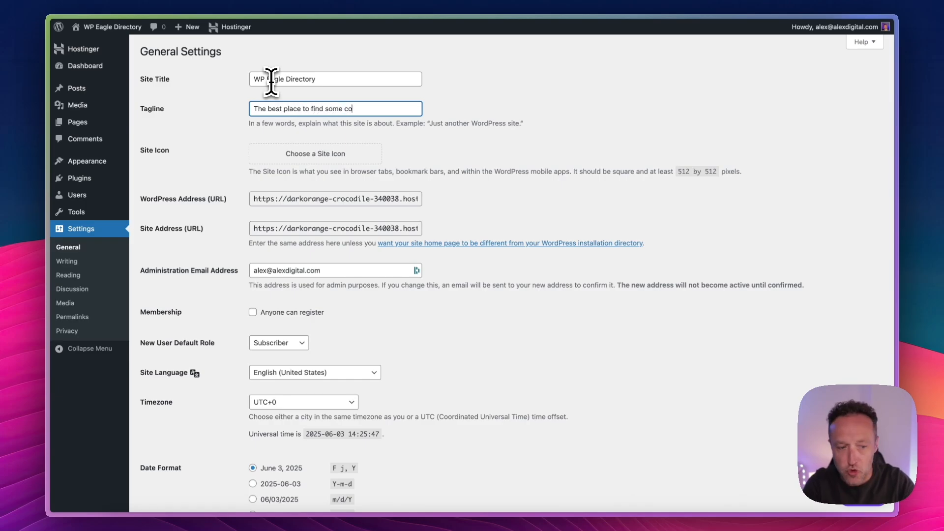
text(ol things)
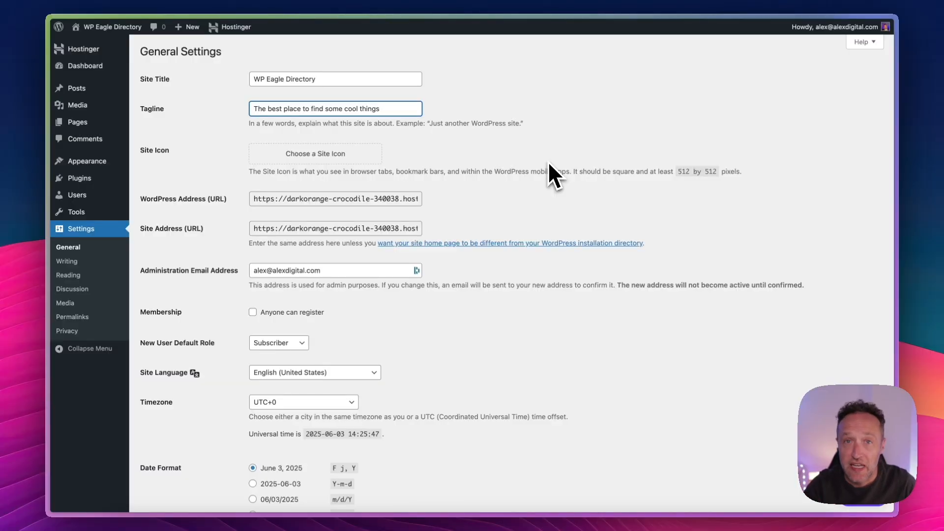
Upload Favicon.png from the Full Tutorial folder and set it as the site icon
click(334, 159)
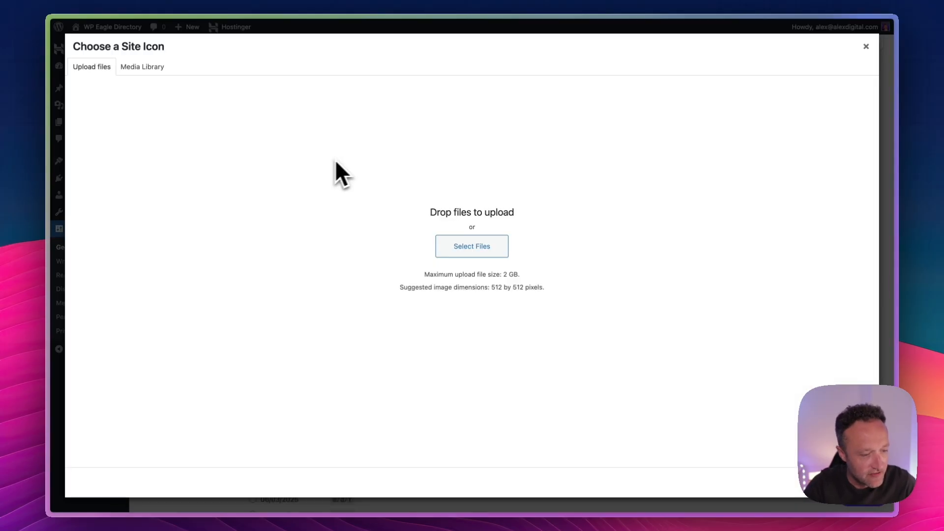
click(490, 256)
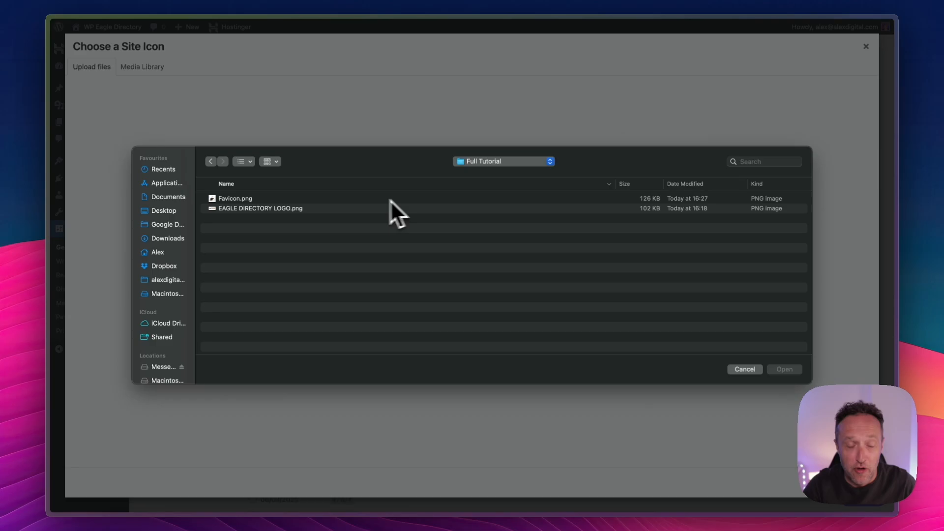
click(319, 201)
click(778, 368)
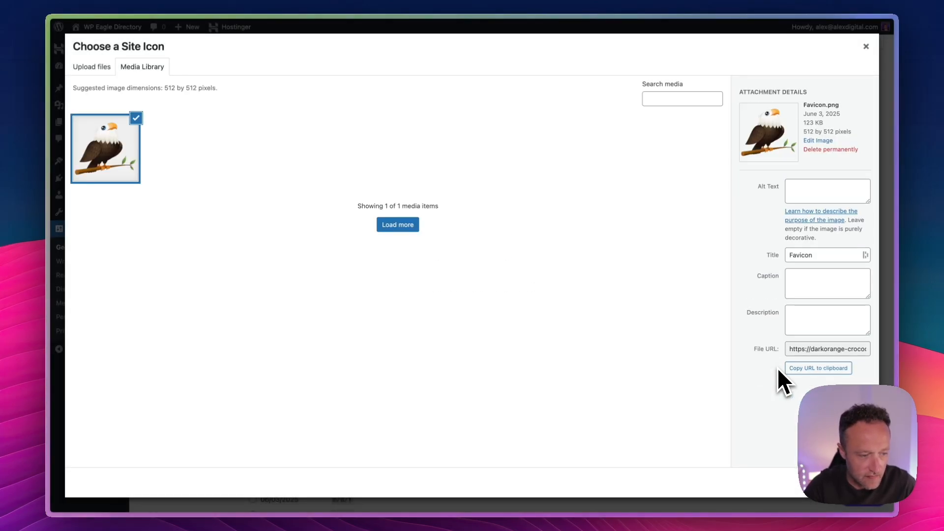
click(842, 503)
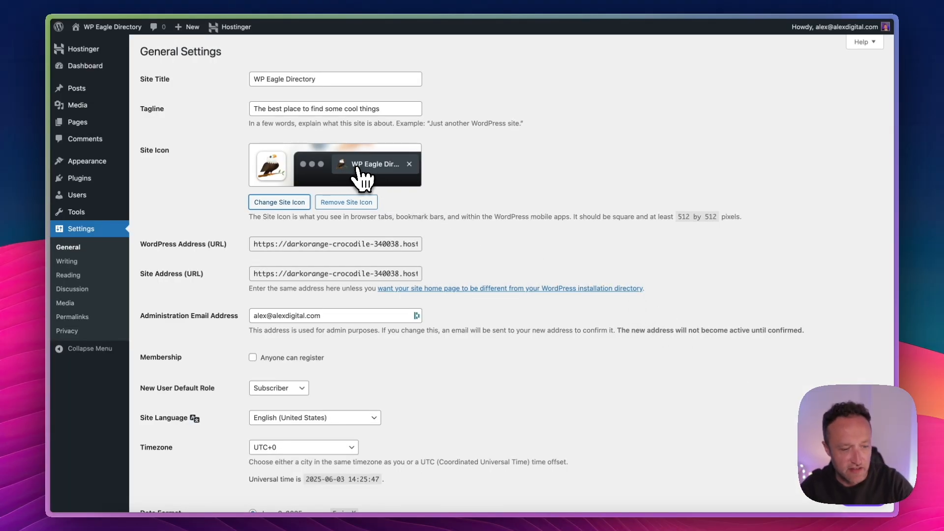
Review the remaining General Settings, such as language, timezone and date format, and save the changes
scroll(360, 178, down, 5)
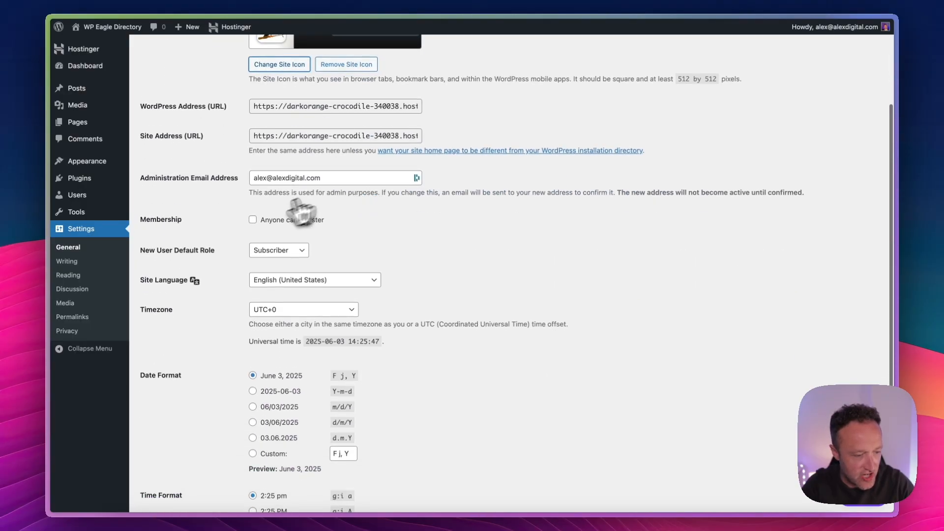
scroll(400, 205, down, 4)
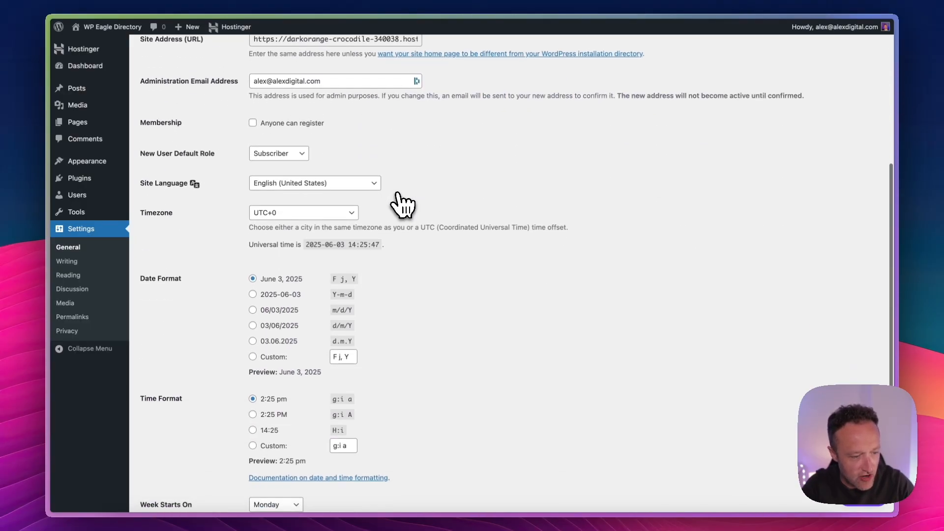
scroll(368, 169, down, 3)
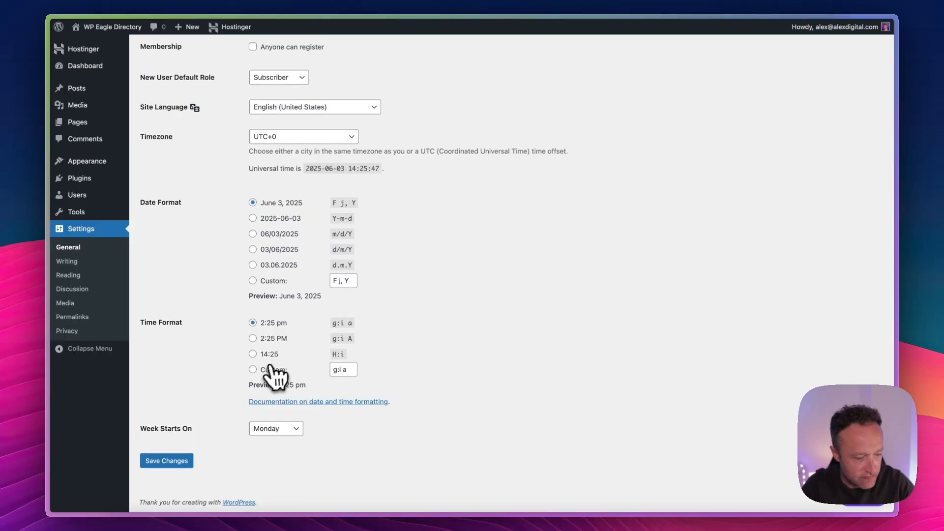
click(168, 464)
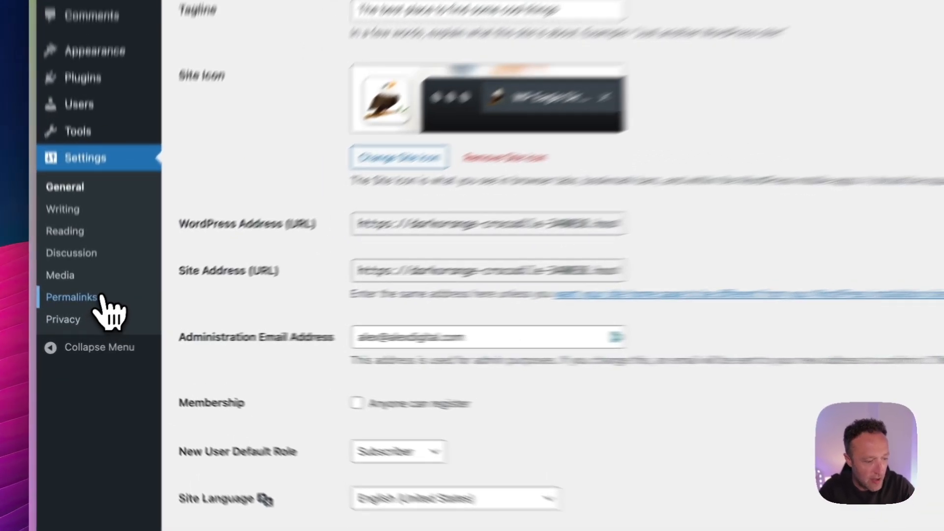
Save the permalink settings with the Post name structure
click(101, 297)
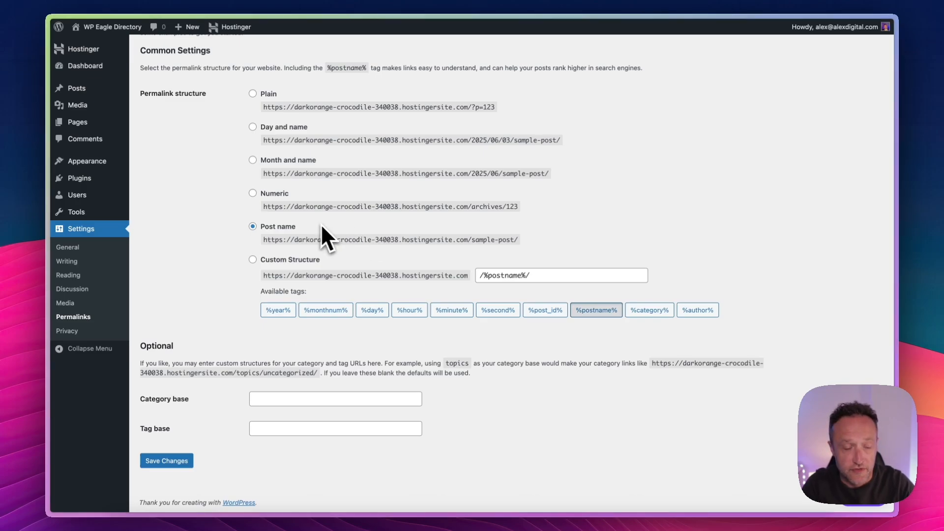
click(162, 461)
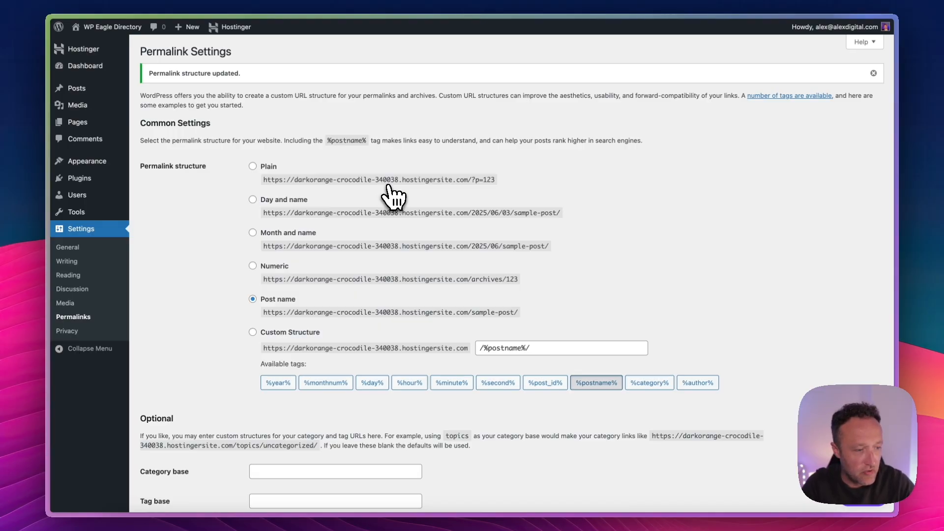
View the site's public front page and return to the admin dashboard
mouse_move(113, 27)
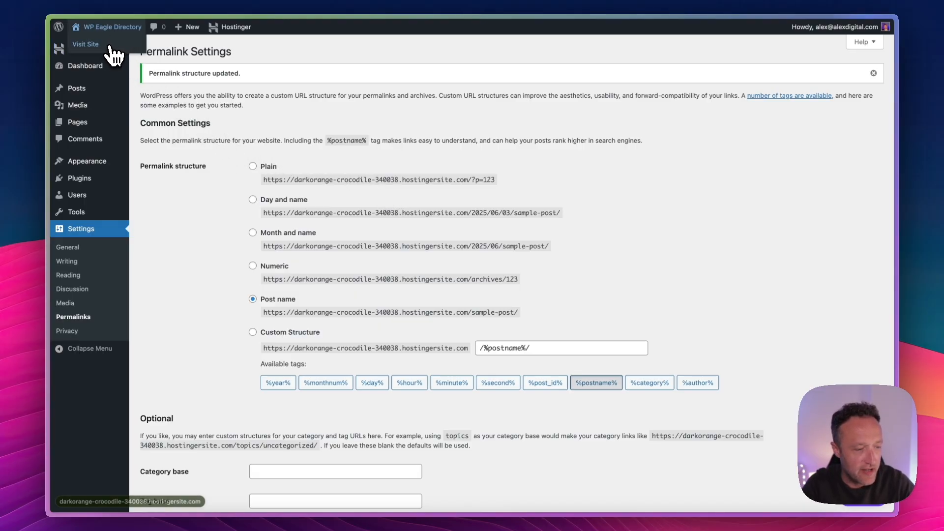
click(110, 46)
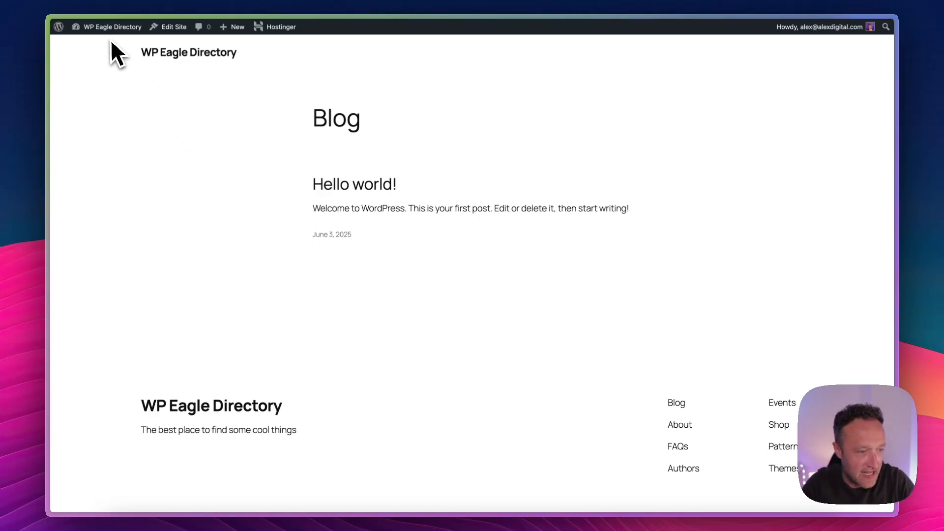
click(89, 45)
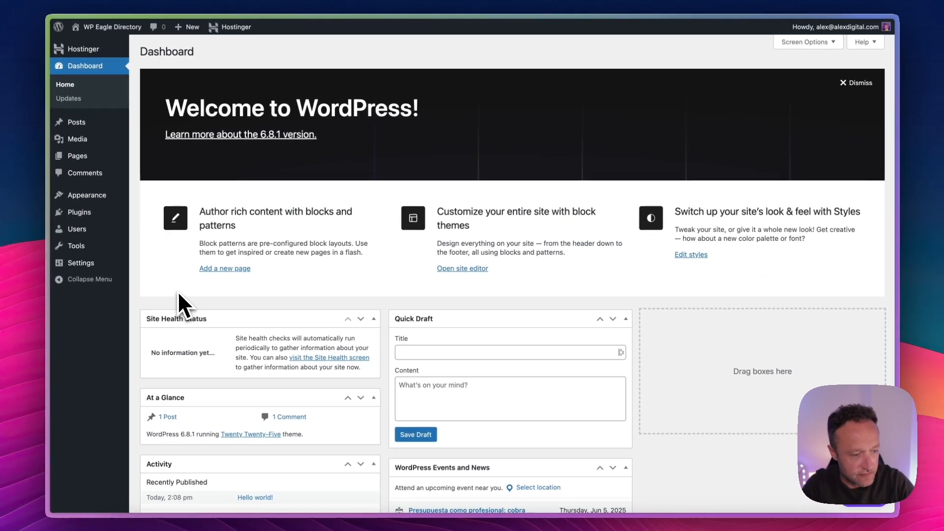
Find the Listdomer theme in the theme directory, then install and activate it
mouse_move(93, 194)
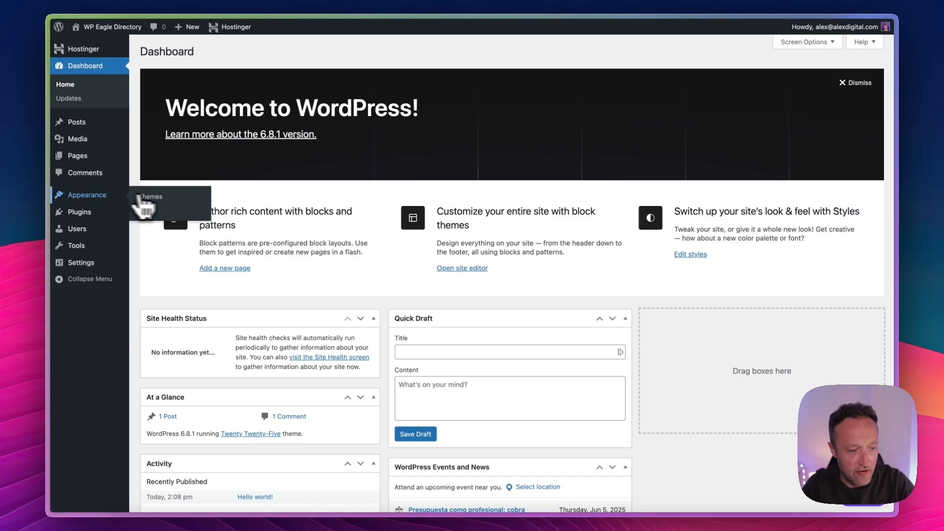
click(148, 198)
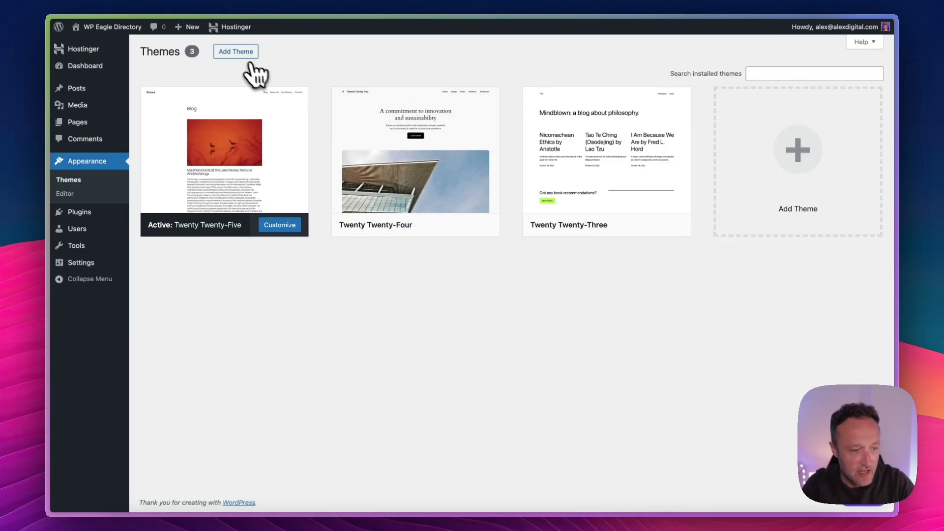
click(241, 53)
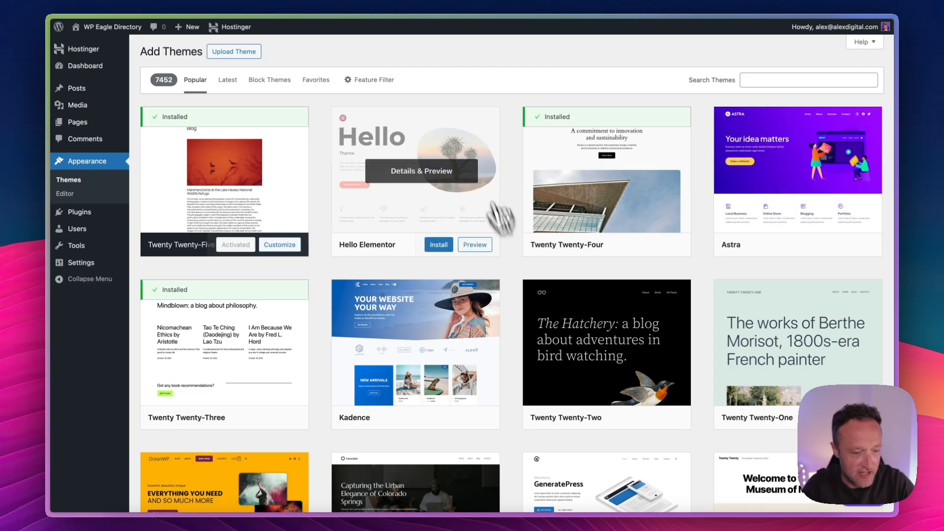
click(782, 80)
text(list)
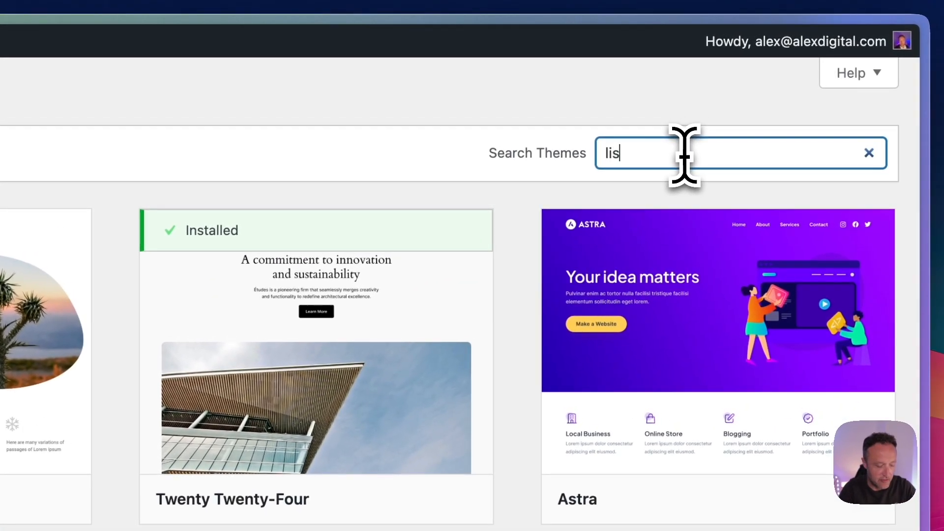
text(domer)
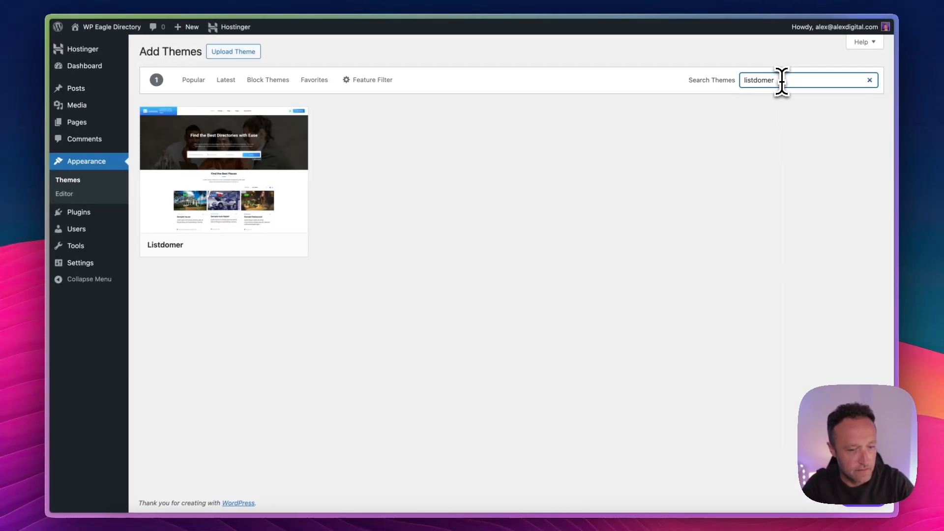
mouse_move(221, 158)
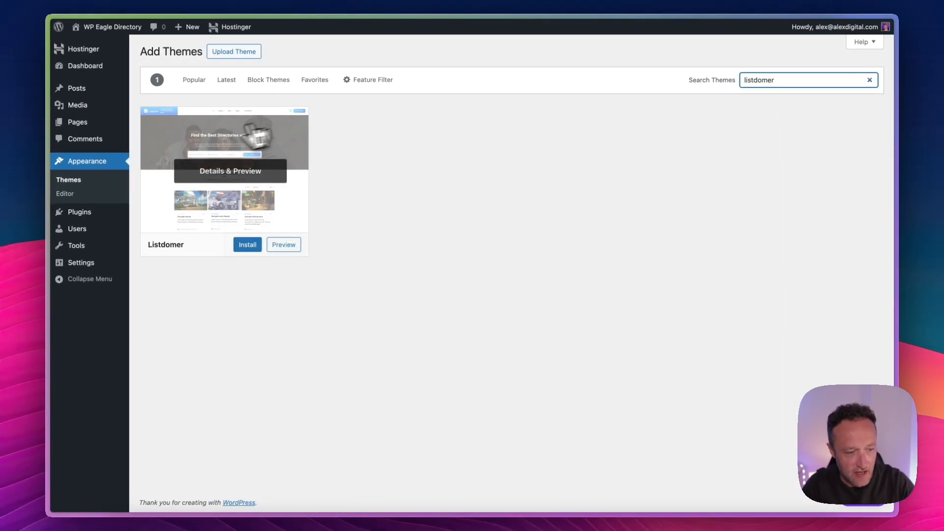
click(246, 246)
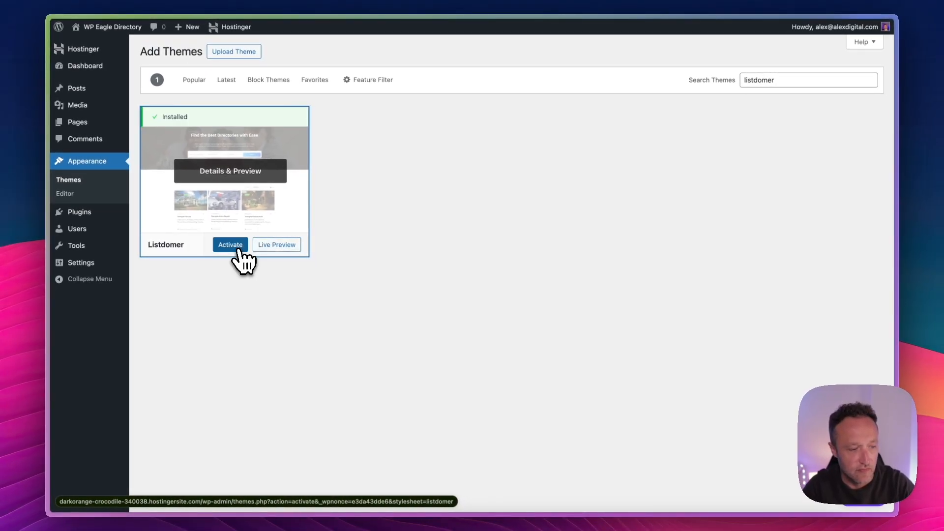
click(239, 250)
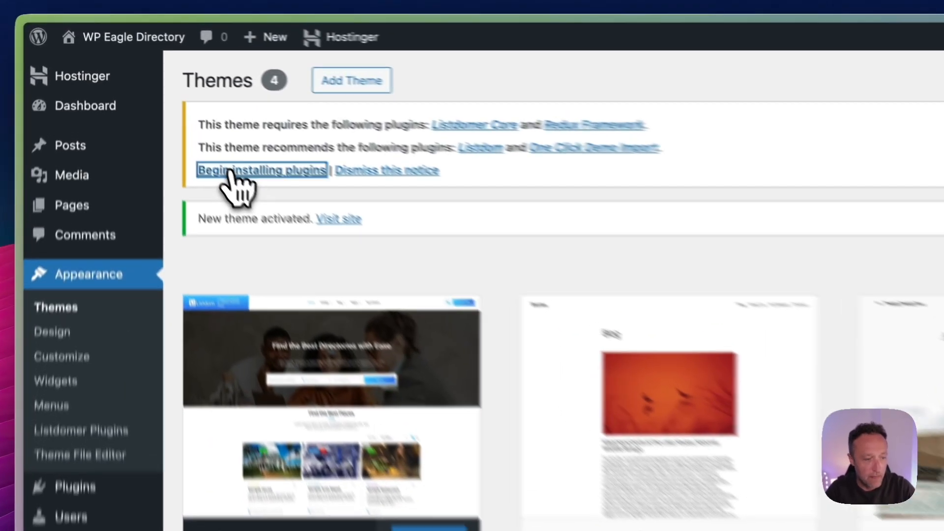
Bulk install all four Listdomer theme plugins: Listdomer Core, Redux Framework, Listdom and One Click Demo Import
click(181, 101)
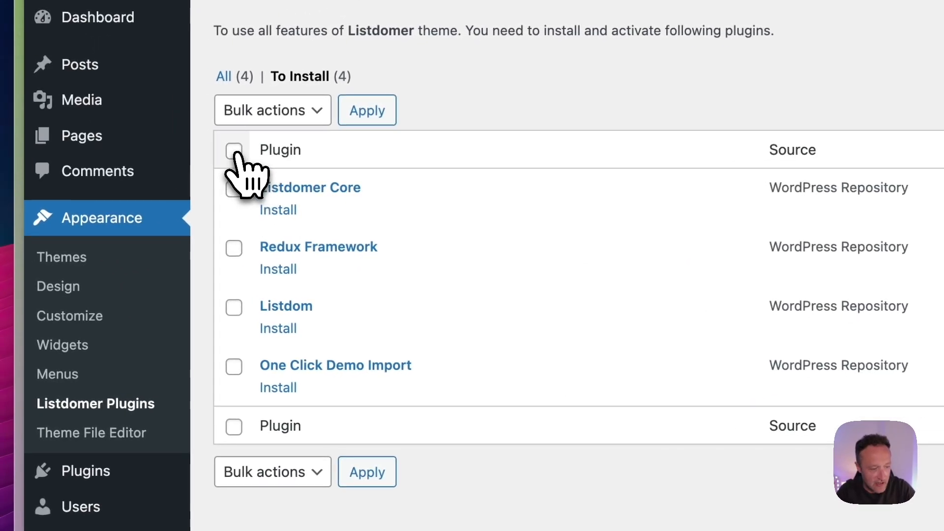
click(21, 181)
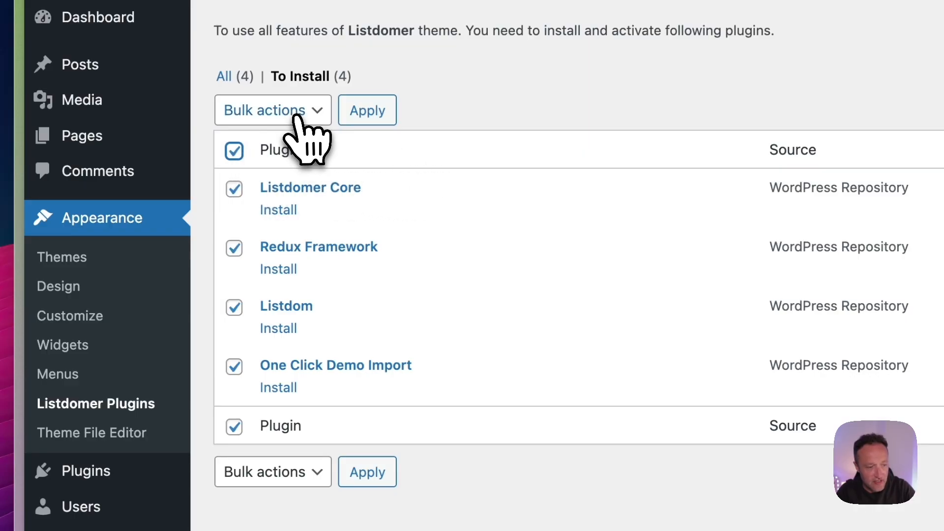
click(298, 114)
click(293, 139)
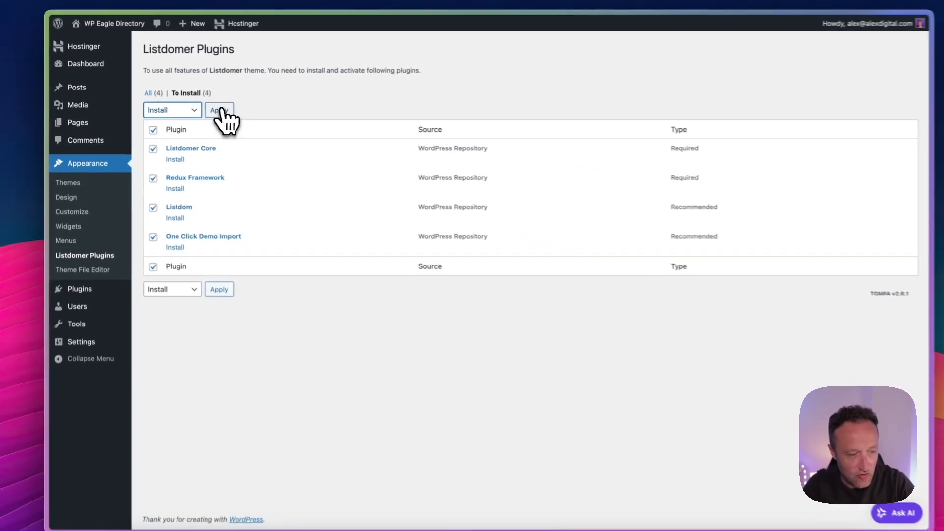
click(220, 111)
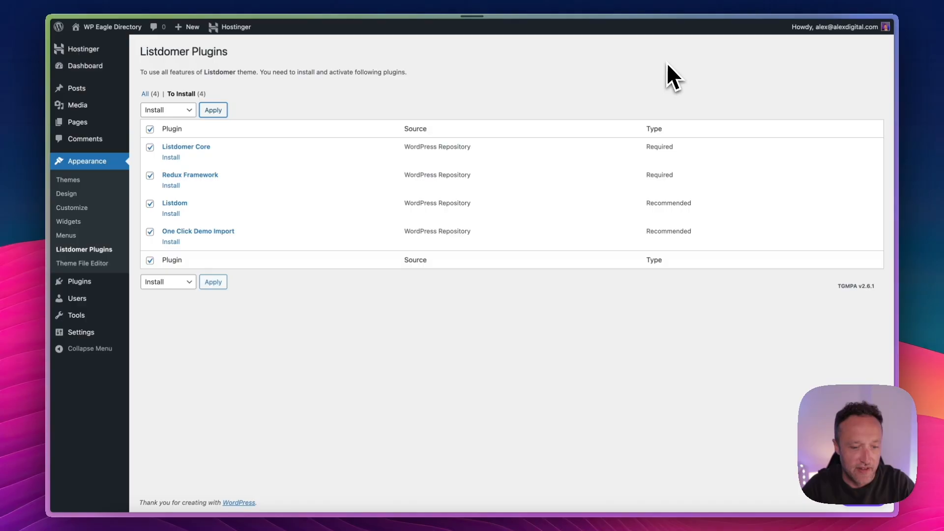
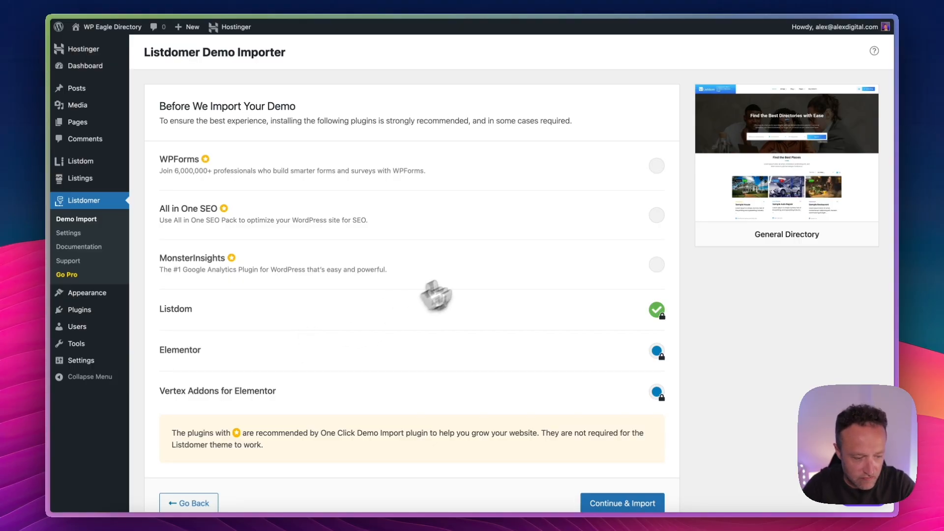
Review the General Directory demo's plugin list and import the demo with only the required plugins selected
scroll(412, 186, down, 2)
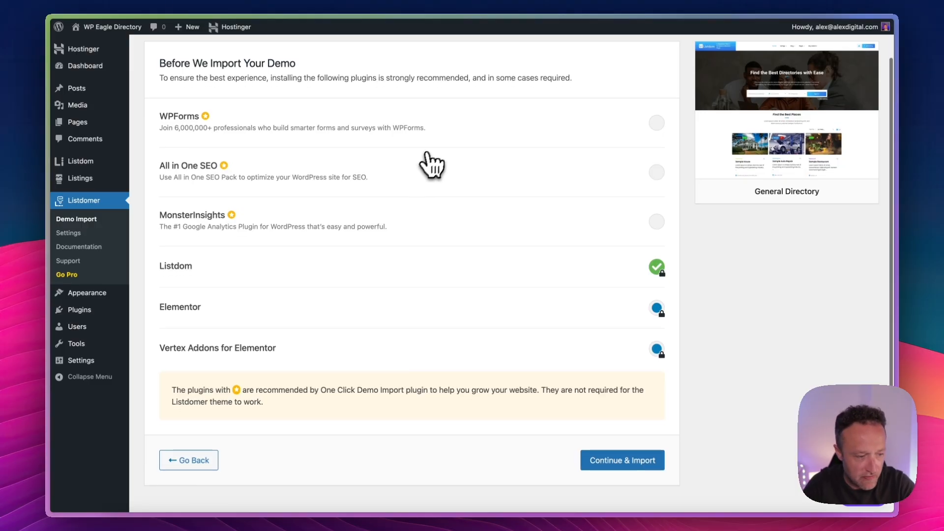
scroll(432, 164, up, 2)
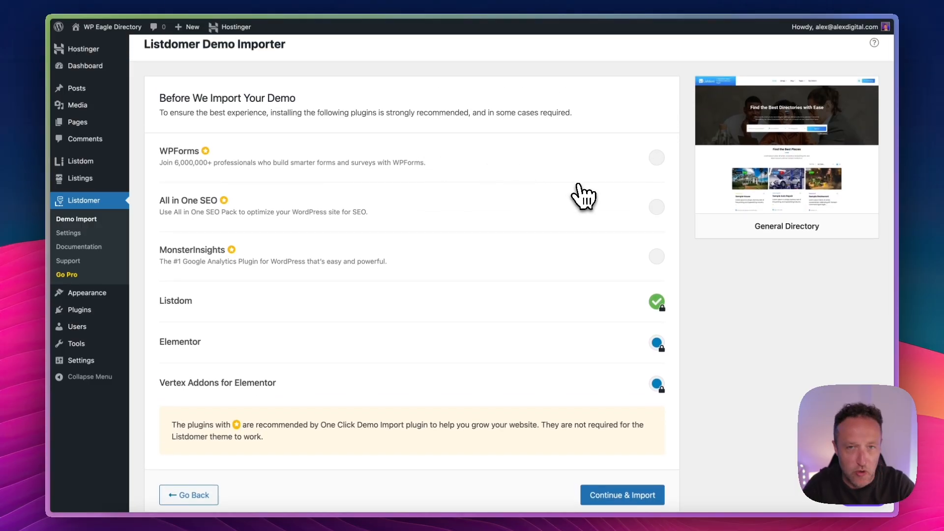
scroll(401, 202, down, 2)
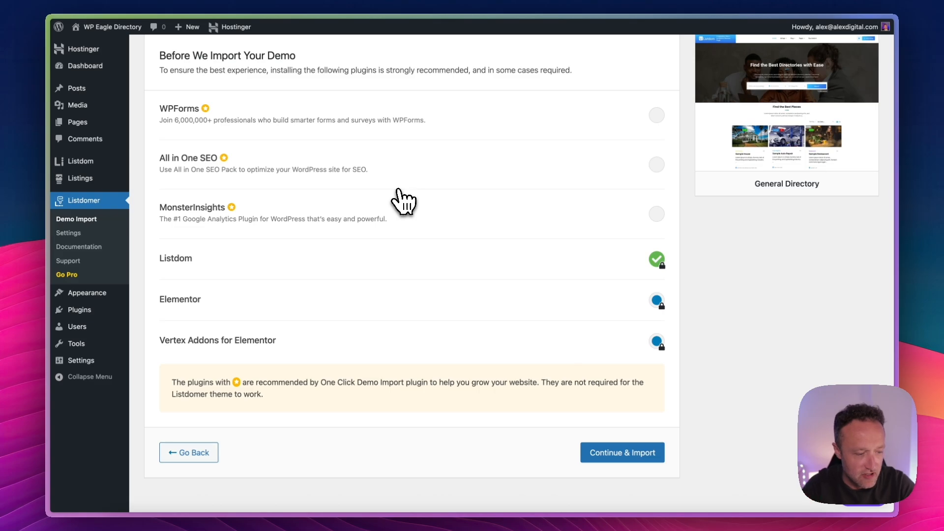
scroll(455, 162, down, 1)
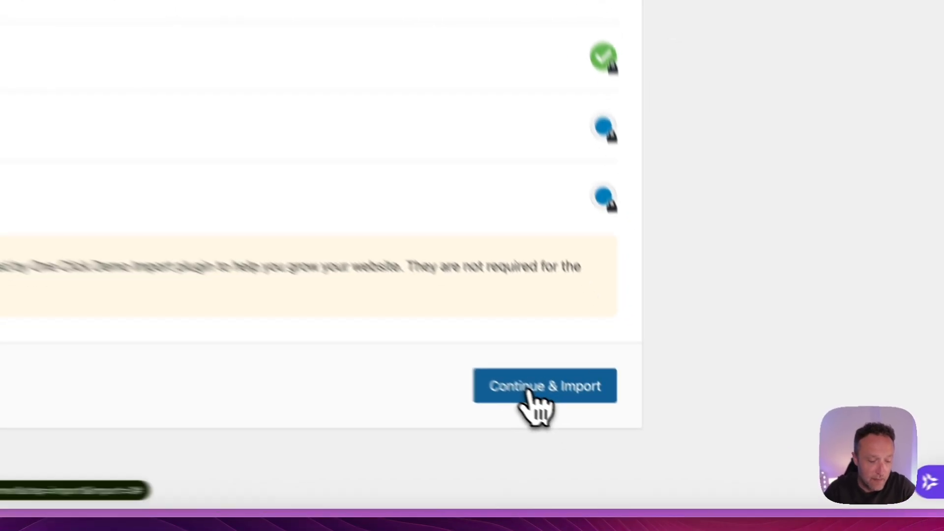
click(614, 444)
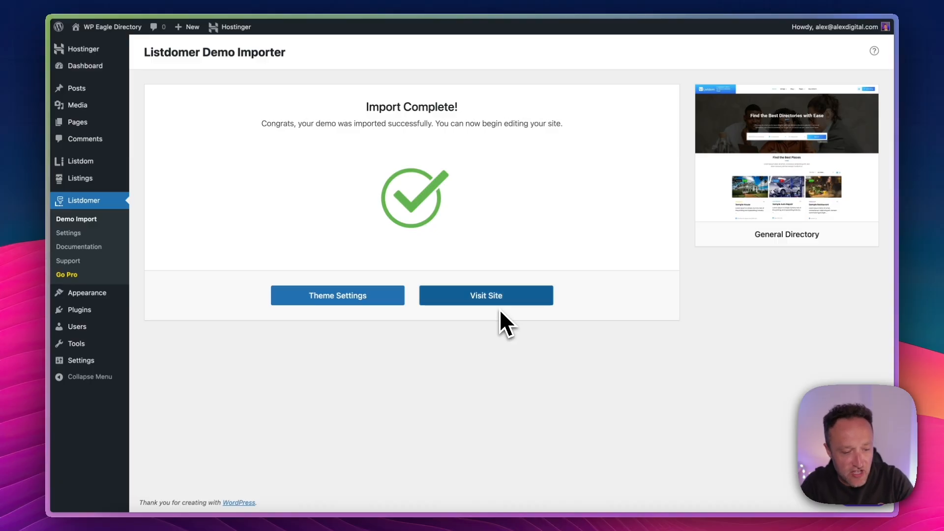
Visit the imported site and examine the home page search form's keyword, location, category and additional filter options
click(486, 296)
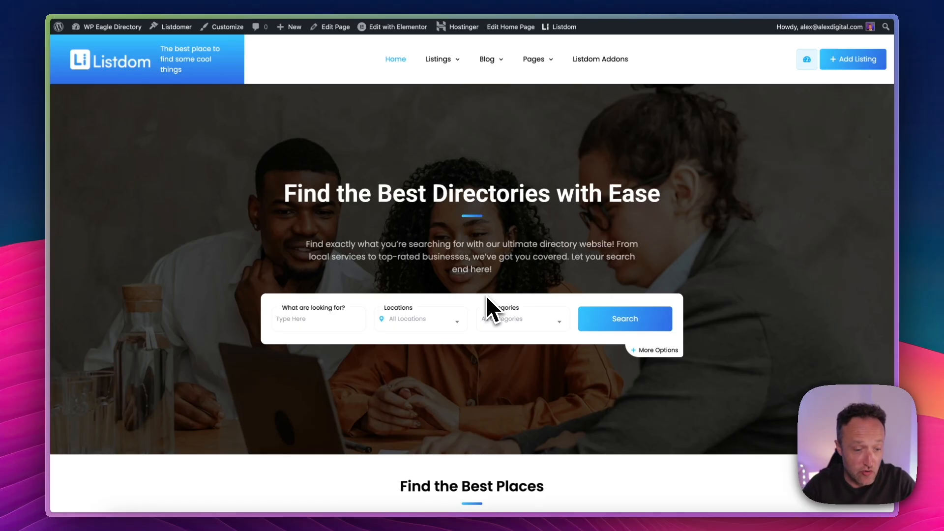
scroll(576, 186, down, 2)
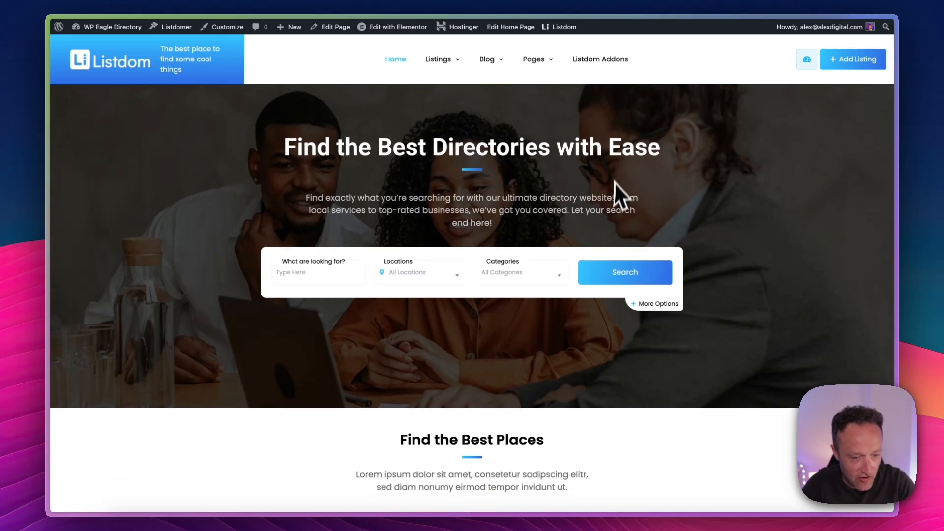
scroll(614, 182, up, 2)
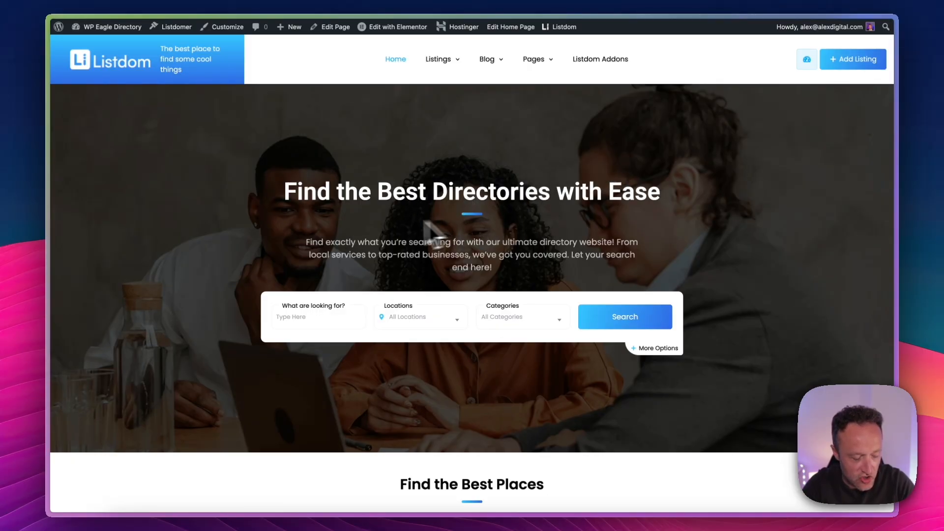
click(327, 319)
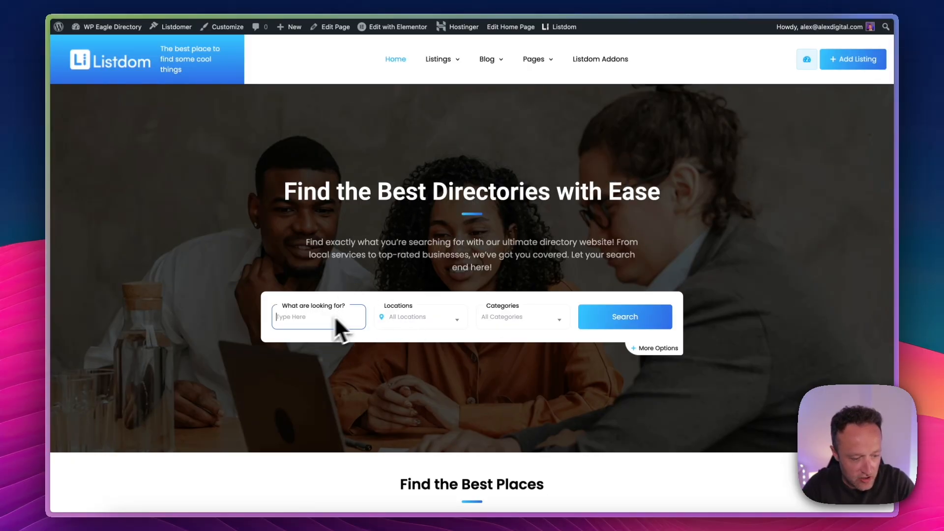
click(423, 318)
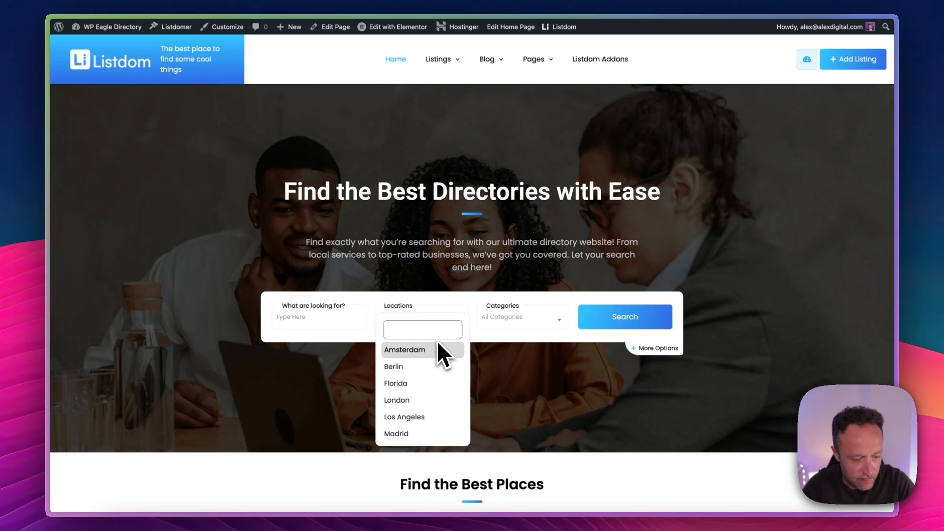
click(453, 294)
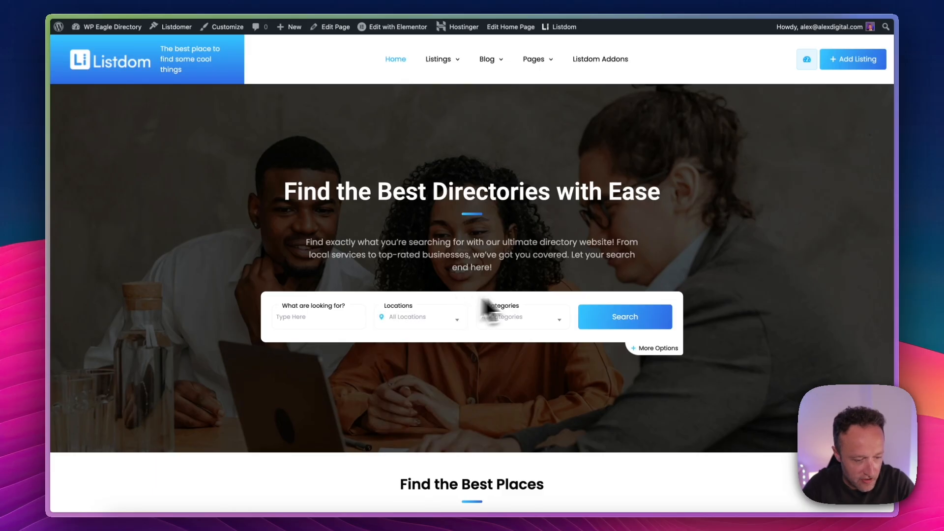
click(556, 320)
click(499, 304)
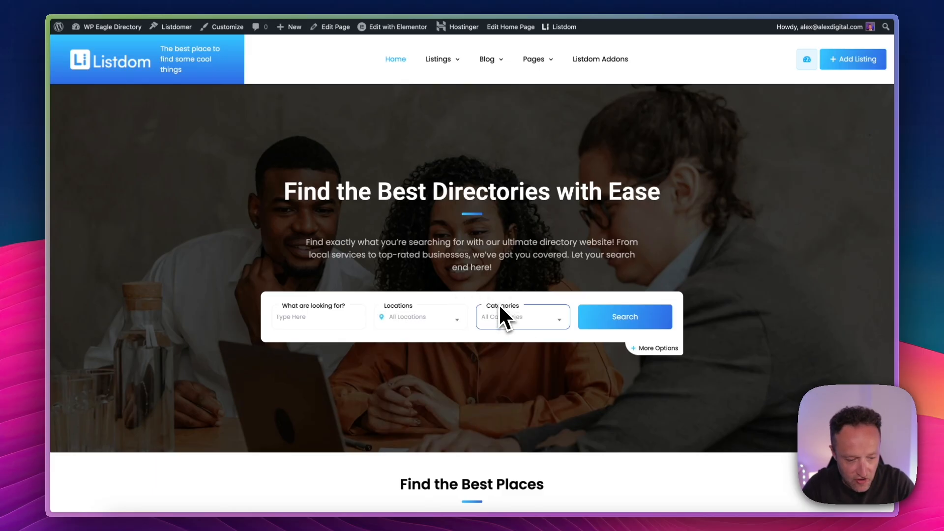
click(661, 348)
scroll(664, 354, down, 2)
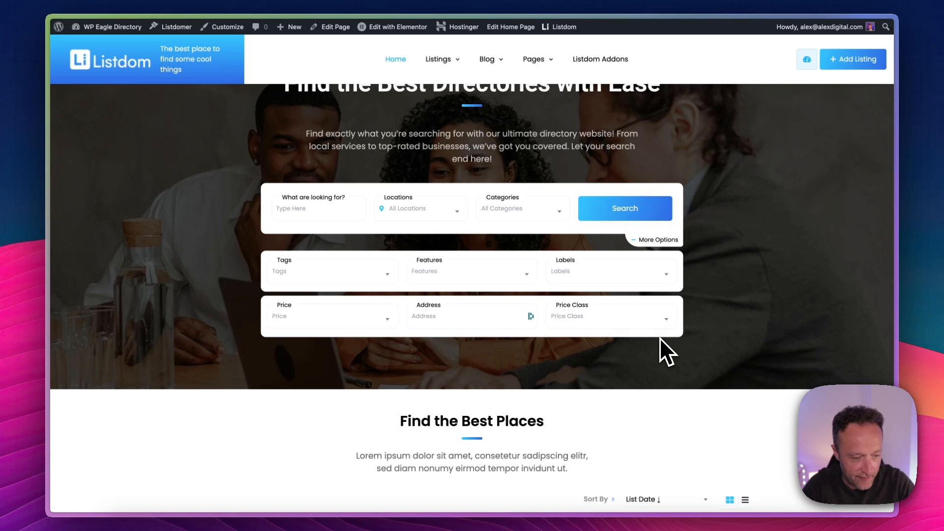
click(659, 241)
Examine the sample listing cards under Find the Best Places on the home page
scroll(640, 229, down, 2)
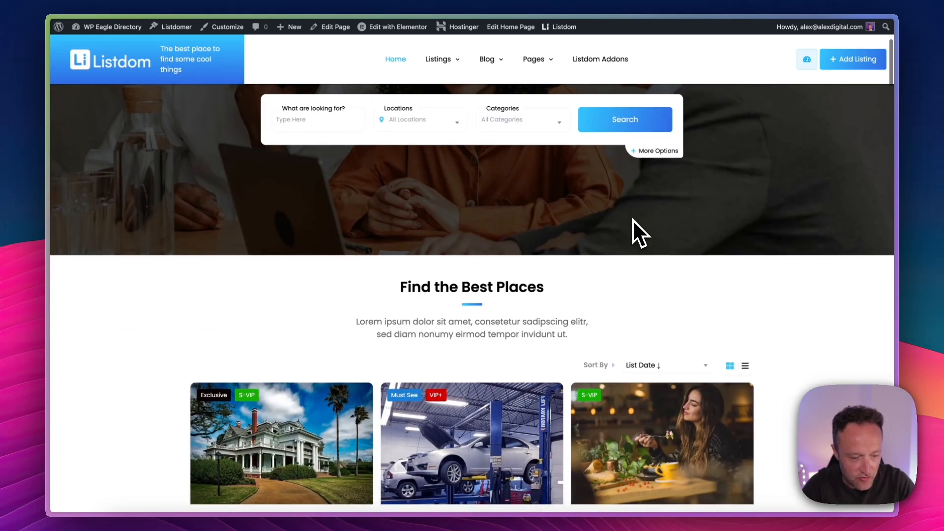
scroll(632, 220, down, 2)
scroll(506, 267, down, 2)
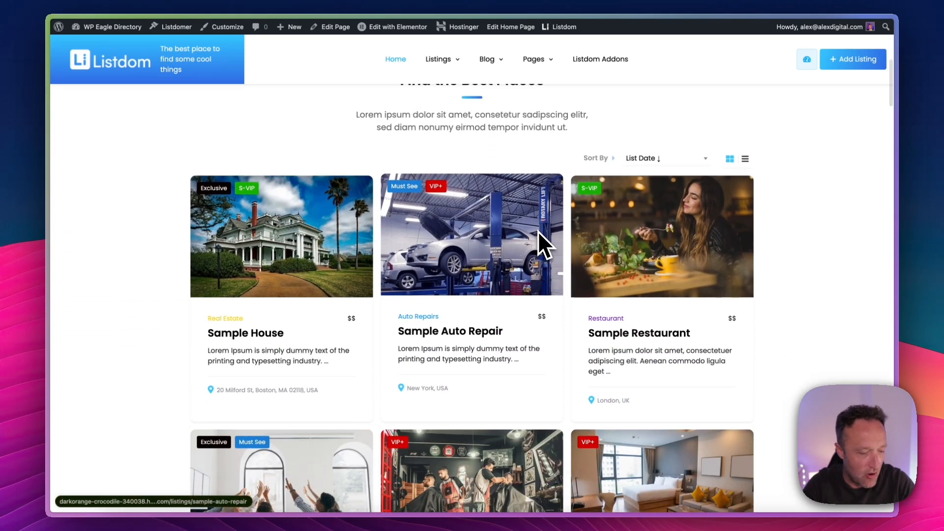
scroll(544, 244, down, 1)
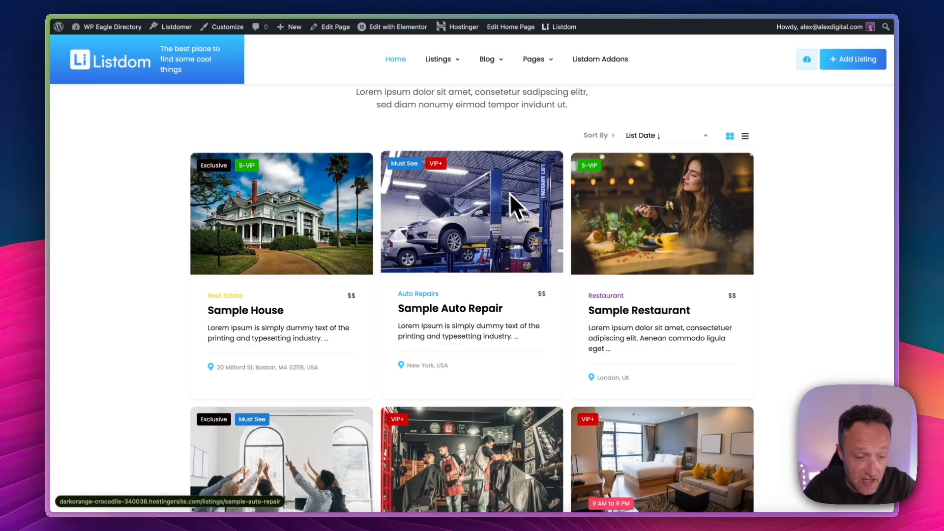
scroll(502, 180, down, 5)
scroll(503, 180, up, 4)
scroll(502, 180, up, 5)
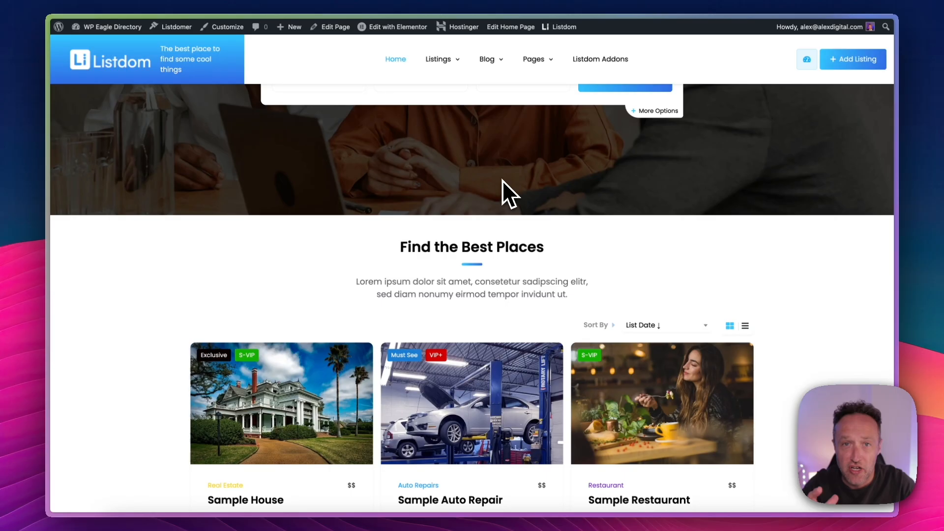
scroll(502, 180, down, 5)
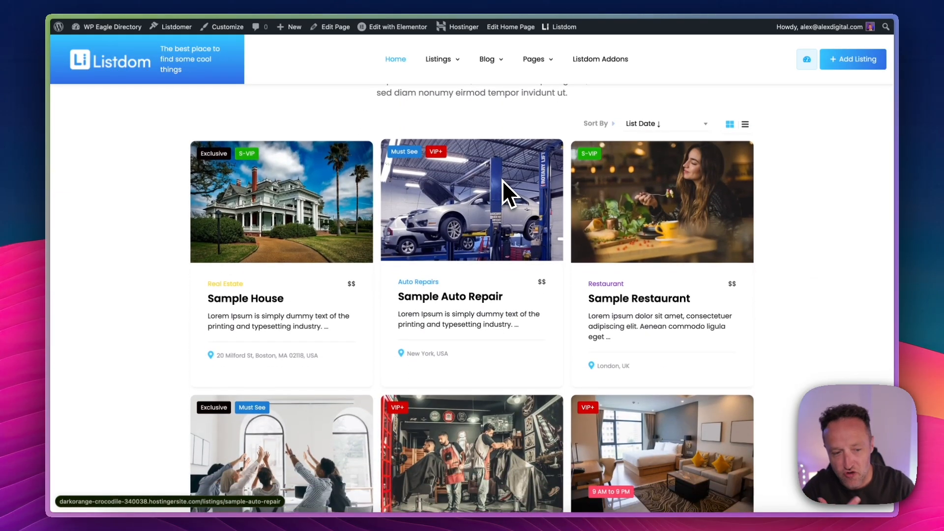
scroll(502, 180, down, 5)
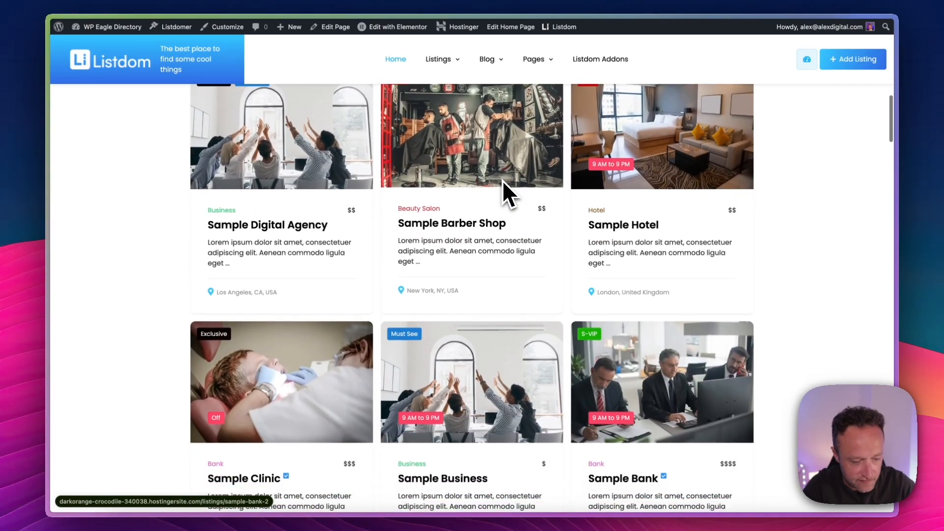
scroll(502, 180, up, 12)
View the Beauty Salon category's listings from the home page category cards and return to the home page
scroll(503, 180, down, 1)
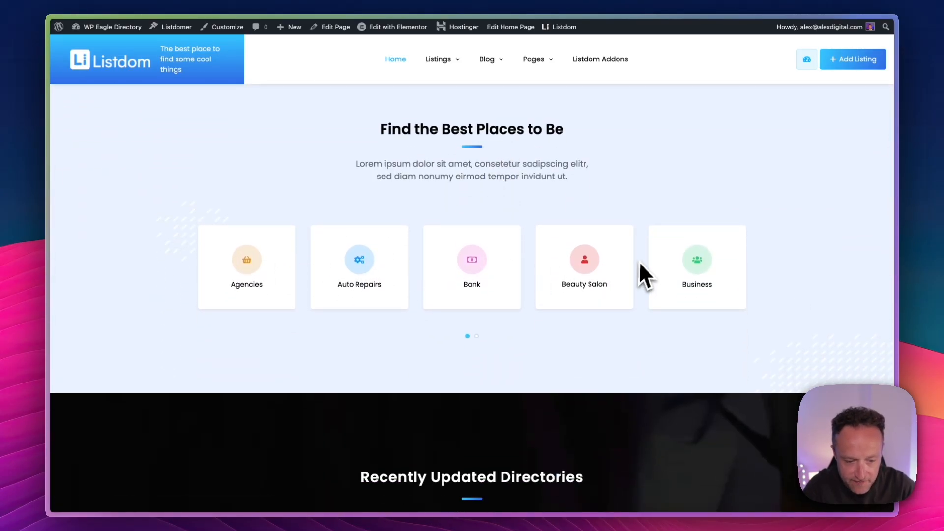
scroll(639, 266, down, 2)
click(587, 202)
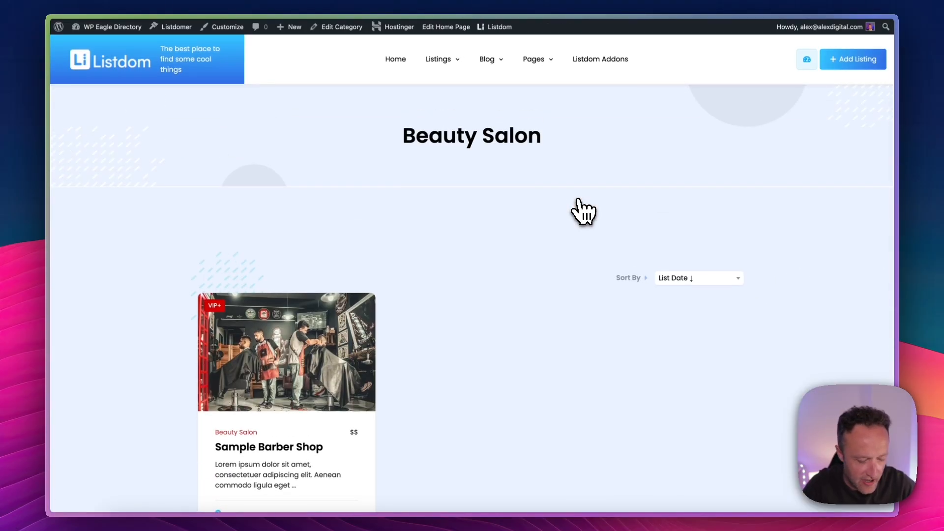
key(super+bracketleft)
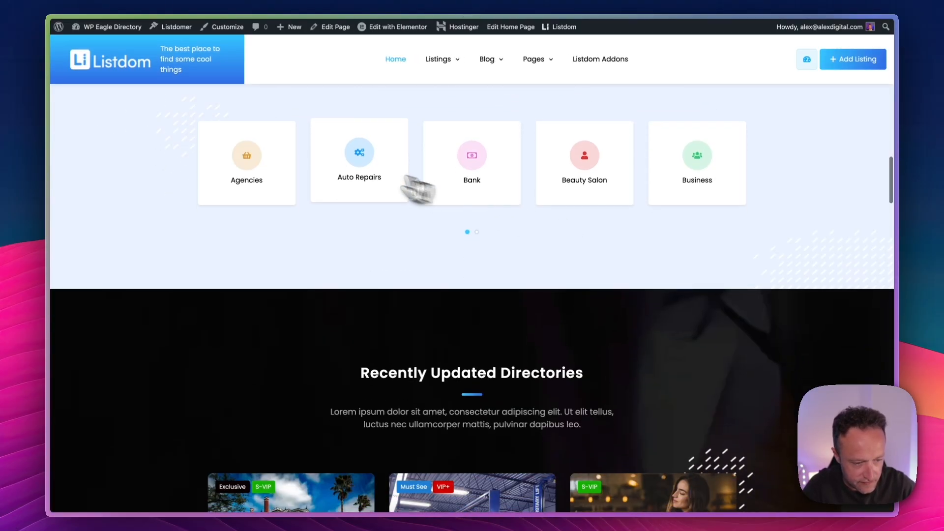
View the Auto Repairs category's listings, return to the home page and examine the Recently Updated Directories cards
click(343, 157)
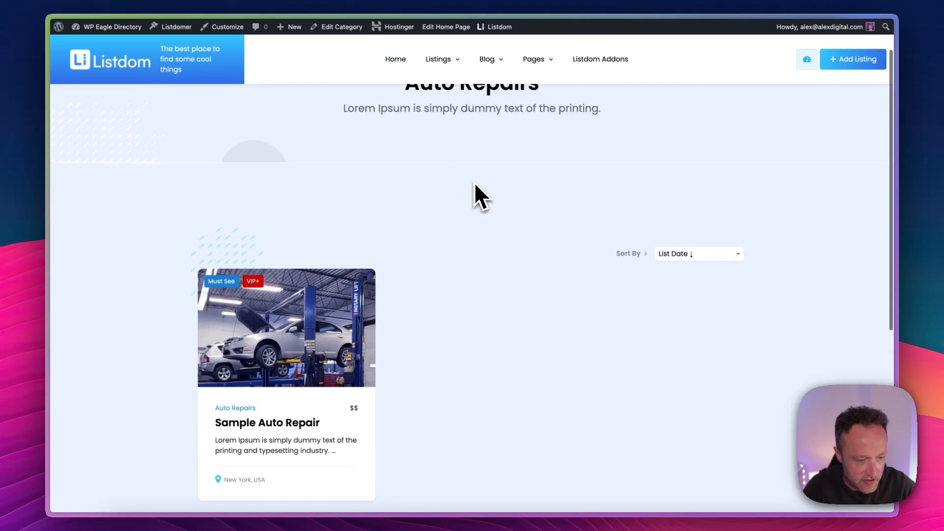
key(super+bracketleft)
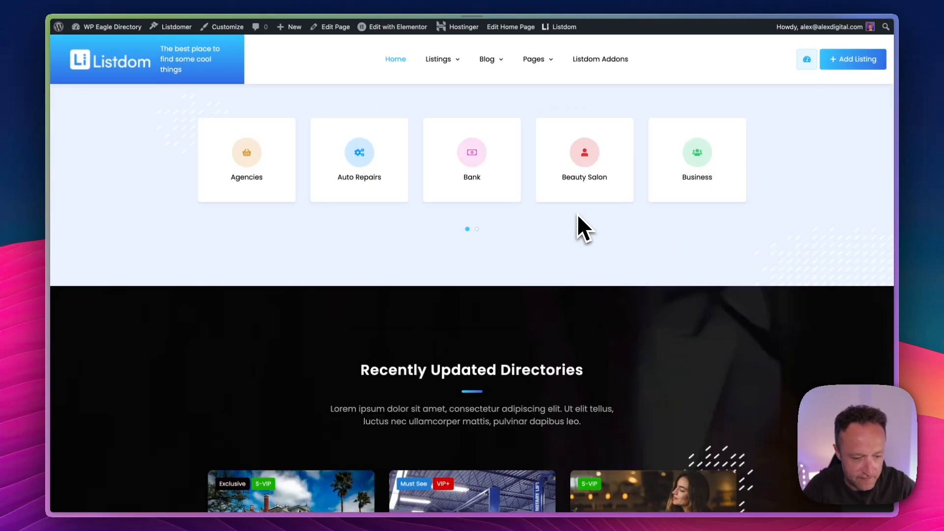
scroll(577, 213, down, 3)
scroll(577, 214, down, 3)
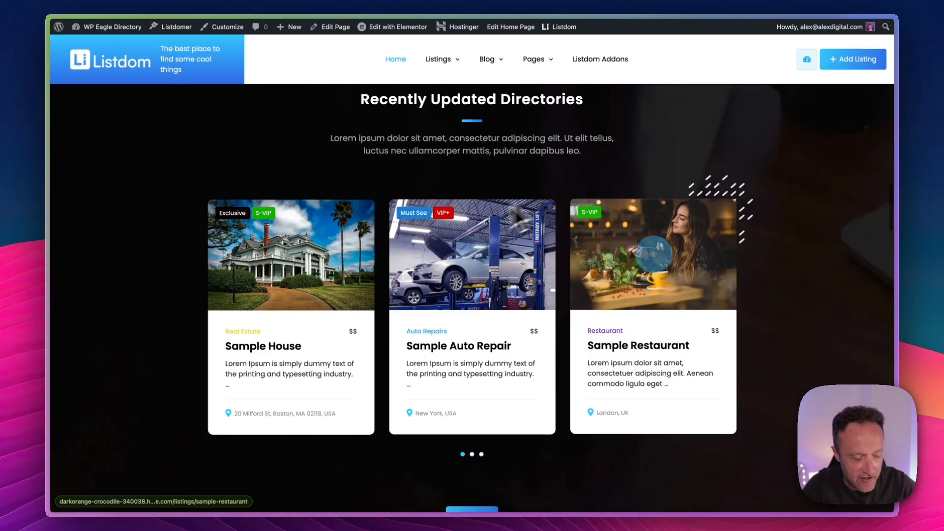
scroll(478, 197, down, 2)
scroll(472, 182, down, 3)
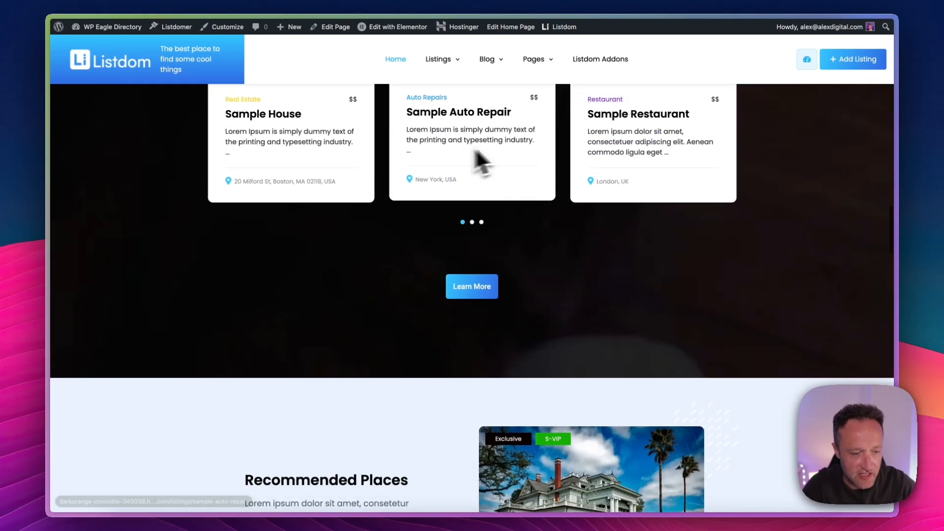
Examine the Recommended Places listing carousel and the How it Works section on the home page
scroll(527, 147, down, 3)
scroll(571, 136, down, 5)
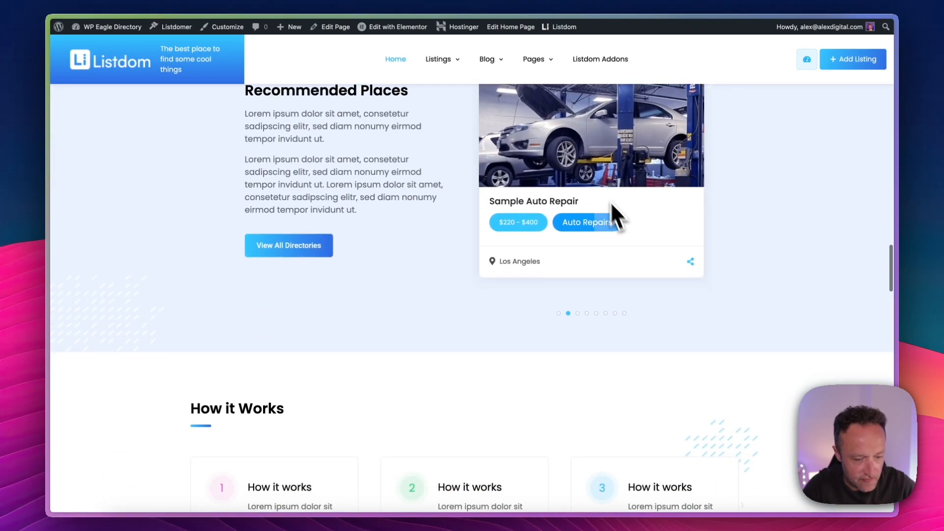
scroll(615, 206, up, 2)
scroll(586, 216, down, 6)
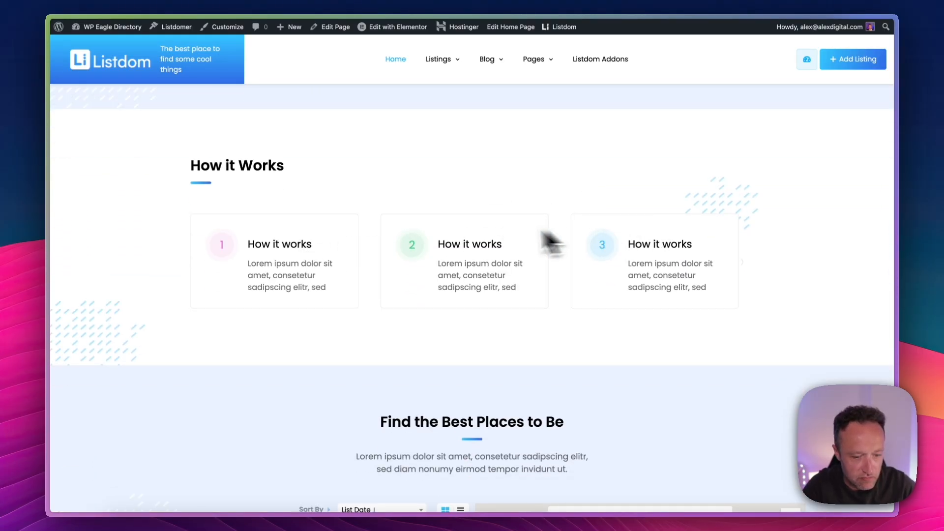
scroll(533, 186, down, 2)
scroll(533, 187, up, 2)
scroll(533, 187, down, 3)
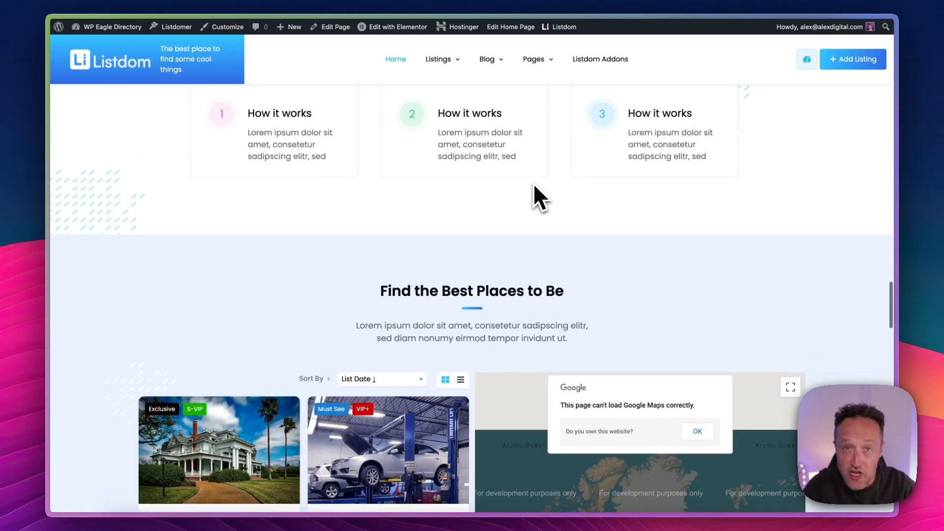
Examine the Find the Best Places to Be listings with their map and the client testimonials section
scroll(534, 186, down, 7)
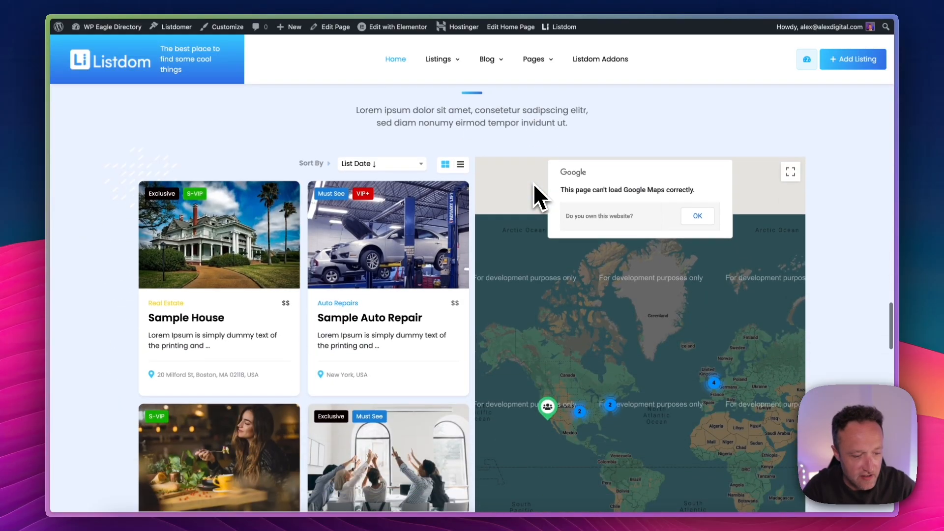
scroll(560, 231, down, 2)
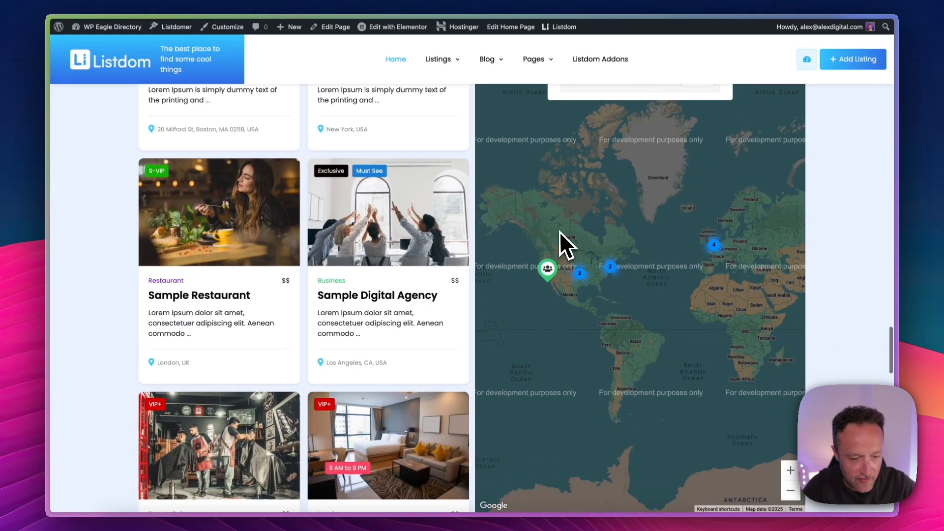
scroll(432, 225, down, 6)
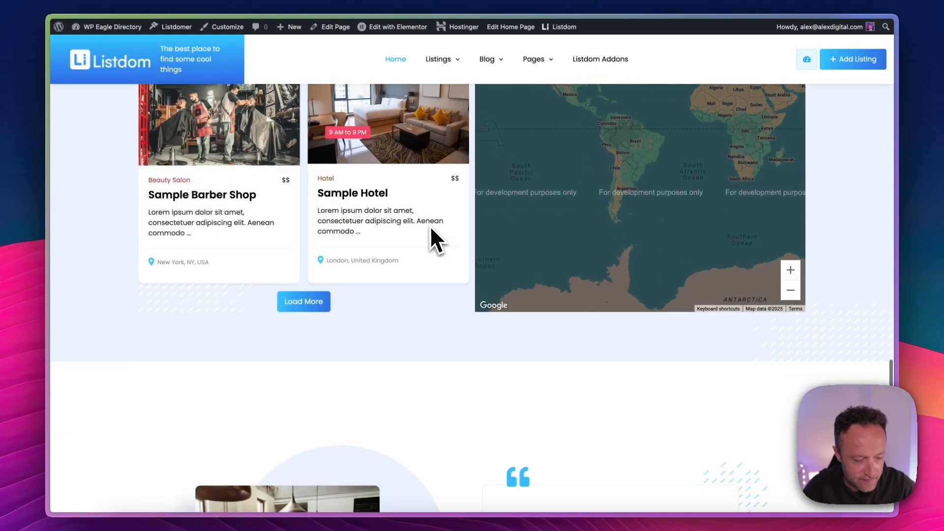
scroll(431, 229, down, 7)
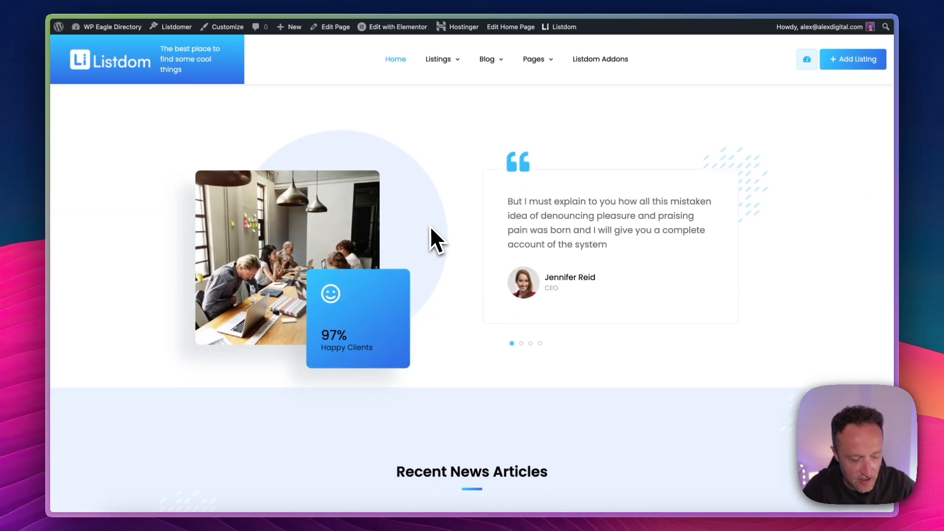
Open the "Hello world!" post from Recent News Articles for editing and move it to the trash
scroll(615, 206, down, 5)
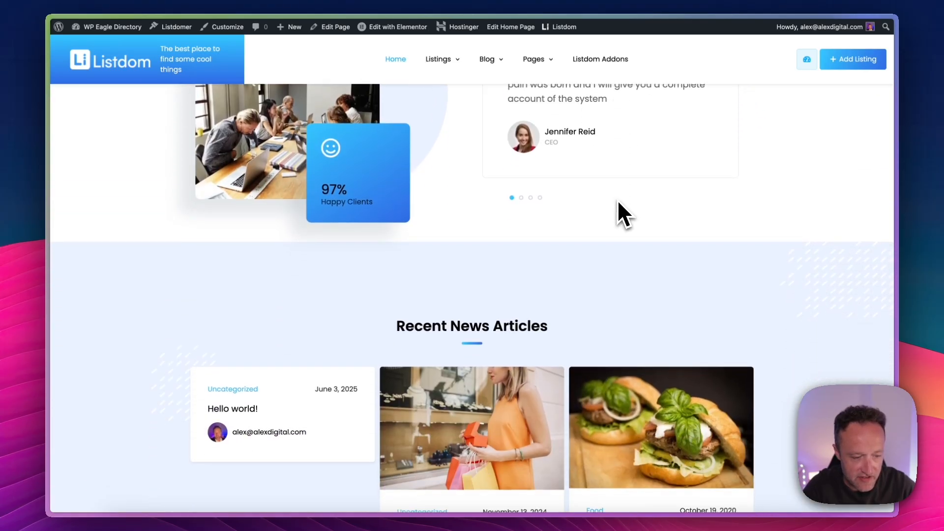
scroll(618, 200, down, 2)
scroll(497, 217, up, 1)
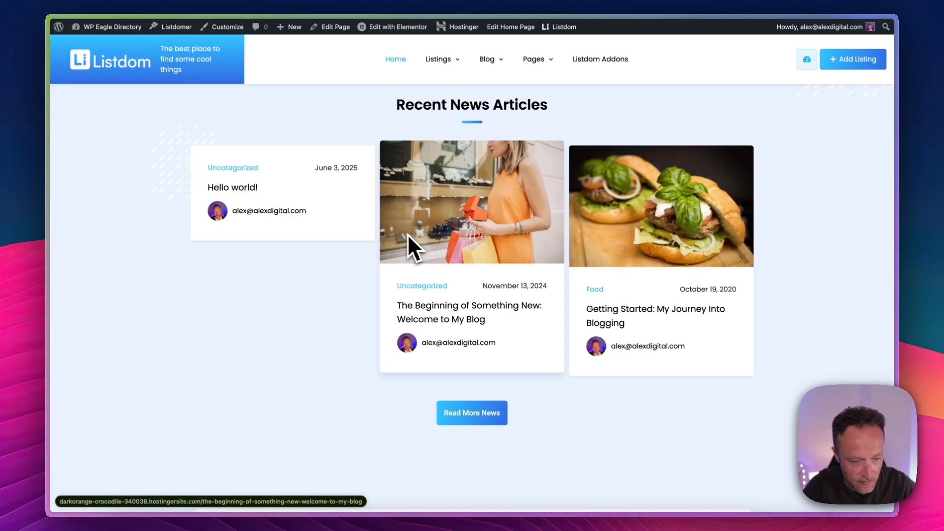
click(233, 183)
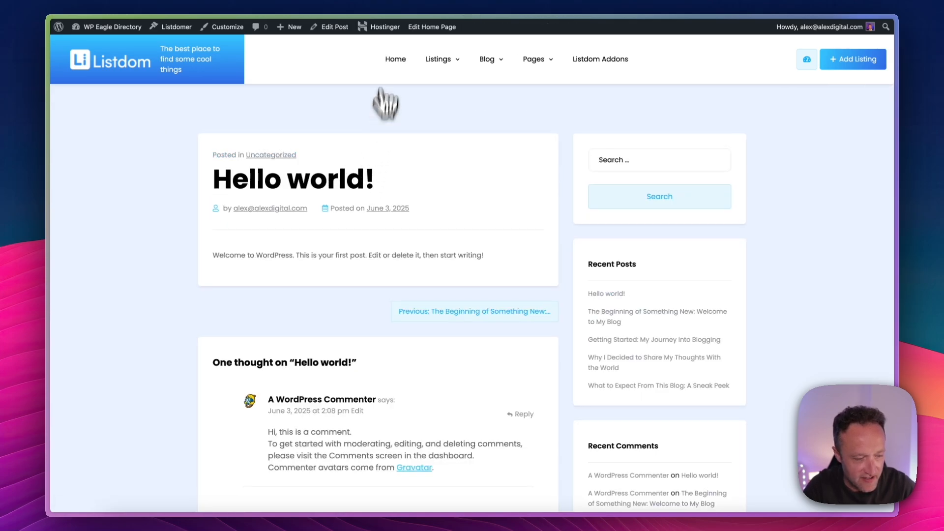
click(340, 27)
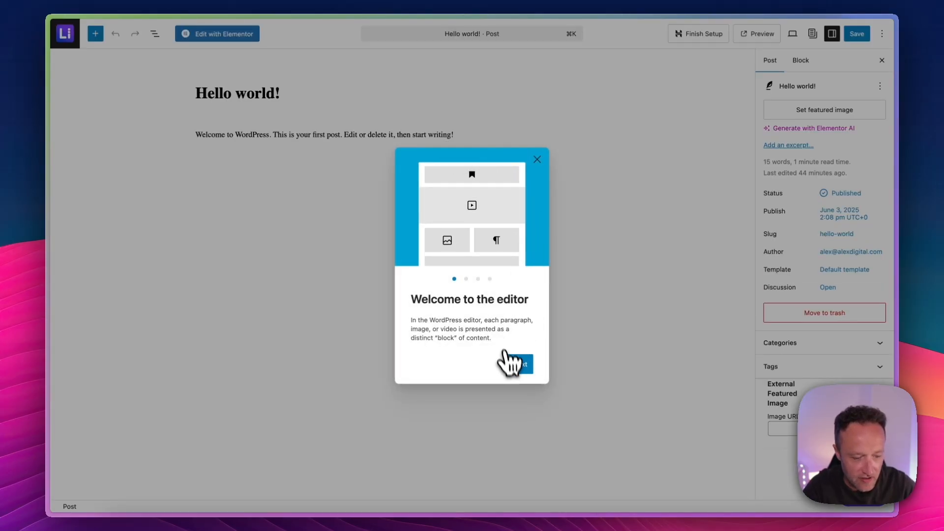
click(537, 160)
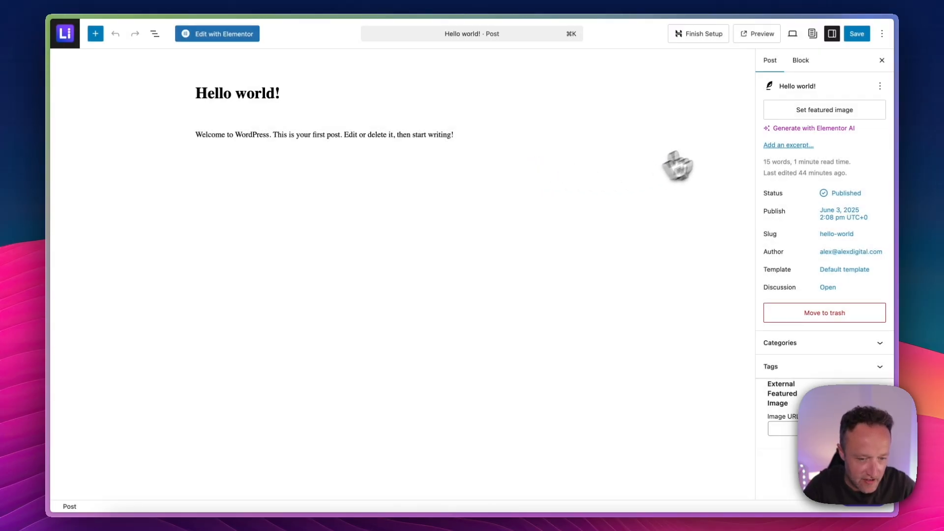
click(845, 315)
click(536, 285)
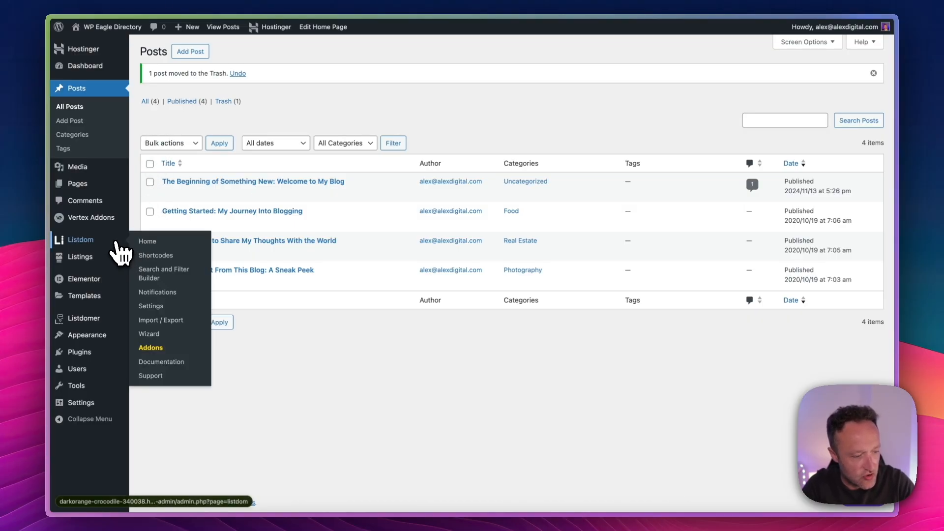
Review all directory listings in the site admin and open the listing Categories page
mouse_move(112, 258)
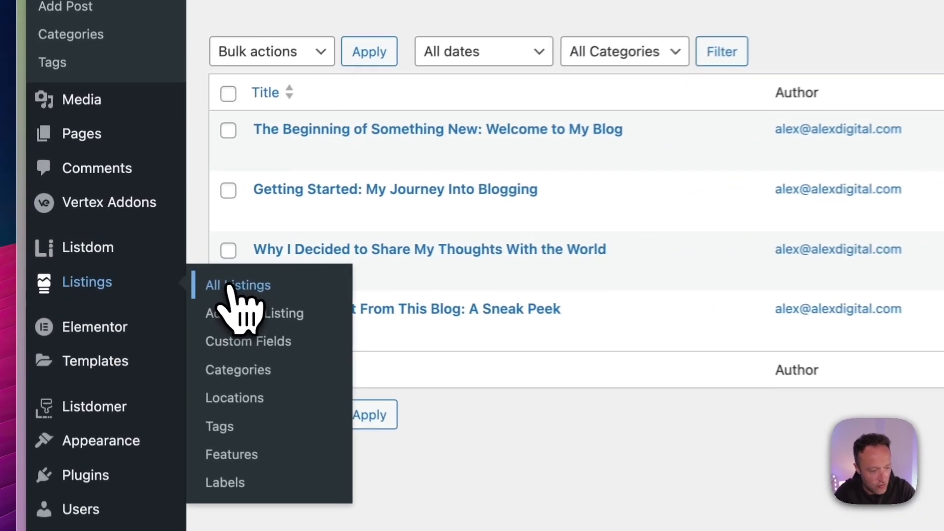
click(229, 289)
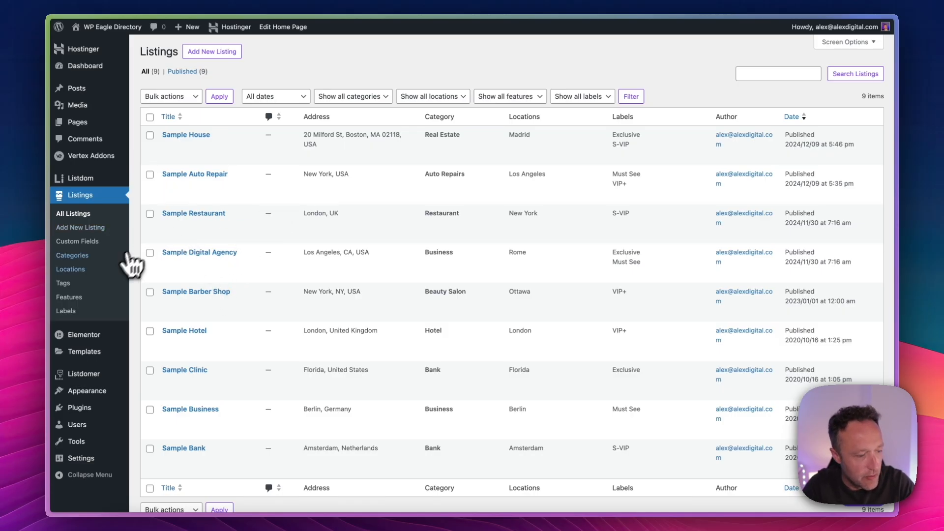
click(97, 256)
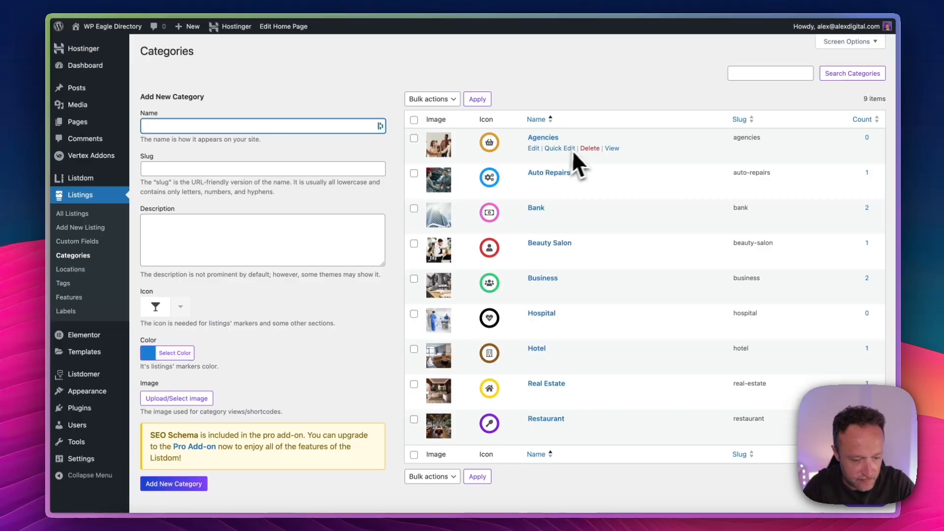
Name the new listing category "Dog Groomings" and give it the slug "dog-groomers"
scroll(583, 148, down, 1)
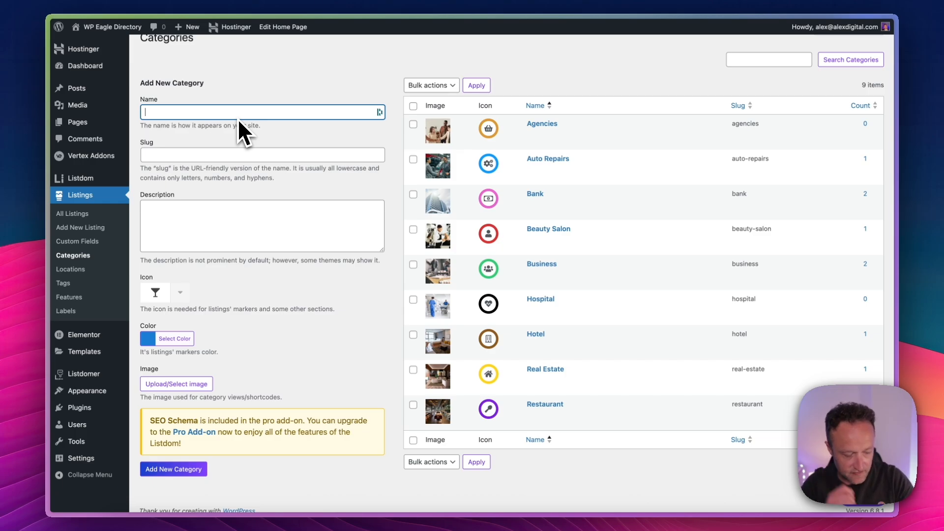
text(Dog Gr)
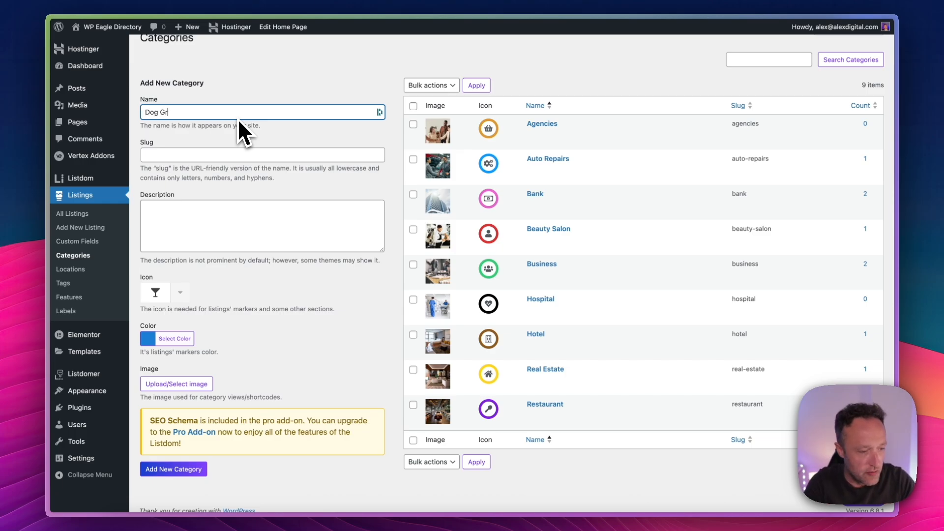
text(oomings)
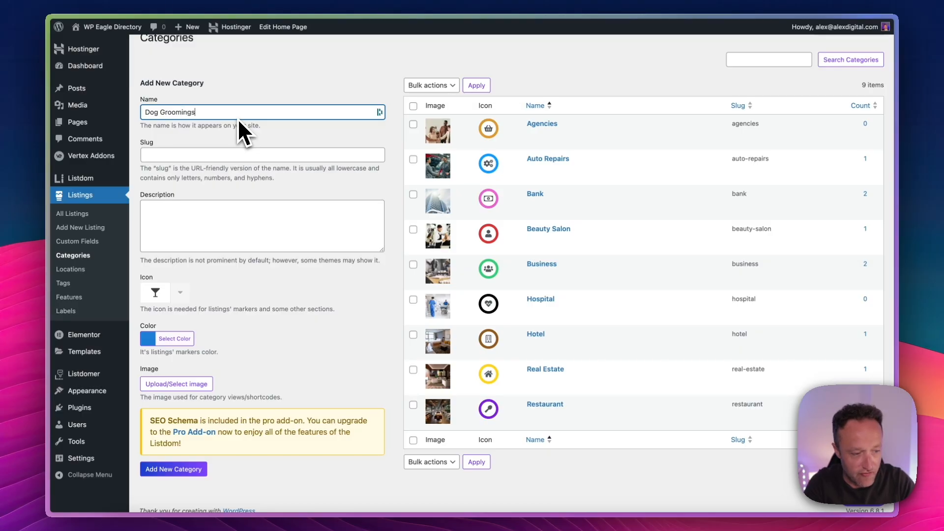
key(Tab)
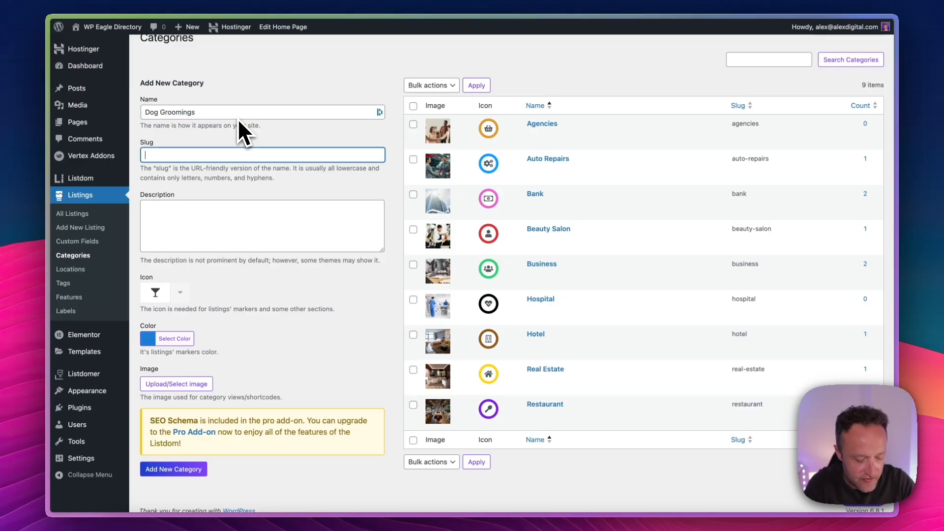
text(do)
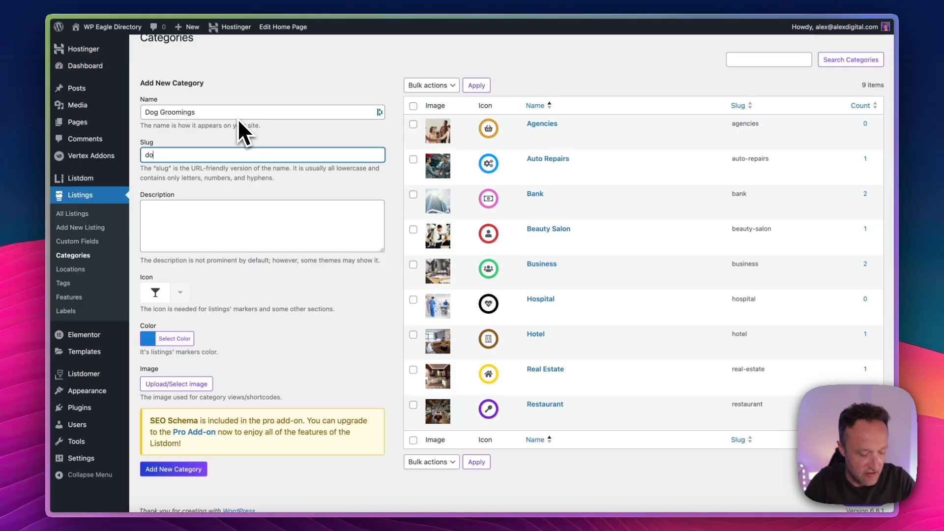
text(g-groomer)
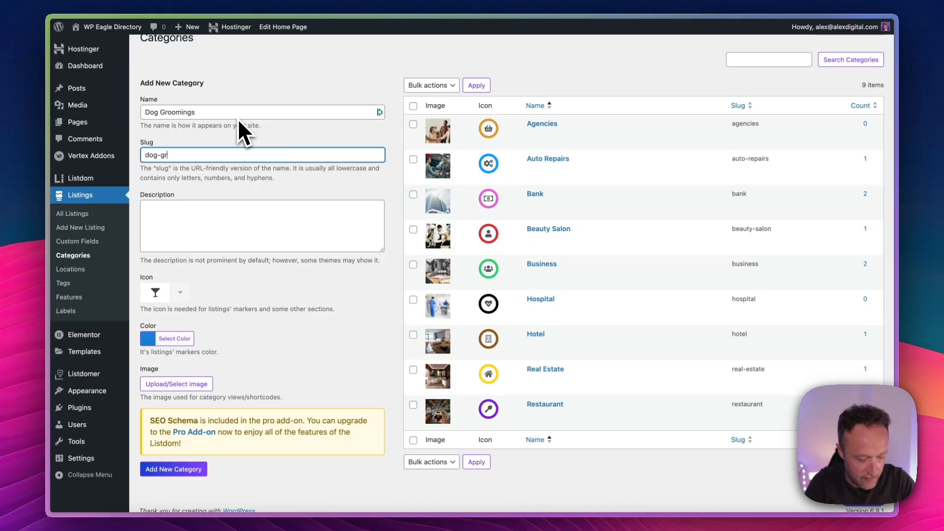
text(s)
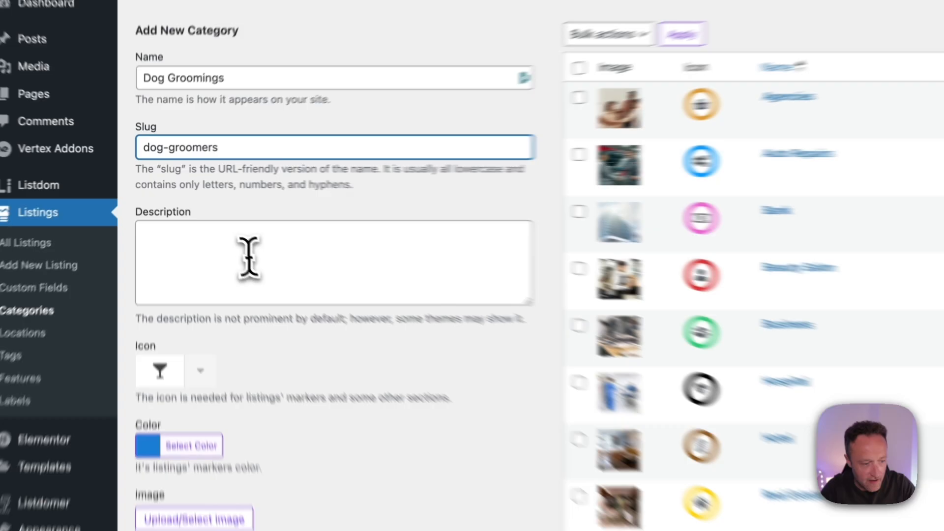
View the public Agencies category page in a separate tab and return to the Categories page
click(212, 221)
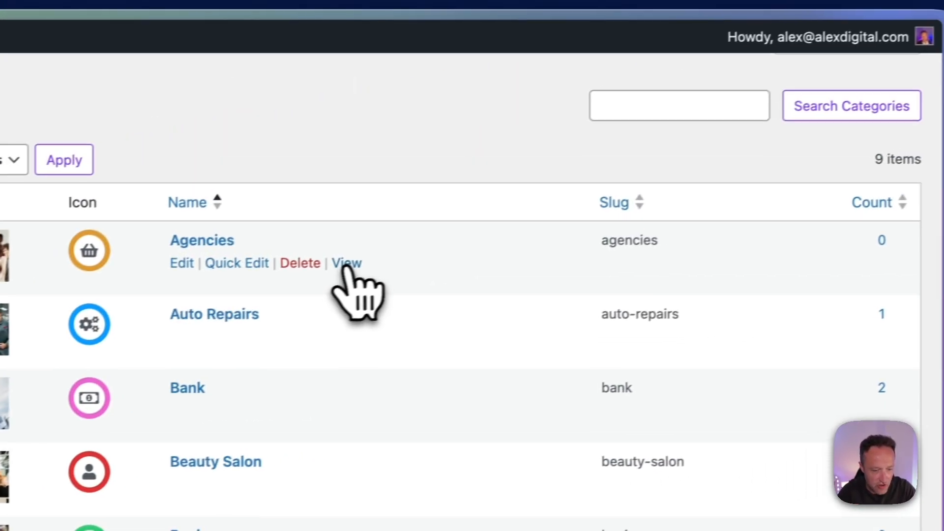
right_click(347, 265)
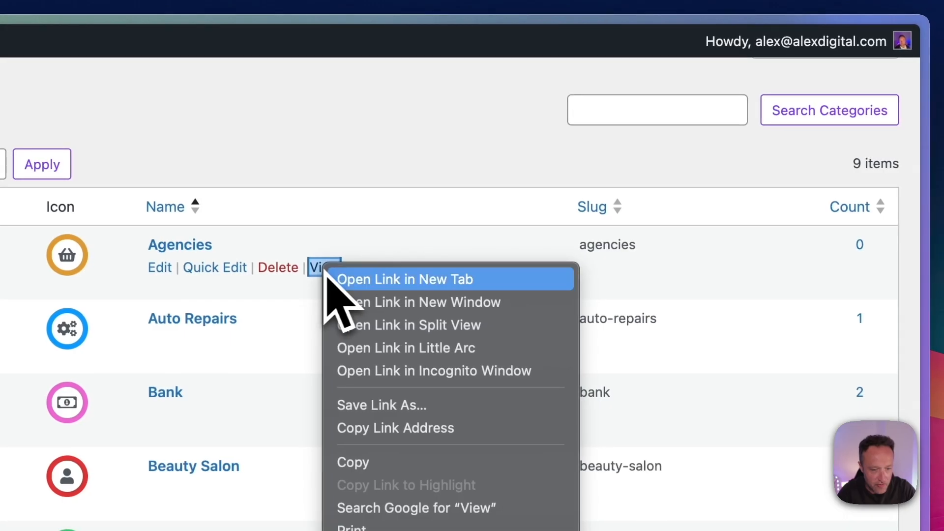
click(401, 282)
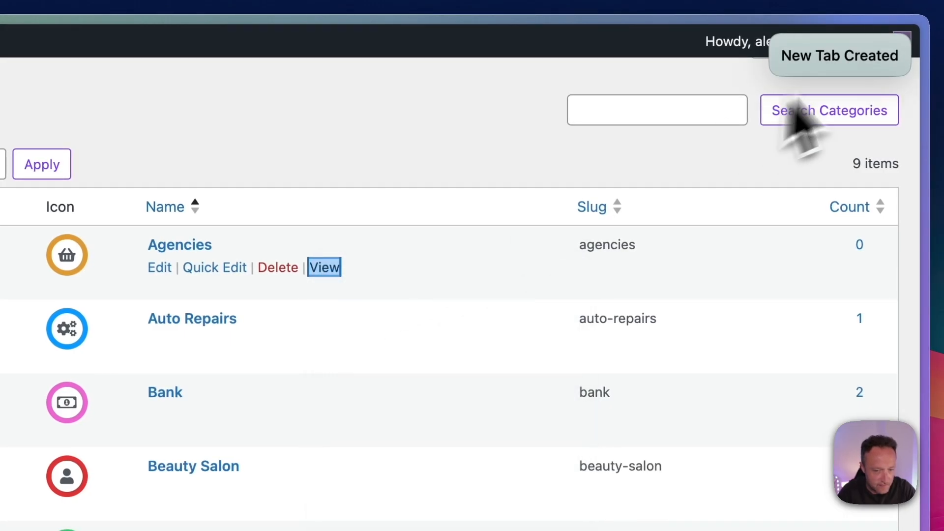
click(871, 61)
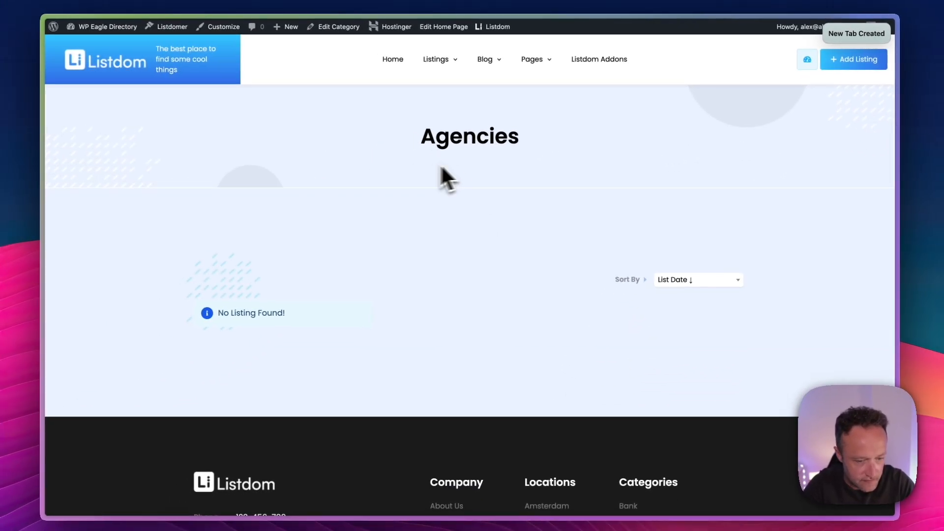
key(super+w)
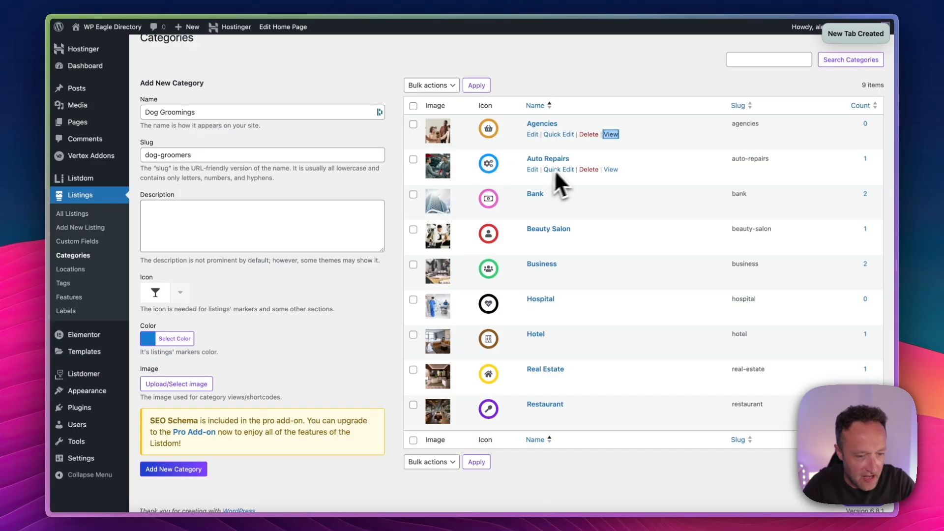
Enter "All the best Dog Groomers in our town." as the new category's description
click(279, 222)
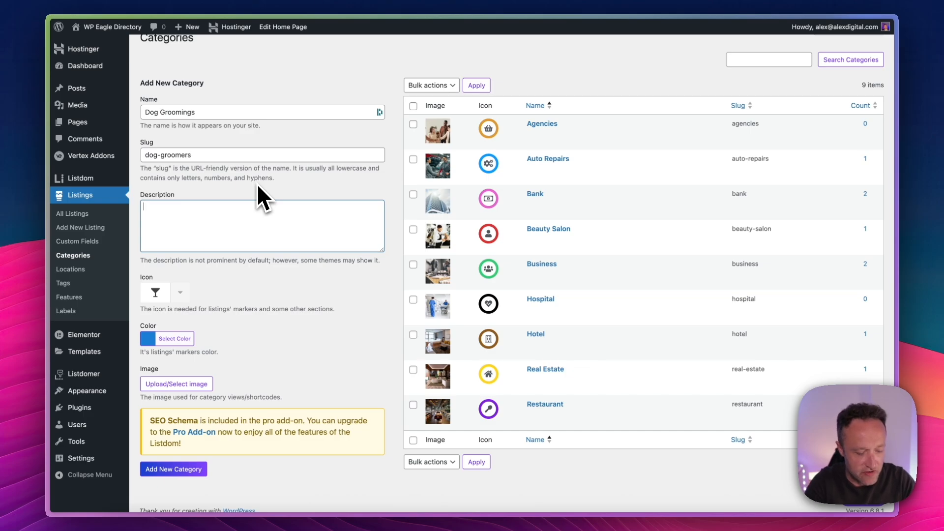
text(All the best )
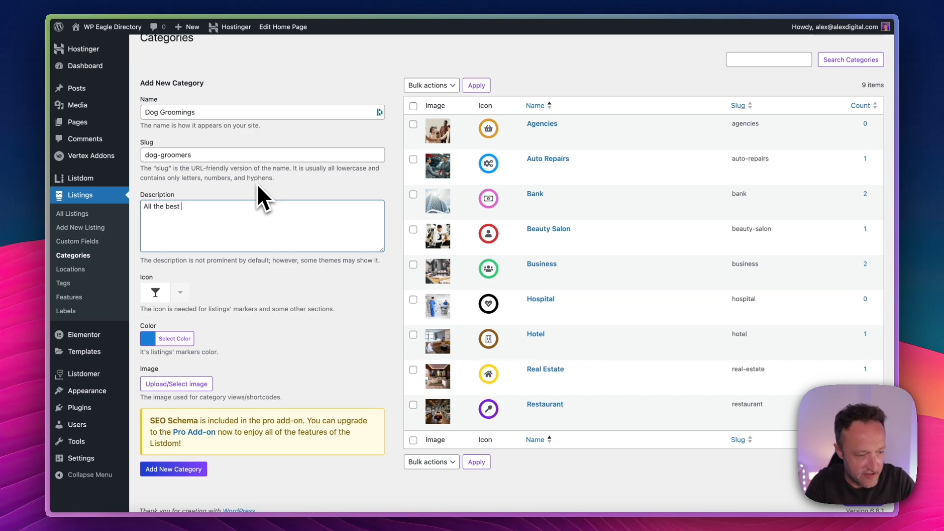
text(Dog Groomers in our to)
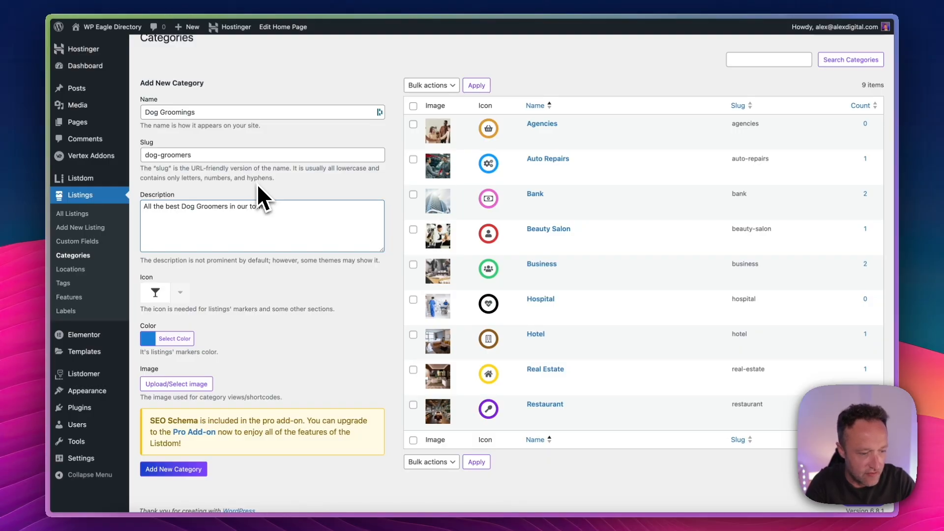
text(wn.)
Open the icon choices for the new category and search them for "dog" and "pet"
scroll(268, 209, down, 1)
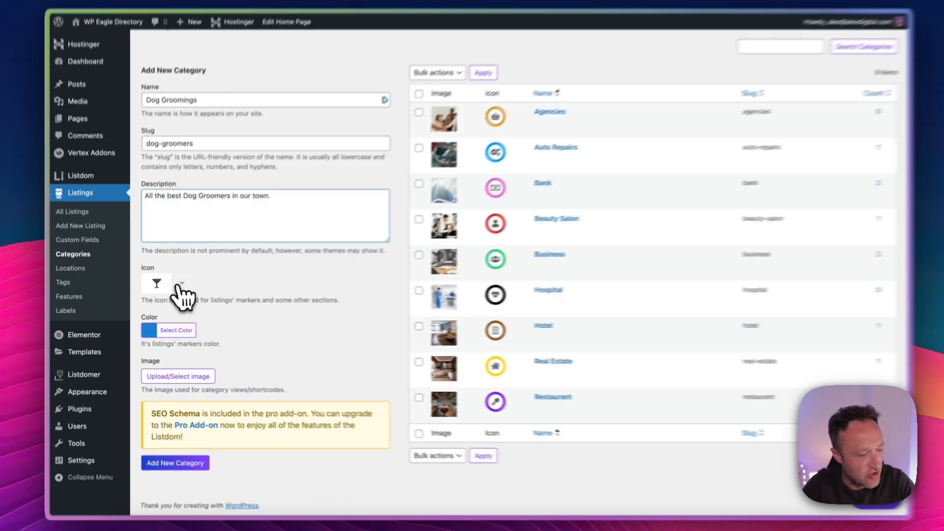
click(180, 284)
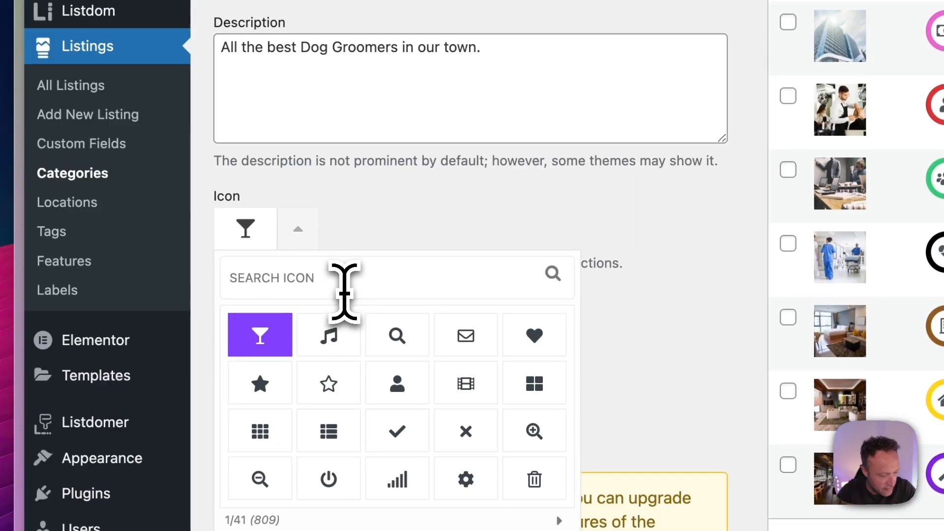
text(dog)
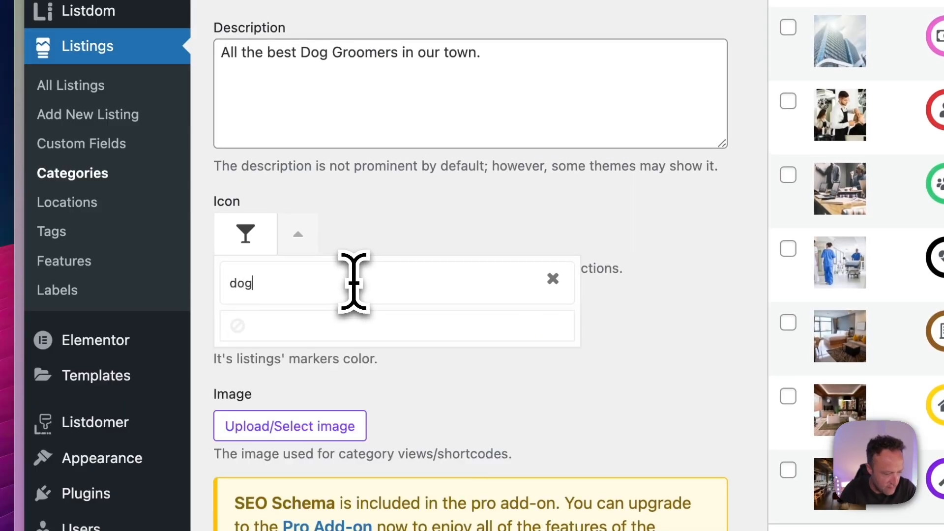
key(BackSpace)
key(BackSpace)
key(BackSpace)
text(pet)
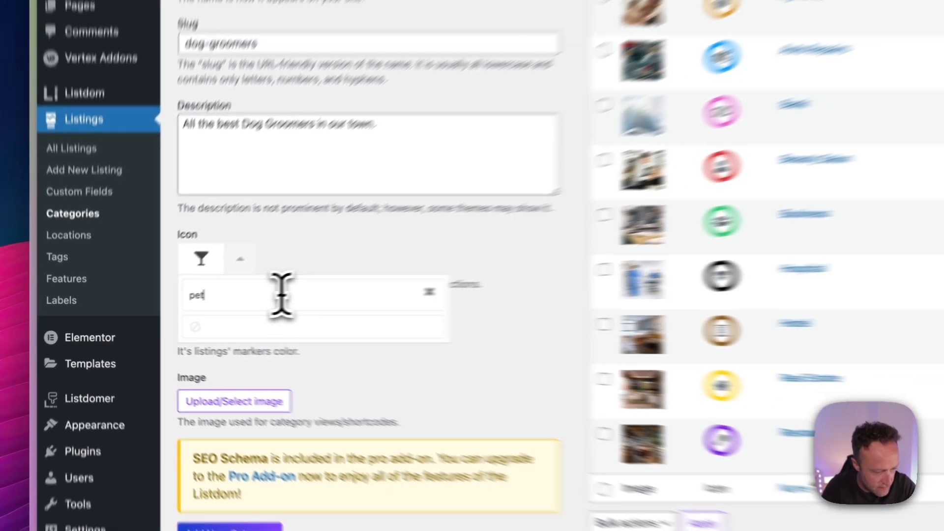
key(BackSpace)
key(BackSpace)
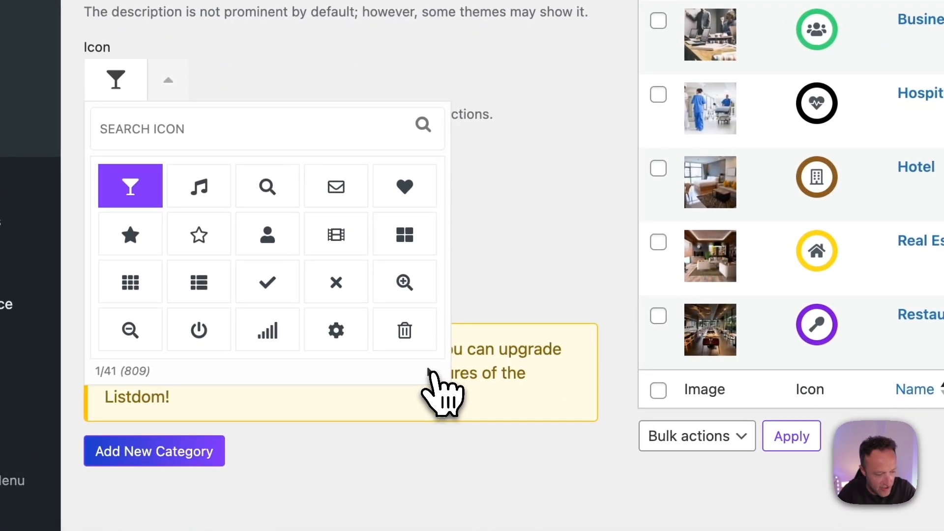
Browse the available category icons and search them for "sci" and "hair"
click(429, 372)
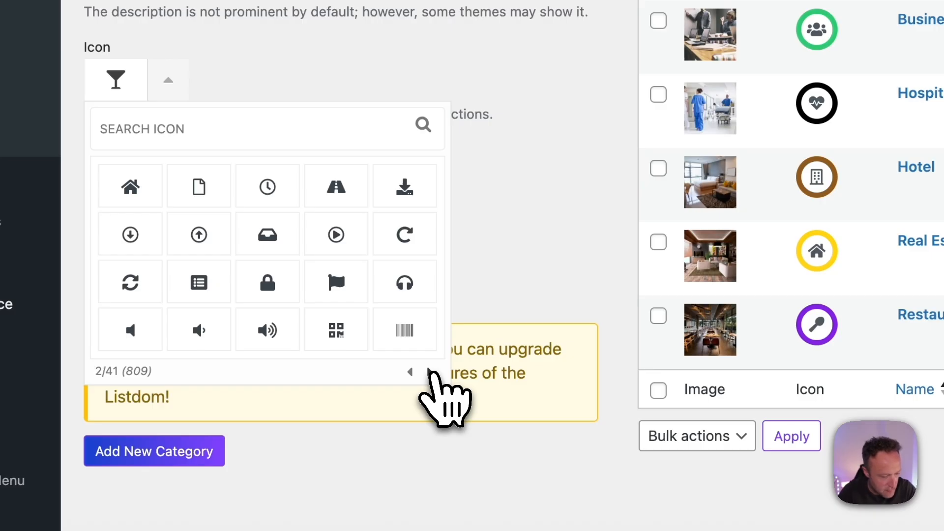
click(270, 132)
text(sci)
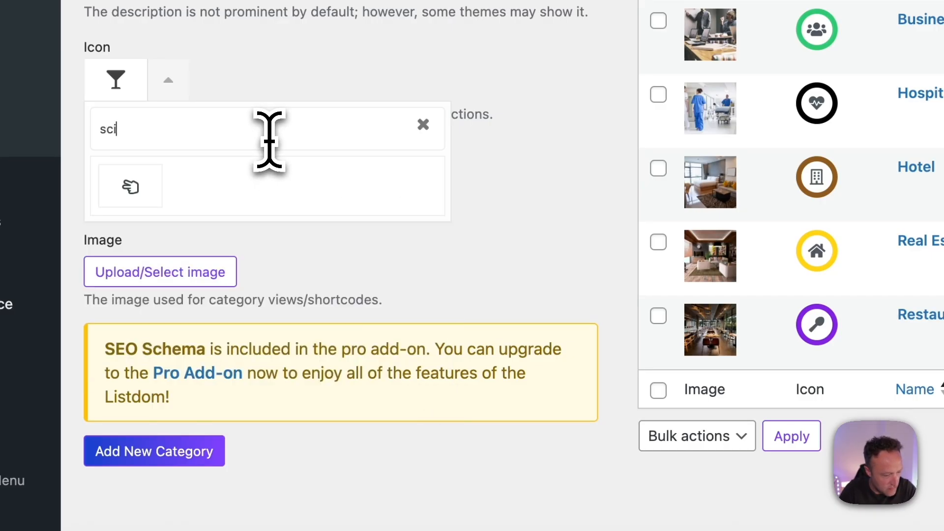
key(BackSpace)
key(BackSpace)
key(BackSpace)
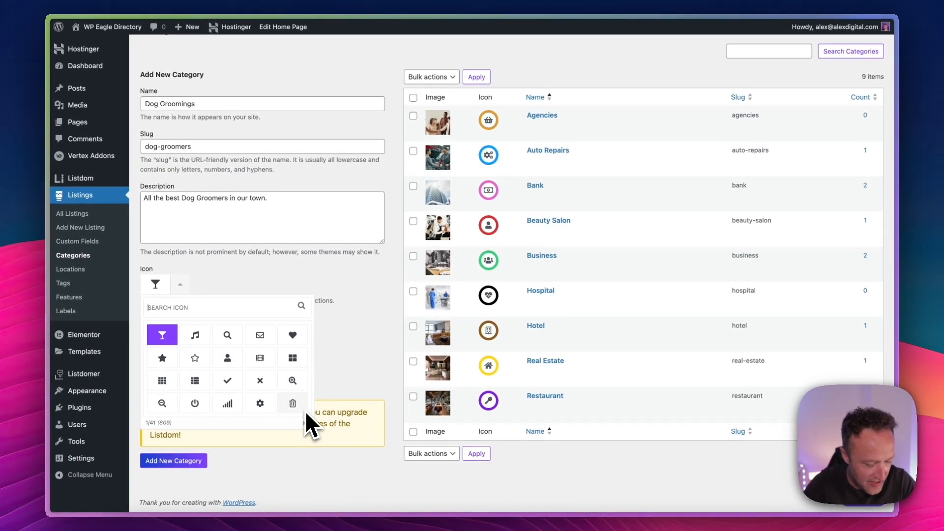
text(har)
text(ir)
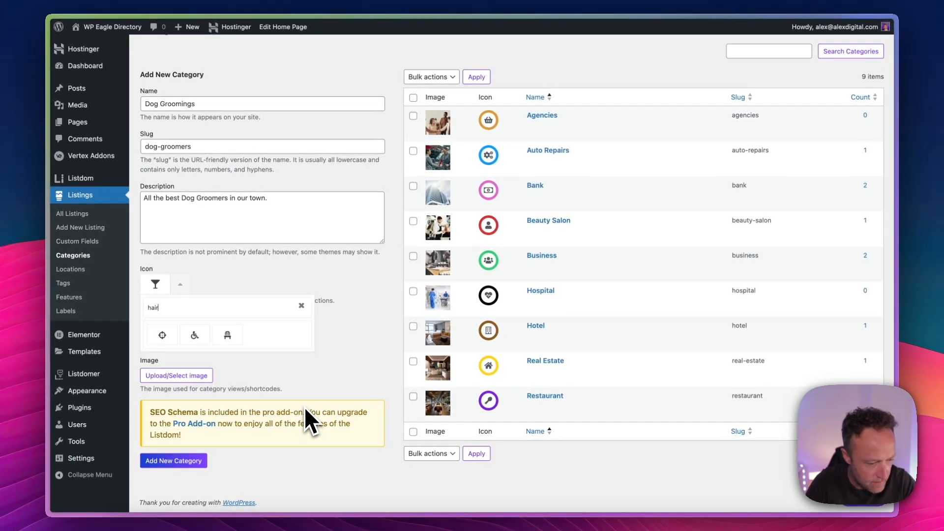
key(BackSpace)
key(BackSpace)
key(BackSpace)
key(BackSpace)
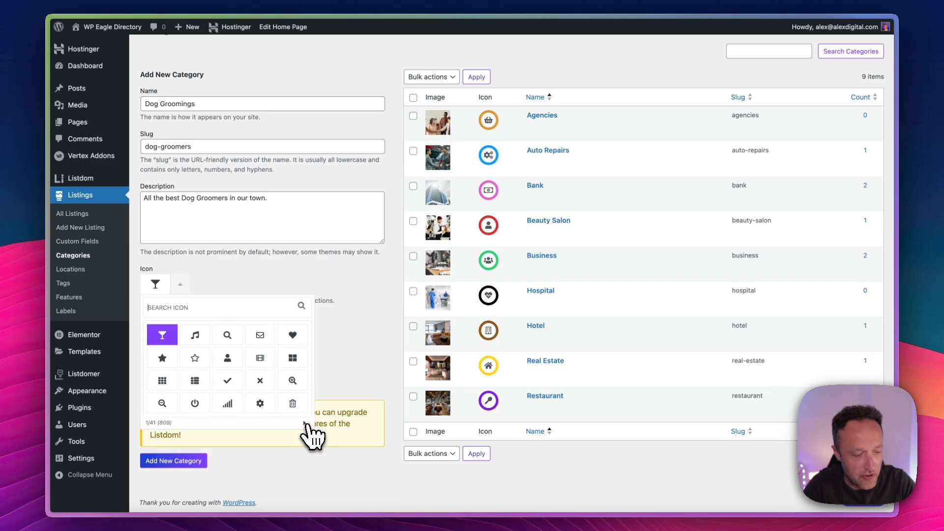
Search the category icons for "cut" and assign the scissors icon to the new category
click(305, 424)
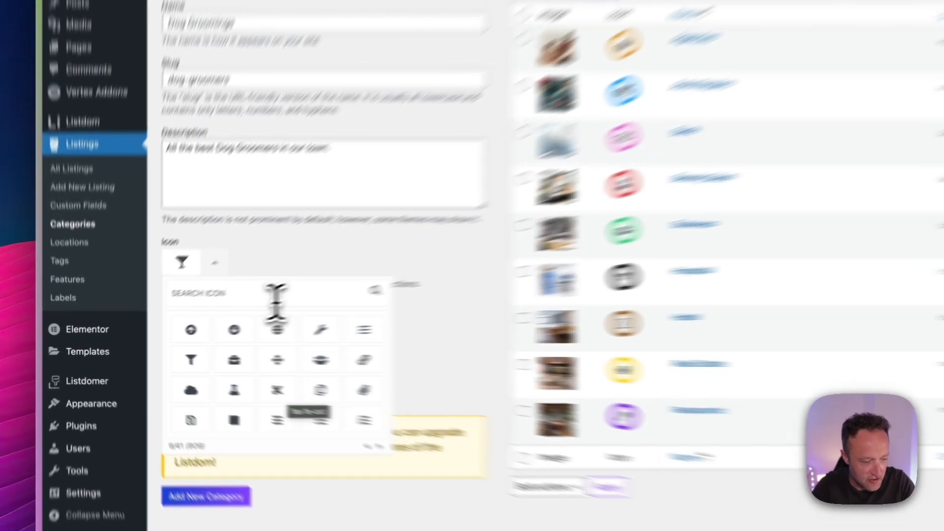
click(224, 309)
text(cut)
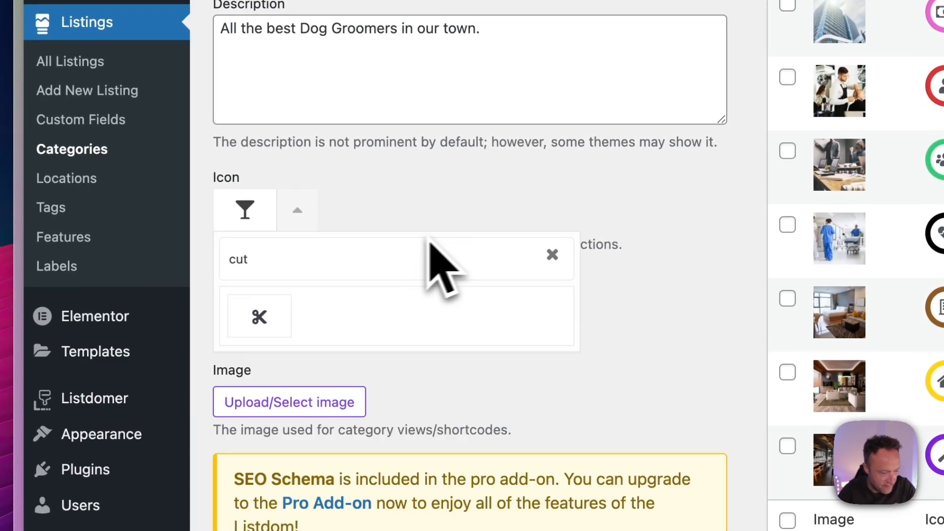
click(259, 317)
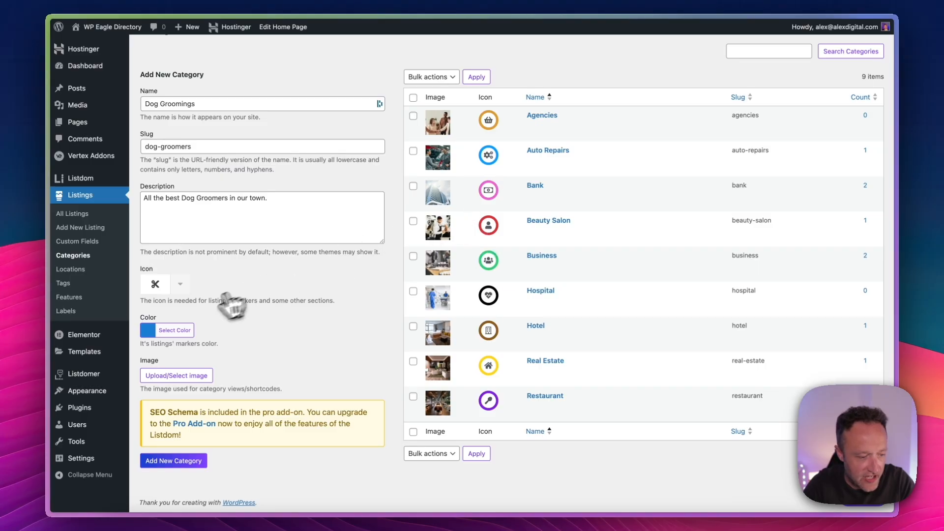
Set the new category's marker color to the dark green #4f7a00
scroll(512, 177, down, 1)
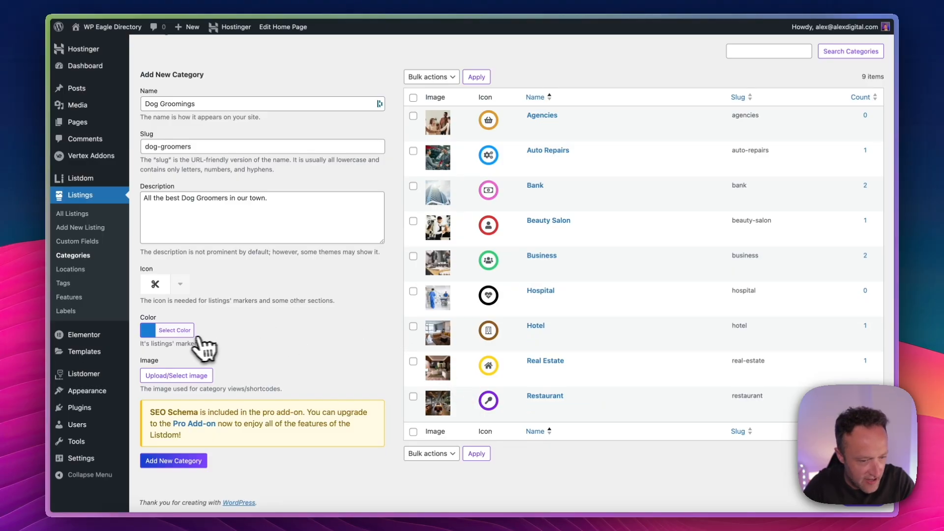
click(185, 333)
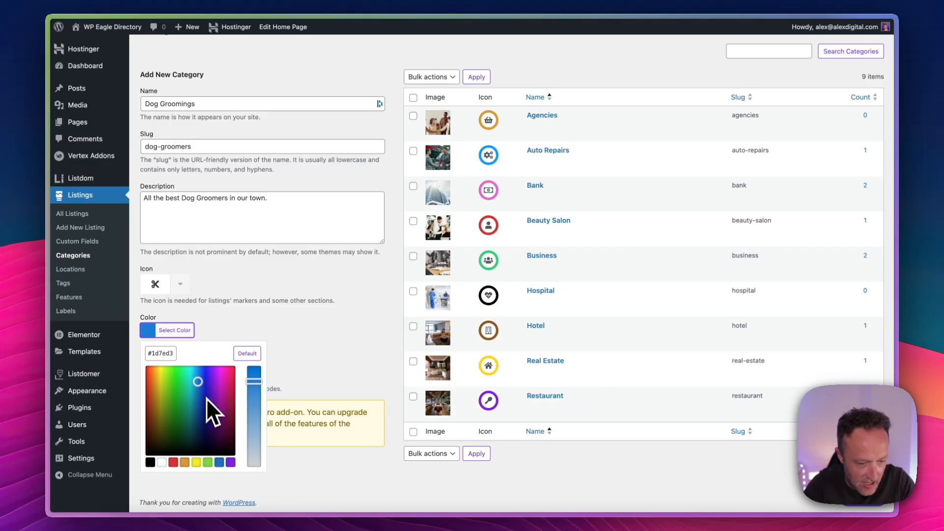
mouse_move(208, 404)
mouse_down()
mouse_move(237, 399)
mouse_move(228, 430)
mouse_move(173, 416)
mouse_move(175, 379)
mouse_move(169, 415)
mouse_up()
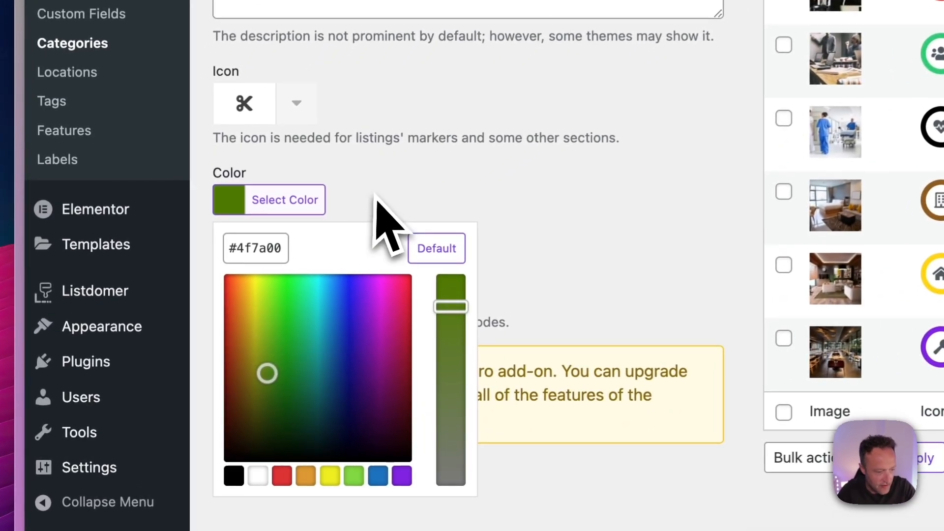
click(360, 212)
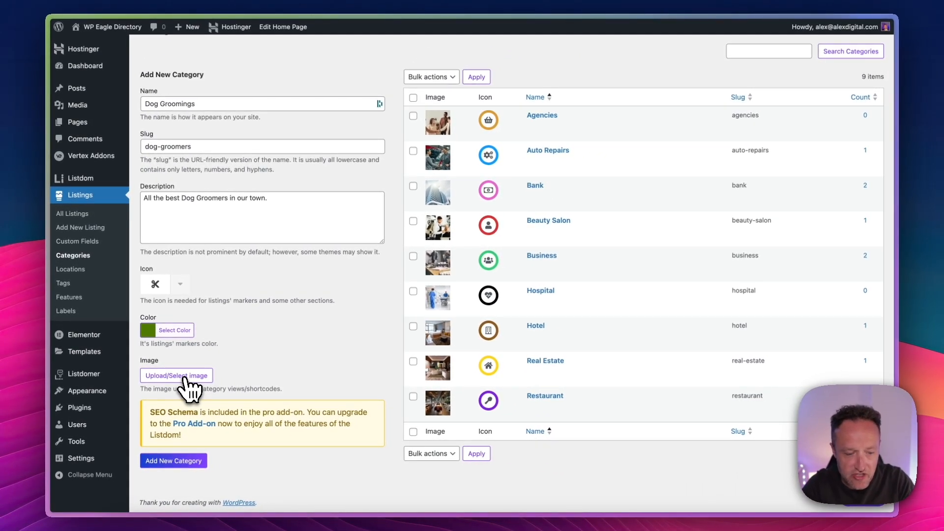
Upload Dog Groomer.jpg as the category image and add the new Dog Groomings category
click(185, 377)
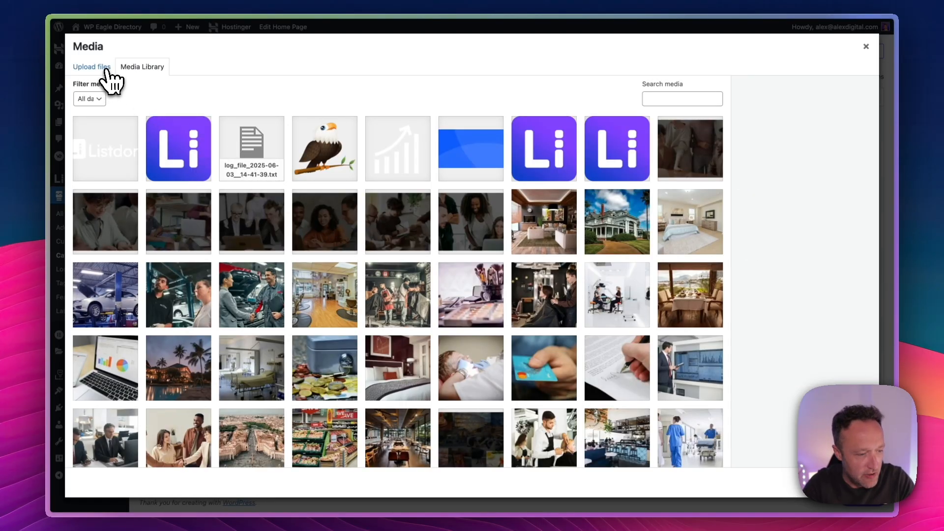
click(101, 69)
click(464, 253)
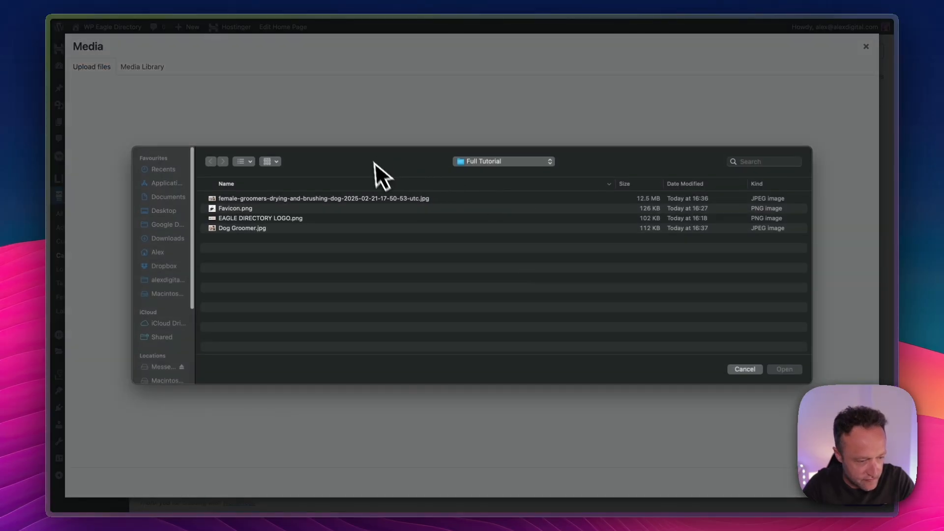
click(260, 229)
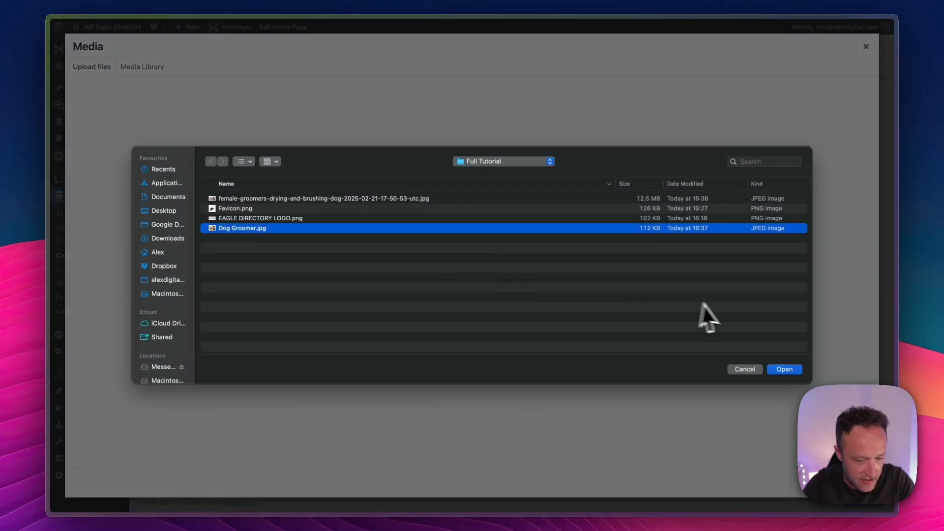
click(788, 373)
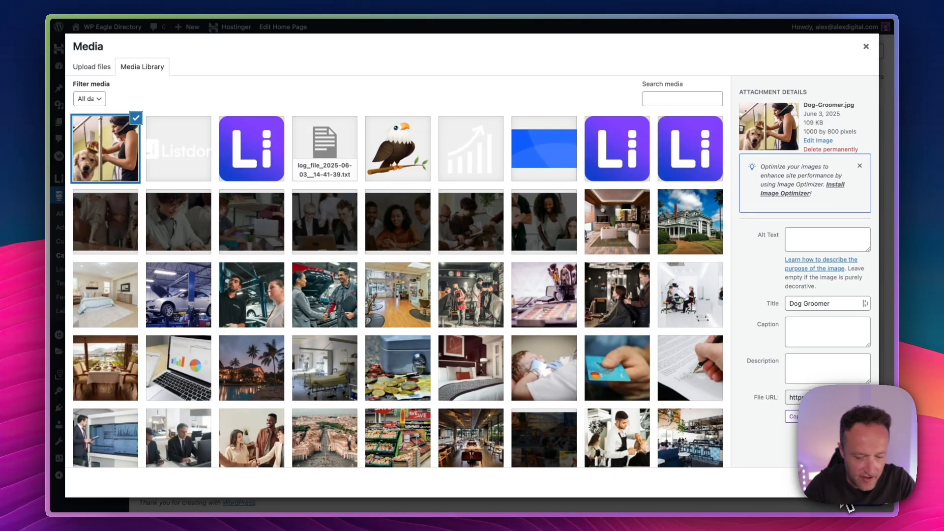
click(851, 483)
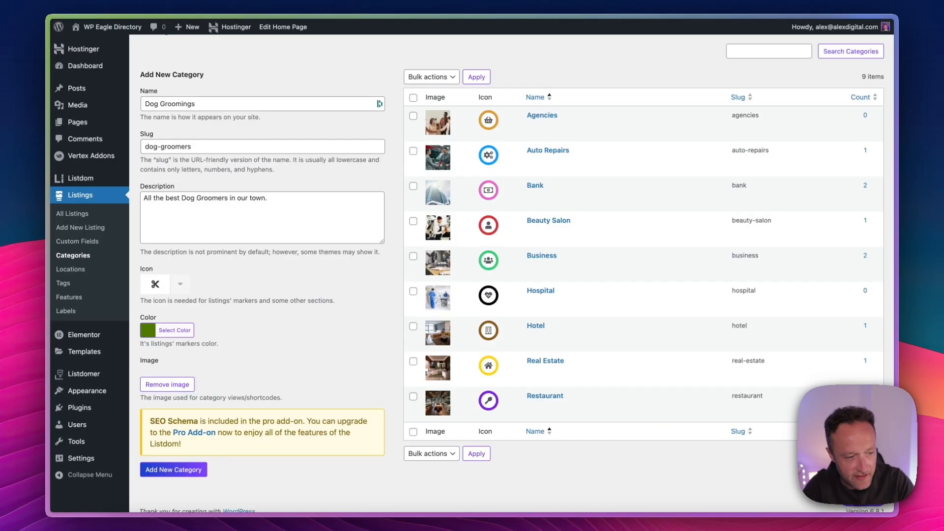
scroll(358, 232, down, 5)
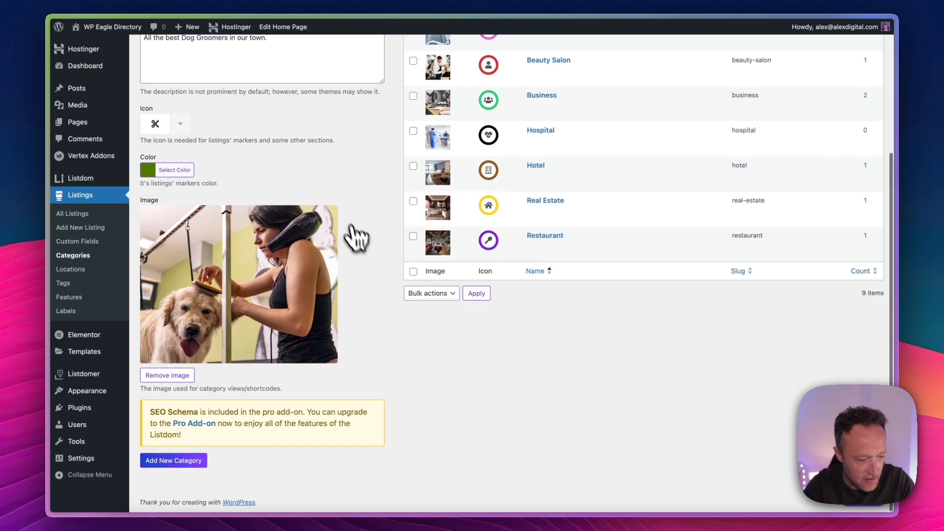
click(178, 462)
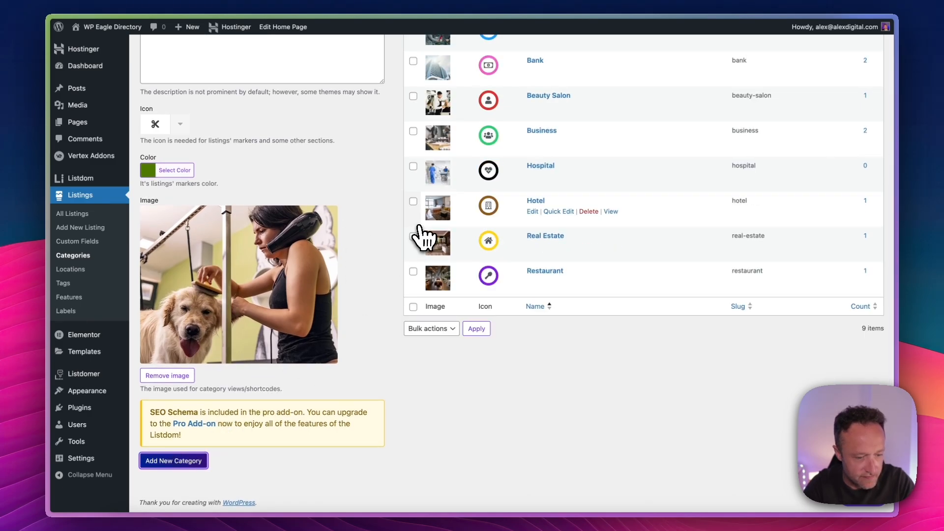
View the public page of the Dog Groomings category and examine its title and description
scroll(541, 248, up, 4)
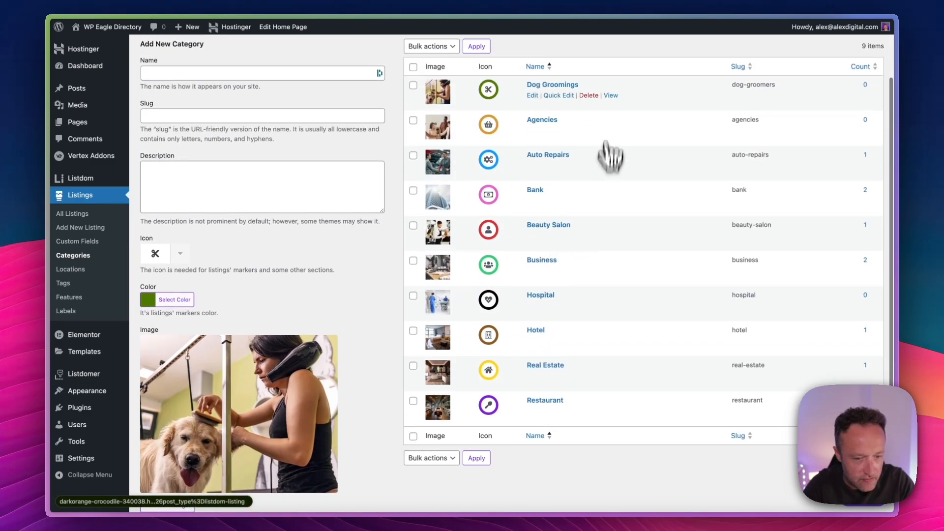
click(610, 95)
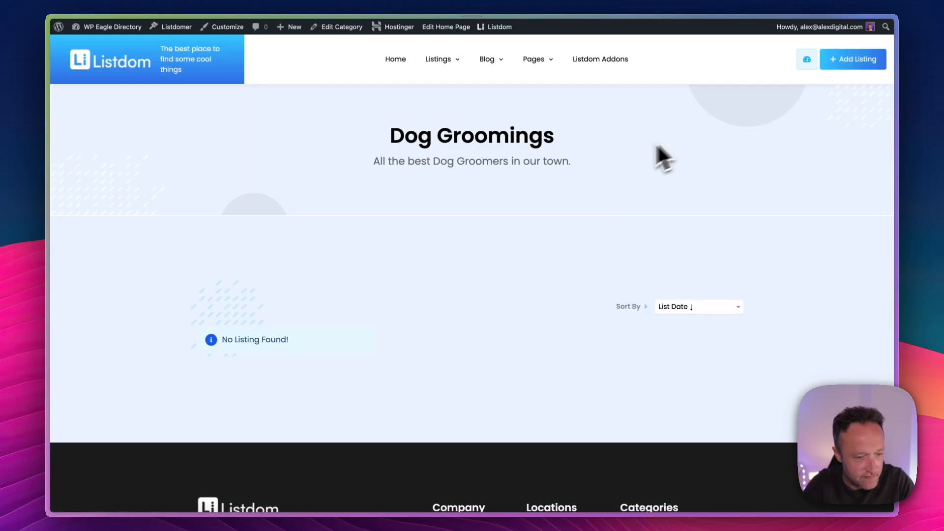
drag(586, 167, 383, 183)
click(453, 185)
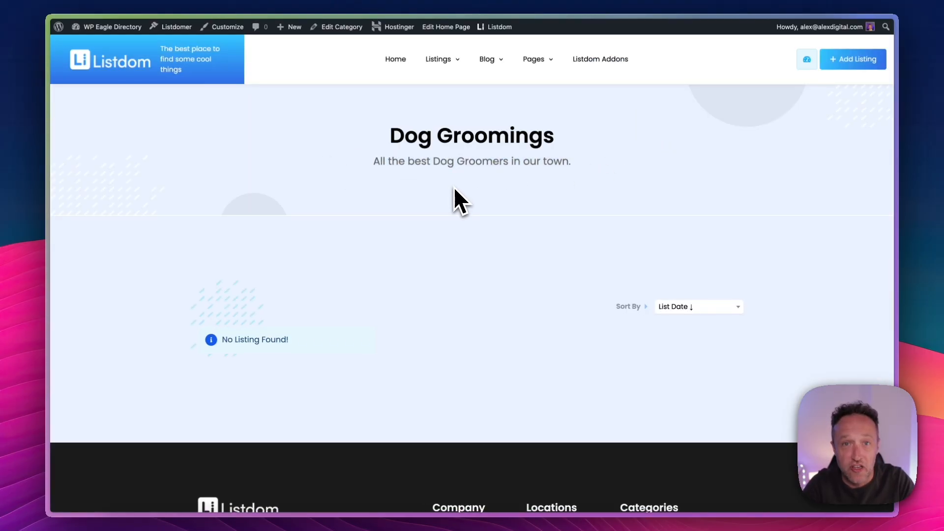
Open the site's Category overview page and view the Dog Groomings category from there
mouse_move(450, 68)
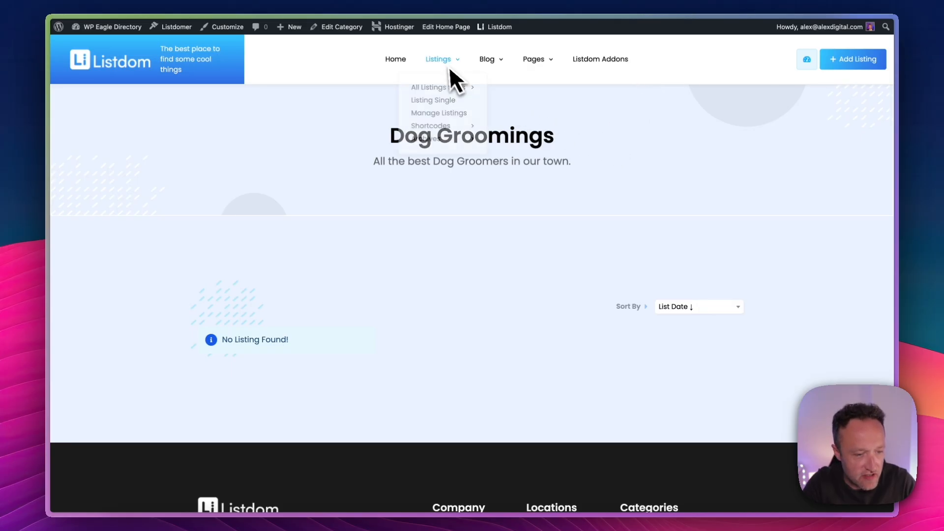
mouse_move(440, 128)
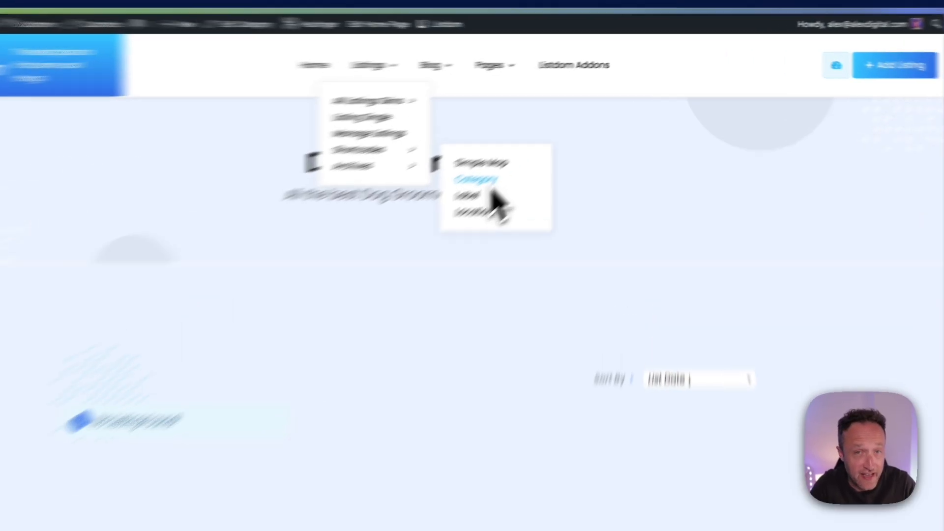
click(535, 156)
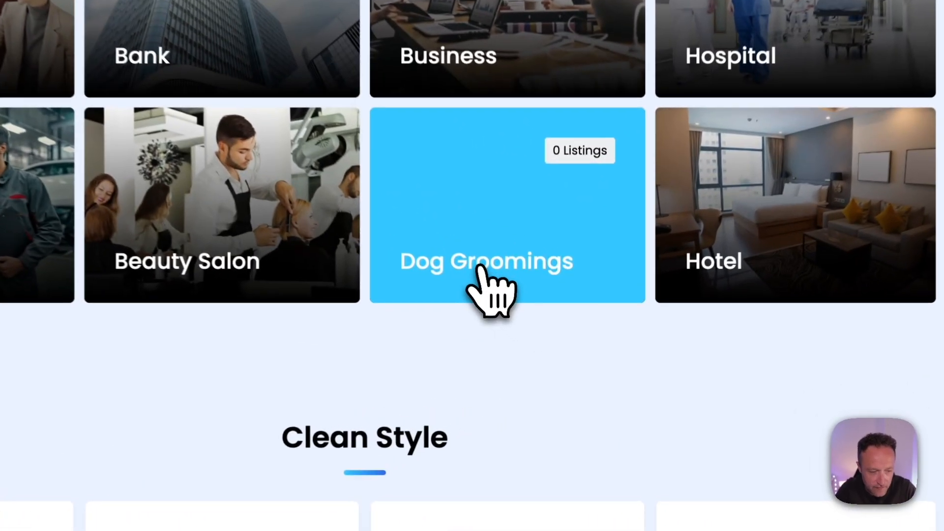
click(533, 333)
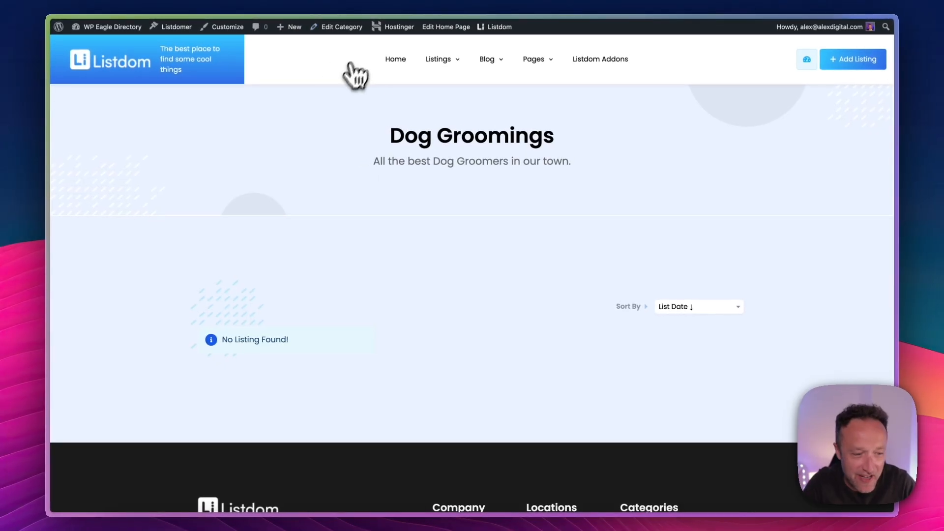
Rename the Dog Groomings category to Dog Grooming and update the category
click(346, 29)
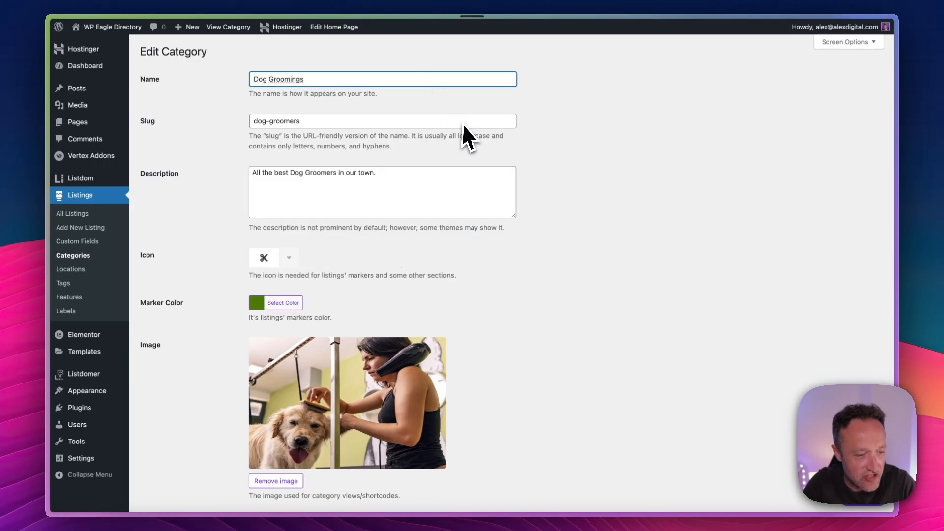
click(325, 78)
key(BackSpace)
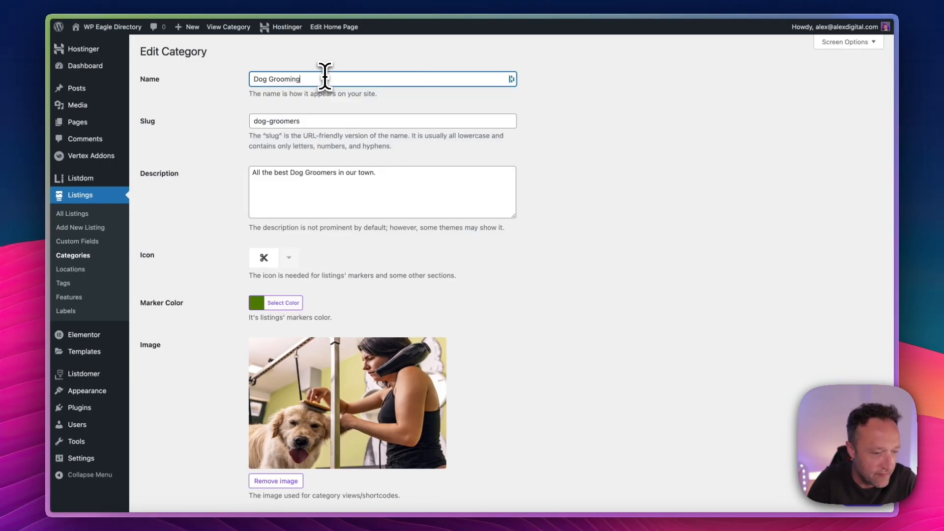
click(319, 121)
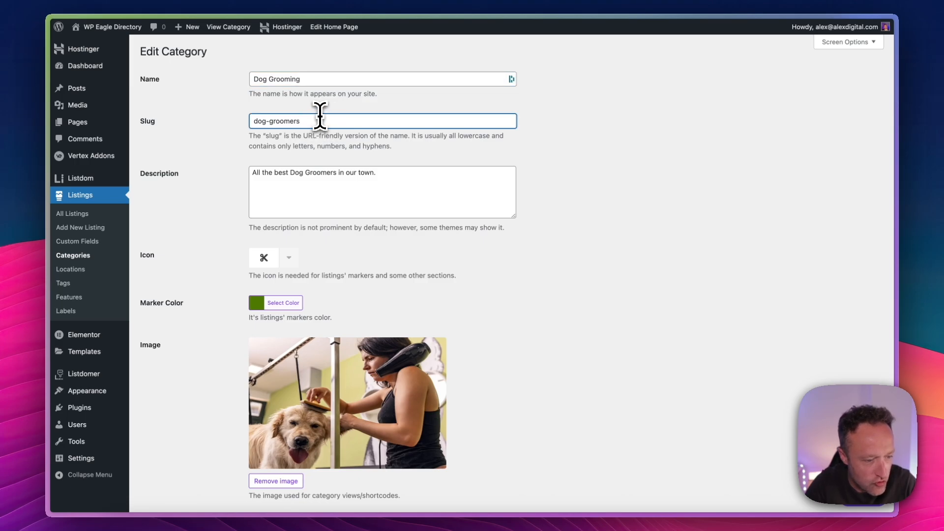
scroll(378, 95, down, 3)
click(158, 476)
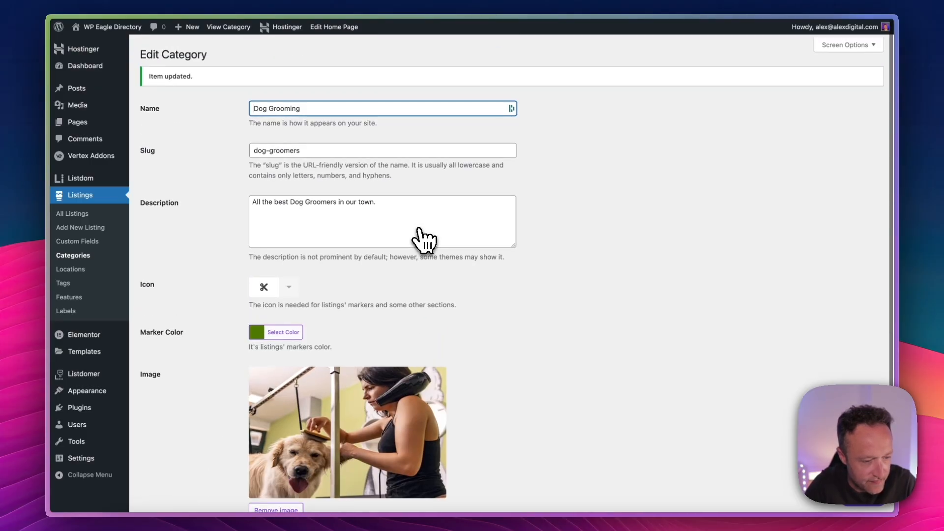
scroll(420, 238, down, 1)
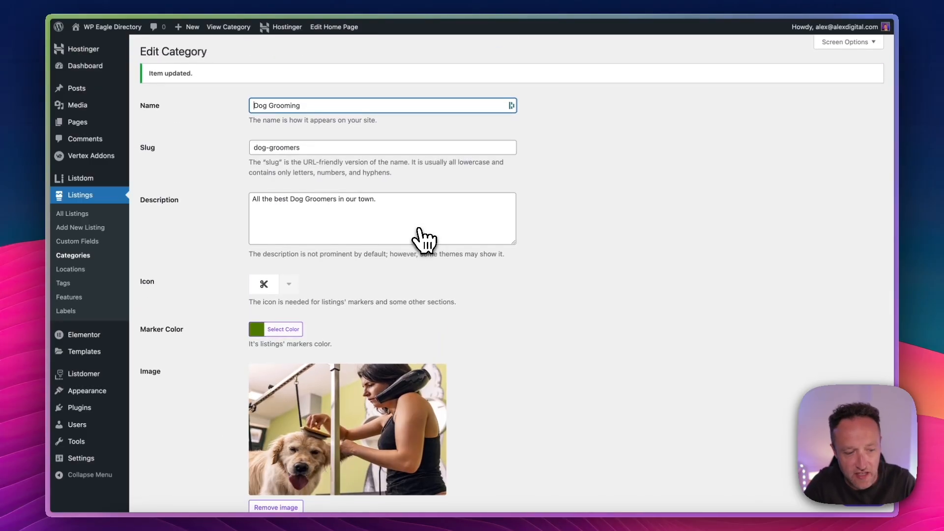
scroll(417, 226, down, 3)
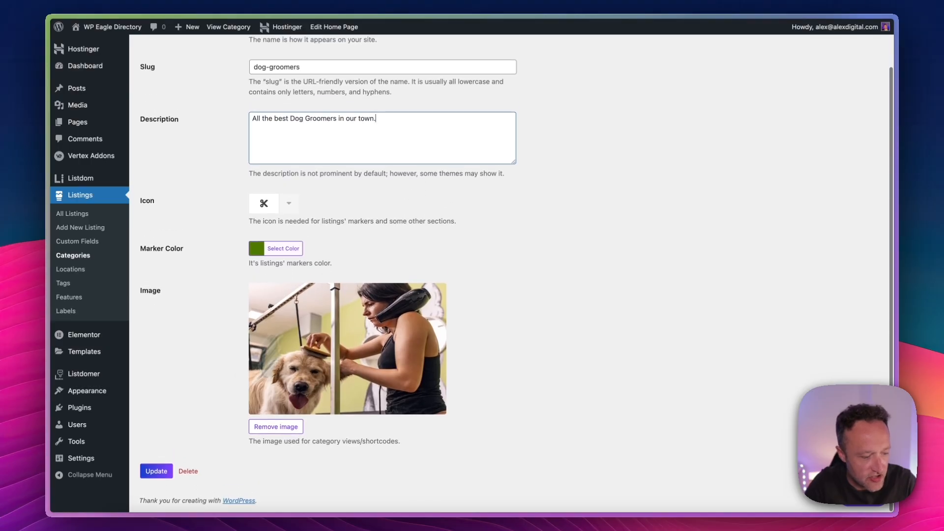
click(156, 473)
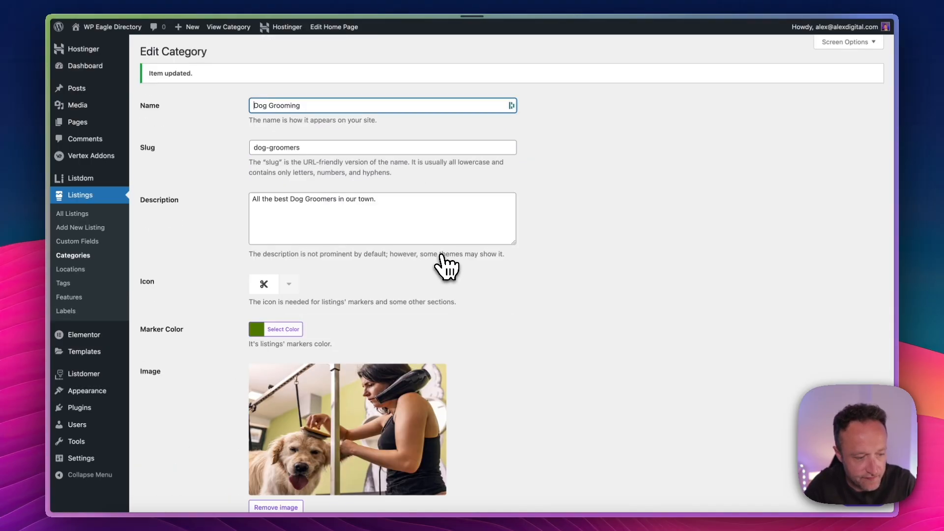
Open the site's Category overview page and examine how Dog Grooming appears in the Image, Clean and Simple styles
click(119, 45)
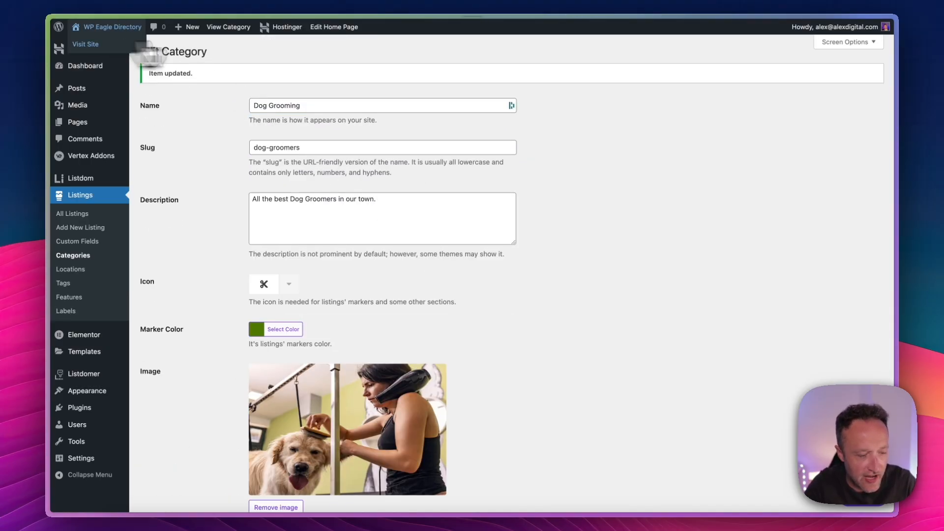
mouse_move(450, 62)
mouse_move(448, 136)
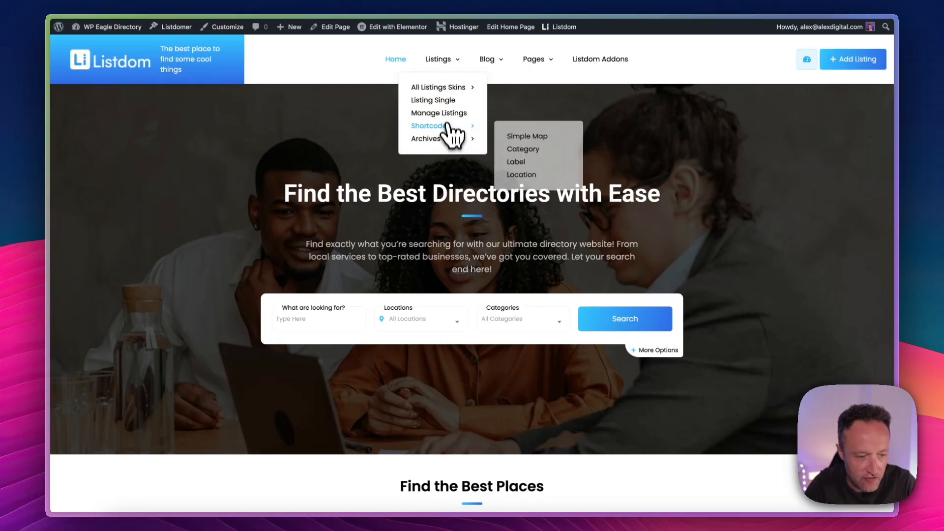
click(540, 150)
scroll(647, 143, down, 2)
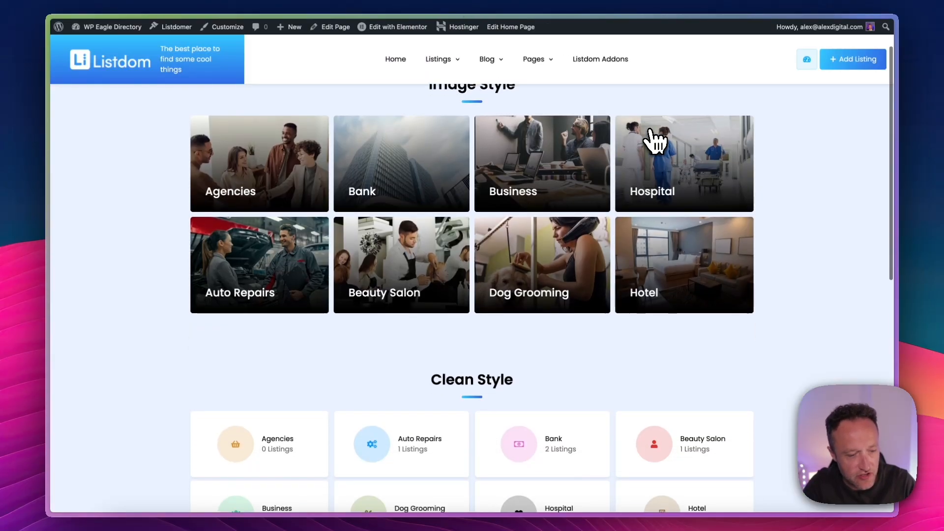
scroll(480, 213, up, 2)
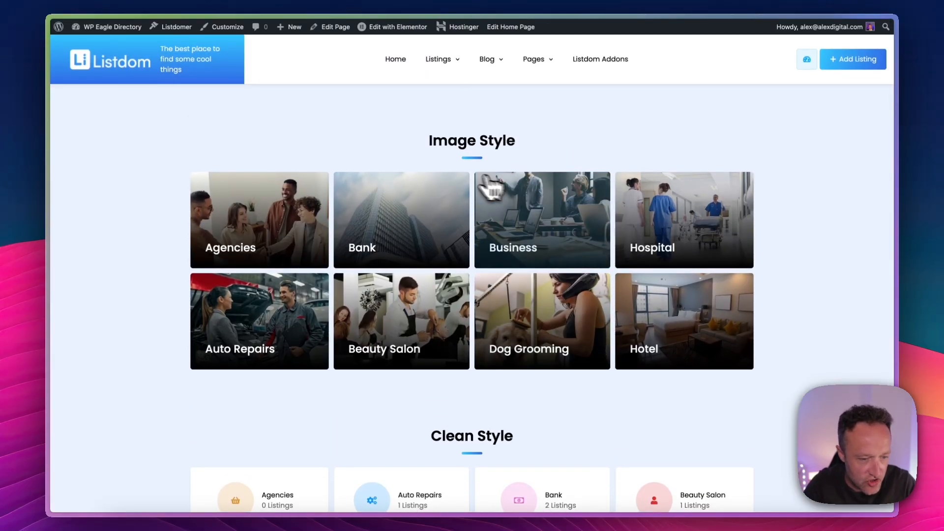
scroll(506, 176, down, 5)
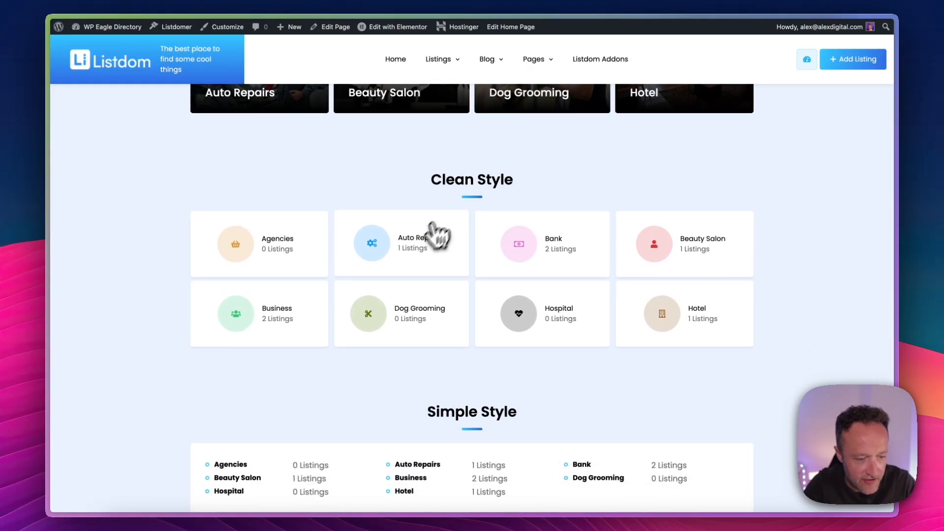
scroll(468, 238, down, 4)
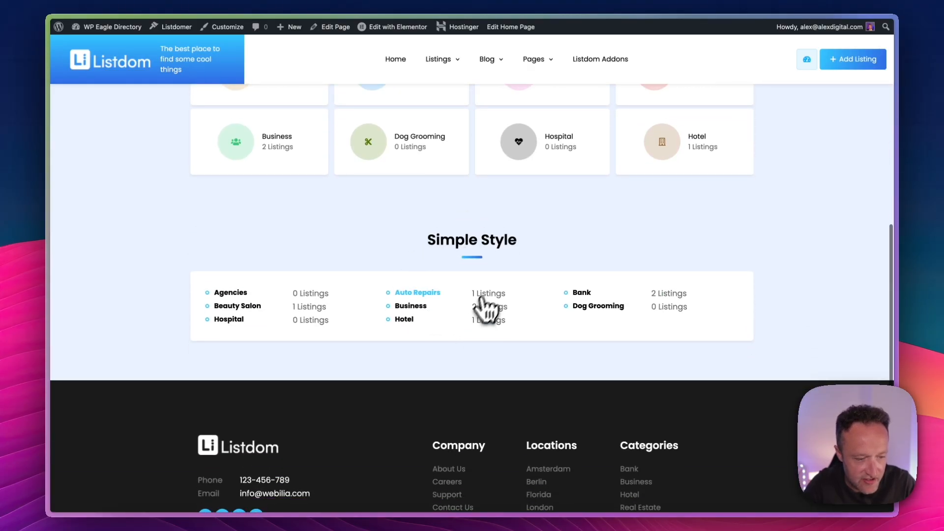
scroll(482, 295, up, 2)
scroll(433, 214, up, 7)
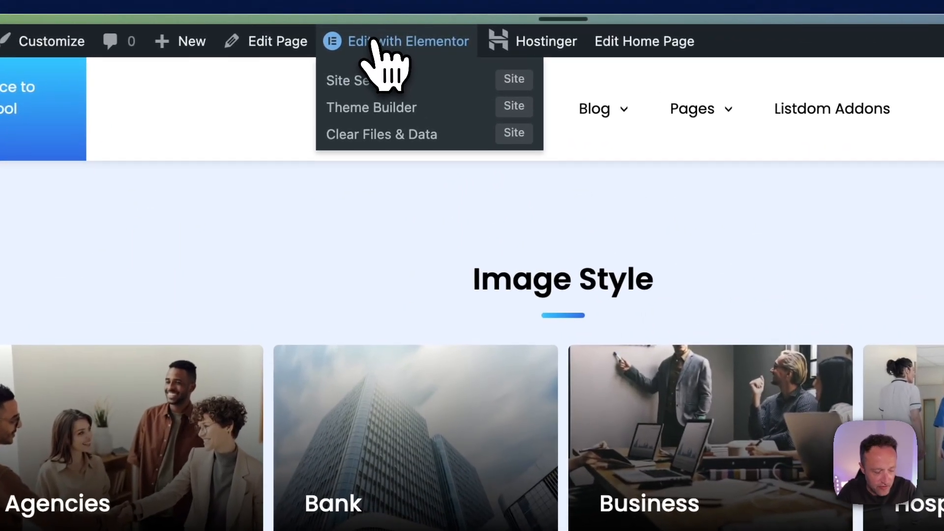
Open the Category Shortcode page in Elementor, dismissing its notification, and inspect the shortcode behind the Image Style category grid
click(381, 30)
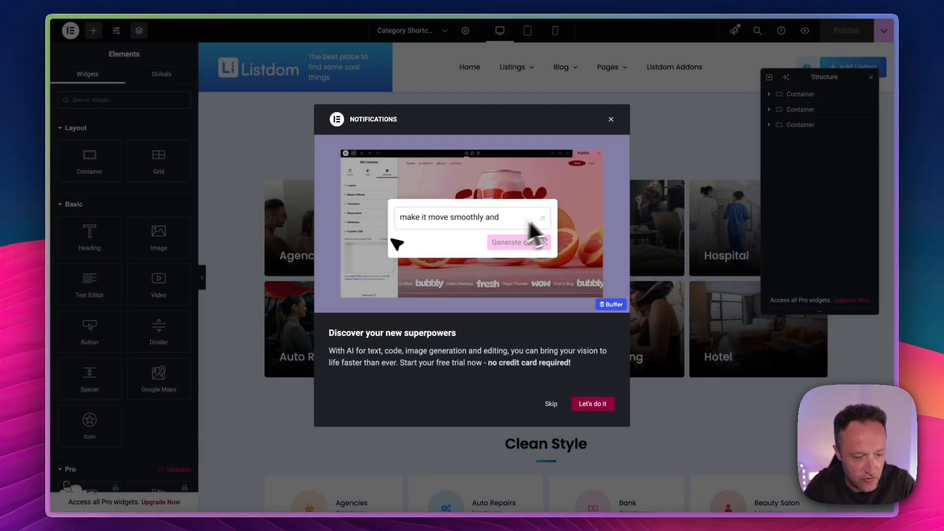
click(611, 119)
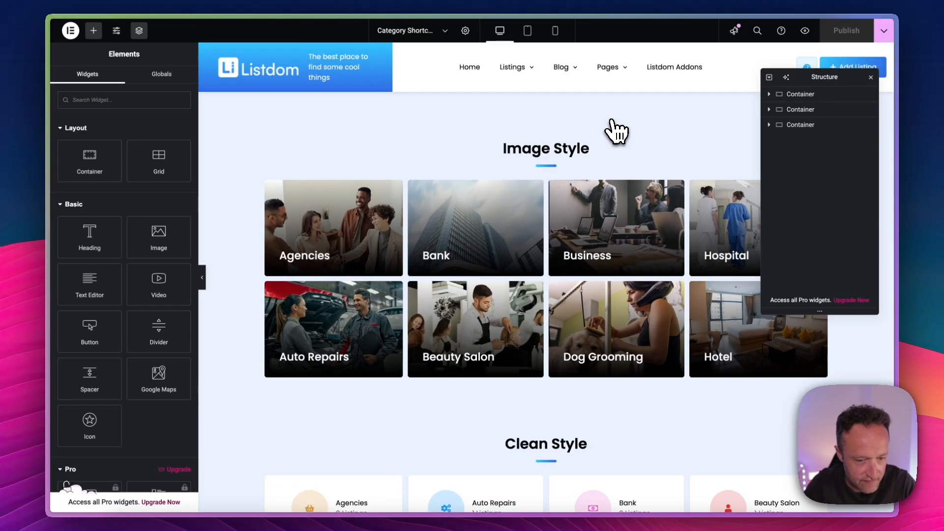
click(498, 209)
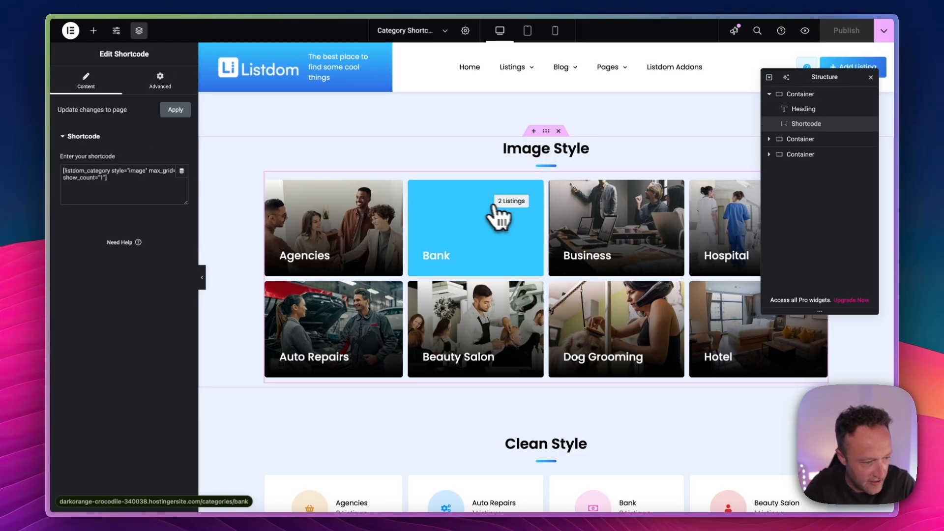
triple_click(152, 188)
click(152, 188)
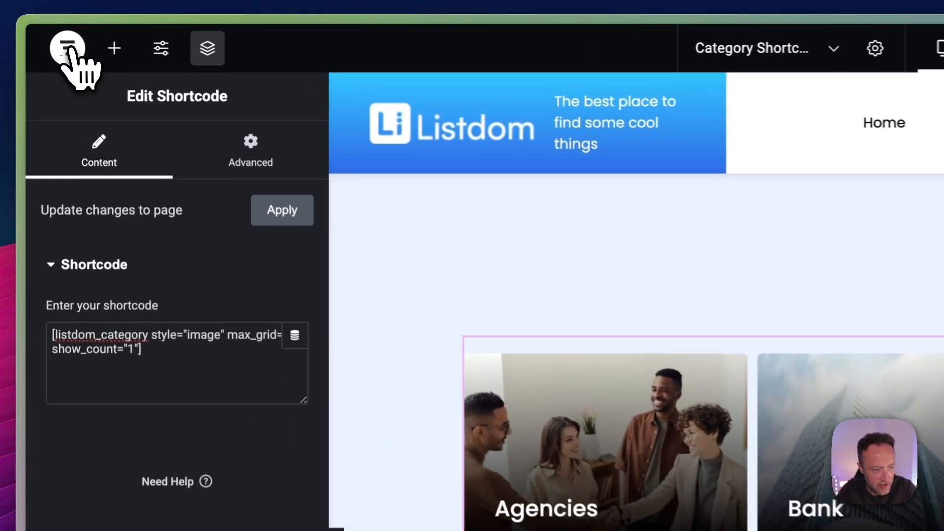
Exit Elementor to the WordPress admin and open the management page for listing locations
click(69, 39)
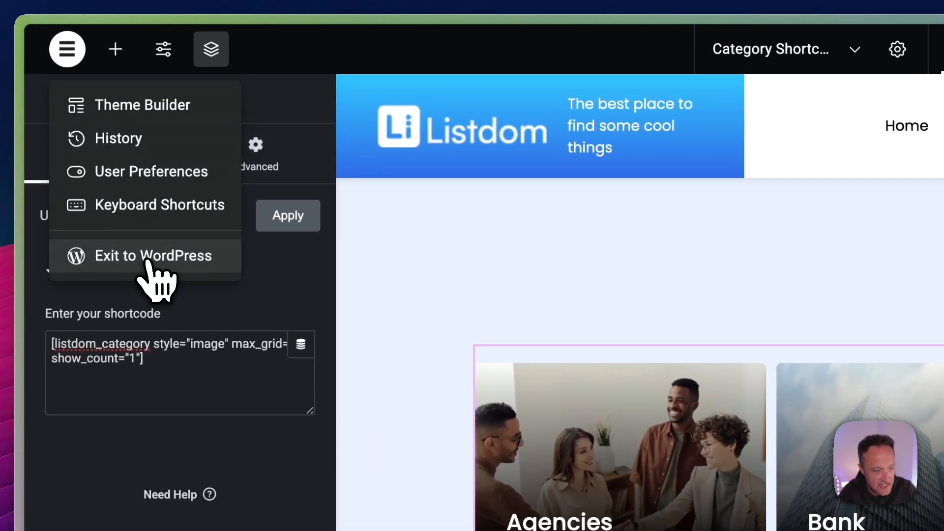
click(131, 196)
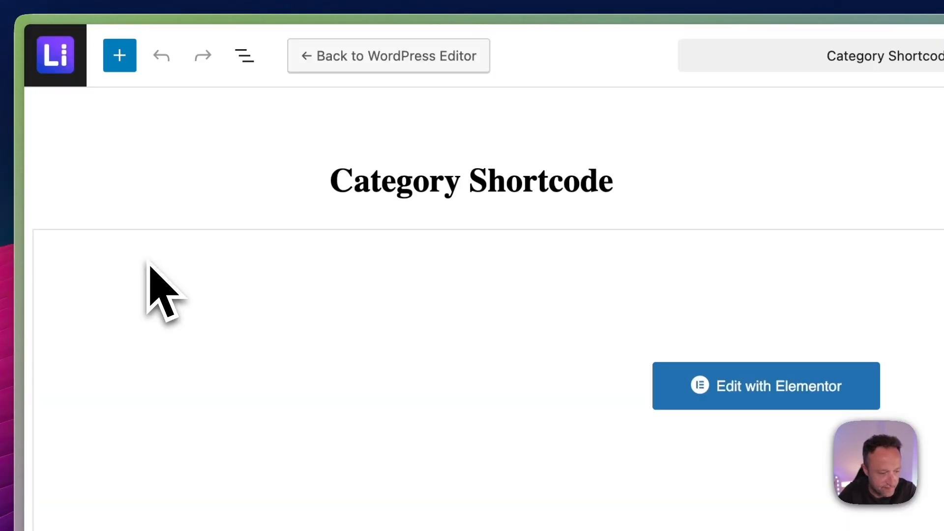
click(55, 62)
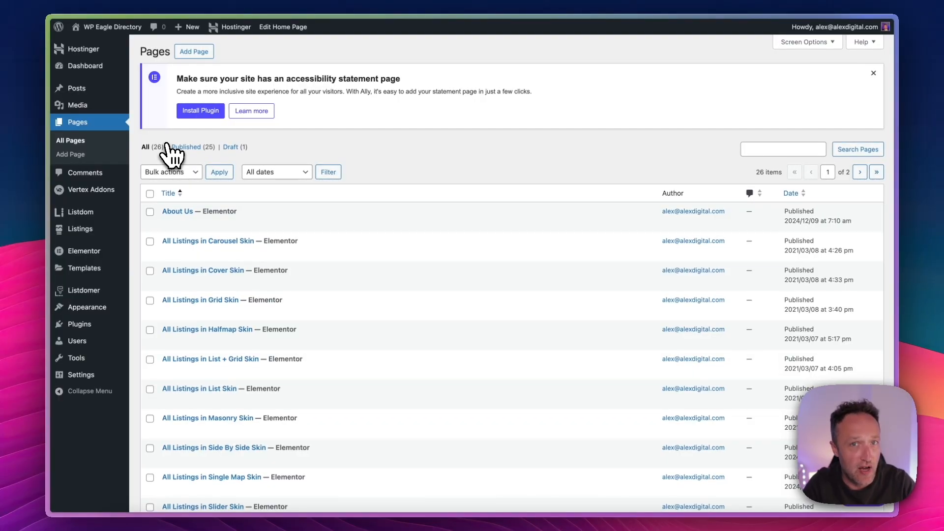
mouse_move(88, 213)
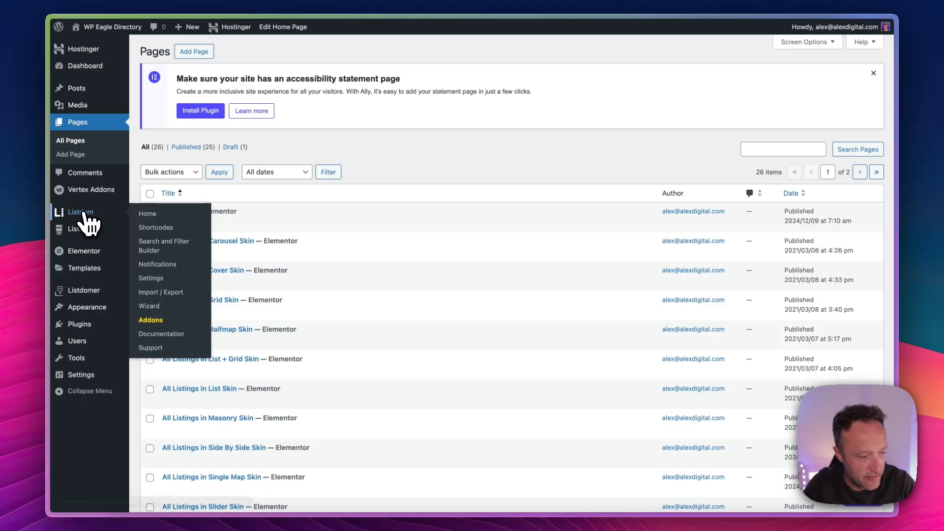
mouse_move(90, 231)
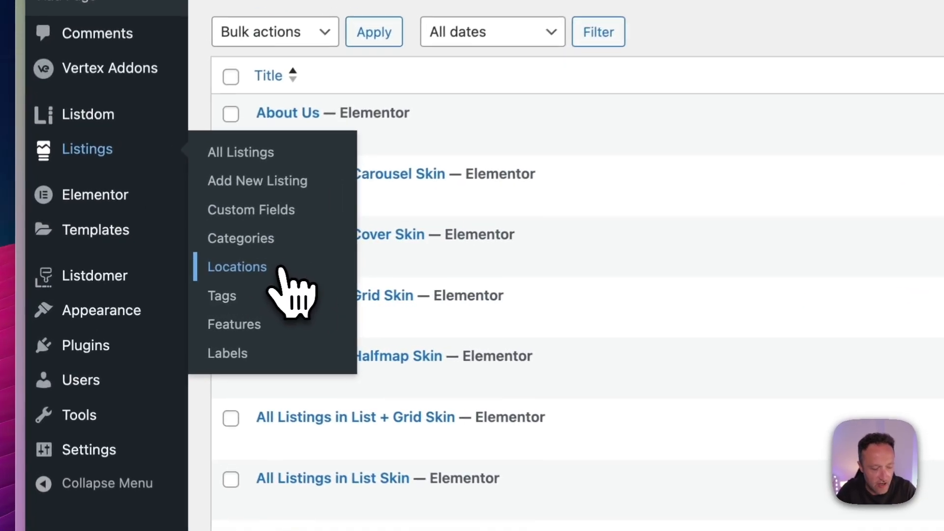
click(177, 287)
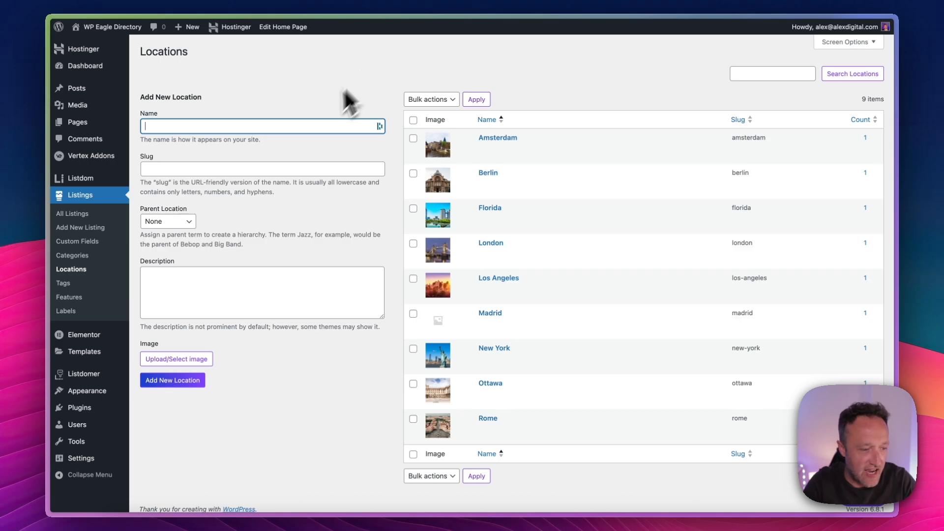
Name the new location Estepona and give it the slug estepona
text(Estepona)
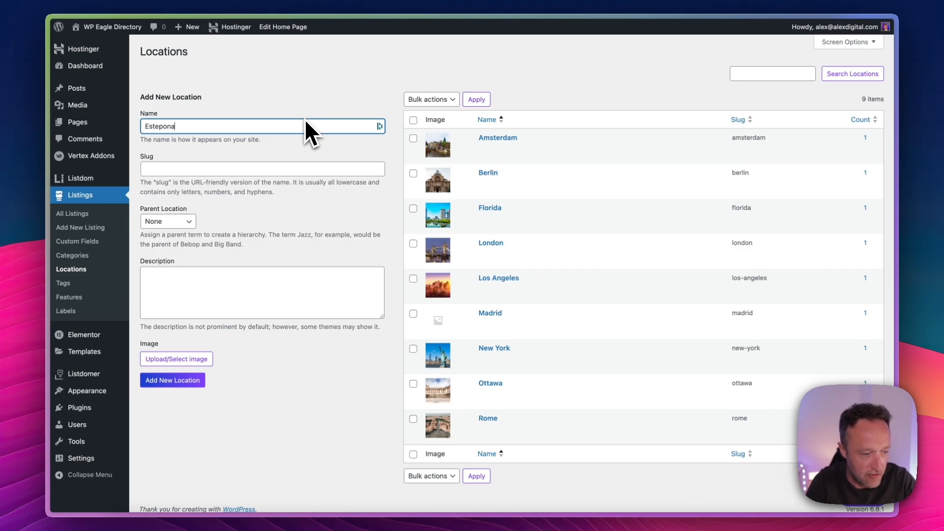
key(Tab)
text(estepona)
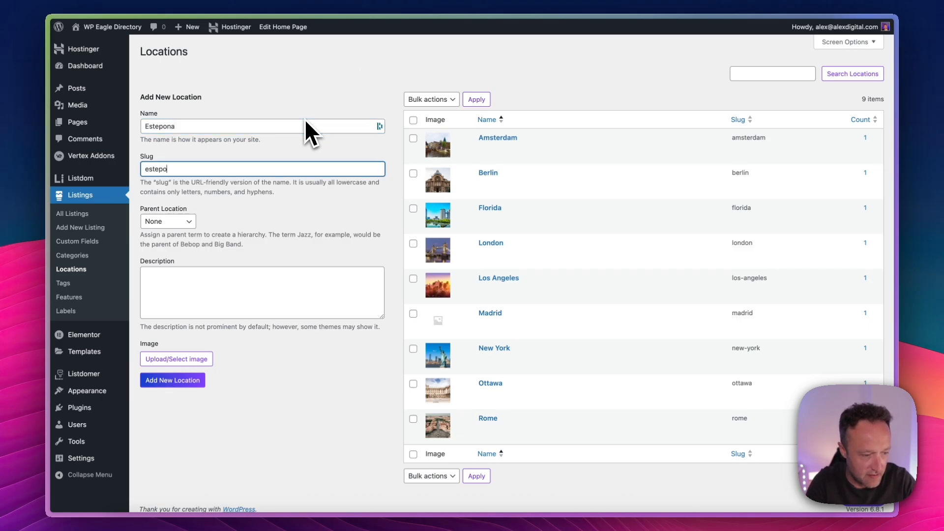
Give the new location the description "Everything that we have in the wonderful town of Estepona"
key(Tab)
key(Tab)
text(Everythin)
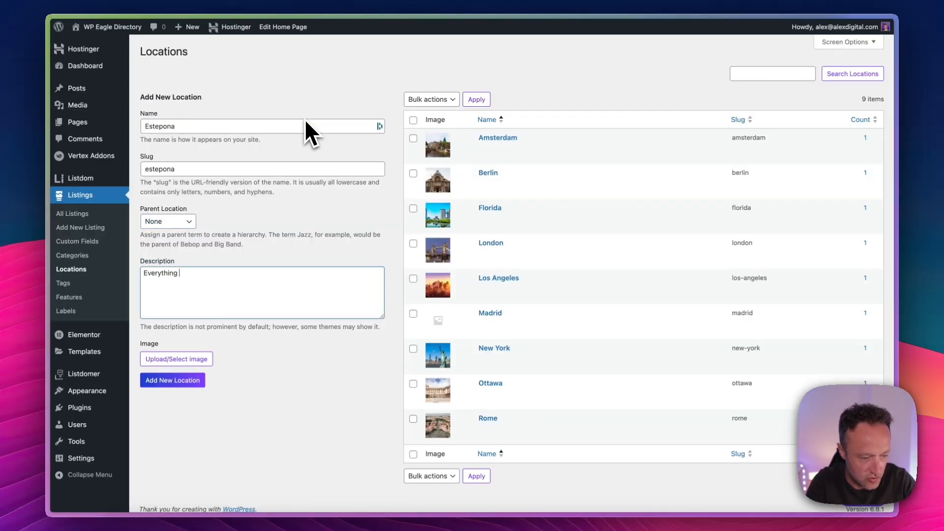
text(g that we have in)
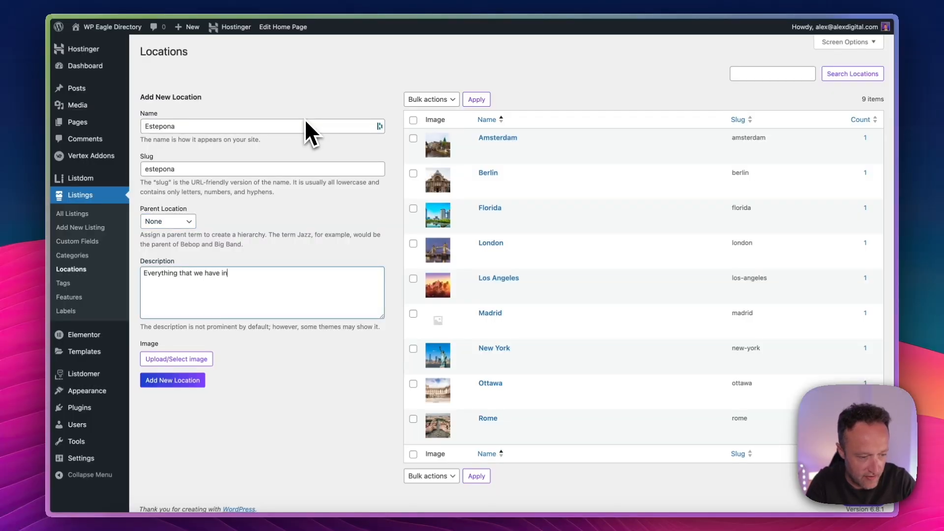
text( the wonderful town)
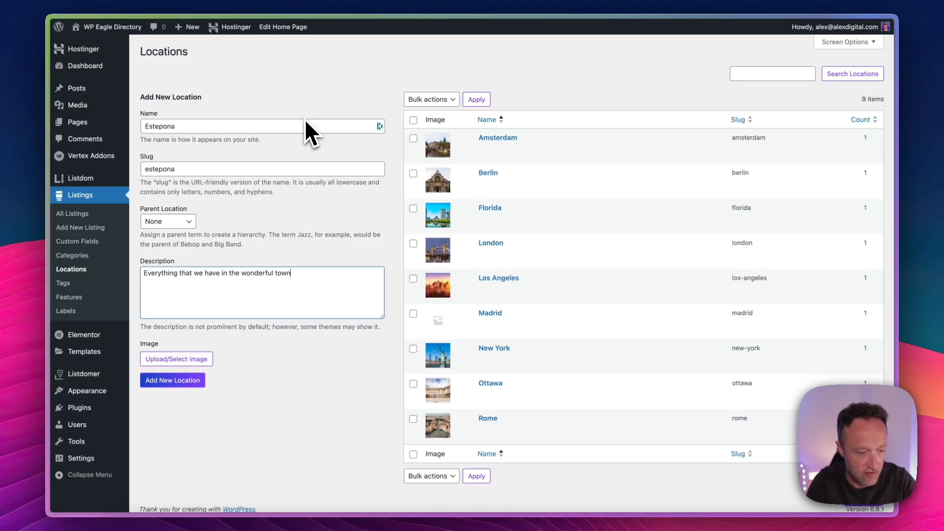
text( of eEst)
key(BackSpace)
key(BackSpace)
key(BackSpace)
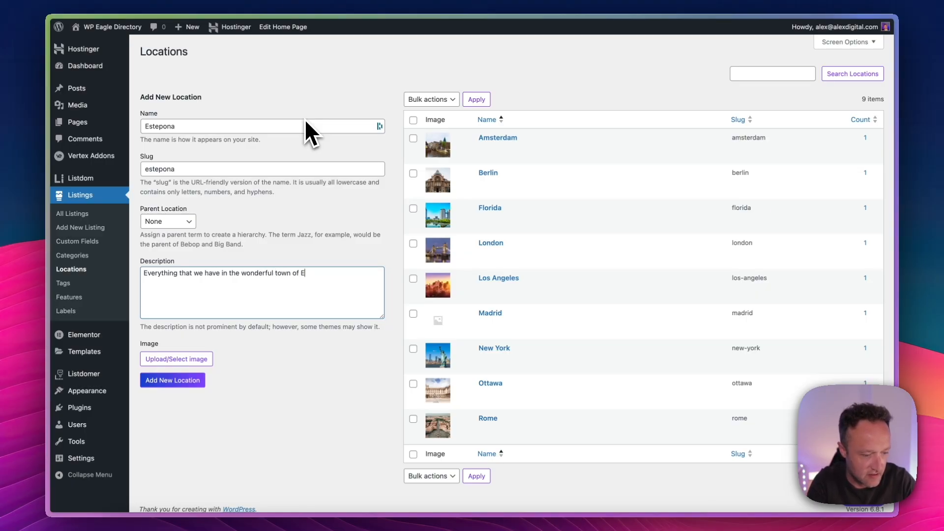
text(stepona)
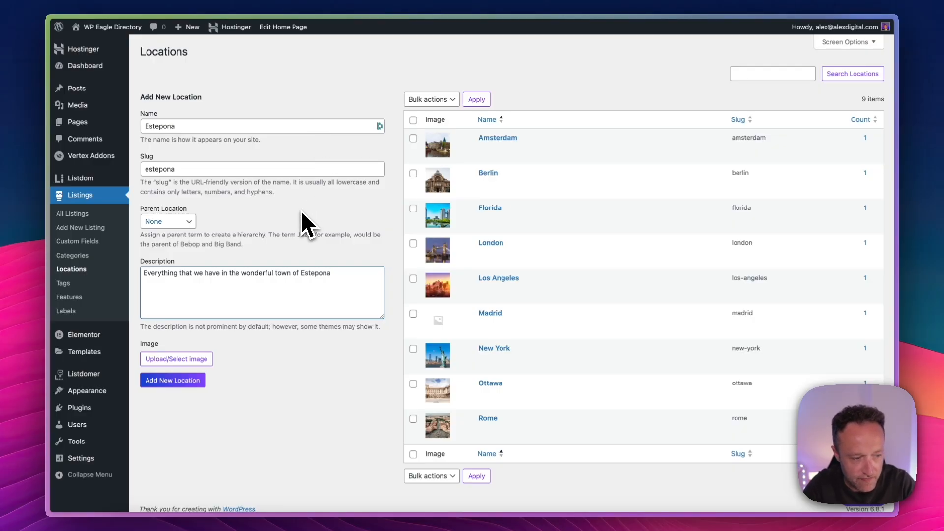
Upload Estepona.jpg from the Full Tutorial folder and set it as the image of the new Estepona location
click(196, 360)
click(92, 67)
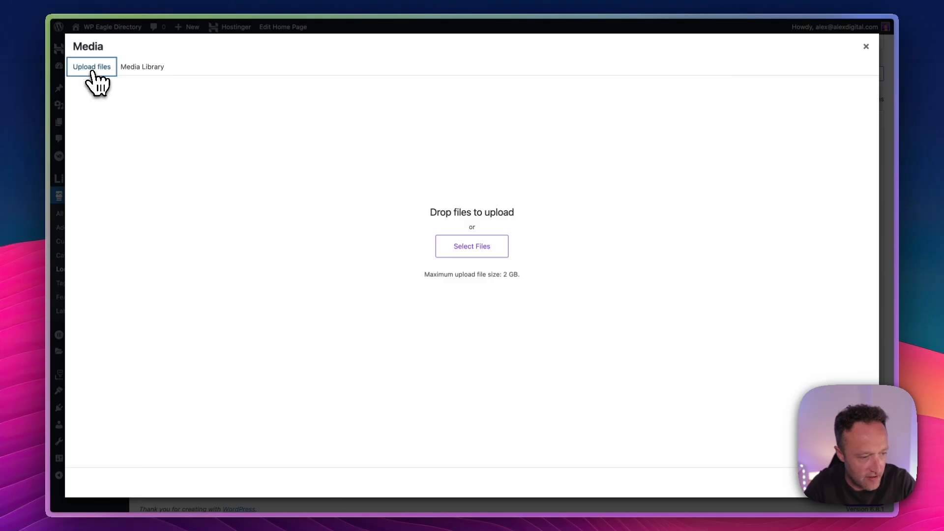
click(481, 246)
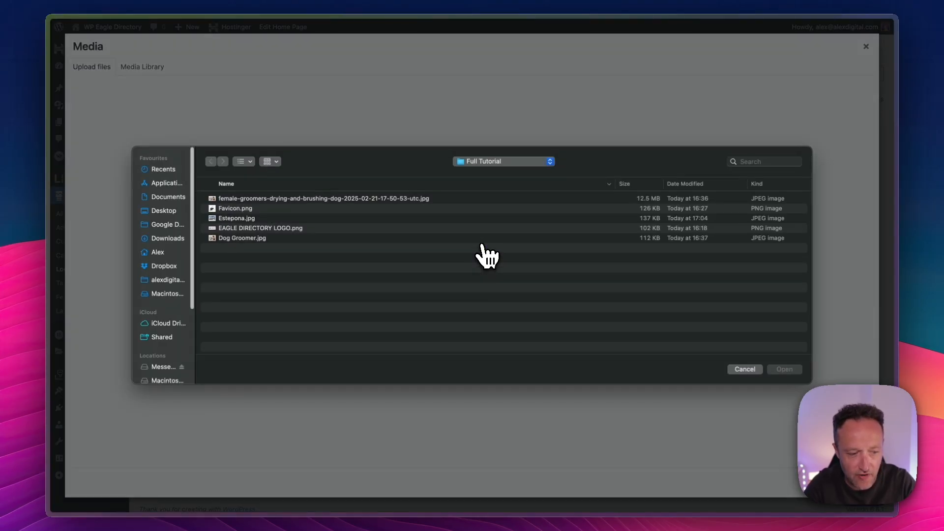
click(257, 219)
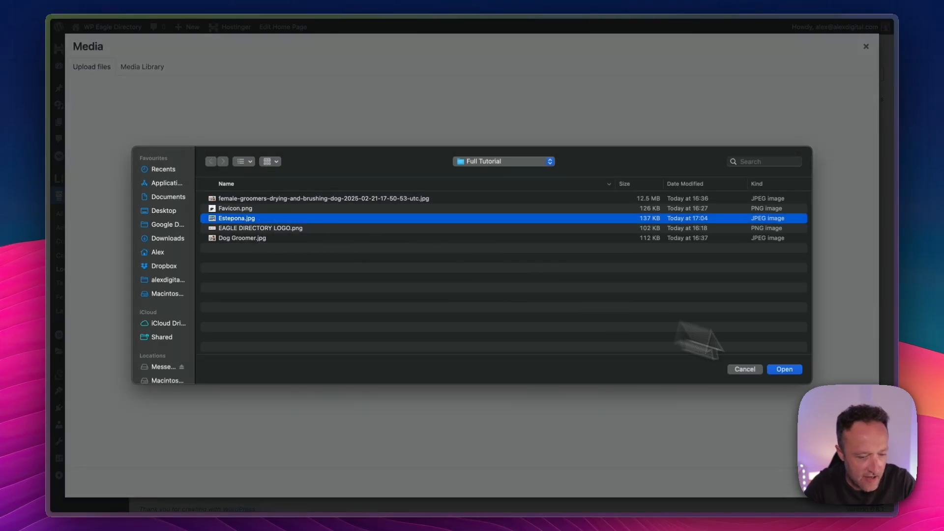
click(795, 372)
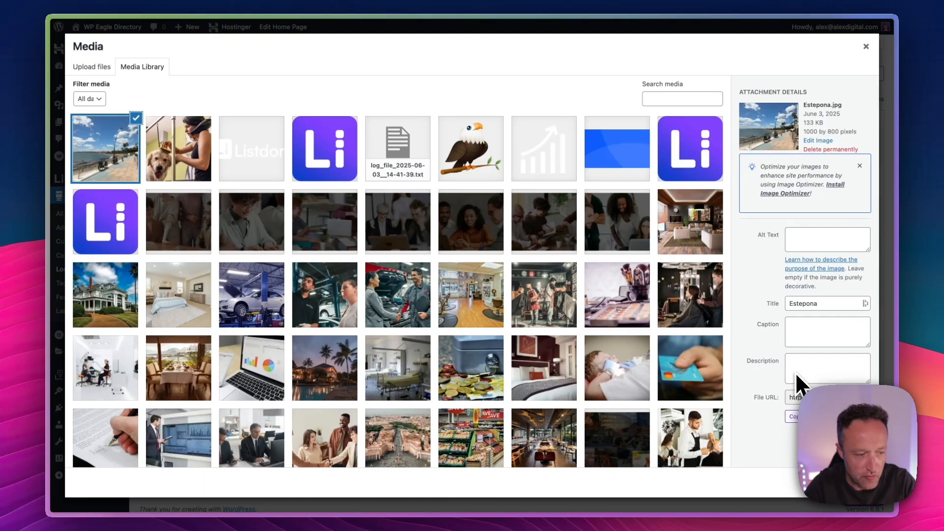
click(853, 483)
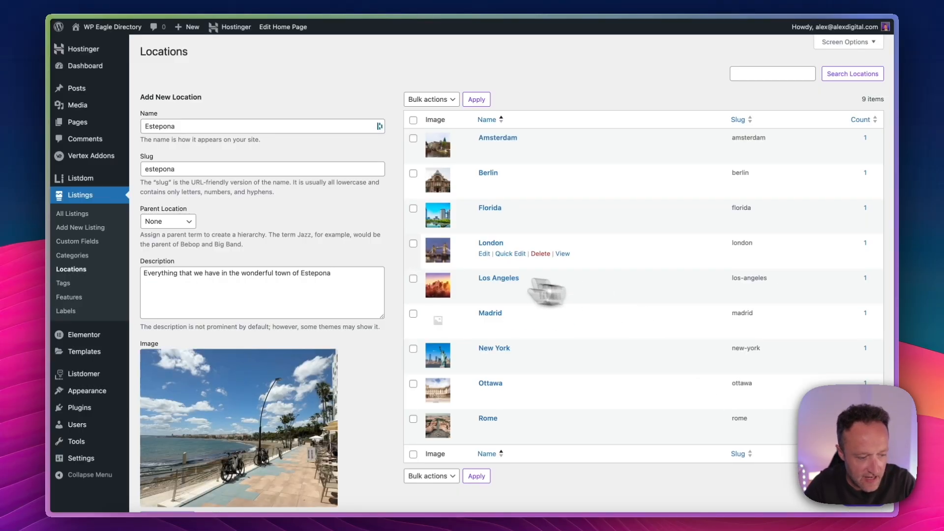
Submit the completed form to add Estepona to the listing locations and check its entry in the list
scroll(516, 285, down, 3)
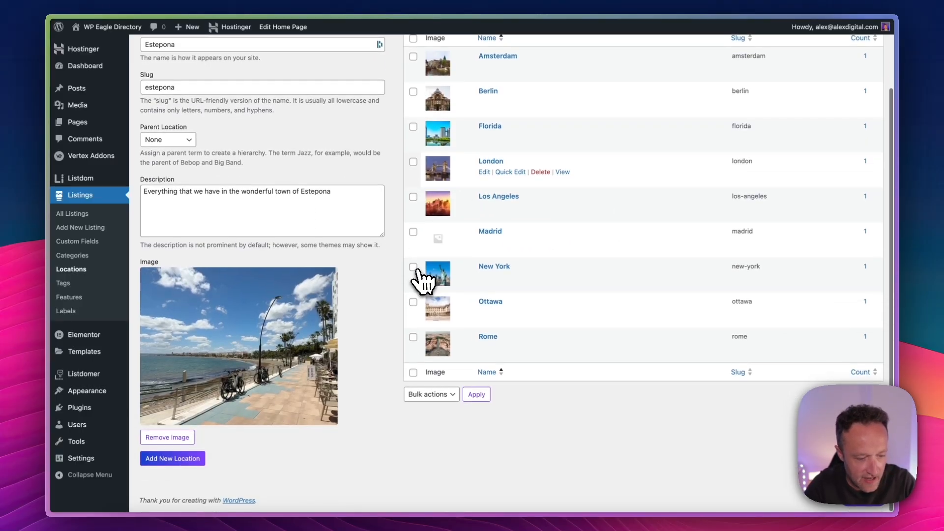
click(185, 461)
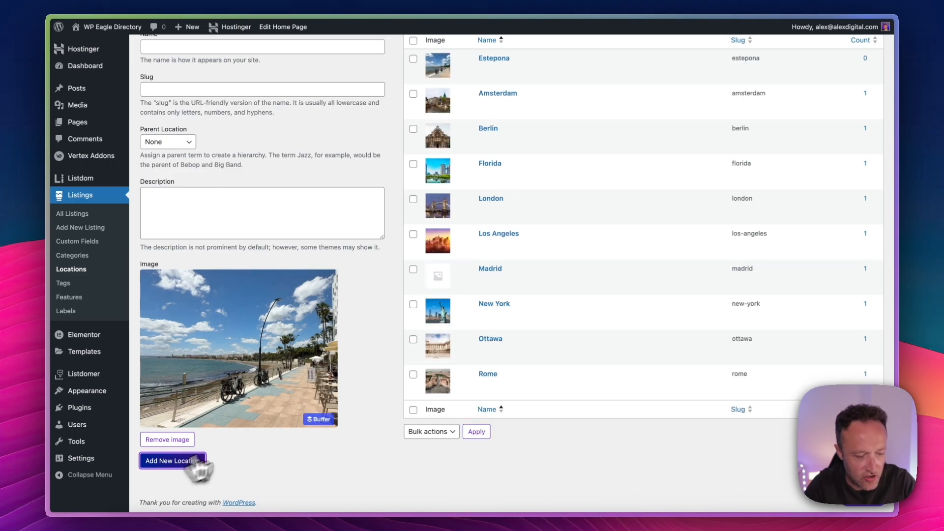
scroll(659, 291, up, 2)
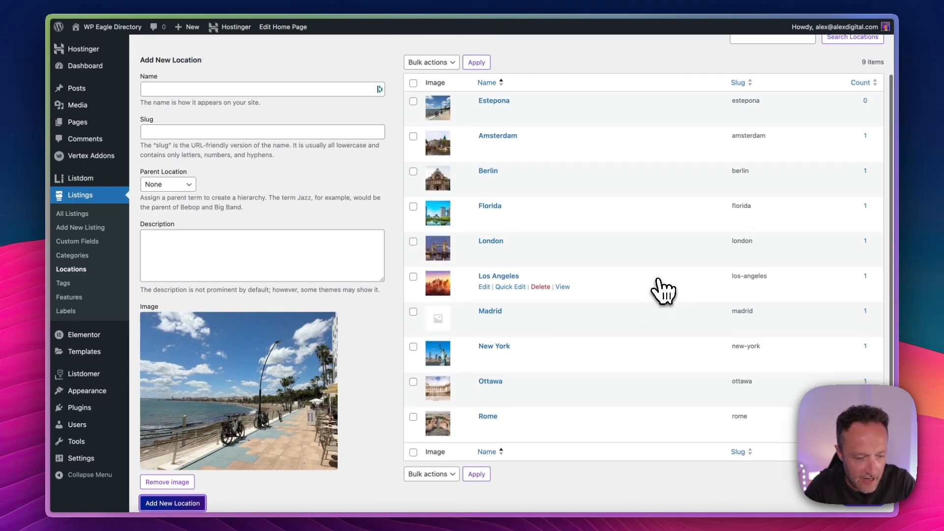
scroll(588, 185, down, 2)
scroll(580, 179, up, 2)
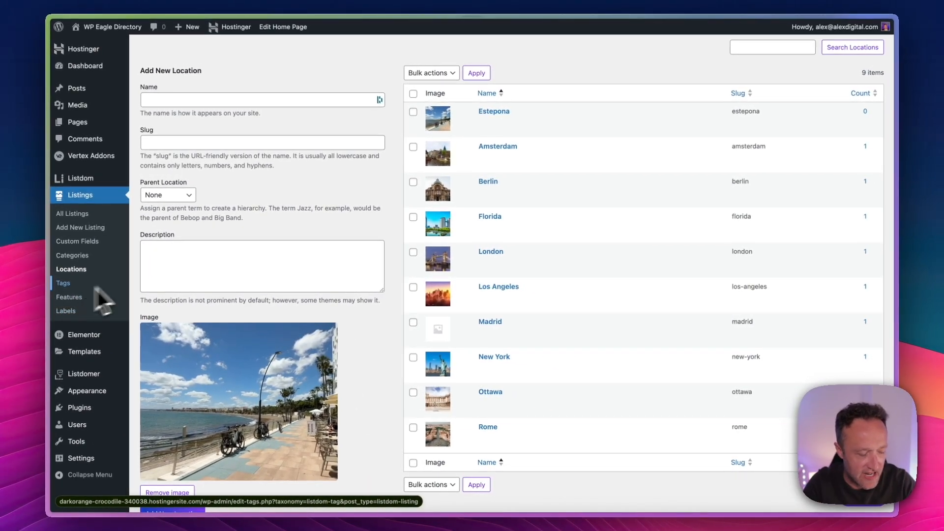
Open the listing tags management page and enter a new tag named Low Cost with the slug low-cost
click(59, 267)
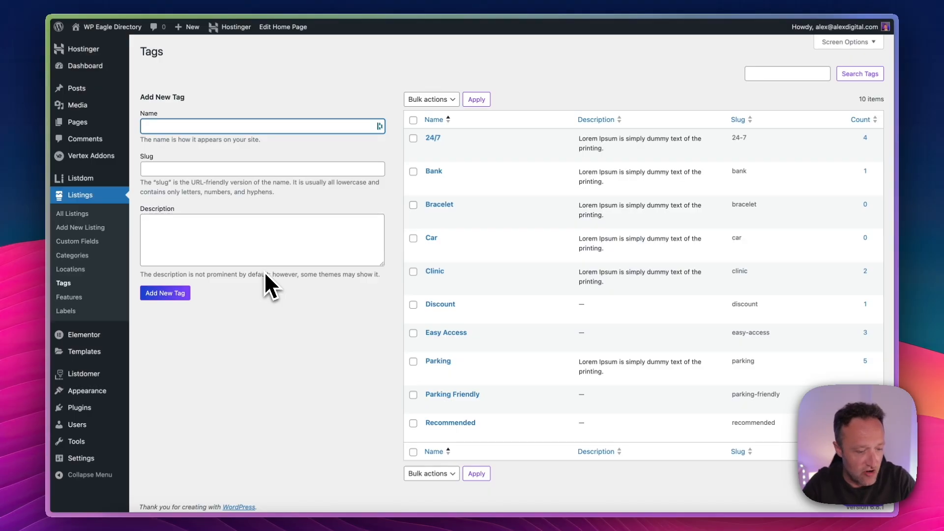
text(Low )
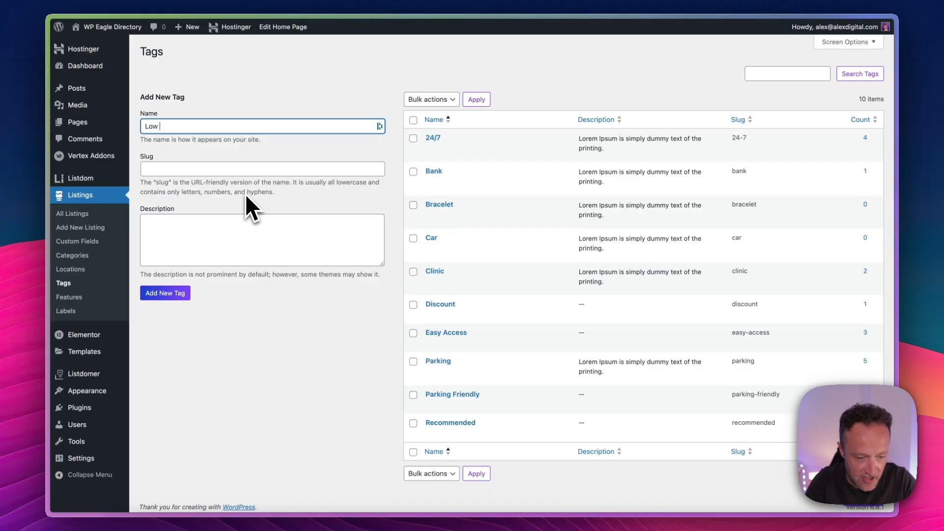
text(Cost)
click(259, 169)
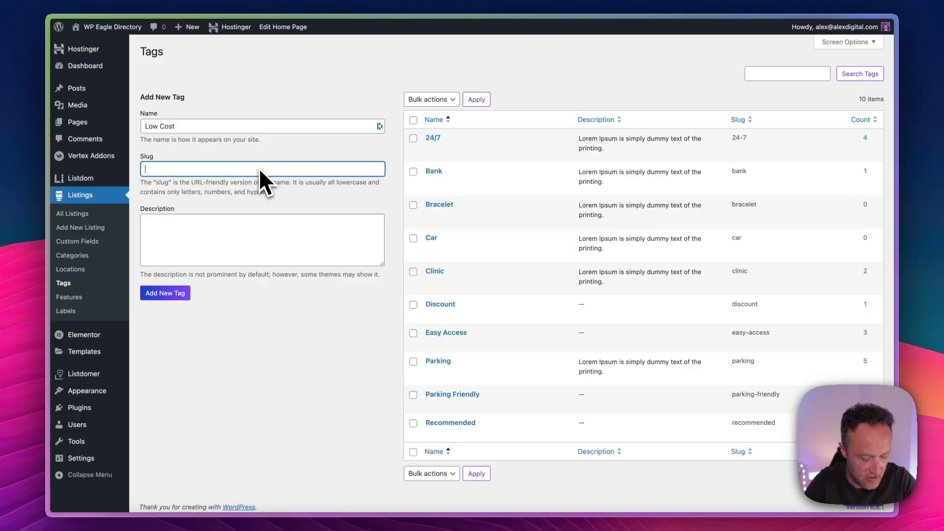
text(low-cost)
Give the new tag the description "The best prices around" and add it to the listing tags
key(Tab)
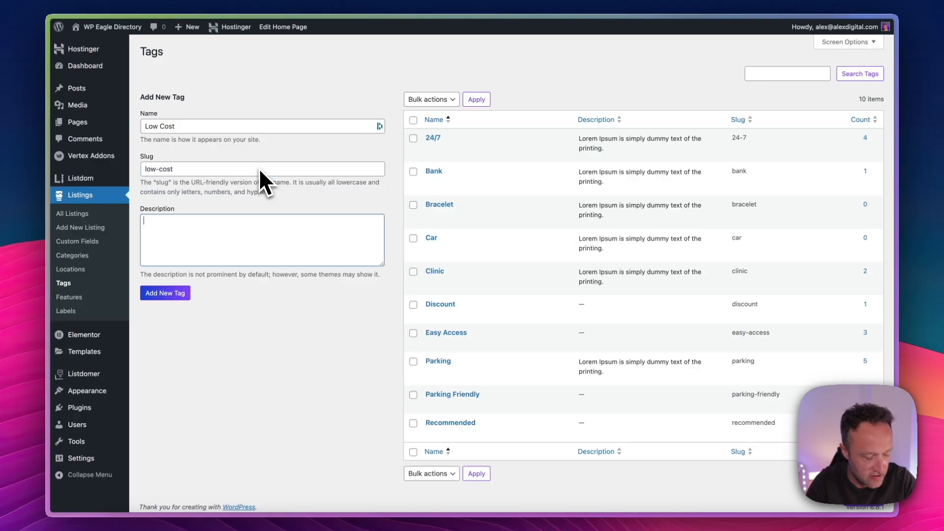
text(The best)
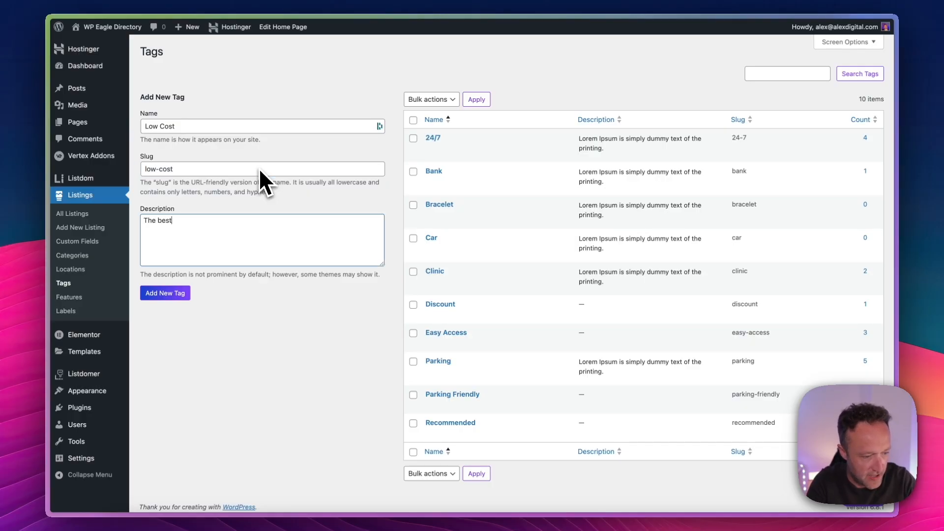
text( prices arou)
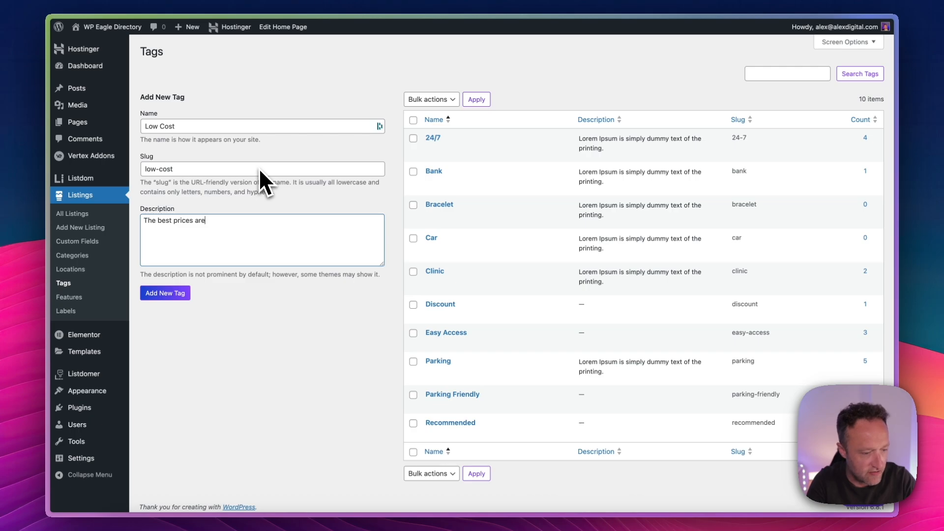
text(nd)
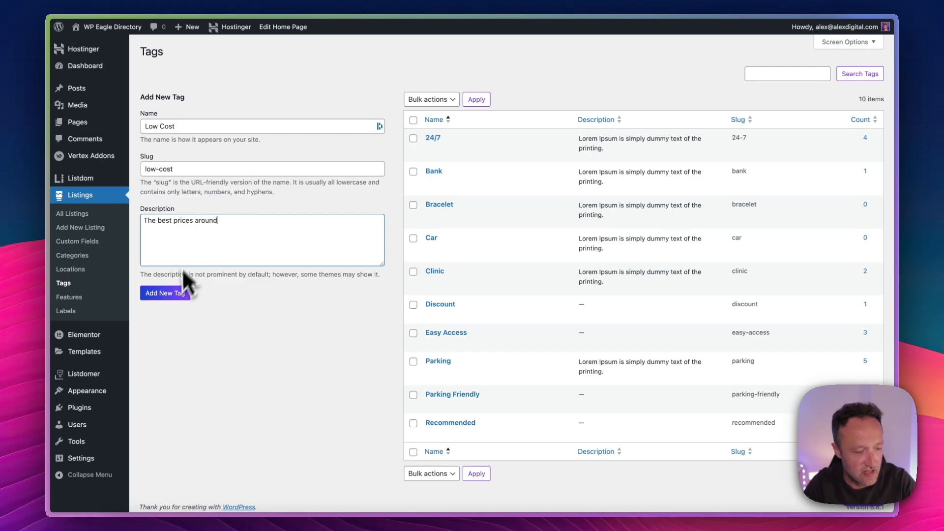
click(172, 293)
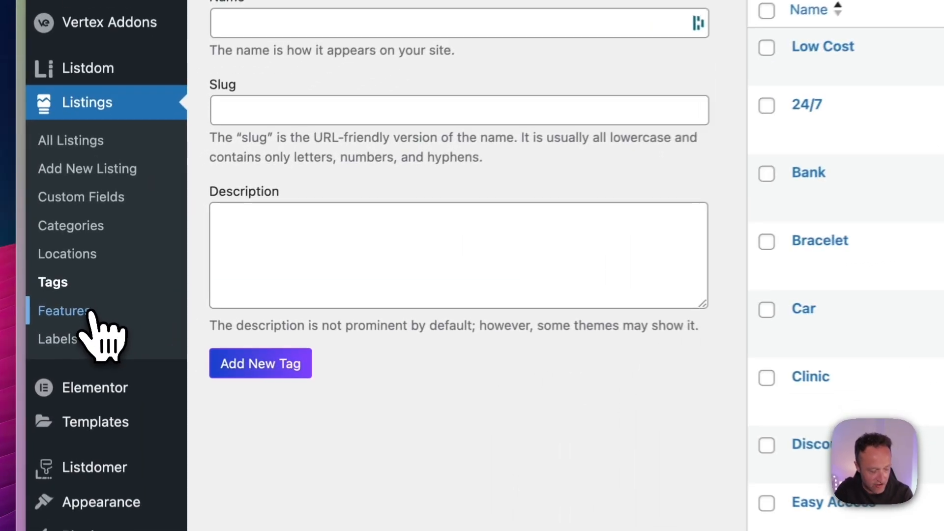
Open the listing features management page and enter a new feature named Accepts Bitcoin with the slug accepts-bitcoin
click(63, 311)
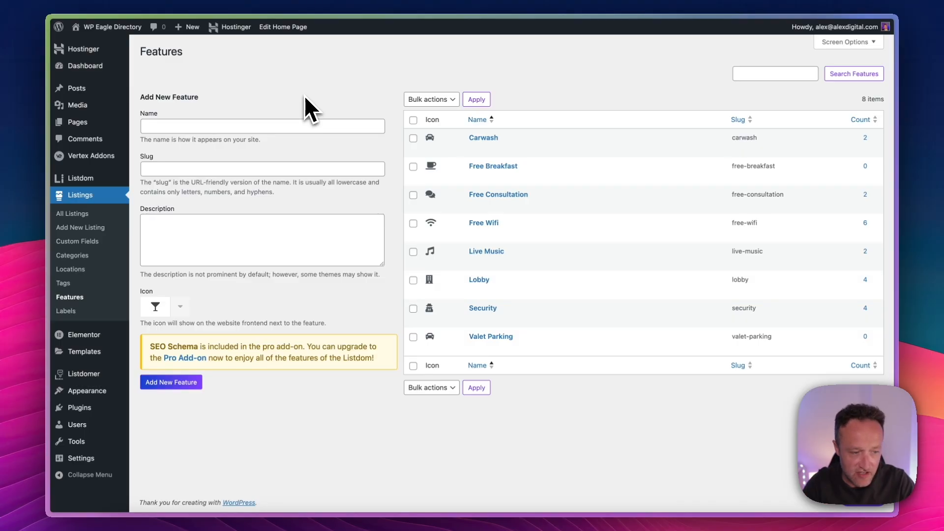
click(256, 126)
text(Accepts B)
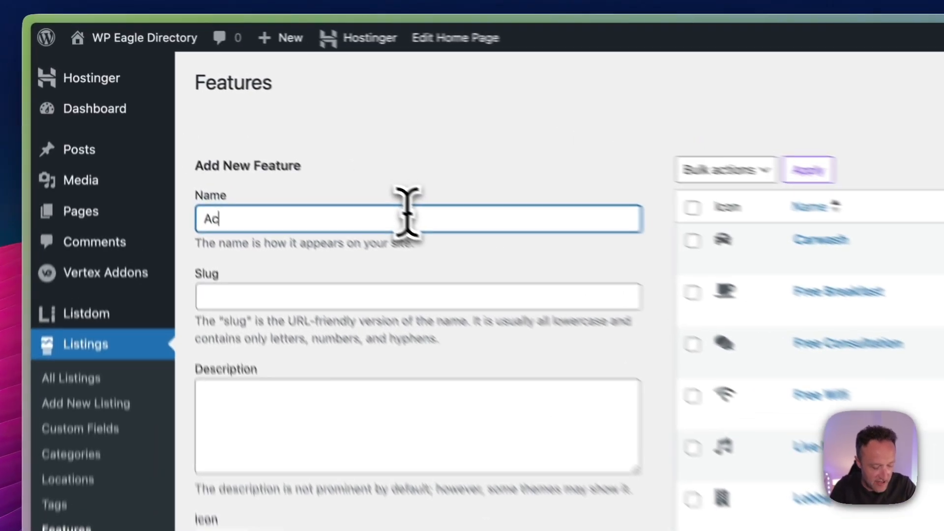
text(itcoin)
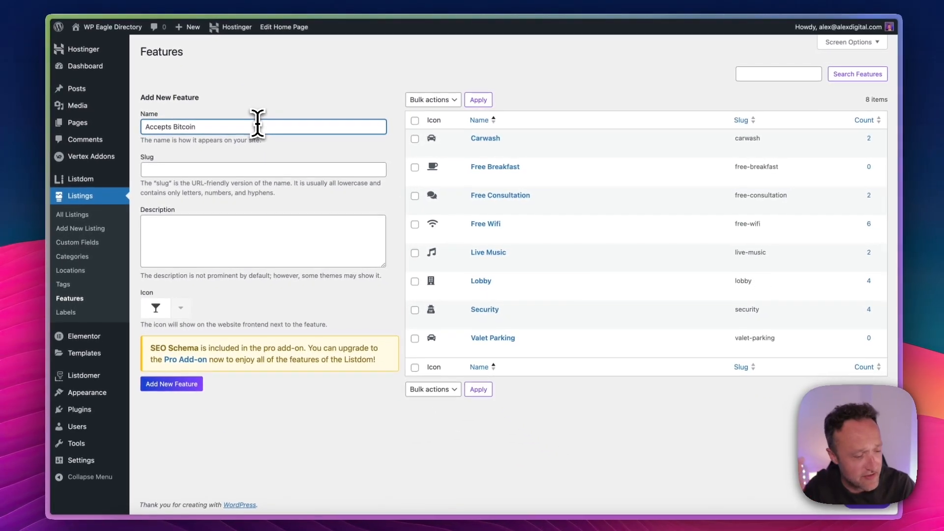
key(Tab)
text(acc)
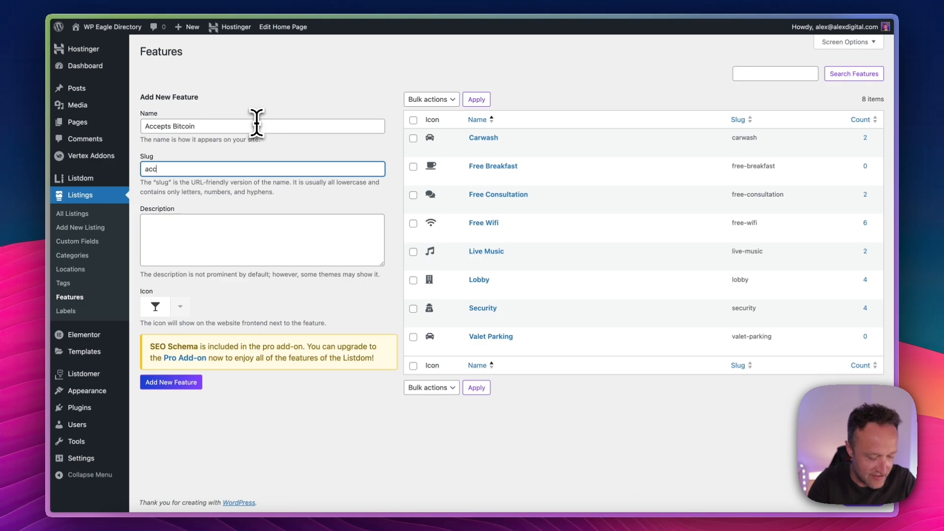
text(epts-bitcoin)
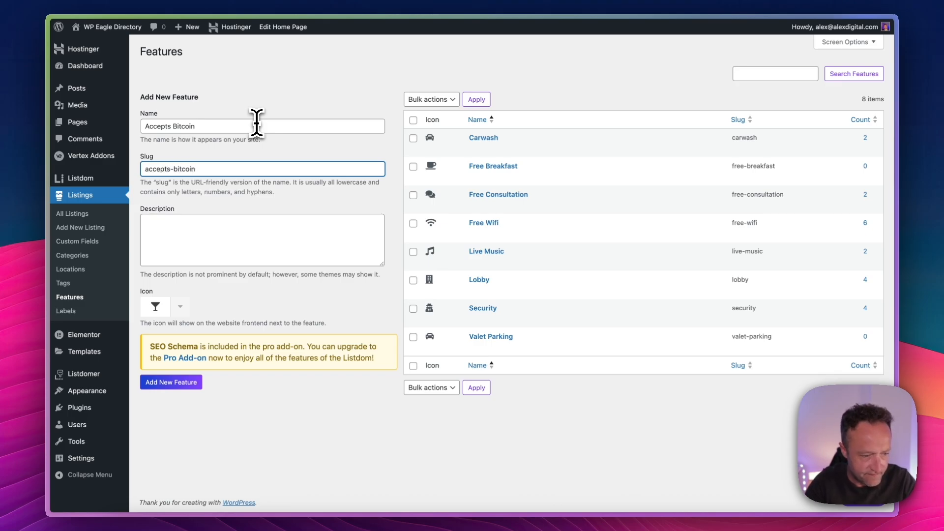
Give the new feature the description "Places that accept Bitcoin"
key(Tab)
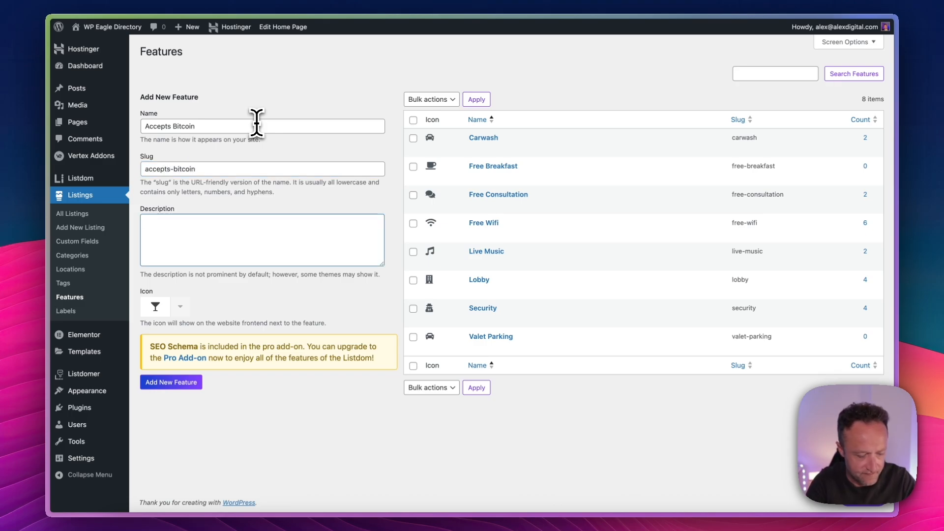
text(Places that )
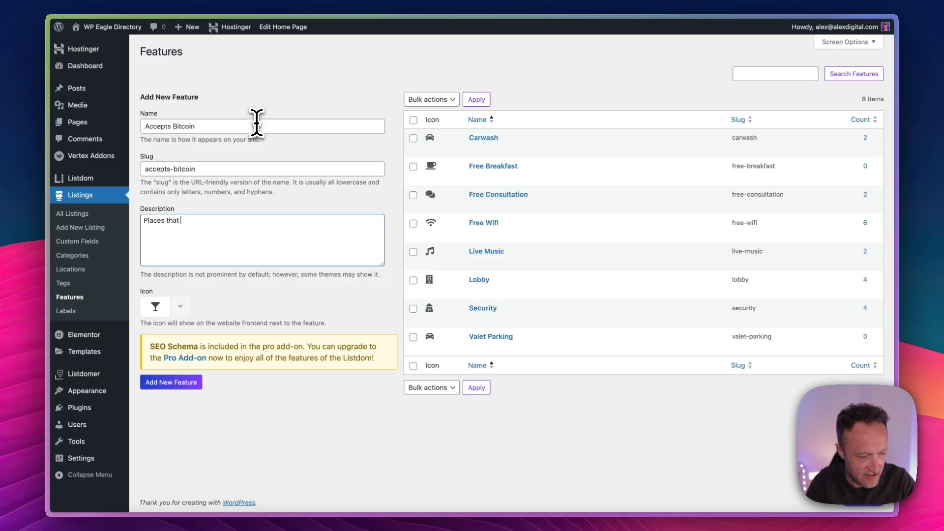
text(accept Bitcoin)
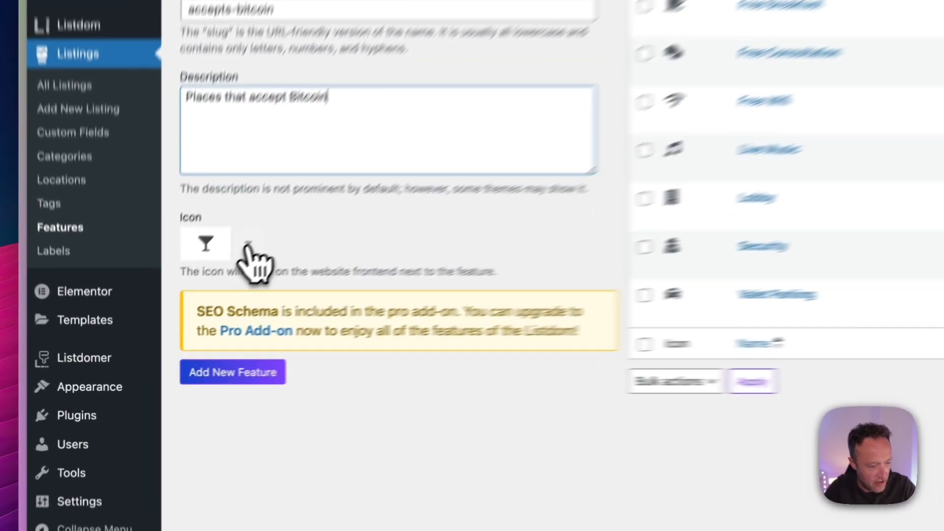
Find the Bitcoin icon by searching for btc, assign it to the new feature, and add the feature
click(180, 307)
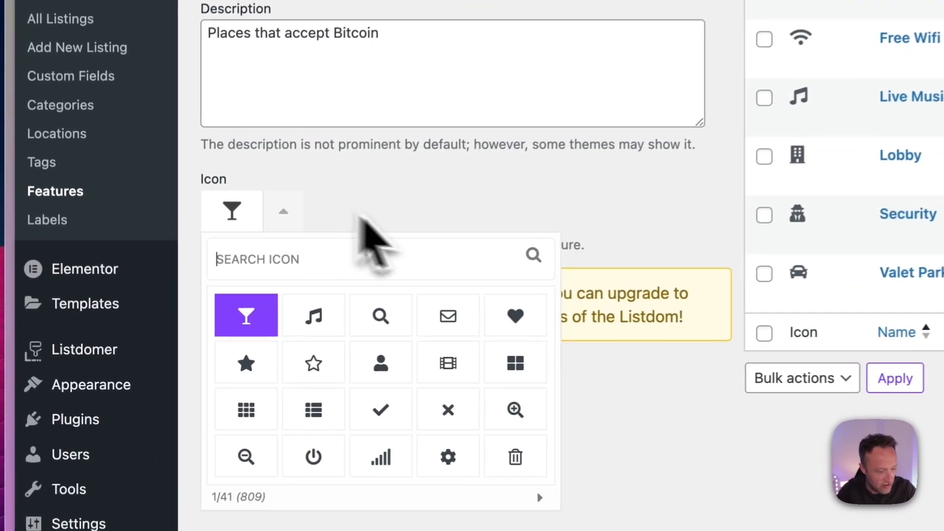
text(btc)
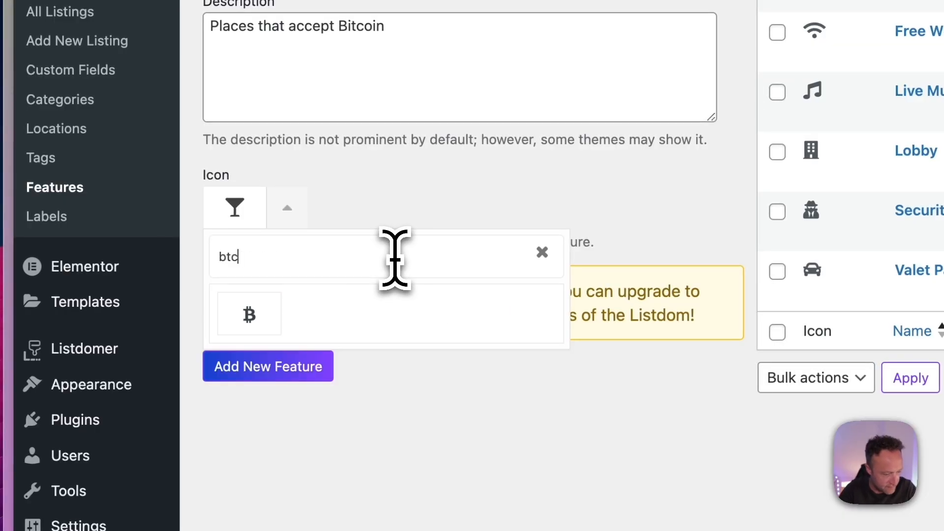
click(256, 315)
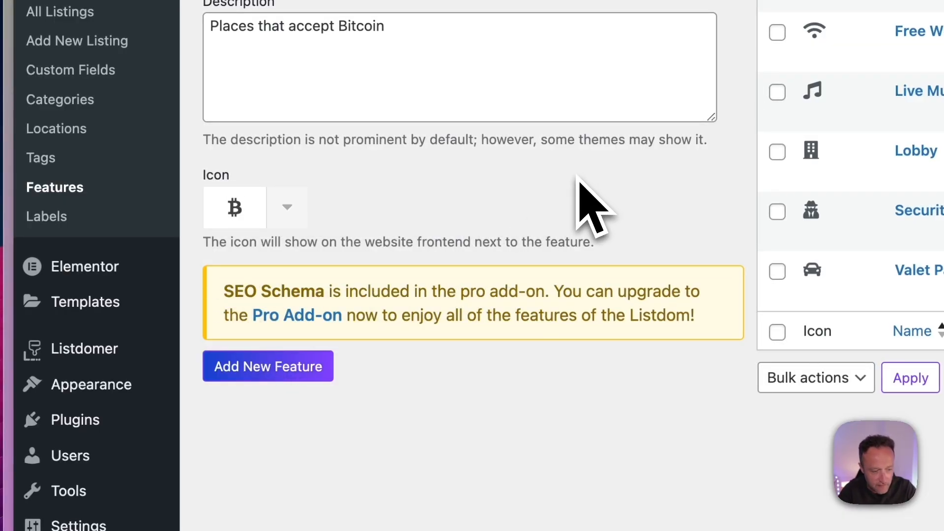
drag(695, 316, 225, 307)
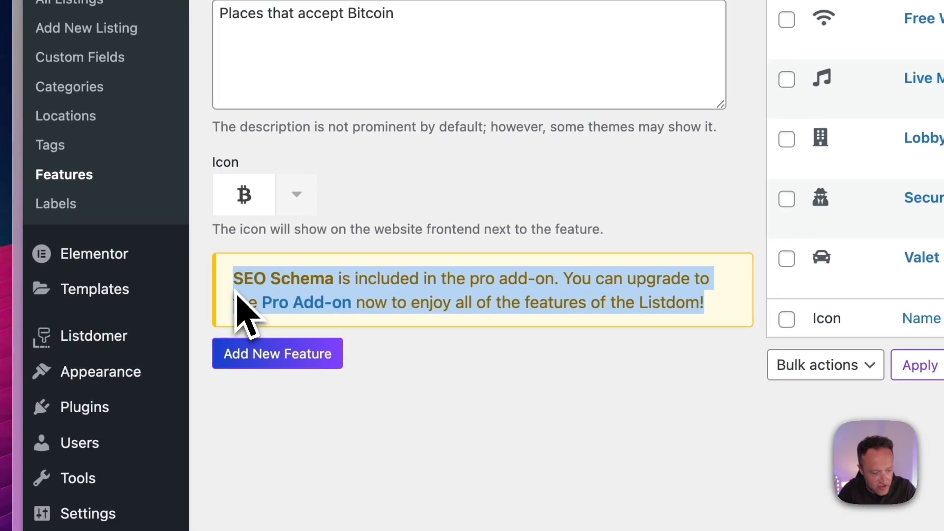
click(544, 212)
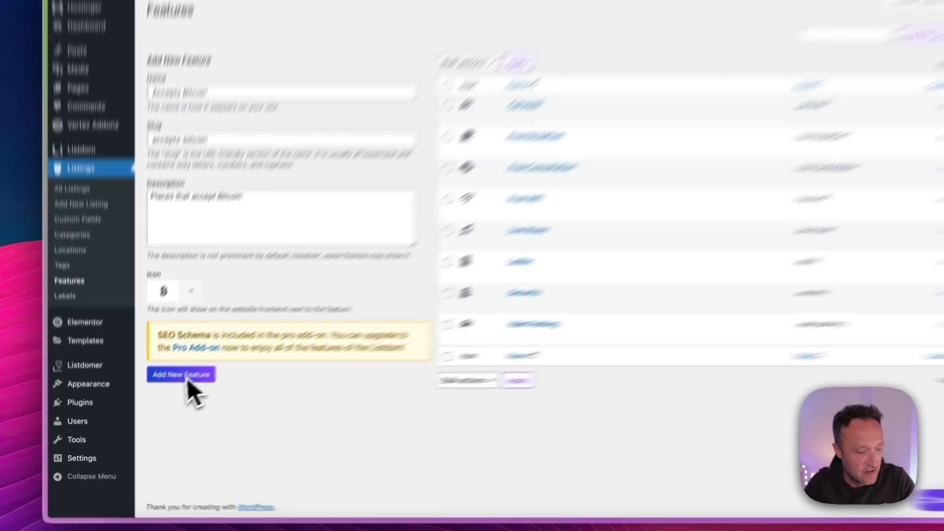
click(184, 382)
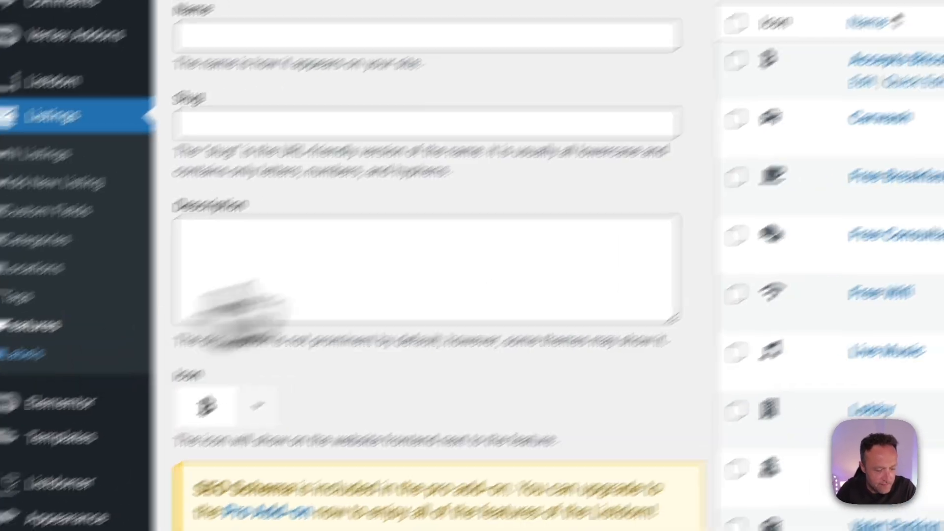
Open the listing labels management page and view the Exclusive label's public page in a new tab
click(22, 354)
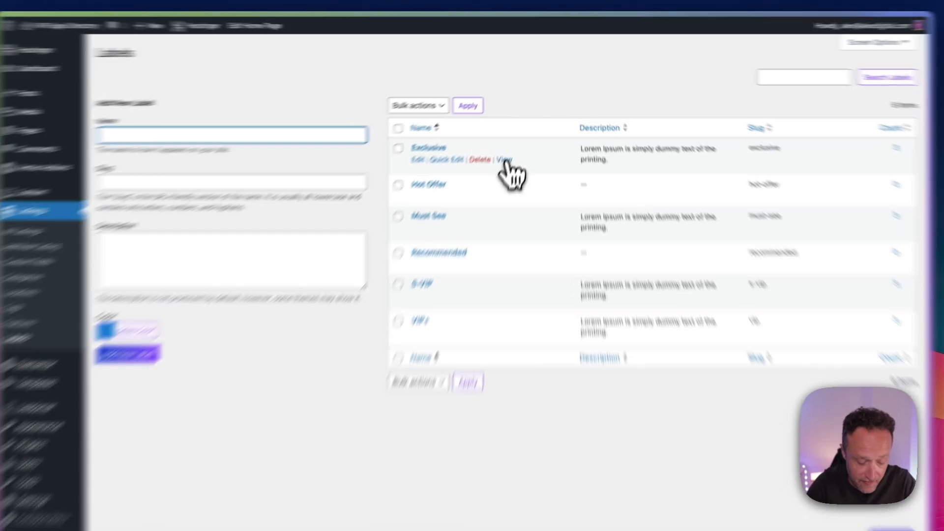
right_click(510, 148)
click(496, 284)
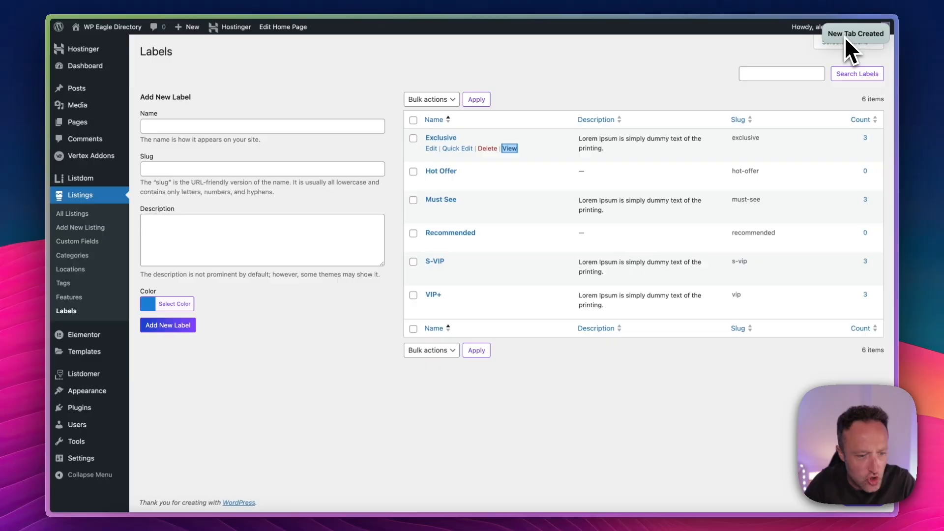
click(845, 37)
scroll(540, 212, down, 3)
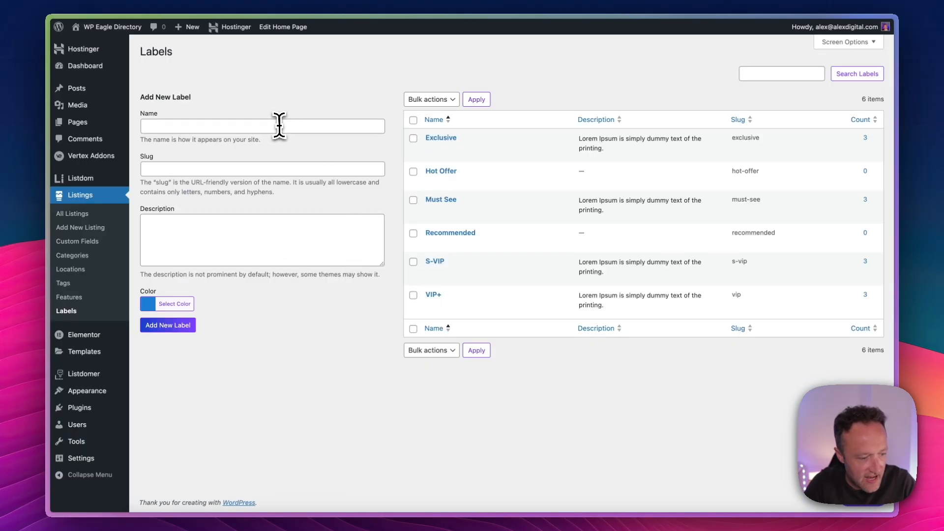
Enter a new listing label named Our Favorite with the slug our-favorite
click(276, 126)
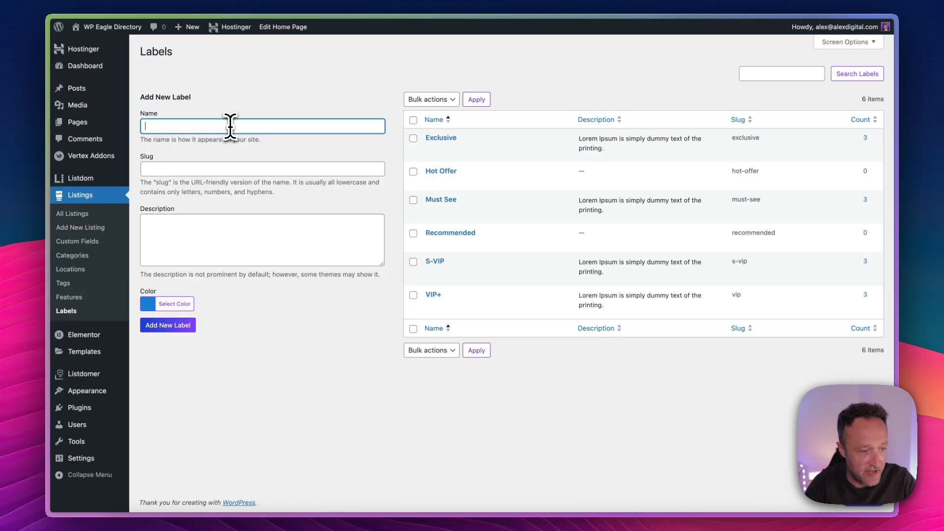
text(Our Fav)
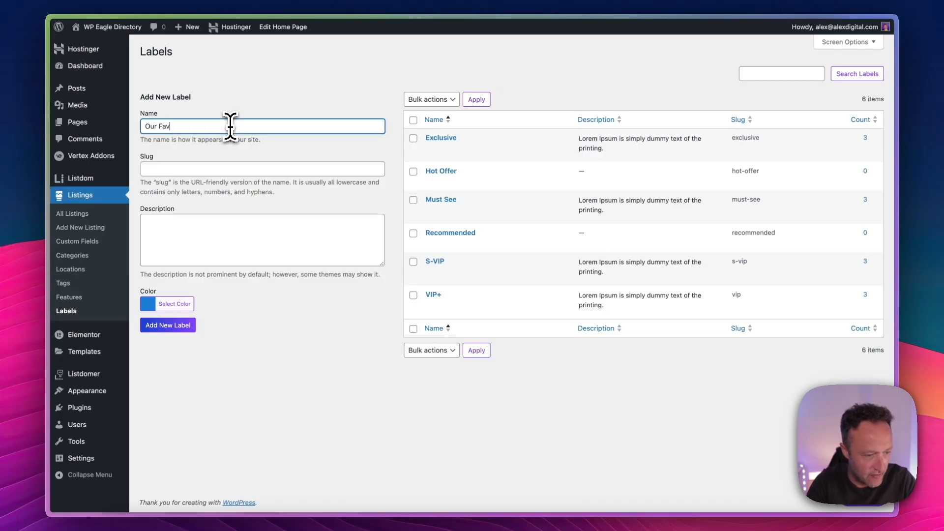
text(orite)
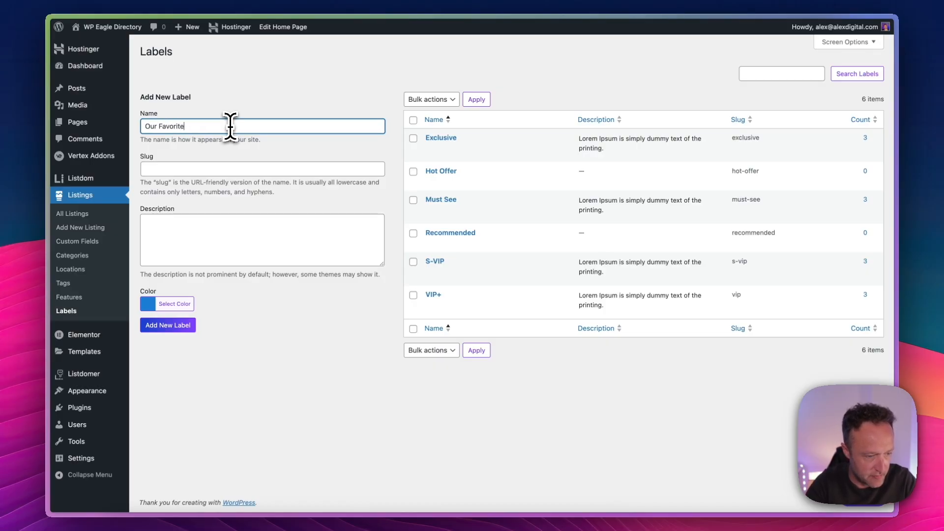
click(231, 168)
text(ou)
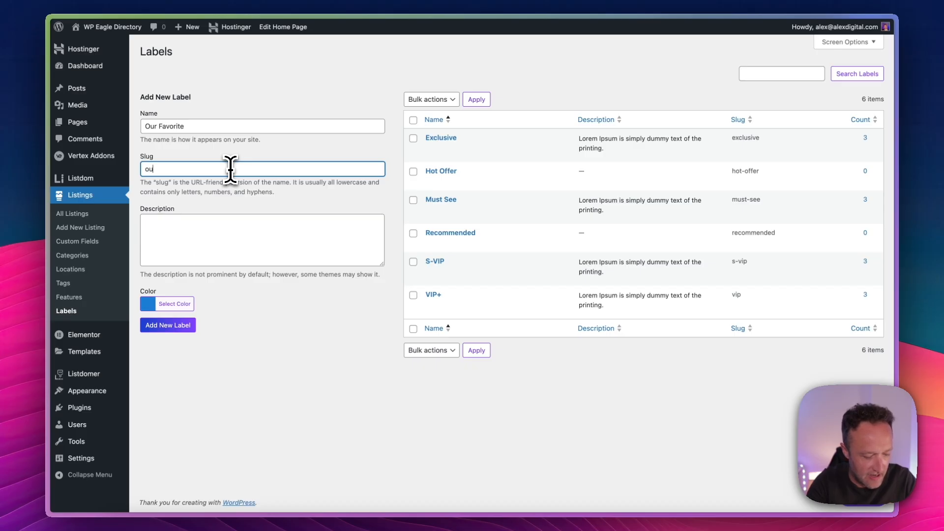
text(r-favori)
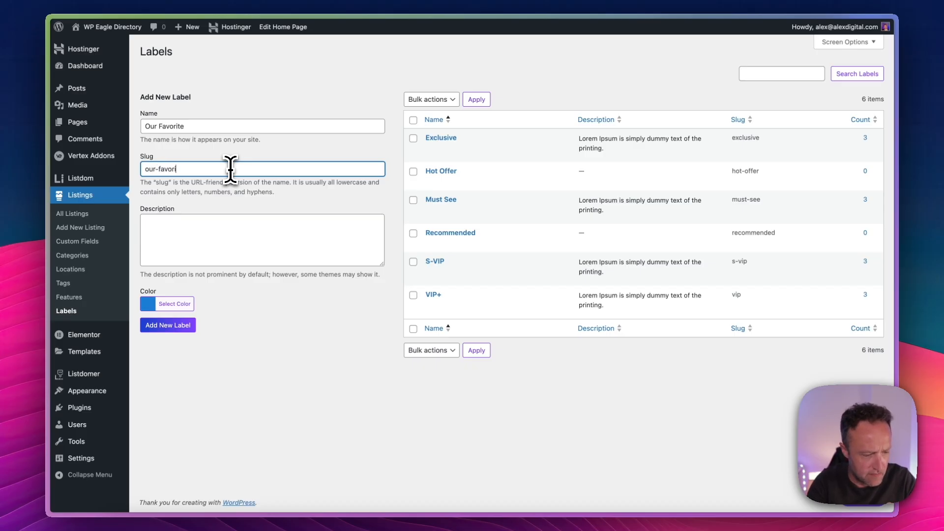
text(te)
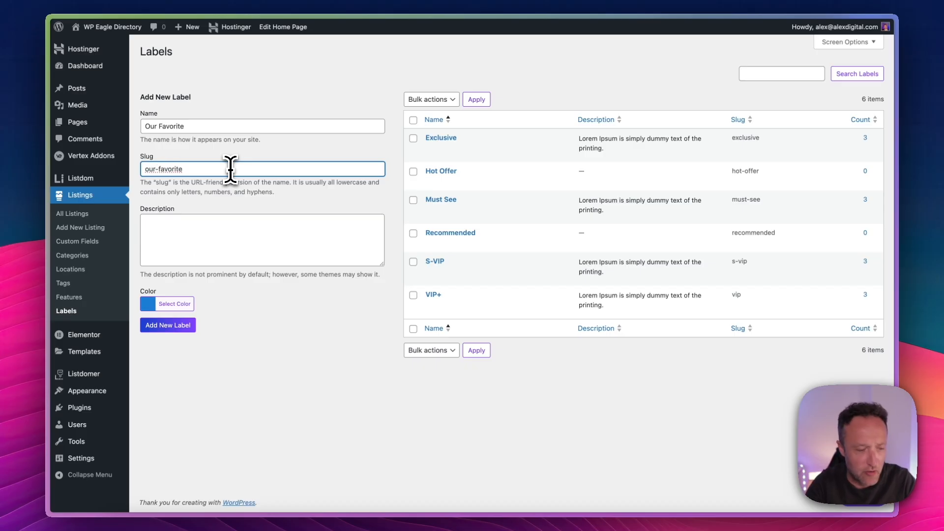
Give the new label the description "Our favorite things!"
click(201, 231)
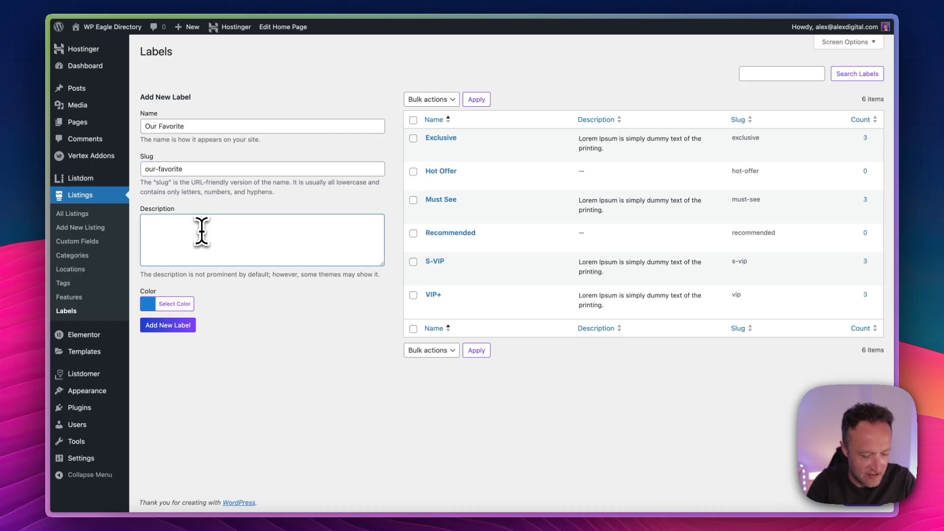
text(Our favouri)
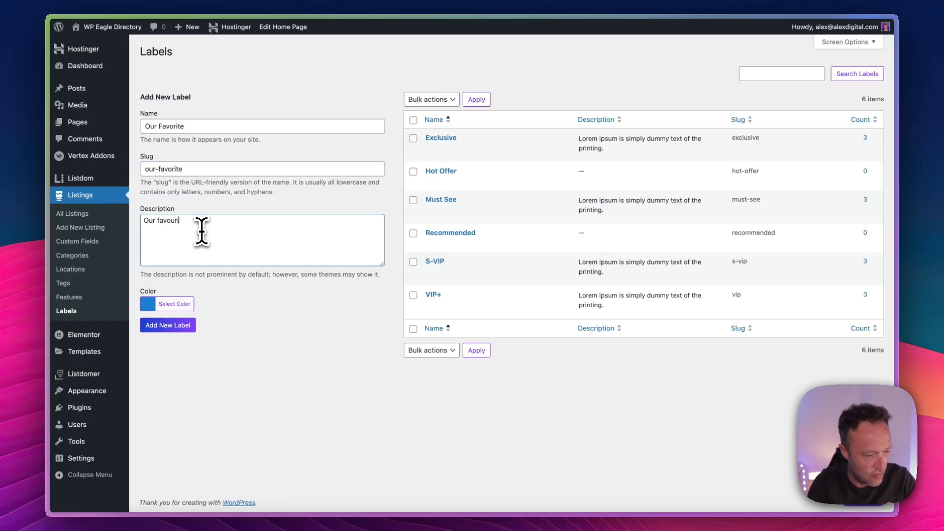
key(BackSpace)
key(BackSpace)
key(BackSpace)
text(rite)
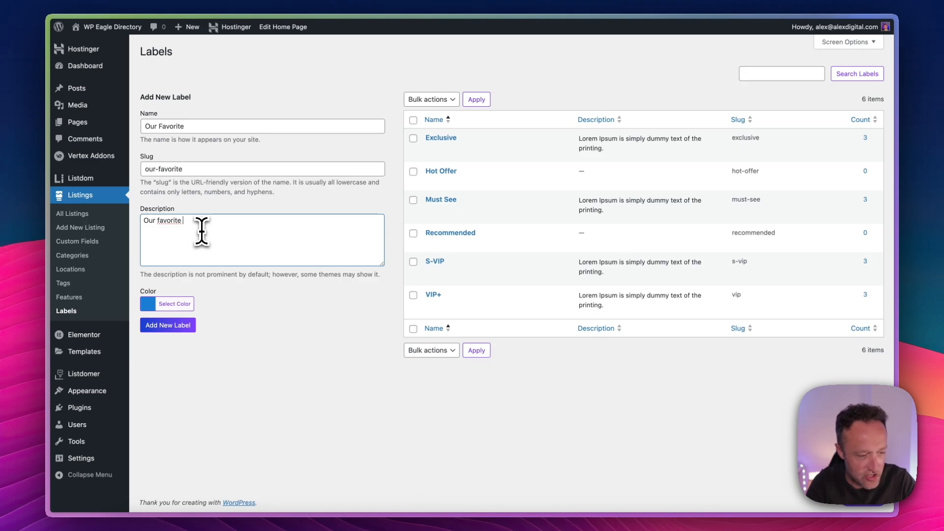
text( this)
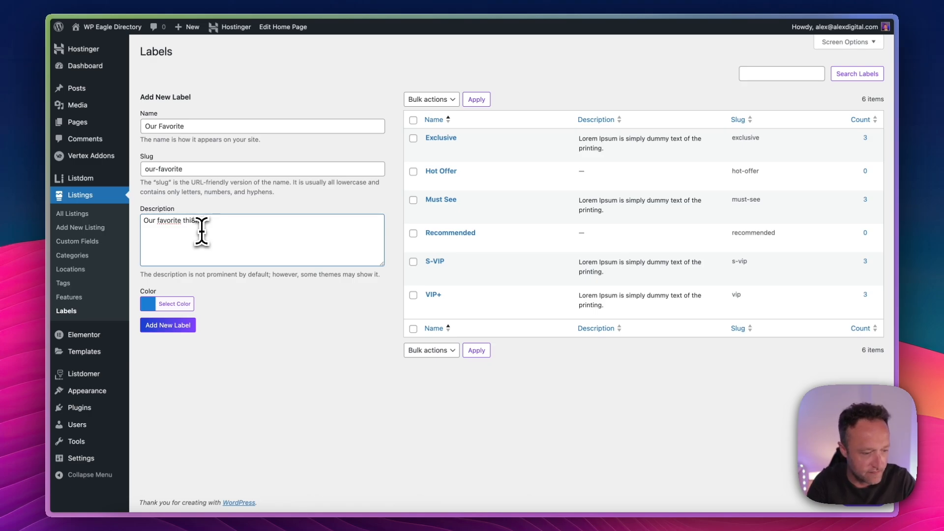
text(gs!)
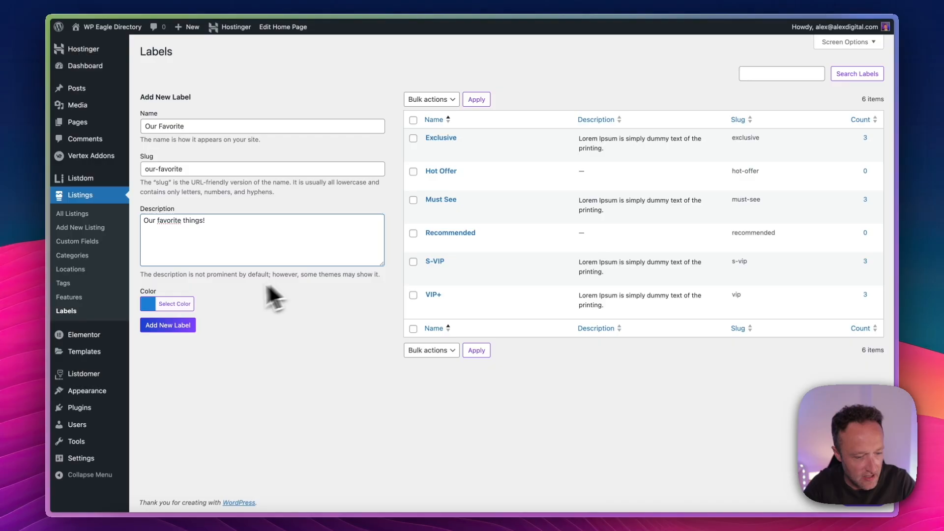
Set the new label's color to dark green #387004 and add the label
click(177, 304)
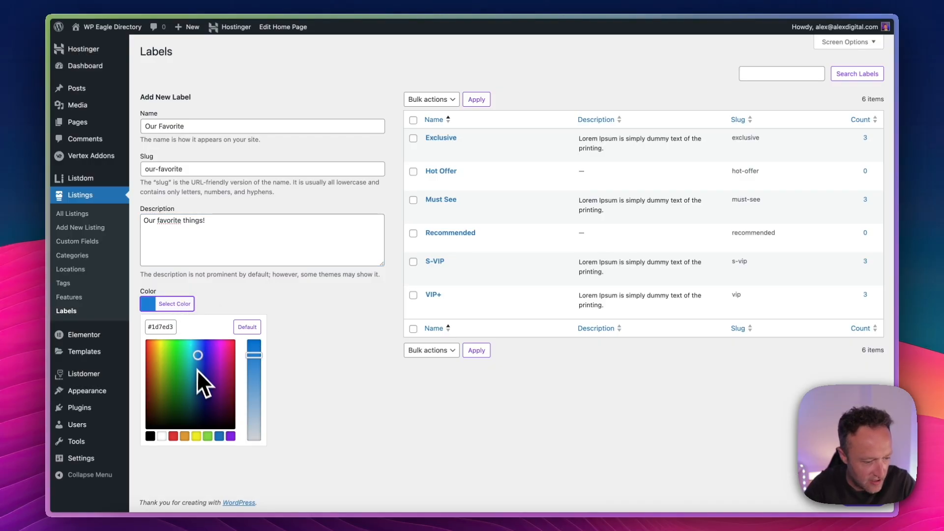
drag(197, 370, 171, 392)
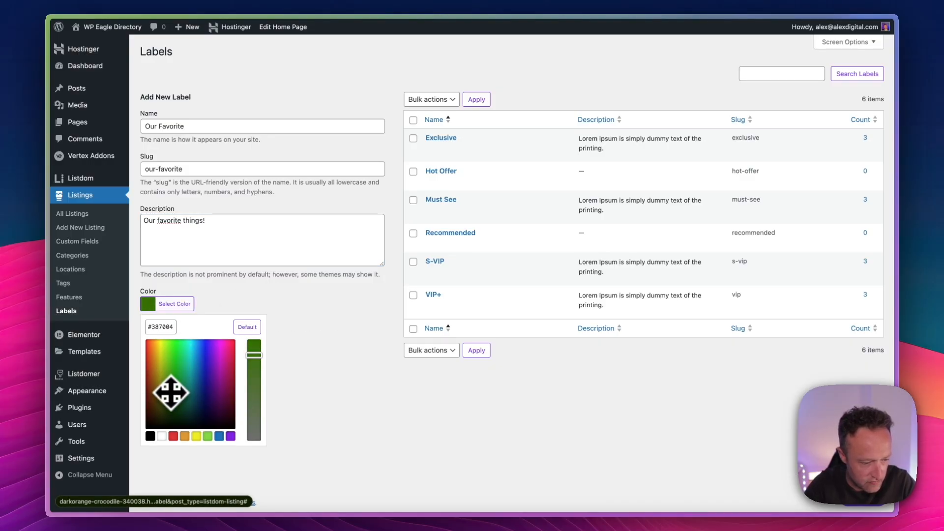
click(286, 303)
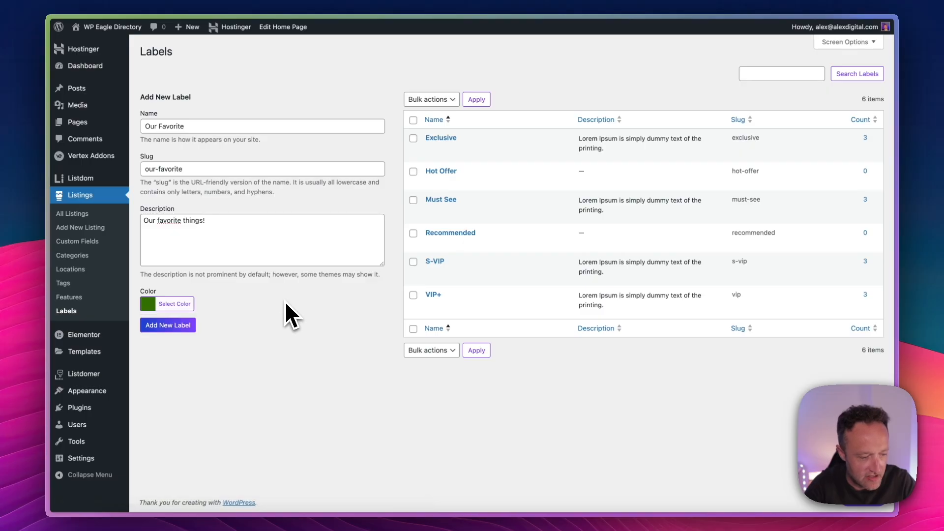
click(178, 328)
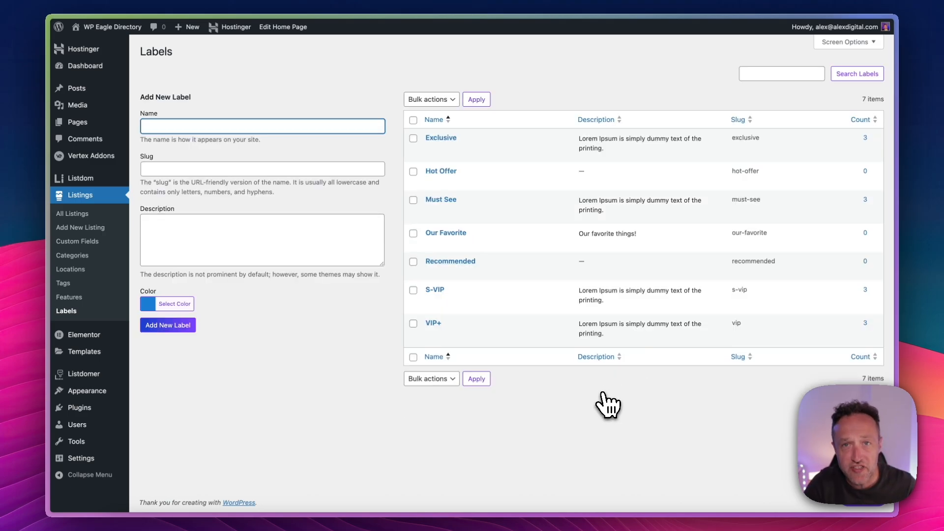
Open the Listdom settings and review the general date, currency and listing options and the remaining setting sections
mouse_move(119, 186)
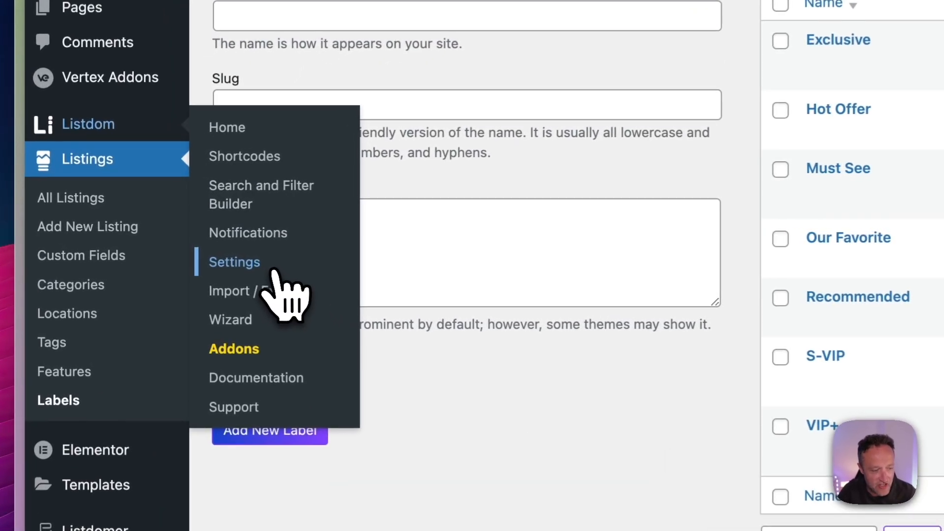
click(170, 249)
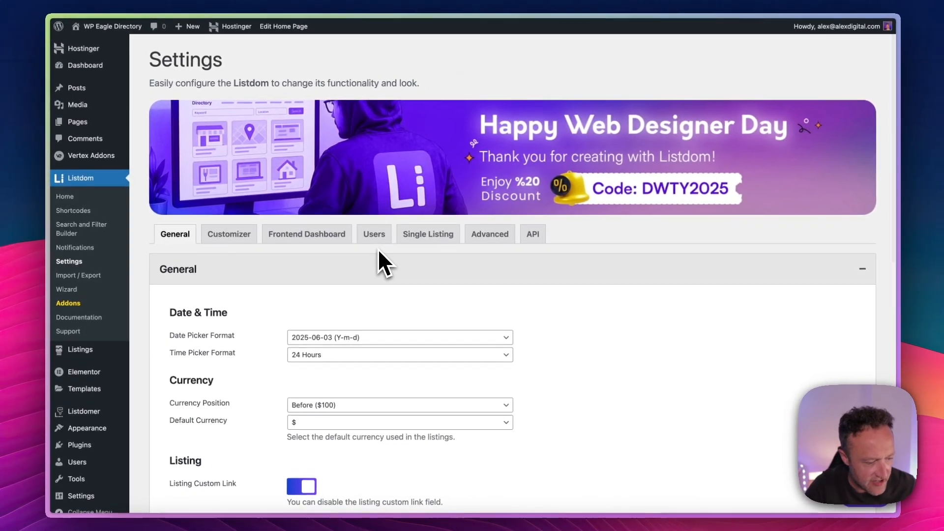
scroll(463, 251, down, 5)
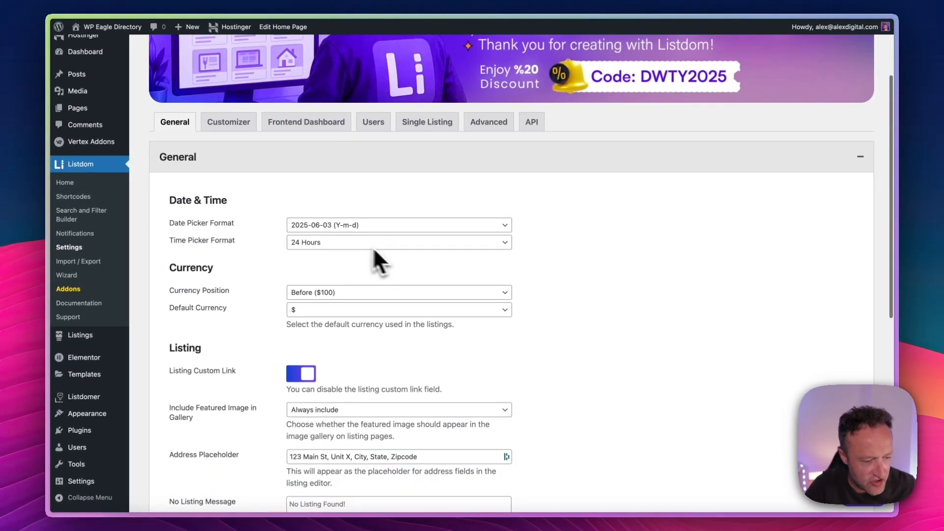
scroll(264, 256, down, 2)
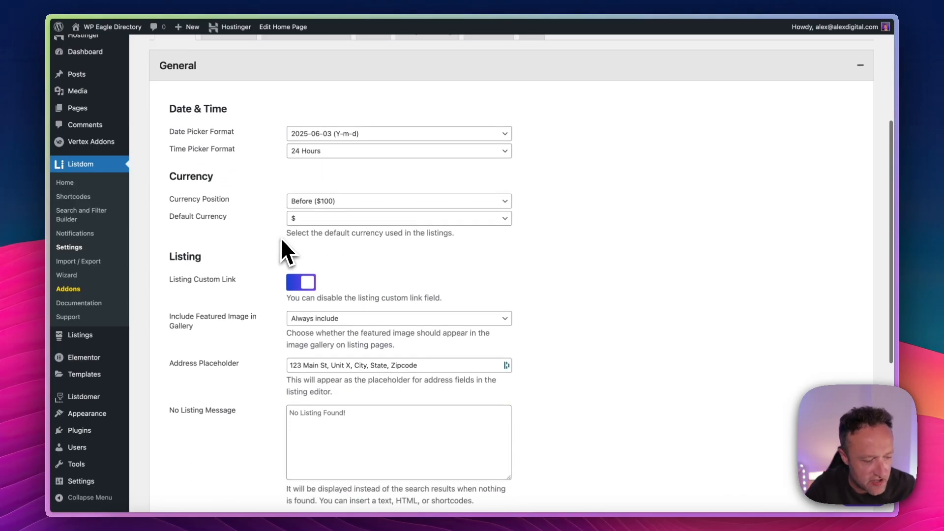
scroll(492, 253, down, 3)
scroll(394, 246, down, 2)
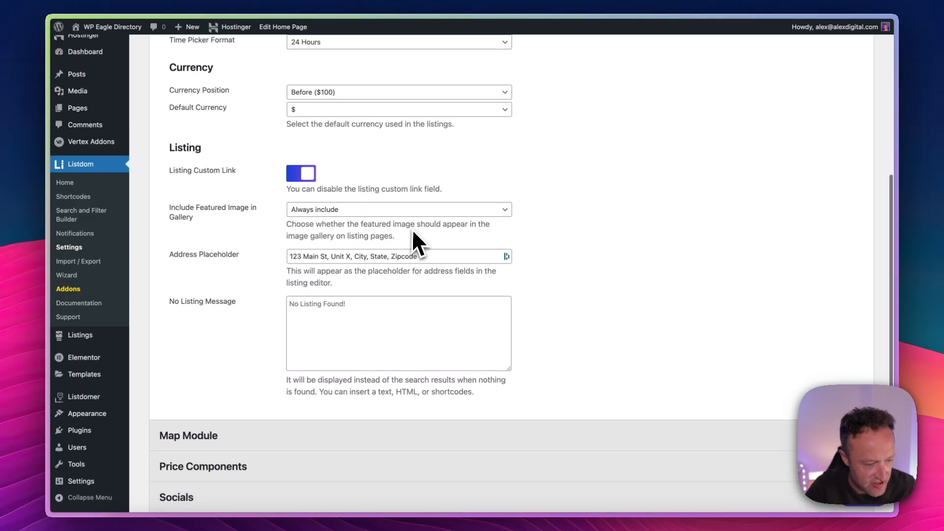
scroll(455, 217, down, 3)
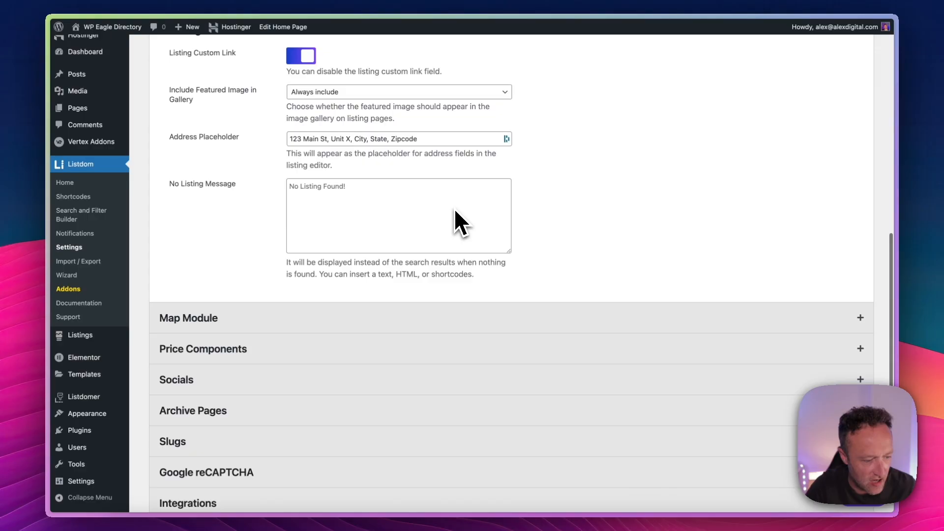
scroll(454, 211, up, 2)
scroll(454, 208, up, 7)
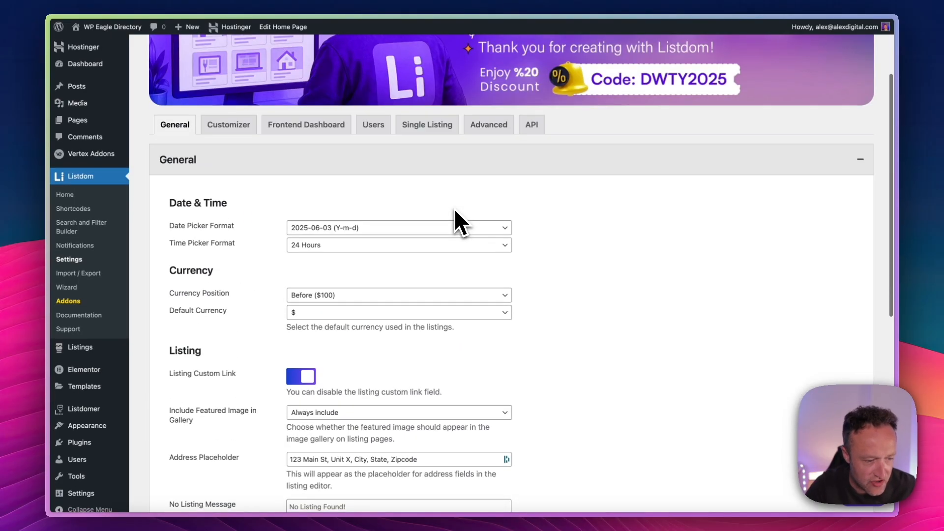
scroll(453, 208, down, 10)
scroll(492, 226, up, 1)
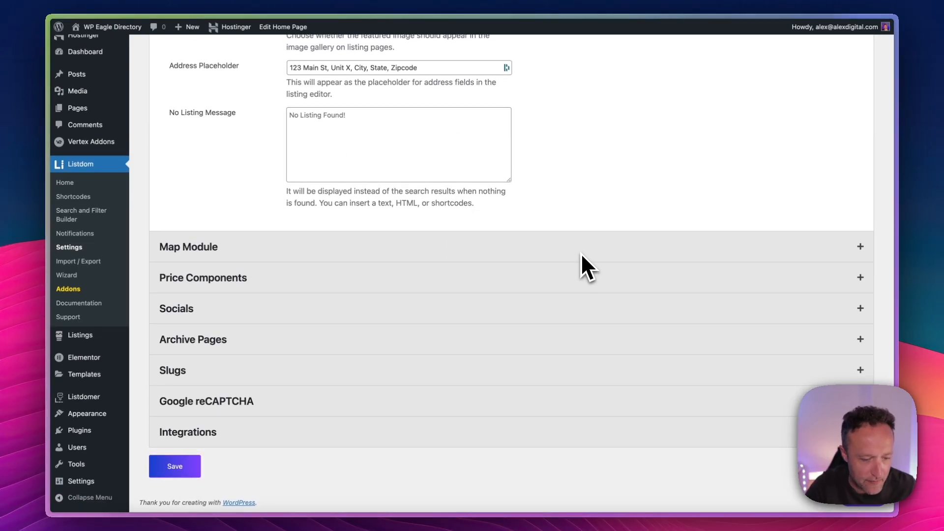
Expand the Map Module settings and review the map provider, Google Maps API key and zoom options
click(809, 254)
scroll(622, 240, down, 2)
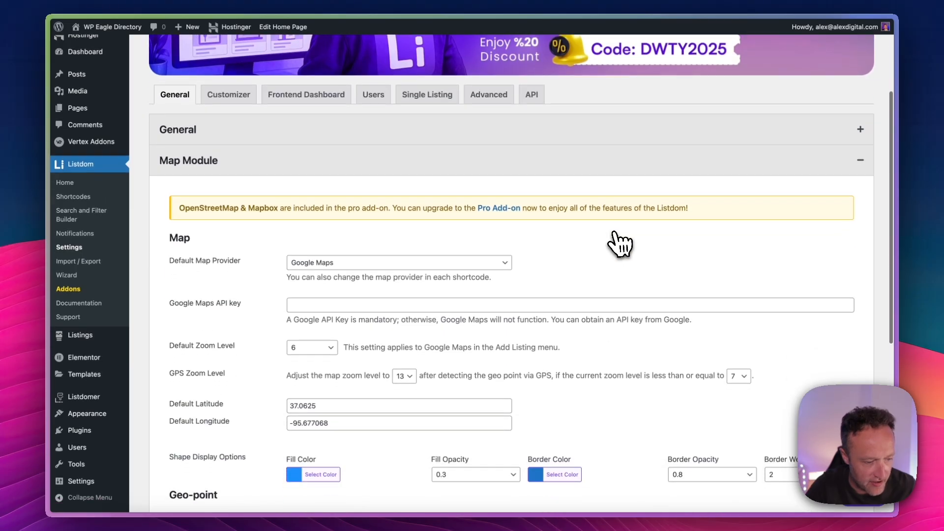
scroll(619, 243, down, 1)
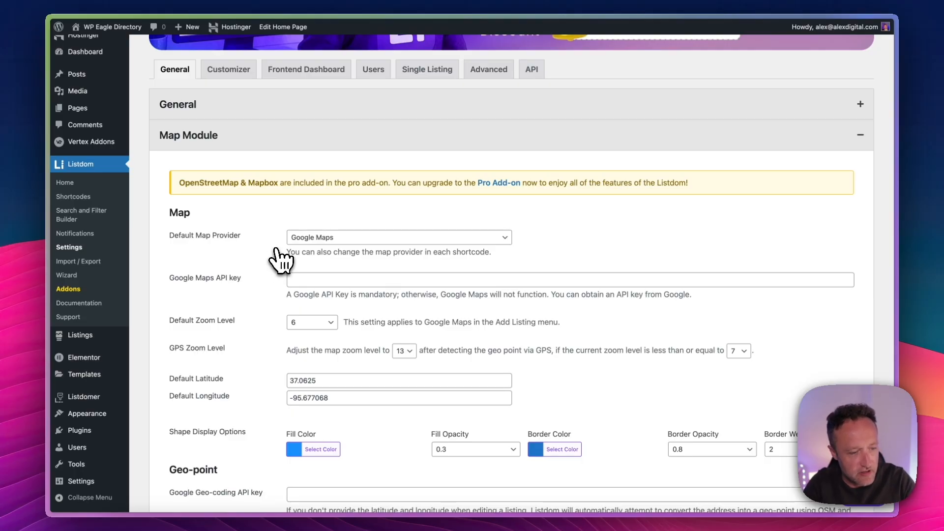
scroll(344, 187, down, 2)
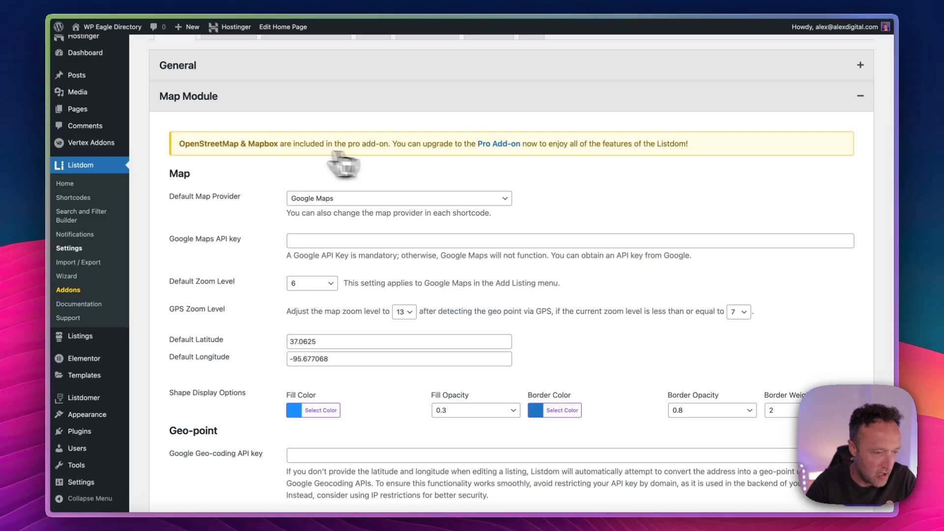
Open the public site in a new tab and examine the map on the Half Map Skin listings page
mouse_move(118, 26)
right_click(128, 43)
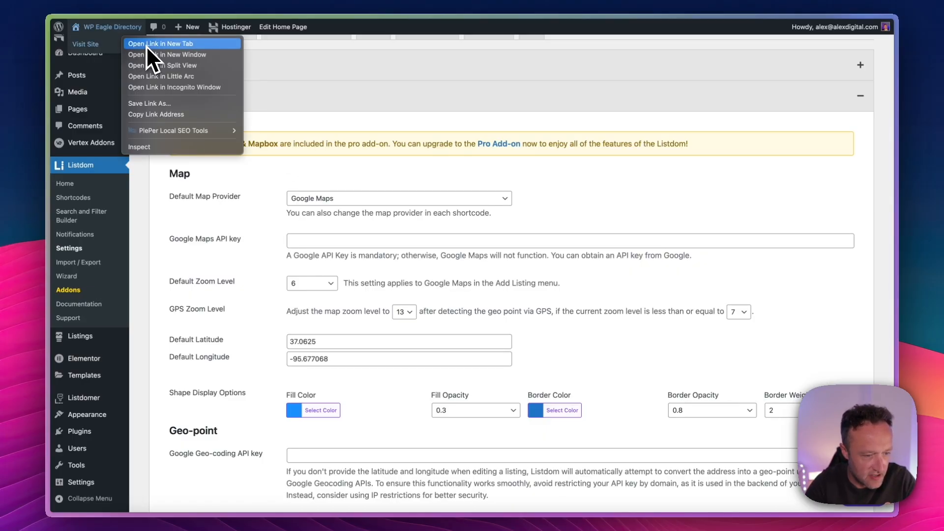
click(146, 45)
click(850, 35)
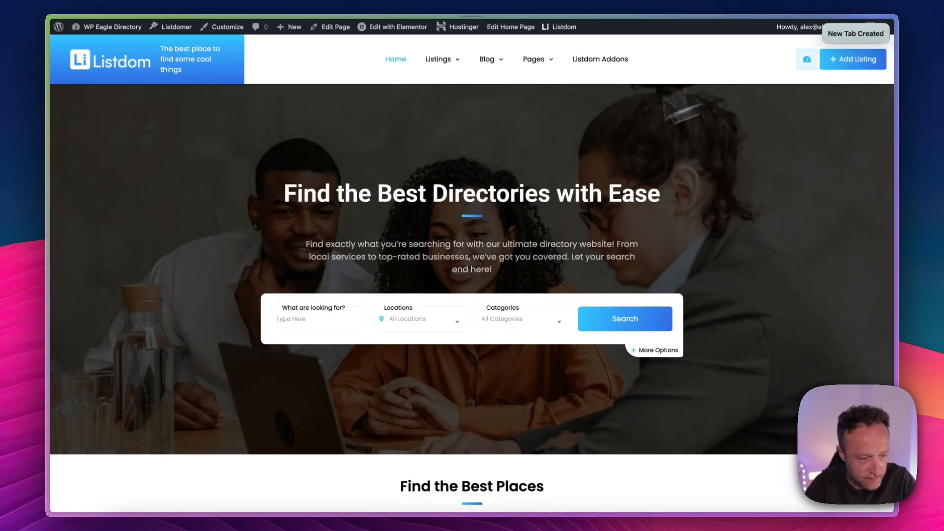
mouse_move(449, 64)
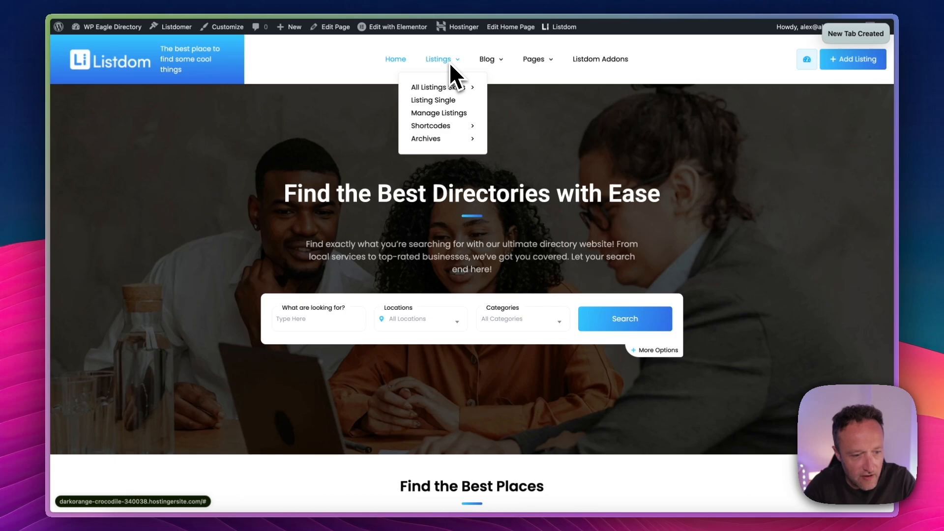
mouse_move(449, 85)
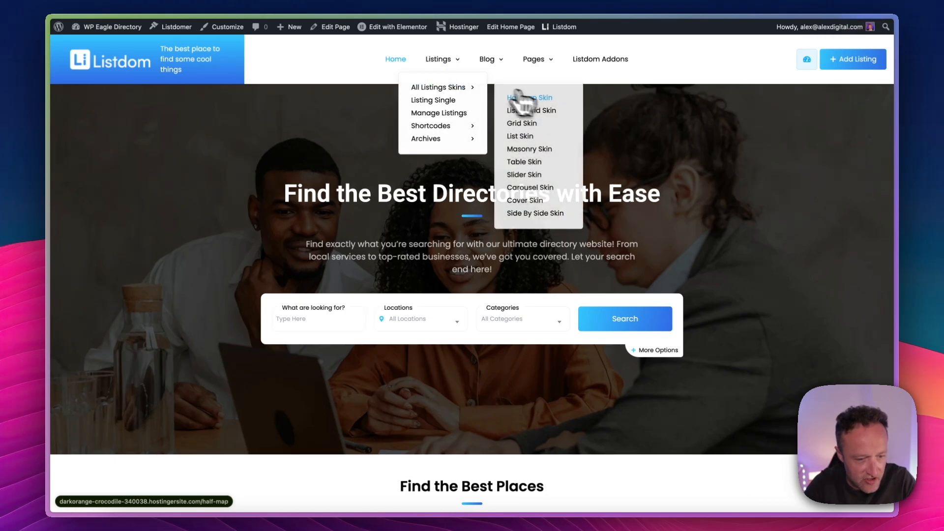
click(543, 100)
scroll(627, 150, down, 2)
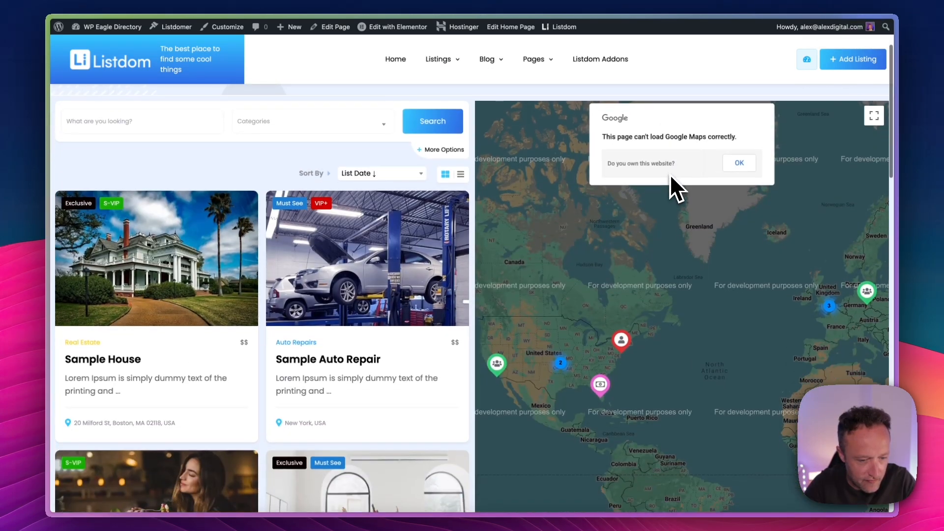
scroll(677, 288, down, 2)
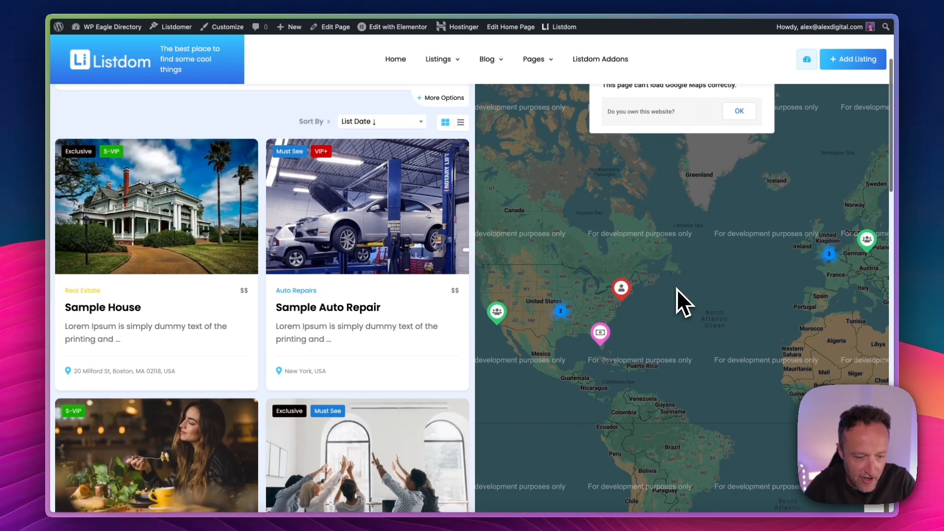
scroll(677, 288, up, 1)
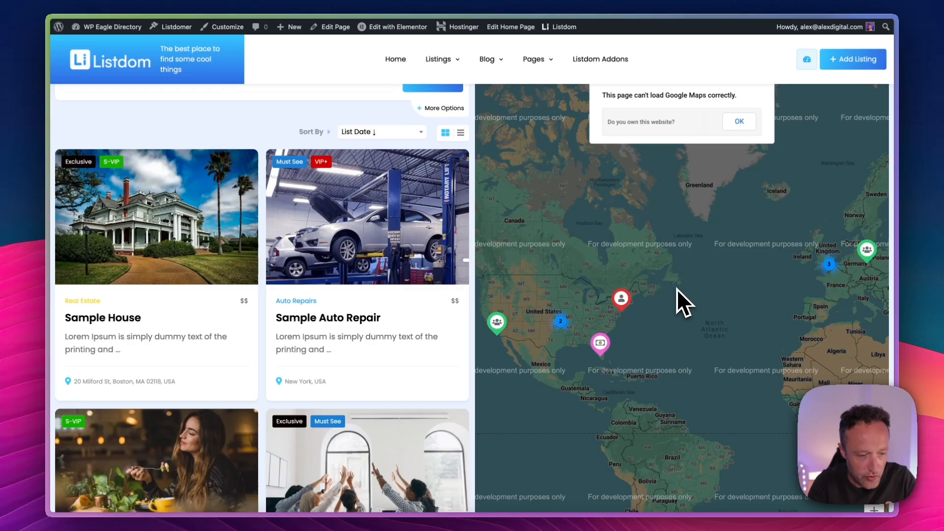
Search the web for "google maps api key" in a new tab and open Google's instructions for creating API keys
key(super+t)
text(google)
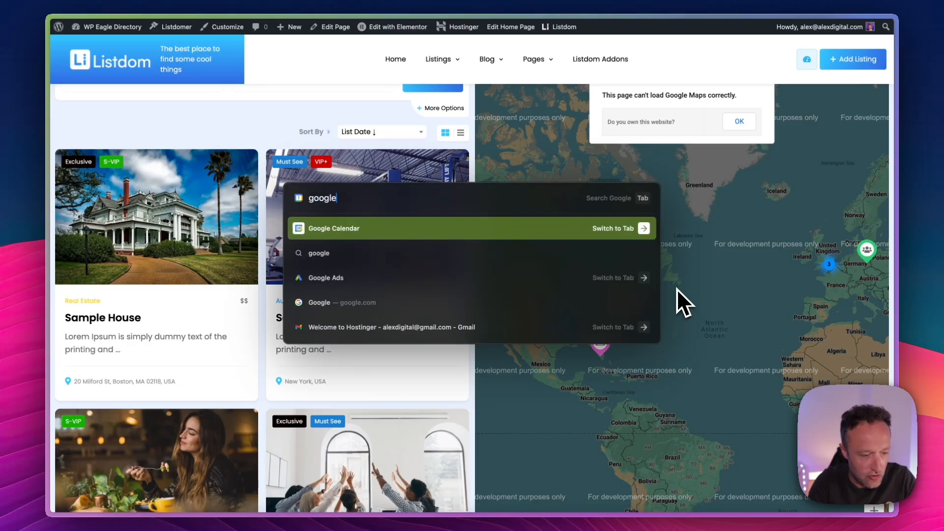
text( maps api key)
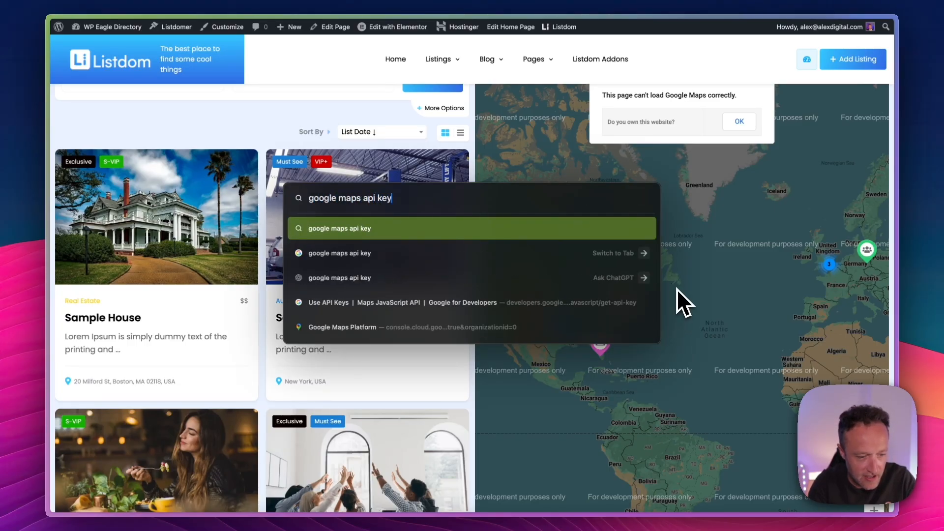
key(Return)
click(297, 138)
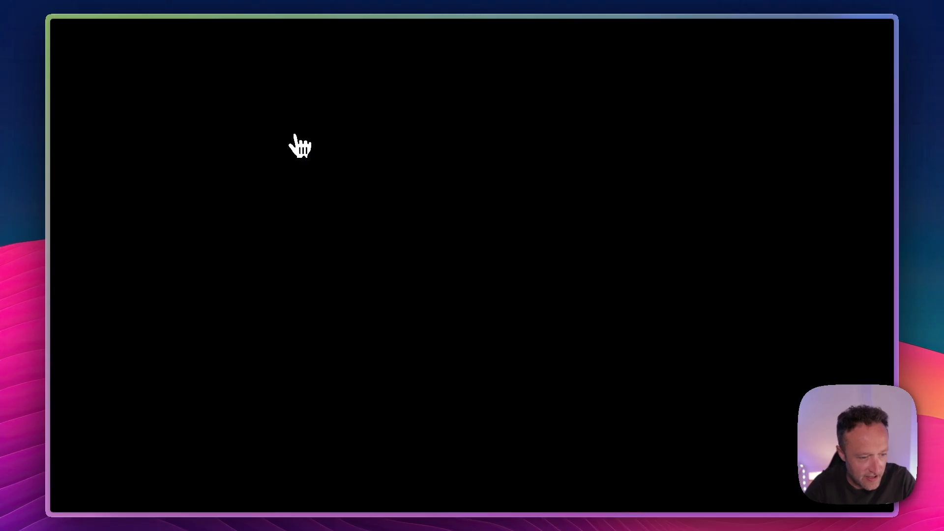
scroll(496, 173, down, 5)
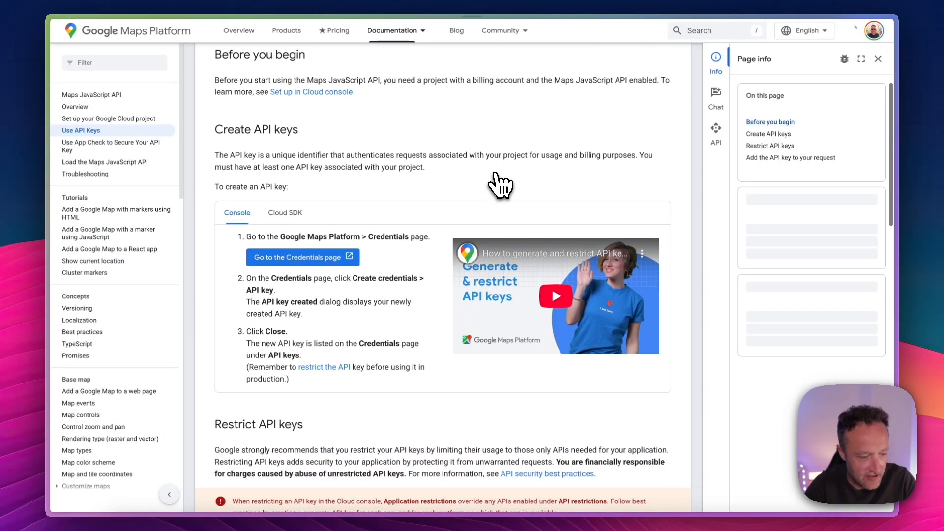
Paste the Google Maps API key into the Map Module settings, save, and reload the directory page to check the map
scroll(500, 185, down, 1)
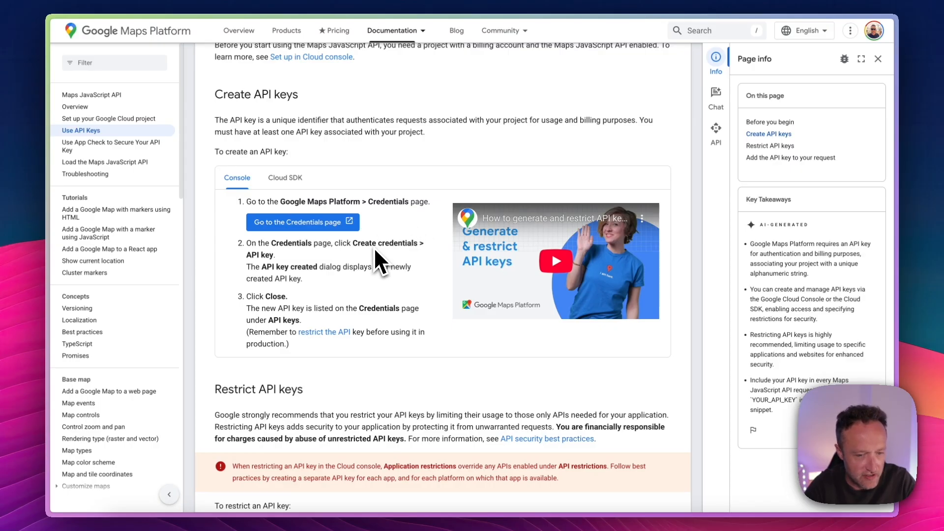
key(super+v)
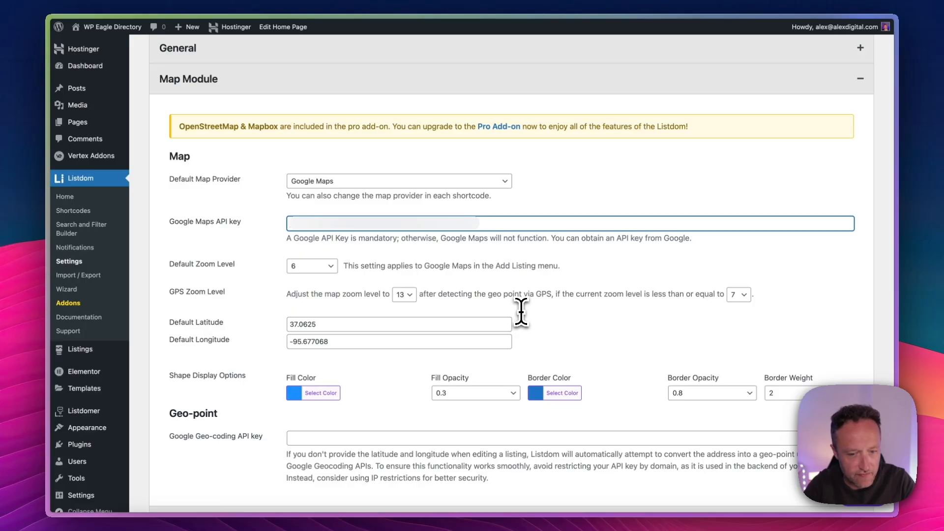
scroll(521, 311, down, 5)
click(186, 503)
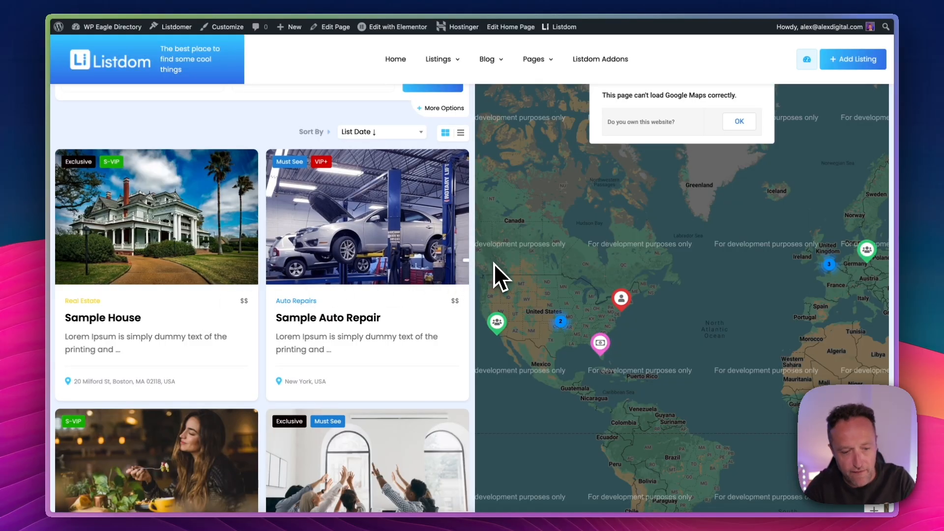
key(super+r)
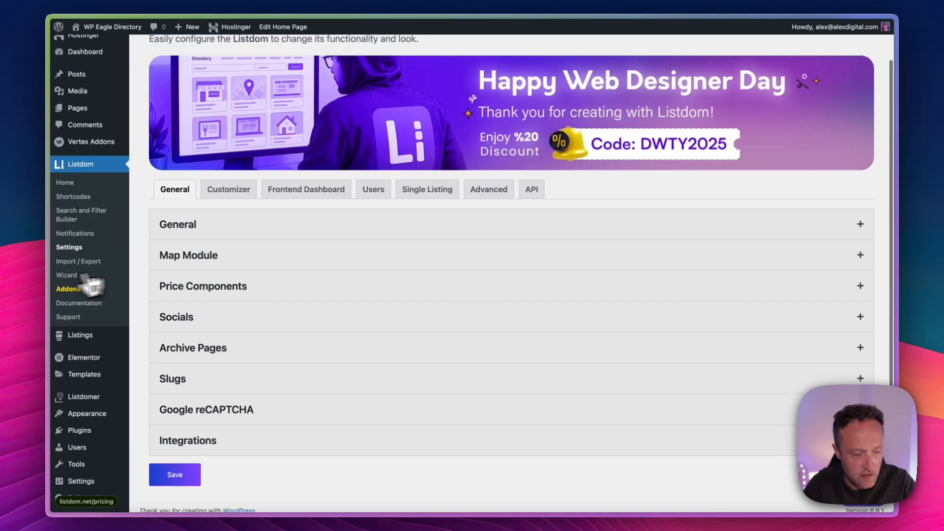
Review the Price Components options in the Listdom general settings
scroll(609, 170, down, 1)
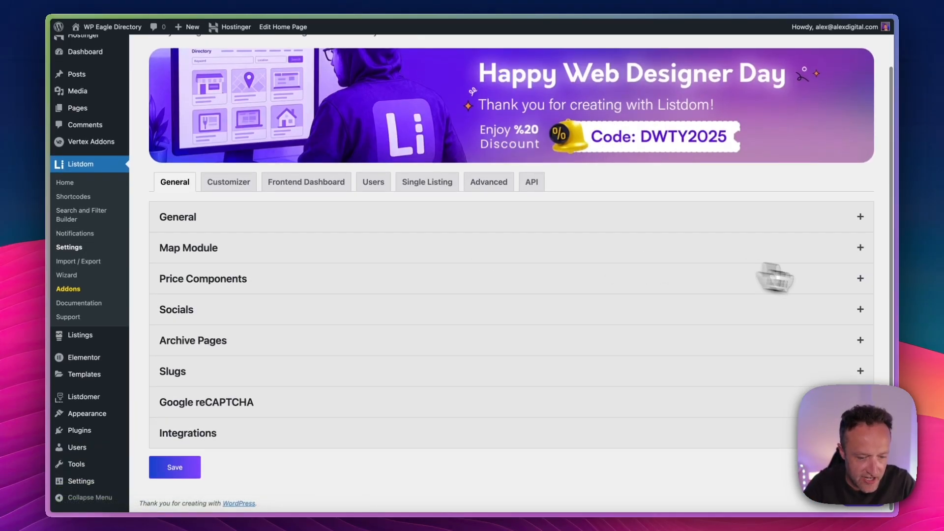
click(862, 279)
scroll(677, 319, down, 3)
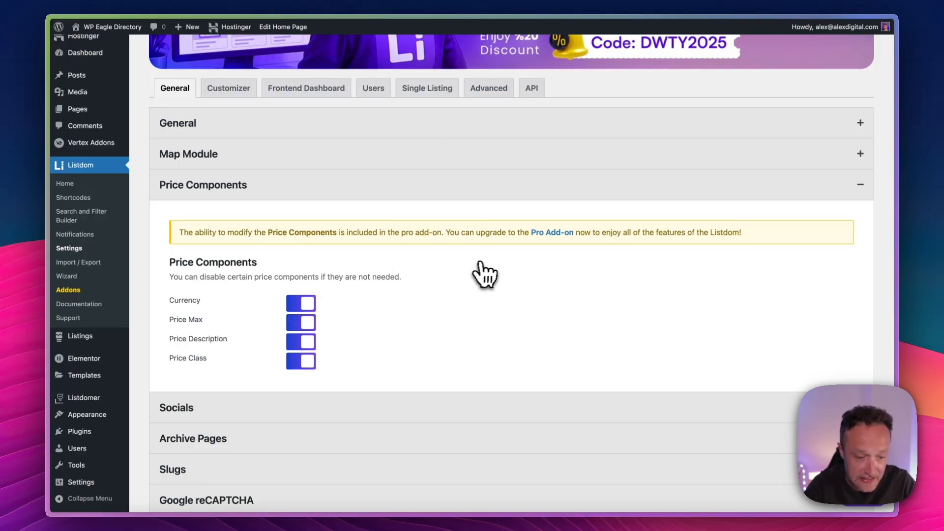
scroll(612, 252, down, 1)
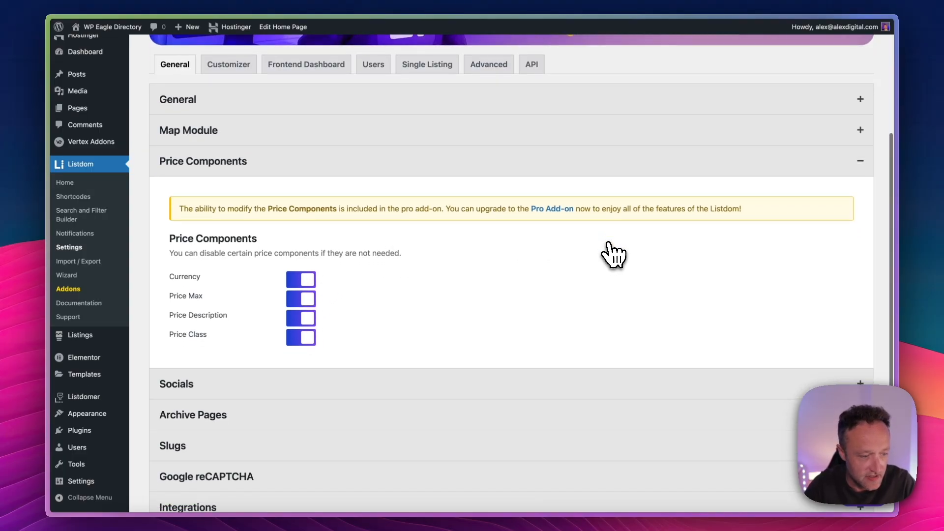
scroll(613, 255, down, 1)
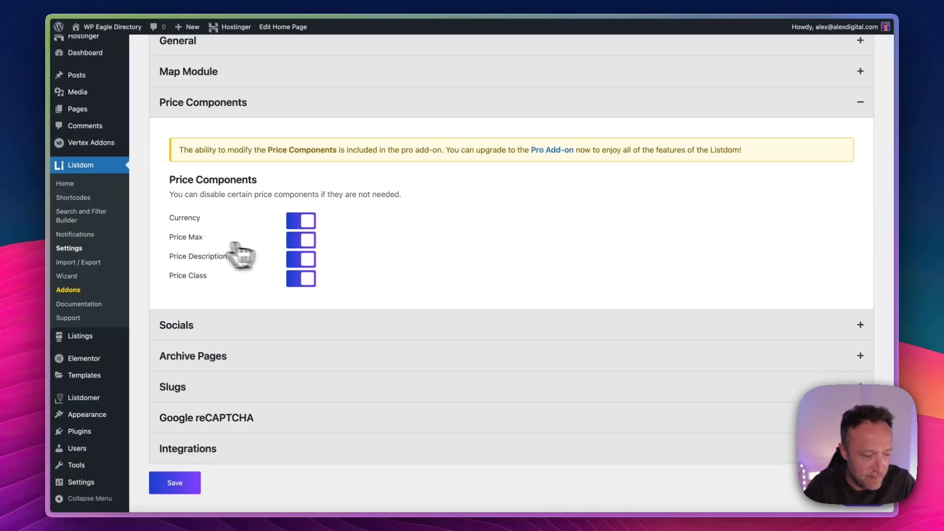
Review the Socials options for which networks show on author profiles, listing cards, single listings and listing contacts
scroll(377, 236, down, 1)
click(473, 311)
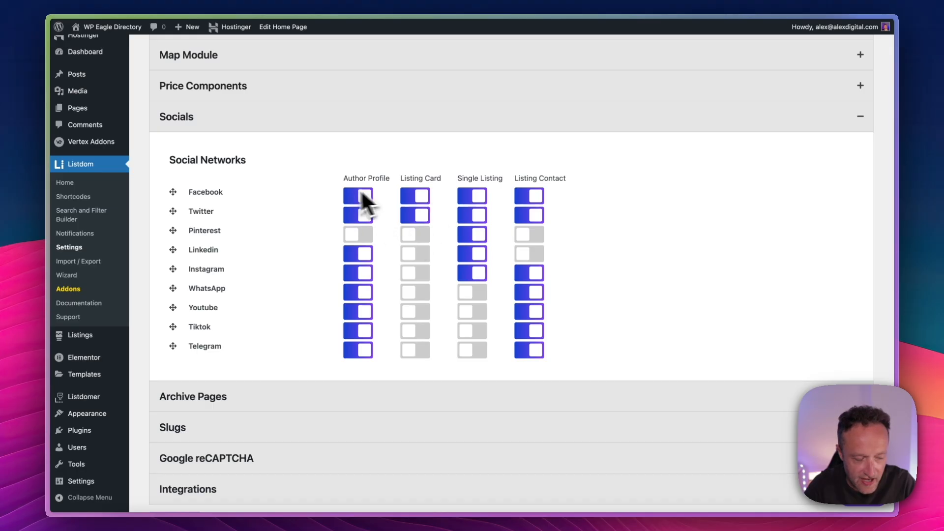
scroll(492, 231, down, 1)
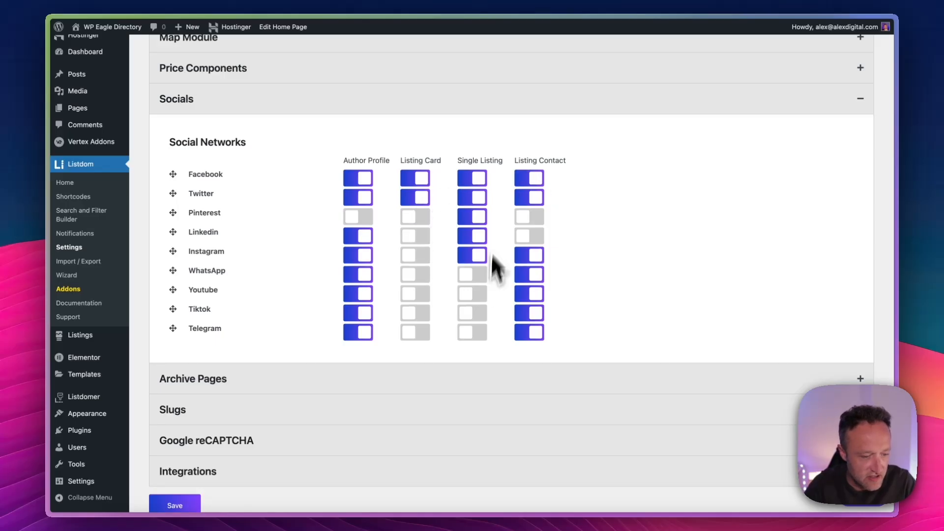
scroll(533, 187, down, 2)
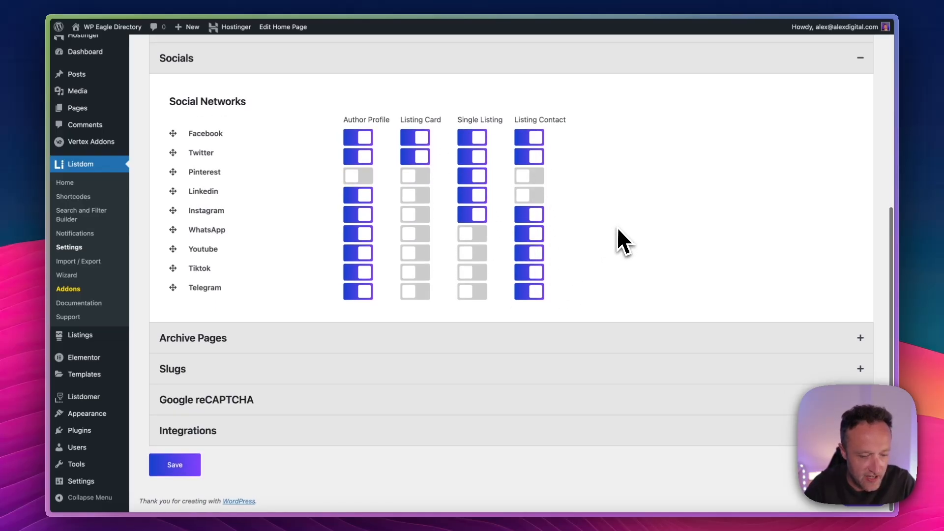
Review the Archive Pages templates and the style choices for Feature, keeping Current Theme Style
click(622, 342)
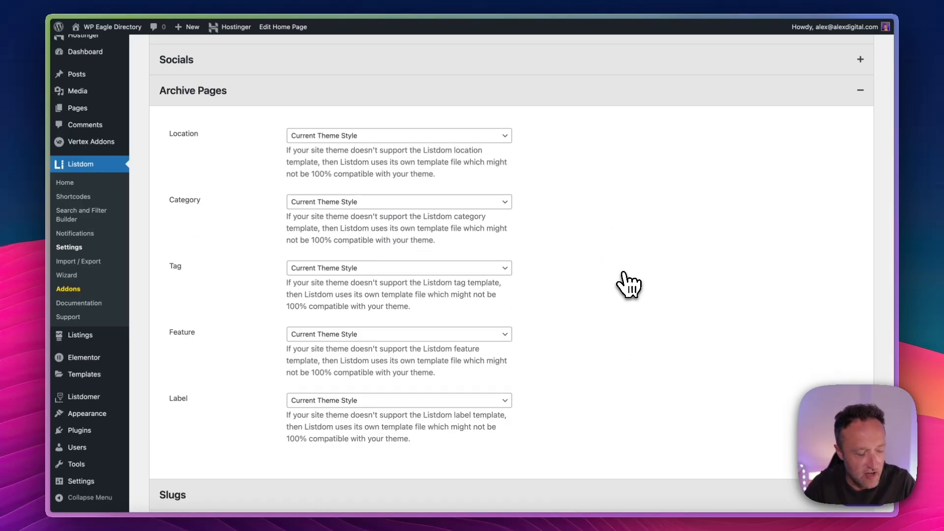
scroll(381, 344, down, 3)
click(389, 264)
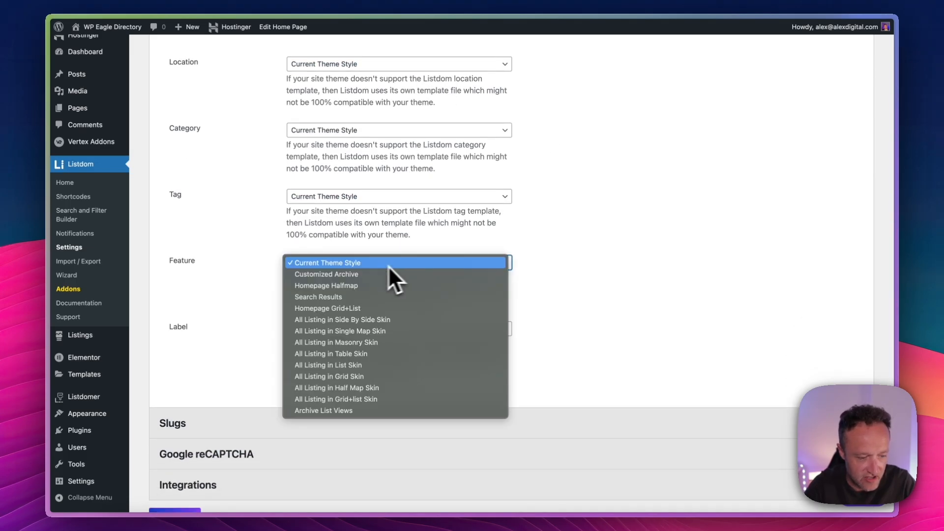
click(399, 262)
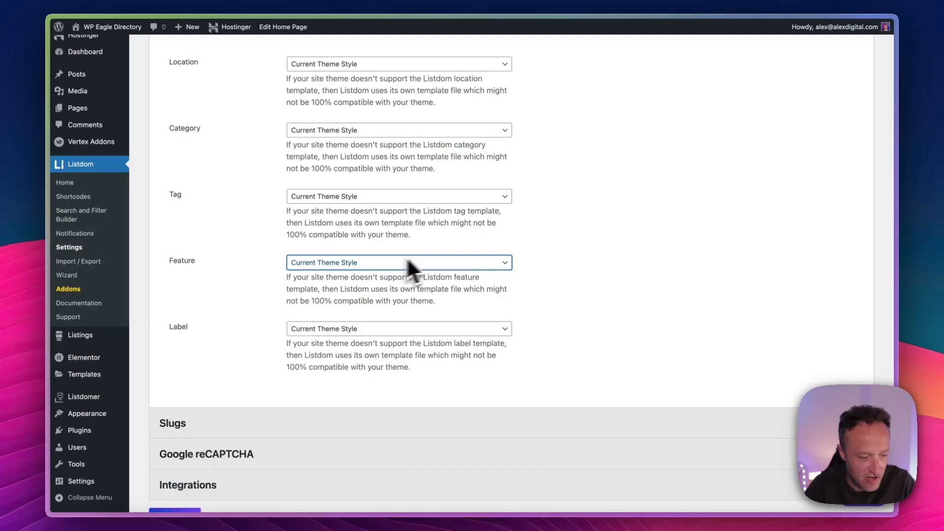
scroll(619, 247, down, 2)
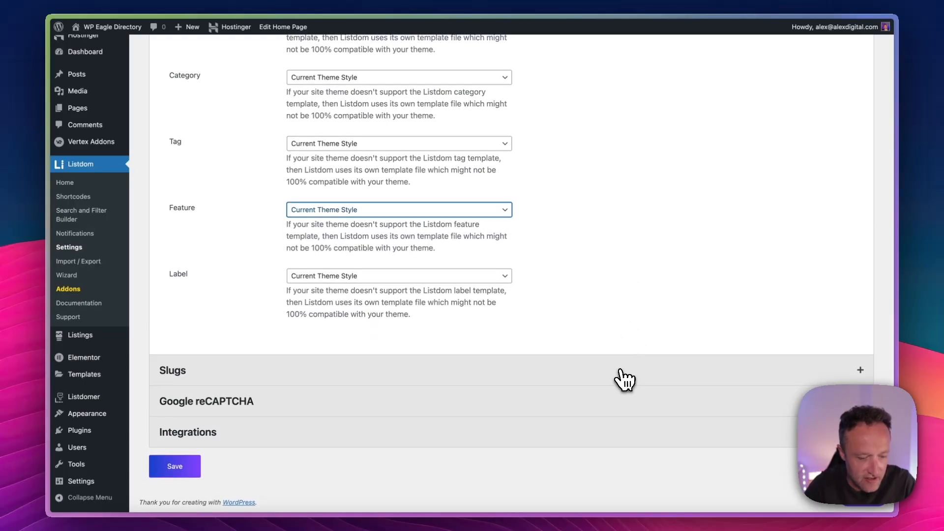
Examine the Slugs section's URL prefixes for listings, locations, categories, tags, features and labels
click(620, 374)
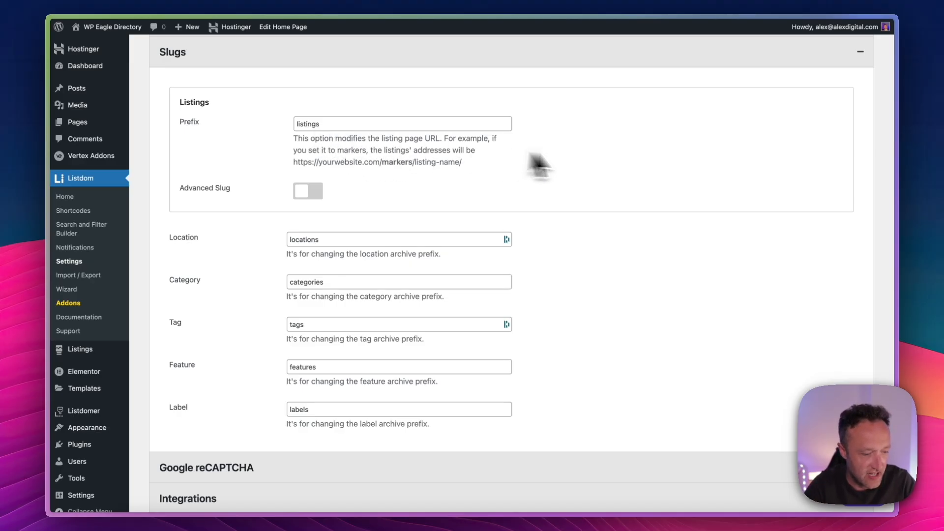
scroll(538, 164, down, 1)
scroll(369, 214, down, 2)
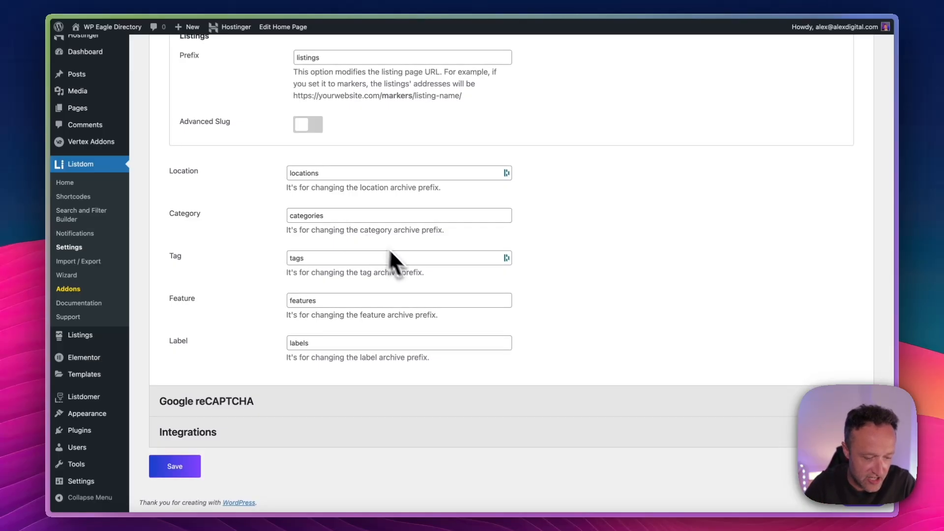
Check the Google reCAPTCHA and Integrations sections and save the general settings
click(585, 401)
scroll(610, 305, down, 2)
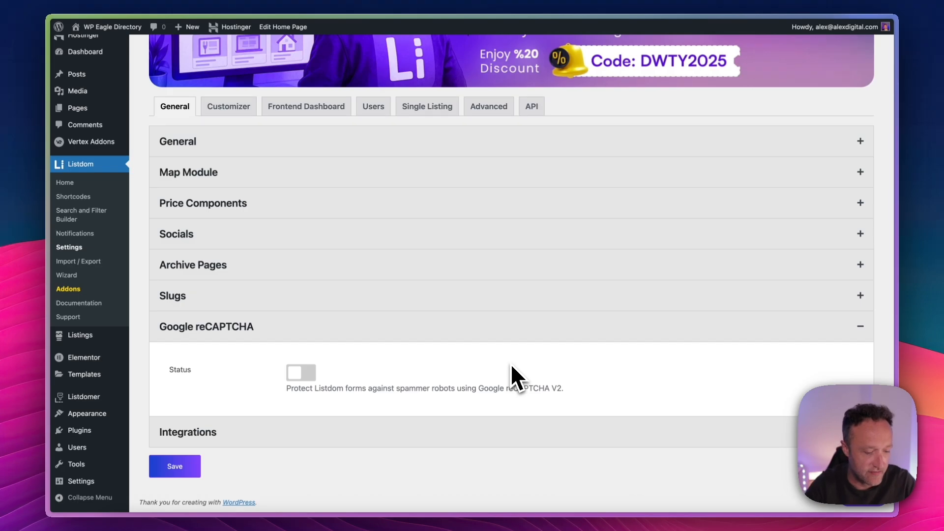
click(517, 433)
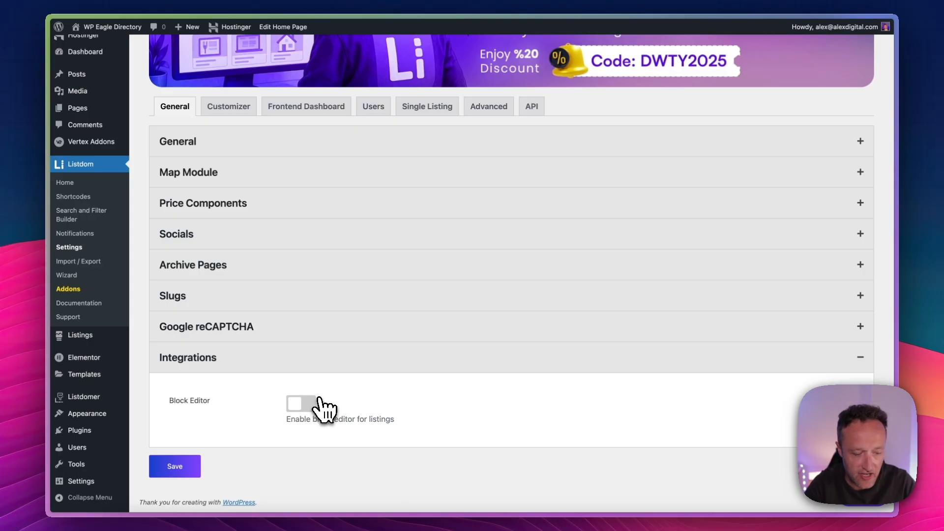
click(175, 467)
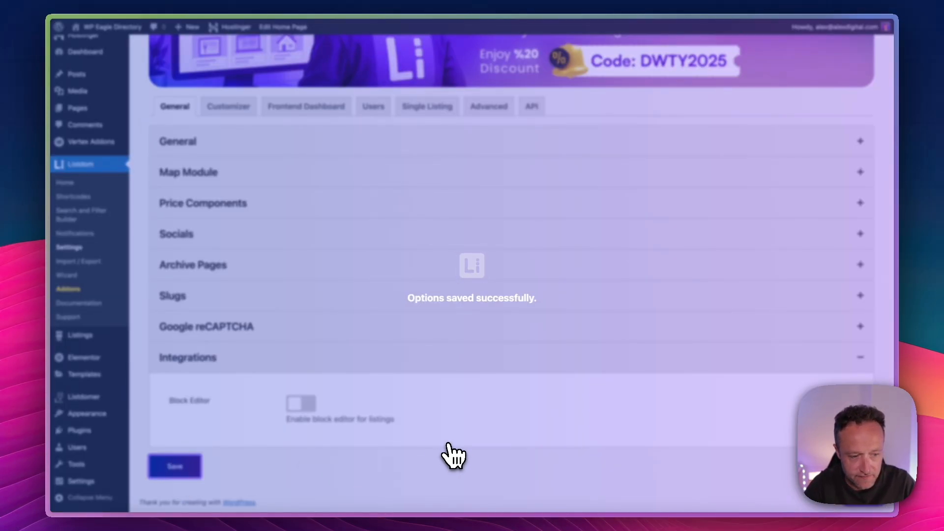
Open the Listdom Customizer settings and review the General colors, fonts and gaps
scroll(450, 164, down, 2)
scroll(449, 163, up, 2)
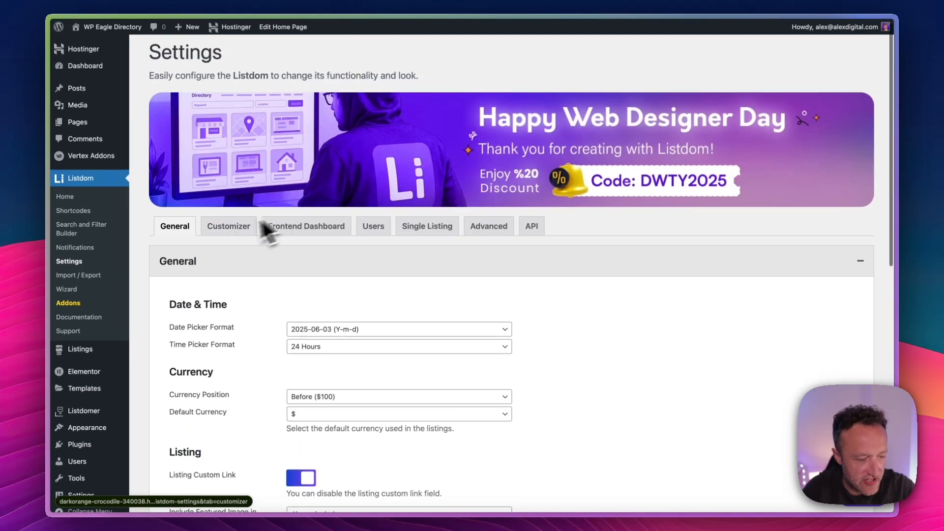
click(228, 228)
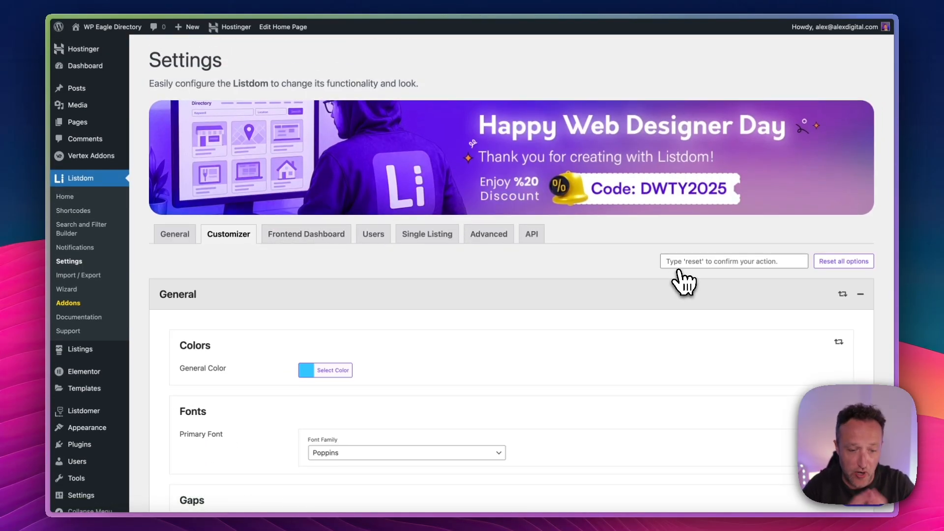
scroll(699, 293, down, 4)
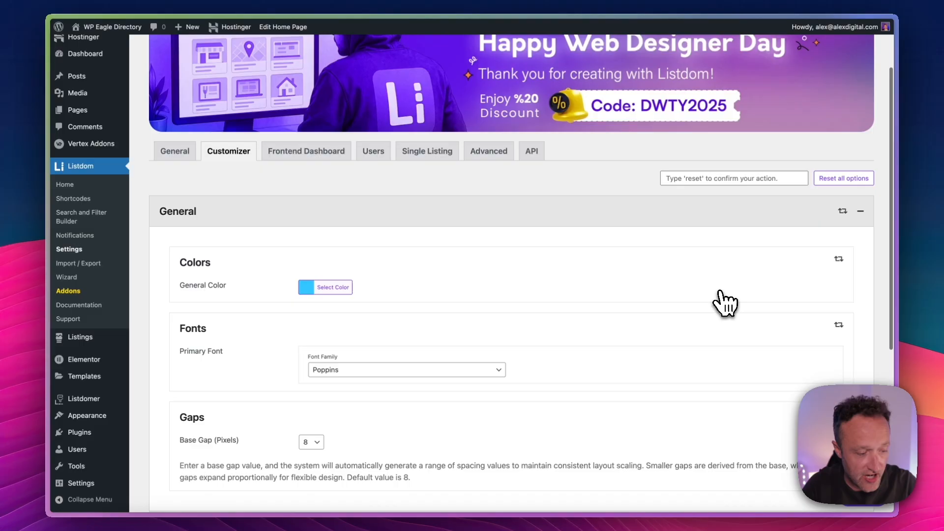
scroll(565, 256, down, 2)
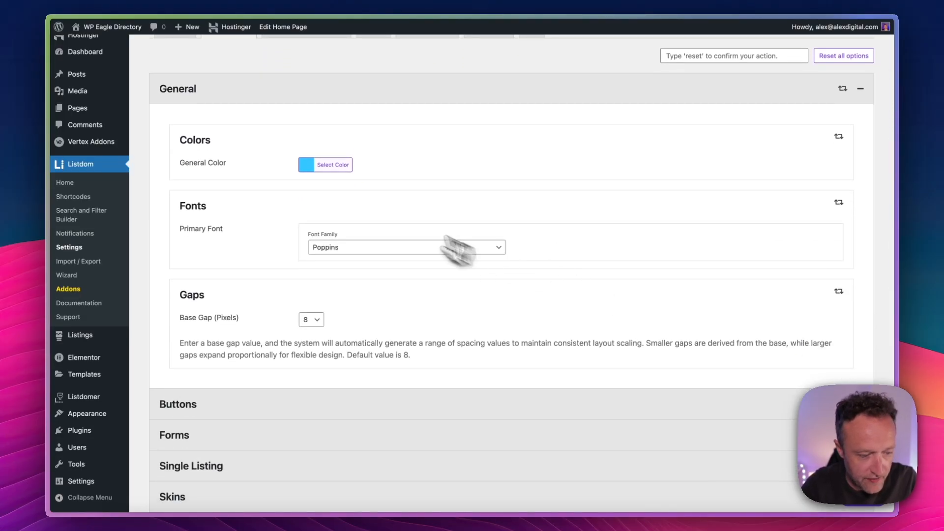
Look through the Customizer's button styling for the General, Search, Pagination, Light and Solid variants
click(524, 409)
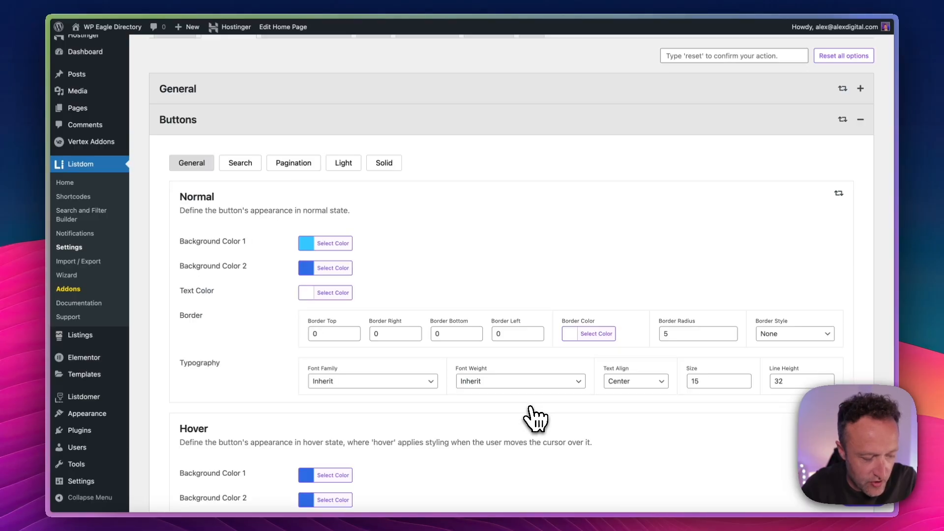
scroll(574, 312, down, 3)
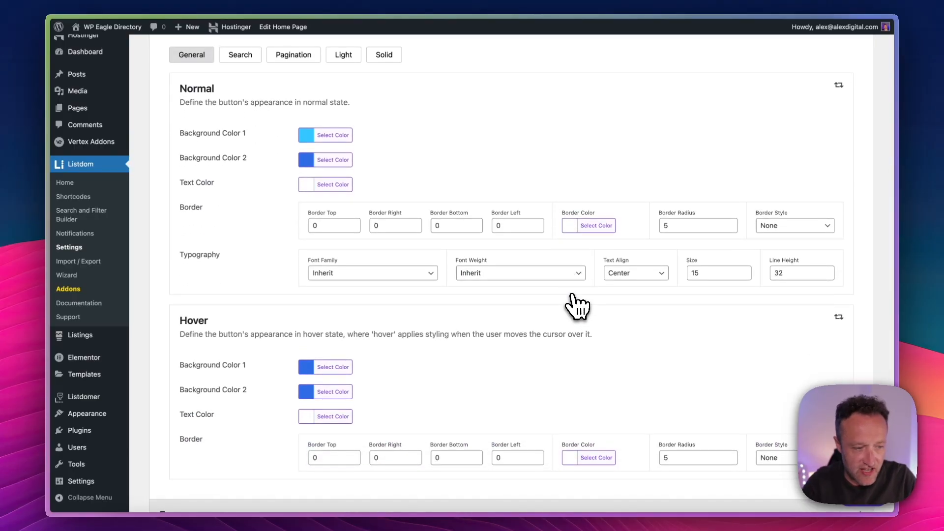
click(240, 57)
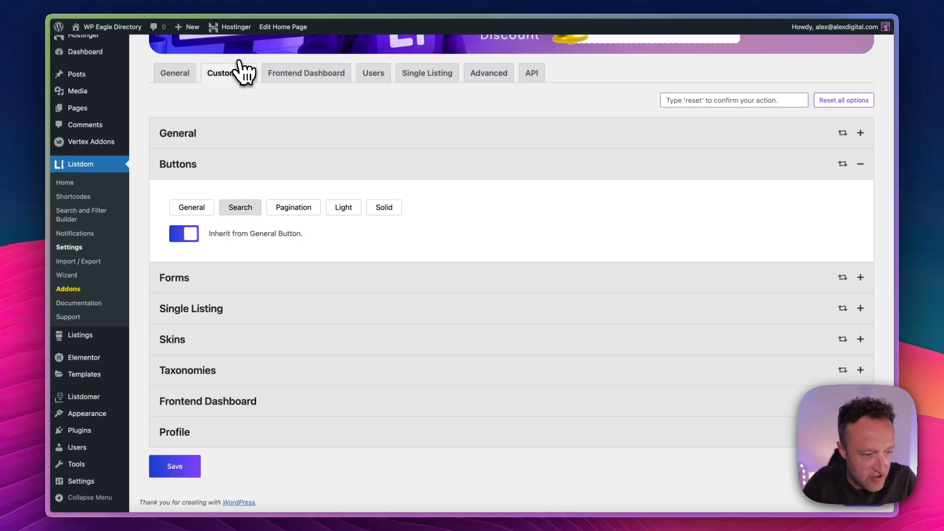
click(311, 211)
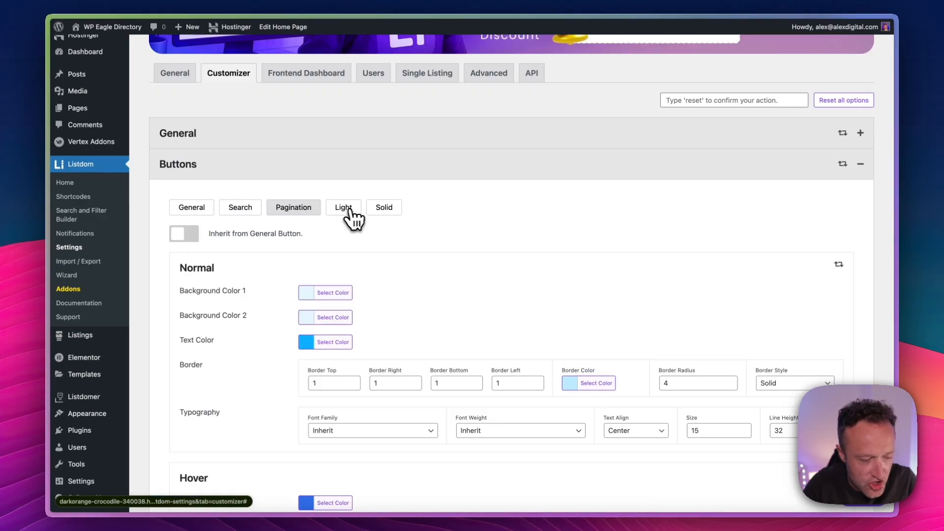
click(345, 208)
click(384, 208)
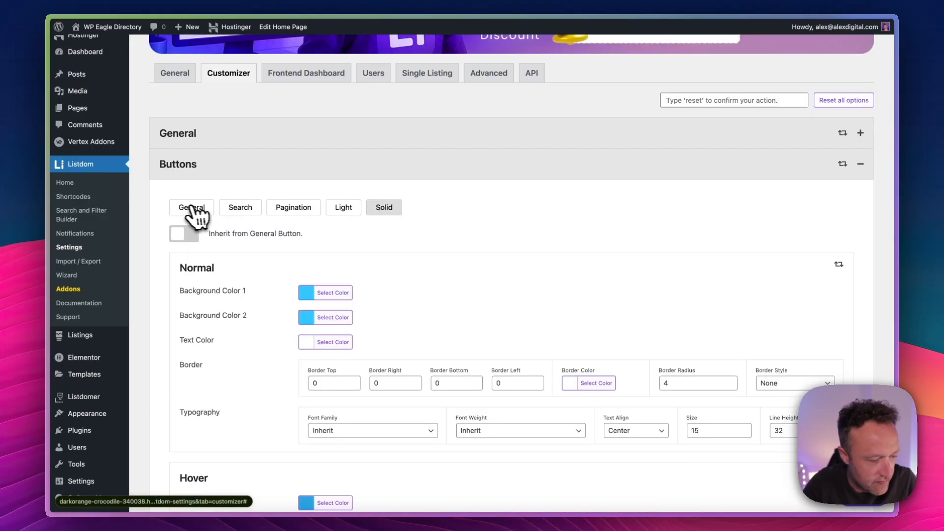
Return to the General button variant and examine its normal and hover state styling
click(191, 208)
scroll(424, 223, down, 4)
scroll(424, 224, down, 5)
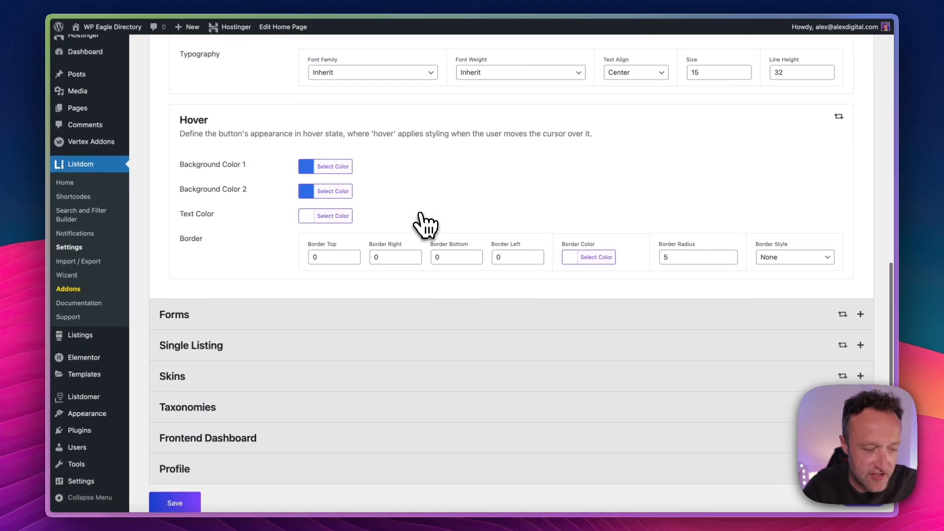
scroll(424, 224, up, 6)
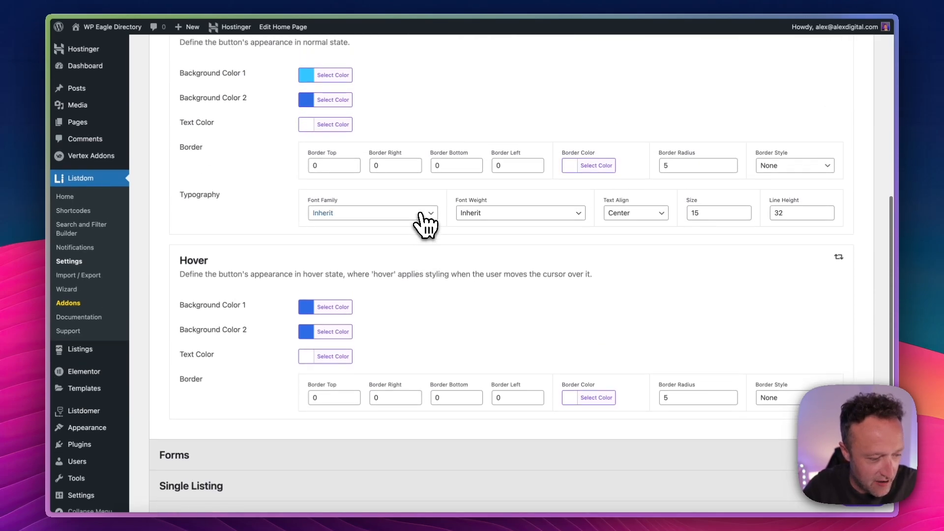
scroll(424, 224, up, 3)
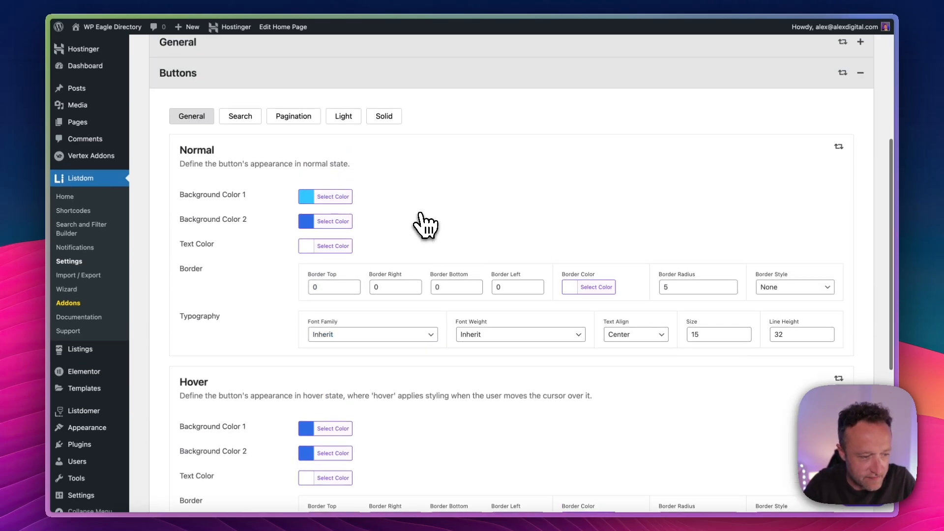
Set the Customizer's General Color to the orange preset
click(450, 120)
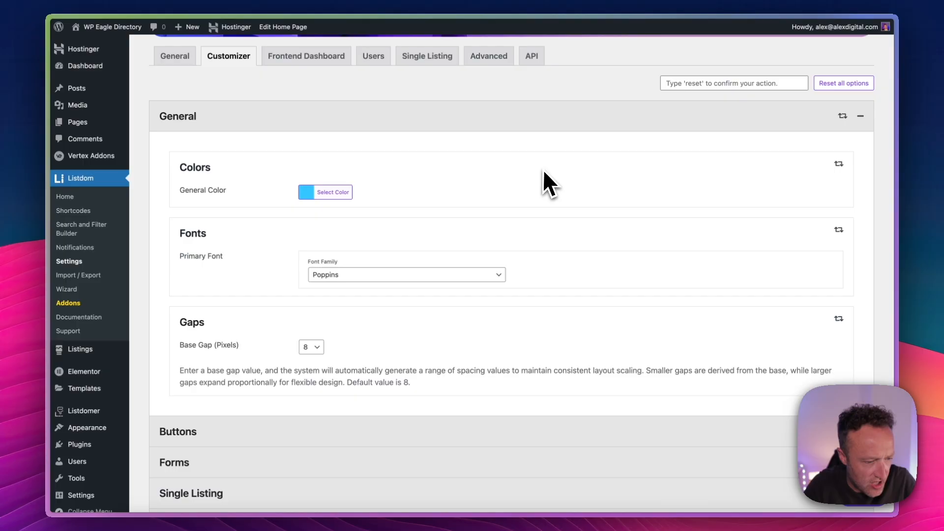
click(339, 193)
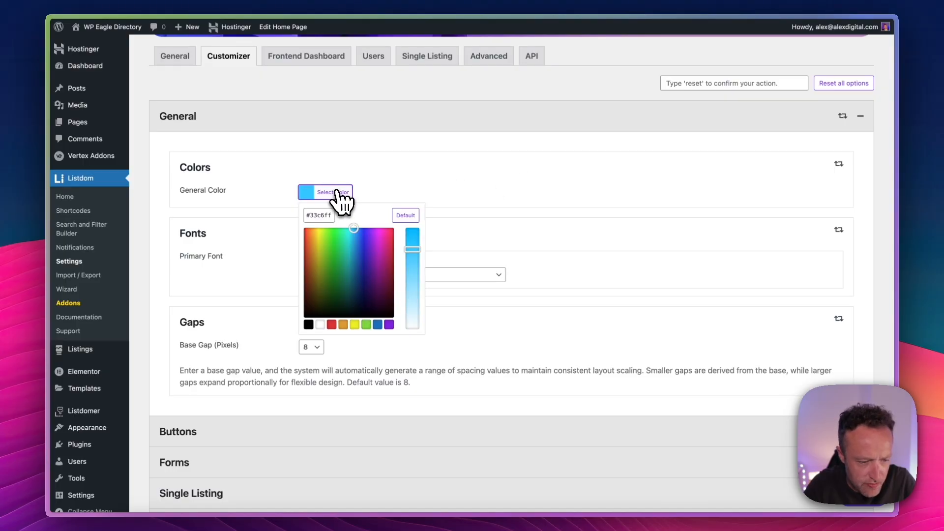
click(342, 325)
click(585, 181)
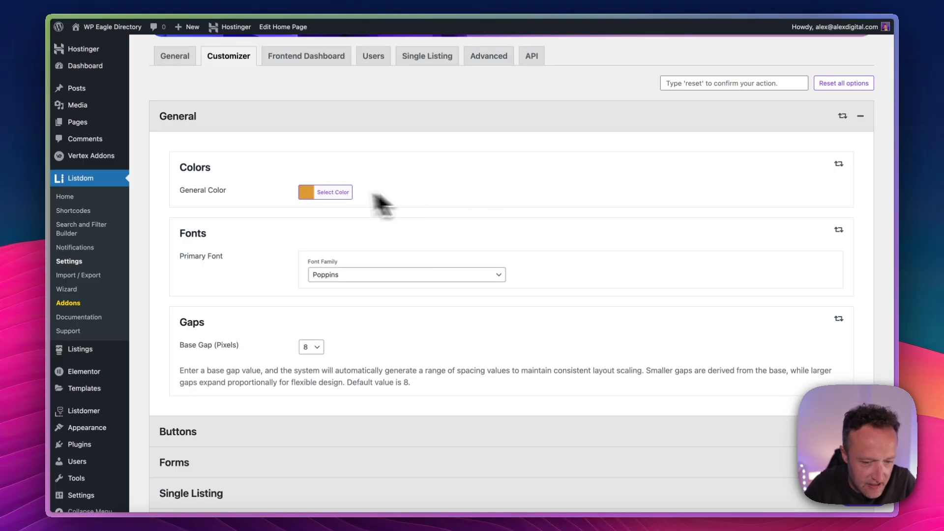
Set the General button's normal-state Background Color 2 to the orange preset and Background Color 1 to a custom light orange
scroll(494, 211, down, 5)
click(172, 465)
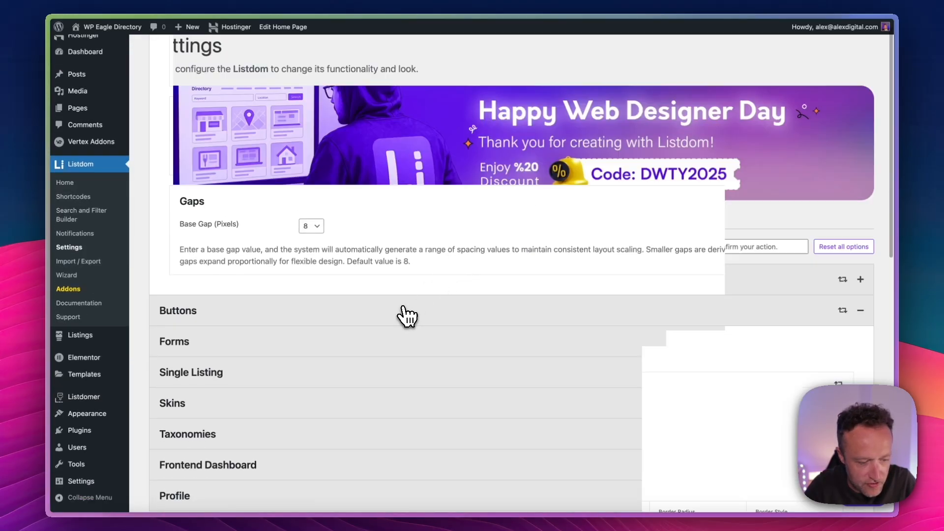
scroll(439, 253, down, 5)
scroll(344, 303, down, 1)
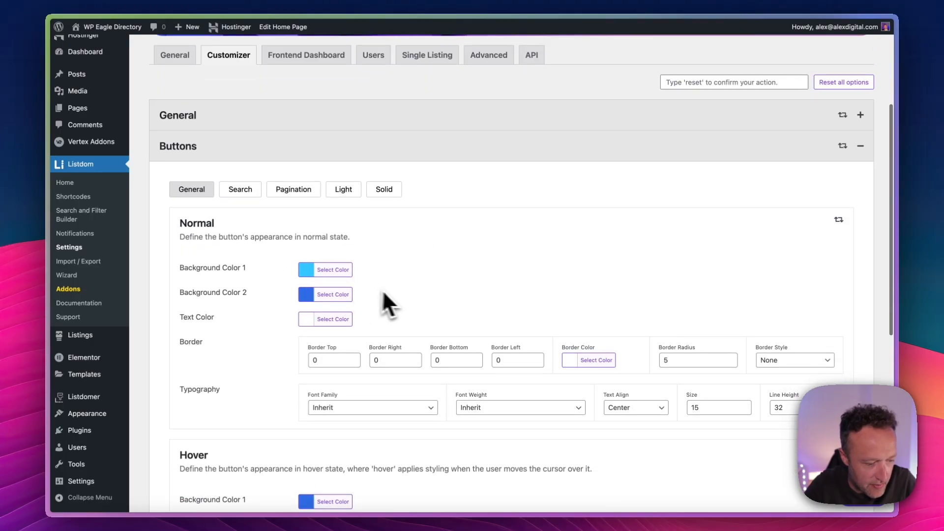
click(340, 294)
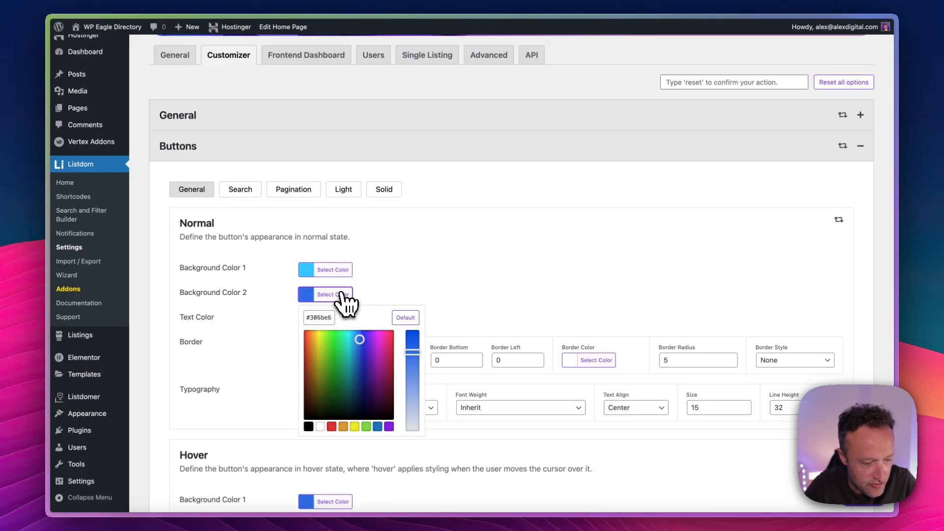
click(344, 426)
click(343, 269)
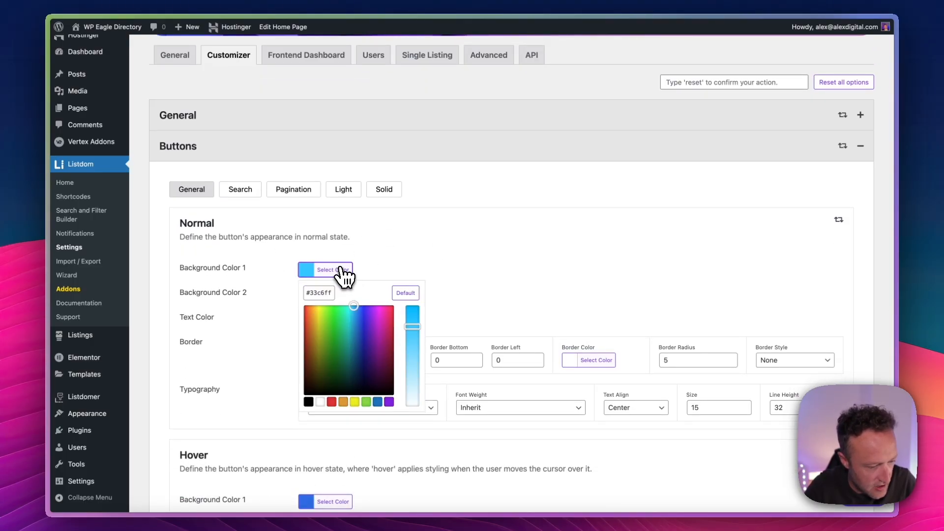
click(314, 317)
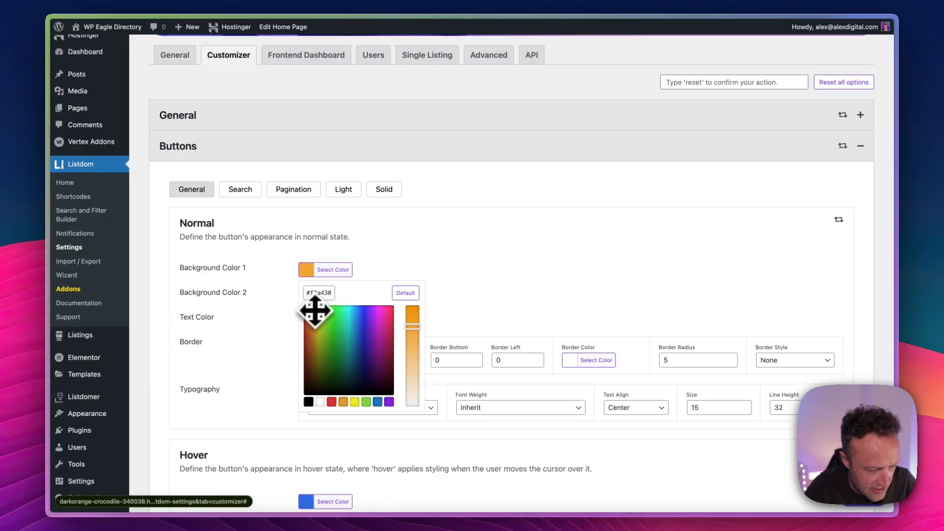
click(432, 226)
Review the General button's hover styling and the Customizer's general input styling for forms
scroll(433, 230, down, 5)
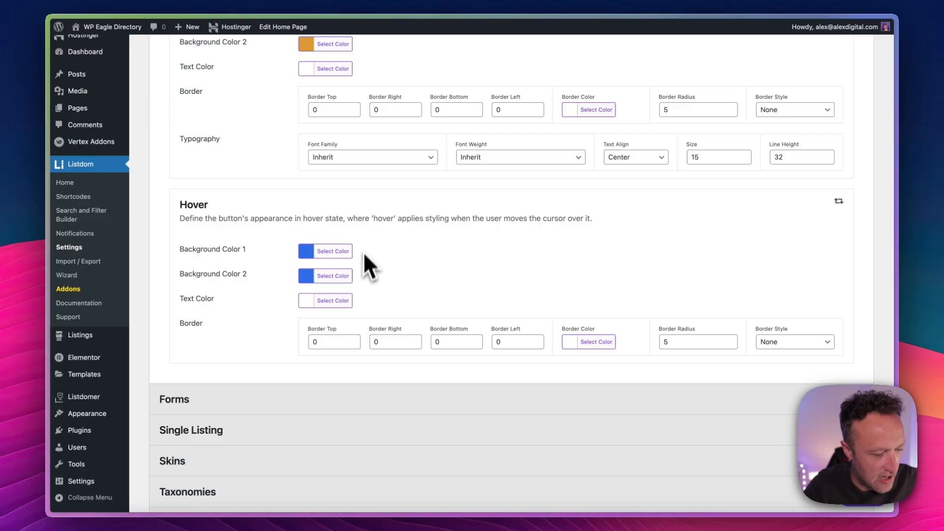
scroll(365, 264, up, 1)
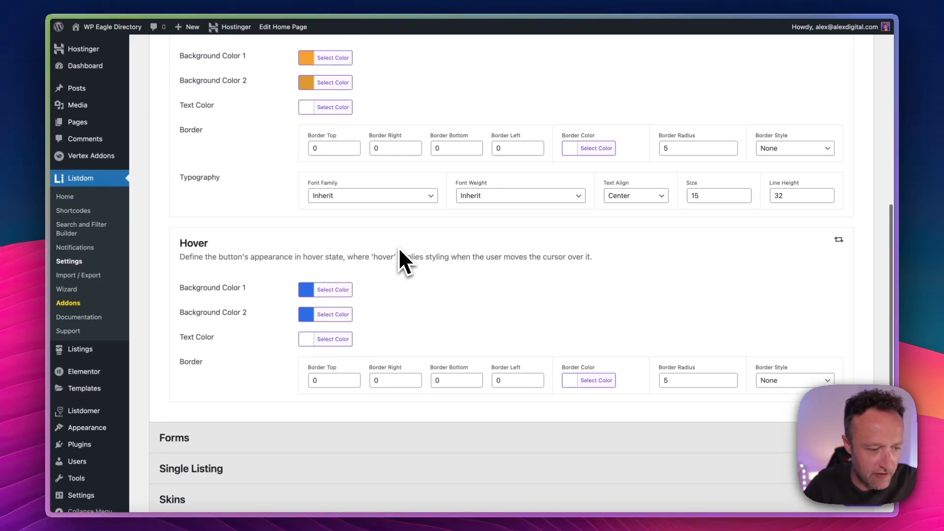
scroll(401, 259, down, 3)
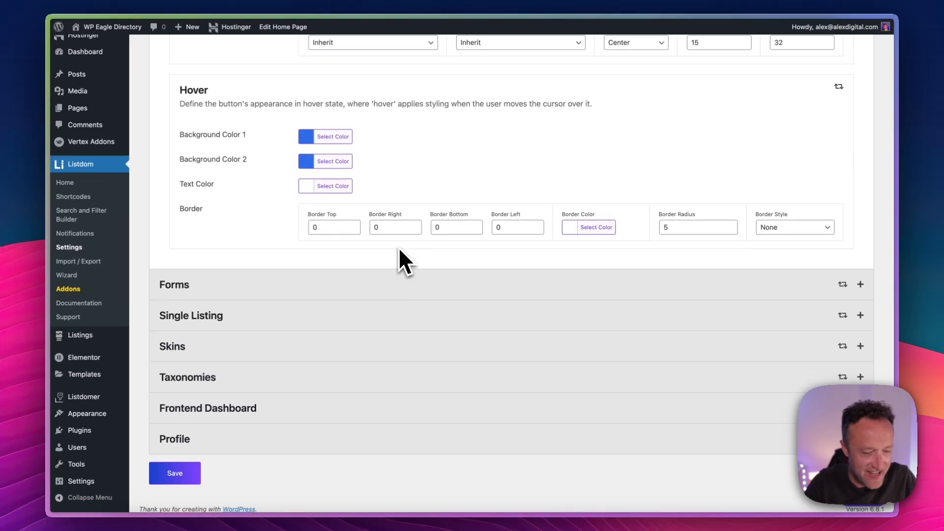
click(418, 290)
scroll(417, 290, down, 4)
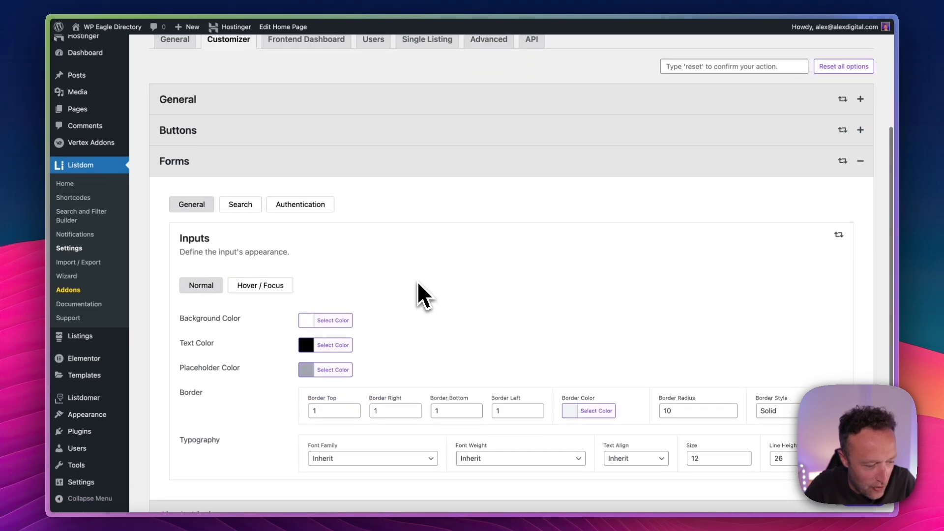
scroll(472, 221, down, 3)
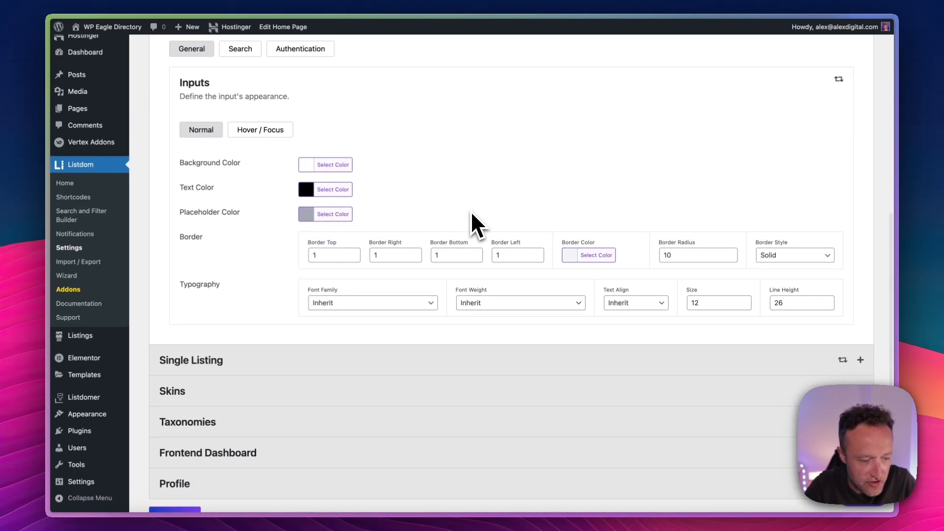
scroll(526, 283, down, 1)
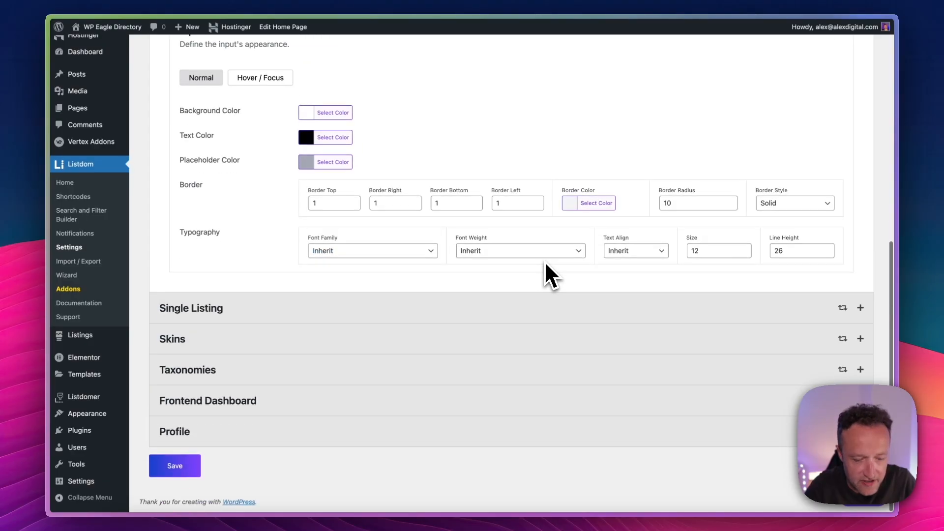
Look over the Customizer's Single Listing feature icon colors and the Masonry tab styling under Skins
click(512, 317)
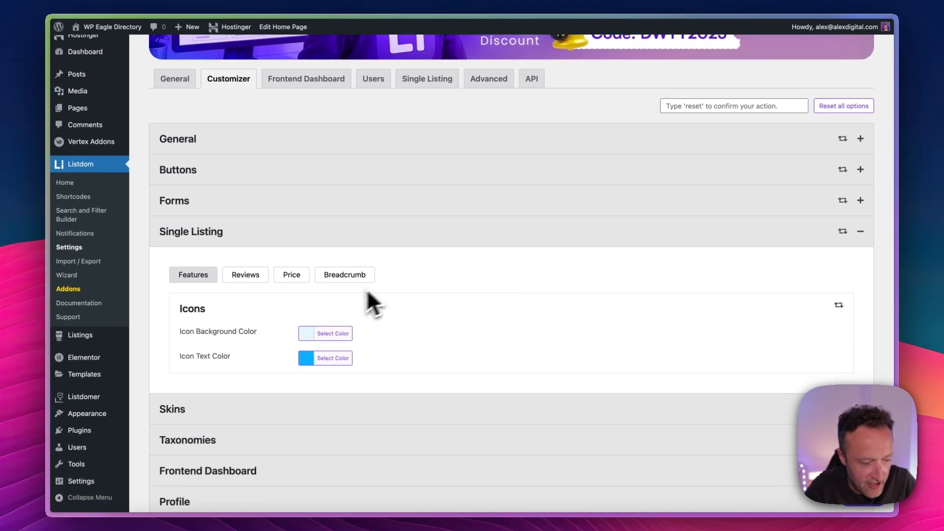
scroll(383, 295, down, 1)
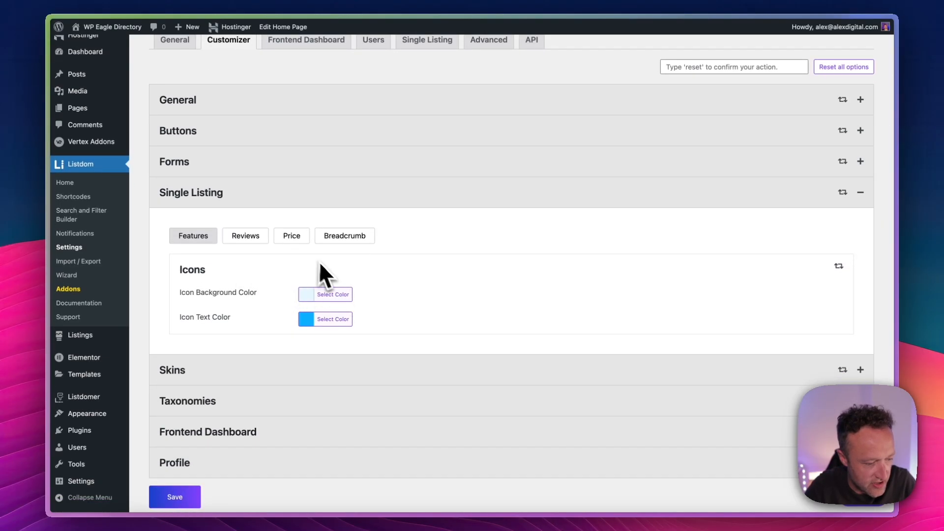
scroll(383, 285, down, 1)
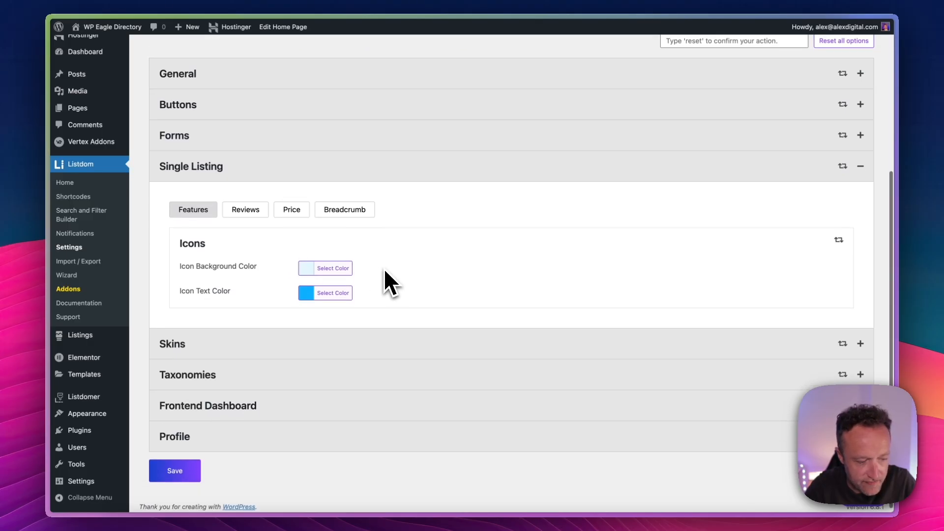
scroll(394, 236, down, 1)
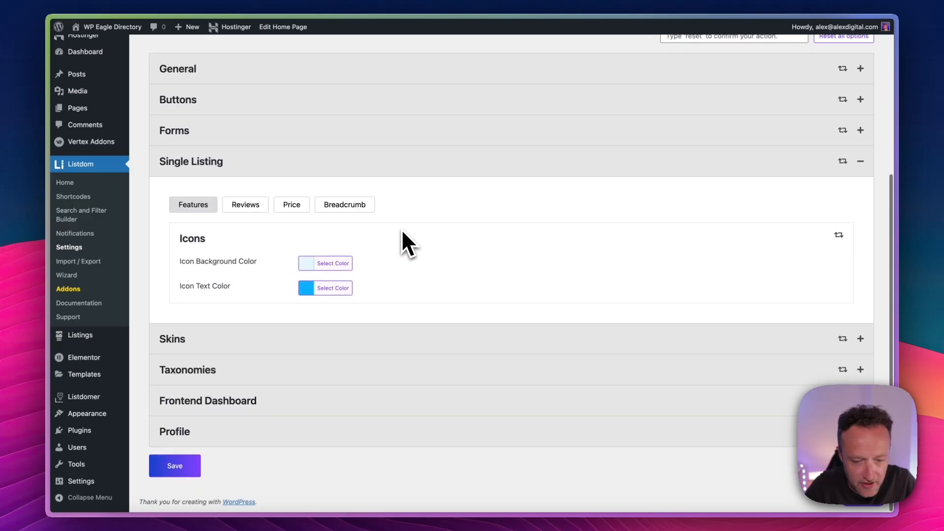
click(434, 344)
scroll(447, 320, down, 2)
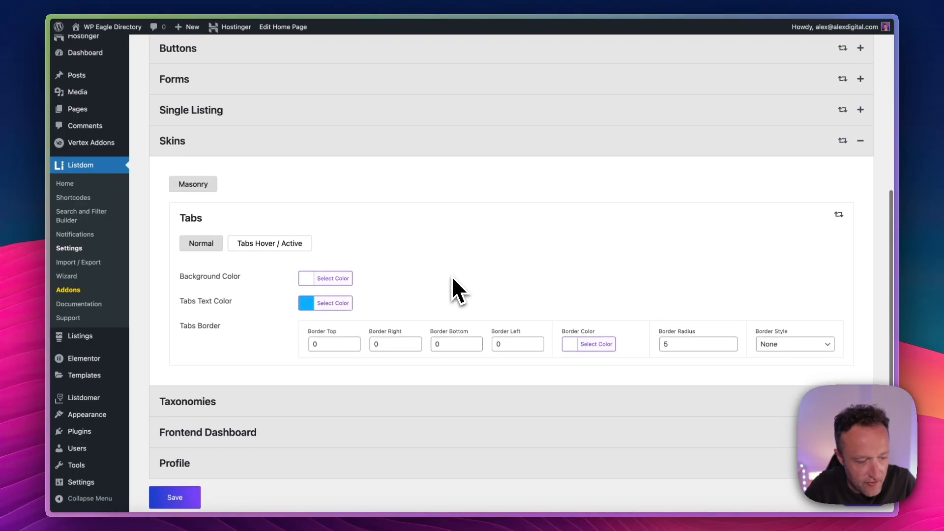
Examine the Customizer's Taxonomies styling, including the Terms Widgets colors, borders, padding and typography
click(329, 372)
scroll(408, 296, down, 8)
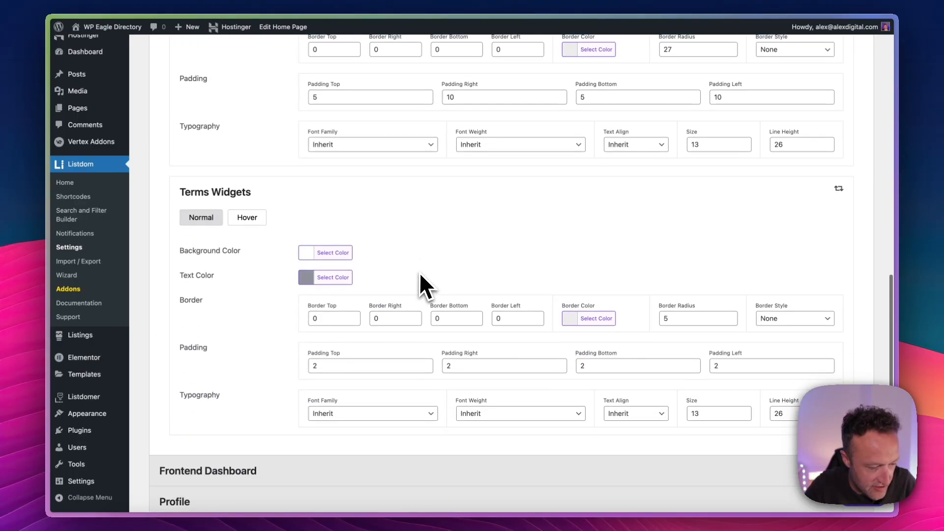
scroll(420, 273, down, 1)
scroll(420, 273, up, 1)
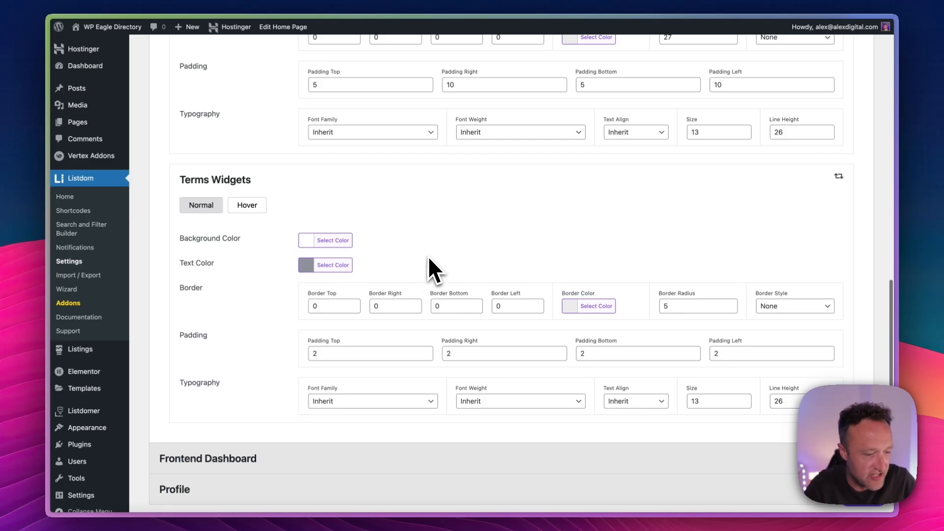
scroll(428, 256, up, 6)
scroll(429, 249, down, 7)
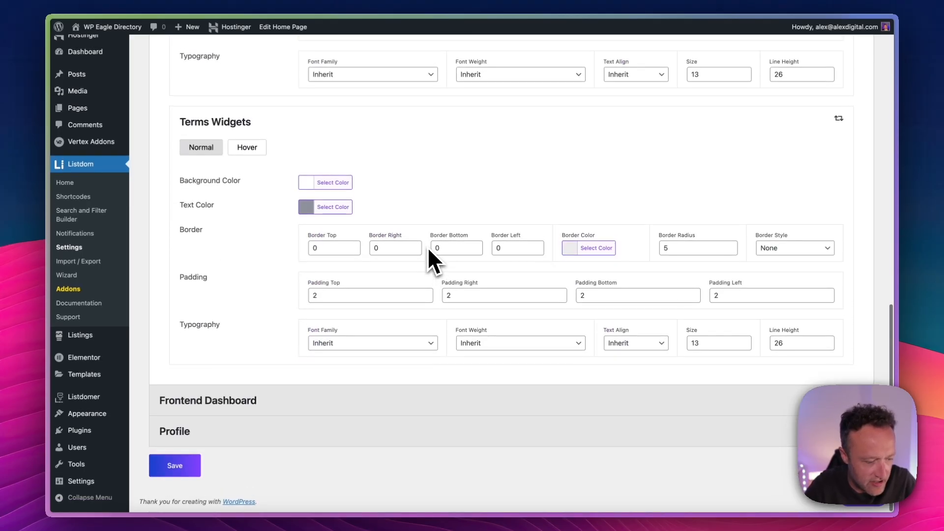
Examine the Customizer's Frontend Dashboard menu styling for the normal and hover/focus states
click(320, 398)
scroll(343, 350, down, 5)
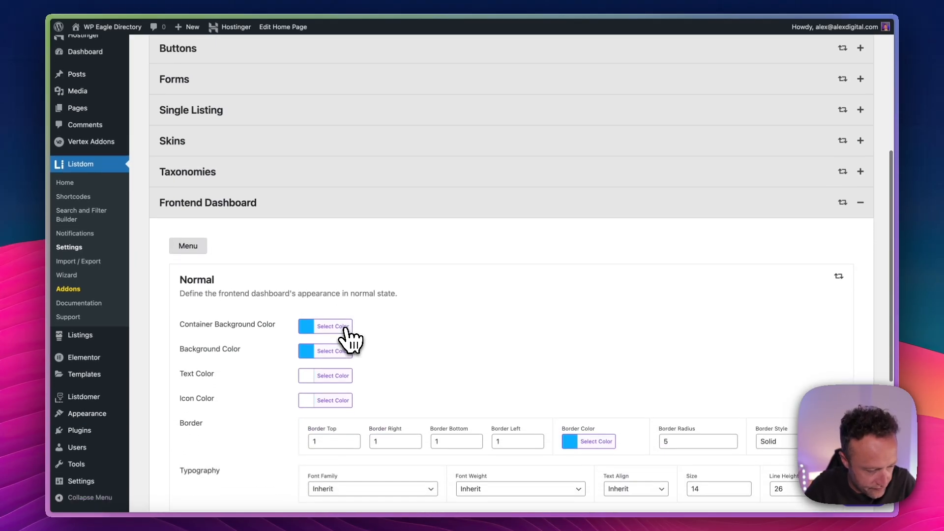
scroll(347, 340, down, 3)
scroll(456, 221, down, 1)
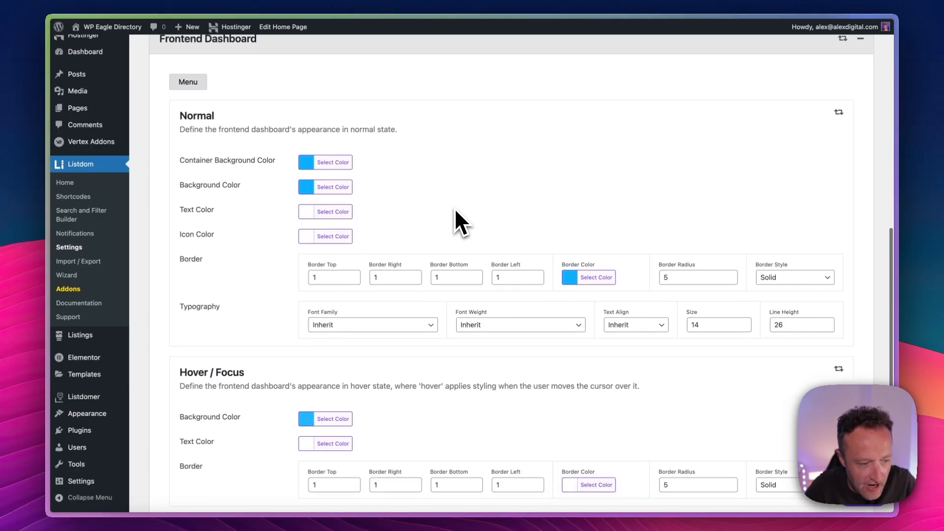
scroll(455, 212, down, 3)
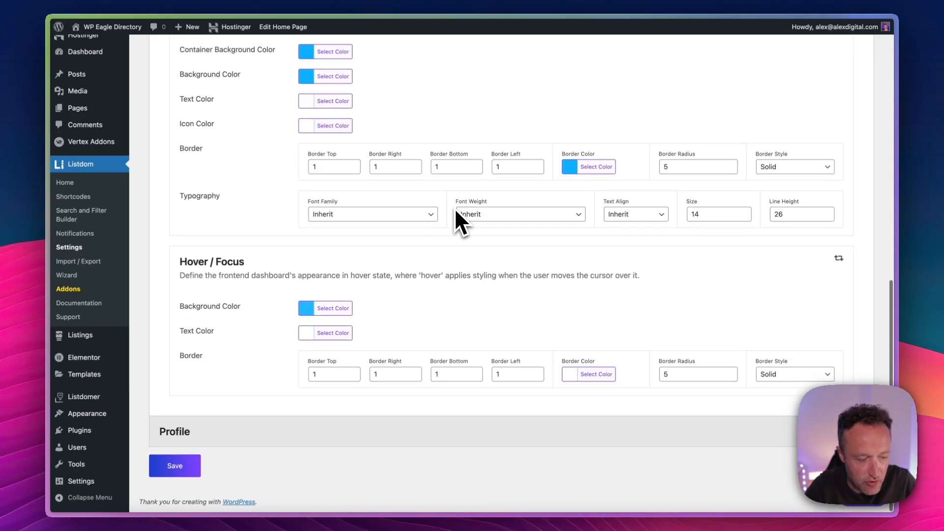
Look over the Customizer's Profile section and content styling, and save the Customizer settings
click(322, 435)
scroll(364, 364, down, 4)
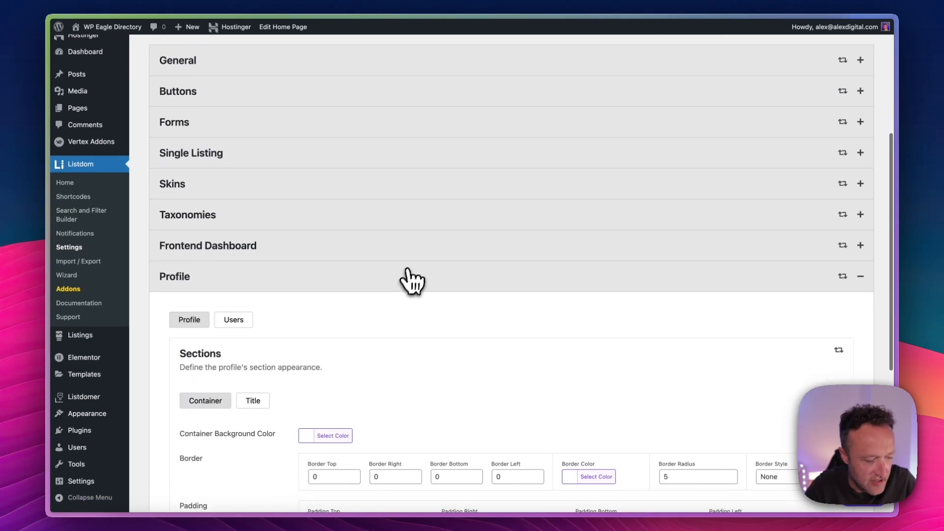
scroll(412, 281, down, 3)
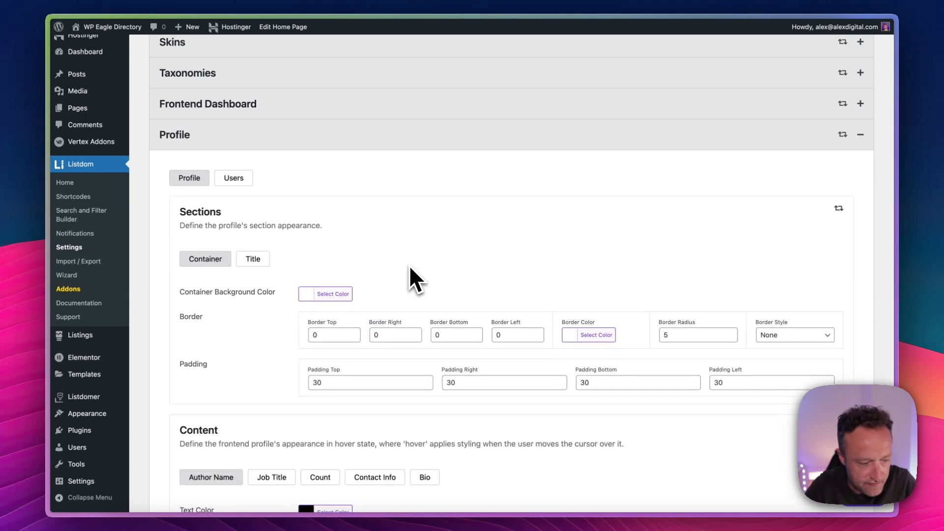
scroll(415, 280, down, 3)
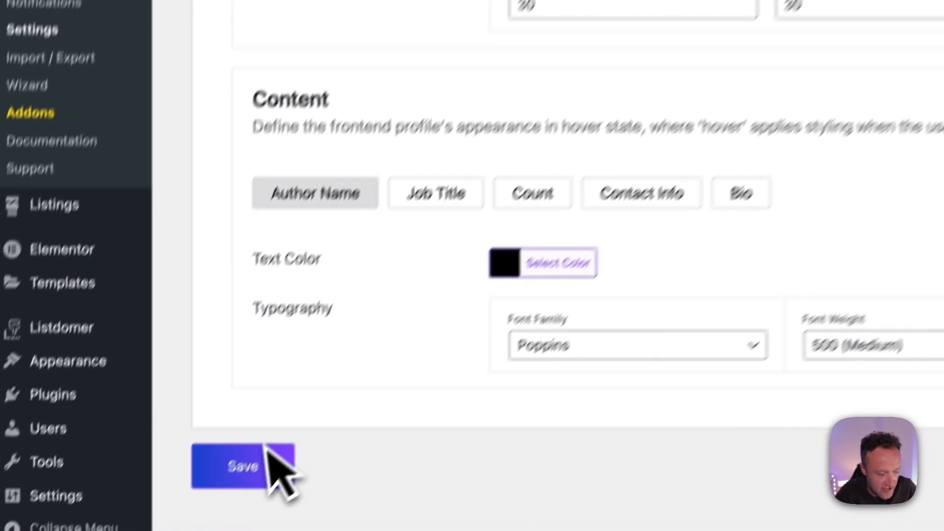
click(178, 466)
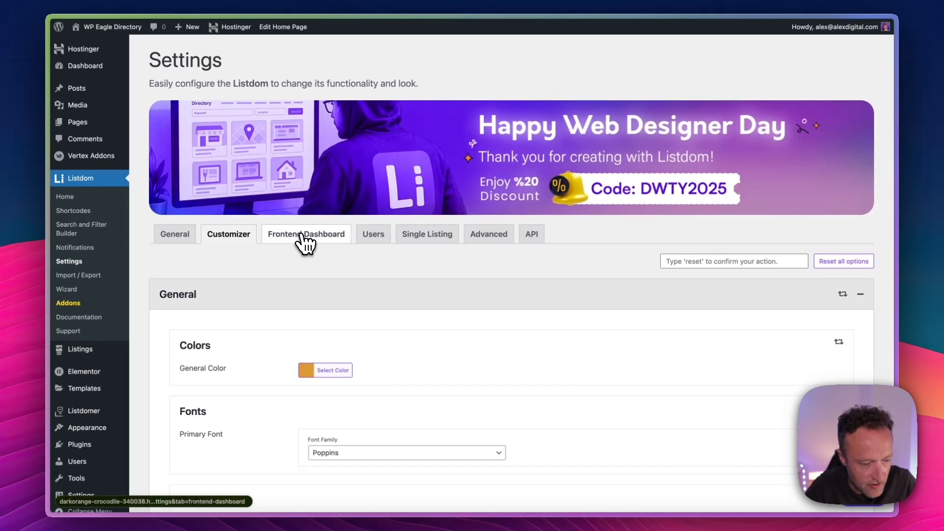
Open the Frontend Dashboard settings and view the available Dashboard Page choices, keeping Manage Listings selected
click(305, 236)
scroll(469, 290, down, 1)
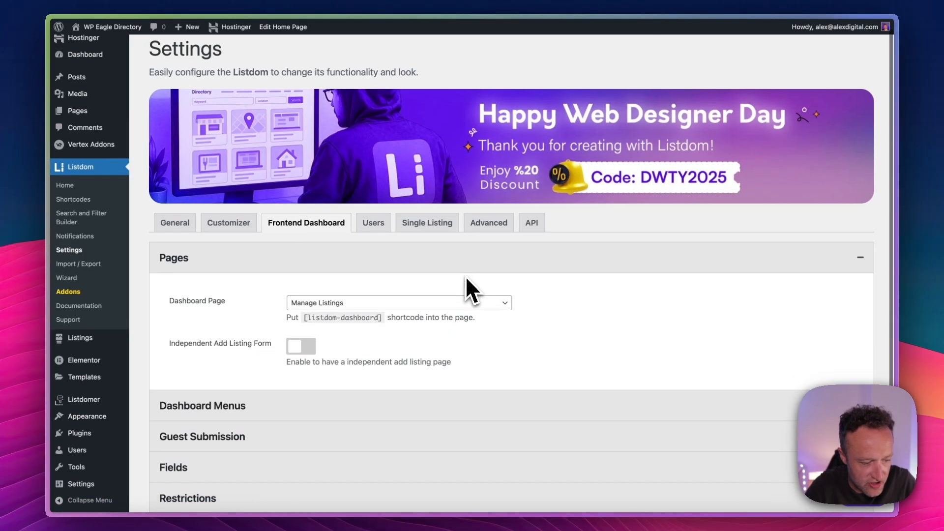
scroll(466, 279, down, 1)
click(461, 294)
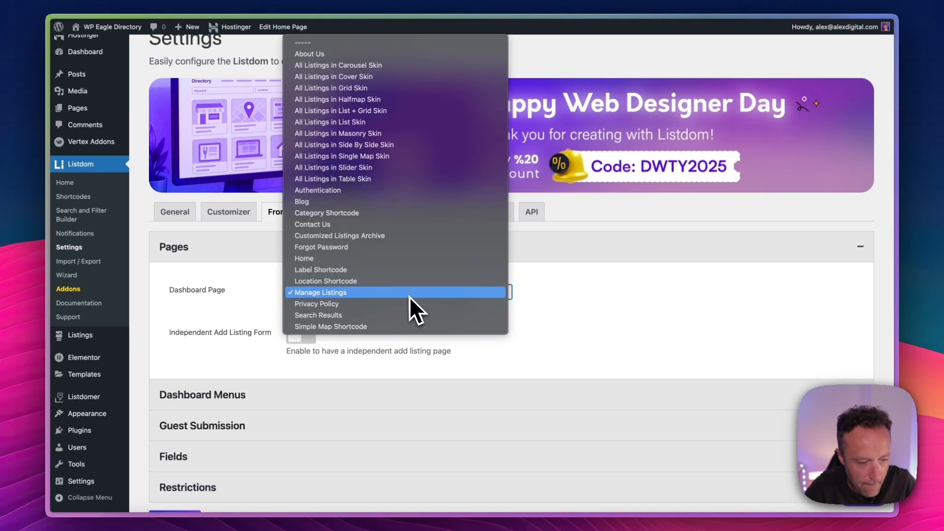
click(629, 296)
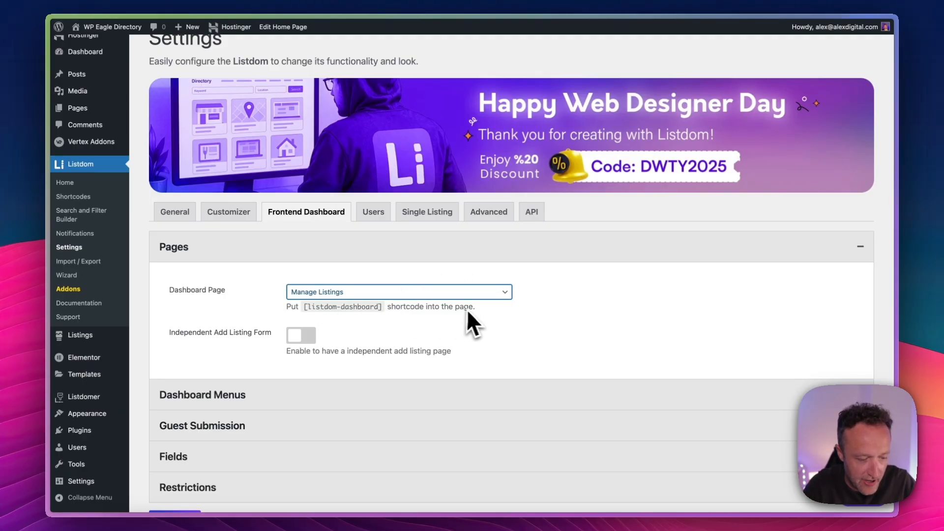
Highlight the [listdom-dashboard] shortcode given for the Dashboard Page
drag(382, 307, 361, 307)
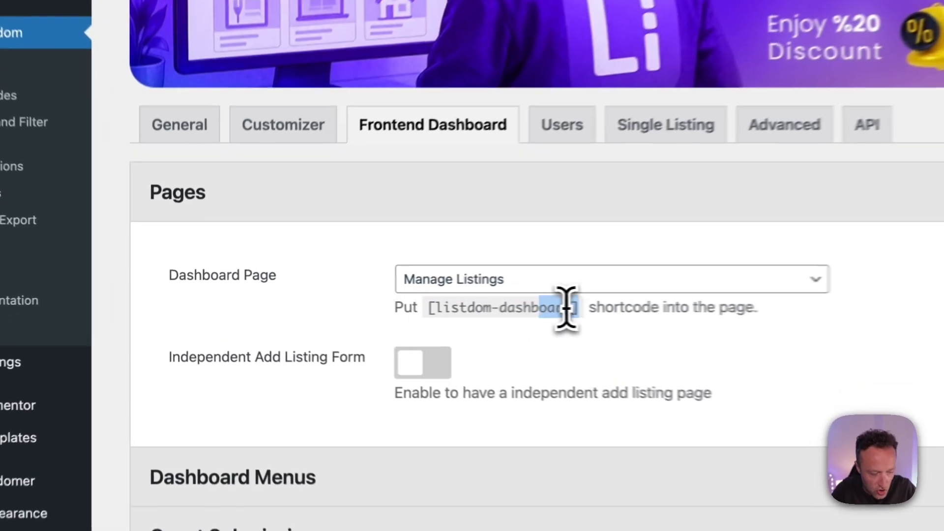
drag(566, 309, 405, 309)
click(530, 345)
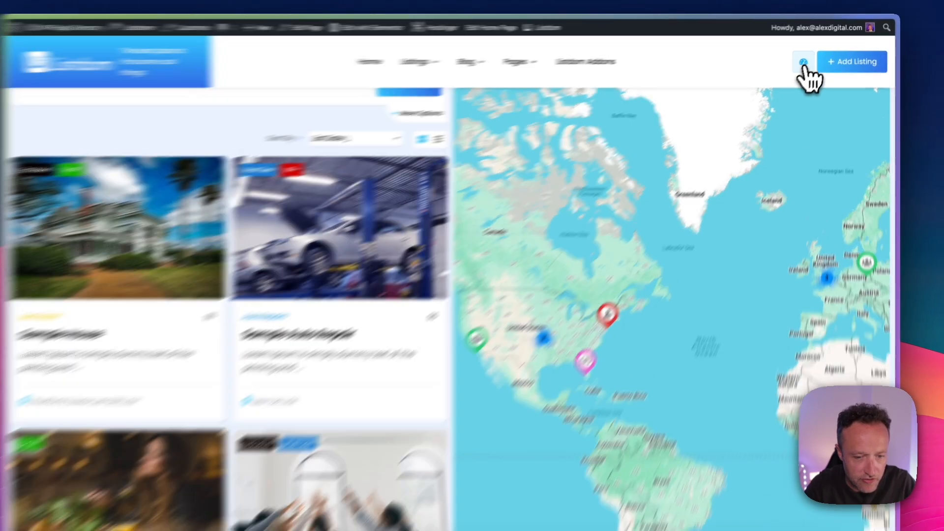
Open the directory site's frontend dashboard and examine the Manage Listings page's address and its sample listings
click(803, 62)
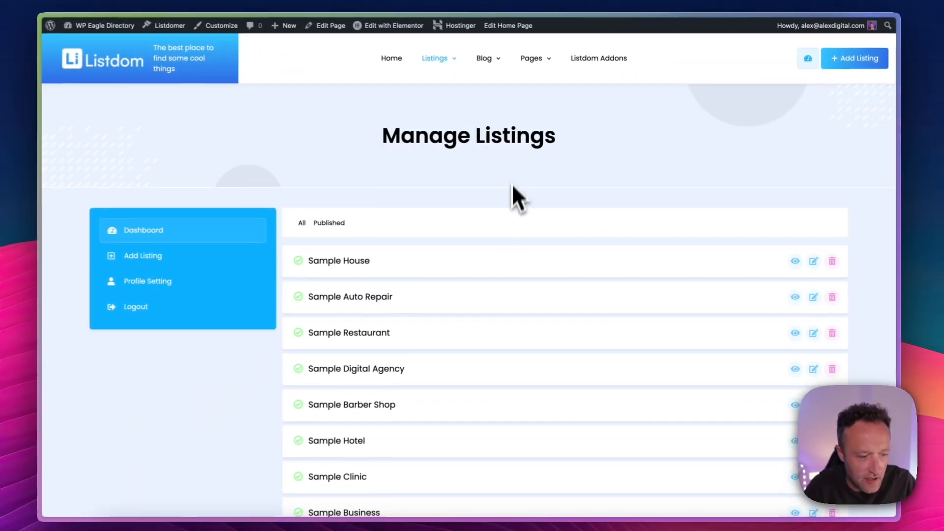
mouse_move(50, 79)
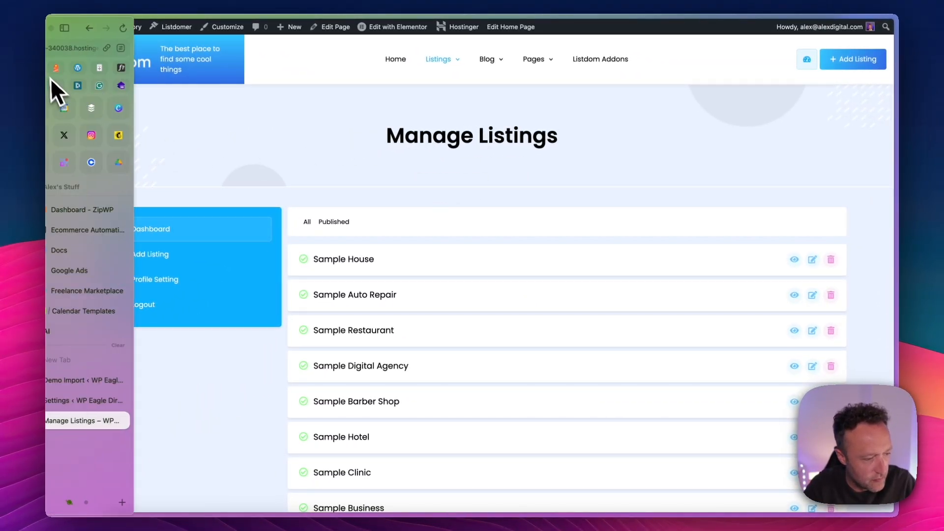
click(93, 48)
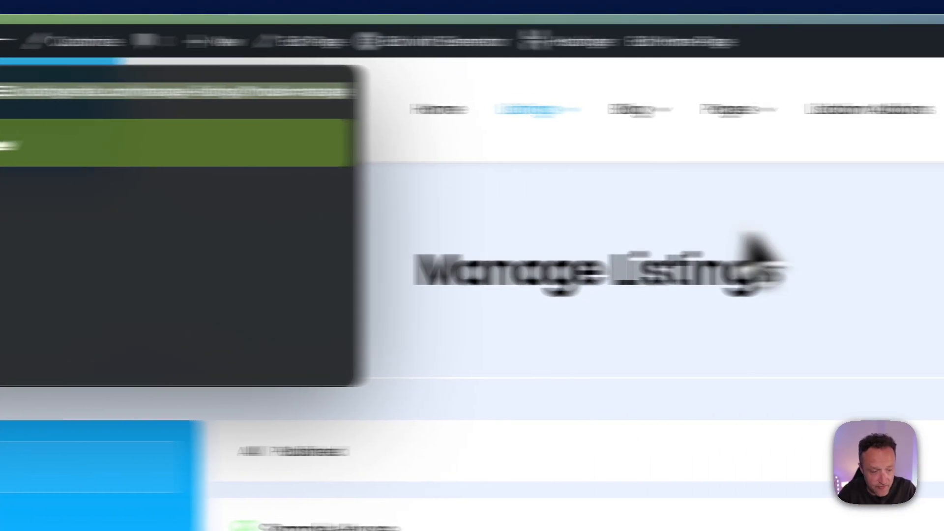
click(743, 233)
scroll(631, 223, down, 3)
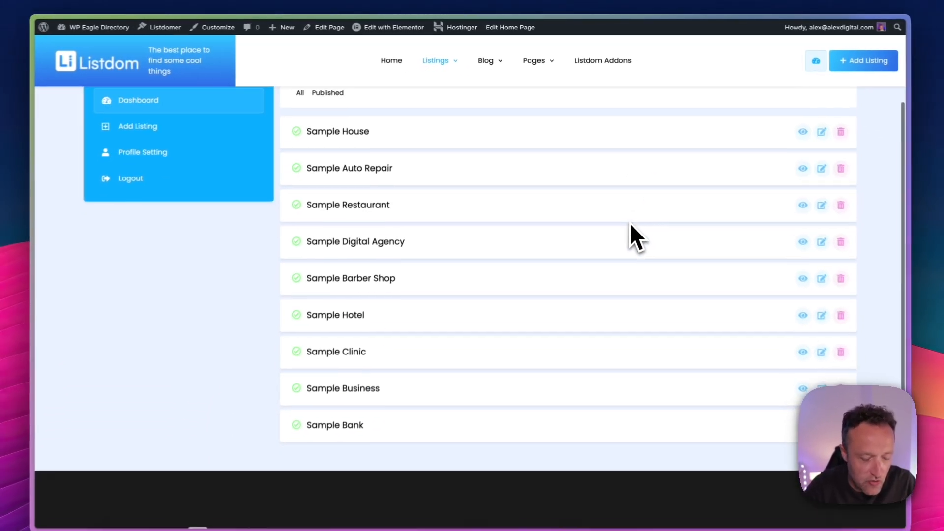
Look over the Manage Listings entries, open the frontend Add Listing form and examine its description, excerpt, category, location and address fields
scroll(627, 221, up, 3)
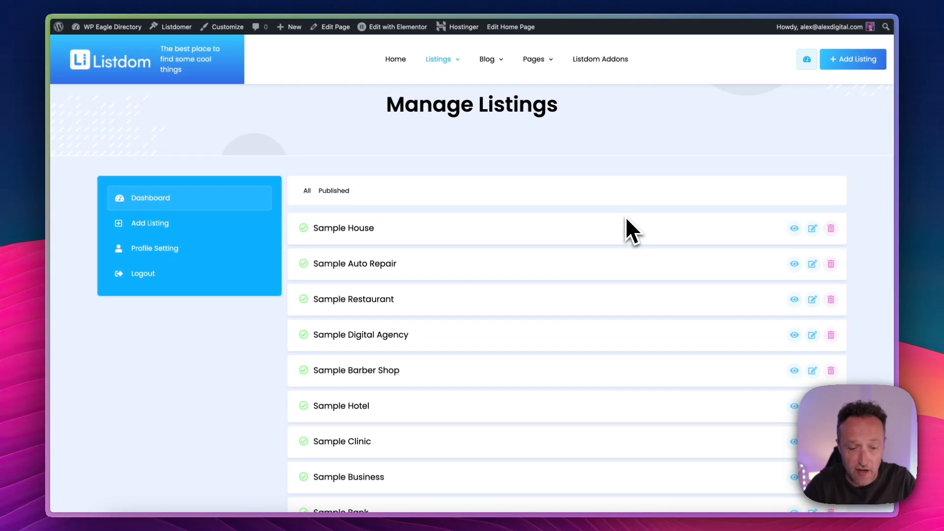
scroll(625, 216, up, 1)
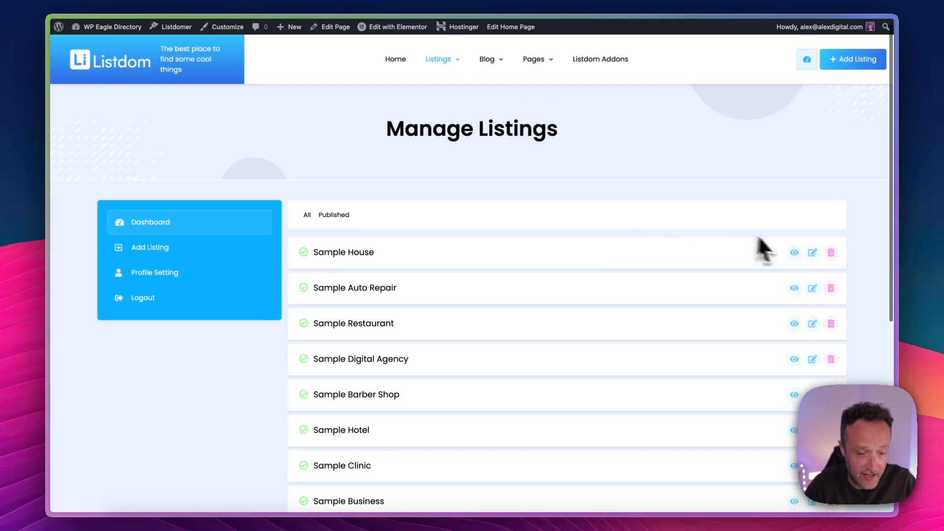
scroll(614, 242, down, 1)
scroll(611, 237, up, 1)
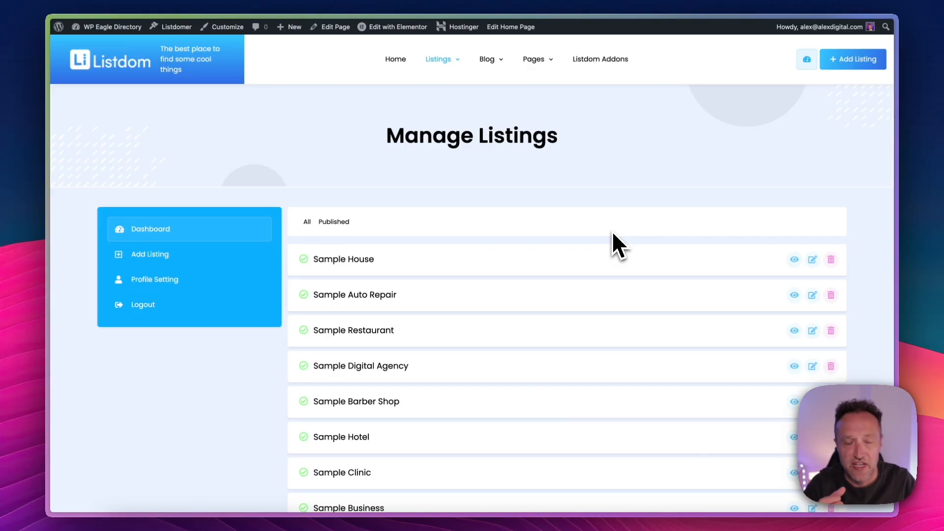
click(847, 71)
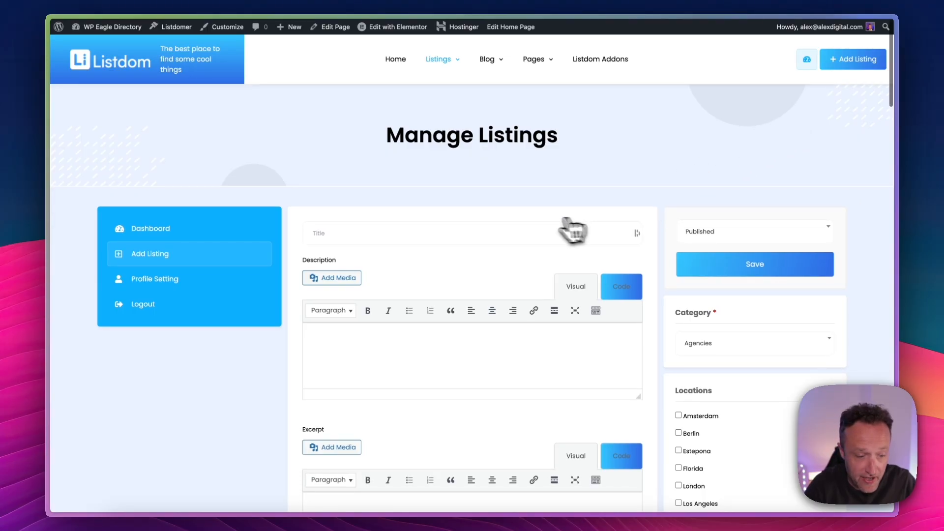
scroll(546, 210, down, 3)
scroll(544, 208, up, 3)
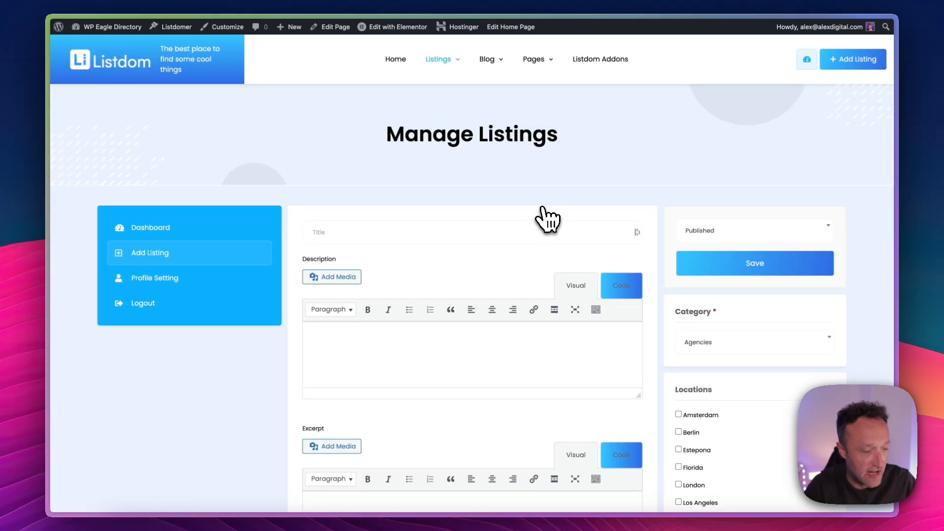
scroll(520, 169, down, 3)
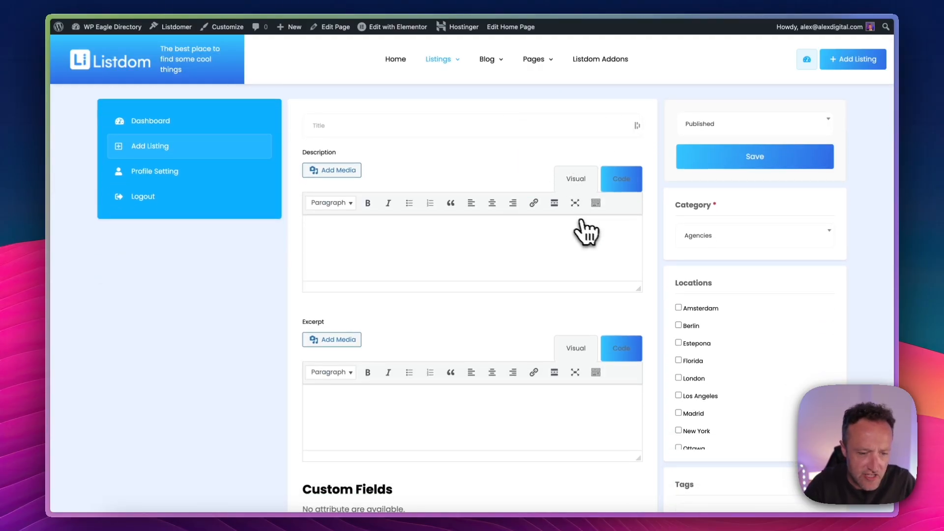
scroll(586, 241, down, 5)
scroll(589, 249, up, 5)
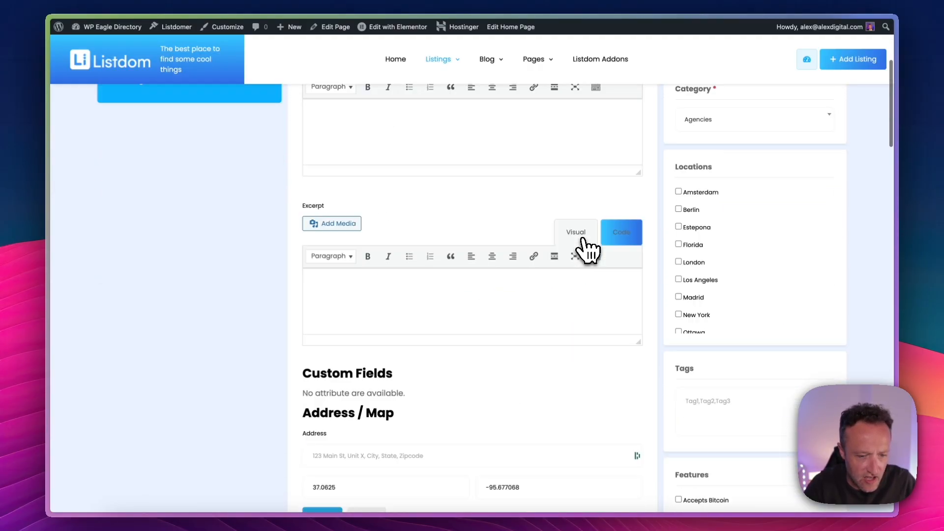
scroll(587, 251, up, 5)
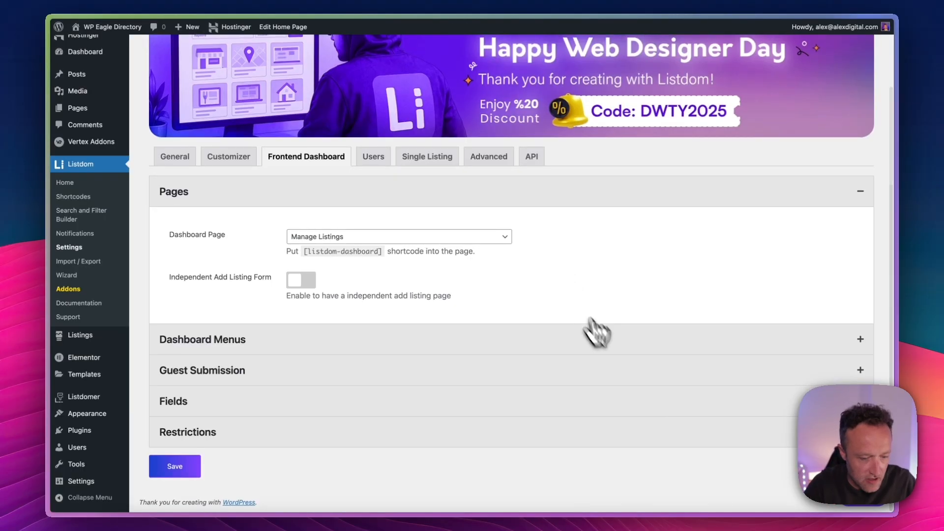
Review the Dashboard Menus, Guest Submission and Fields sections of the Frontend Dashboard settings, including the required fields
click(592, 332)
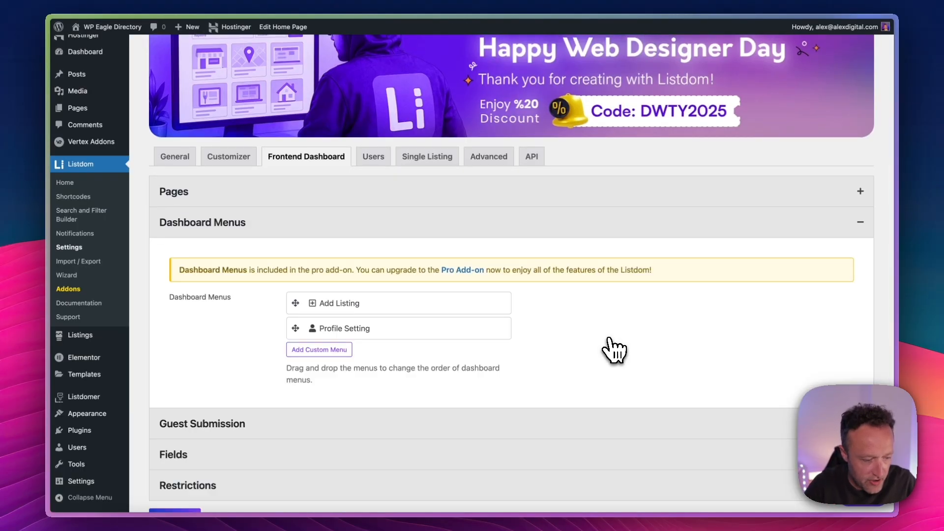
scroll(615, 325, down, 1)
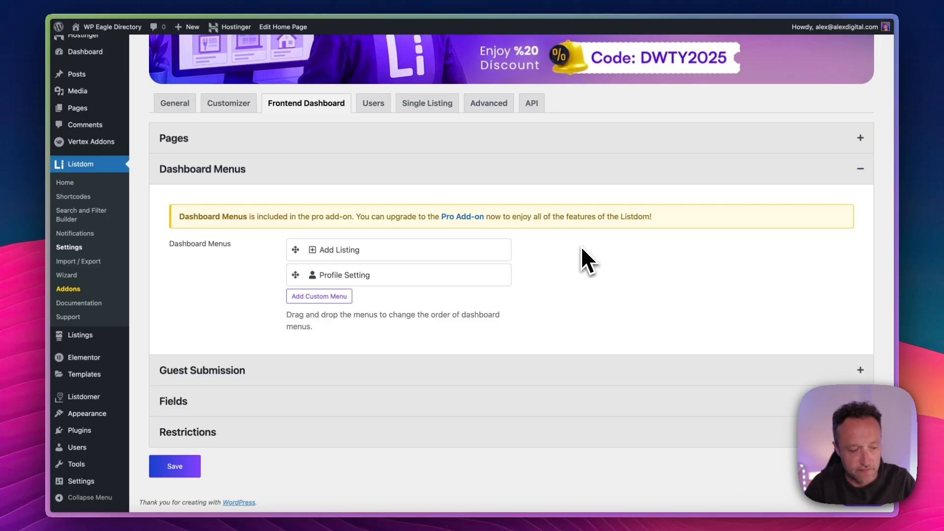
click(556, 369)
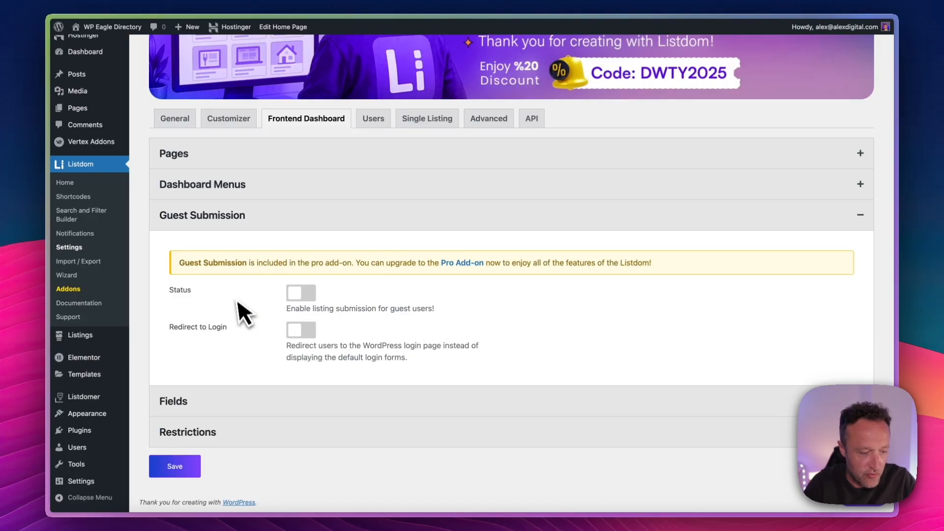
click(589, 414)
scroll(628, 295, down, 2)
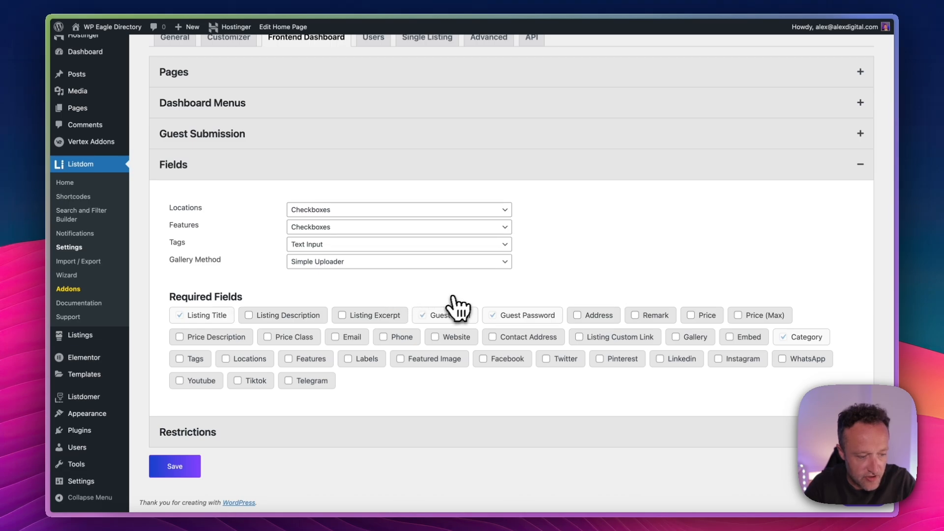
click(419, 316)
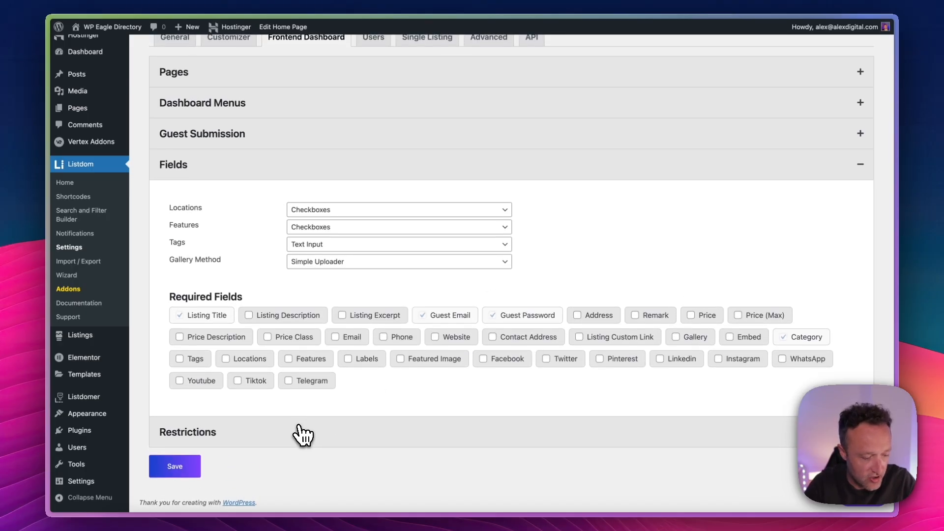
Look over the Restrictions limits and module access options, and save the Frontend Dashboard settings
click(302, 433)
scroll(430, 281, down, 5)
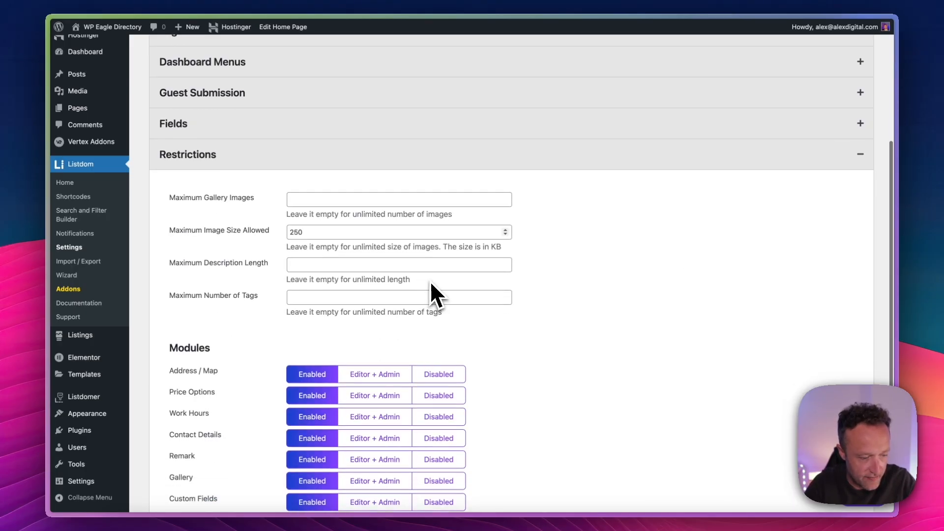
scroll(430, 281, down, 3)
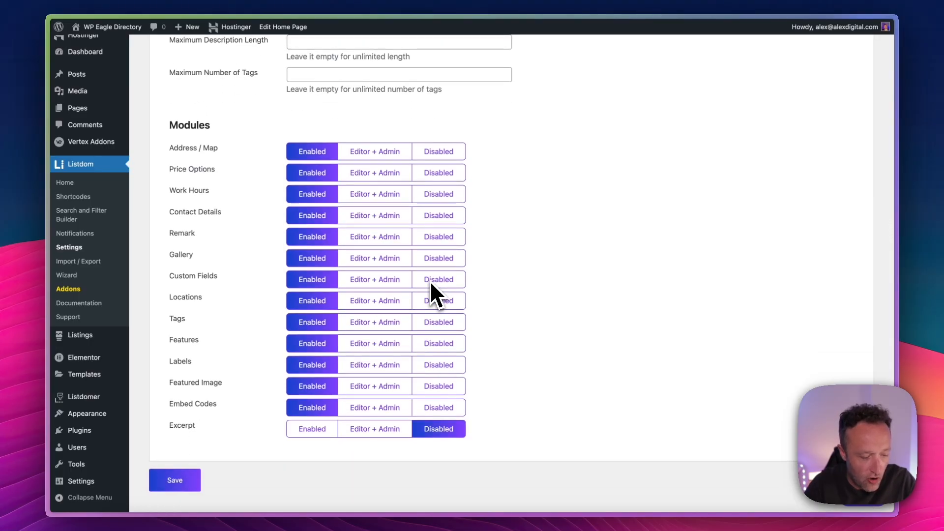
scroll(430, 281, up, 1)
scroll(430, 282, down, 2)
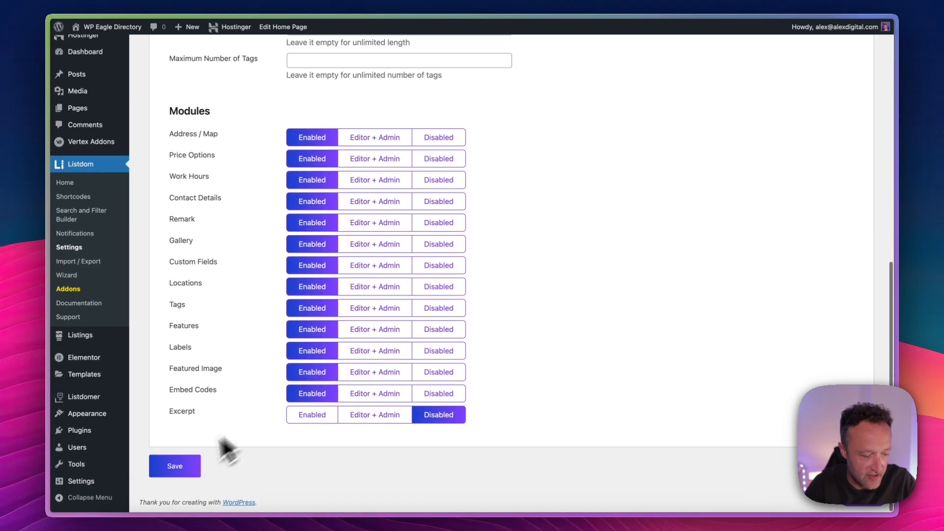
click(189, 468)
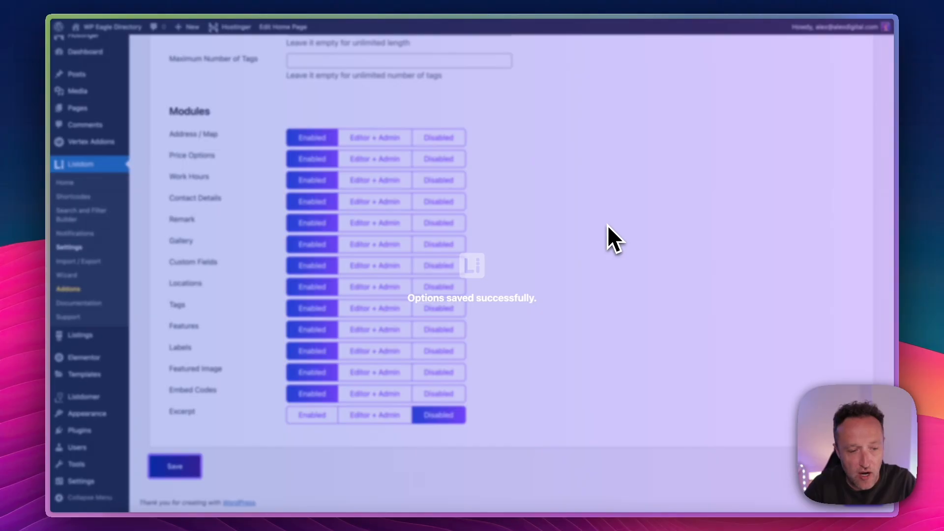
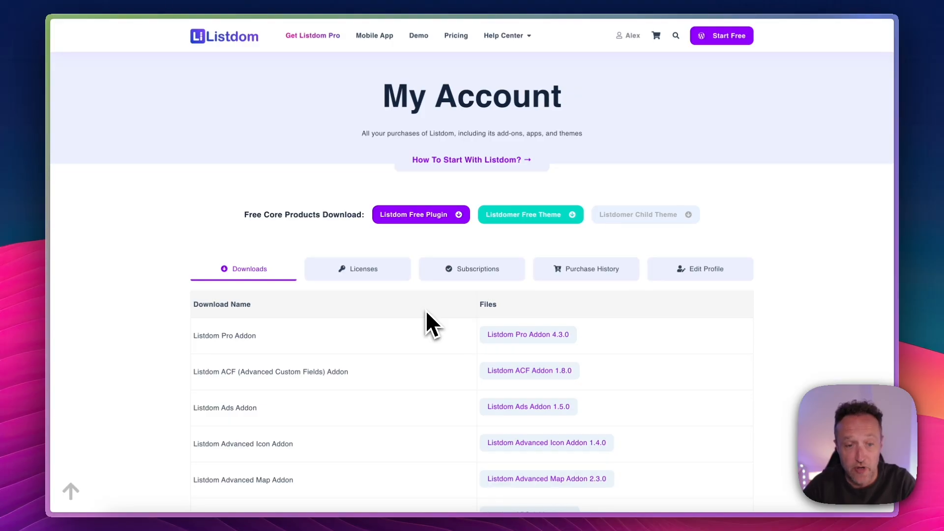
Browse the addon downloads in the Listdom website account and download Listdom Pro Addon 4.3.0 to the Full Tutorial folder
scroll(427, 313, down, 13)
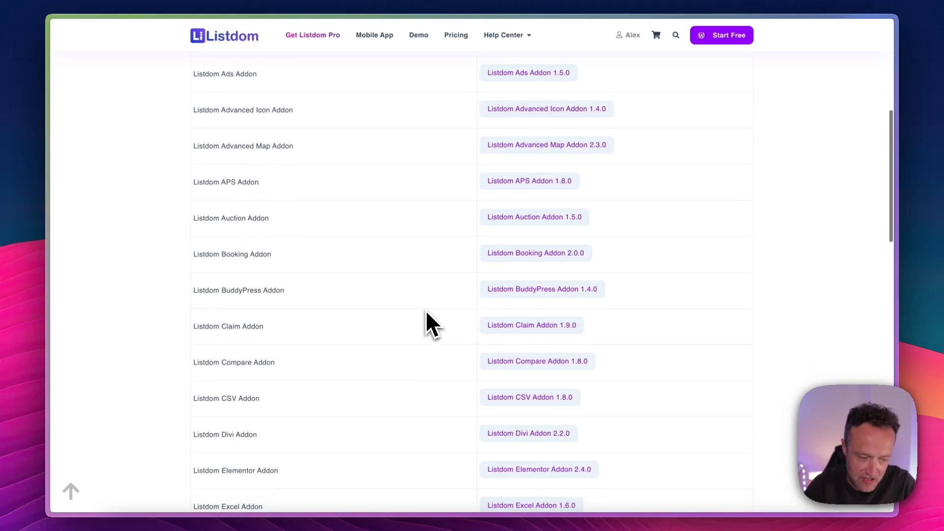
scroll(426, 312, up, 15)
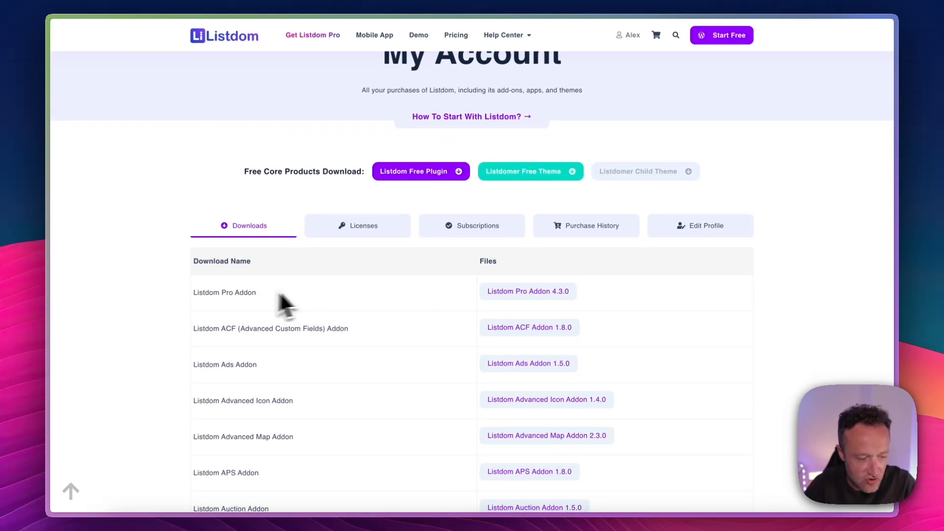
click(552, 292)
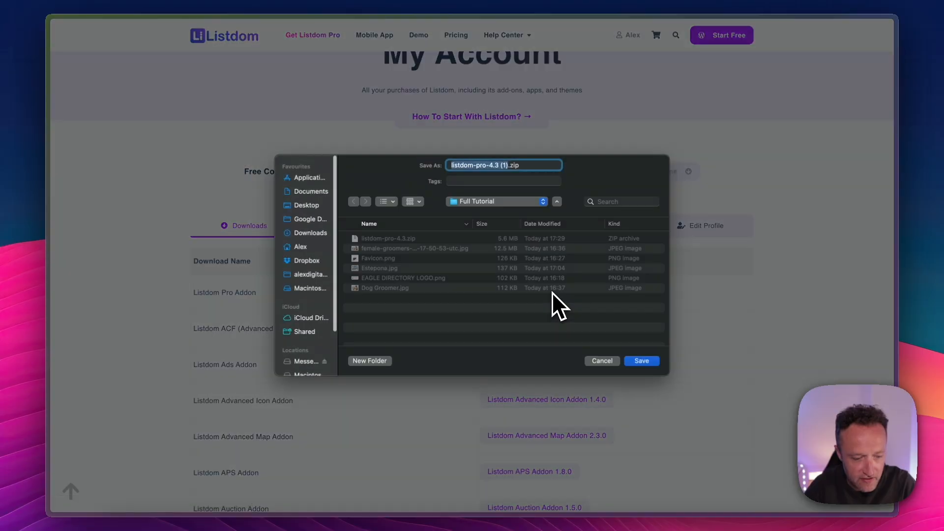
click(640, 362)
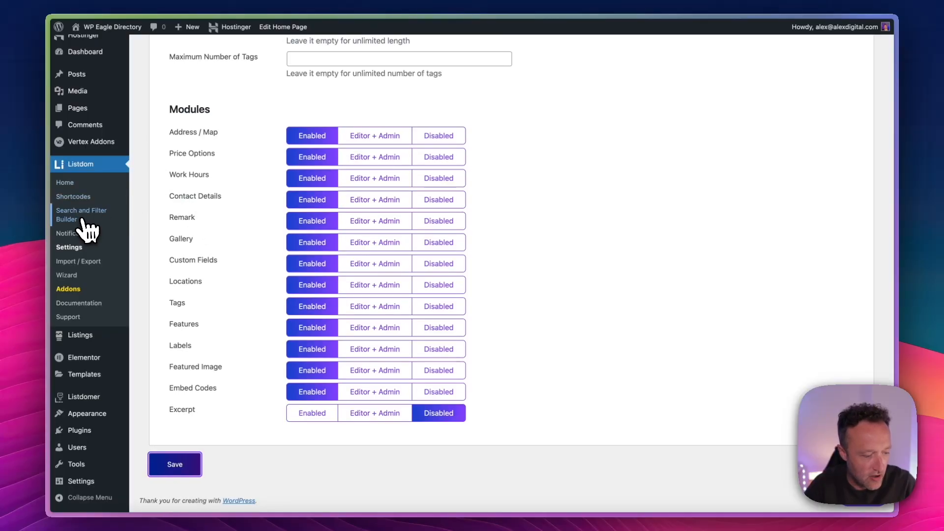
Upload listdom-pro-4.3.zip as a new plugin in the WordPress admin, install it and activate it
mouse_move(81, 431)
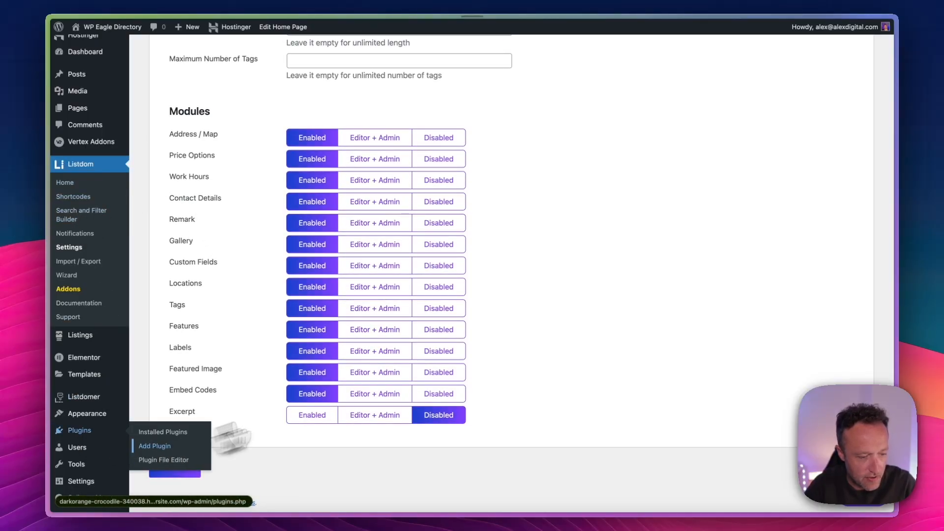
click(162, 446)
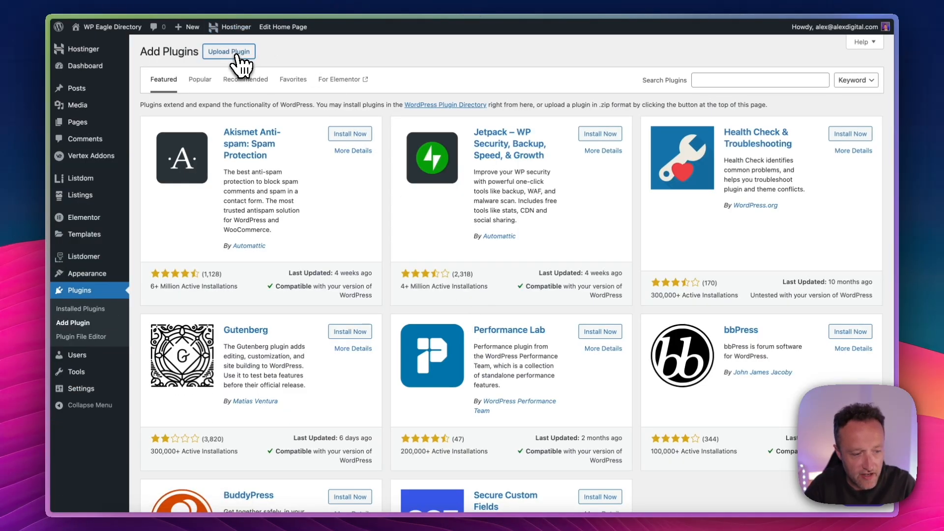
click(236, 53)
click(433, 142)
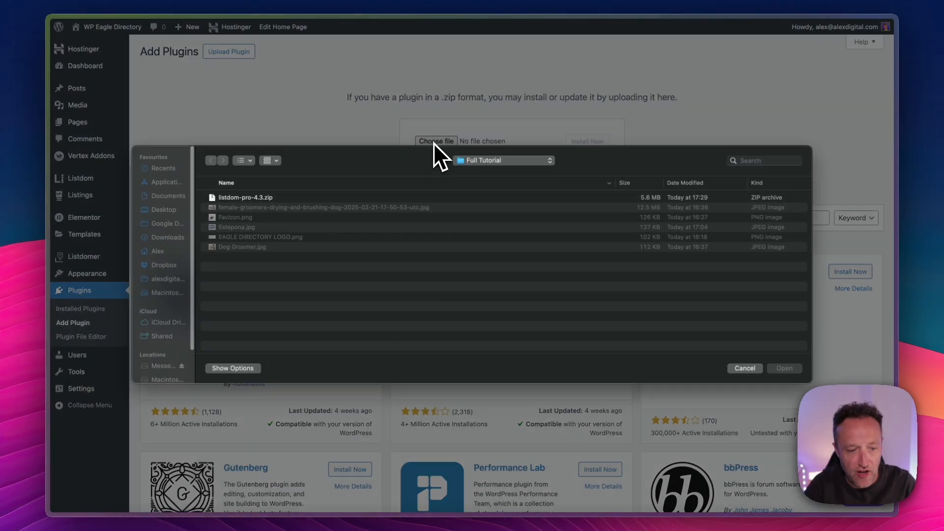
click(245, 198)
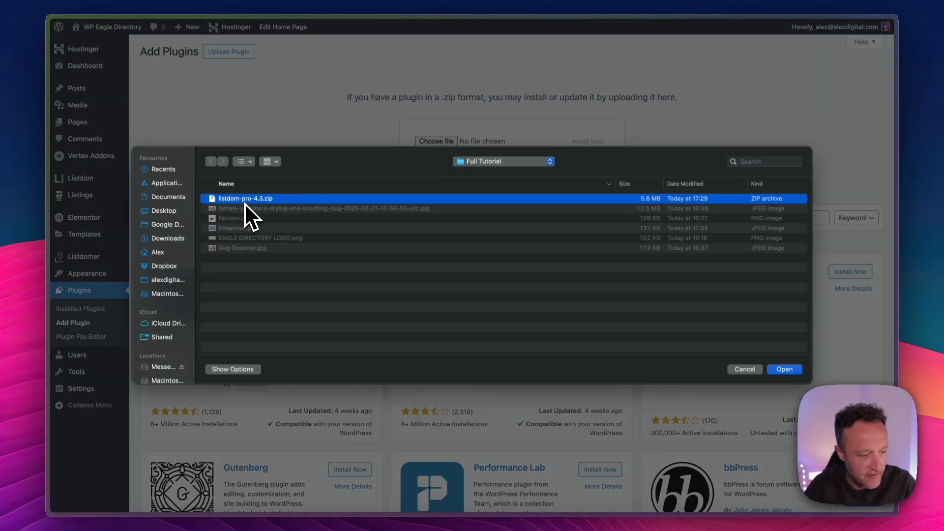
click(796, 370)
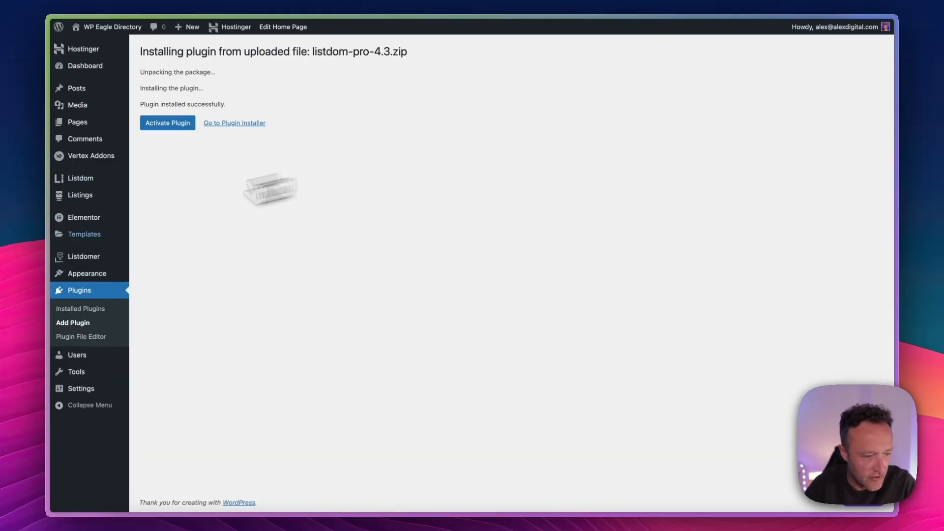
click(166, 125)
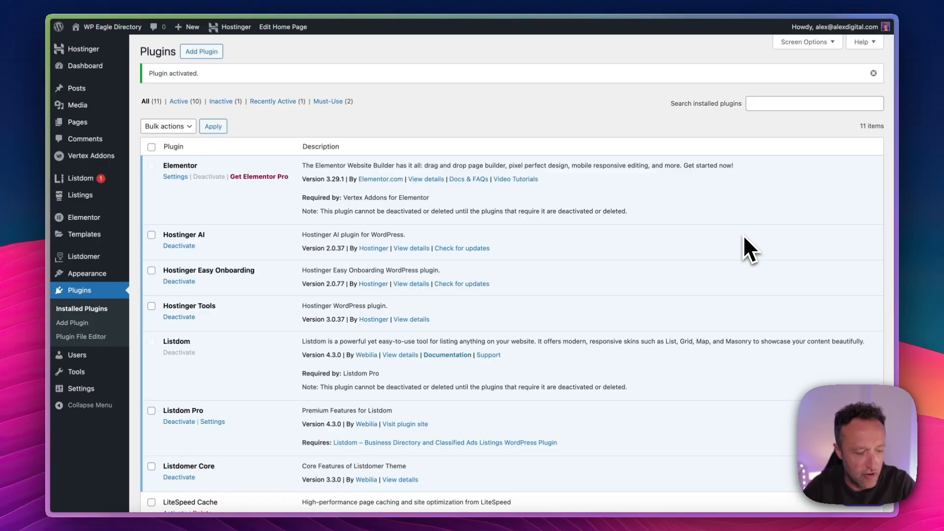
Go to the Listdom home page and expand the Listdom Pro entry under License Activation
mouse_move(76, 184)
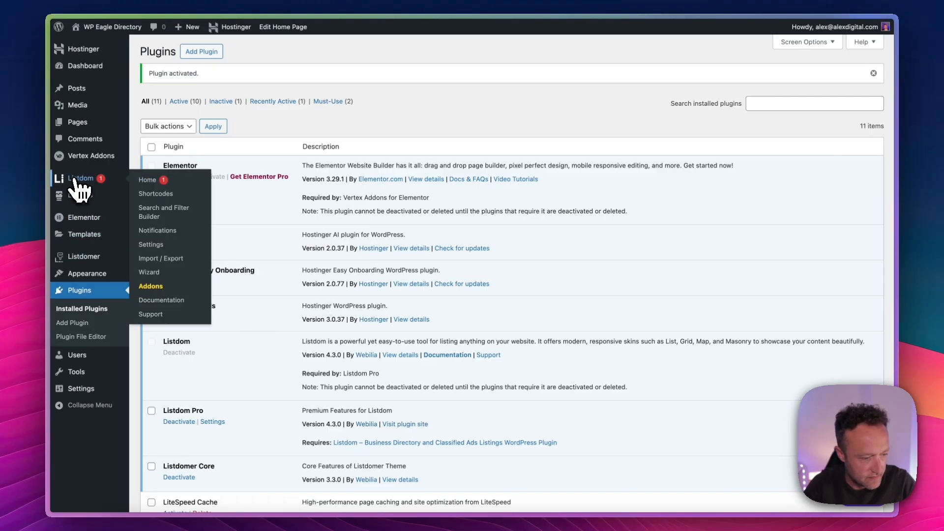
click(149, 181)
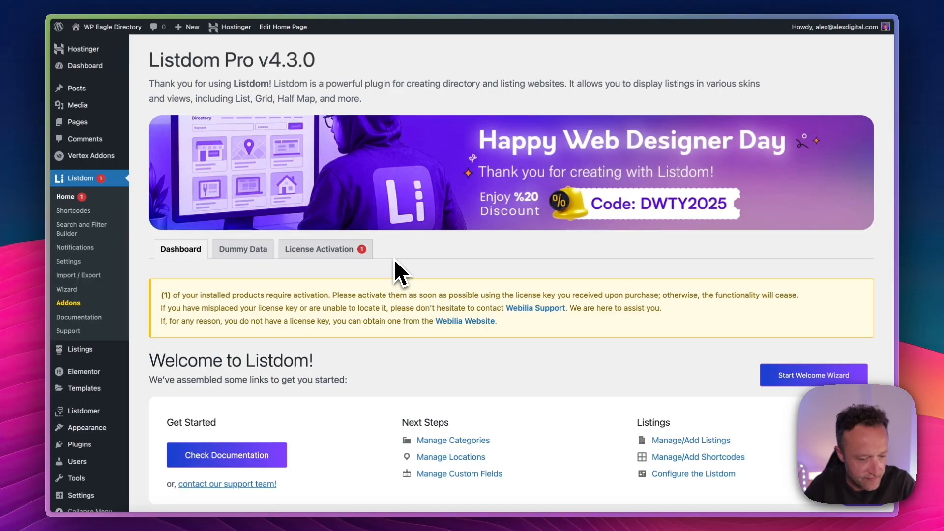
click(368, 249)
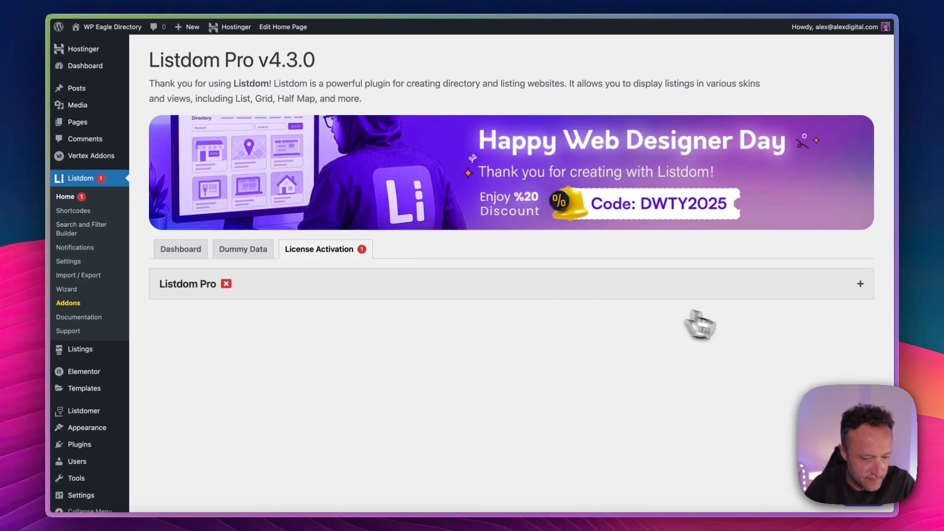
click(861, 285)
scroll(547, 288, down, 1)
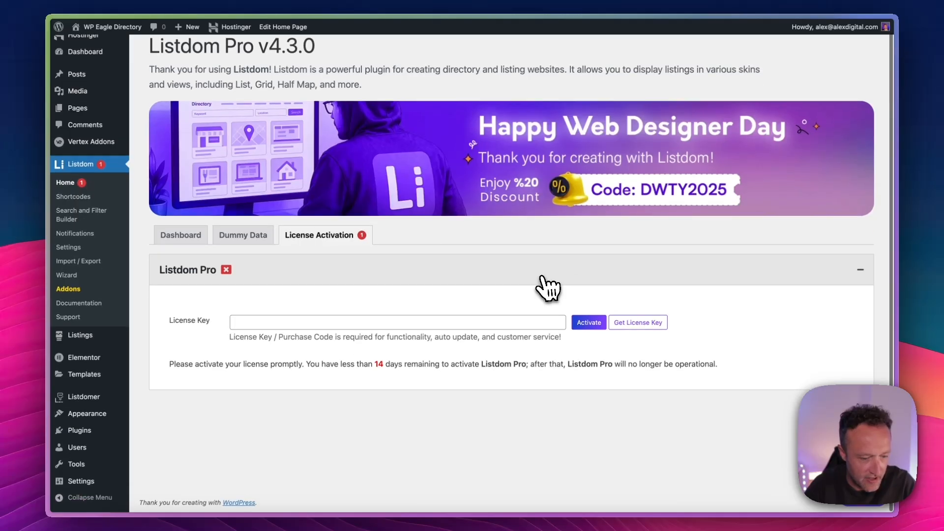
Get the Listdom Pro license key from the Listdom account's licenses, paste it into the License Key field and activate the license
click(415, 323)
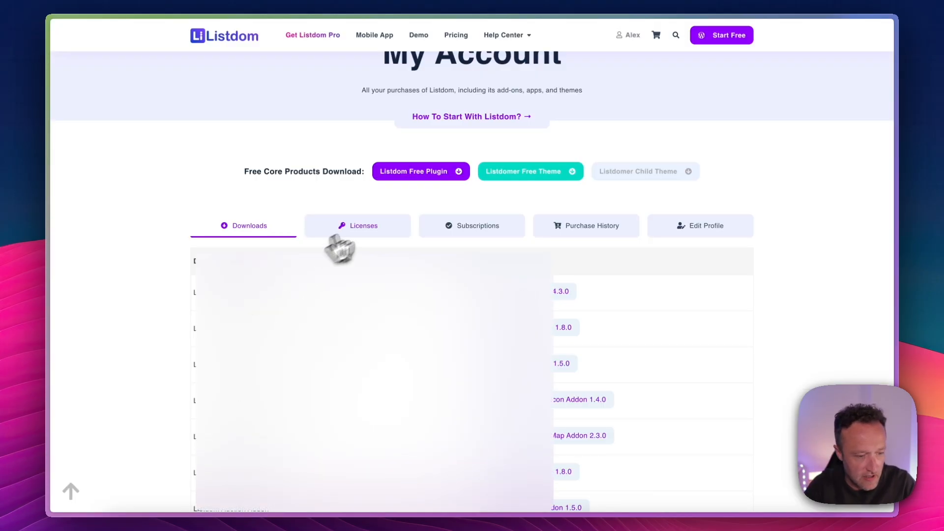
click(369, 228)
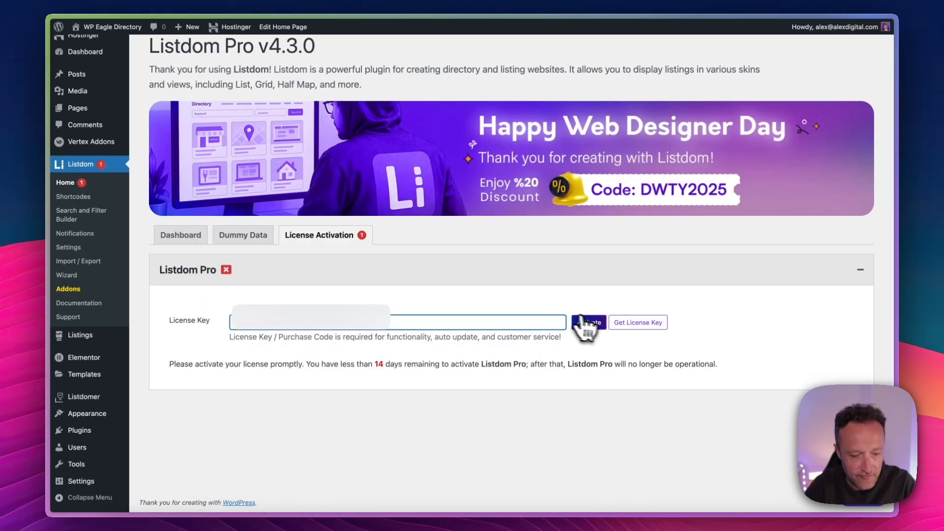
click(582, 322)
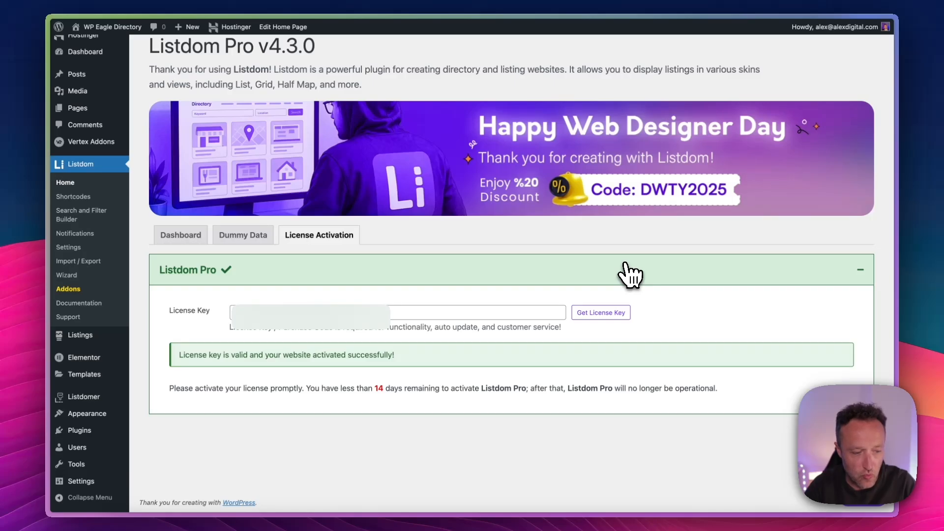
Go to the Listdom settings and expand the Guest Submission section of the Frontend Dashboard settings
click(182, 235)
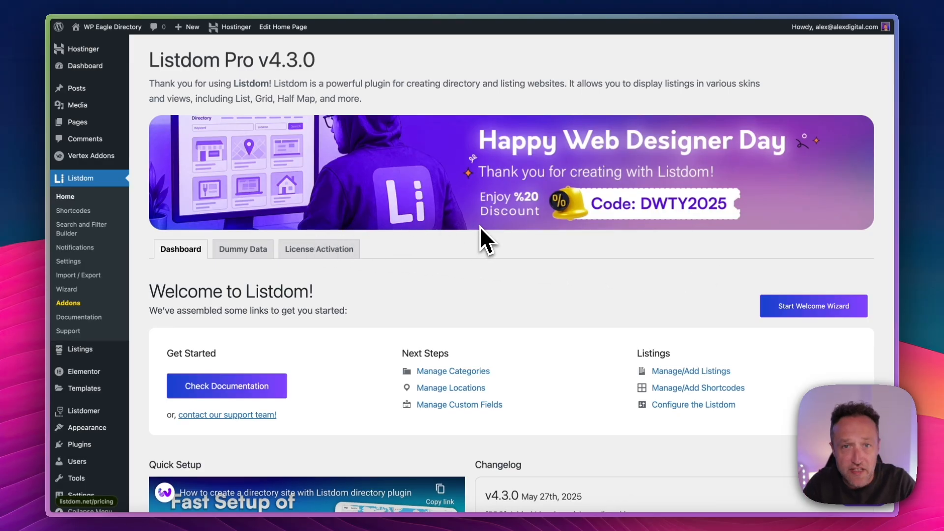
click(78, 262)
scroll(467, 237, down, 5)
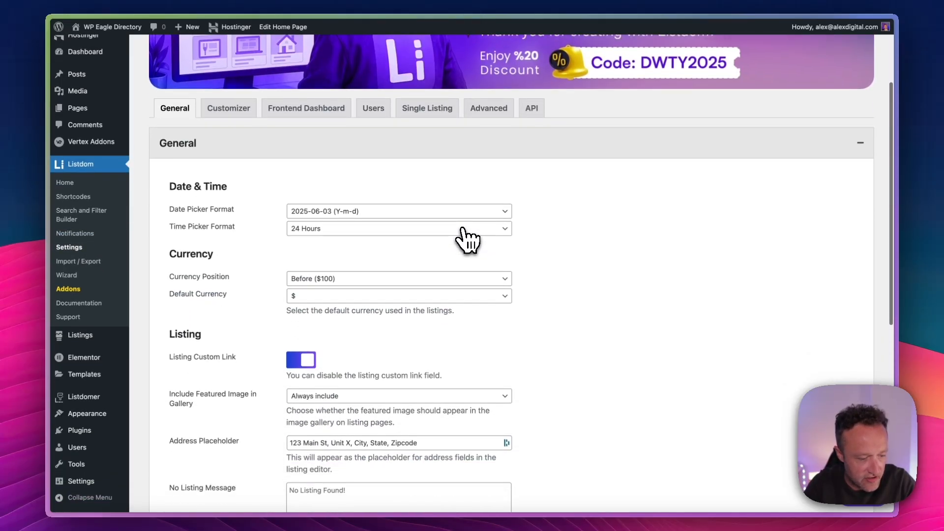
scroll(468, 239, up, 3)
click(281, 186)
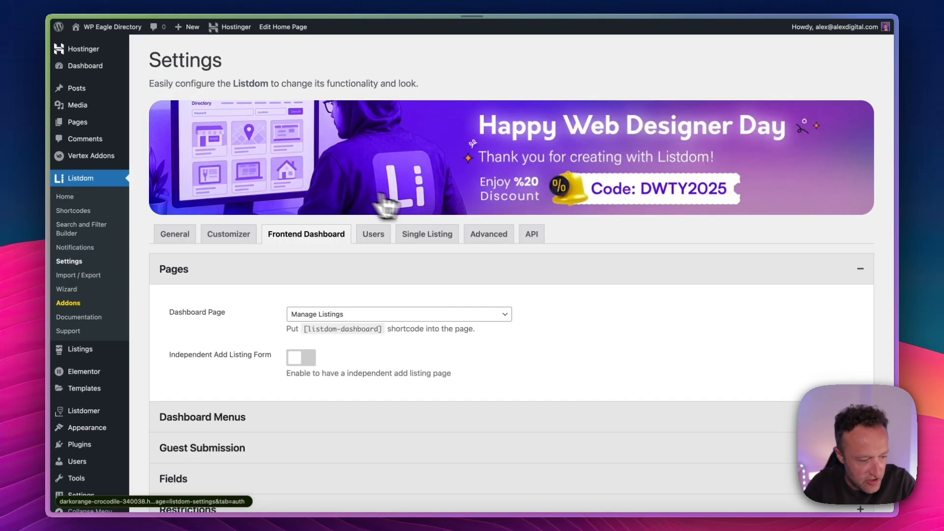
scroll(492, 271, down, 3)
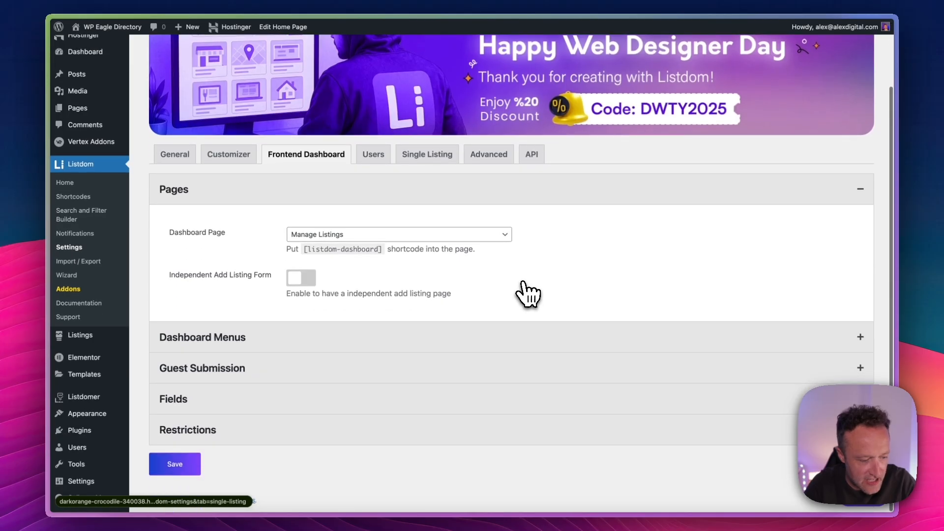
click(513, 373)
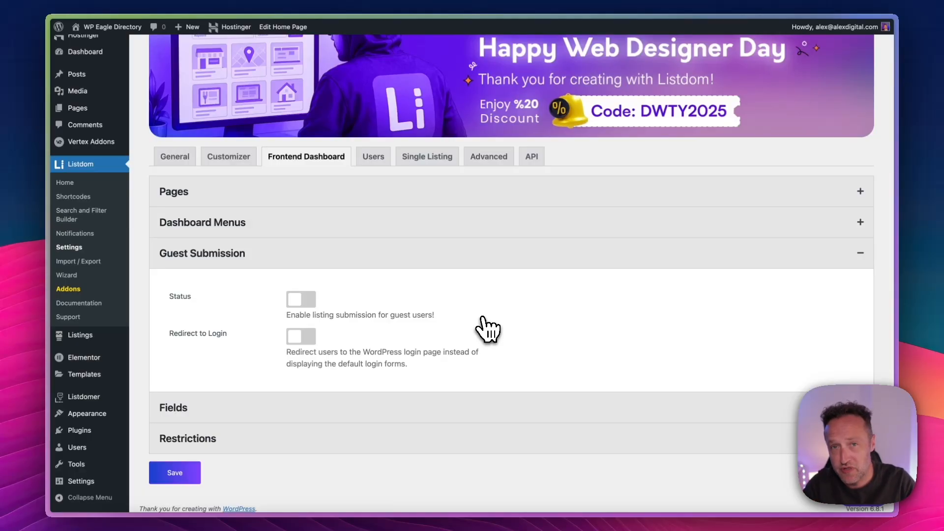
Enable listing submission for guest users with User Registration set to Once Approved, and save the settings
click(297, 301)
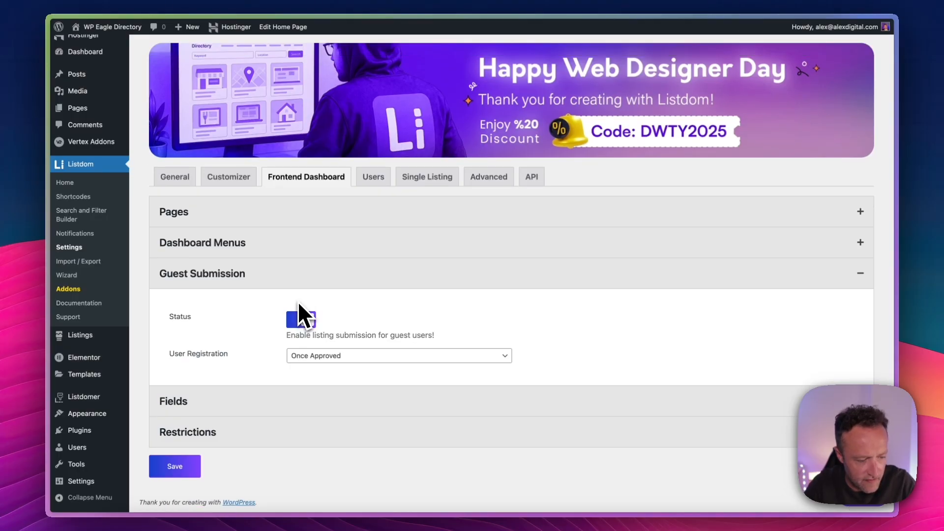
click(356, 355)
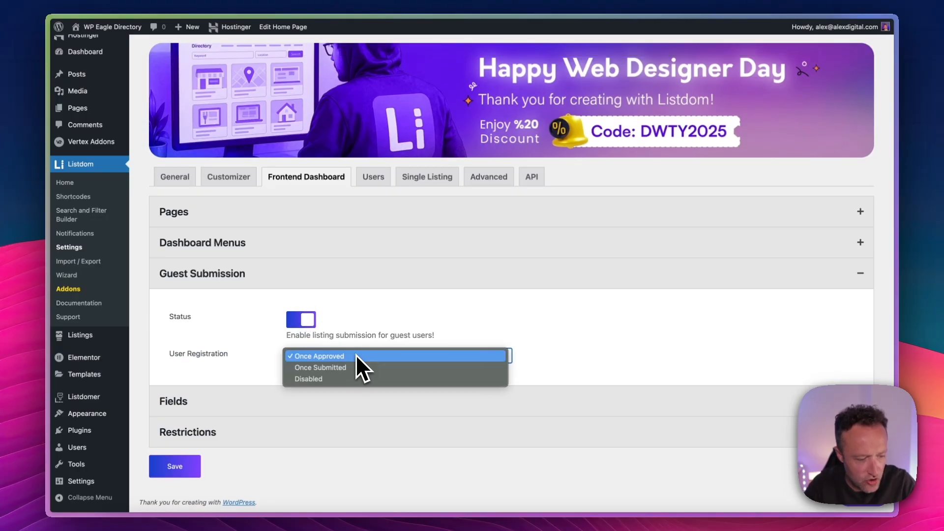
click(384, 347)
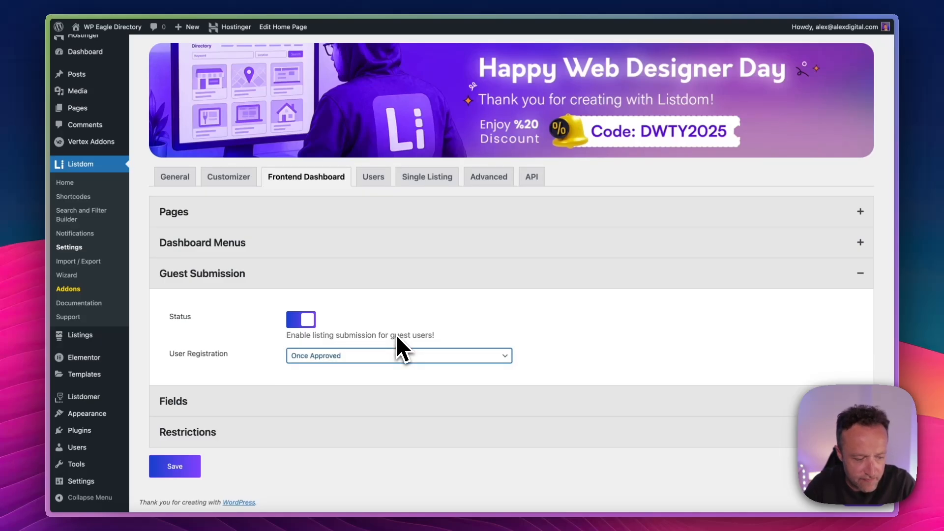
click(175, 471)
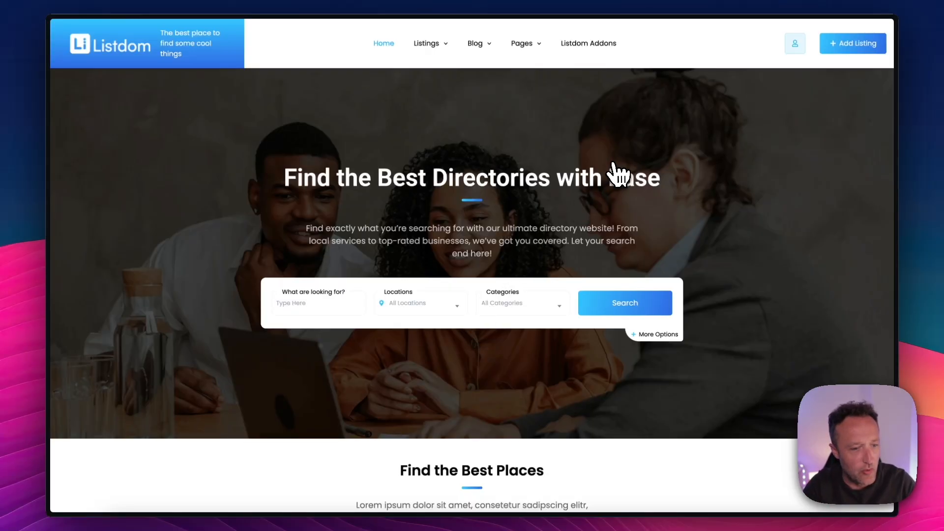
Open the public site's Add Listing form as a guest and title the listing "A guest submission"
click(848, 47)
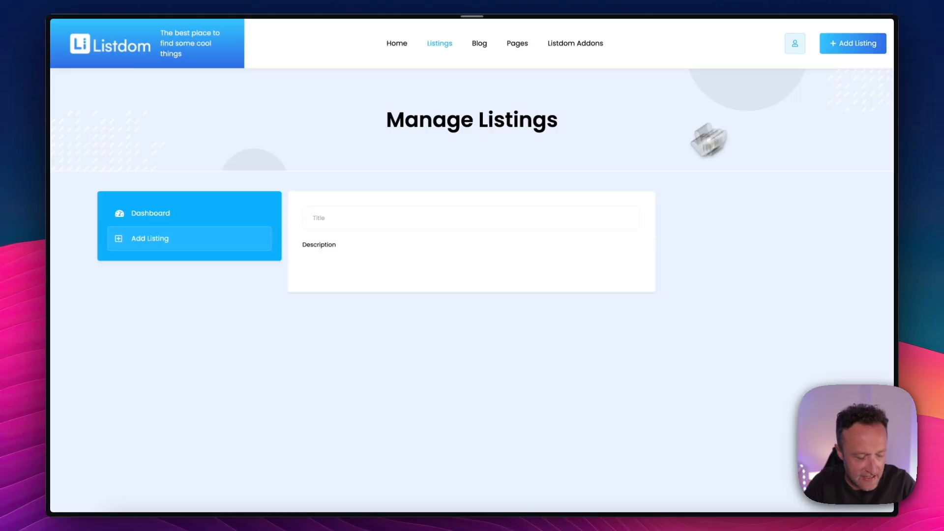
scroll(459, 246, down, 3)
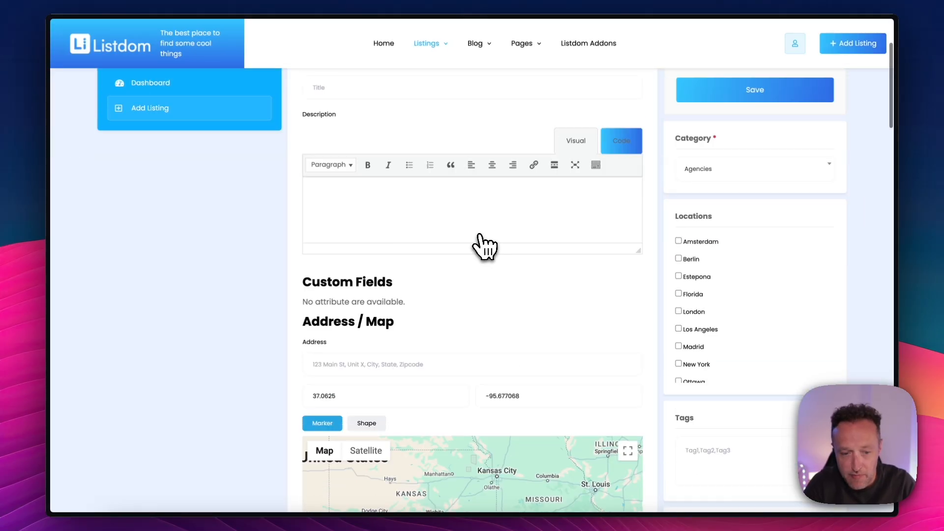
scroll(484, 246, up, 3)
click(426, 218)
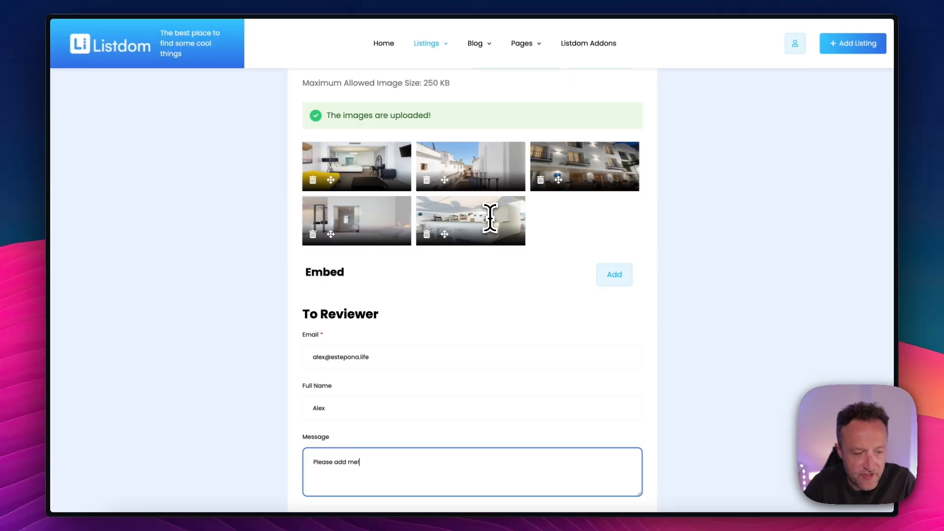
Set the guest listing's location to Estepona
scroll(489, 217, up, 5)
scroll(544, 257, down, 5)
scroll(548, 259, up, 15)
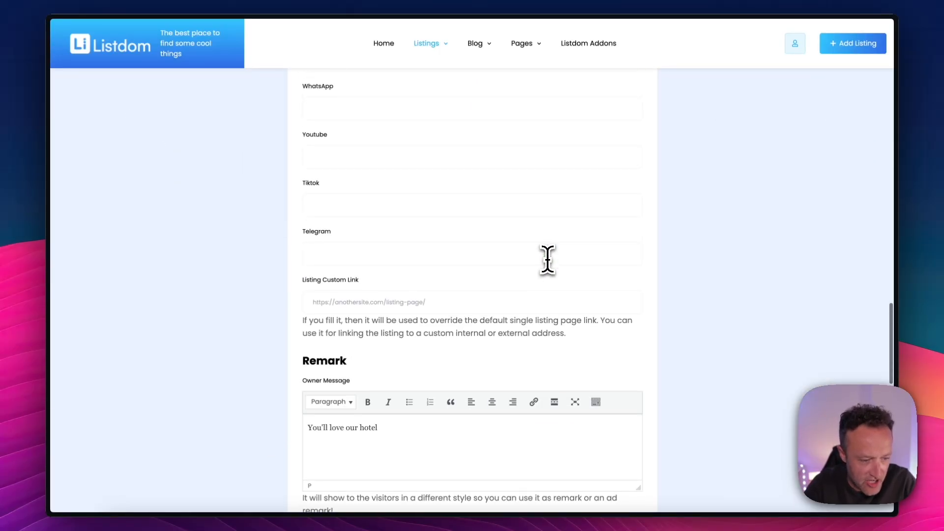
scroll(547, 260, up, 10)
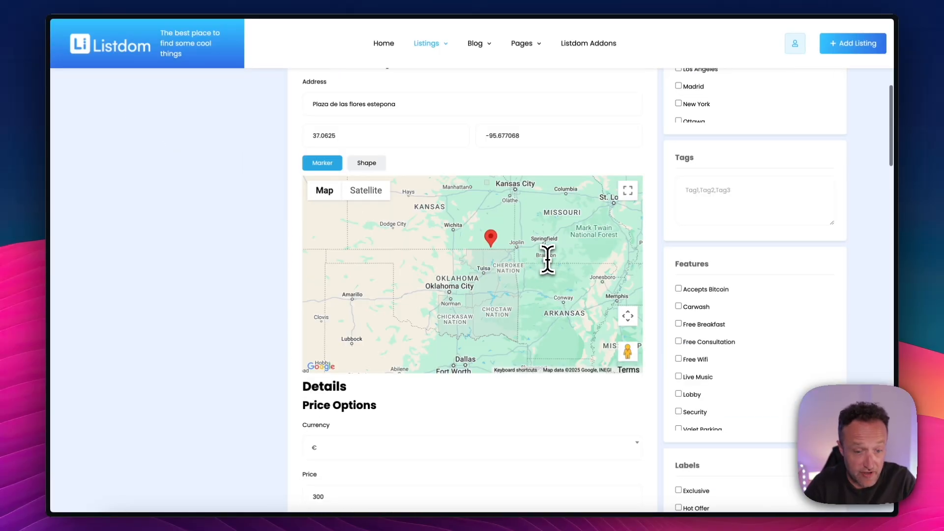
scroll(737, 229, down, 1)
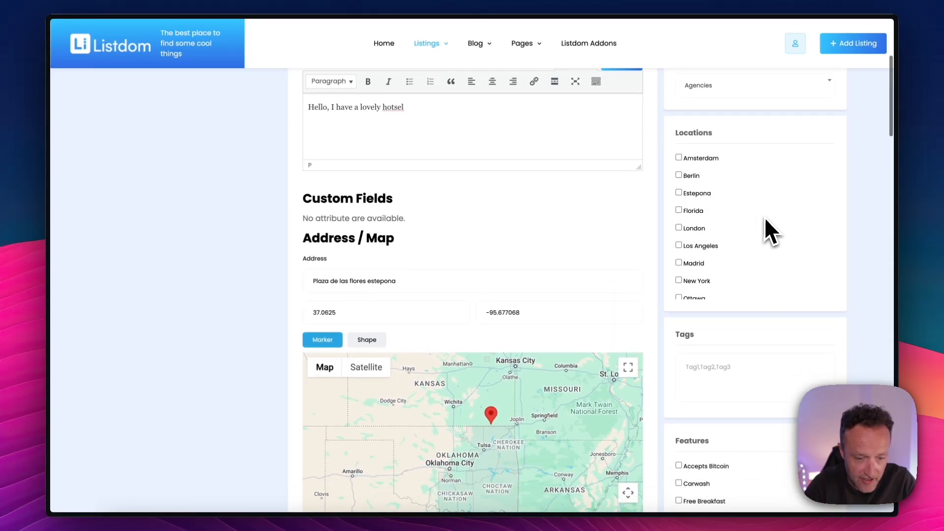
click(679, 177)
Select the listing features Accepts Bitcoin, Free Breakfast, Free Consultation and Free Wifi, leaving Carwash unselected
scroll(755, 185, down, 1)
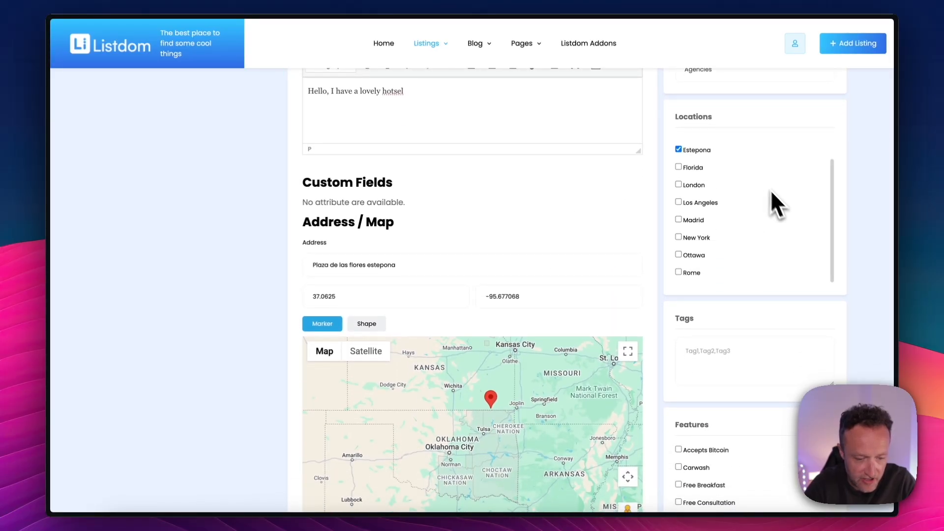
scroll(772, 202, down, 3)
scroll(748, 225, down, 3)
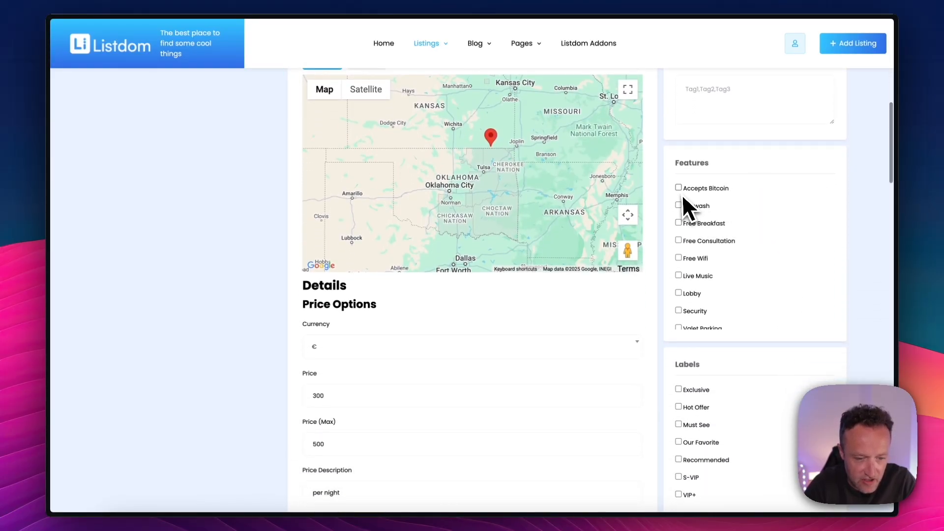
click(681, 207)
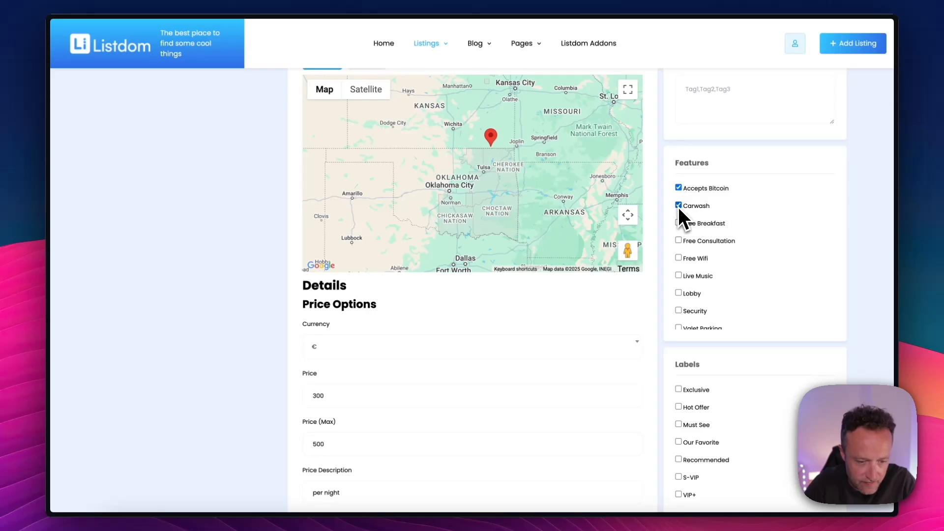
click(678, 207)
click(679, 257)
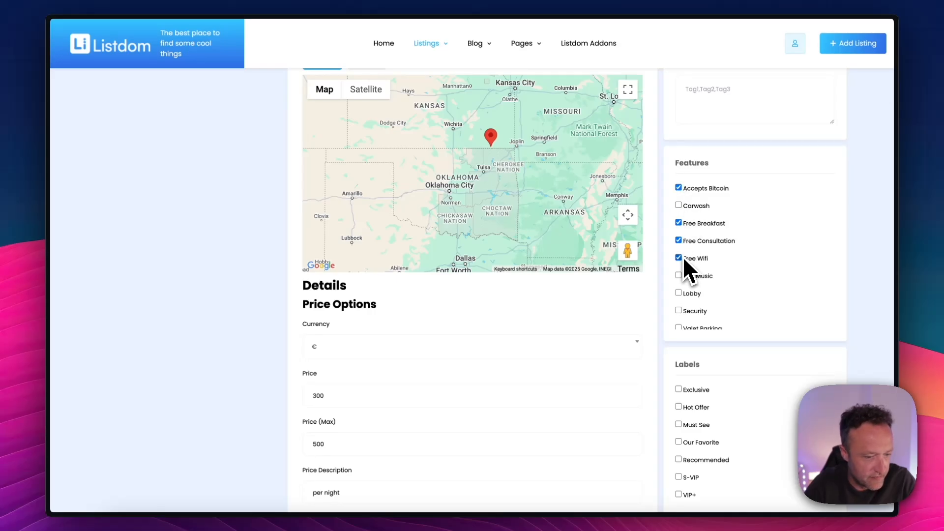
scroll(709, 241, down, 1)
Clear the map center latitude and longitude under the listing's address
scroll(517, 301, up, 3)
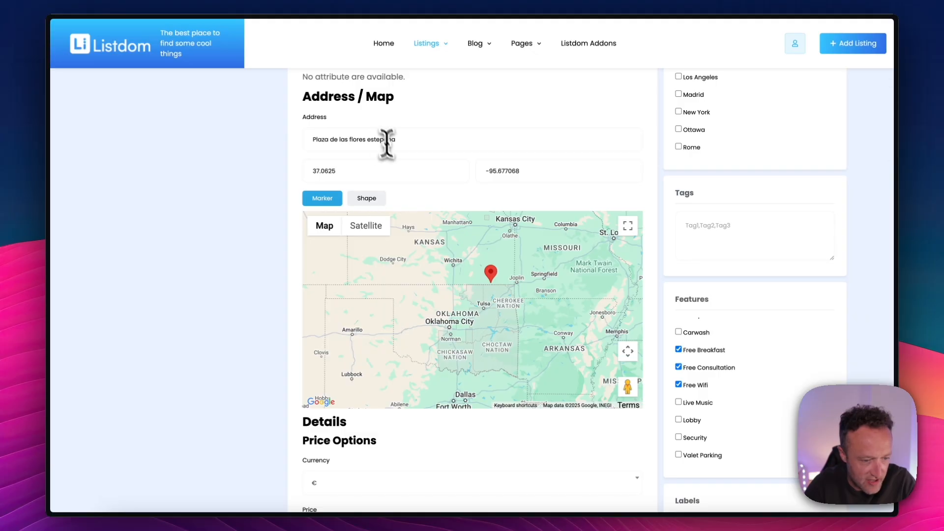
click(386, 173)
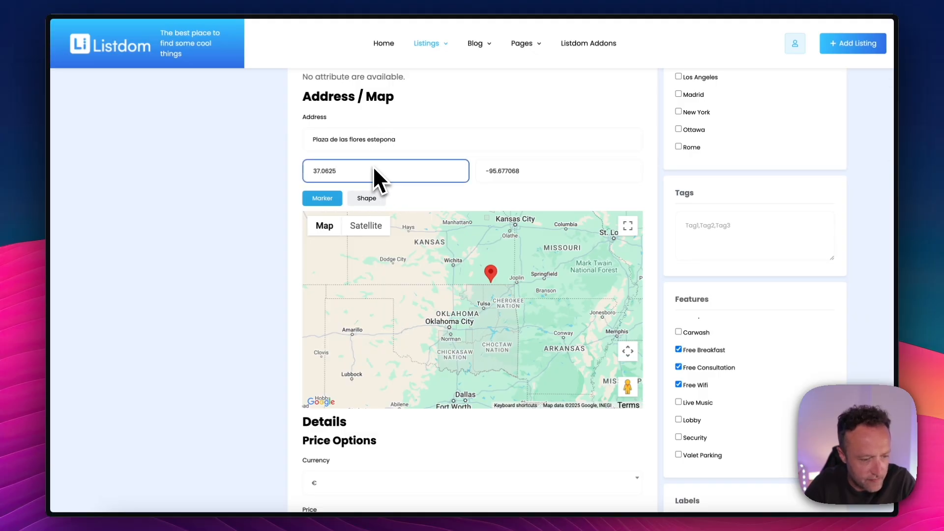
key(ctrl+a)
key(BackSpace)
click(528, 174)
key(ctrl+a)
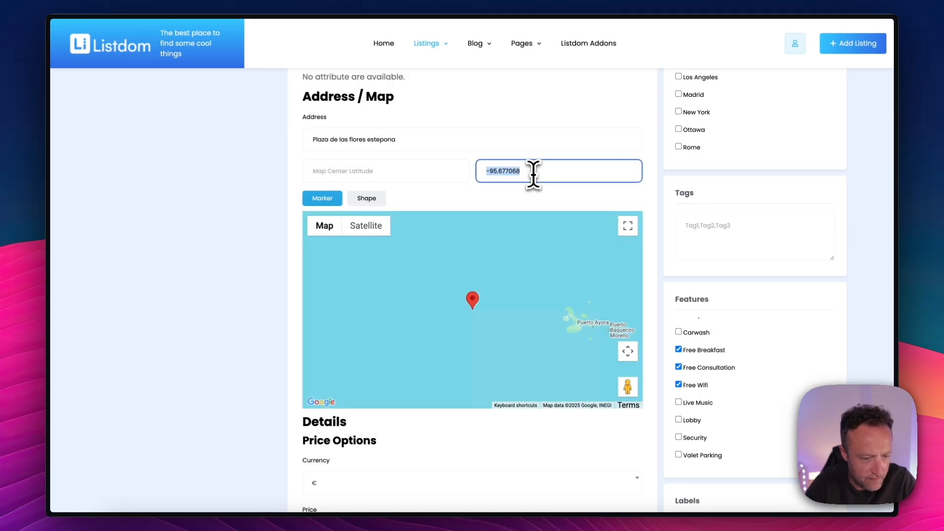
key(BackSpace)
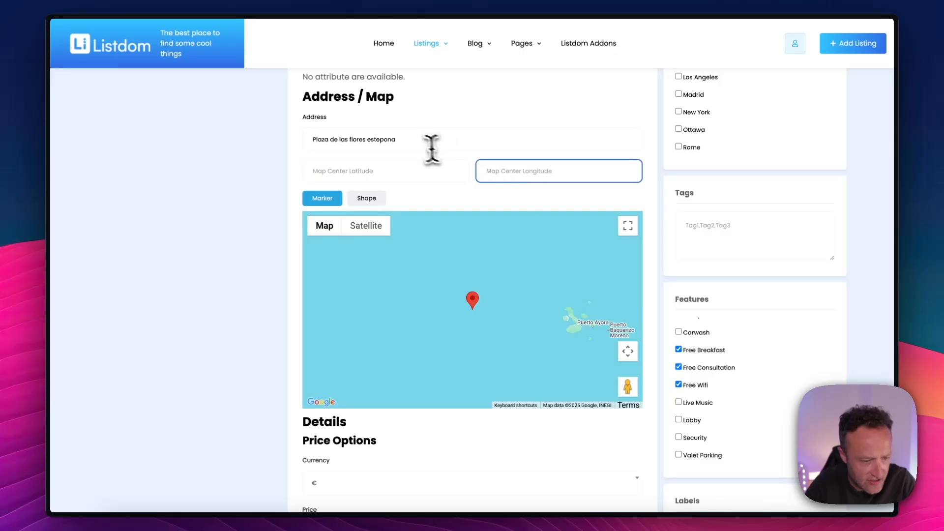
click(415, 143)
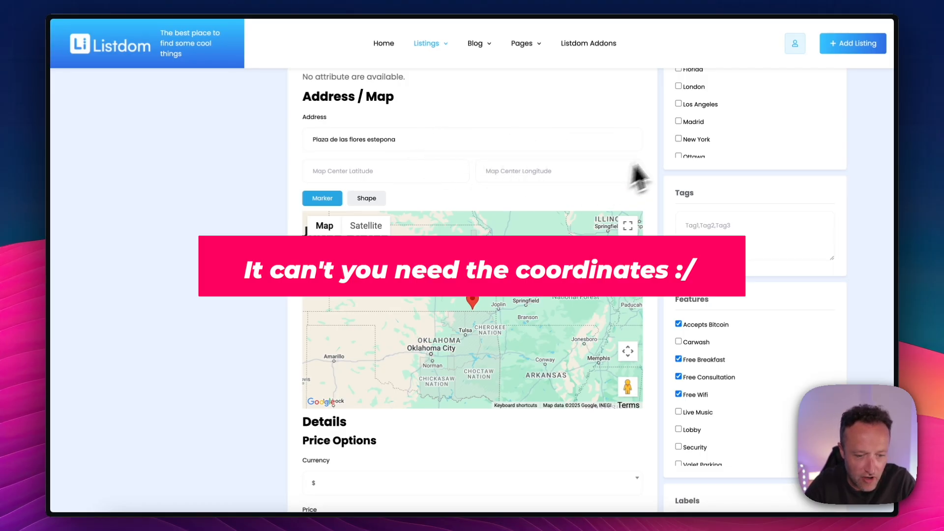
Label the listing as Hot Offer and upload a photo of the outdoor terrace as its featured image
scroll(653, 132, down, 2)
scroll(654, 132, up, 2)
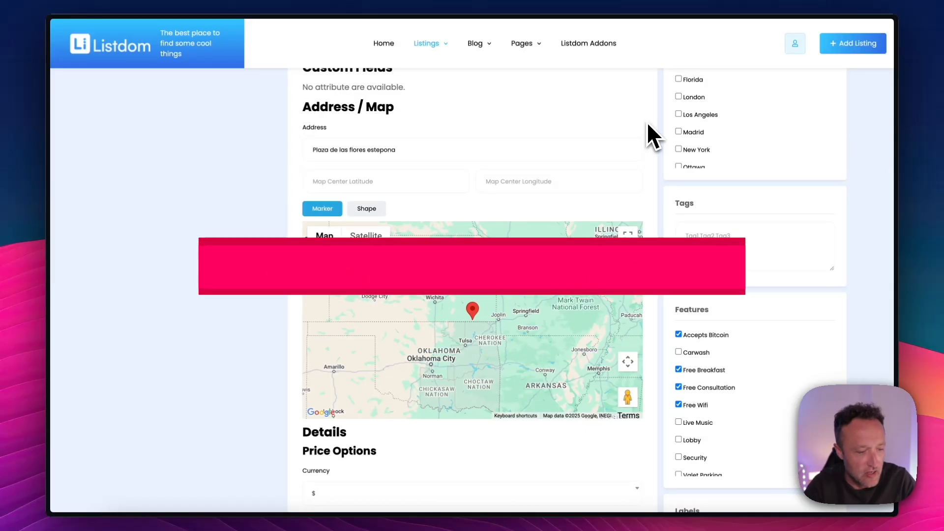
scroll(648, 127, down, 1)
scroll(648, 133, down, 3)
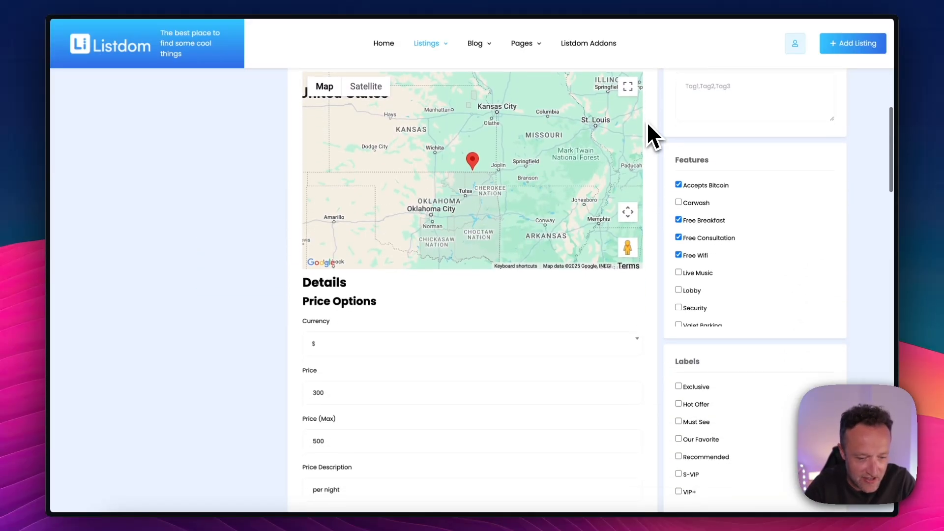
scroll(648, 132, up, 3)
scroll(648, 131, down, 5)
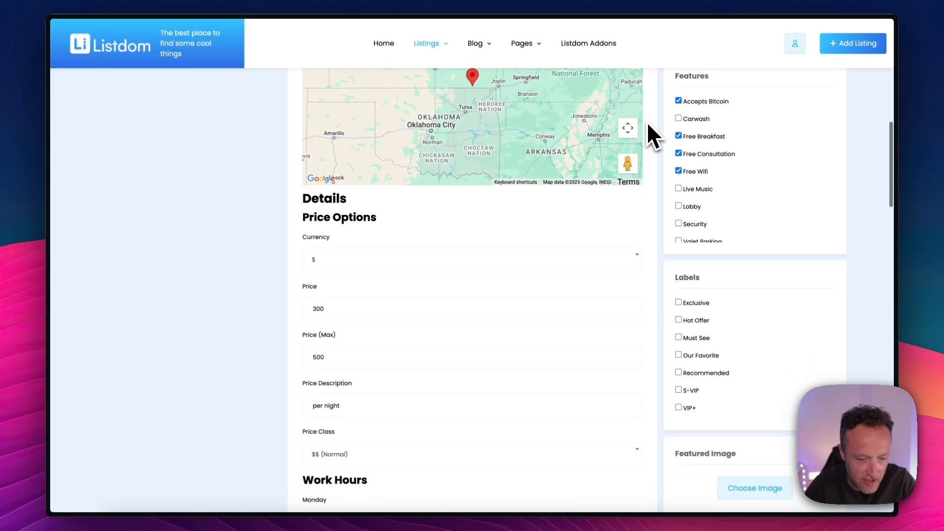
click(679, 276)
scroll(762, 281, down, 3)
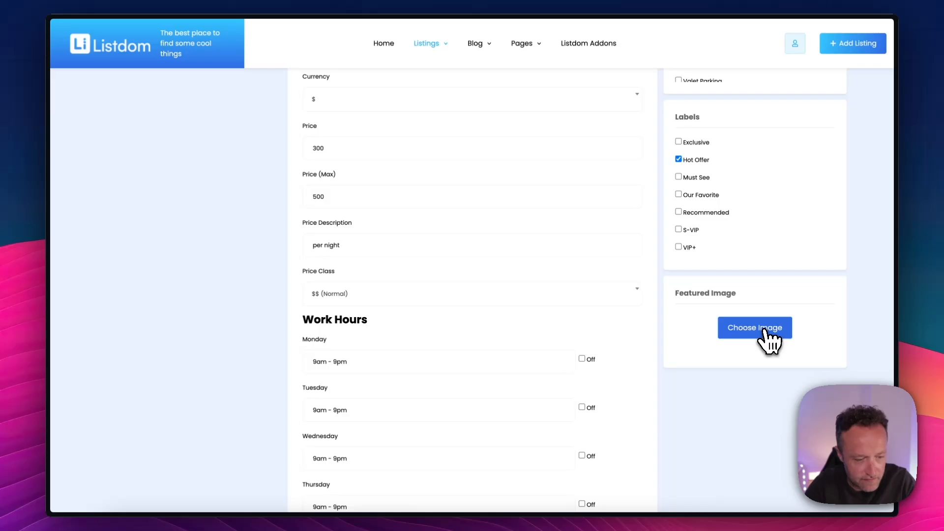
click(764, 330)
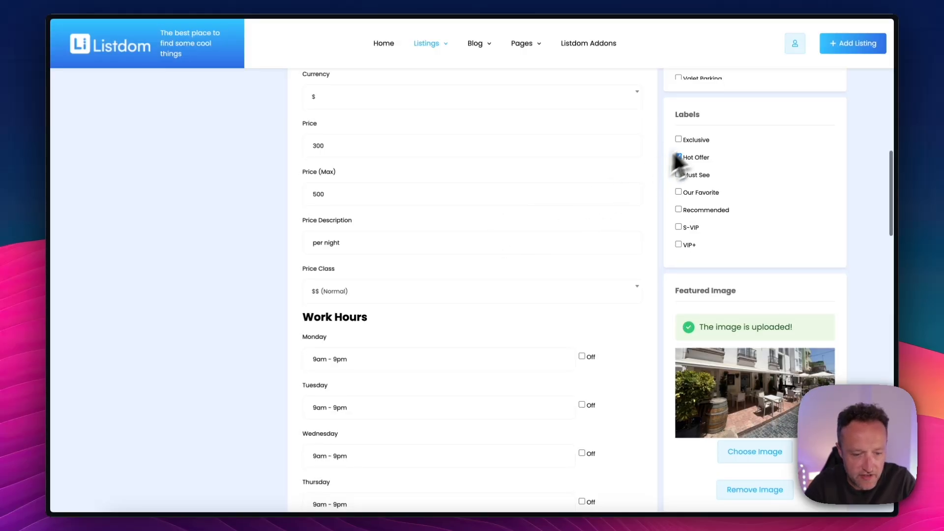
Change the guest listing's category to Hotel
scroll(703, 148, down, 20)
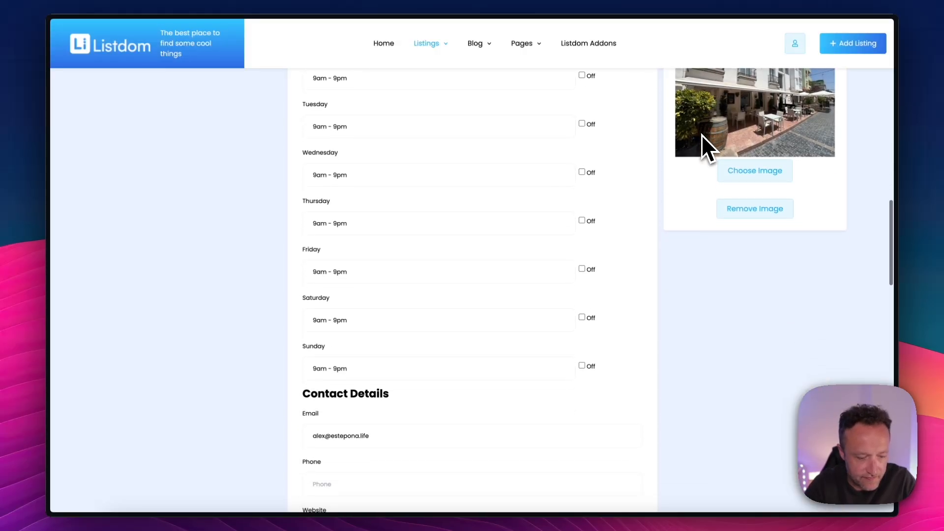
scroll(701, 134, up, 1)
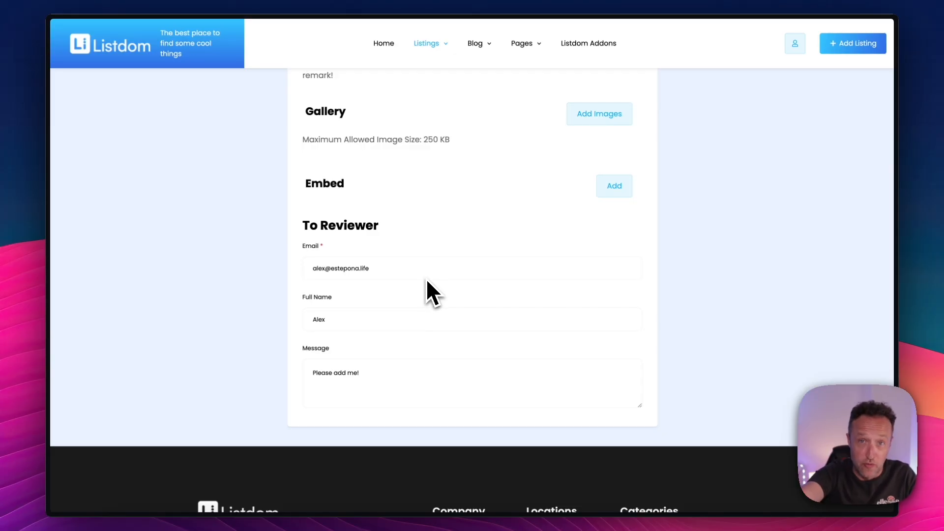
scroll(427, 283, down, 2)
scroll(427, 282, up, 15)
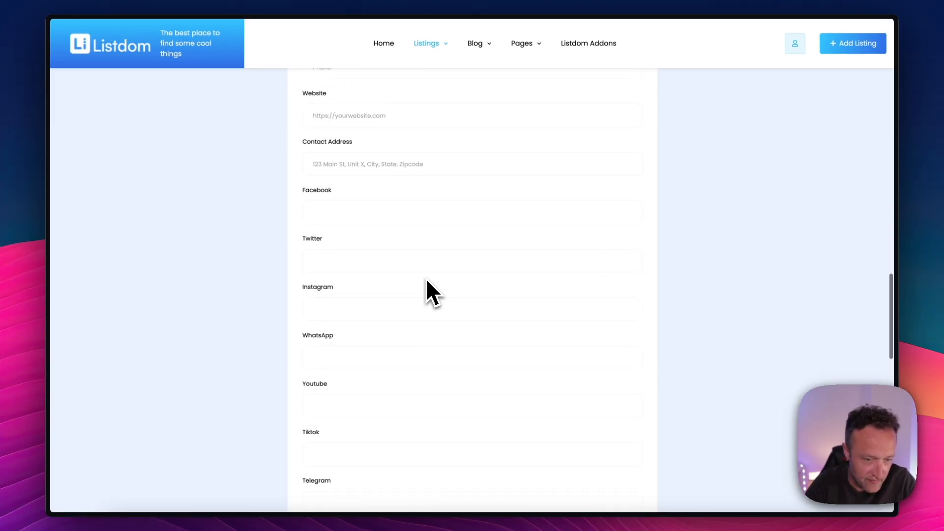
scroll(427, 282, up, 3)
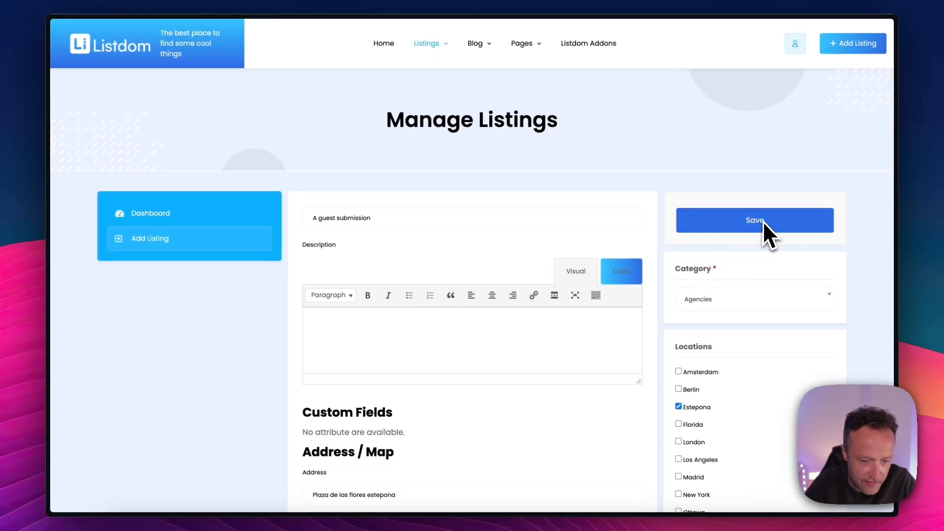
click(769, 303)
scroll(770, 379, down, 2)
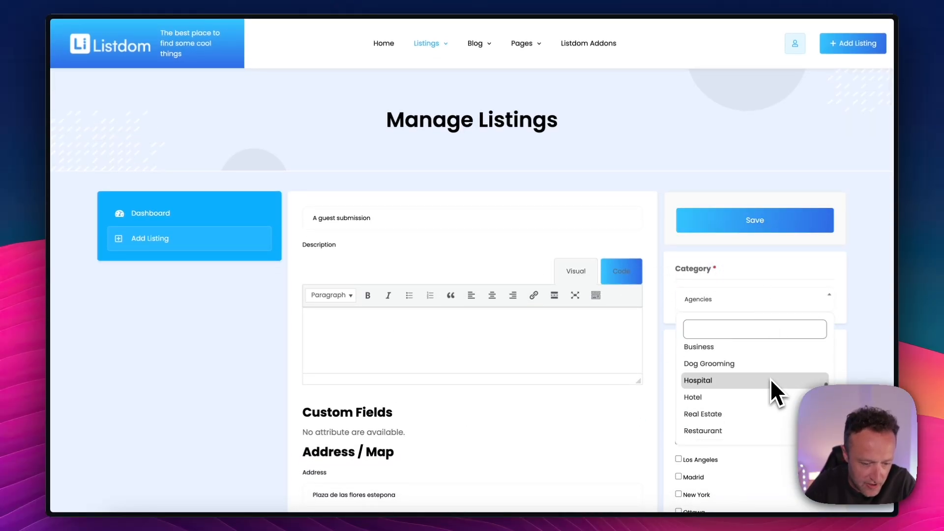
click(765, 397)
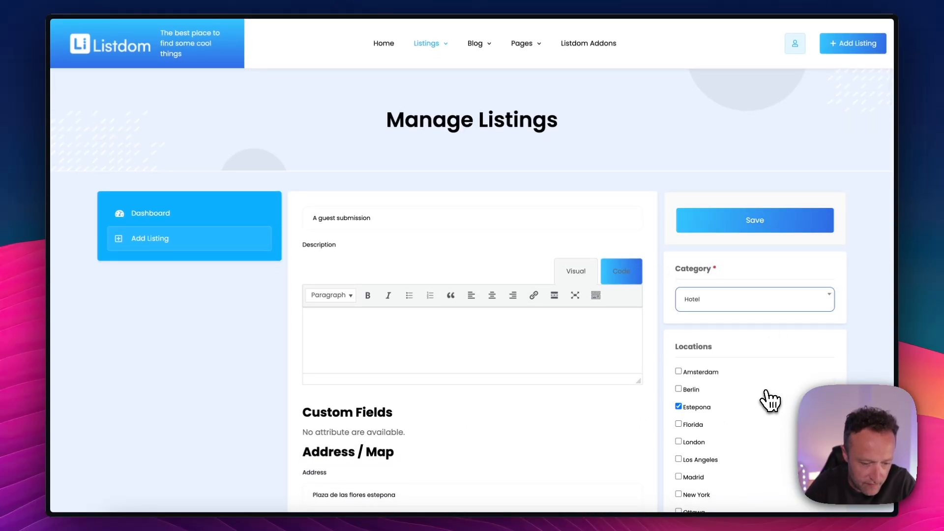
Save the guest listing on the frontend and review the pending submission's location, features and submitter request in the admin listing editor
click(763, 221)
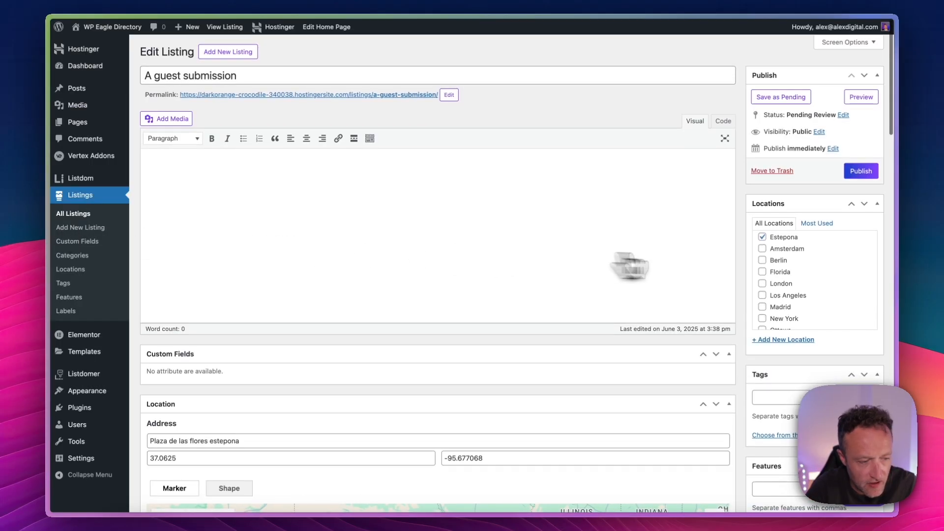
scroll(728, 215, down, 1)
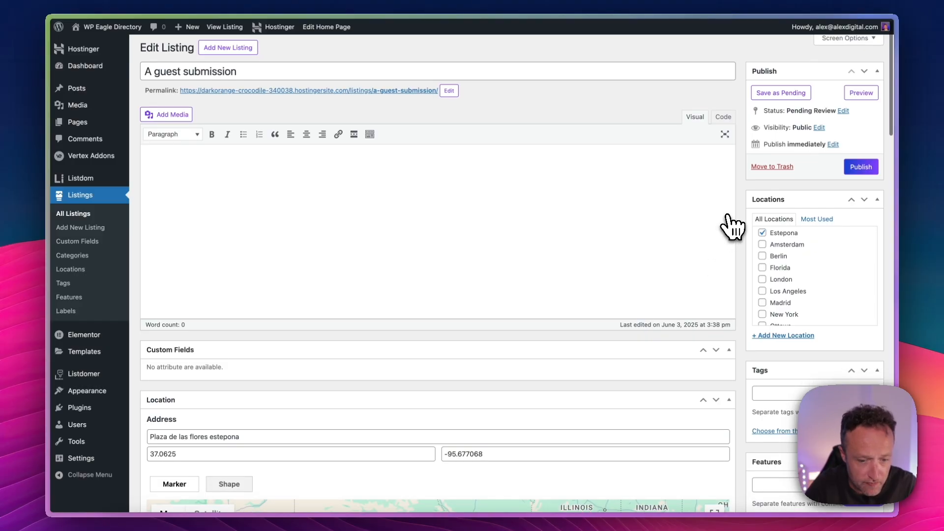
scroll(728, 215, up, 1)
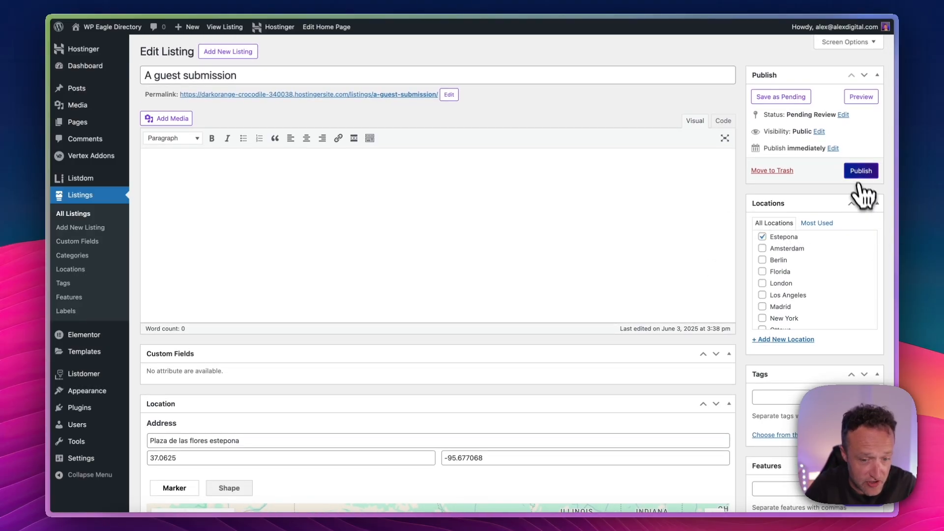
scroll(689, 172, down, 2)
scroll(653, 169, down, 6)
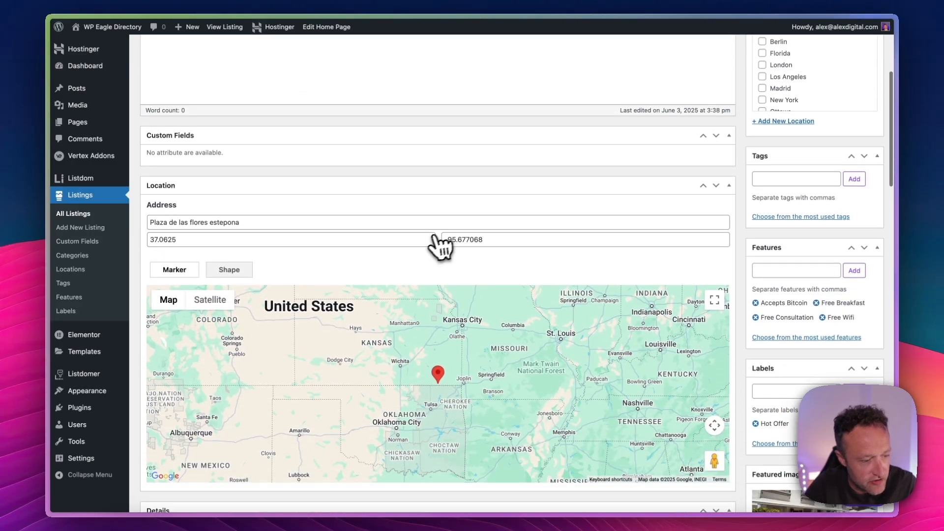
scroll(316, 162, up, 1)
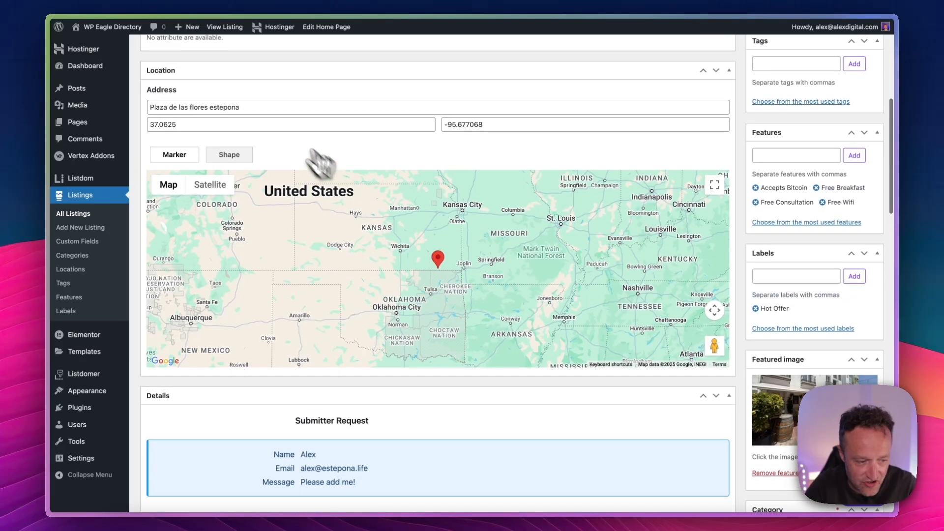
Search LatLong.net for the coordinates of Plaza De La Flores
click(270, 110)
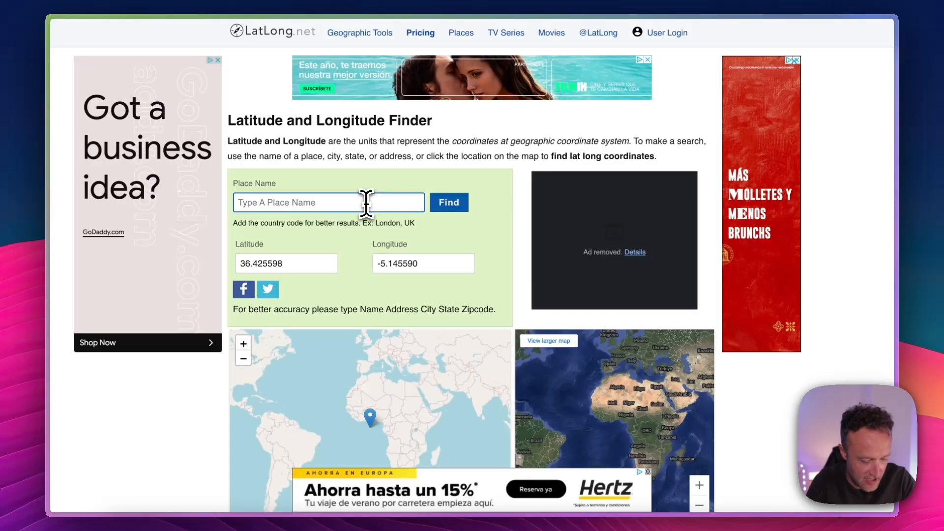
text(Plaza)
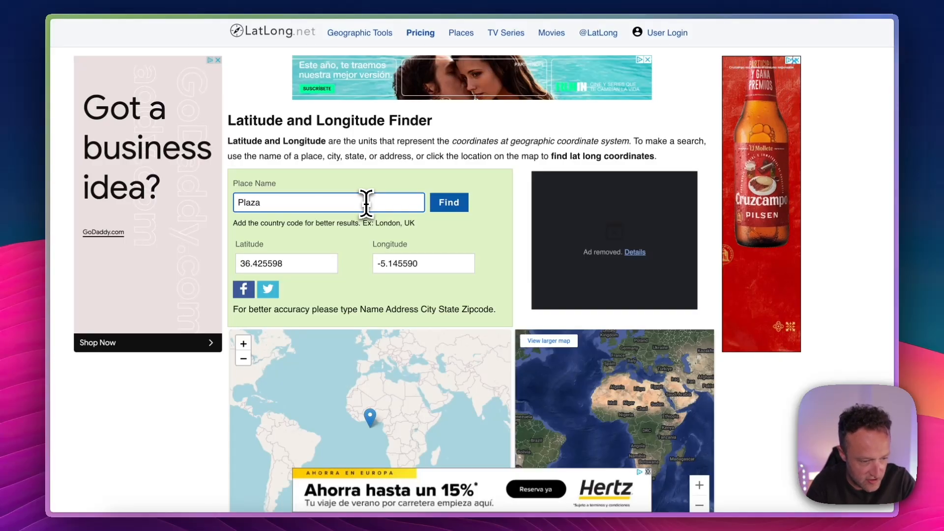
text( De La Flores)
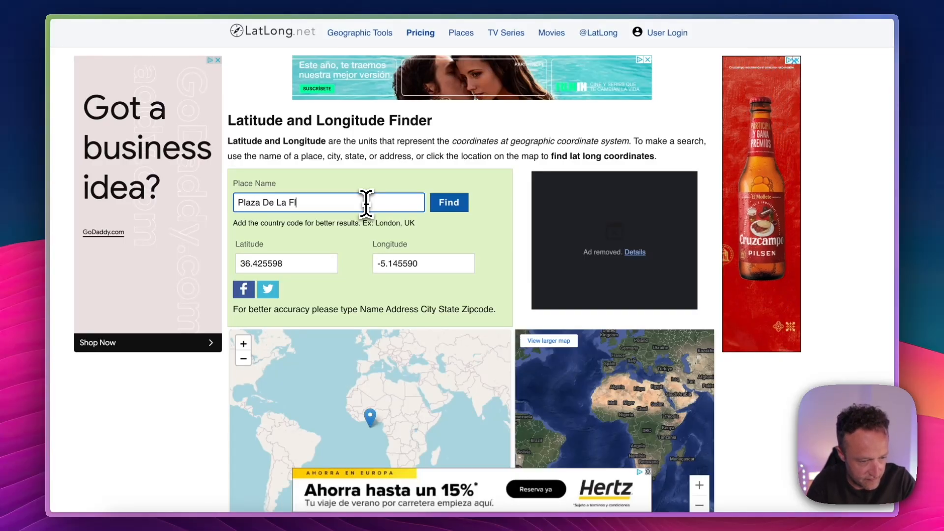
click(462, 202)
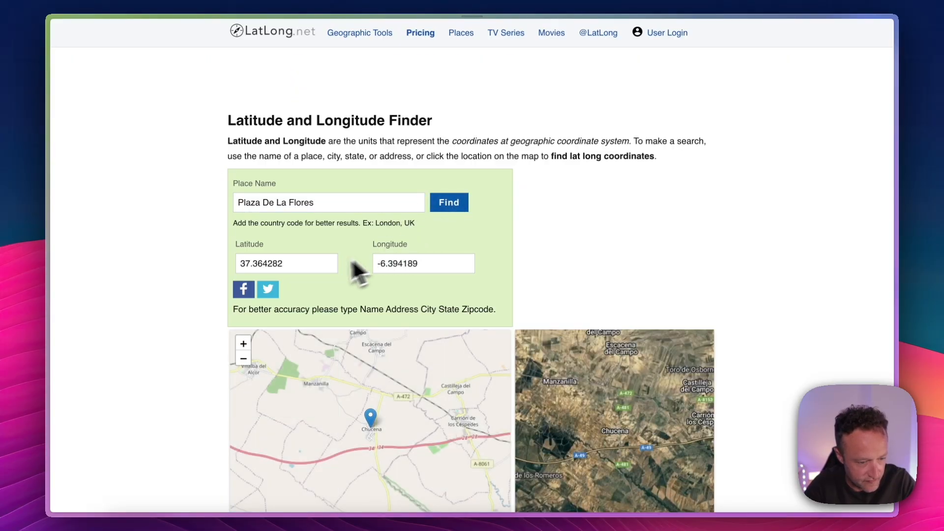
click(315, 264)
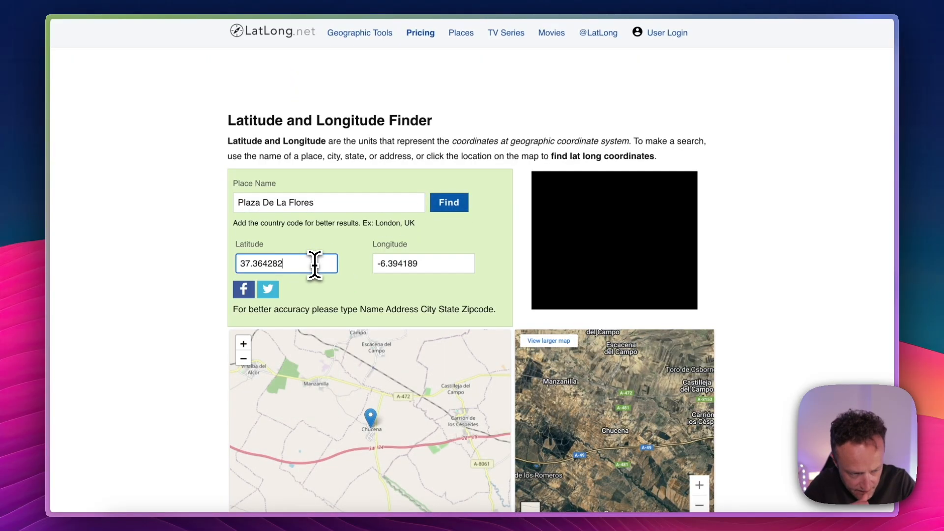
Extend the place name to Plaza De La Flores Estepona, find its coordinates and select the latitude for copying
click(342, 207)
text(Estepona)
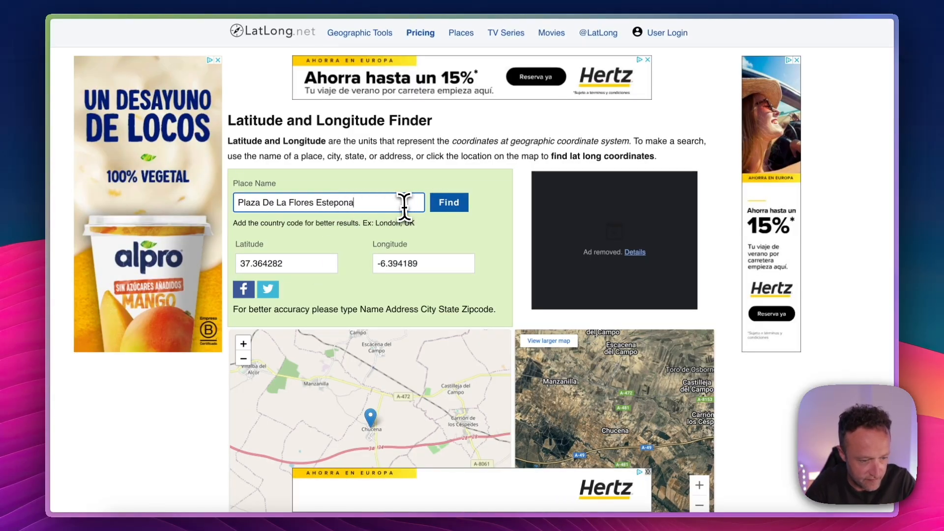
click(451, 206)
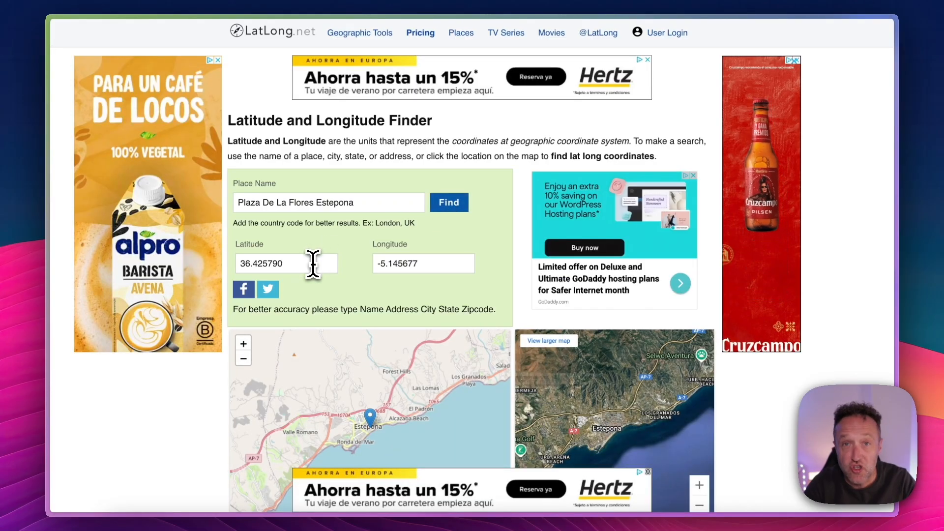
double_click(313, 264)
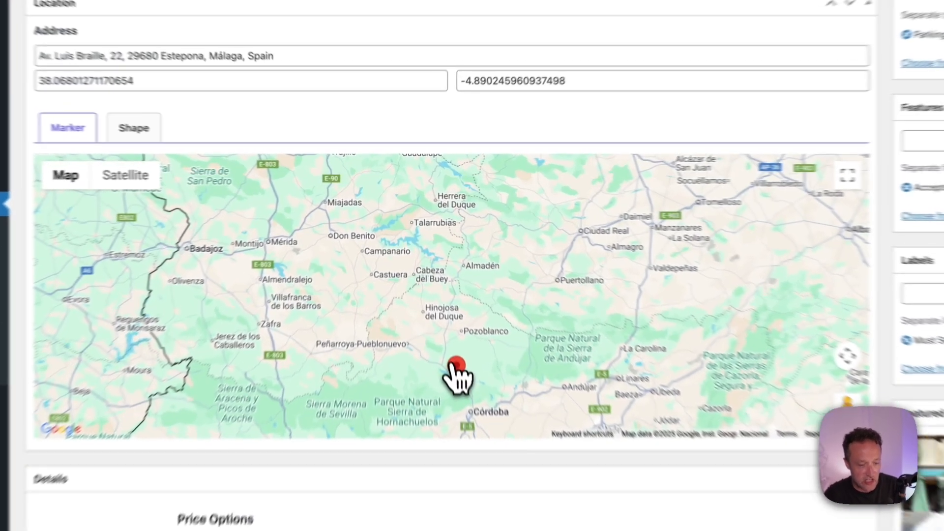
Move the café listing's map marker west to a spot just north of Zafra and place the cursor in the address
drag(442, 317, 371, 237)
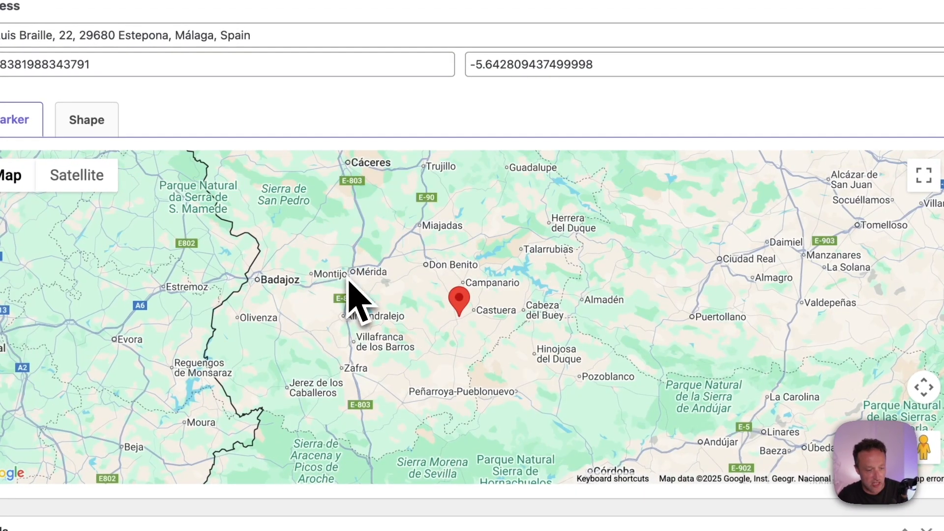
mouse_move(459, 299)
mouse_down()
mouse_move(400, 309)
mouse_move(344, 344)
mouse_up()
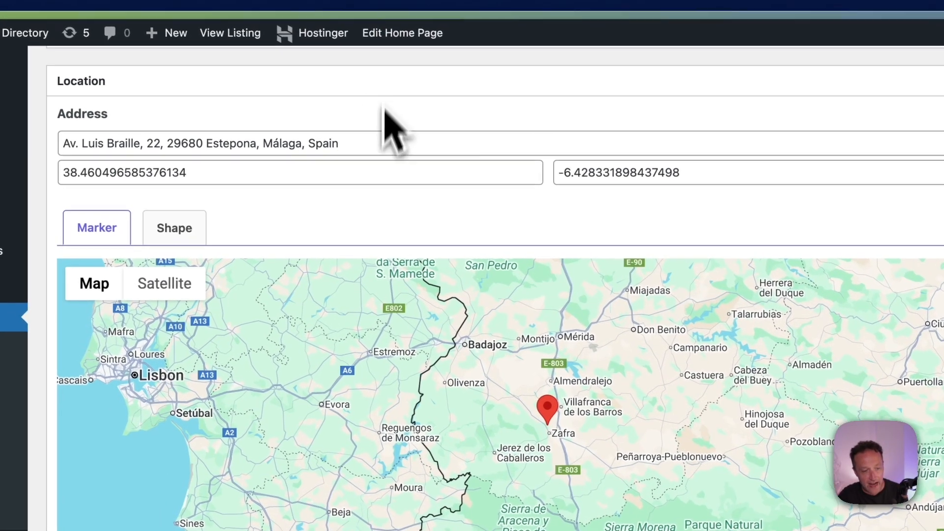
click(286, 35)
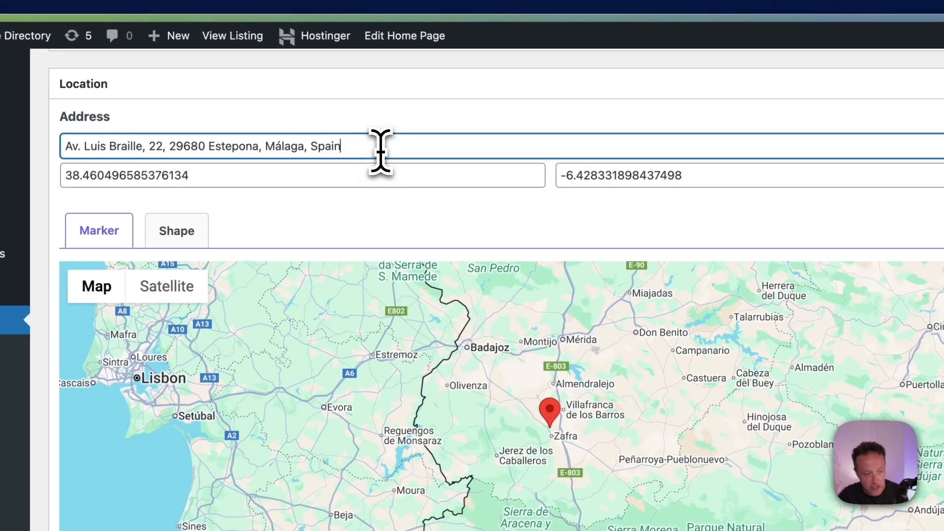
click(153, 152)
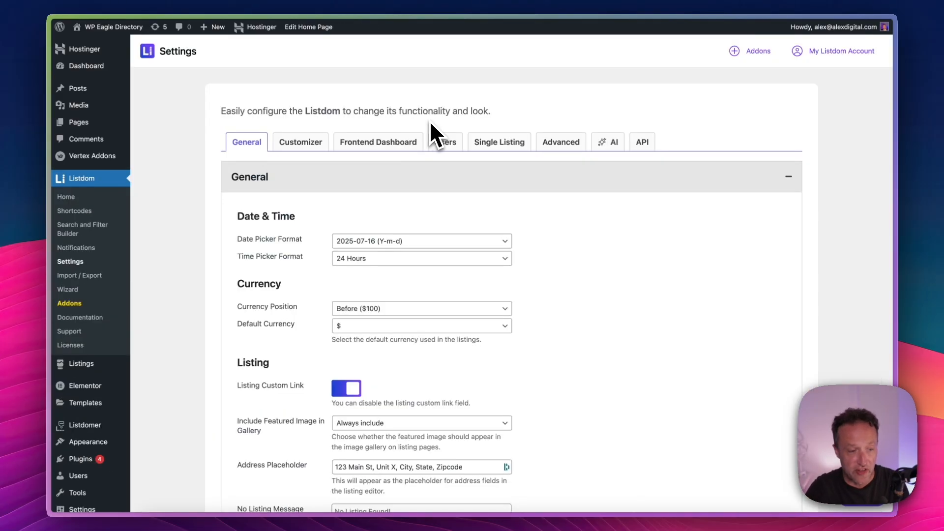
Expand the Map Module in the general Listdom settings and examine the Google Geo-coding API key option and its description
scroll(489, 107, down, 3)
scroll(492, 119, down, 6)
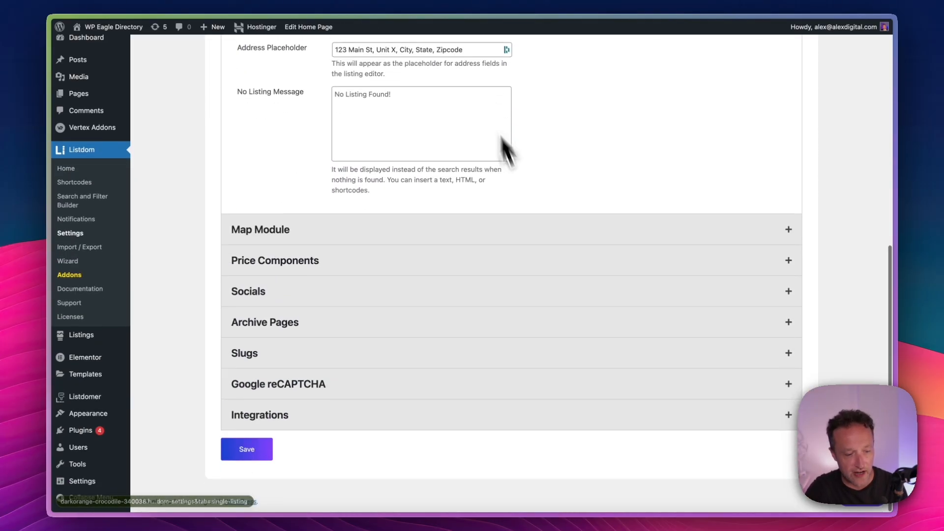
click(538, 230)
scroll(537, 185, down, 5)
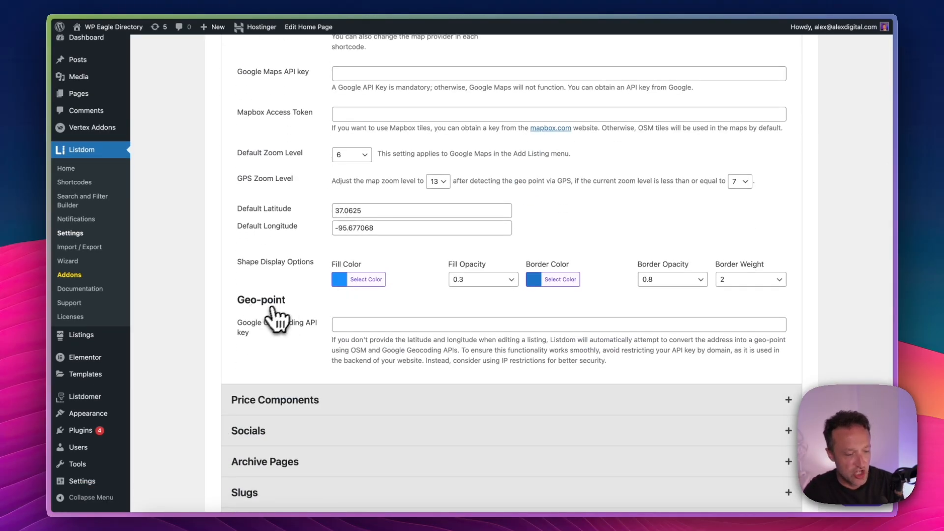
click(366, 323)
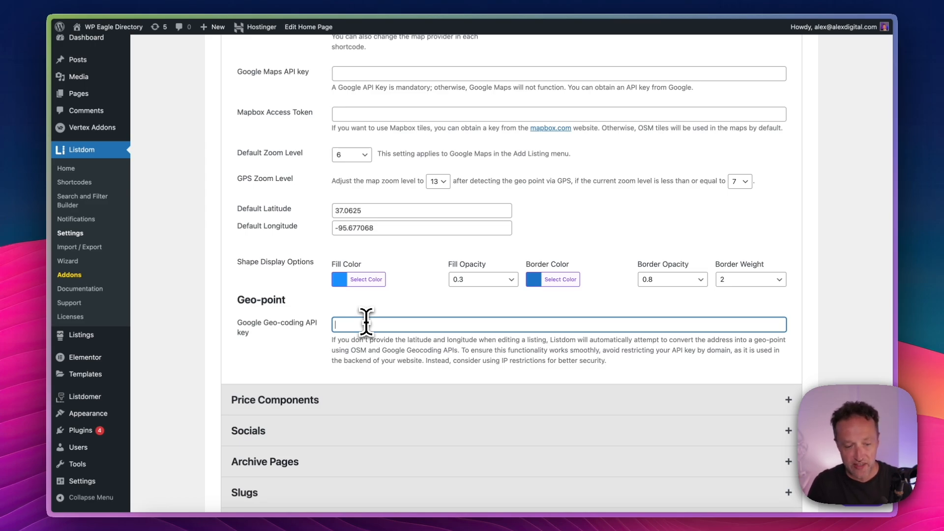
drag(644, 376, 407, 345)
click(406, 344)
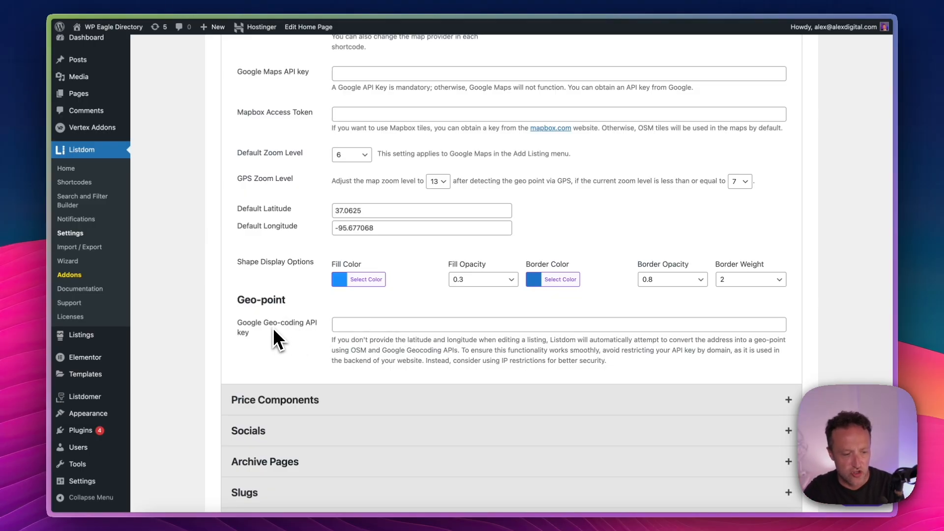
drag(264, 335, 238, 328)
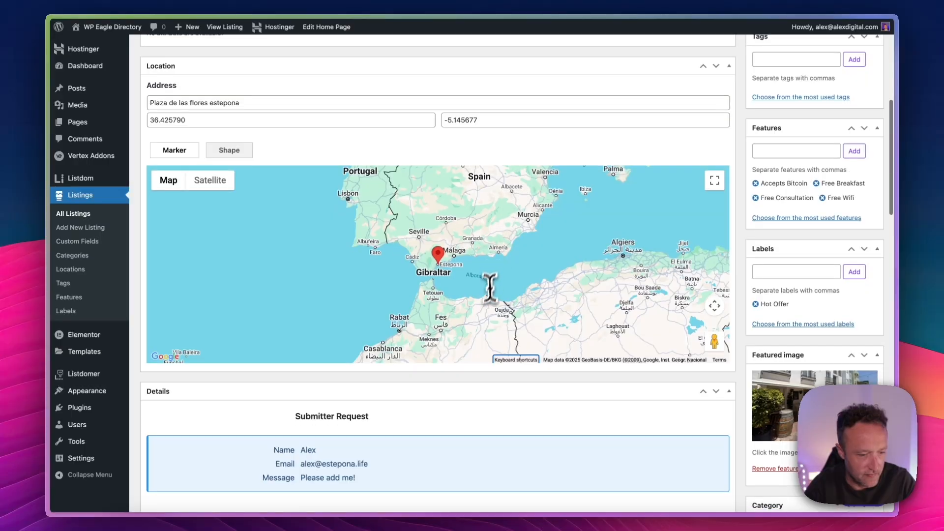
Check the guest submission's prices, work hours, contact details and gallery, and publish the listing
scroll(485, 295, down, 5)
scroll(369, 313, down, 15)
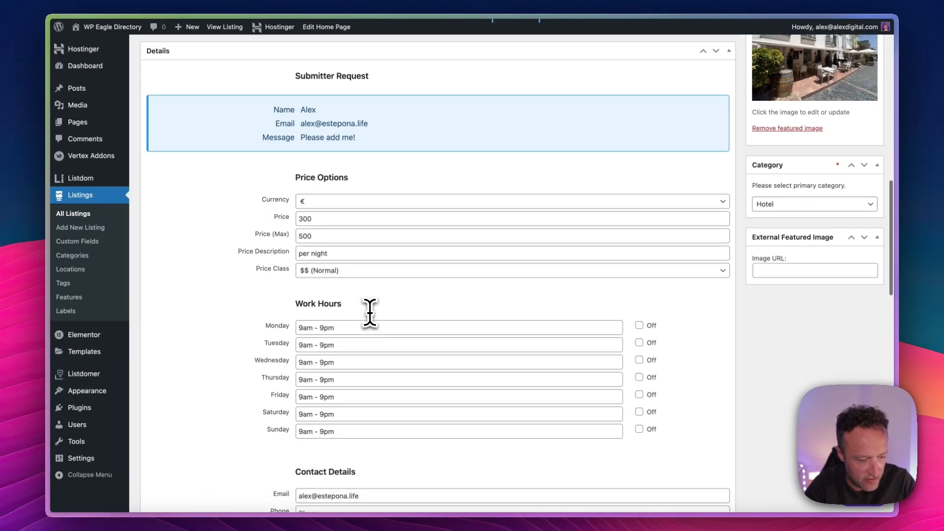
scroll(548, 221, down, 3)
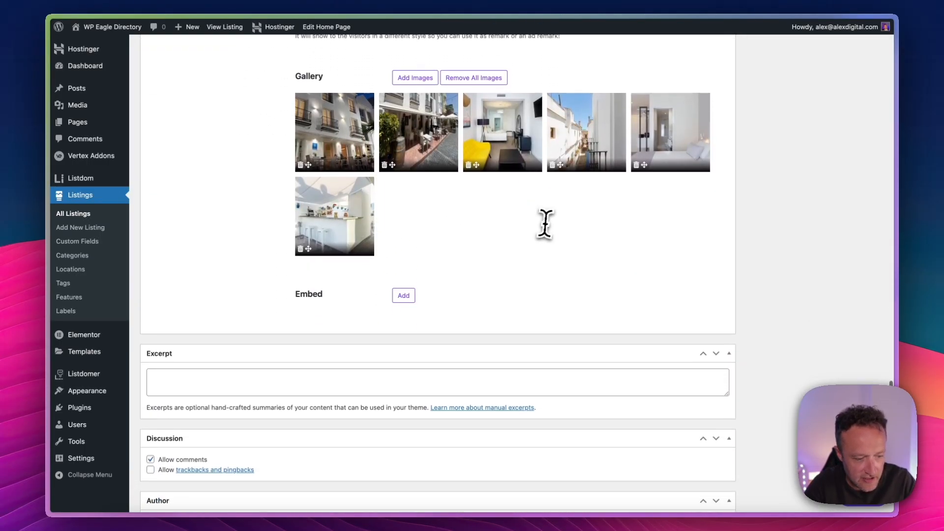
scroll(550, 222, up, 12)
scroll(548, 221, up, 15)
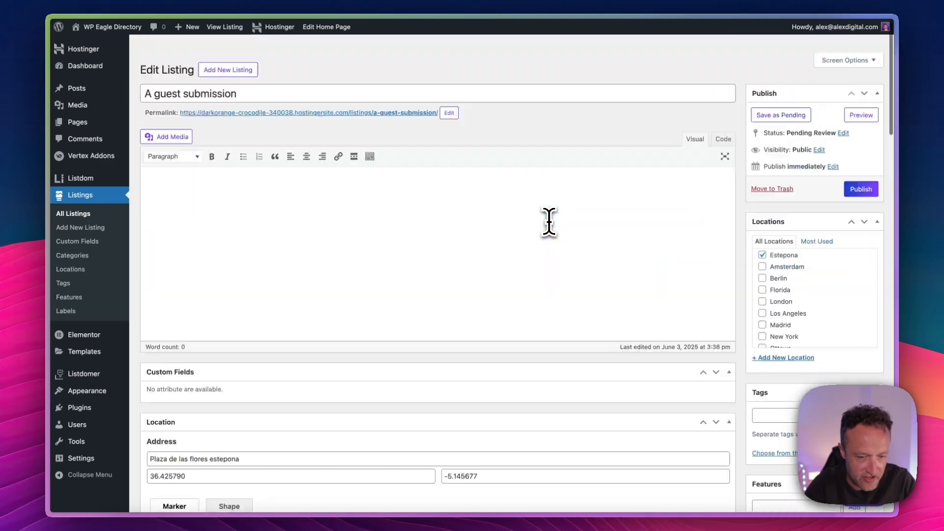
click(864, 182)
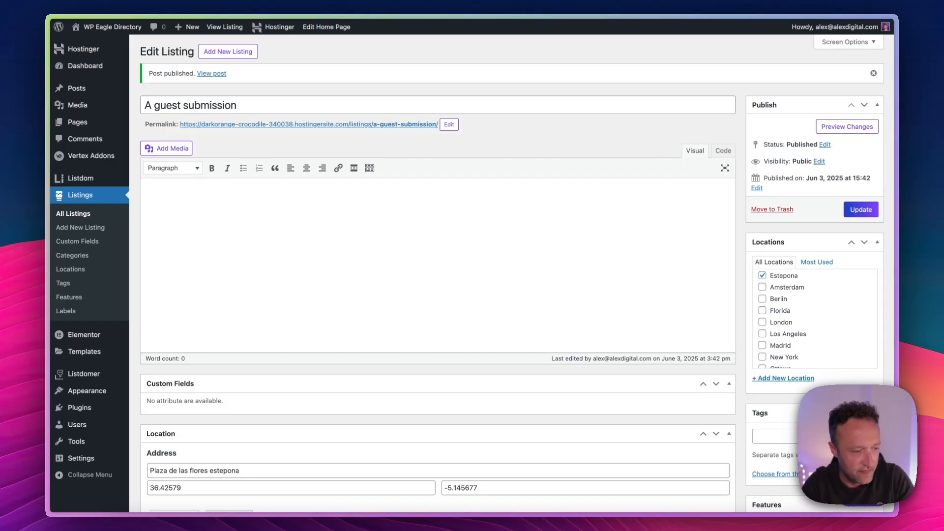
Start a new listing from the list of all listings and title it Umami
click(83, 215)
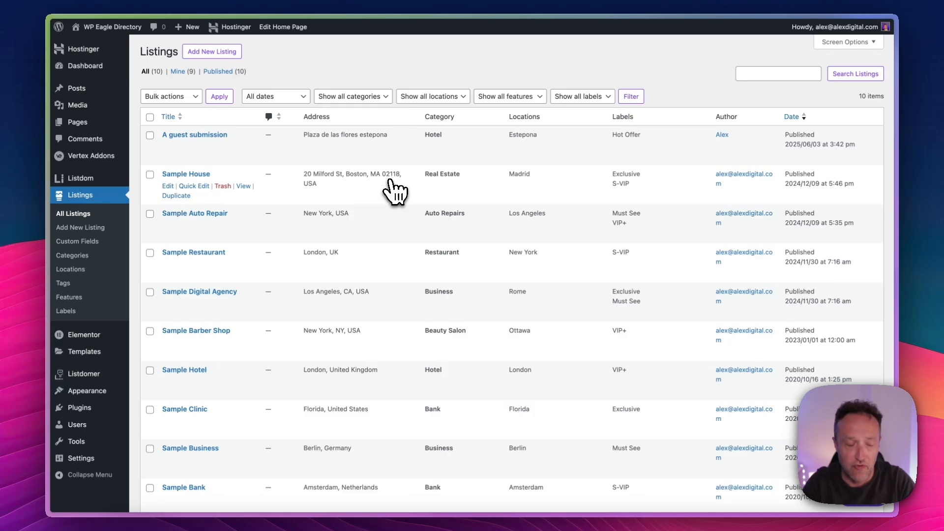
click(215, 54)
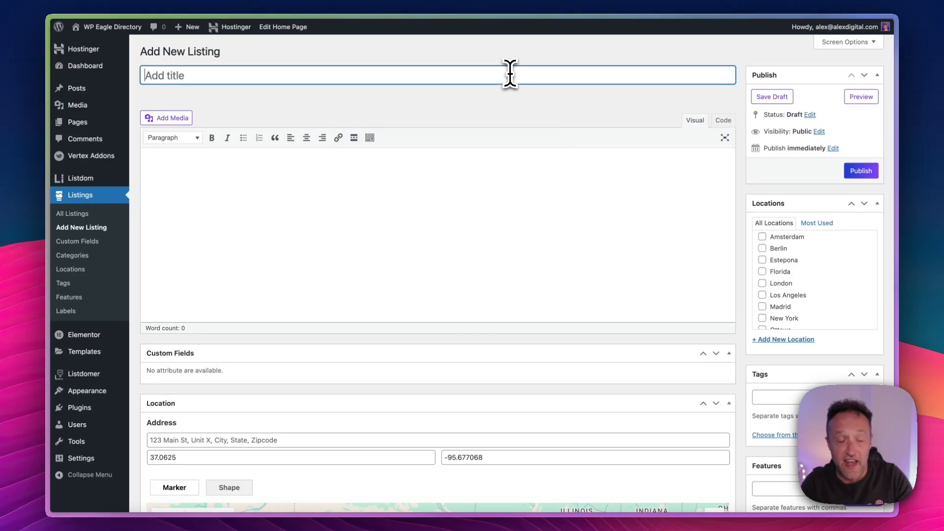
text(Um)
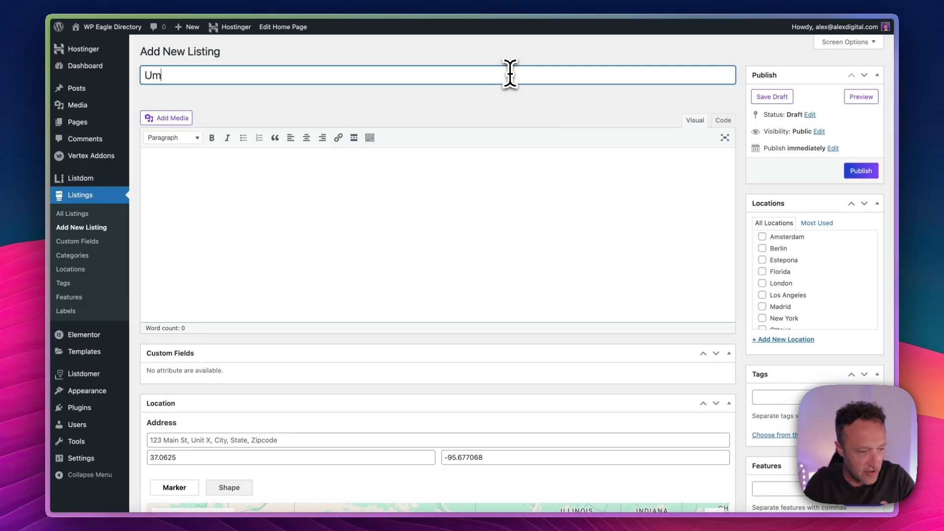
text(ami)
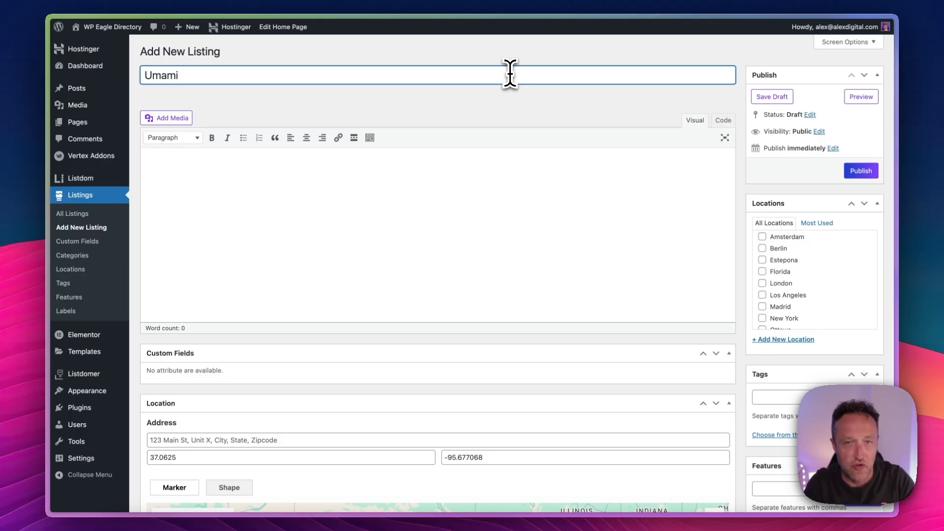
key(Tab)
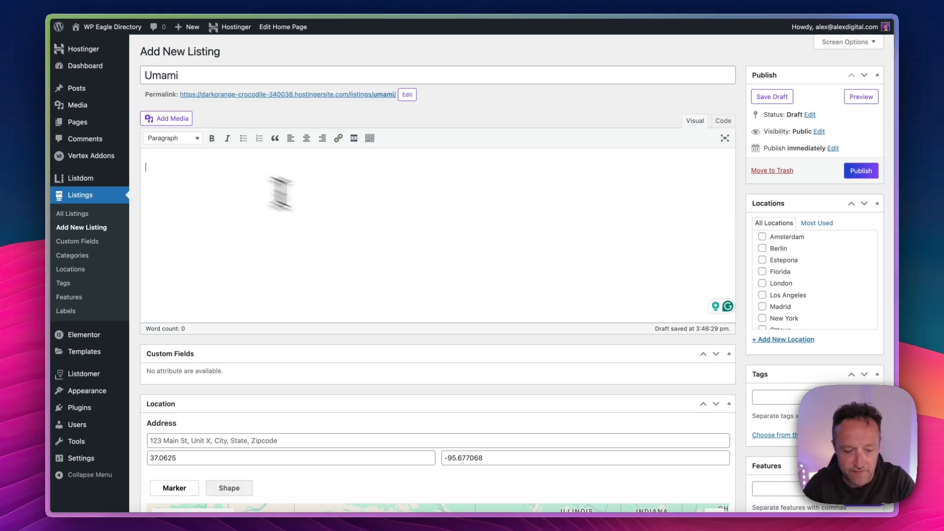
Insert the Umami22 café description and start new paragraphs at "From hearty breakfast bowls" and "With operating hours"
text(Umami22 is a standout café located in Estepona’s vibrant marina, offering a modern twist on international cuisine since its opening in 2024. Situated at Avenida Luis Braille, 22, this cozy spot is renowned for its inviting atmosphere and diverse menu that caters to both vegetarians and meat lovers. From hearty breakfast bowls and fresh salads to mouthwatering burgers and wraps, Umami22 ensures a delightful culinary experience for all. A highlight among patrons is their homemade cheesecake, often described as "probably the best" ever tasted, complemented by excellent coffee and matcha lattes . The café’s ambiance is both relaxed and modern, making it a favorite for breakfast and brunch enthusiasts. Guests frequently commend the attentive and friendly staff, as well as the beautifully presented dishes that reflect a passion for quality and detail . With operating hours from 9:00 AM to 5:00 PM Tuesday through Sunday (closed on Mondays), it’s advisable to arrive early, especially on weekends, to secure a table . Whether you’re a local or a visitor, Umami22 offers a memorable dining experience that blends exceptional food with a welcoming environment.)
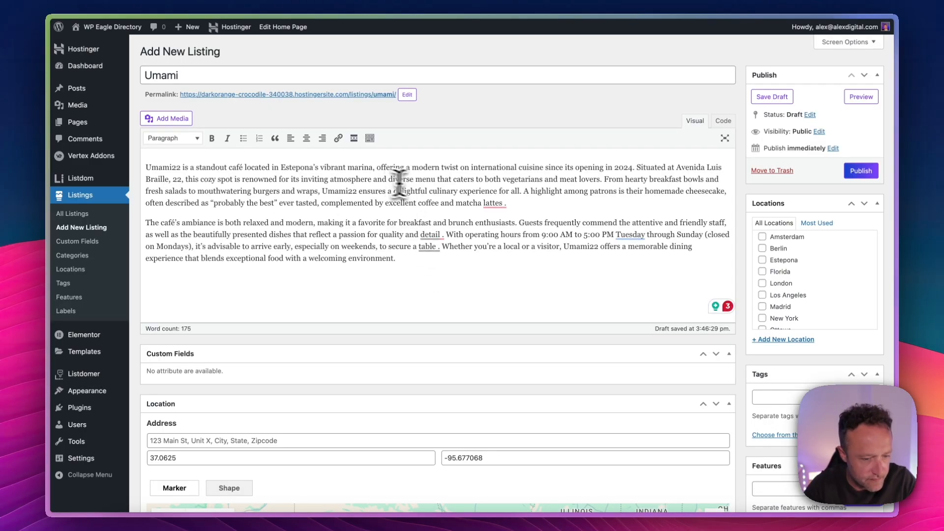
click(603, 179)
key(Return)
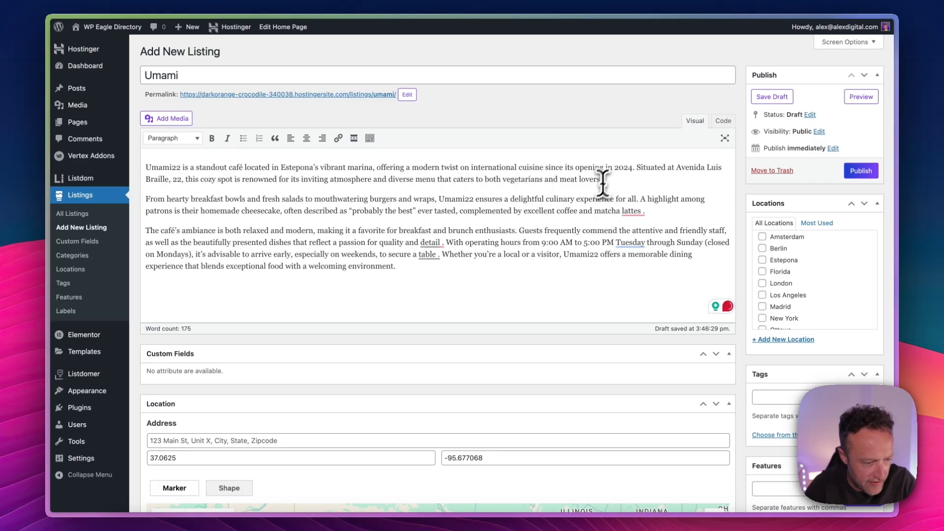
click(446, 242)
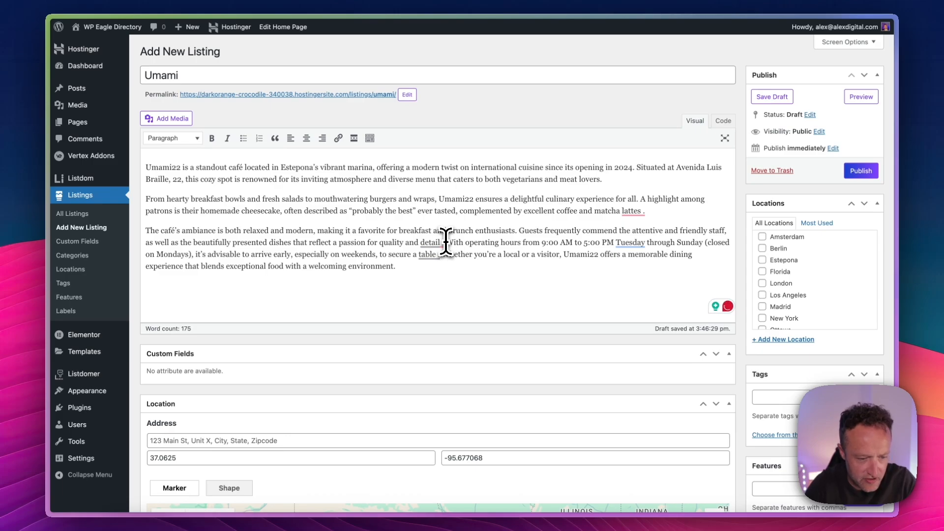
key(Return)
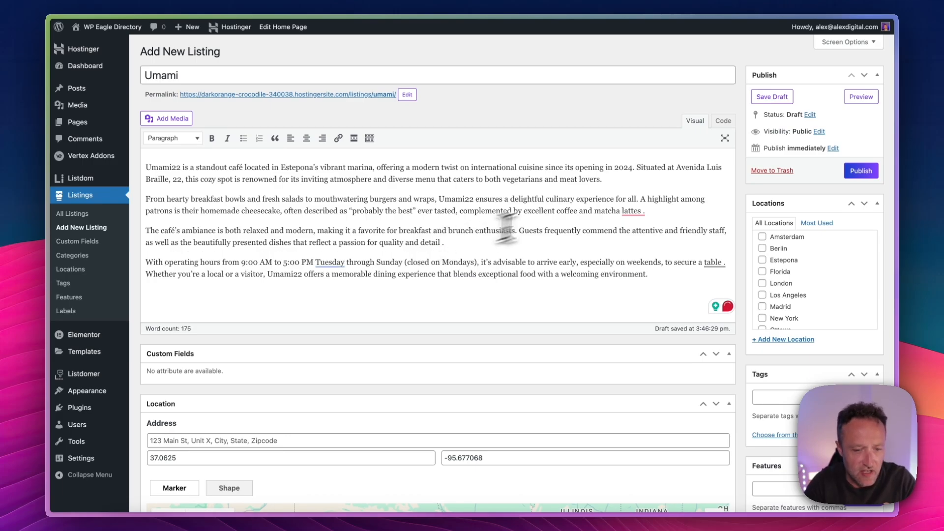
Fill in the café's full street address in the Location section of the Umami listing
scroll(606, 189, down, 3)
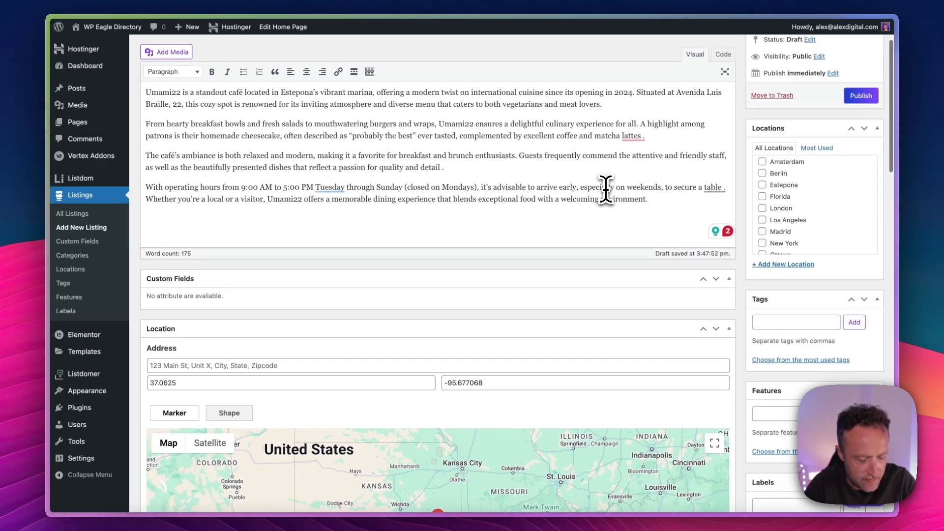
scroll(606, 190, down, 2)
scroll(418, 236, down, 5)
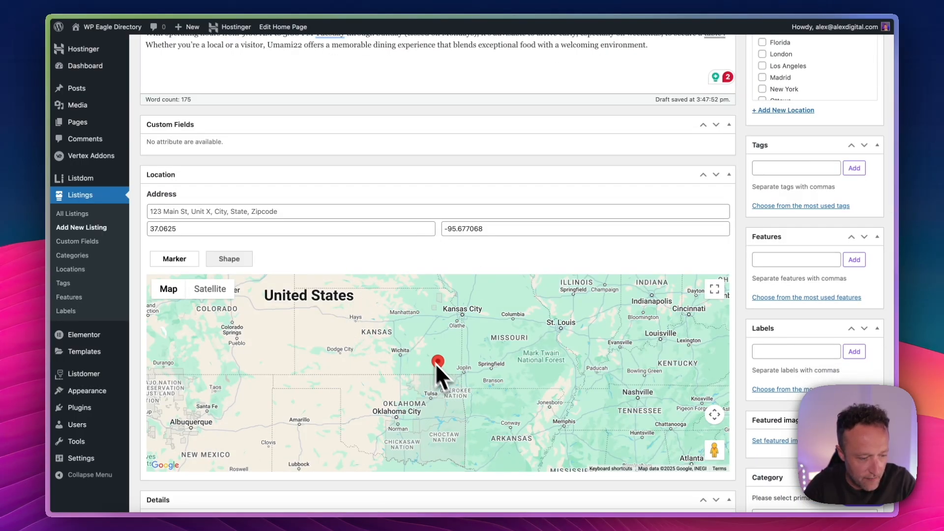
click(328, 214)
text(Av. Luis Braille, 22, 29680 Estepona, Málaga, Spain)
Look up the café's address on LatLong.net and set the listing's latitude to 36.415120 and longitude to -5.159411
click(265, 229)
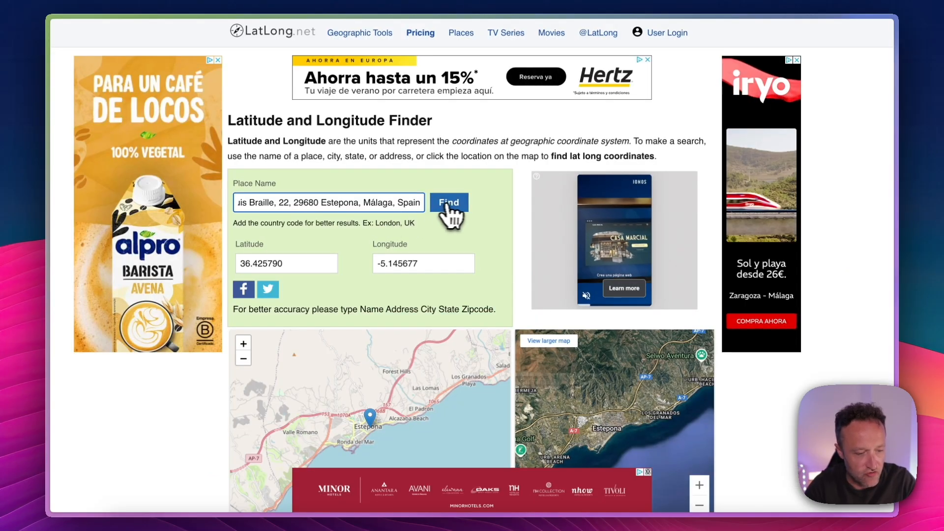
click(451, 208)
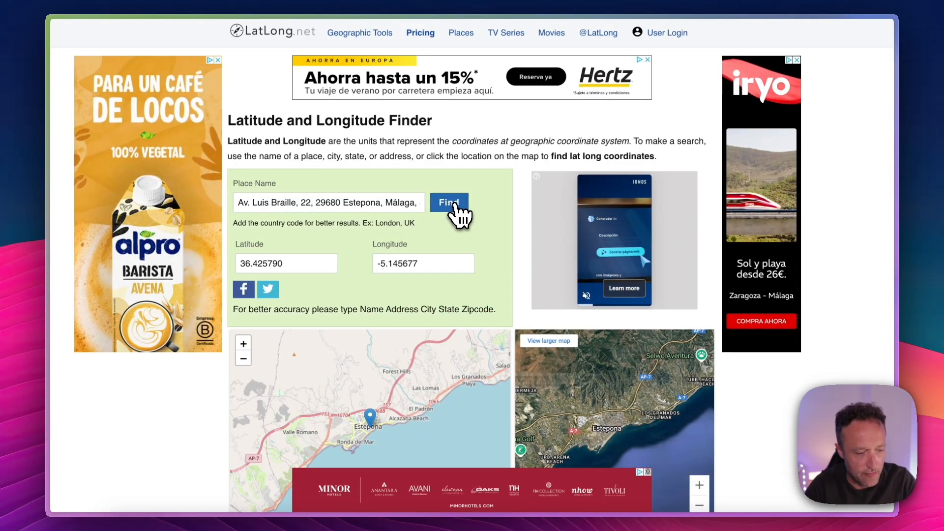
click(452, 208)
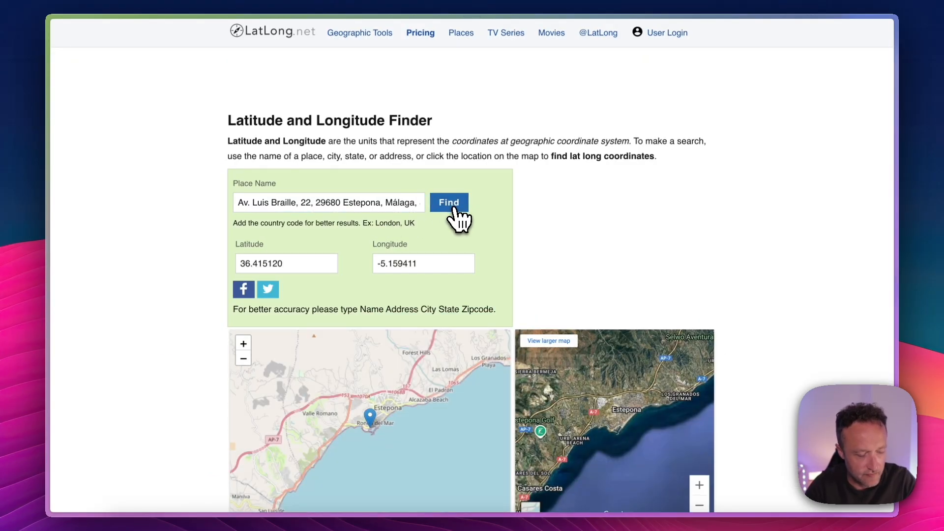
double_click(305, 264)
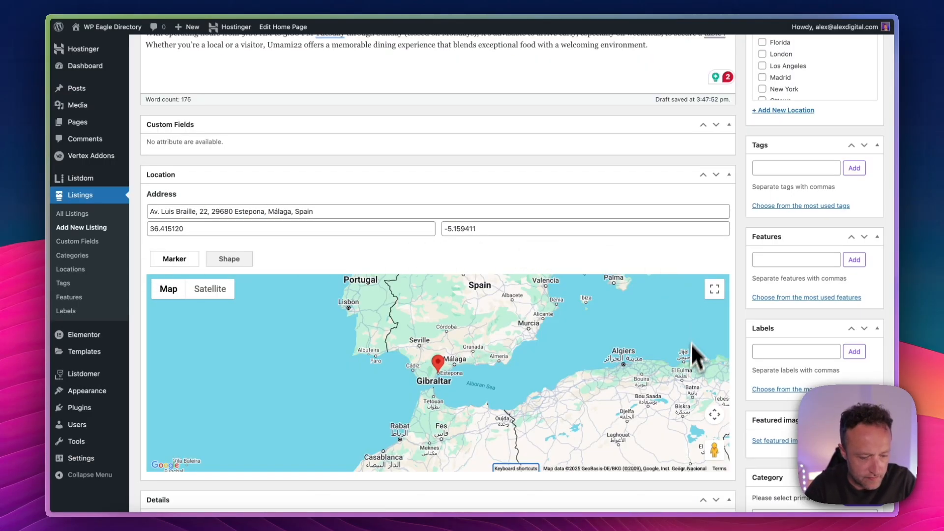
Set the listing's currency to € and its price description to "on average"
scroll(679, 344, down, 2)
scroll(619, 266, down, 5)
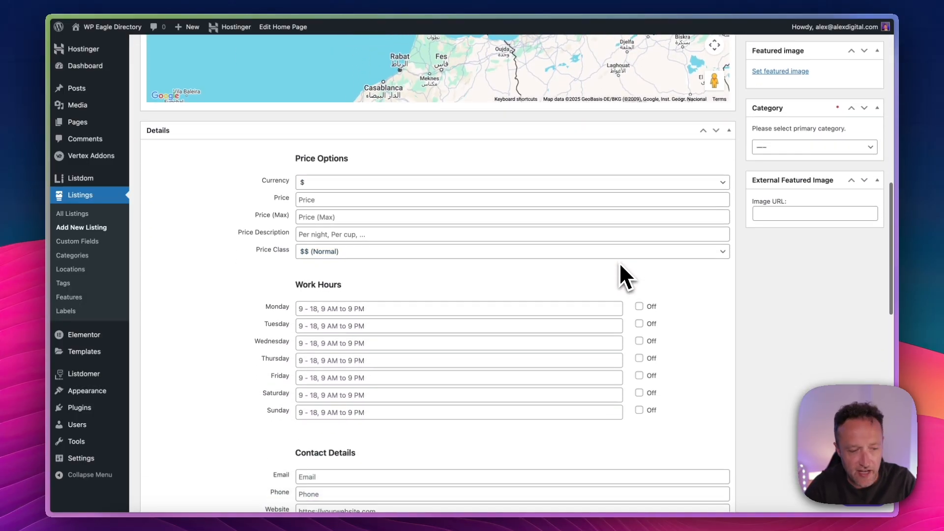
click(613, 181)
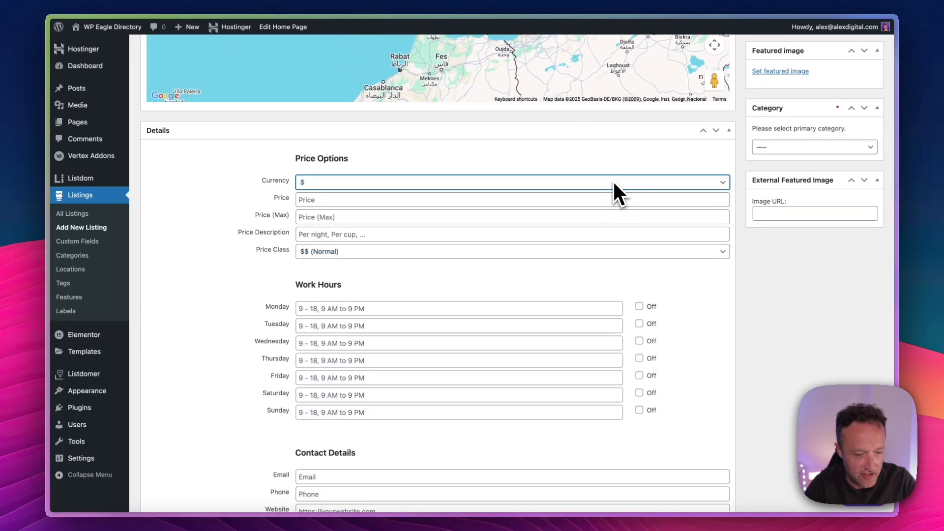
click(436, 195)
click(348, 198)
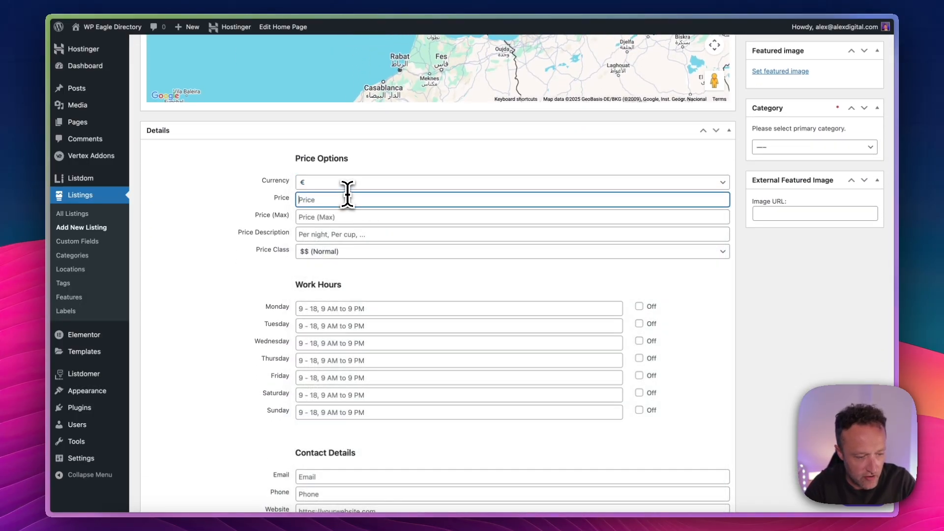
click(350, 217)
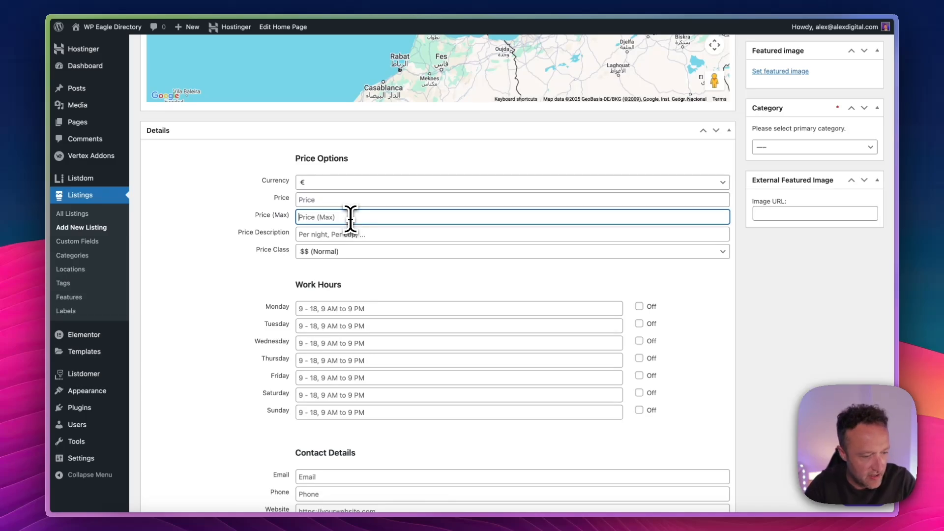
click(353, 235)
text(on a)
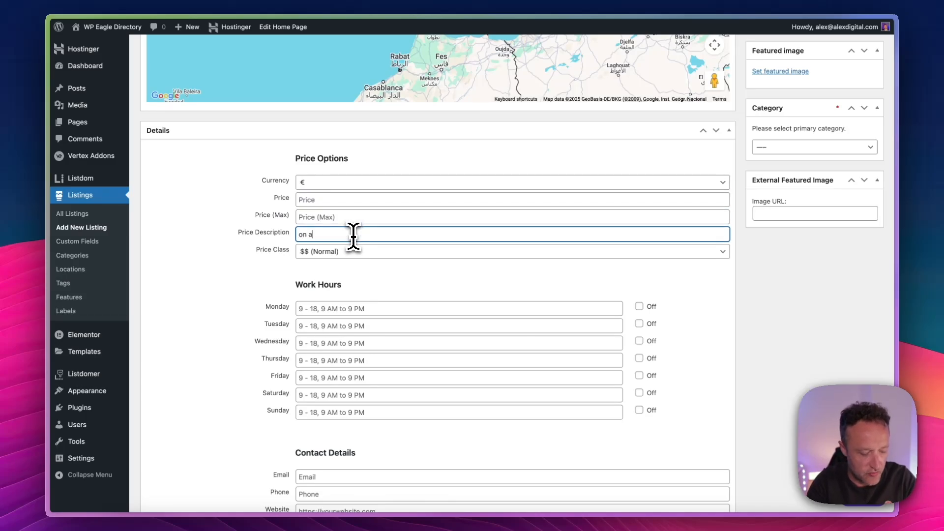
text(verage)
Set the price to 10 and the maximum price to 30, keeping the price class $$ (Normal)
click(354, 217)
text(1)
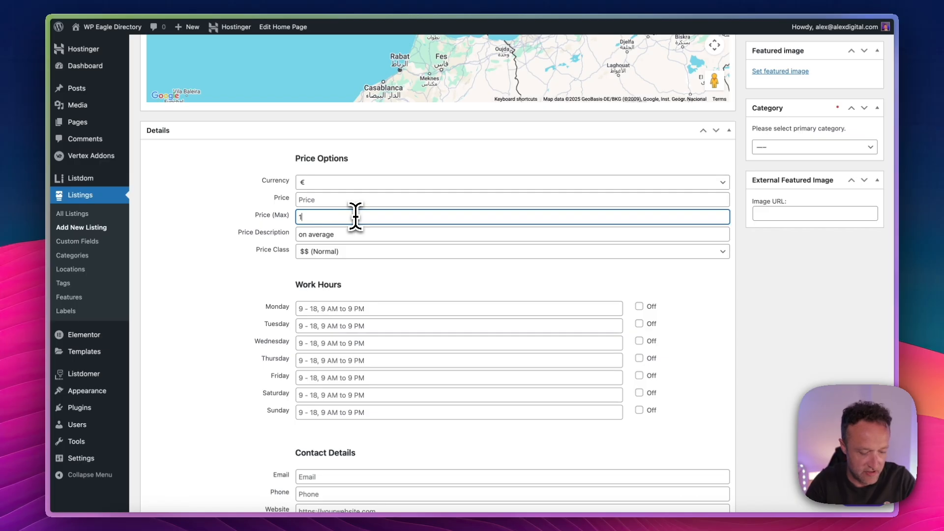
text(0)
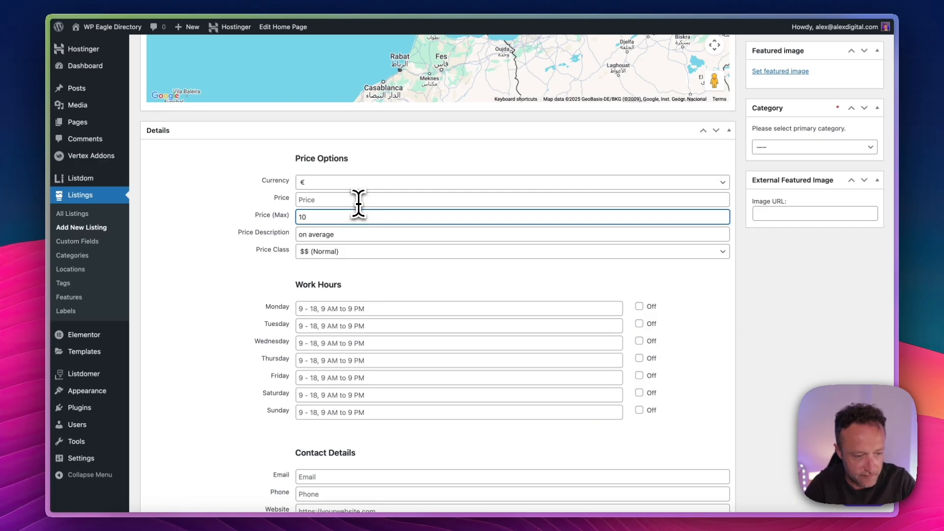
click(358, 200)
text(10)
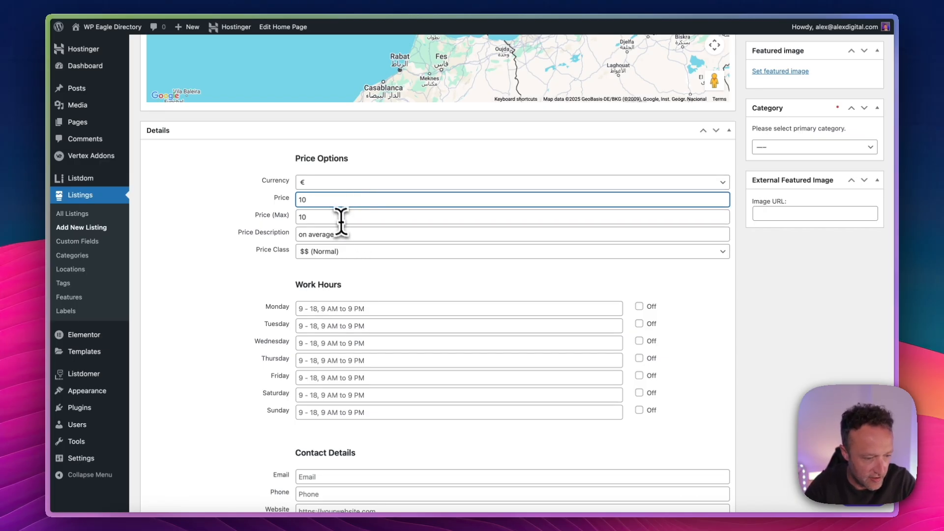
click(339, 216)
double_click(339, 215)
key(BackSpace)
text(3)
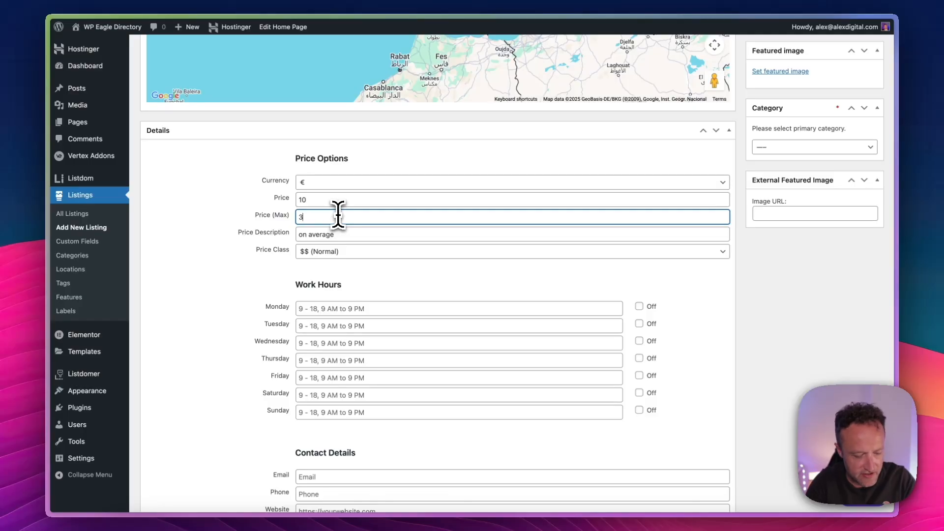
scroll(436, 172, down, 1)
click(393, 225)
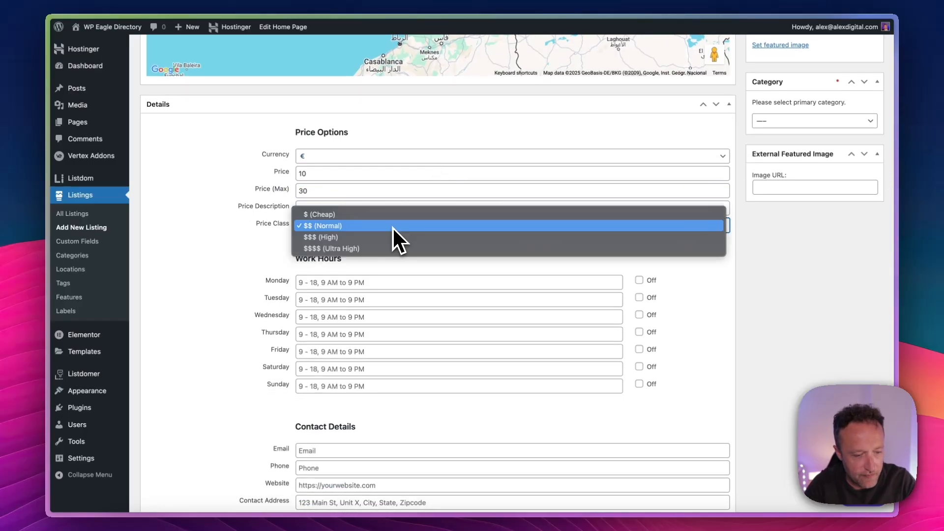
click(226, 193)
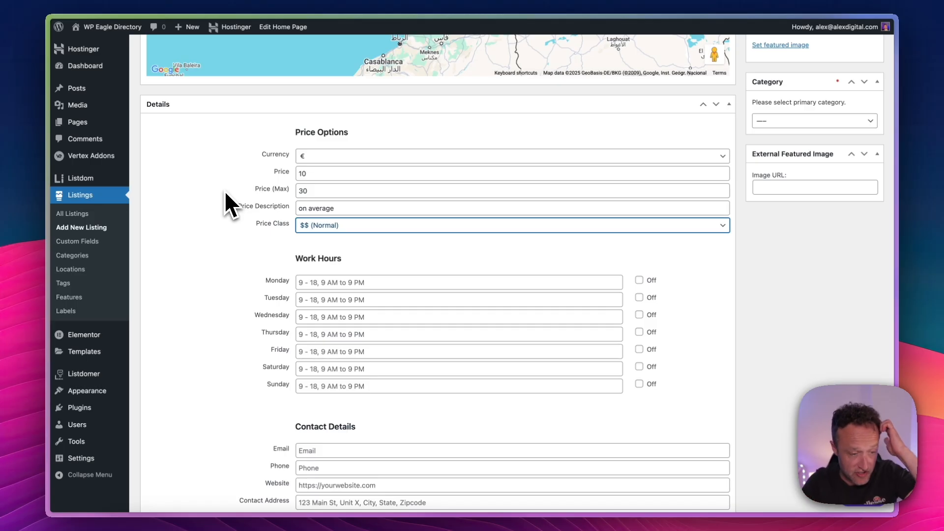
Set Monday's work hours to "9am to 9pm" and copy that text
scroll(349, 206, down, 2)
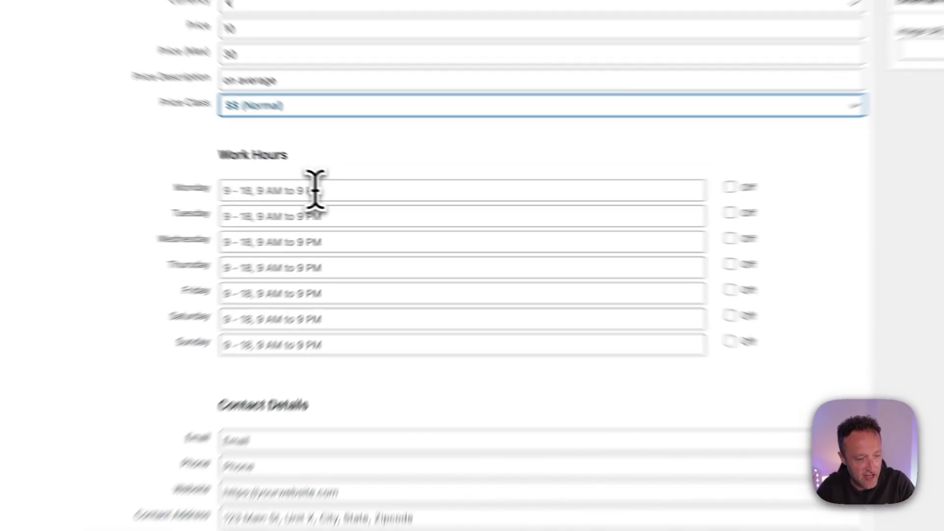
click(360, 225)
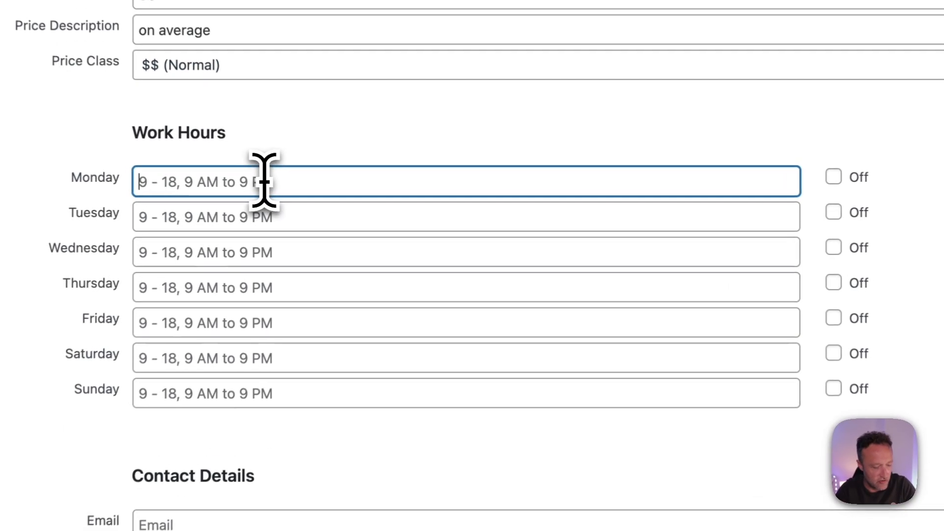
text(9am t)
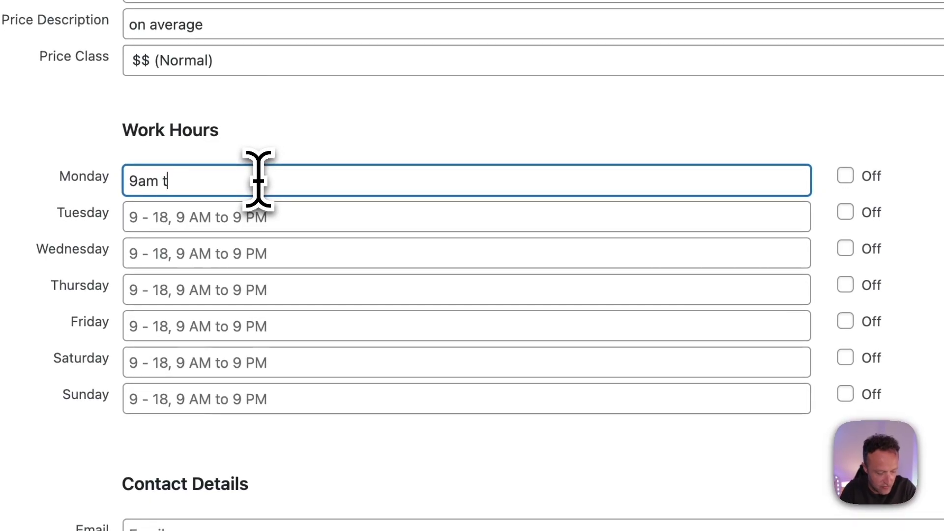
text(o 9pm)
key(super+a)
key(super+c)
Fill in "9am to 9pm" as the work hours for Tuesday through Saturday and mark Sunday as off
click(284, 221)
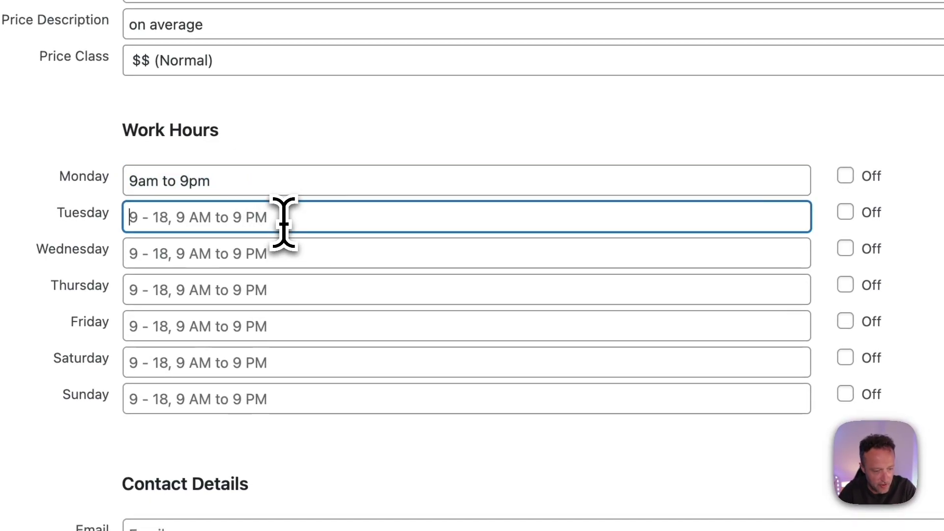
key(super+v)
click(279, 253)
key(super+v)
click(277, 326)
key(super+v)
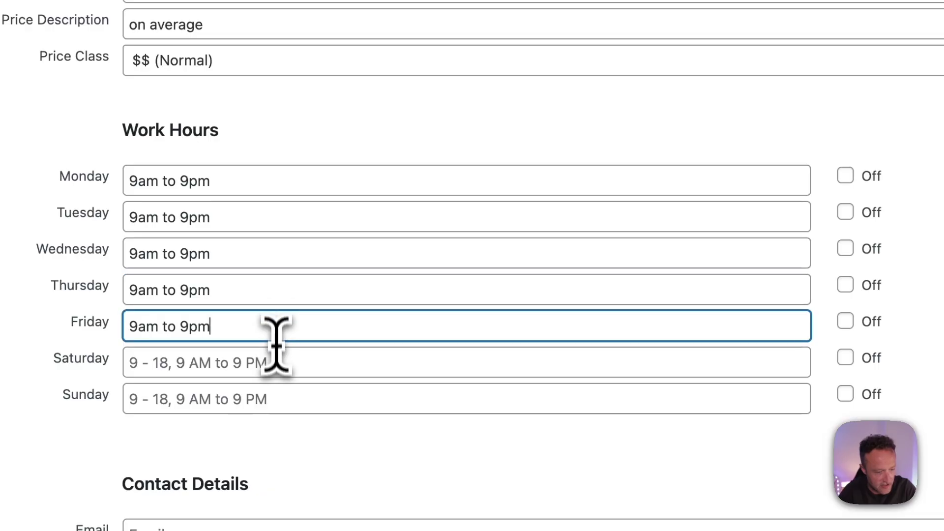
click(273, 363)
key(super+v)
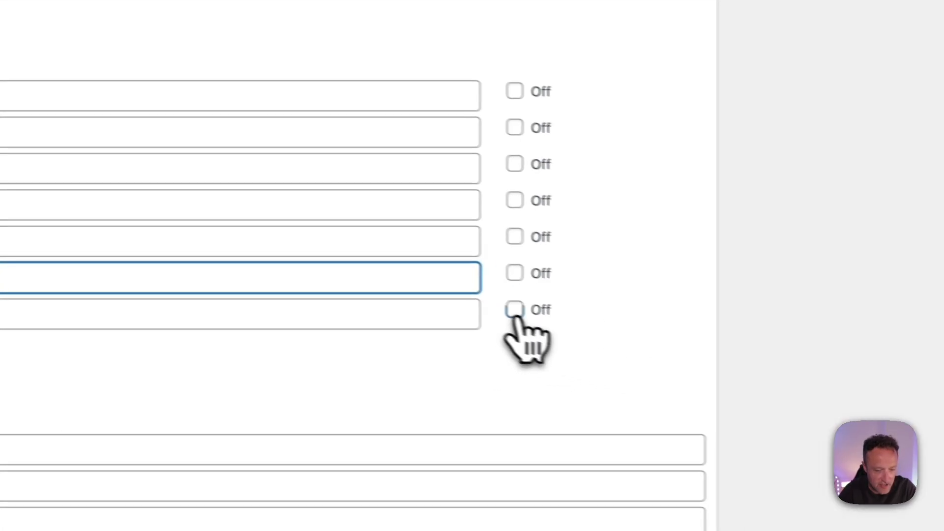
click(515, 312)
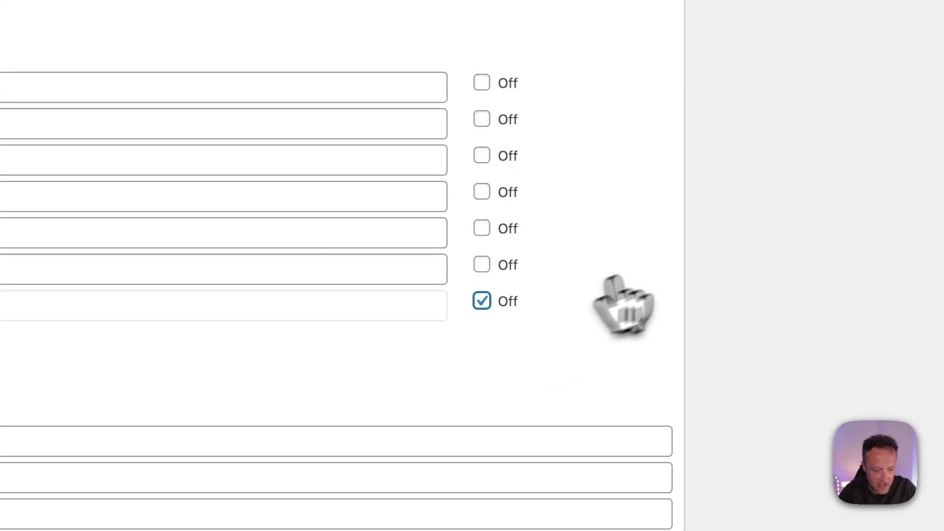
Look over the listing's contact details, custom link, owner message, gallery and embed options
scroll(507, 187, down, 5)
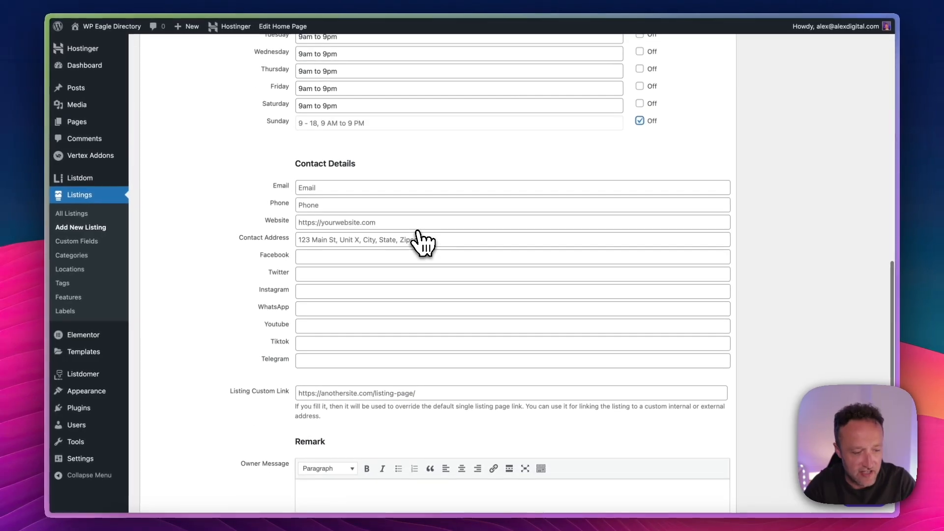
scroll(417, 241, down, 2)
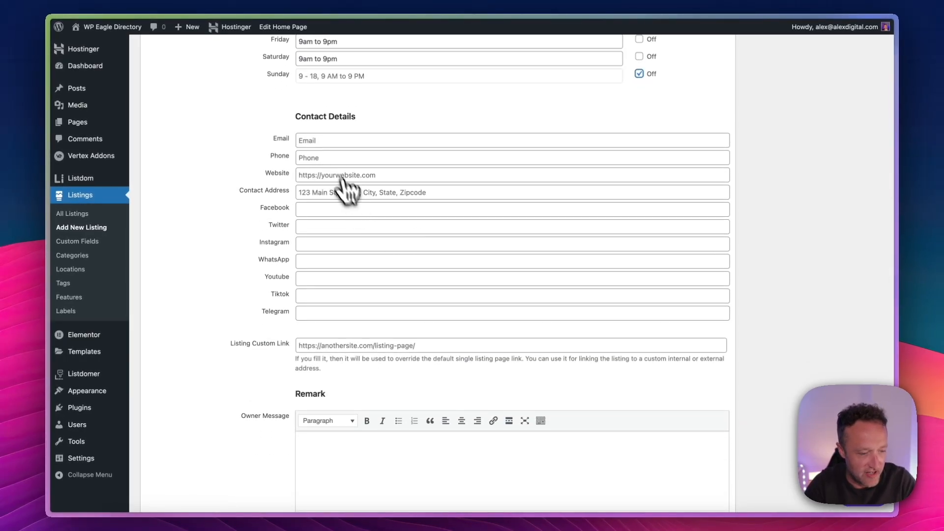
scroll(362, 219, up, 1)
scroll(358, 218, down, 1)
scroll(358, 219, up, 1)
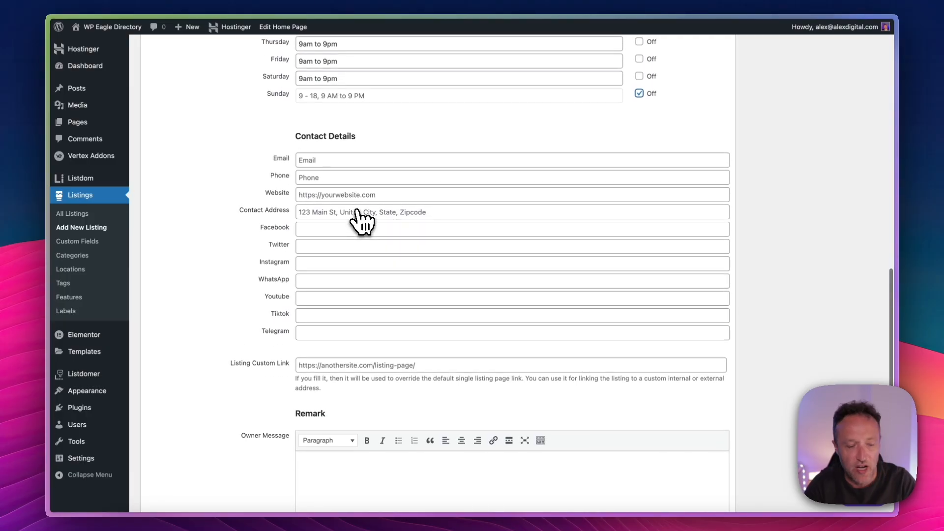
scroll(360, 219, down, 6)
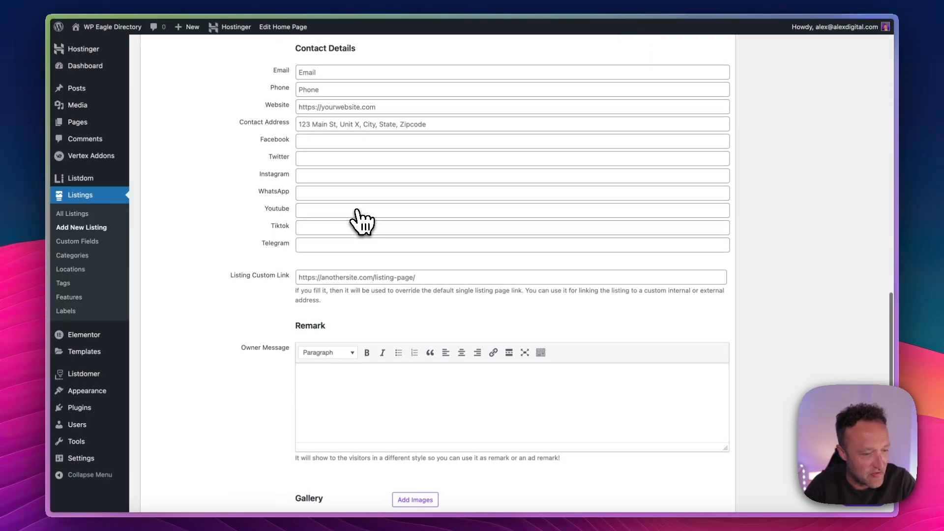
scroll(403, 320, down, 5)
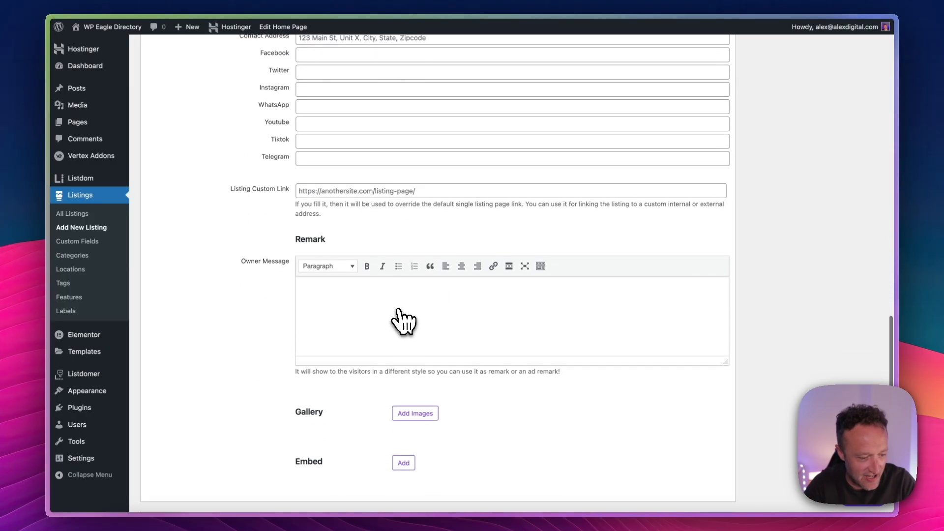
scroll(403, 320, down, 2)
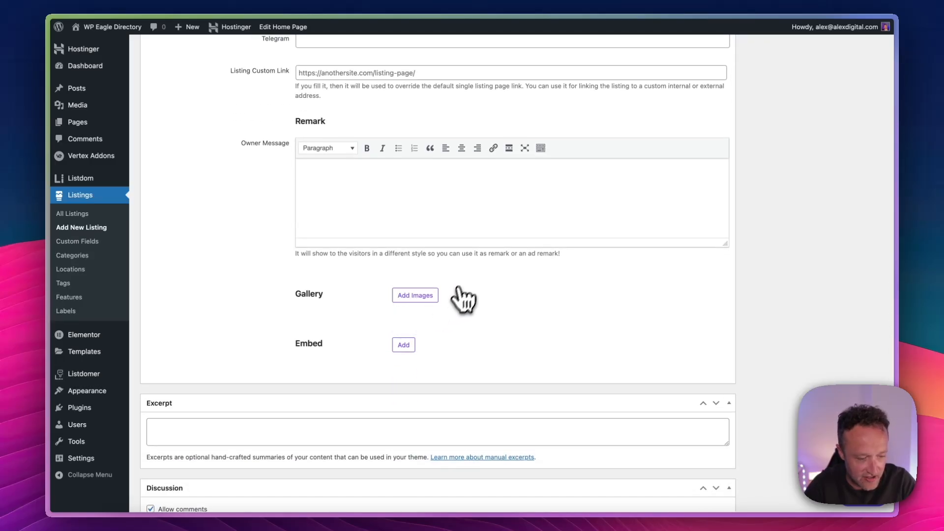
scroll(465, 293, down, 3)
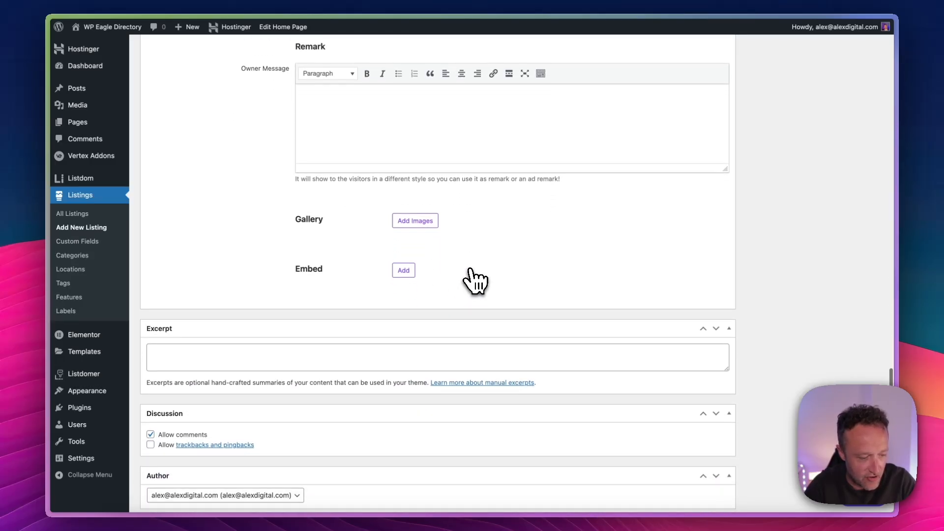
Upload the eight Umami café photos and add them to the listing's gallery
click(416, 221)
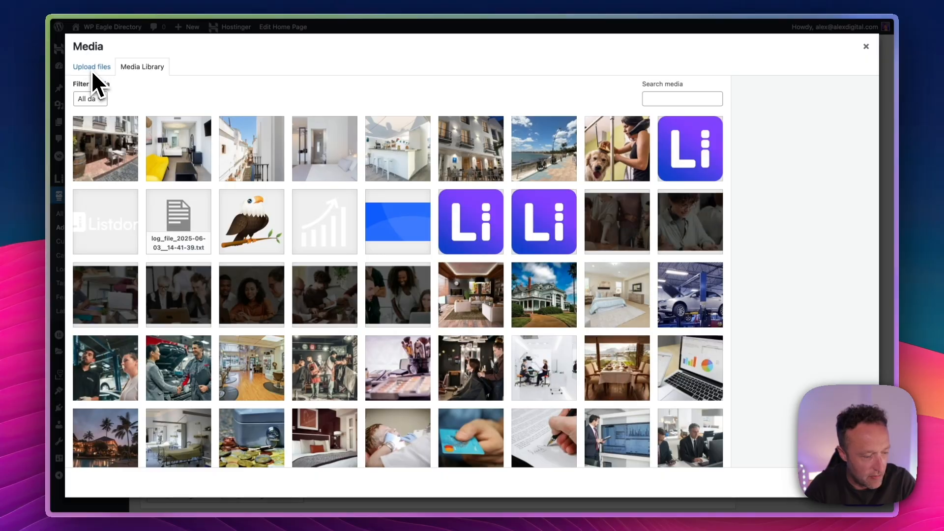
click(93, 70)
click(494, 255)
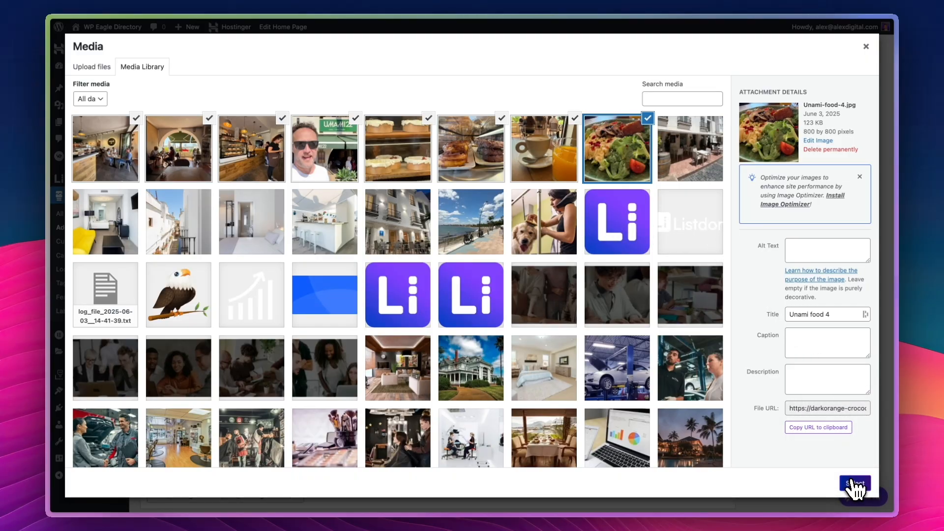
click(855, 483)
scroll(608, 248, down, 4)
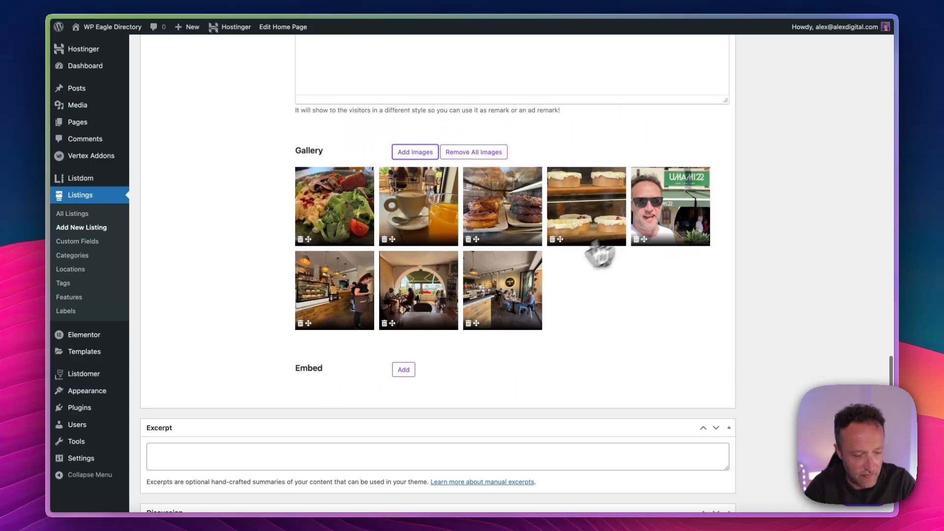
click(405, 341)
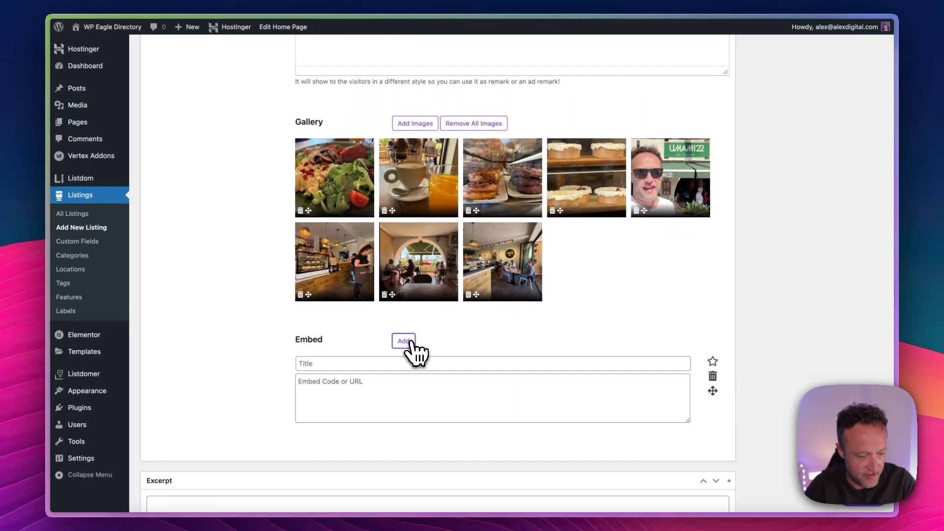
scroll(416, 344, down, 2)
click(426, 336)
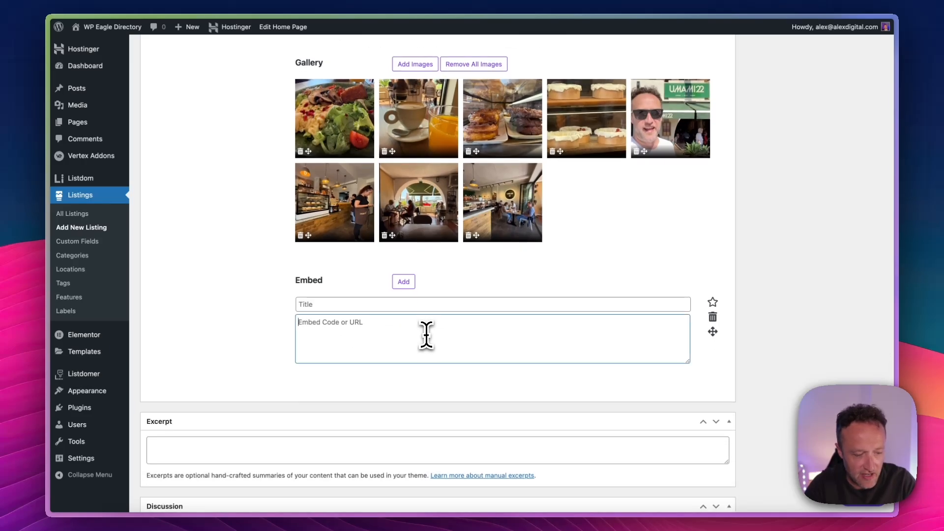
click(386, 302)
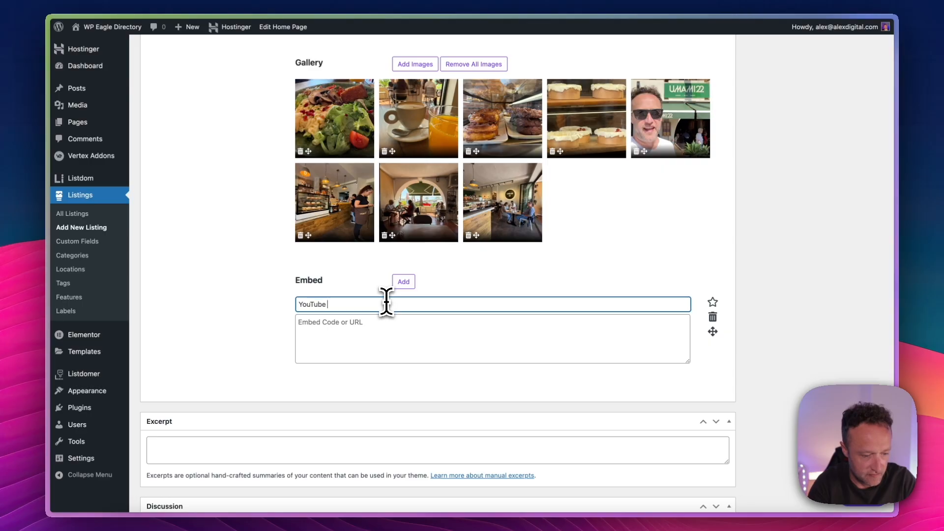
click(377, 334)
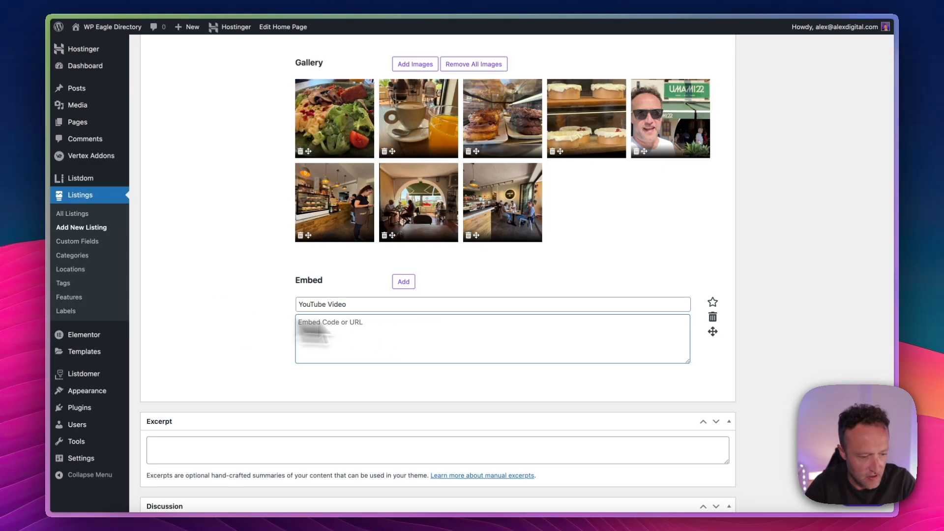
text(https://www.youtube.com/watch?v=fCLv0LUNygE)
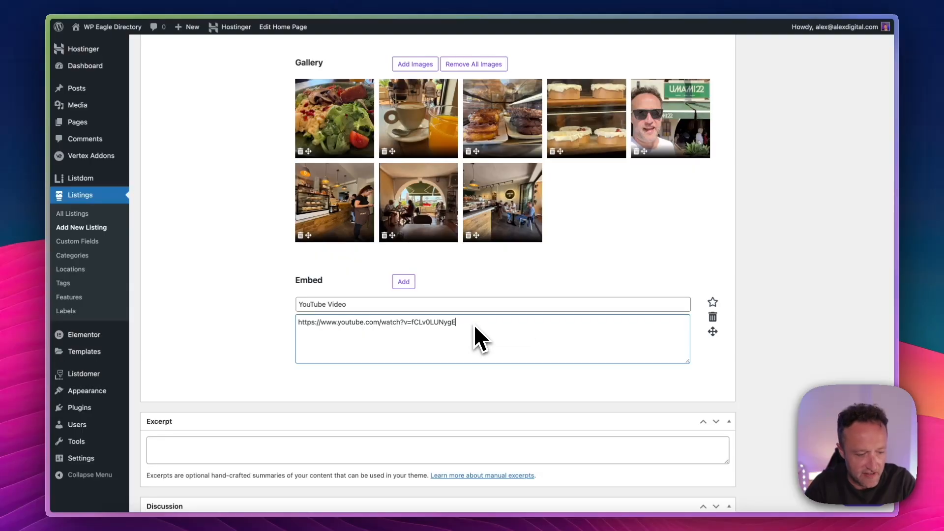
Fill in the excerpt about a first visit to Umami, praising the vibes, food and cheesecake of this popular cafe in Estepona Port
scroll(541, 288, down, 2)
scroll(544, 288, down, 3)
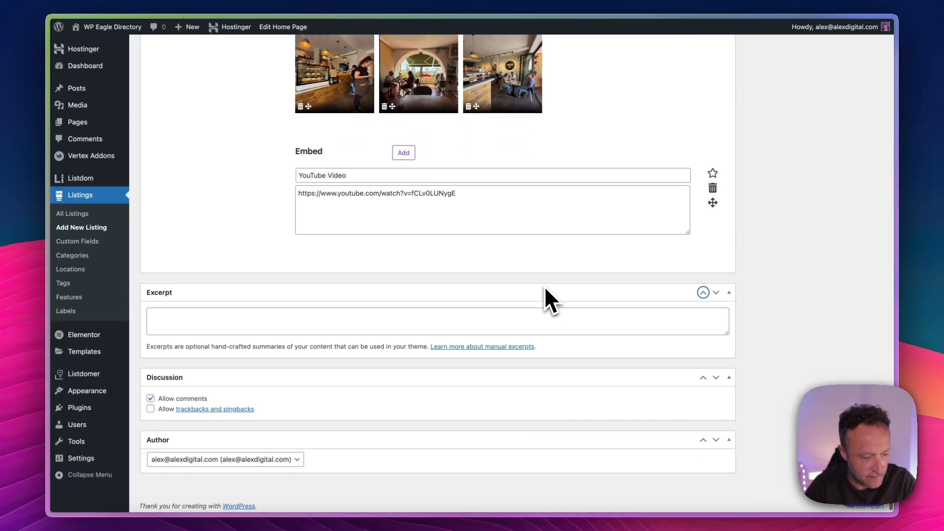
click(413, 317)
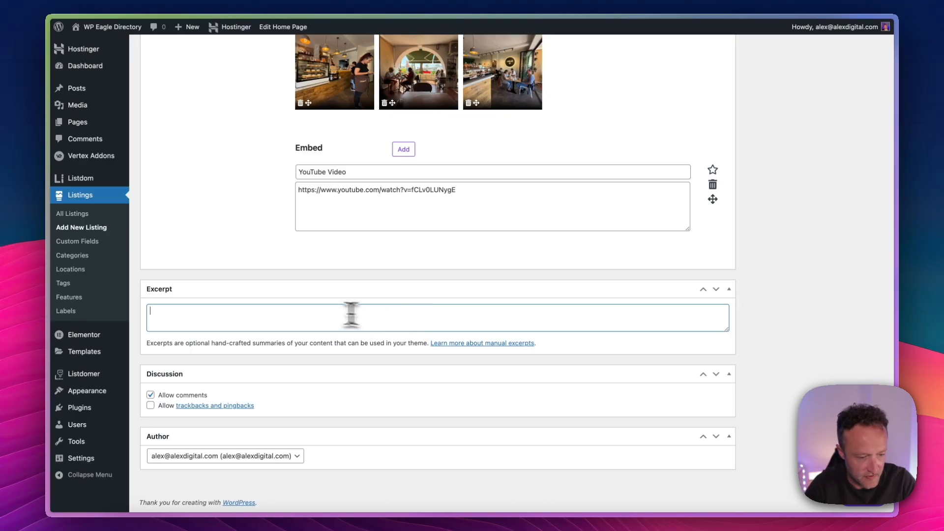
text(I visited Umami for the first time recently and was really impressed. Great vibes, delicious food and unbelievable cheesecake make it a popular cafe in Estepona Port)
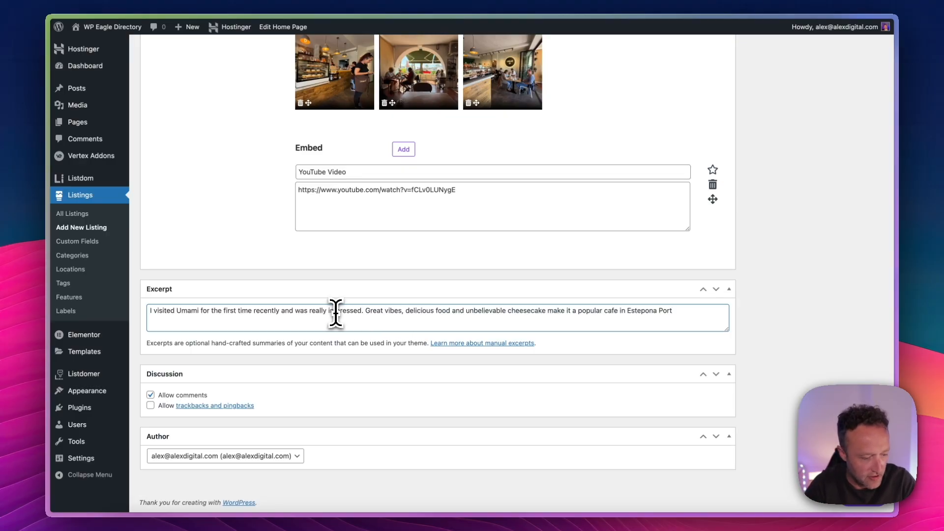
Assign the Umami listing to the Estepona location
scroll(350, 320, up, 15)
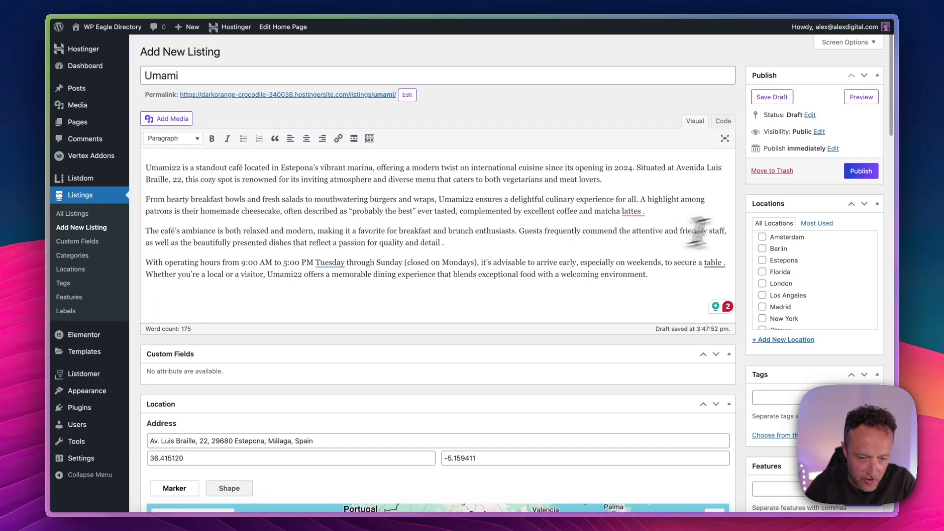
scroll(350, 320, down, 2)
click(762, 234)
scroll(864, 274, down, 1)
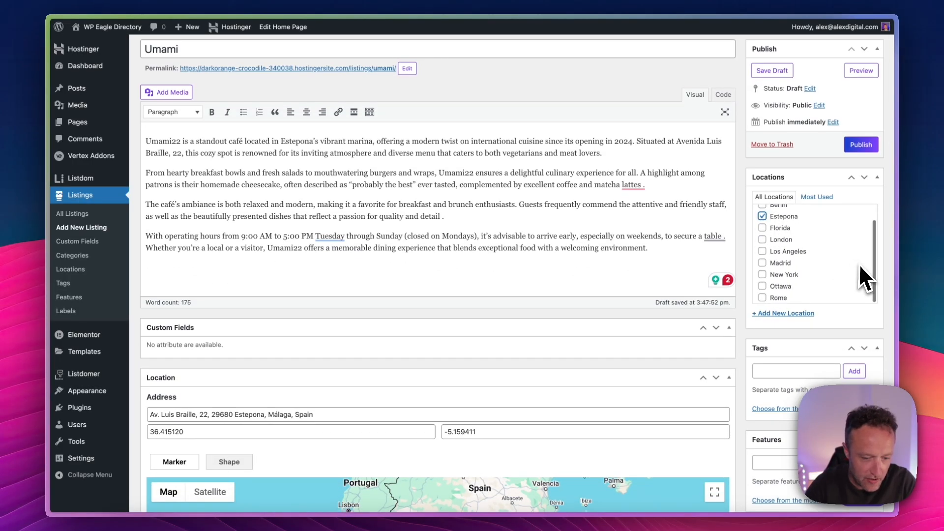
Add the tags Parking and Recommended to the listing from the most used tags
scroll(845, 329, down, 3)
click(799, 345)
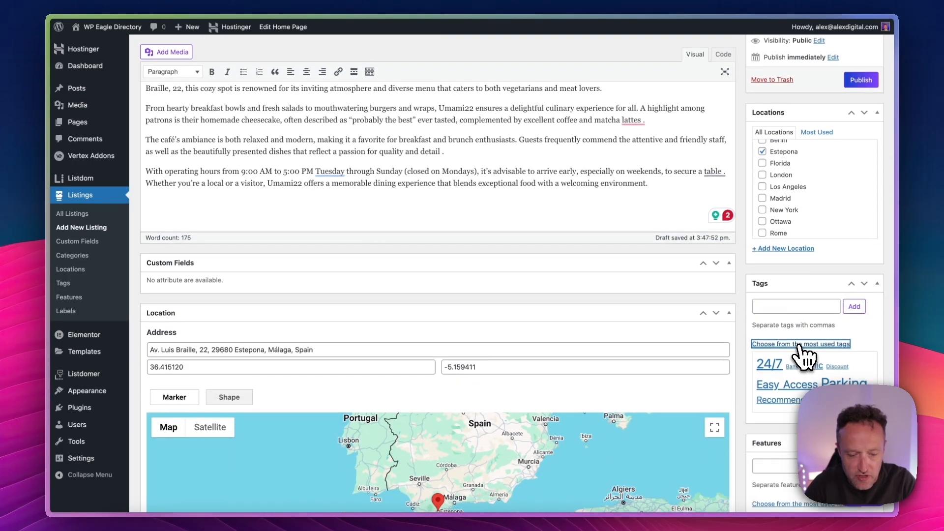
click(840, 383)
click(793, 418)
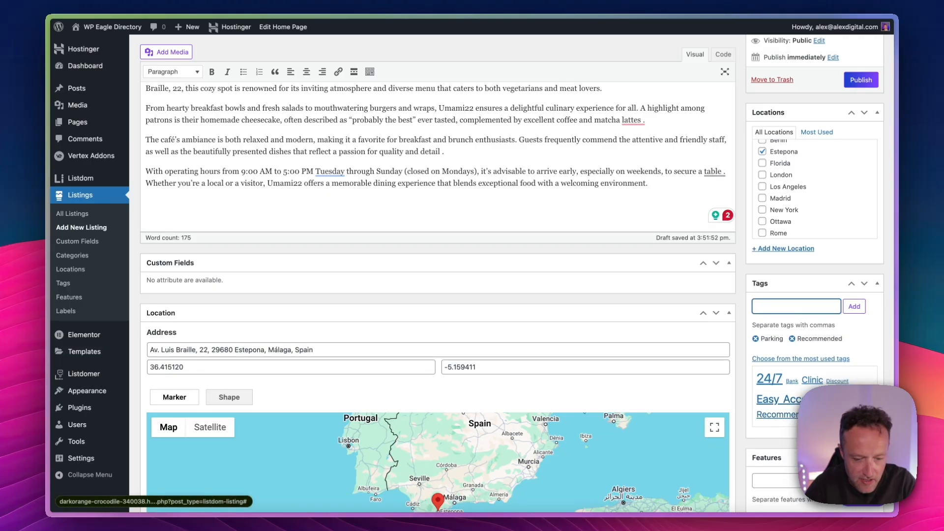
Add the features Free Wifi and Accepts Bitcoin to the listing from the most used features
scroll(807, 408, down, 3)
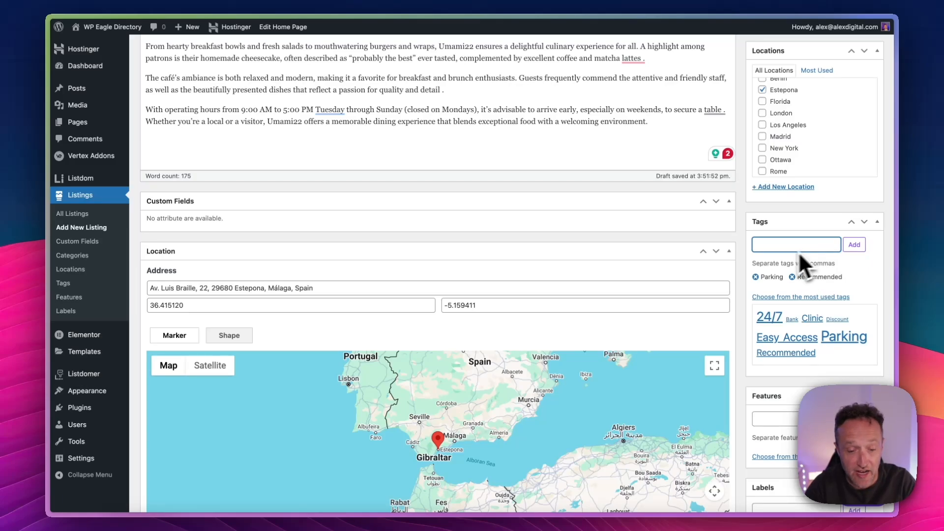
scroll(799, 252, down, 5)
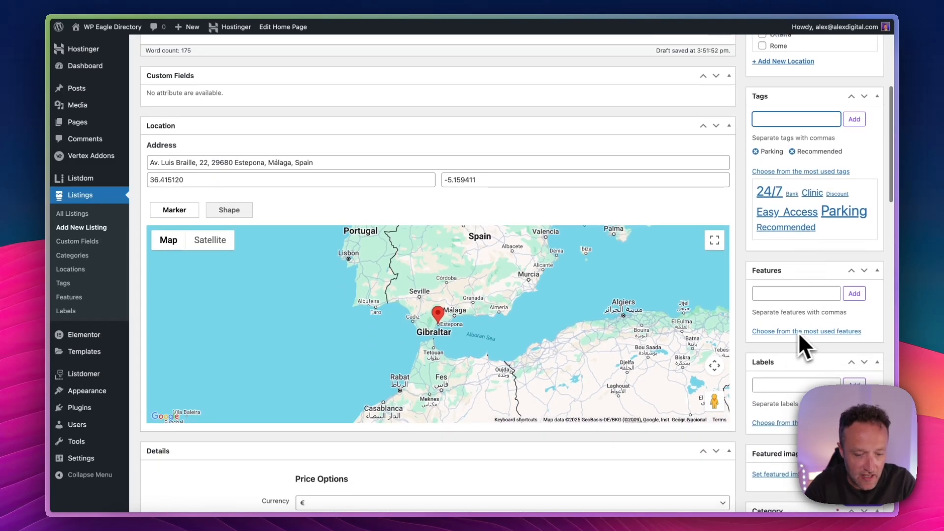
click(804, 332)
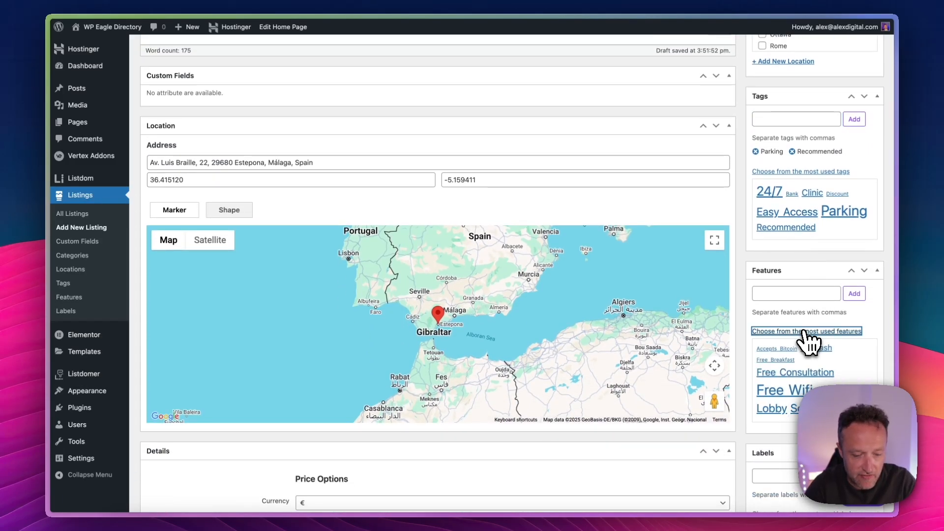
click(791, 390)
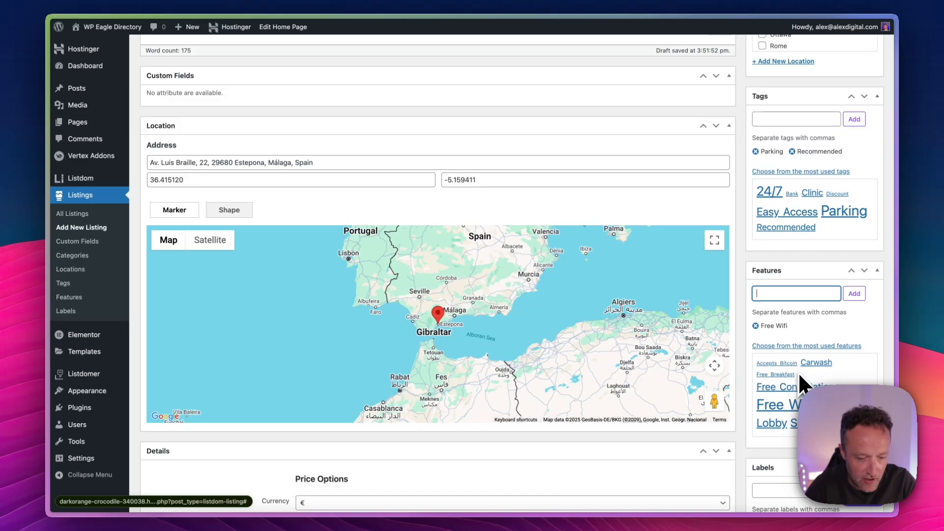
click(777, 363)
scroll(845, 374, down, 1)
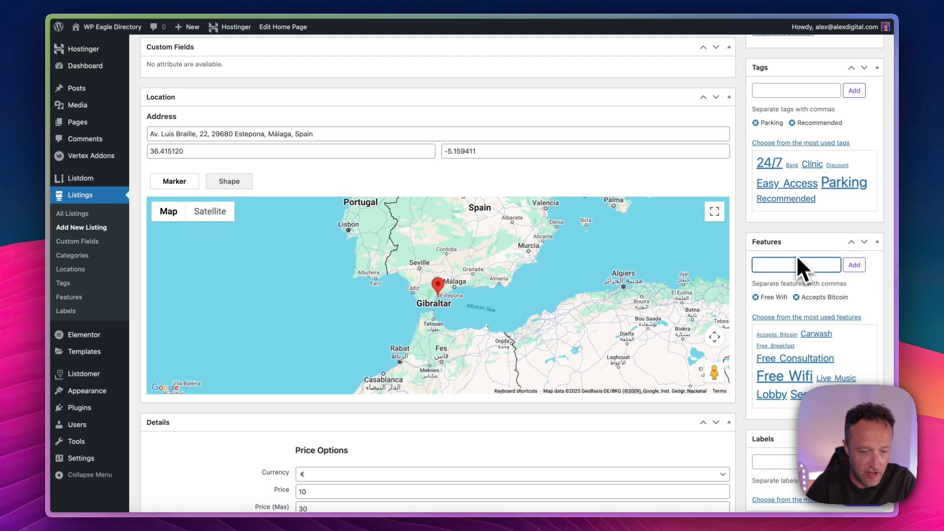
click(859, 286)
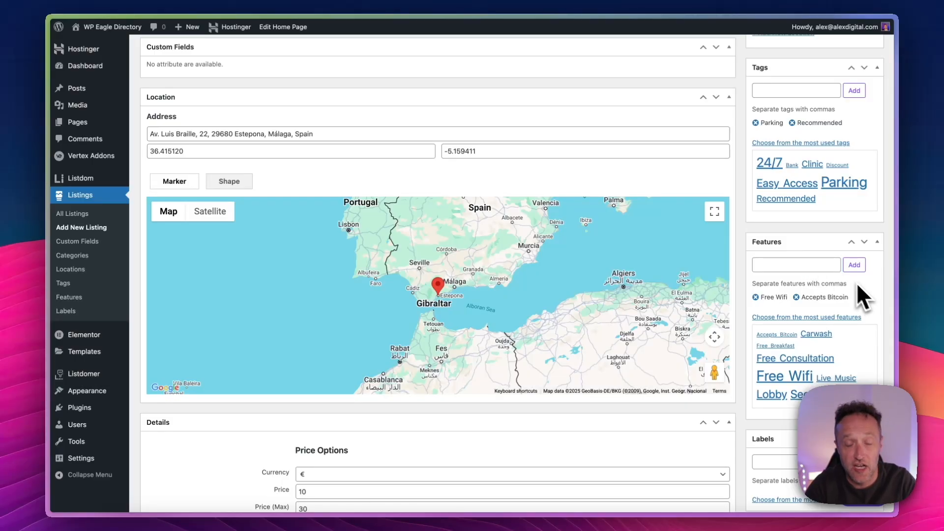
Add the Must See label to the listing from the most used labels
scroll(817, 270, down, 4)
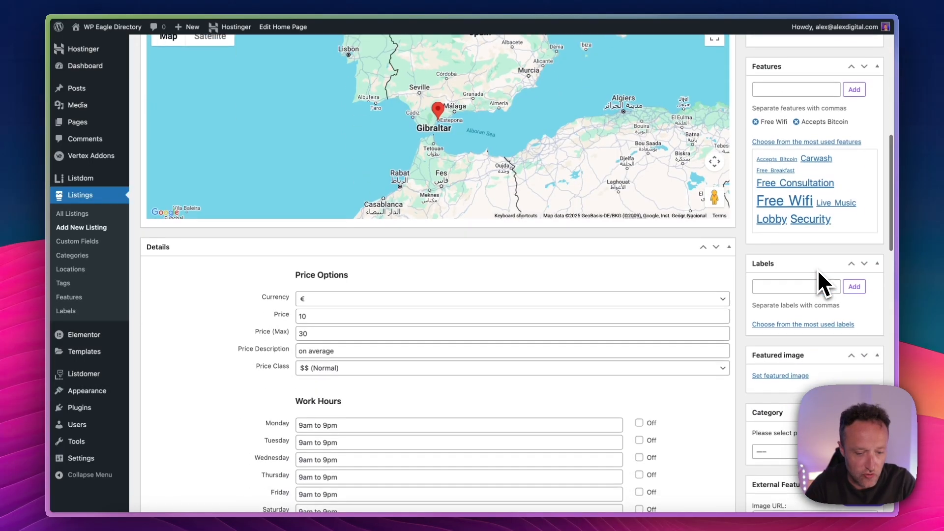
drag(813, 326, 806, 323)
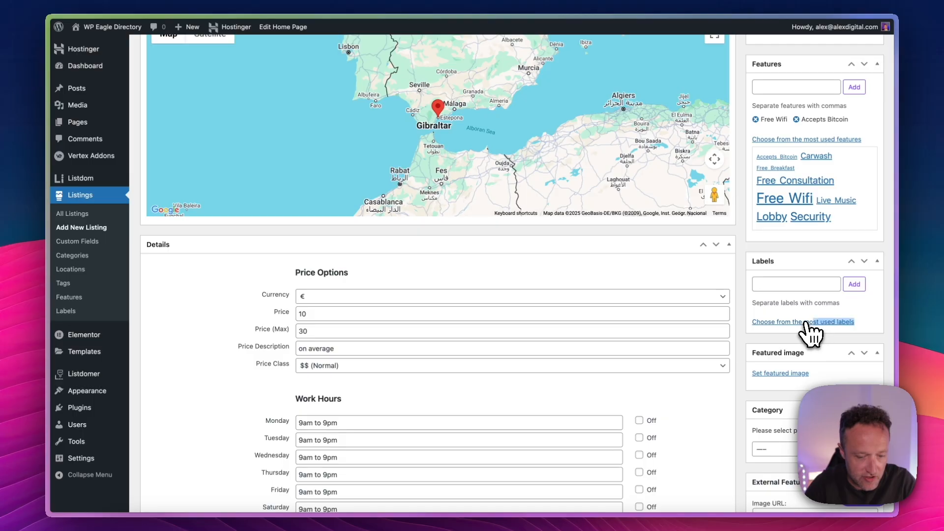
click(806, 323)
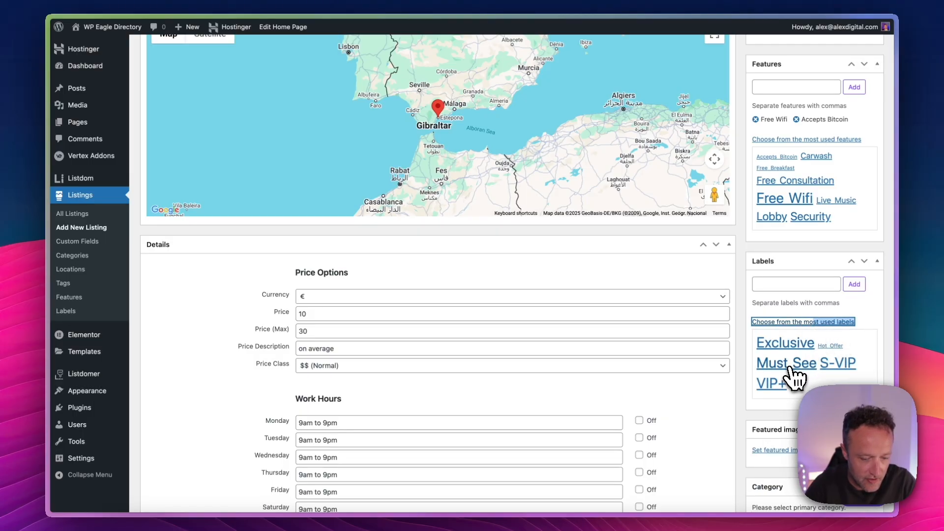
click(790, 368)
Upload "Umami Featured Image.jpg" from the Umami folder and set it as the listing's featured image
scroll(849, 320, down, 3)
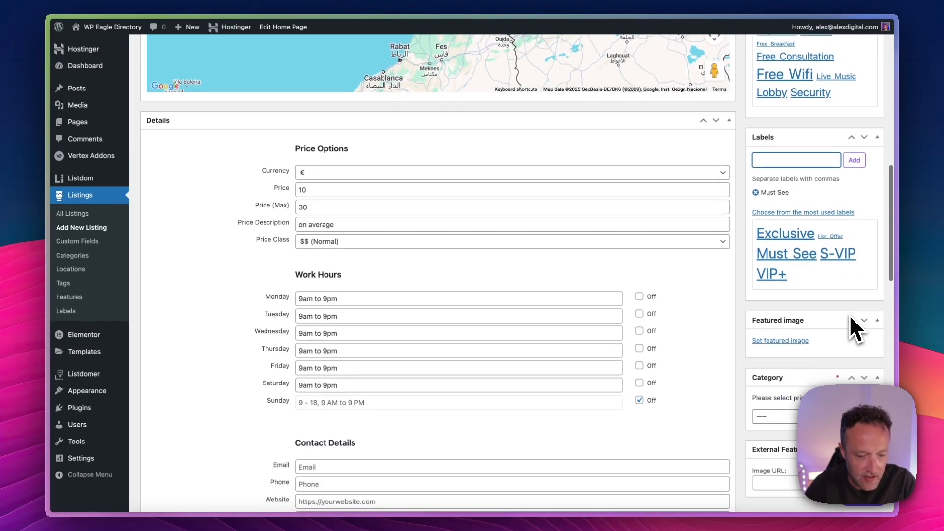
click(771, 344)
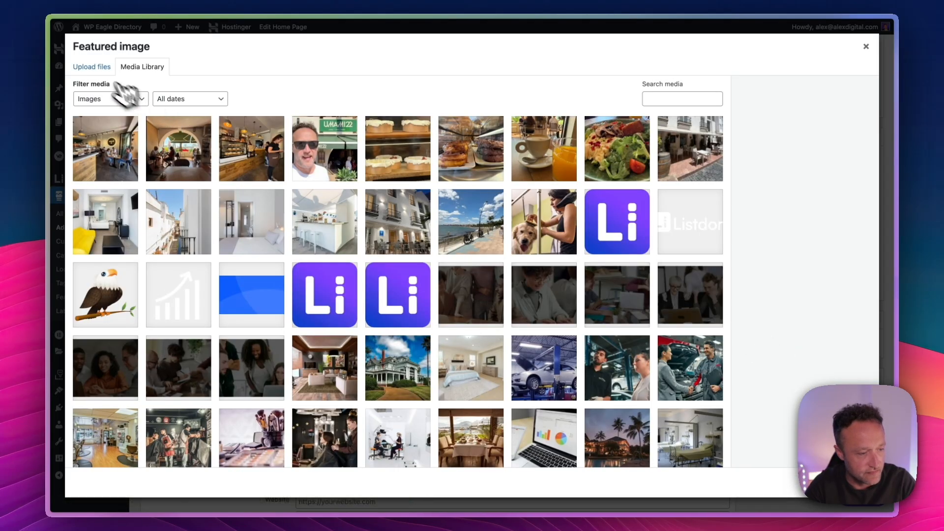
click(94, 69)
click(451, 251)
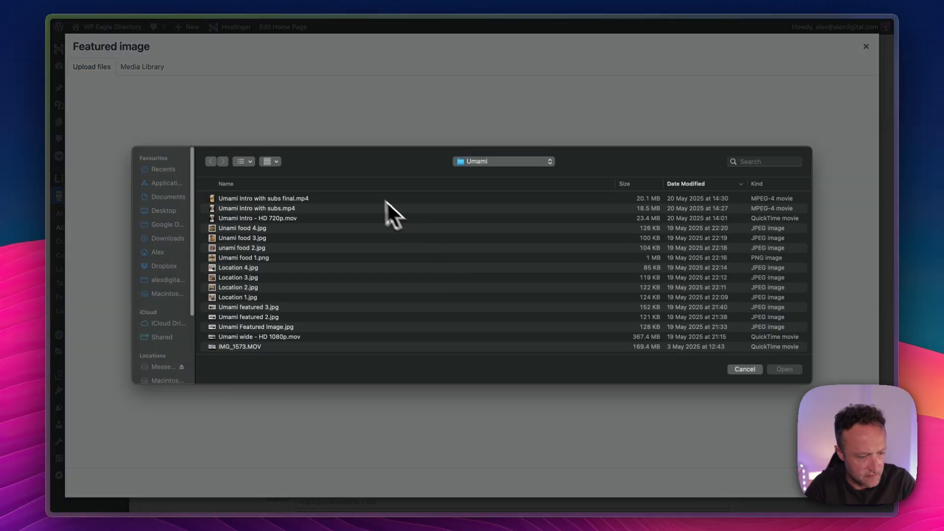
scroll(312, 227, down, 2)
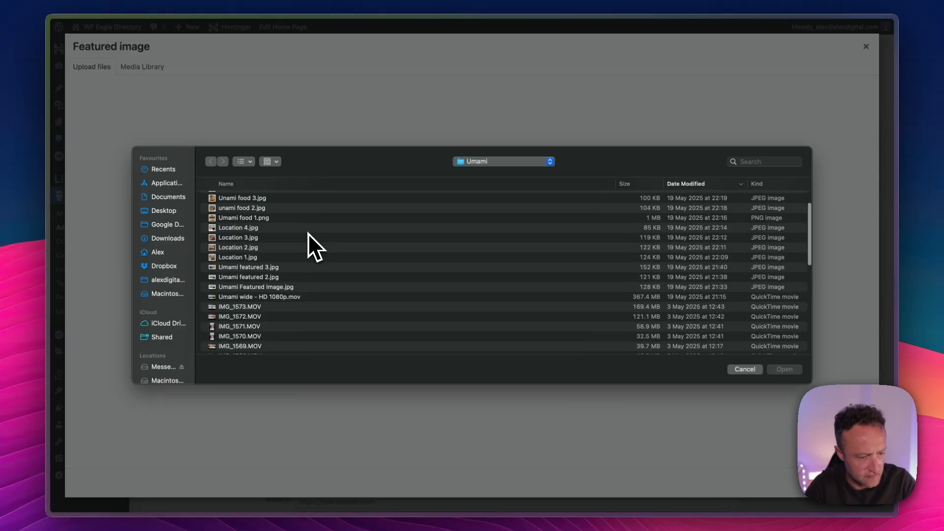
double_click(294, 288)
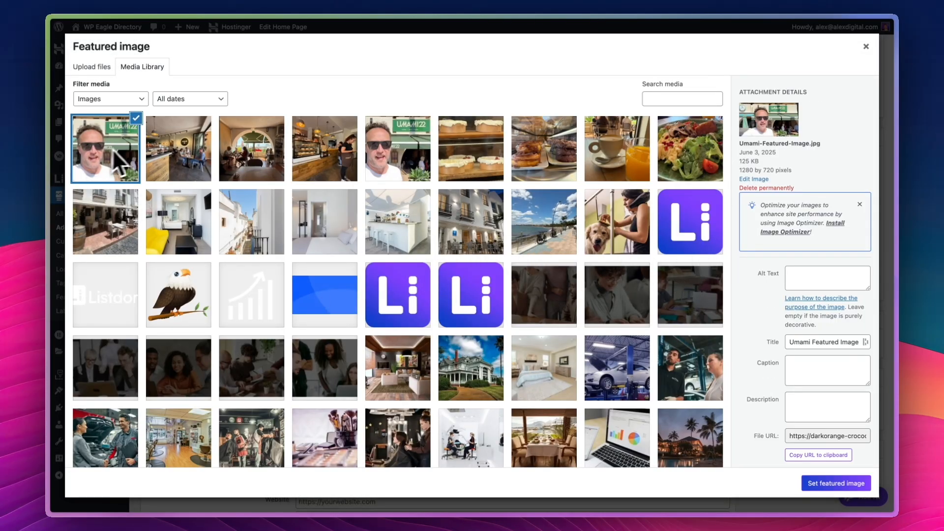
click(836, 483)
Set the listing's primary category to Restaurant
scroll(818, 315, down, 2)
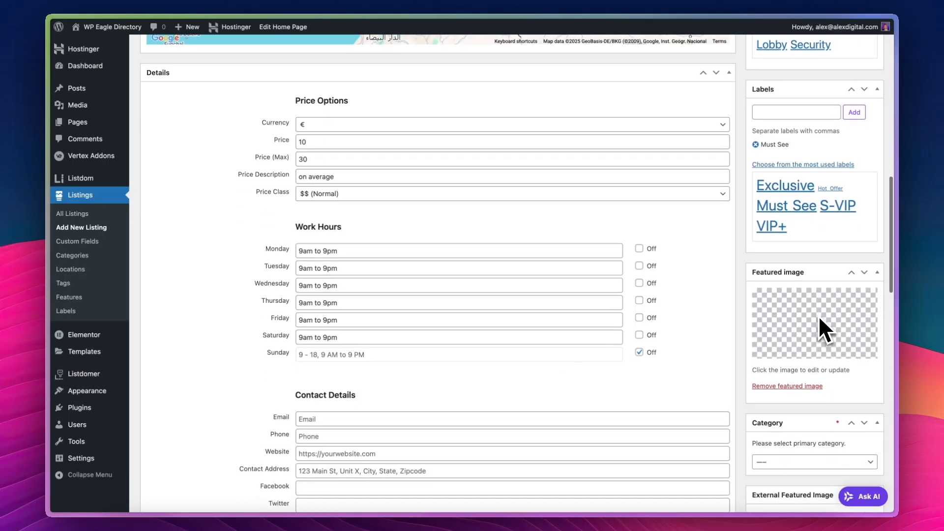
scroll(820, 322, down, 3)
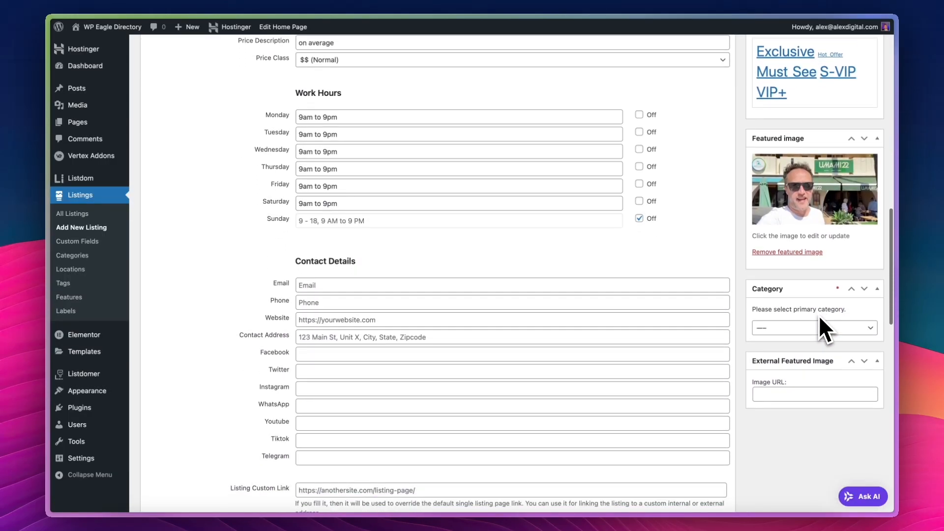
click(835, 327)
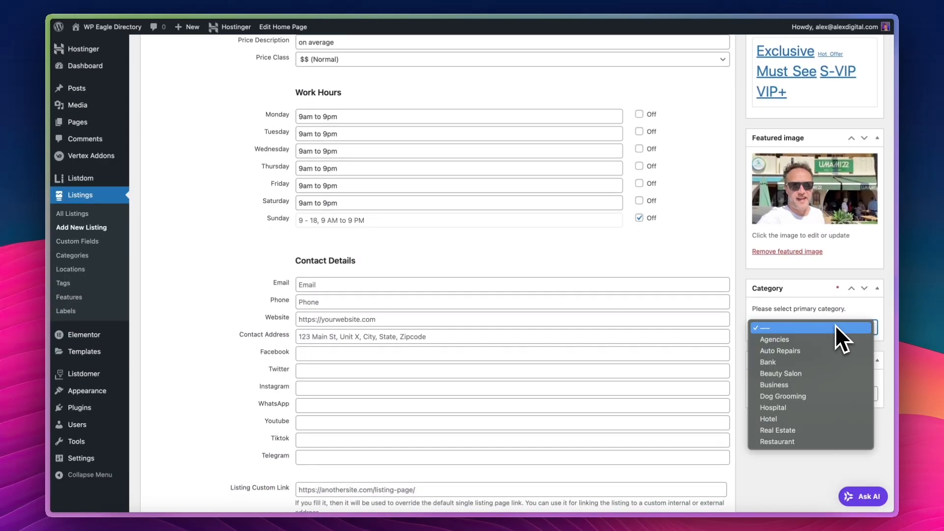
click(814, 442)
scroll(814, 423, down, 1)
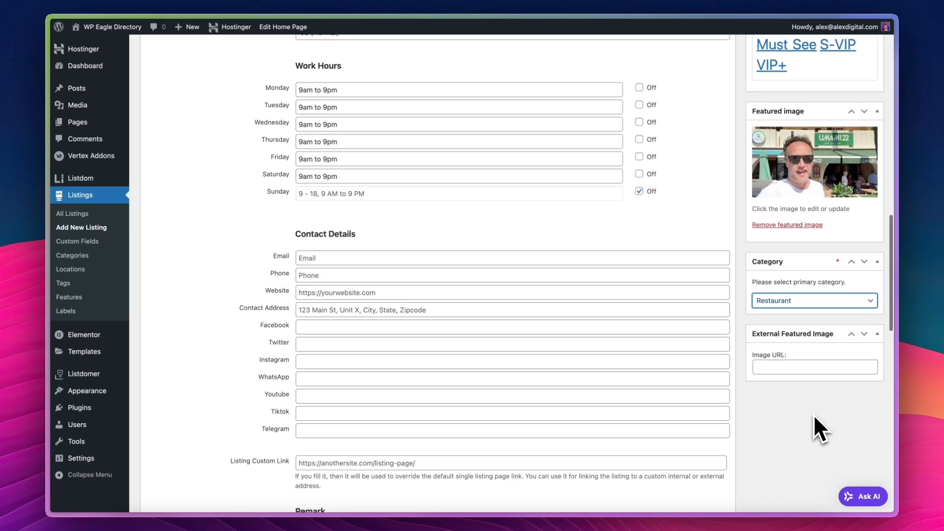
Publish the Umami listing and open its live page through the permalink
scroll(807, 368, up, 8)
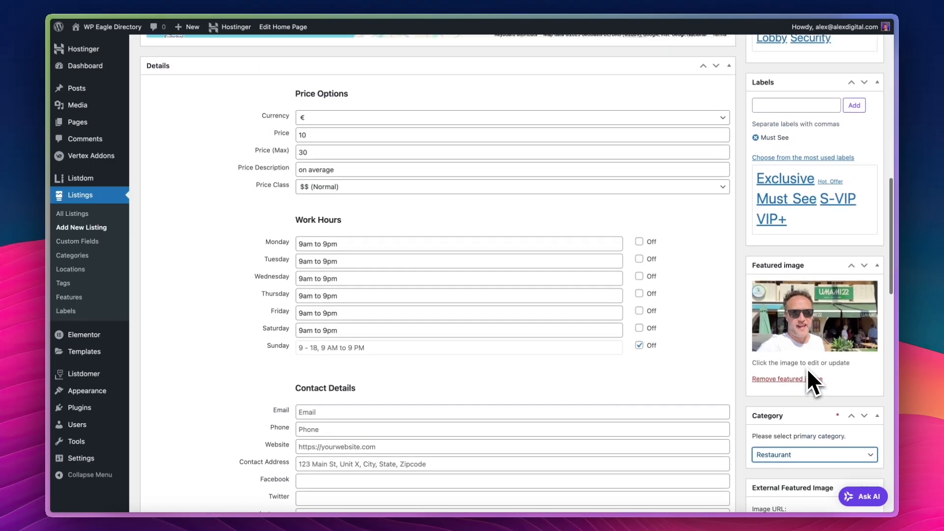
scroll(808, 368, down, 2)
scroll(807, 368, up, 10)
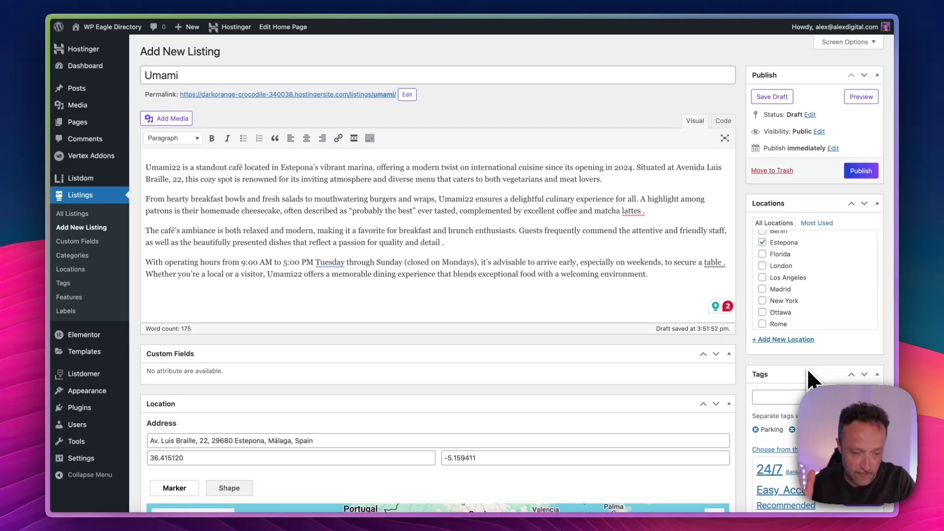
click(863, 172)
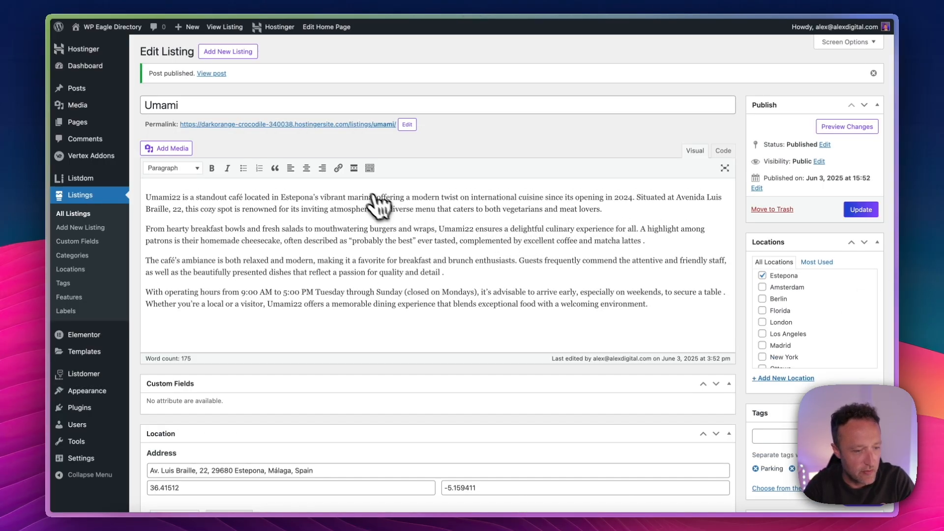
click(347, 125)
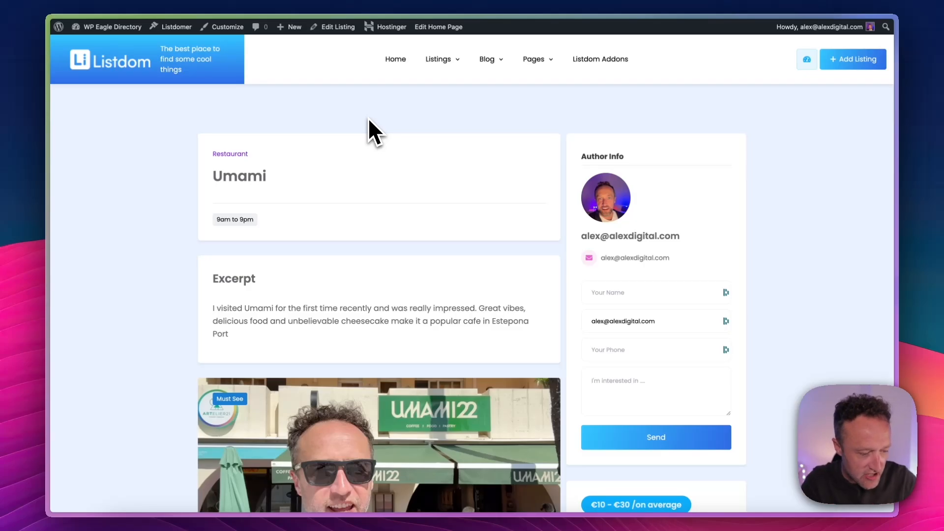
Review the upper part of the live Umami listing, covering the excerpt, featured image, features, price range, working hours and author contact form
scroll(369, 123, down, 2)
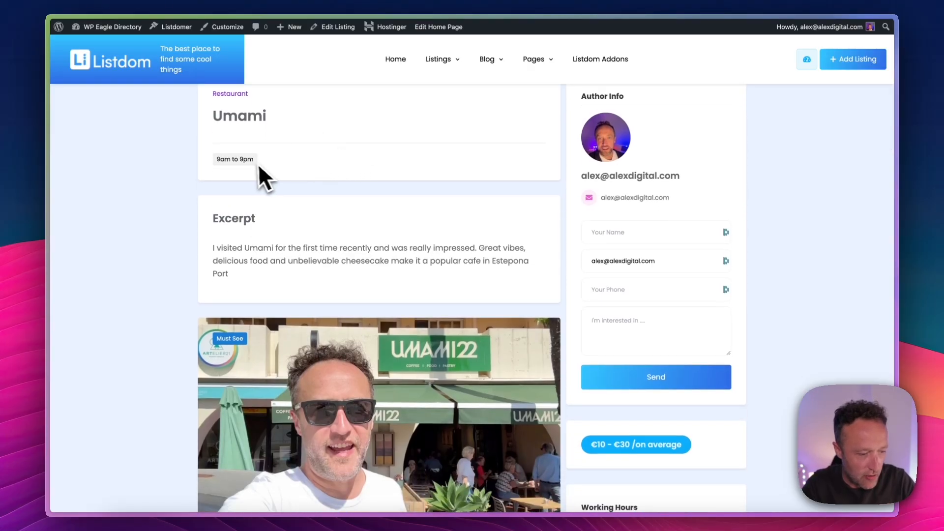
scroll(274, 252, down, 5)
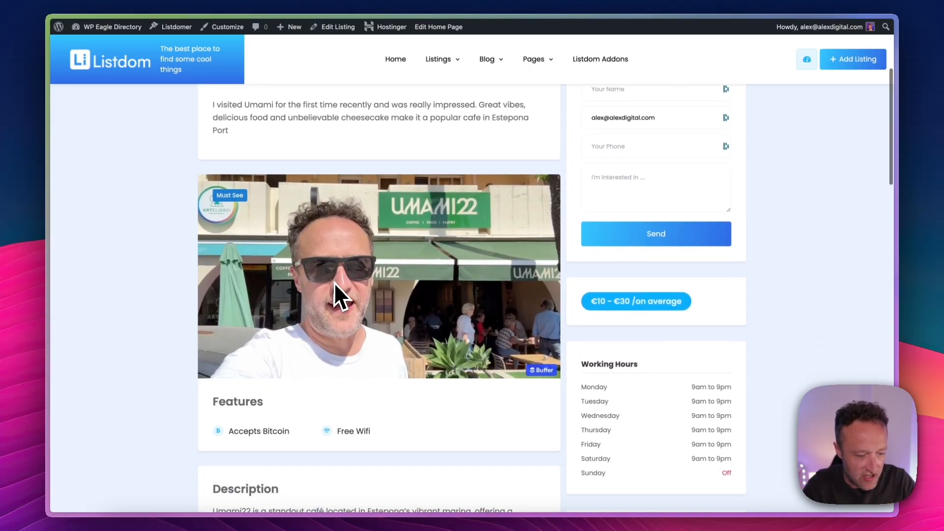
scroll(388, 270, down, 3)
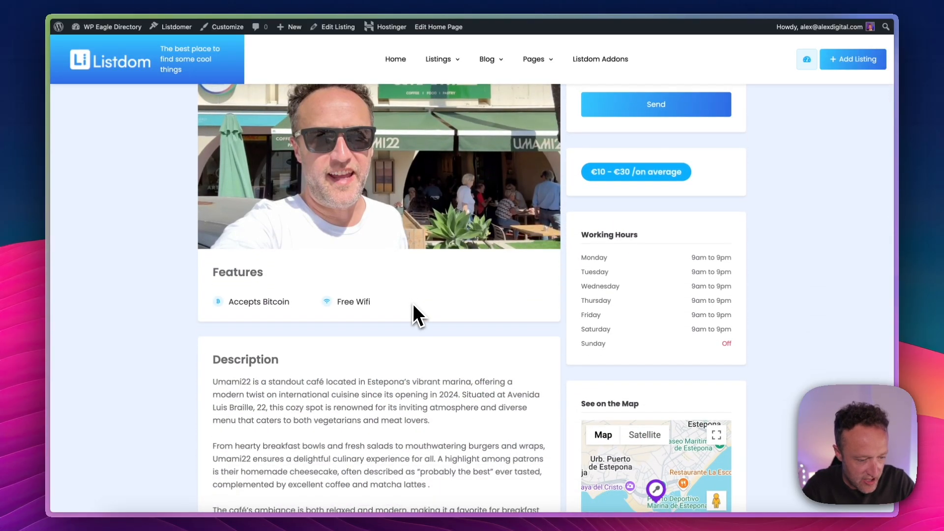
drag(412, 305, 201, 273)
click(370, 284)
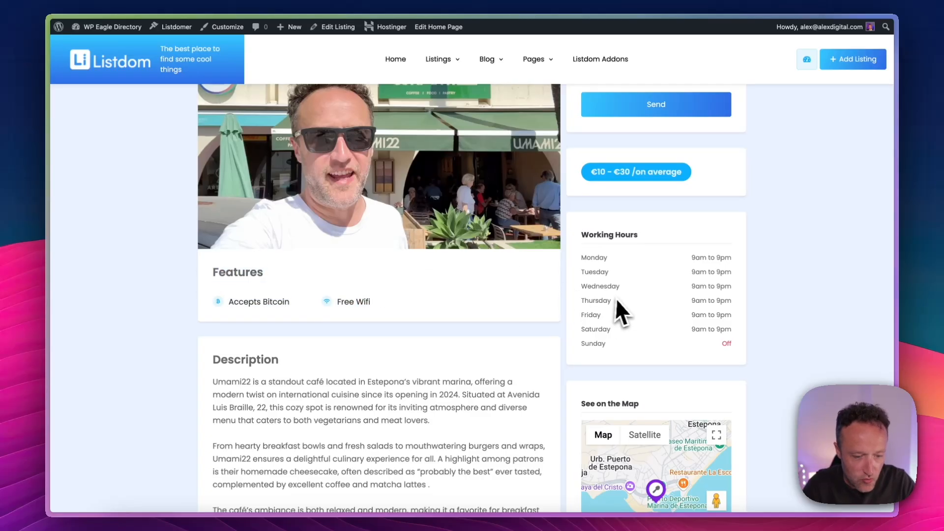
scroll(628, 279, up, 3)
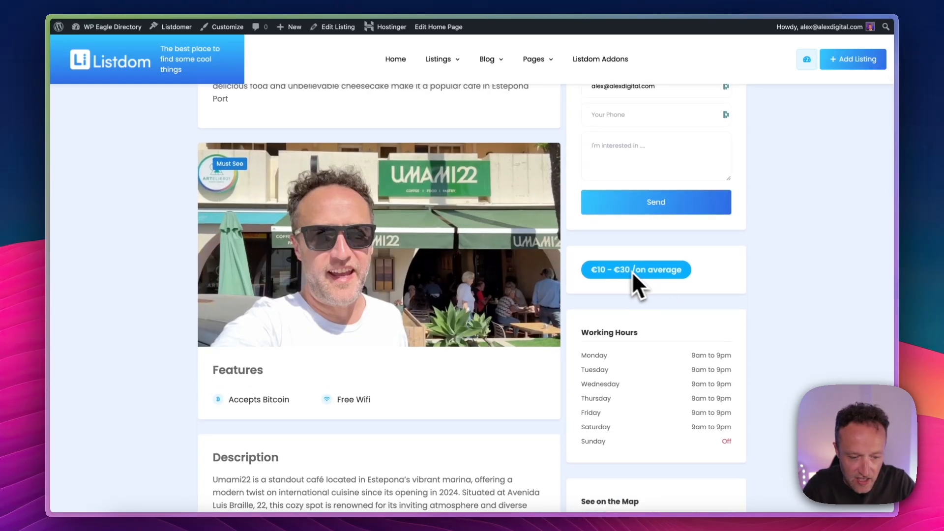
scroll(640, 276, up, 3)
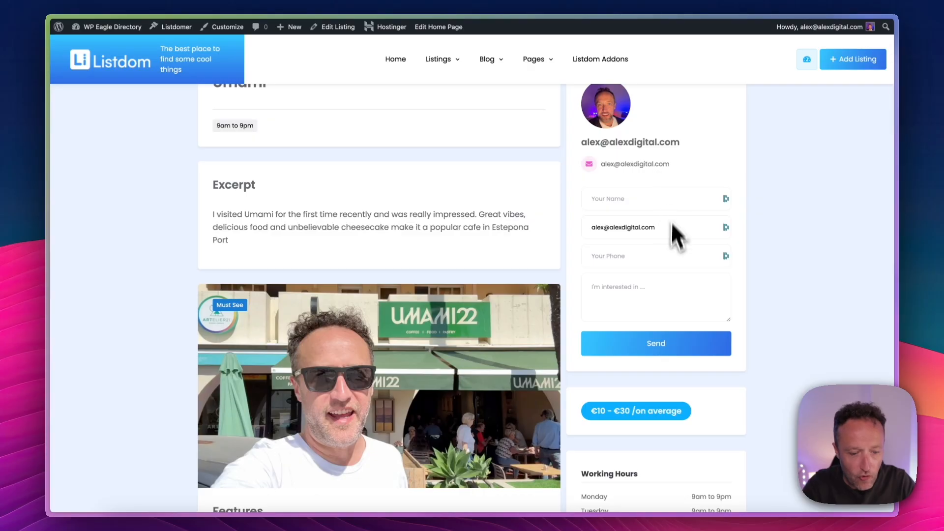
scroll(677, 233, up, 2)
scroll(677, 233, down, 3)
scroll(677, 234, up, 3)
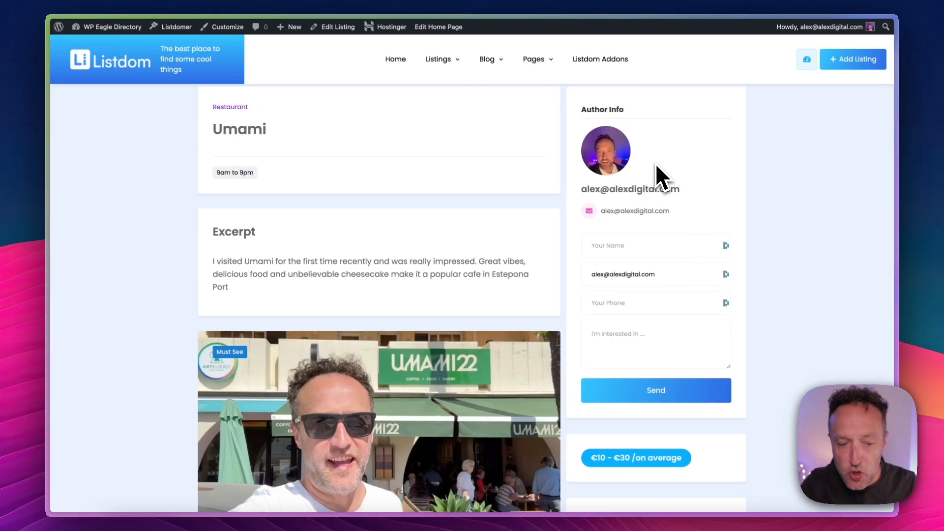
Read the listing's description and zoom the location map in two levels around the café marker
scroll(657, 166, down, 7)
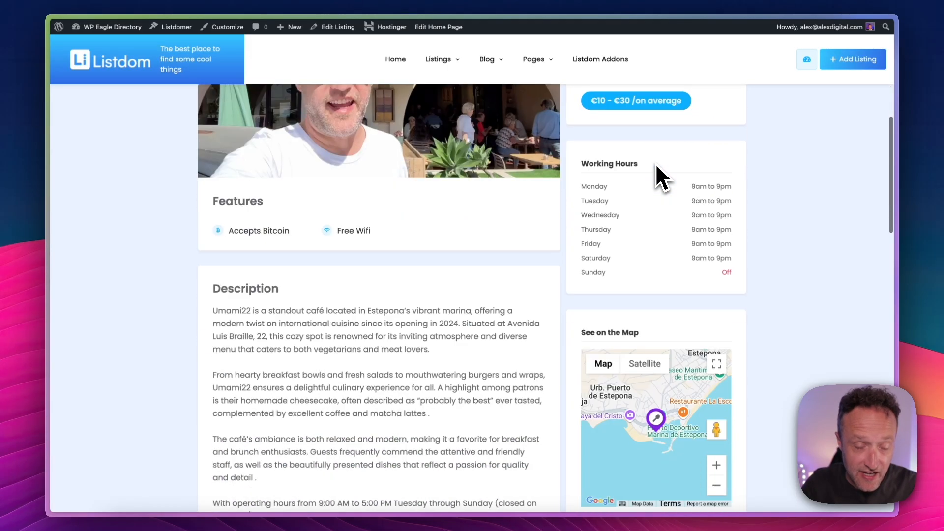
scroll(657, 166, down, 1)
scroll(659, 177, down, 2)
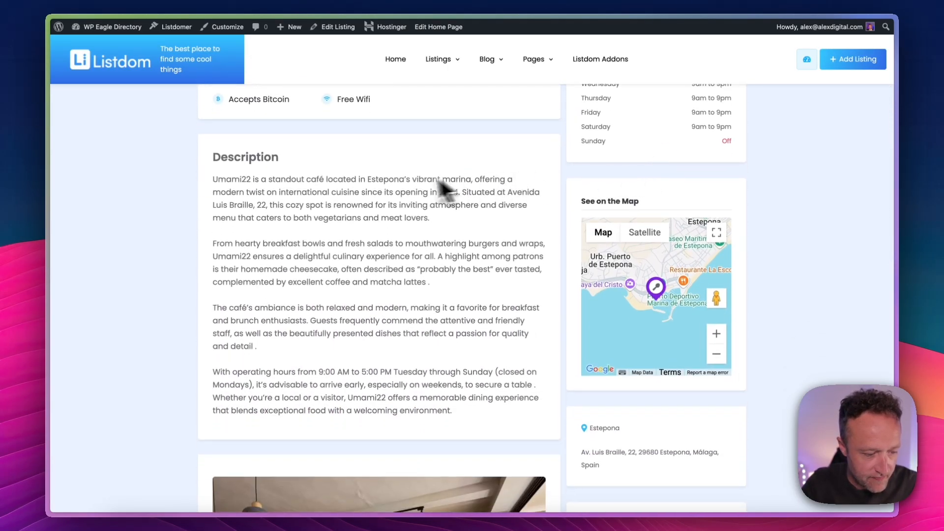
drag(412, 179, 377, 307)
click(443, 290)
scroll(504, 263, down, 2)
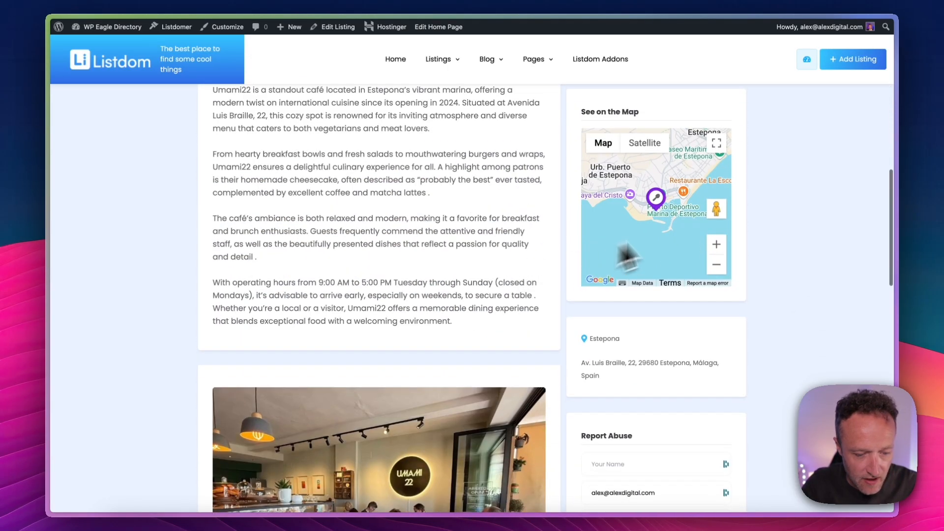
click(717, 244)
click(716, 245)
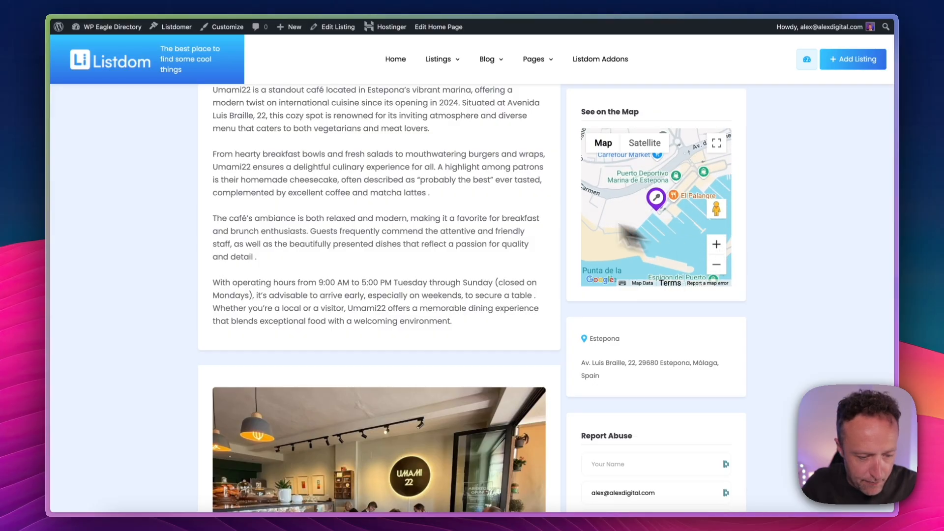
Examine the rest of the listing page, including the image gallery, abuse report form, owner message, tags, share links and comment form
scroll(493, 202, down, 3)
scroll(608, 219, down, 3)
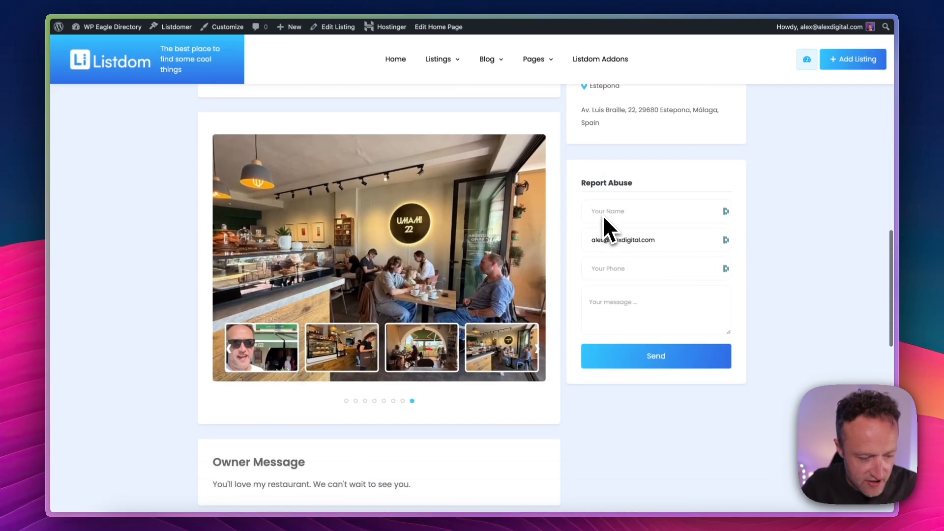
scroll(648, 216, down, 1)
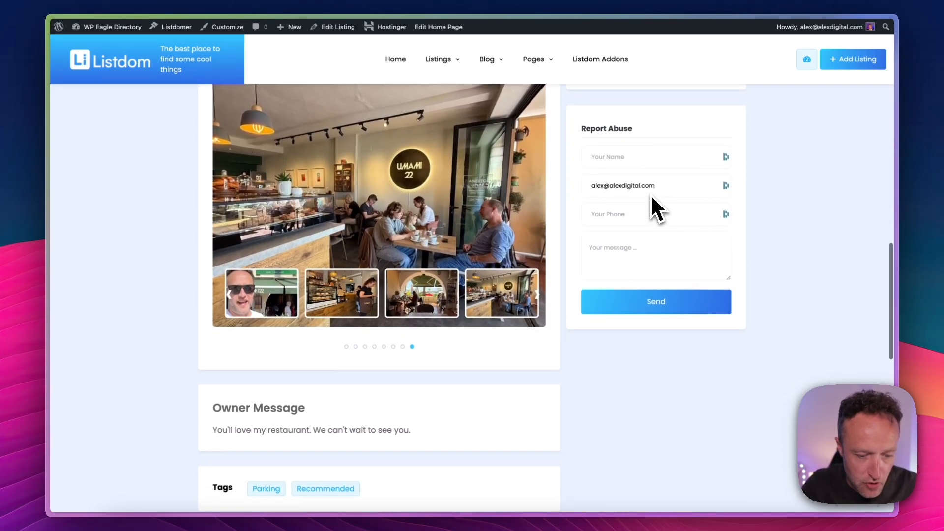
scroll(652, 197, up, 1)
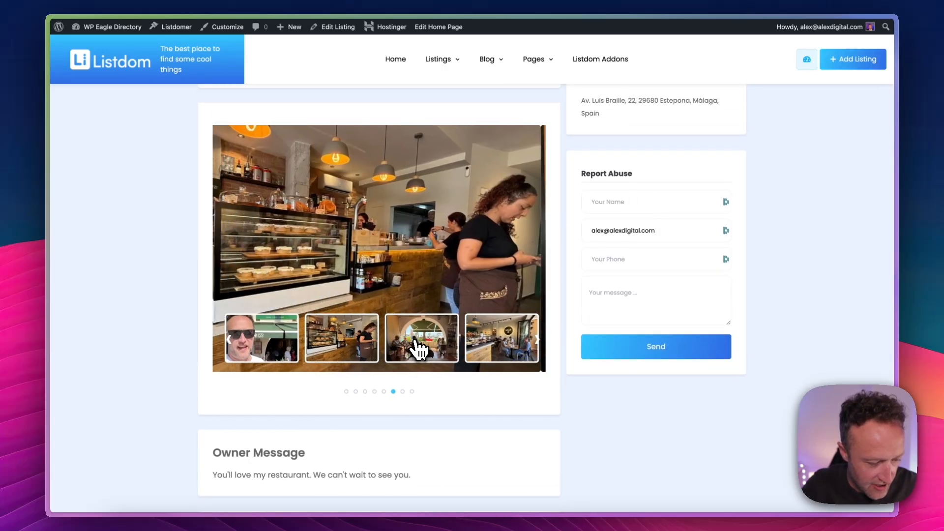
scroll(492, 319, down, 3)
scroll(484, 275, down, 1)
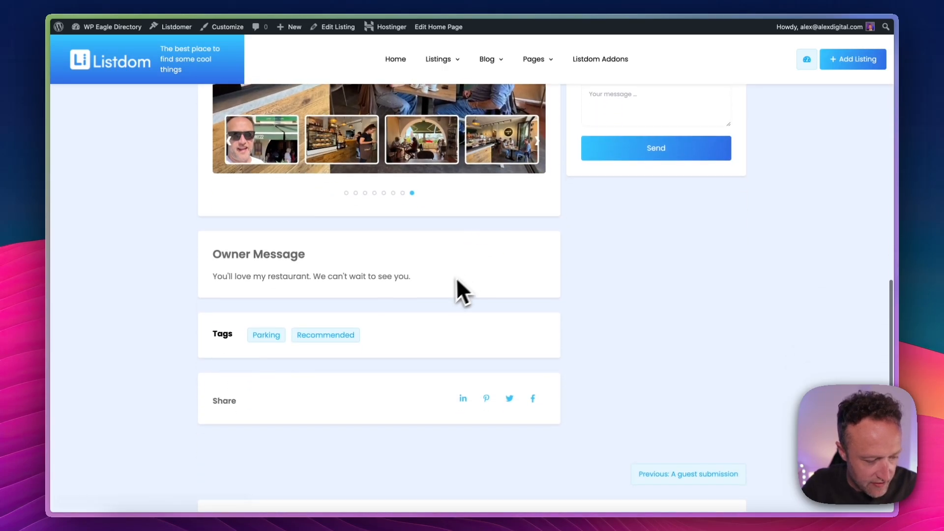
drag(457, 281, 205, 255)
scroll(427, 304, down, 2)
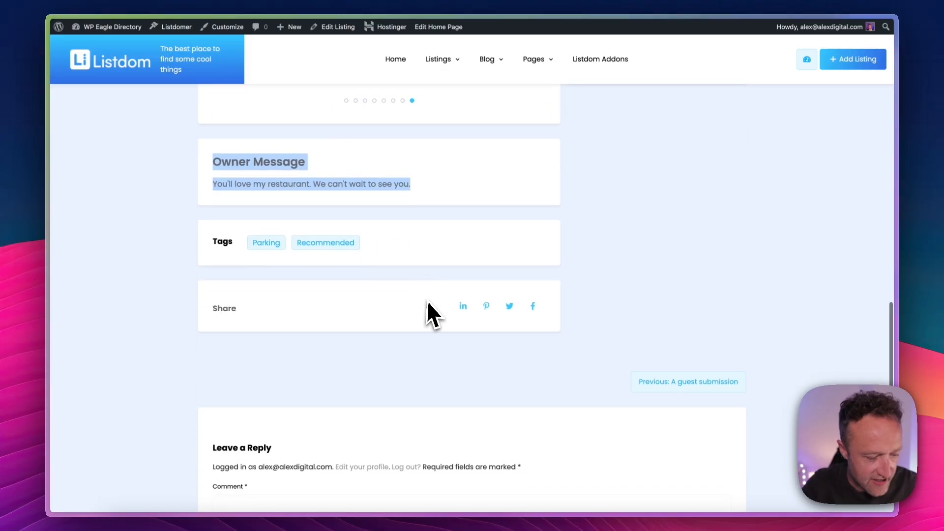
scroll(506, 316, down, 2)
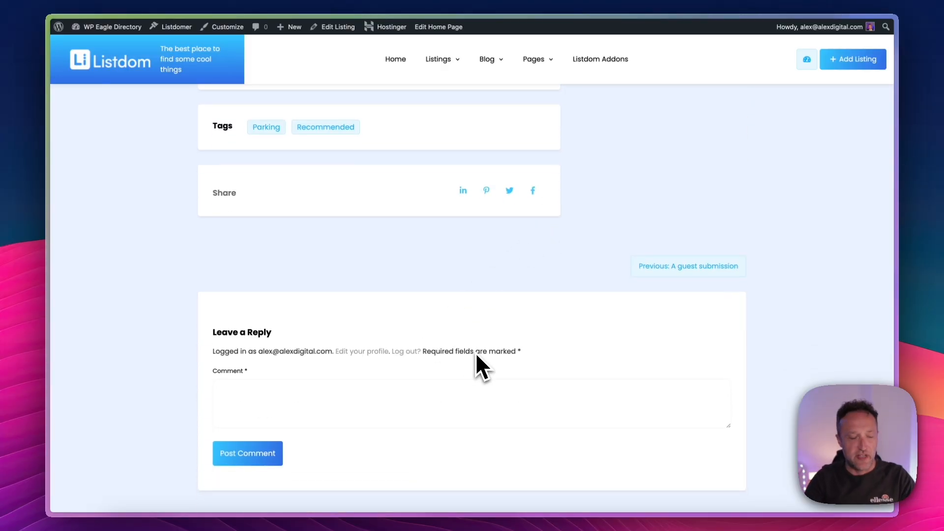
scroll(476, 353, up, 20)
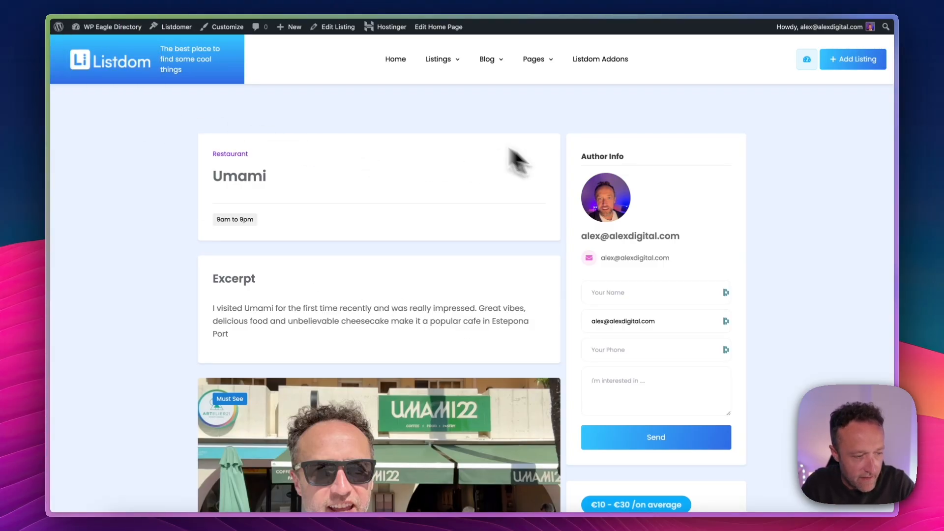
Return to the WordPress dashboard and open the Single Listing section of the Listdom settings
mouse_move(120, 27)
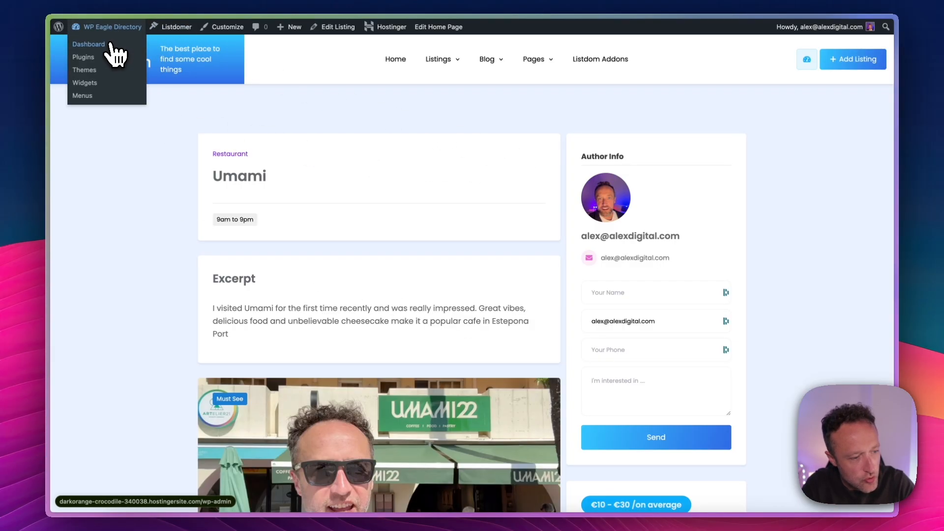
click(111, 46)
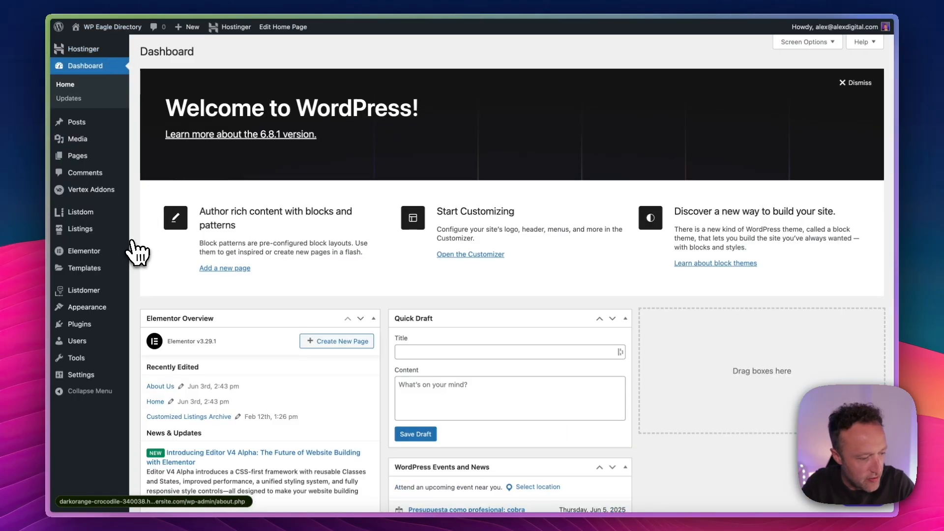
mouse_move(115, 217)
click(170, 278)
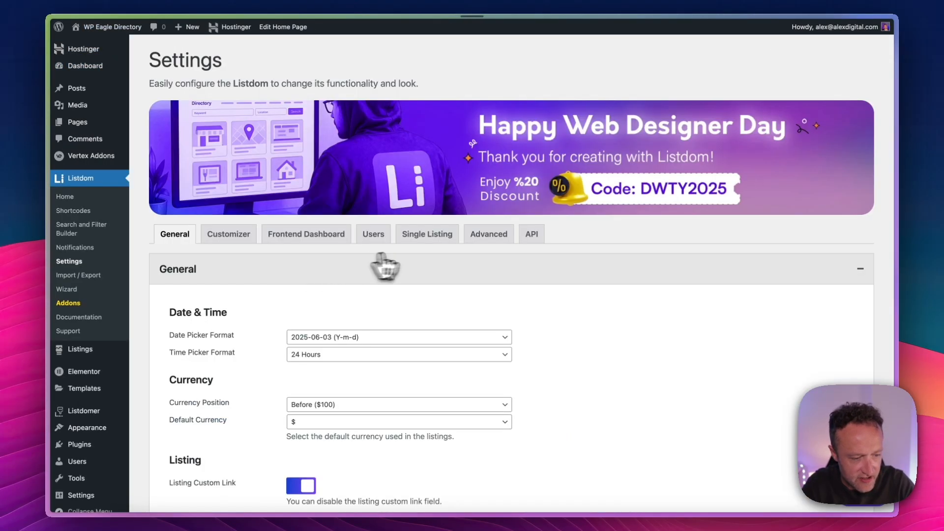
click(427, 239)
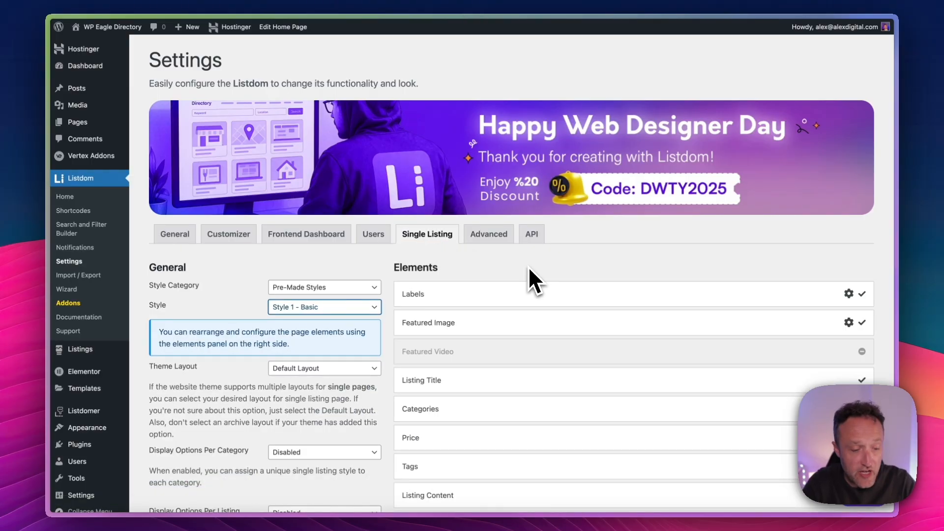
scroll(529, 266, down, 3)
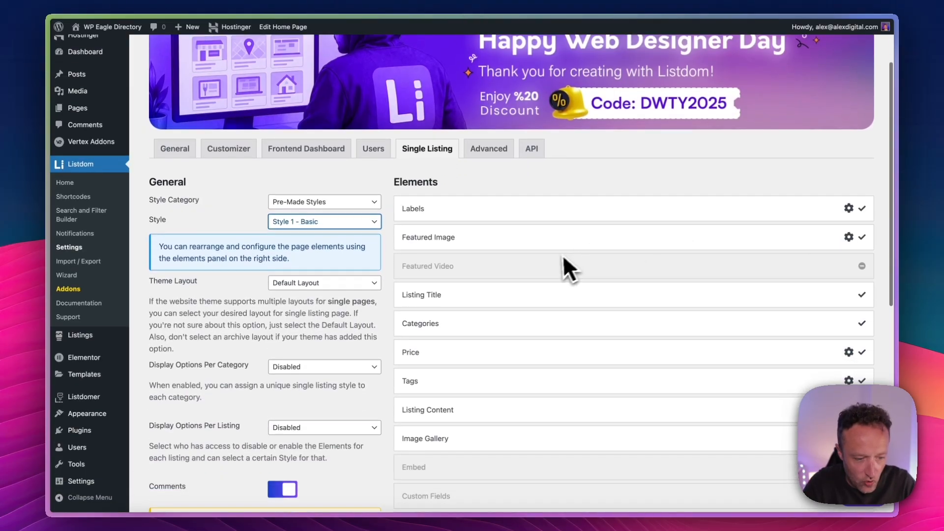
scroll(555, 226, down, 1)
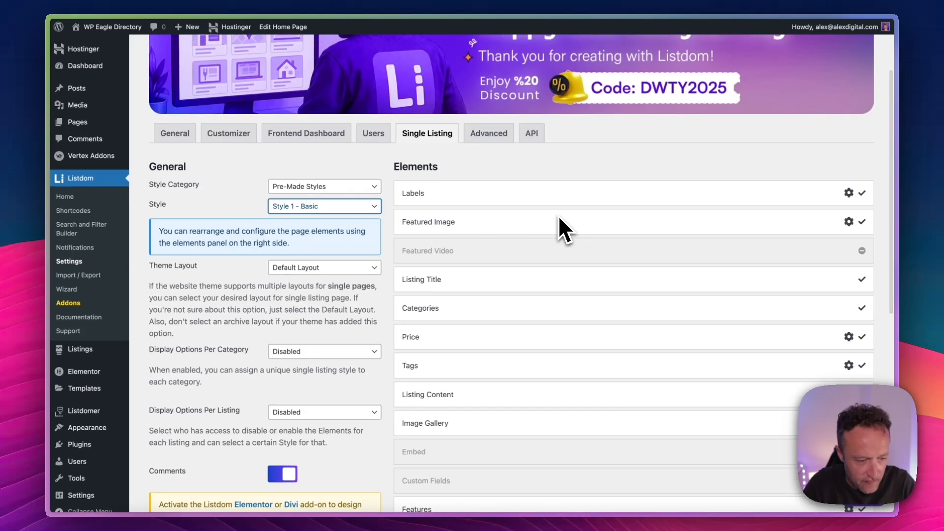
Try the Design Builder style category for single listings and switch back to Pre-Made Styles
click(326, 187)
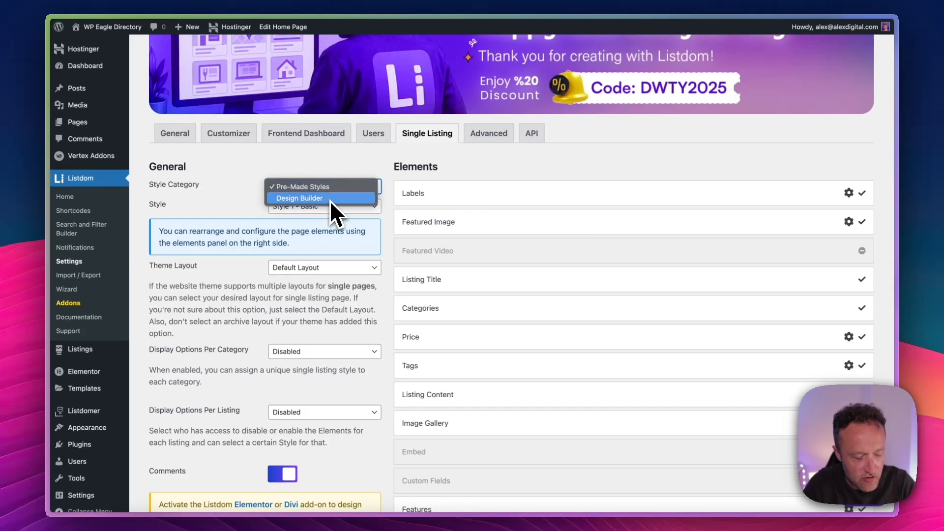
click(336, 202)
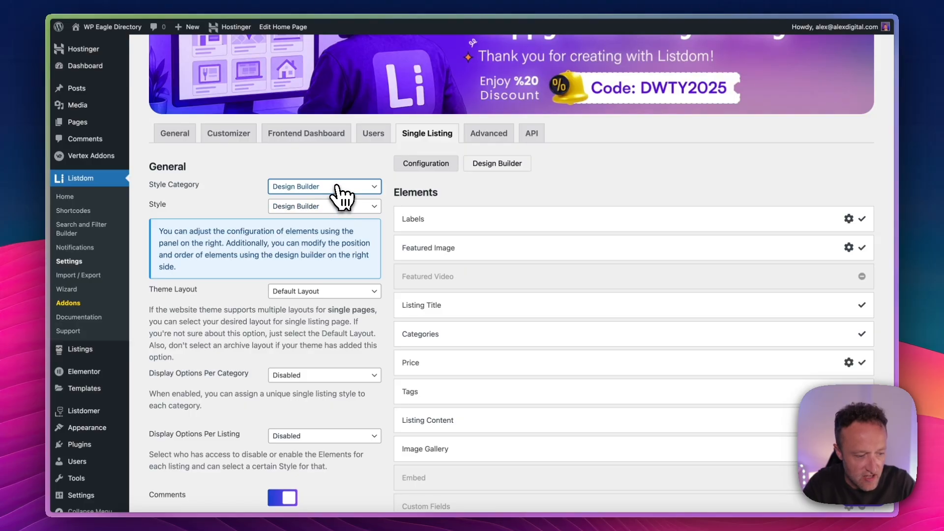
click(335, 187)
click(332, 176)
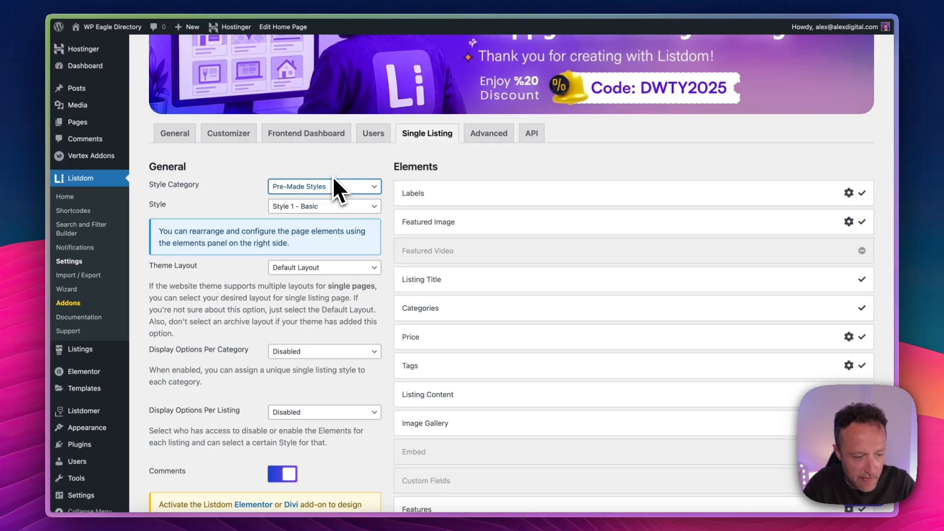
scroll(445, 192, down, 1)
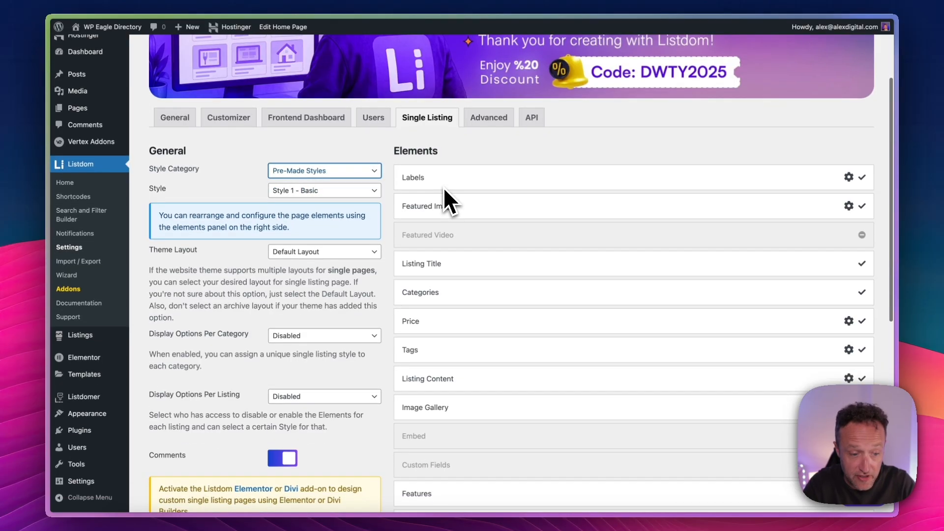
Set the single listing style to Style 3 - Slider Header and save the settings
click(322, 192)
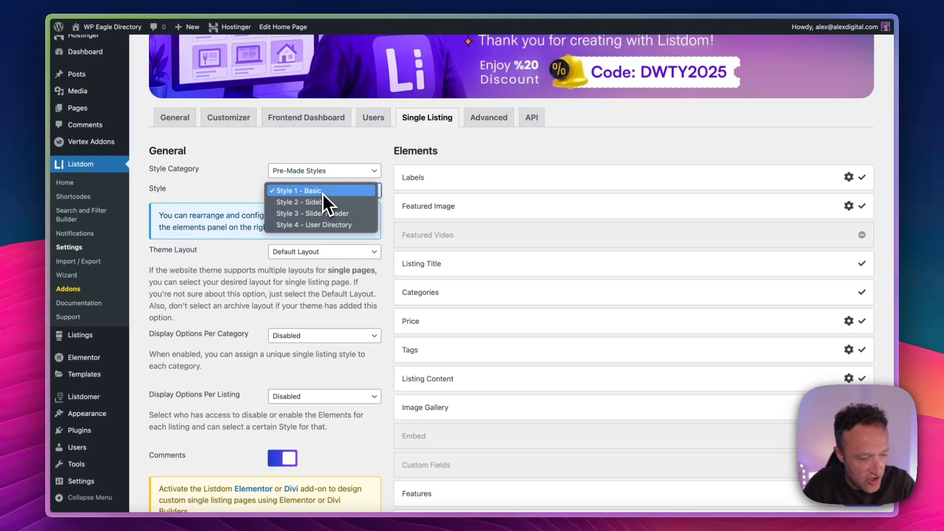
click(347, 212)
scroll(366, 202, down, 5)
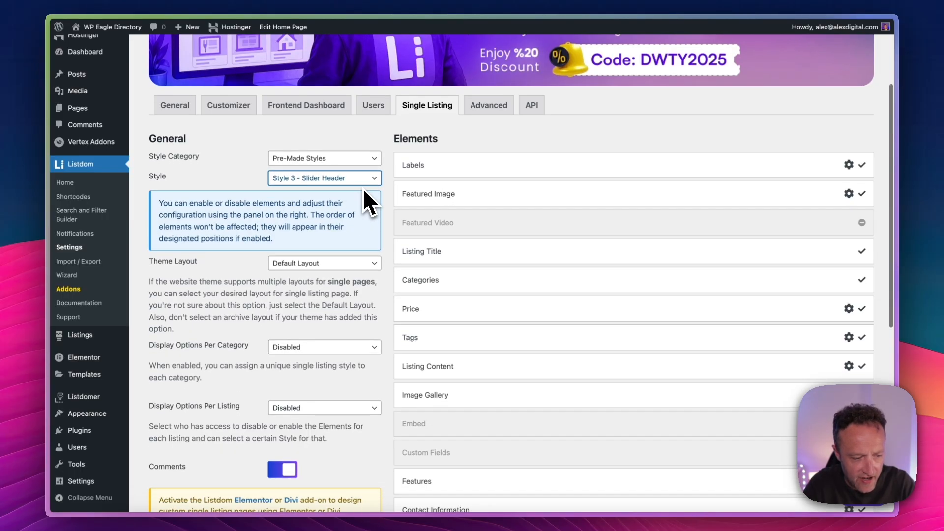
scroll(365, 192, down, 4)
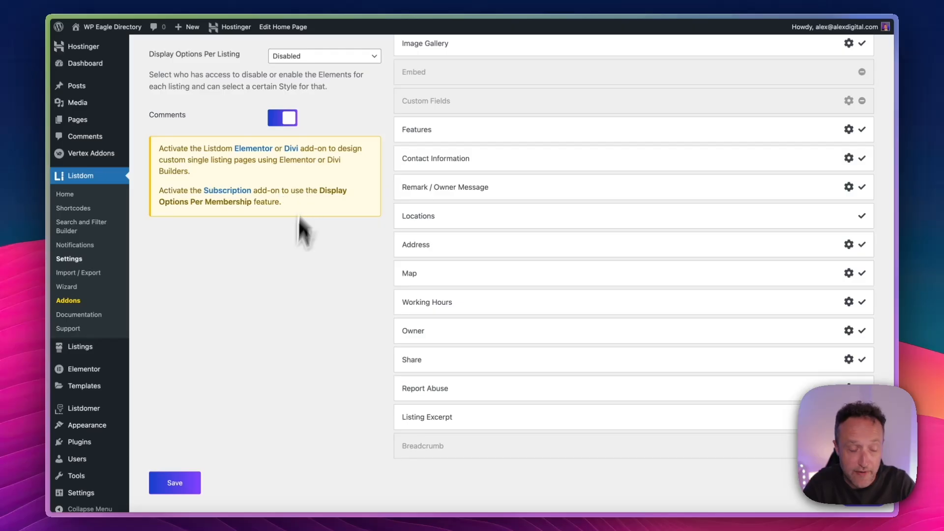
click(175, 487)
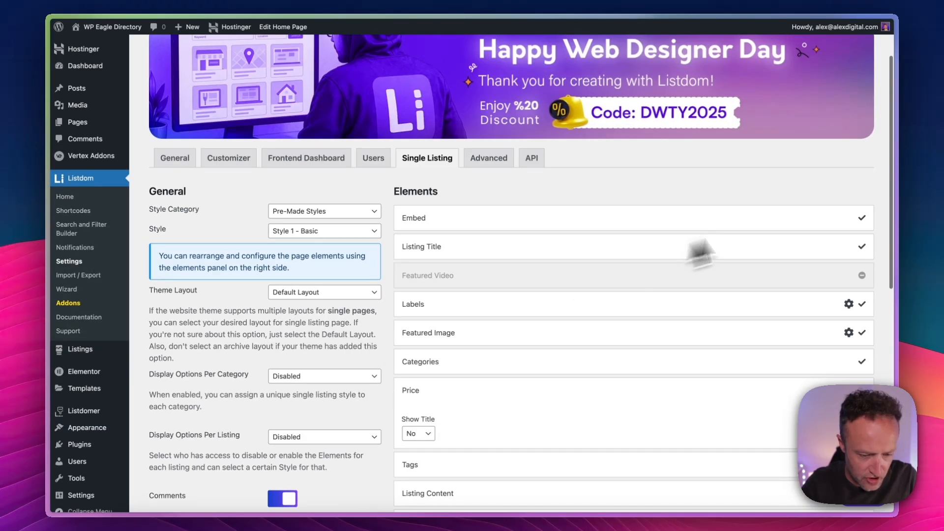
Enable the Featured Video element for single listings and save the settings
click(861, 274)
scroll(670, 274, down, 5)
scroll(669, 275, down, 5)
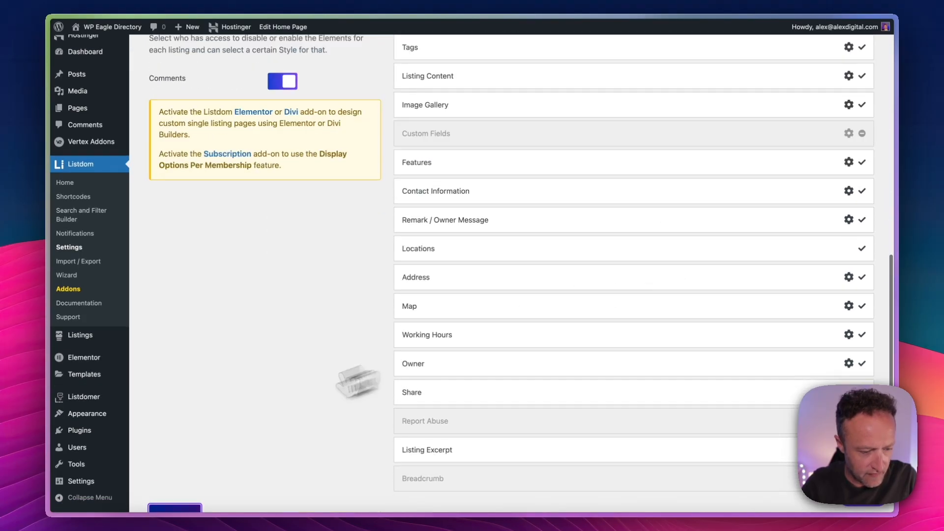
click(178, 468)
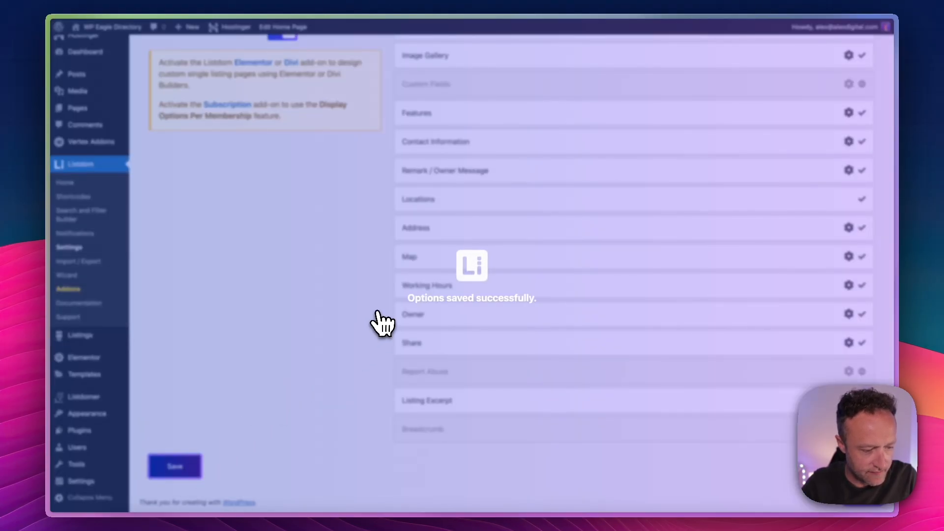
Set the single listing style to Style 2 - Sidebar and review the Umami listing page from header to video
scroll(378, 304, up, 10)
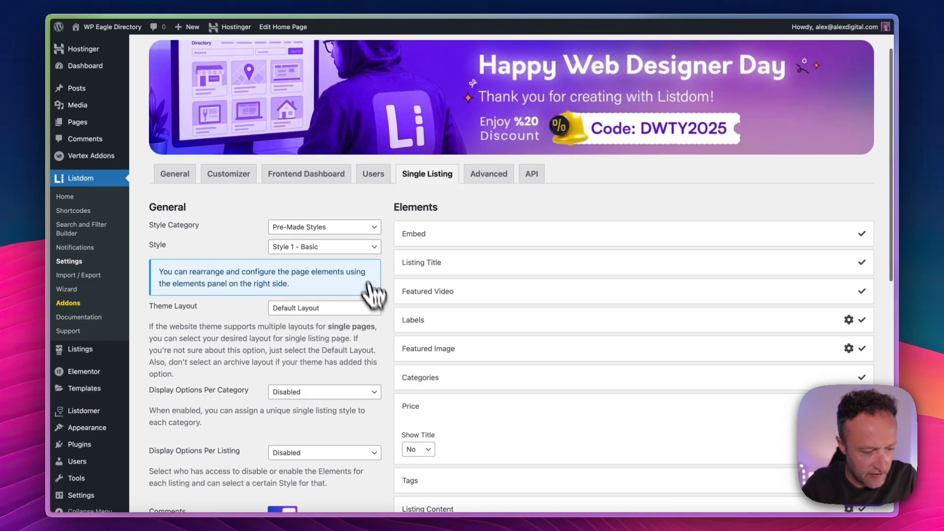
click(349, 248)
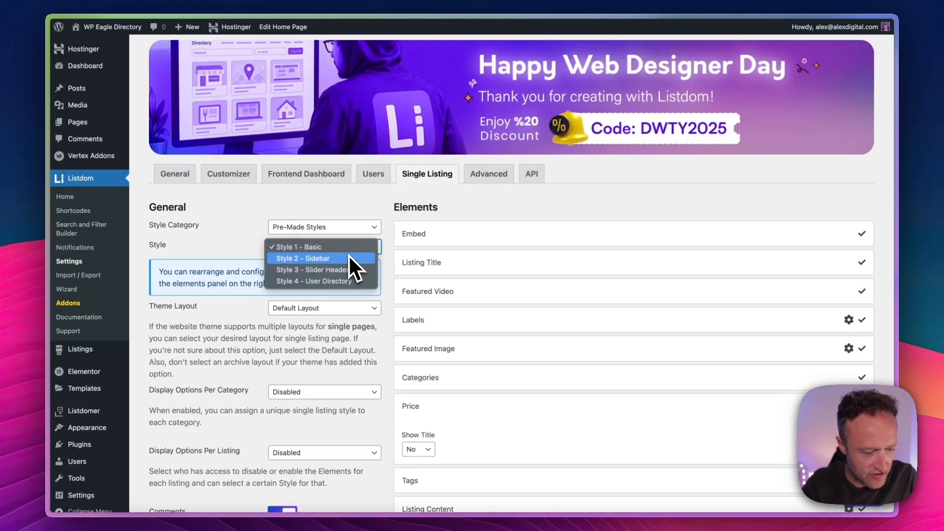
click(348, 255)
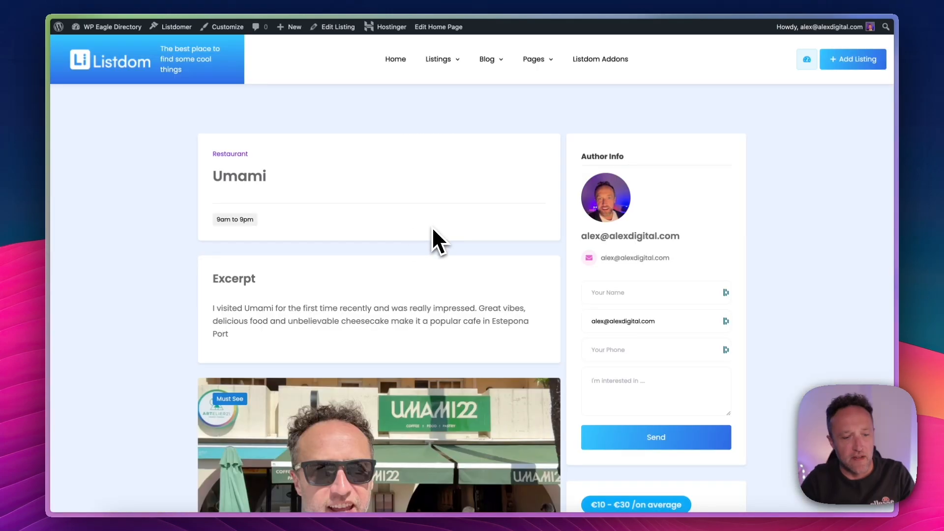
scroll(442, 221, down, 10)
scroll(475, 197, down, 3)
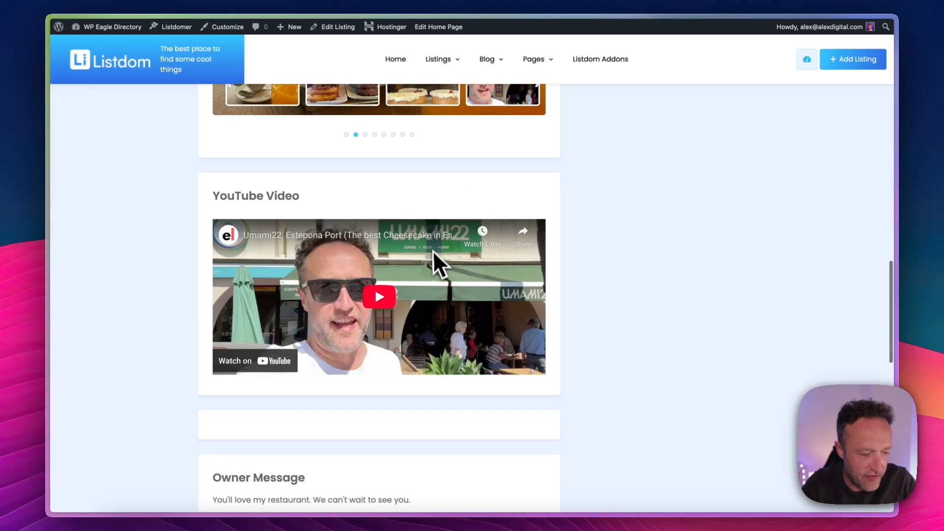
scroll(443, 268, up, 15)
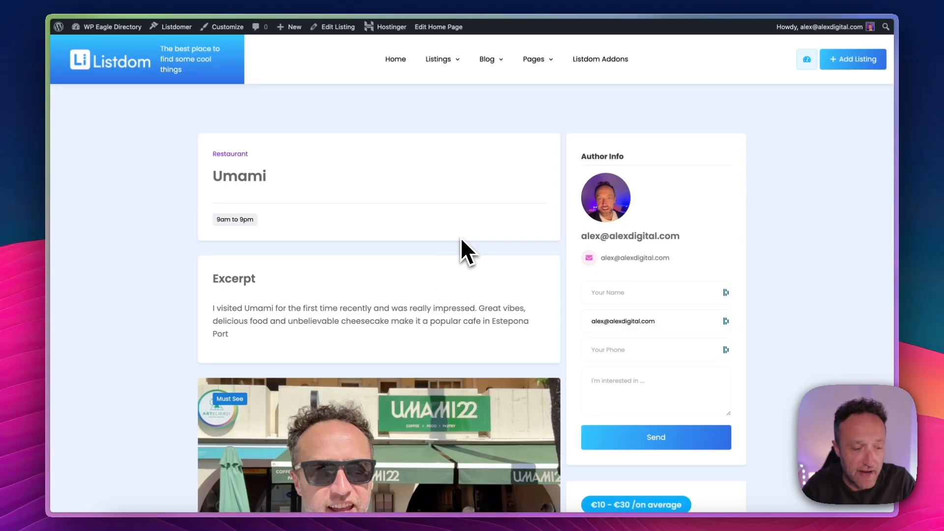
Return to the single listing settings and set the style to Style 1 - Basic
key(ctrl+Tab)
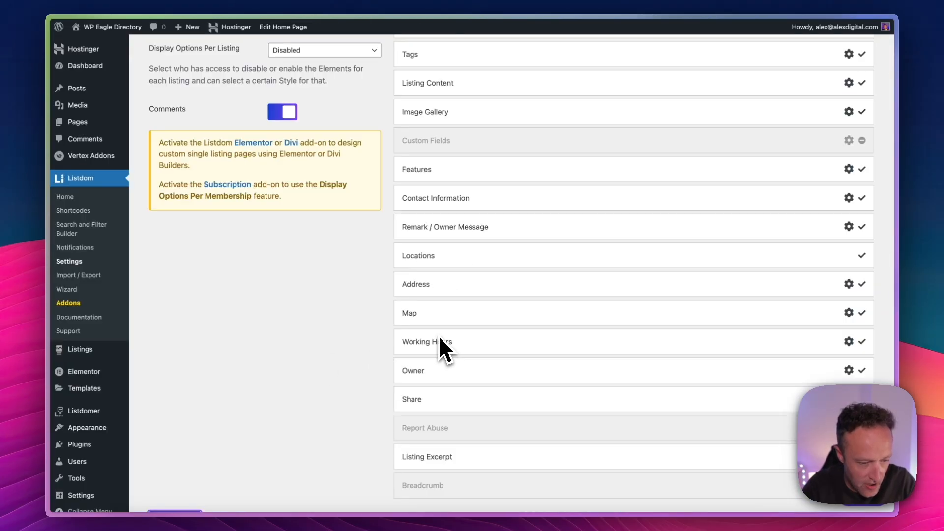
scroll(438, 335, up, 7)
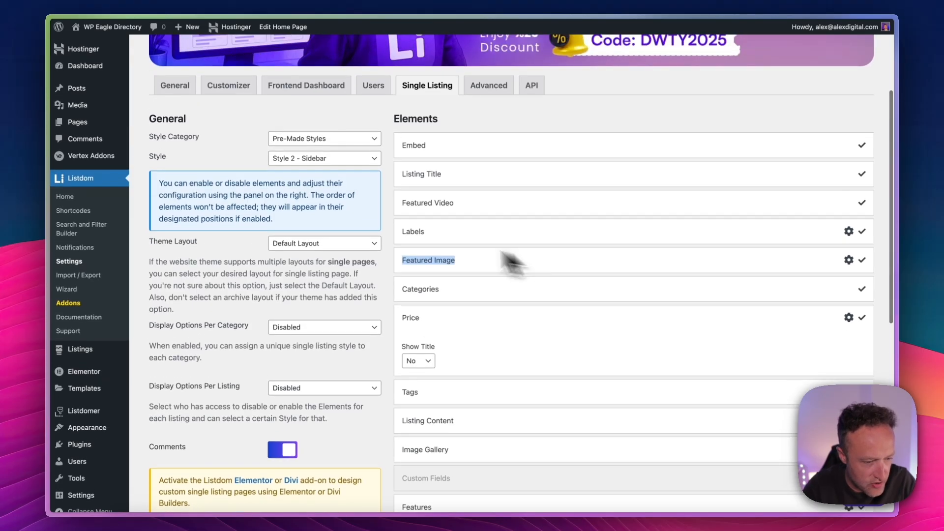
click(363, 158)
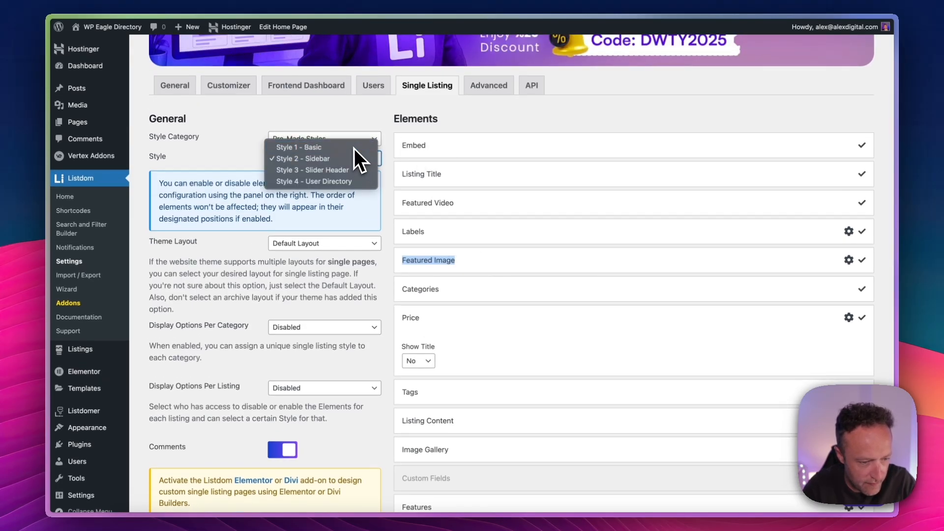
click(354, 148)
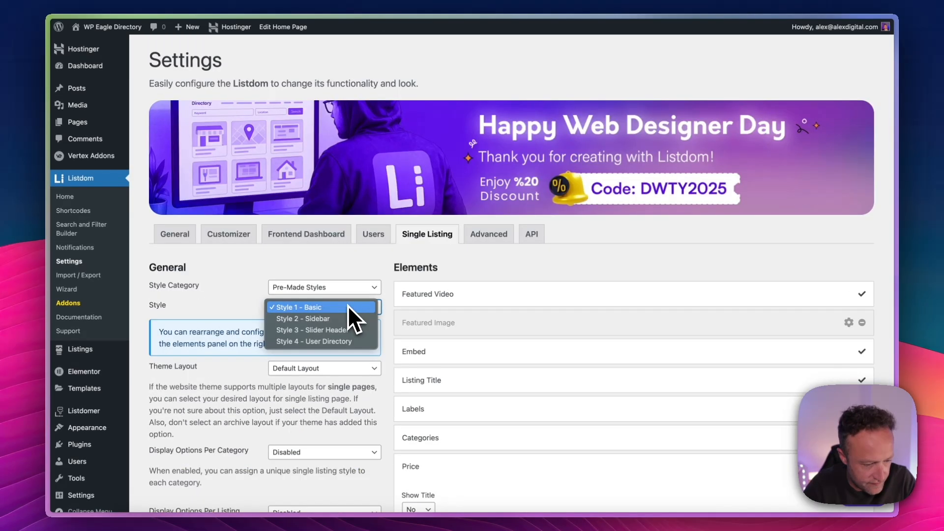
Set the single listing style to Style 4 - User Directory and save the settings
click(351, 342)
scroll(382, 264, down, 5)
scroll(383, 265, up, 5)
scroll(382, 265, down, 1)
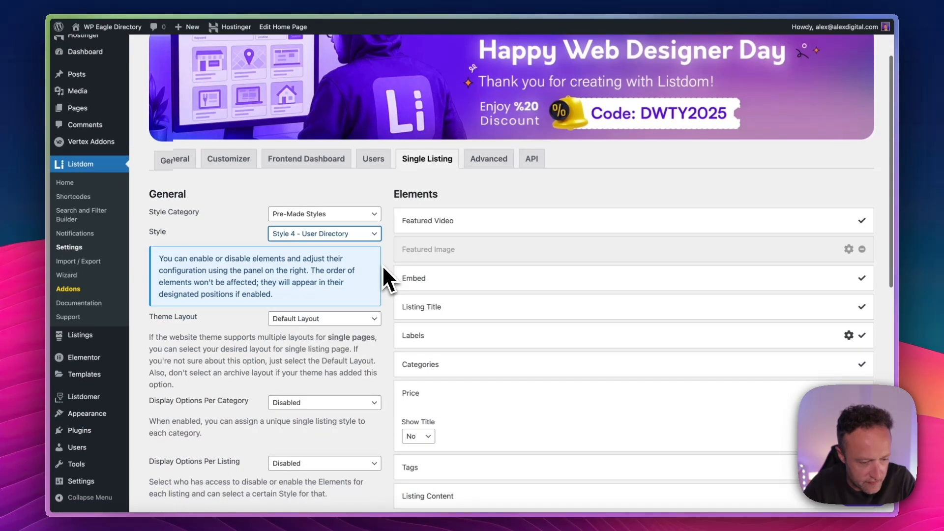
click(492, 212)
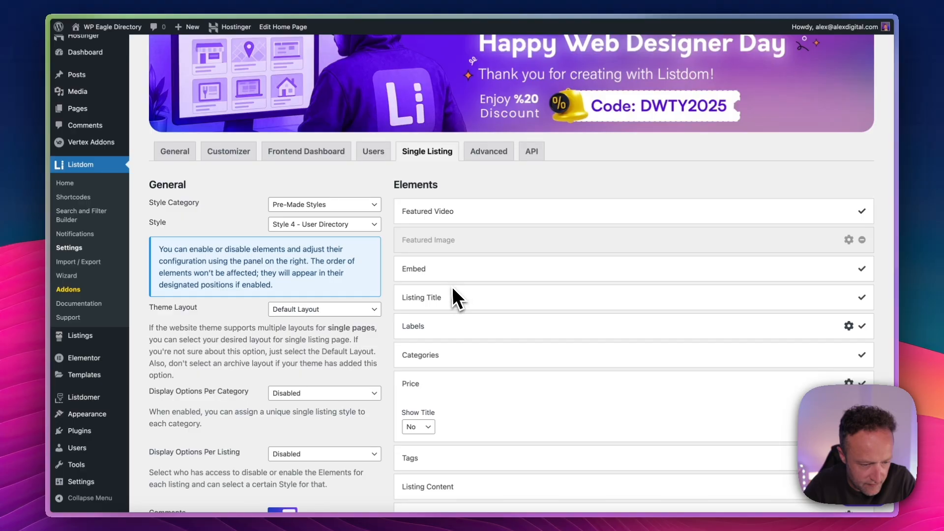
scroll(384, 268, down, 10)
click(176, 466)
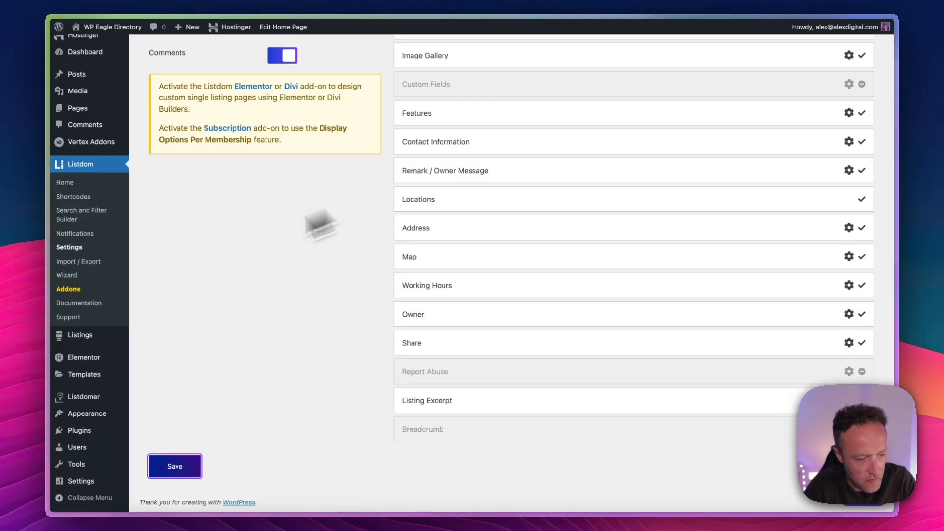
Go to the Umami listing page and examine its layout down to the author information
mouse_move(54, 368)
click(96, 417)
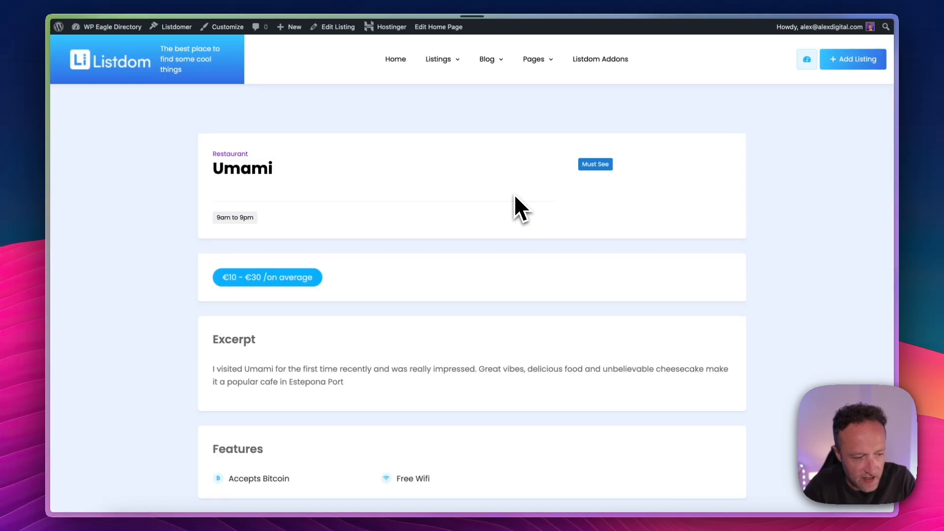
scroll(516, 196, down, 15)
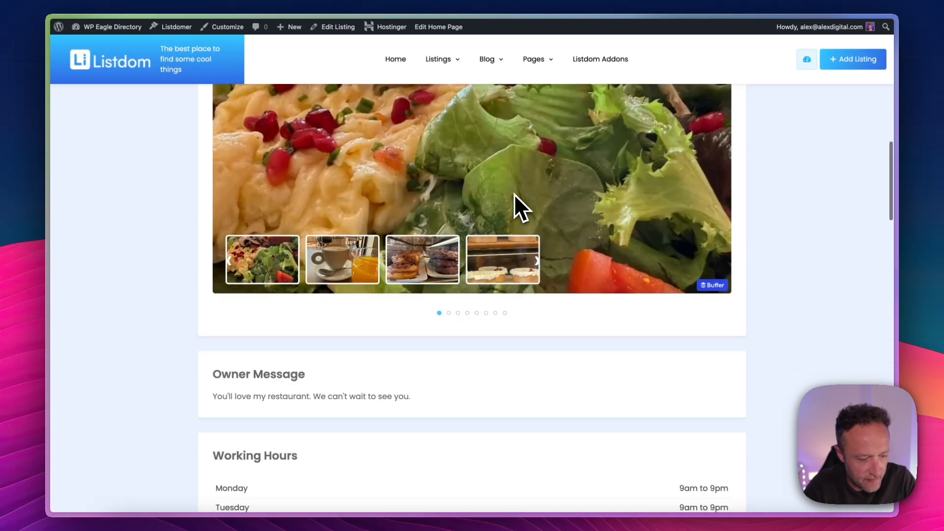
scroll(514, 194, down, 10)
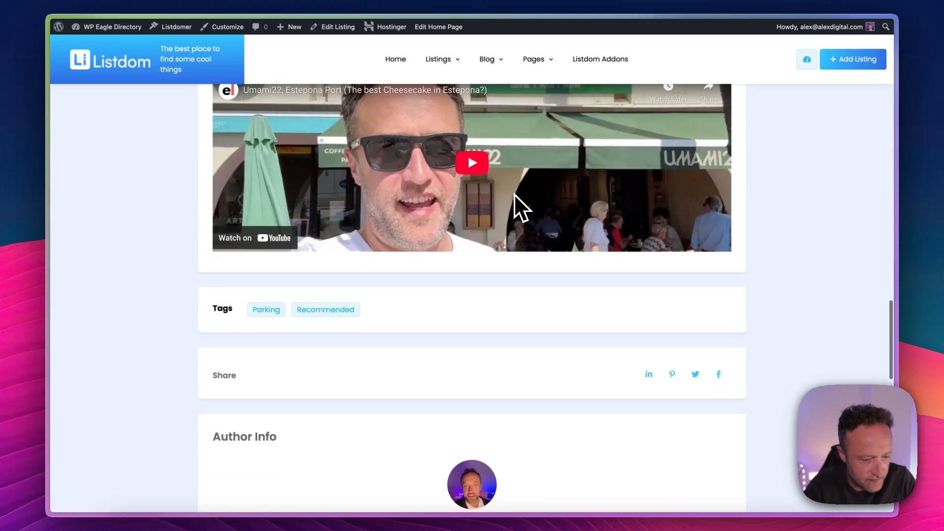
scroll(514, 194, up, 15)
scroll(515, 194, up, 15)
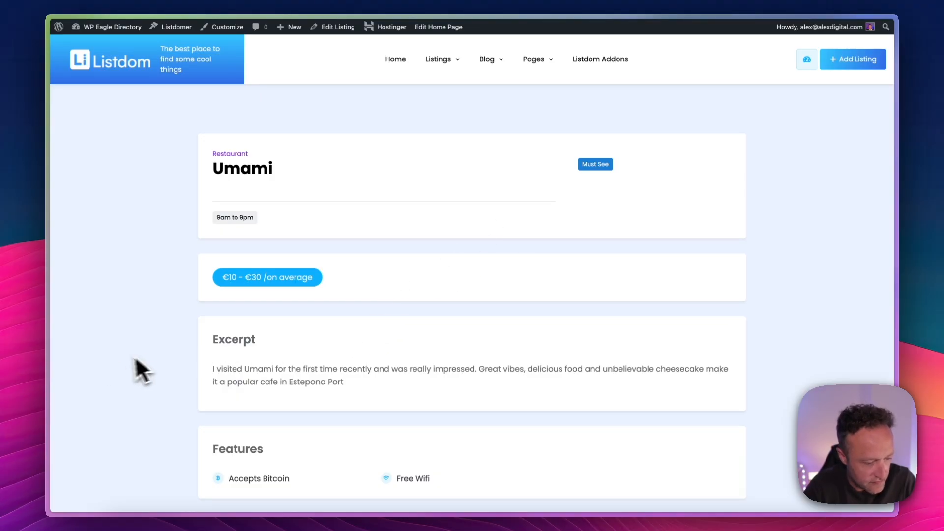
Back in the single listing settings, set the style category to Design Builder and open the builder's section layout
mouse_move(49, 379)
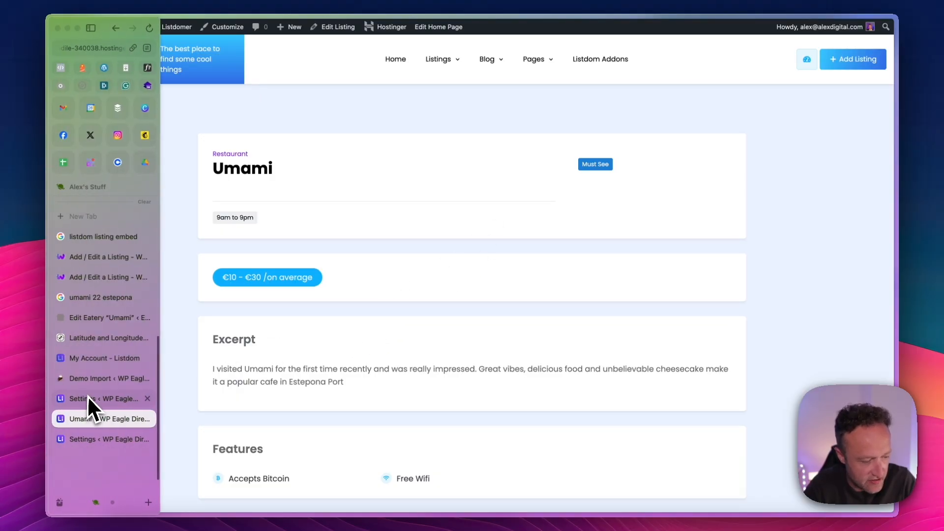
click(61, 452)
scroll(305, 335, up, 10)
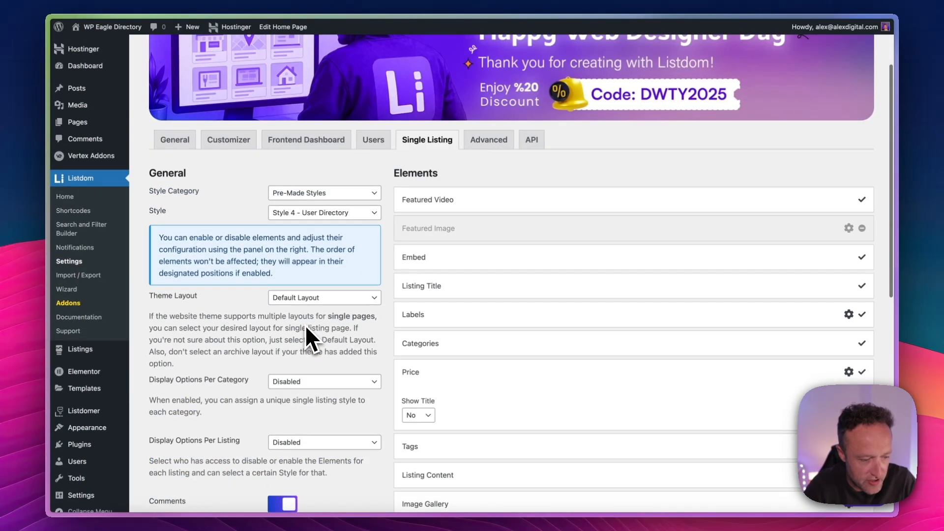
click(351, 194)
click(350, 205)
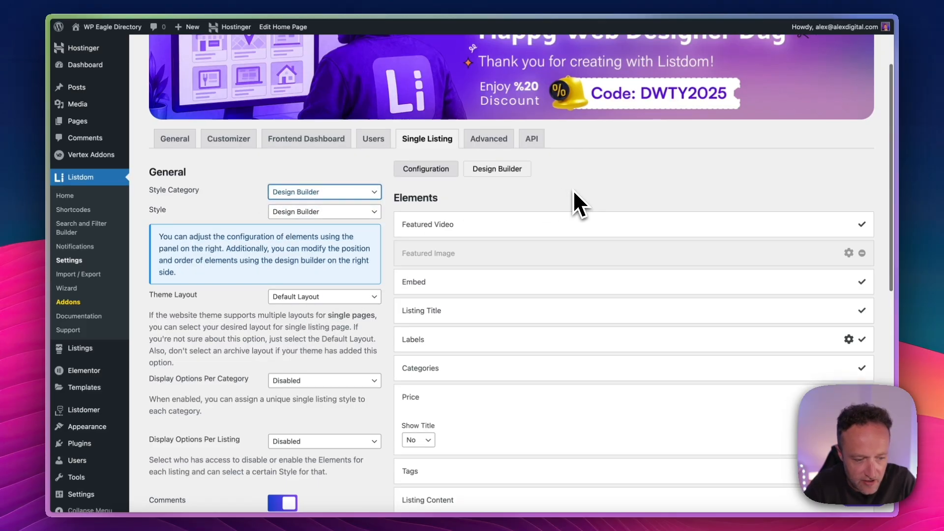
scroll(574, 189, down, 1)
click(505, 167)
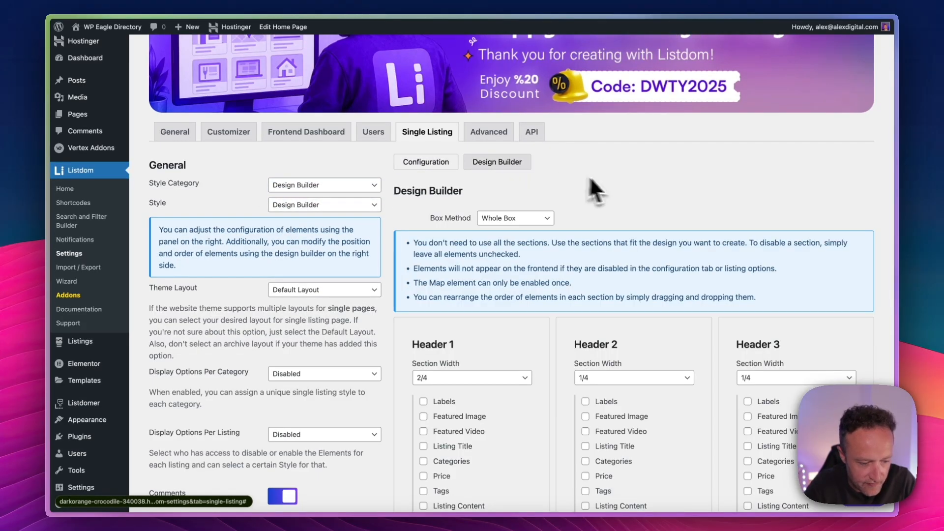
Set the section width of Header 1 to 4/4 in the Design Builder
scroll(613, 182, down, 3)
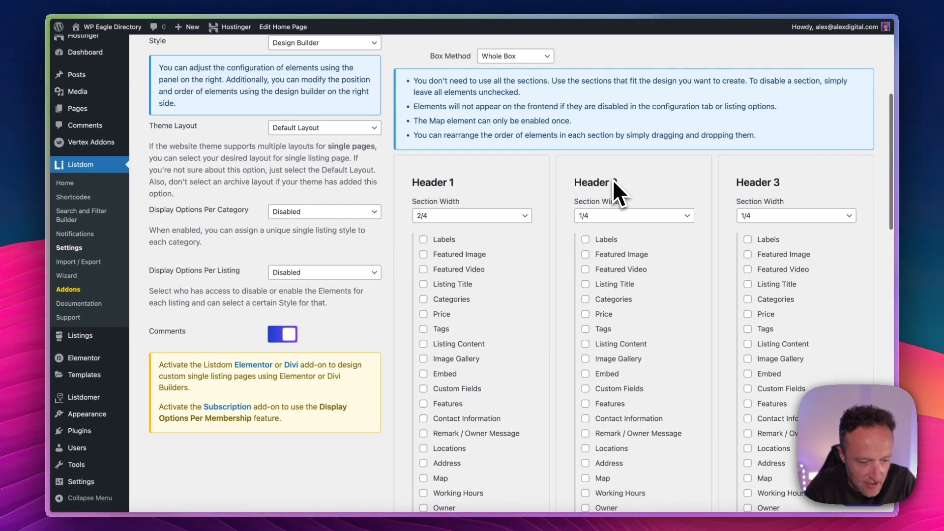
click(511, 216)
click(515, 183)
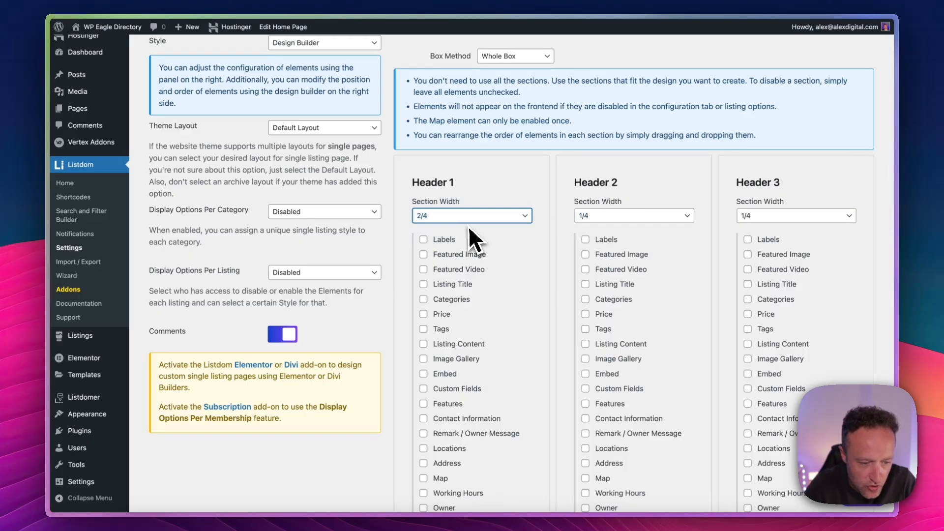
scroll(782, 189, down, 2)
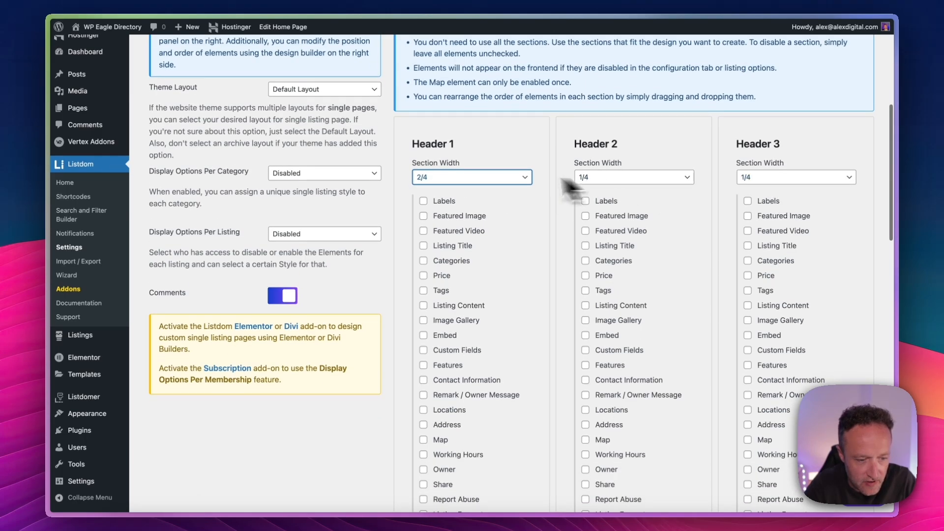
click(504, 176)
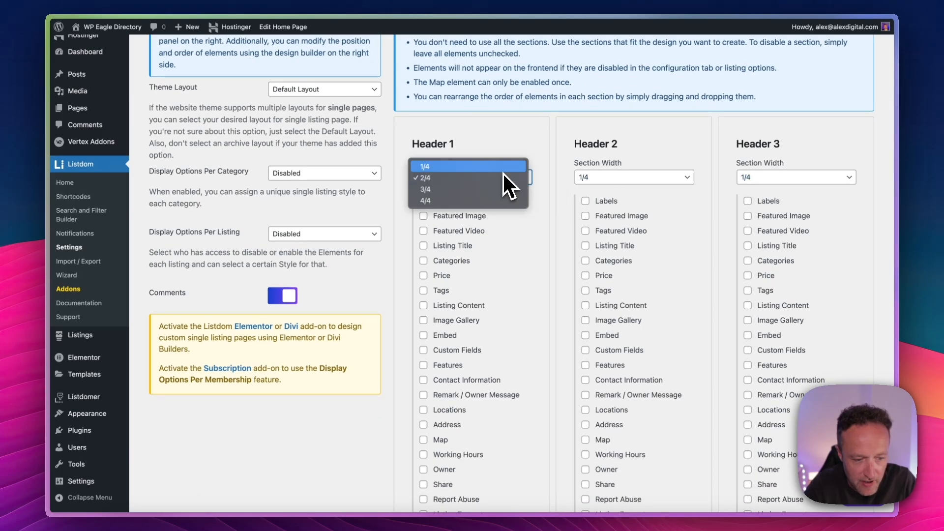
click(490, 200)
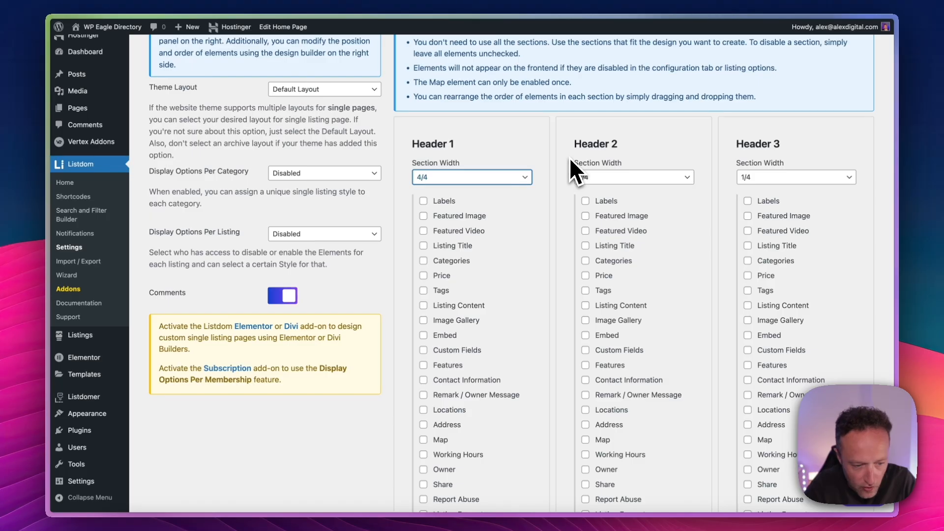
Enable the Featured Image element in the Header 1 section
scroll(524, 167, up, 2)
scroll(522, 169, down, 1)
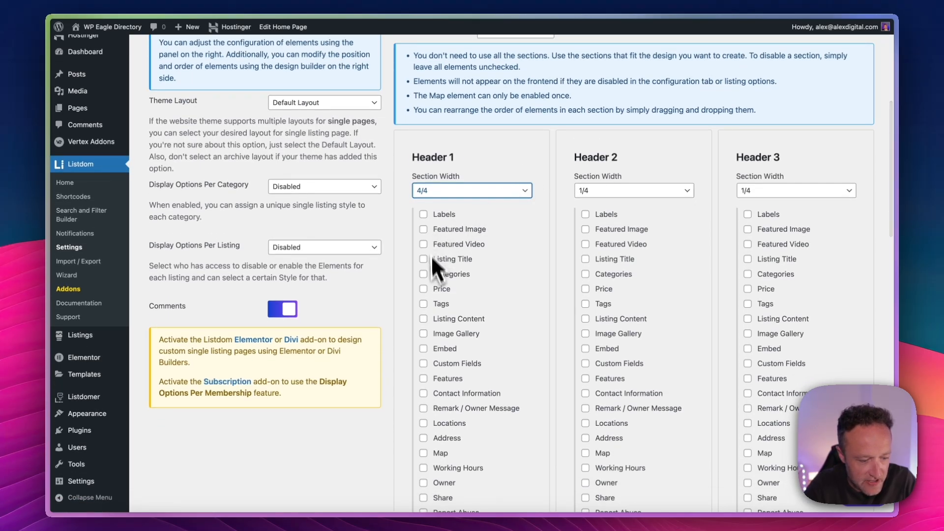
scroll(486, 243, up, 3)
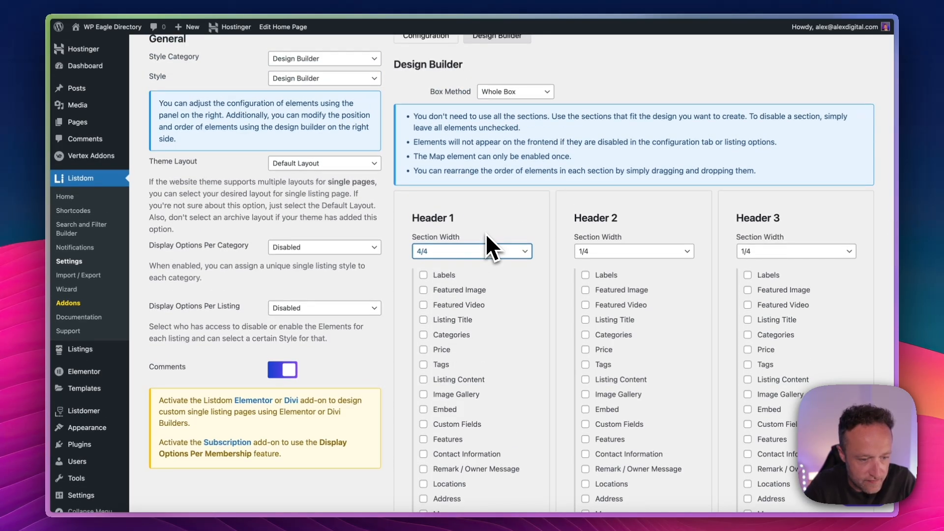
scroll(487, 244, down, 2)
scroll(468, 245, down, 1)
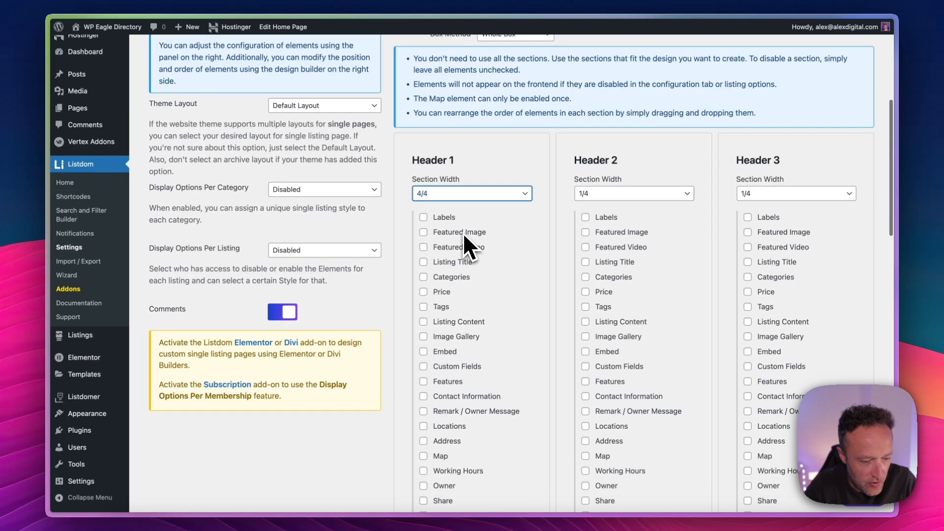
click(423, 232)
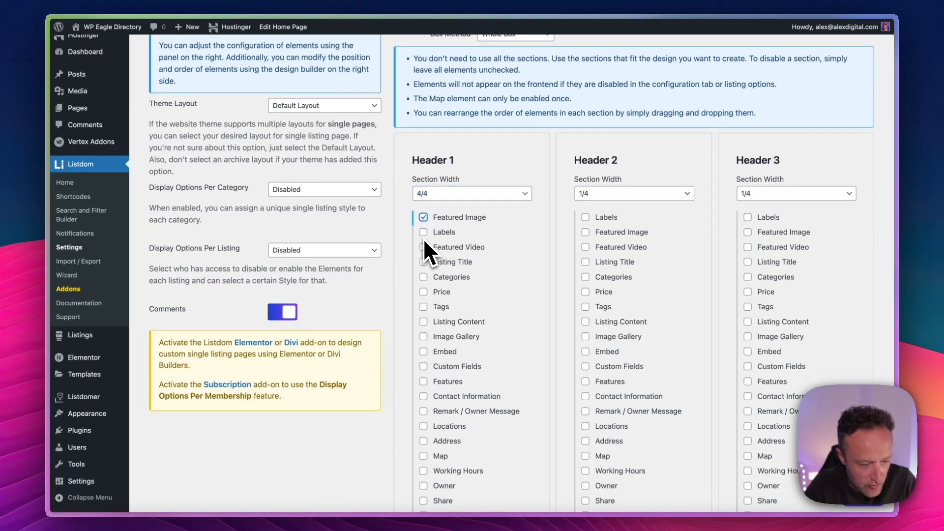
In the Header 1 section, enable the Listing Title and Featured Video elements and disable Featured Image
scroll(431, 241, down, 1)
click(423, 250)
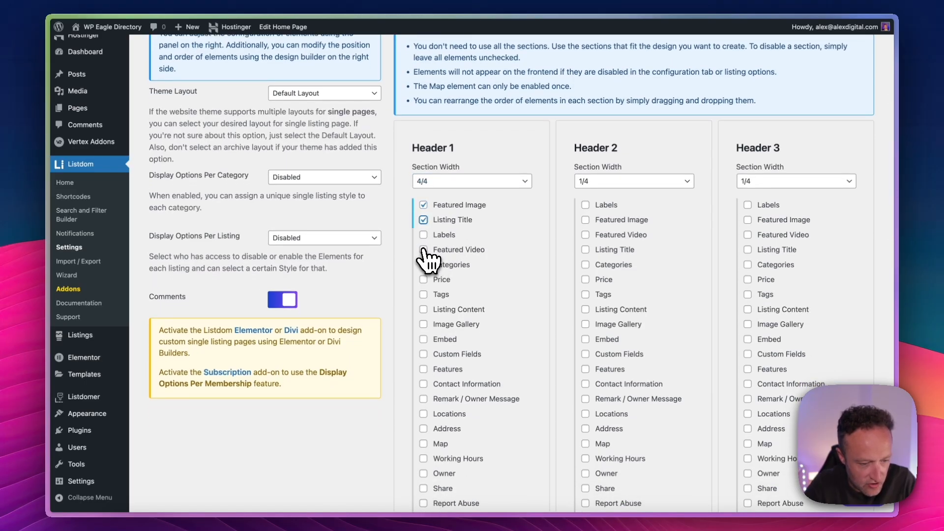
click(423, 205)
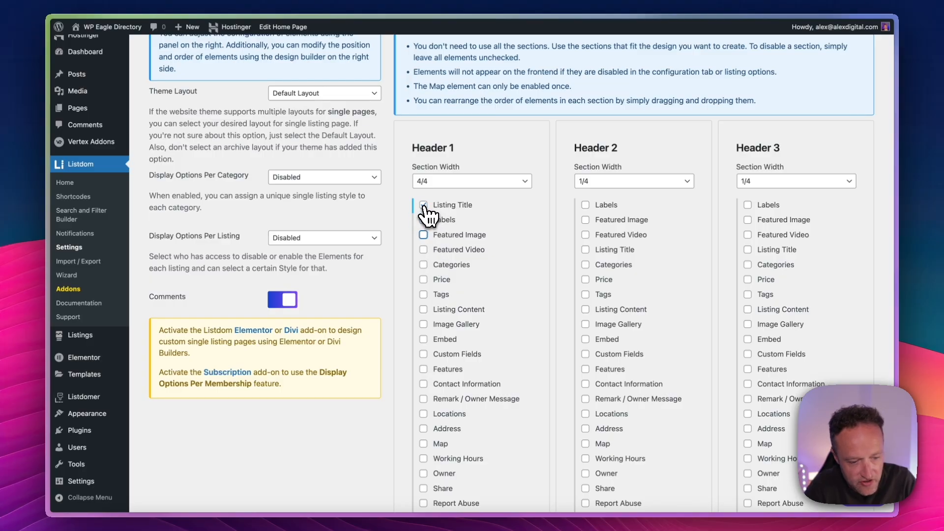
click(423, 250)
scroll(490, 236, down, 10)
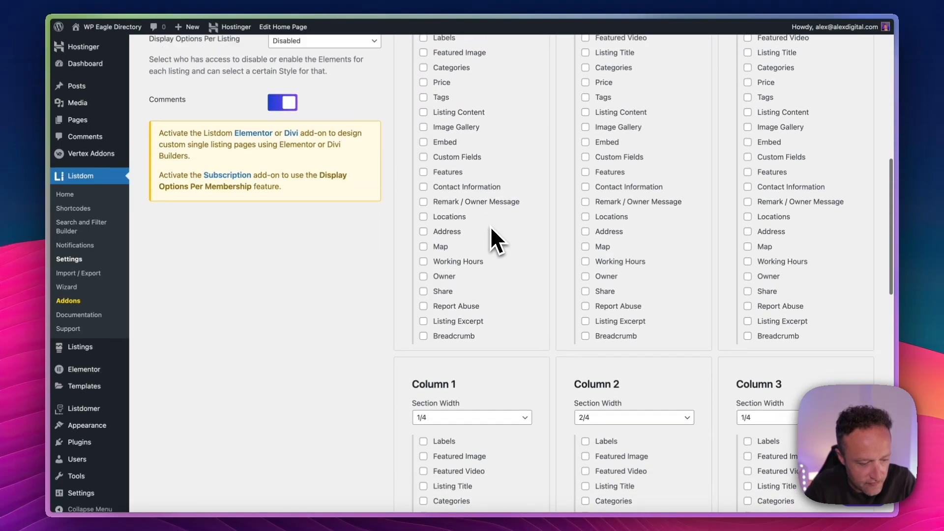
Look at the elements configuration, then review the Design Builder's sections down to the footers
scroll(490, 231, up, 12)
click(427, 82)
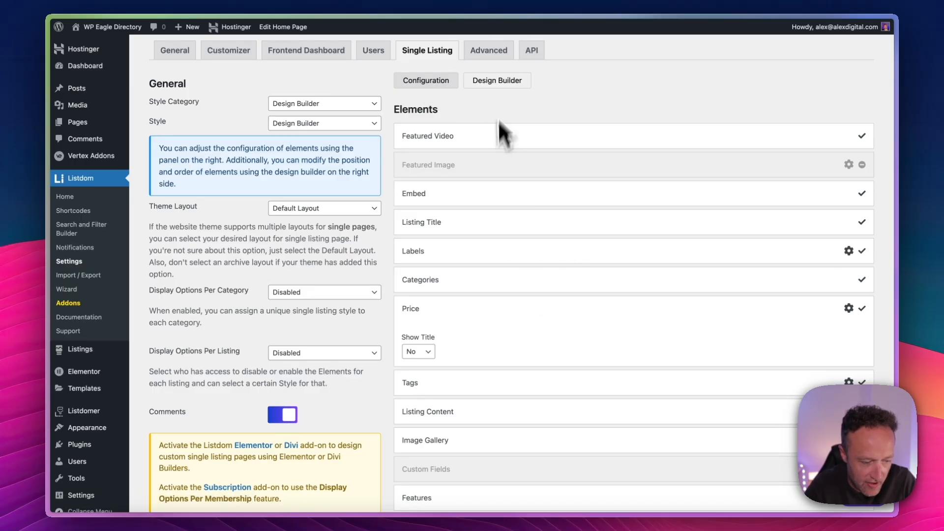
click(509, 82)
scroll(565, 176, down, 10)
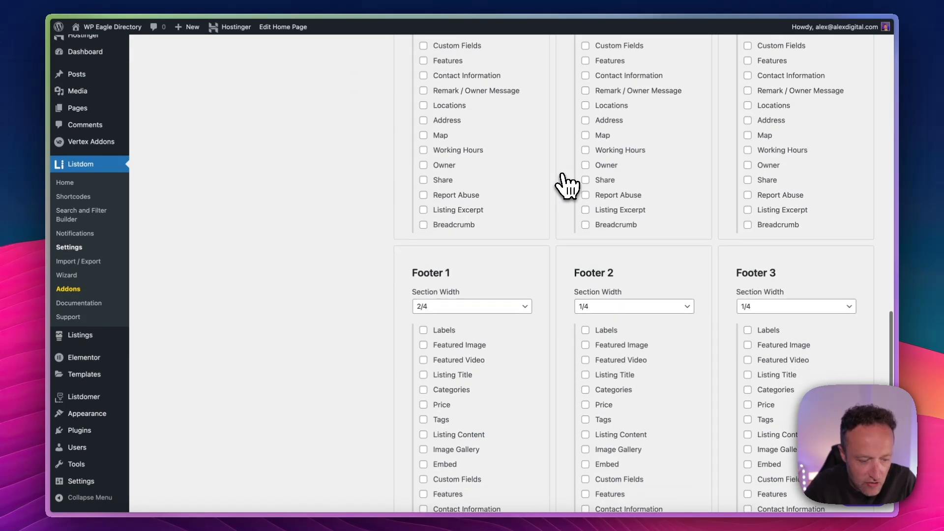
scroll(565, 184, up, 15)
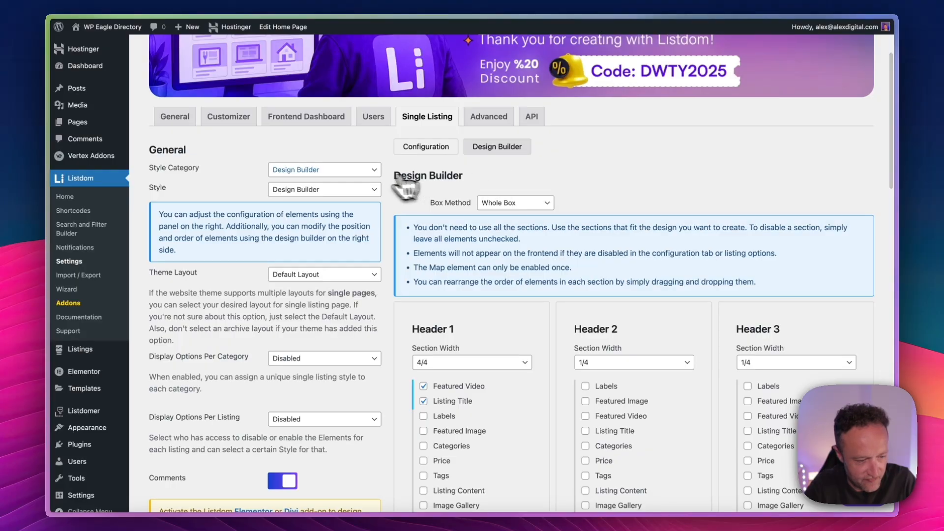
Set the style category to Pre-Made Styles with Style 2 - Sidebar, and save the single listing settings
click(344, 169)
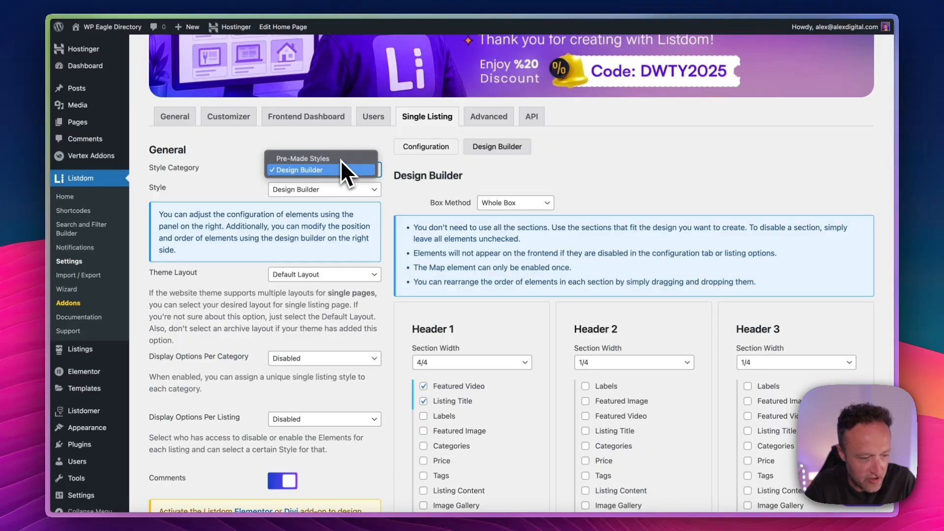
click(339, 156)
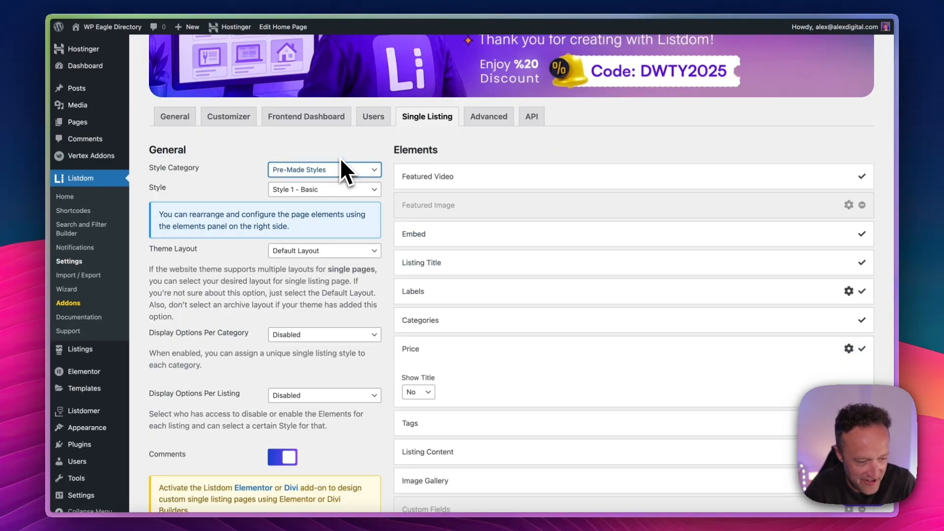
click(353, 251)
click(324, 189)
click(326, 202)
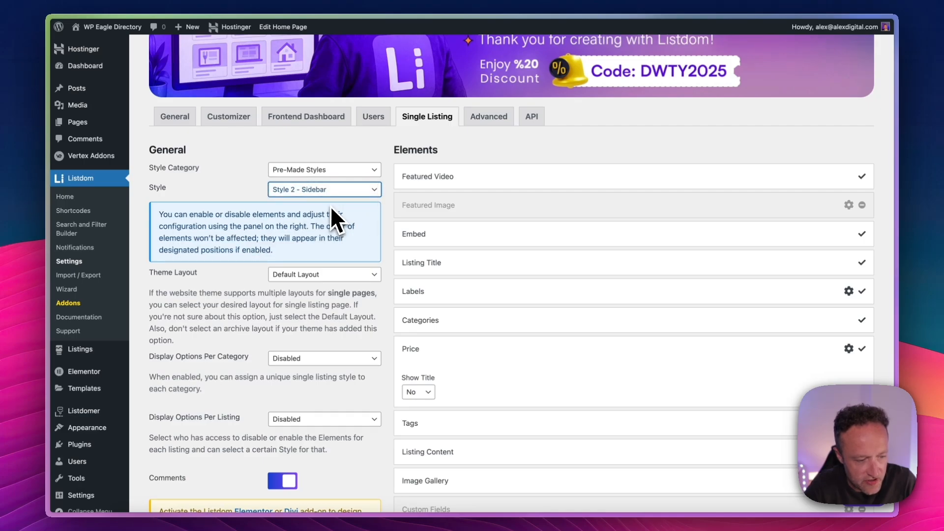
scroll(330, 204, down, 5)
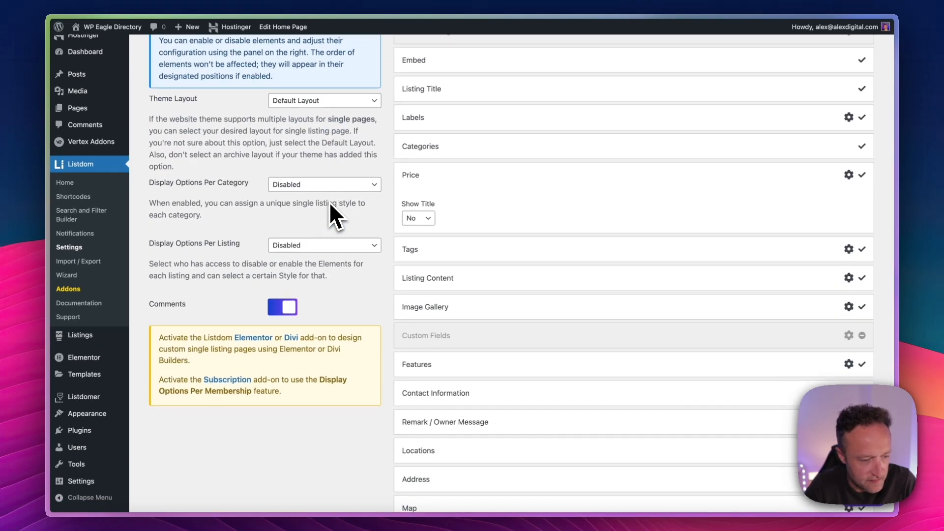
click(329, 101)
click(210, 143)
scroll(259, 145, down, 7)
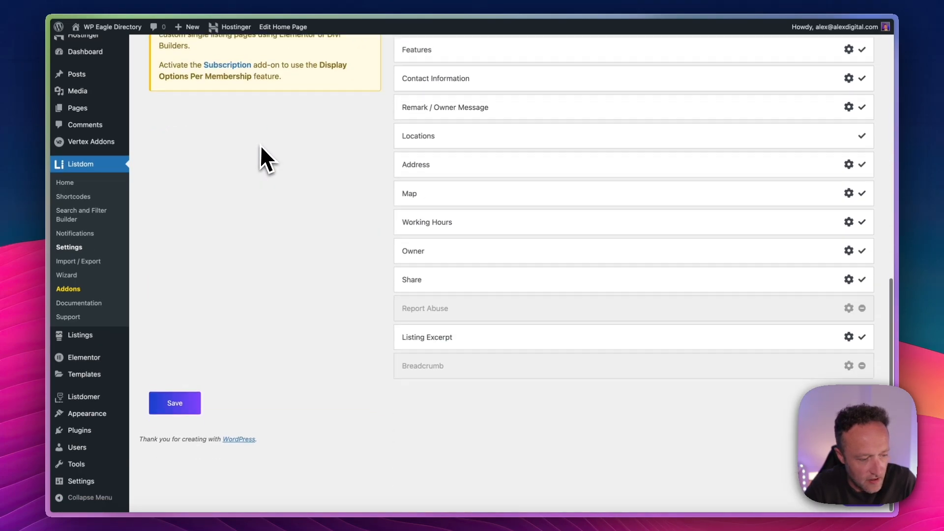
click(172, 465)
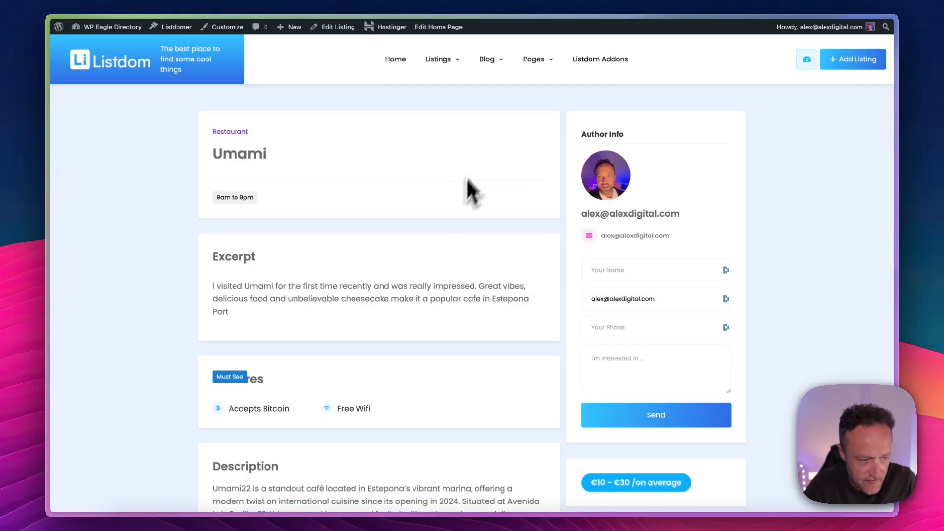
Examine the Umami listing page's sidebar layout, from the title and author info to the gallery, video, tags and share sections
scroll(480, 147, down, 3)
scroll(480, 147, up, 3)
scroll(480, 147, down, 12)
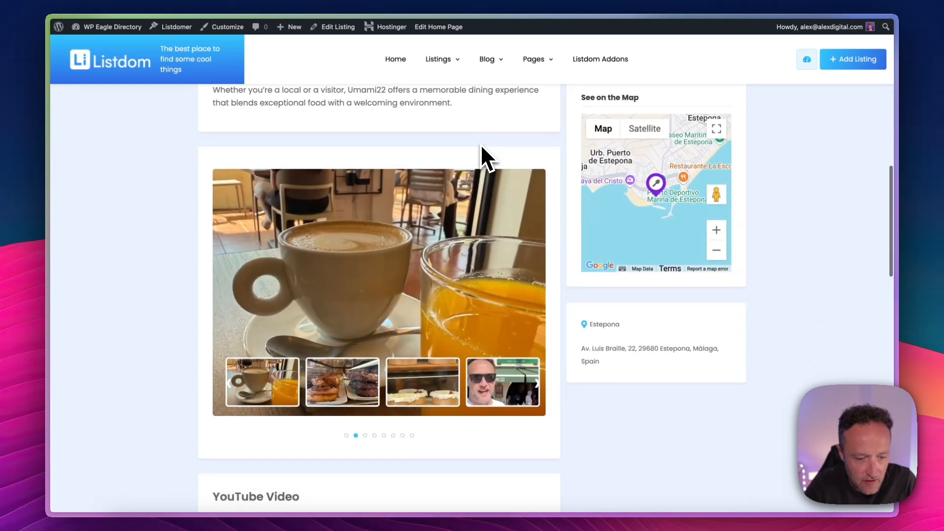
scroll(481, 146, down, 10)
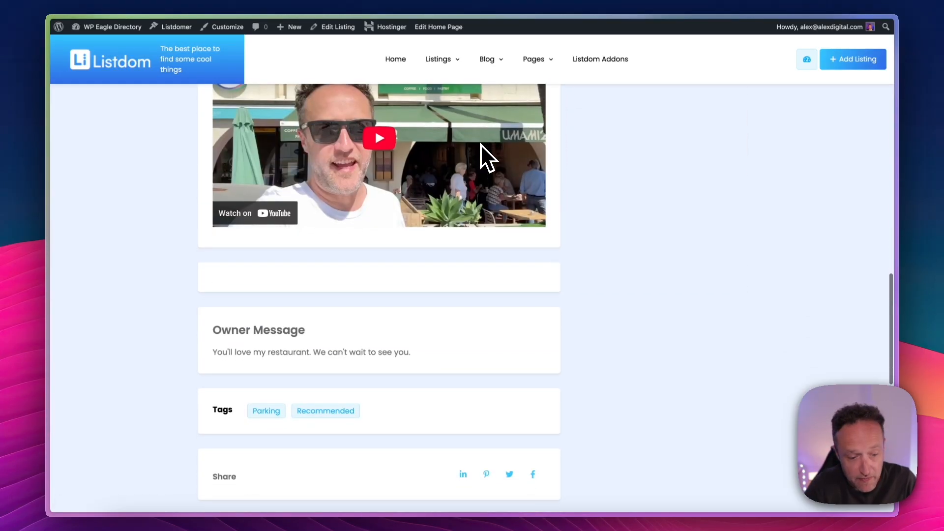
scroll(480, 144, up, 15)
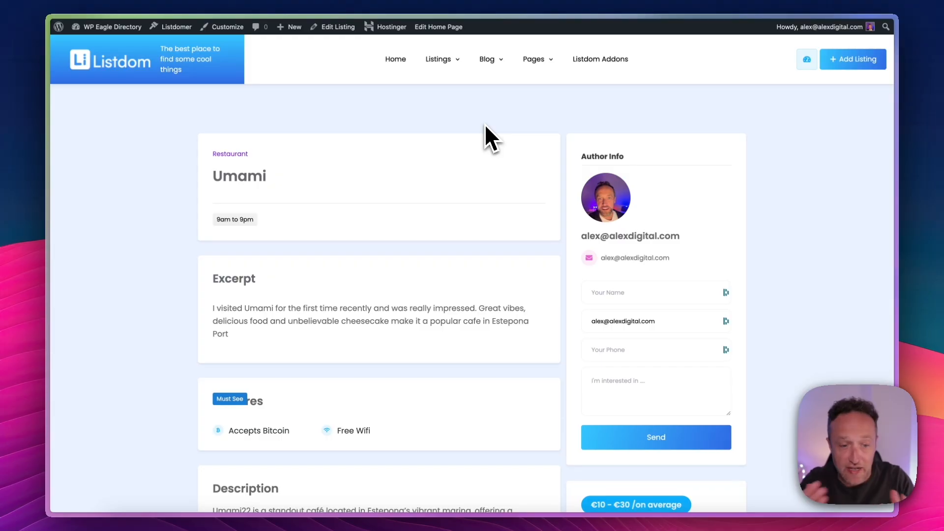
Go to the site's Halfmap Skin page for all listings and examine its listing cards and map
mouse_move(445, 63)
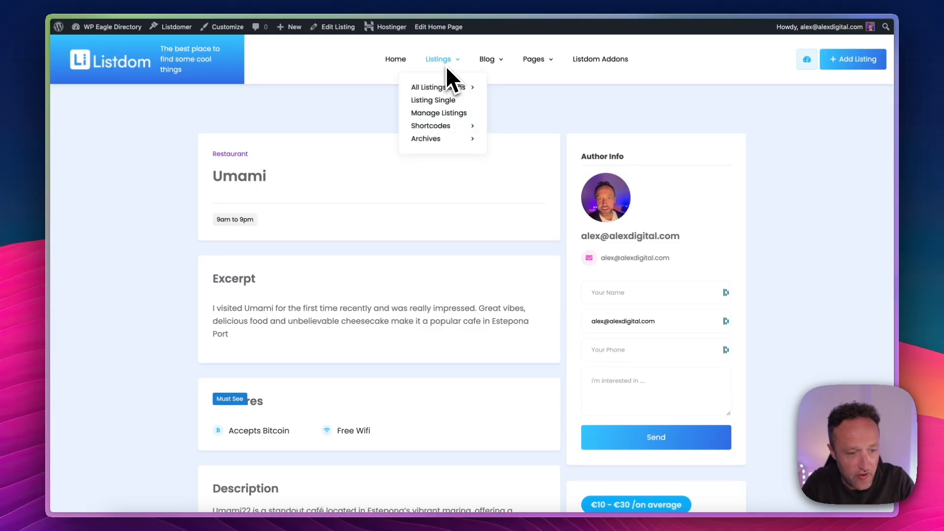
mouse_move(444, 83)
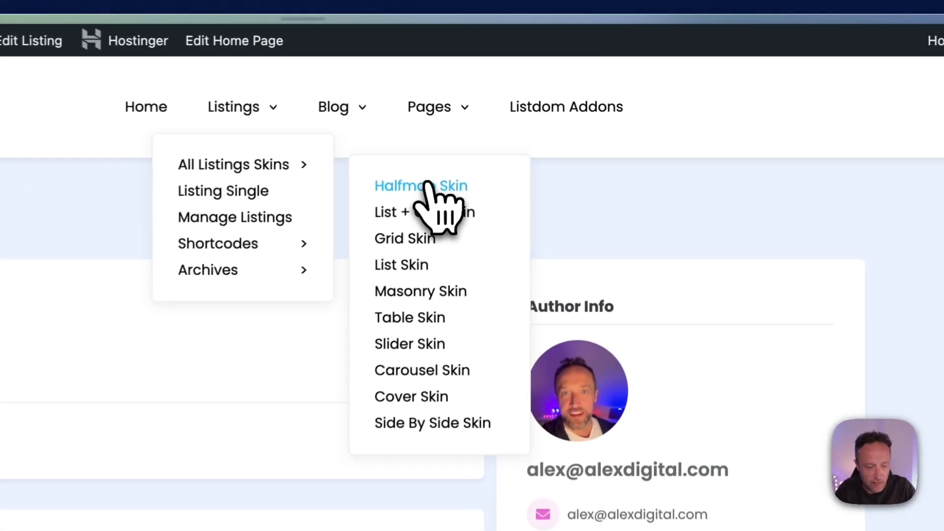
click(531, 98)
scroll(533, 354, down, 3)
scroll(540, 363, up, 2)
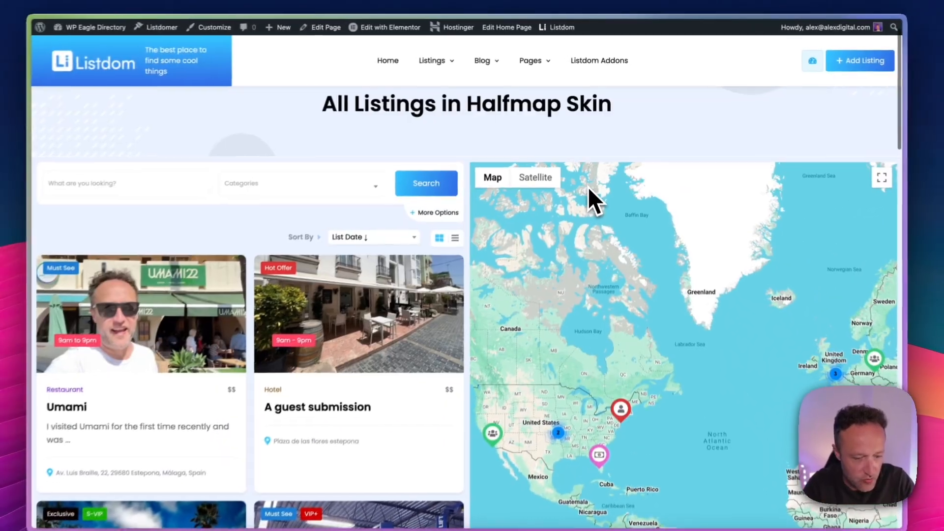
scroll(541, 365, down, 2)
scroll(627, 225, up, 1)
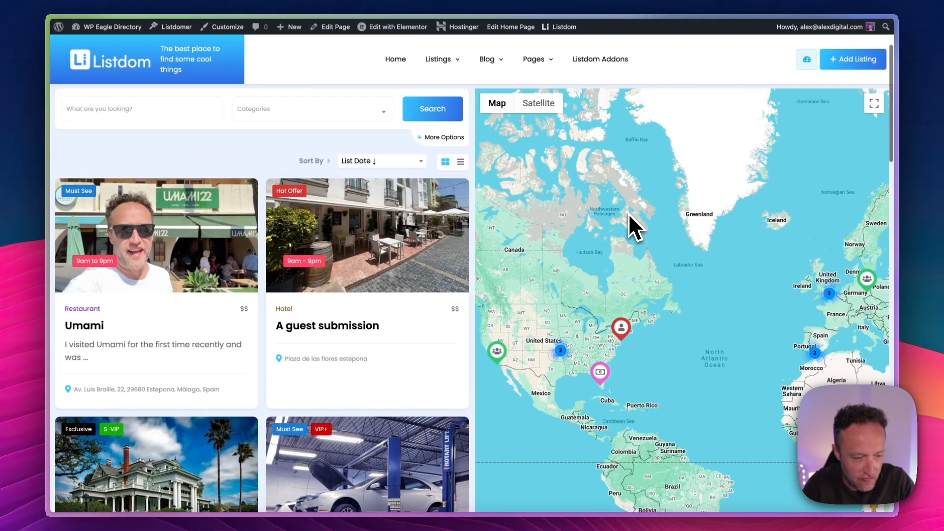
scroll(285, 305, up, 3)
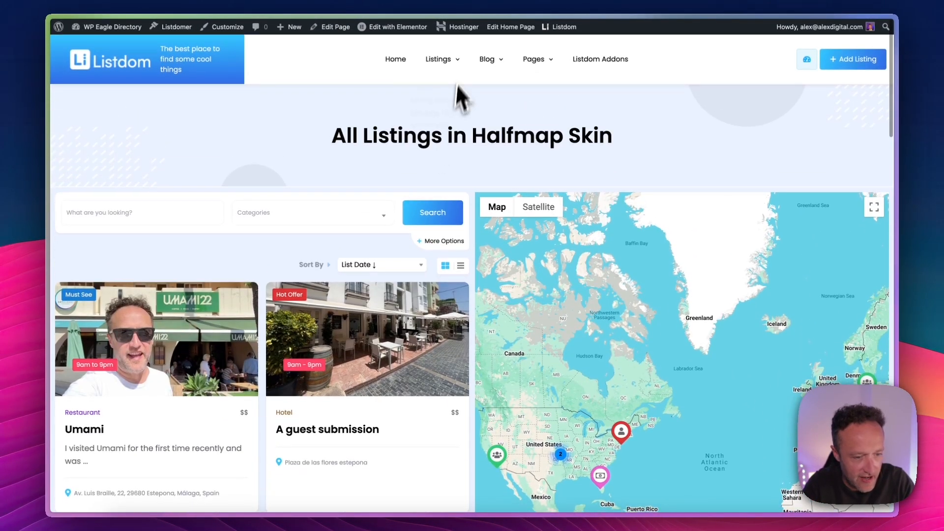
Go to the all-listings page that uses the List + Grid Skin
mouse_move(457, 61)
mouse_move(443, 87)
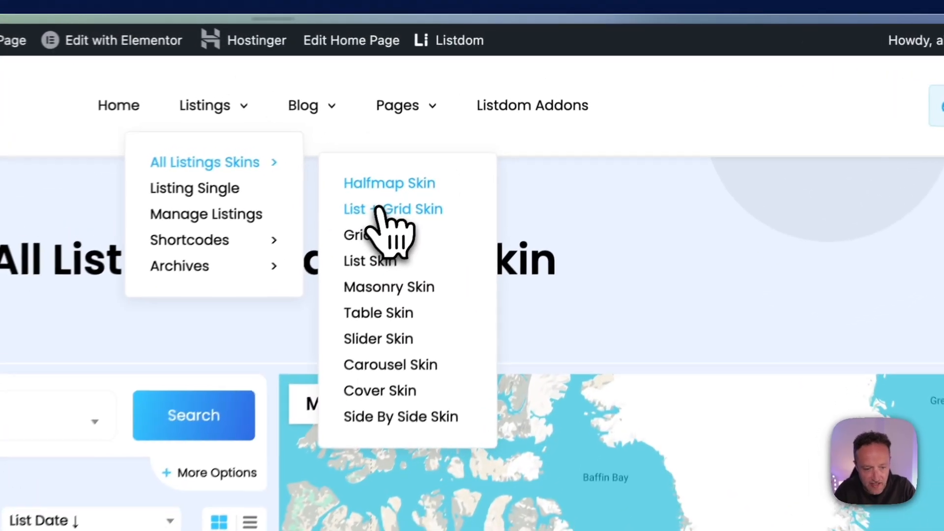
click(517, 100)
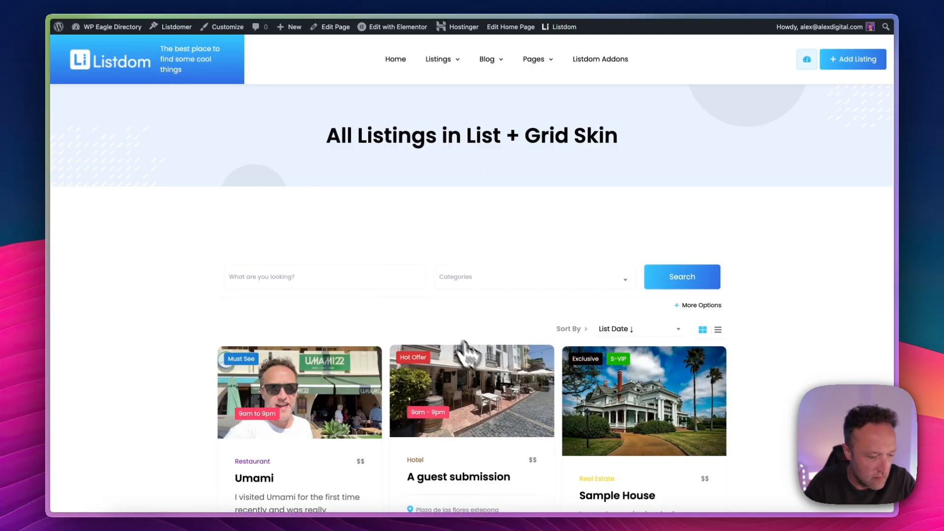
From the WordPress dashboard's Listdom shortcodes, start a new shortcode titled "Listing layout by" followed by the author's first name
mouse_move(107, 27)
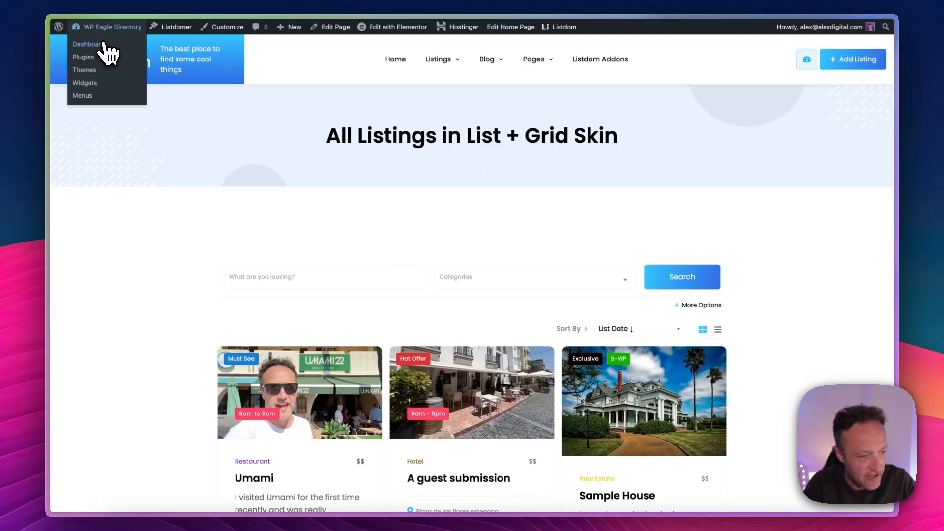
click(101, 44)
mouse_move(111, 218)
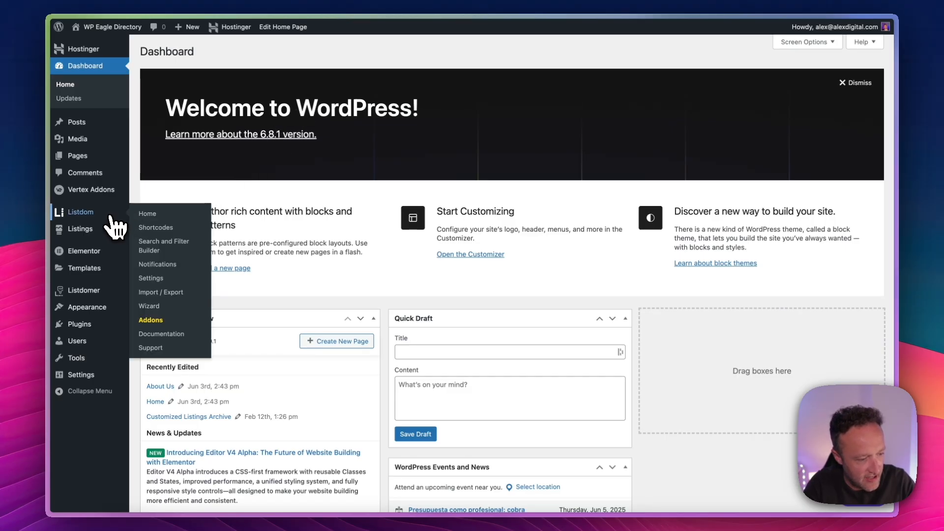
click(170, 229)
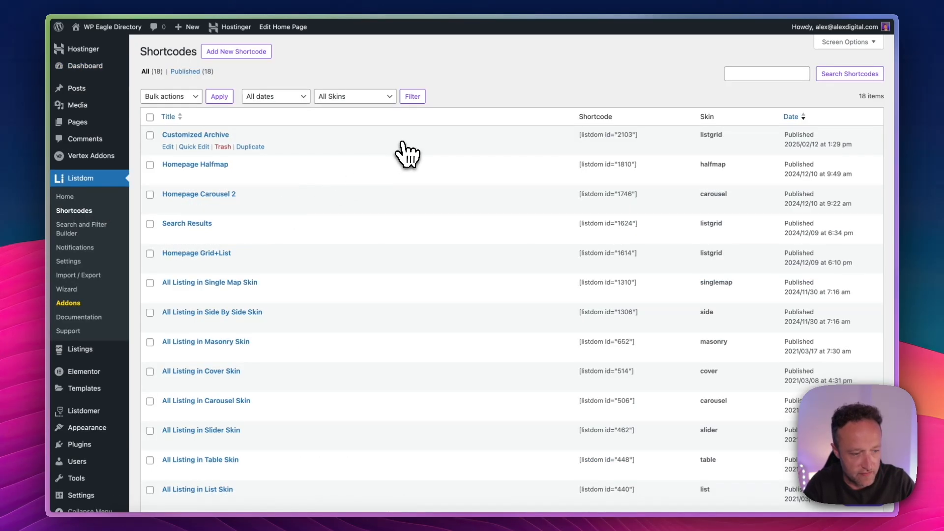
click(258, 54)
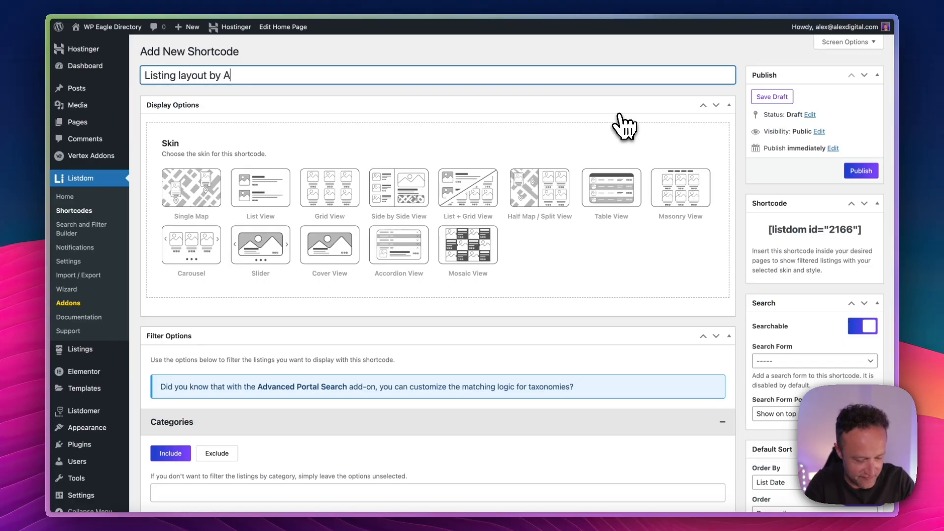
Choose the Half Map / Split View skin for the shortcode and set its style to Style 2
click(204, 182)
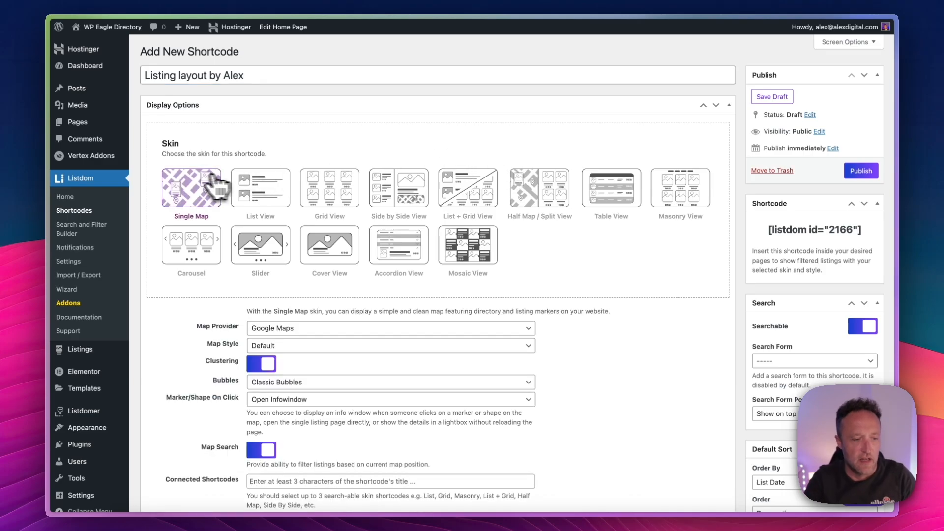
click(546, 204)
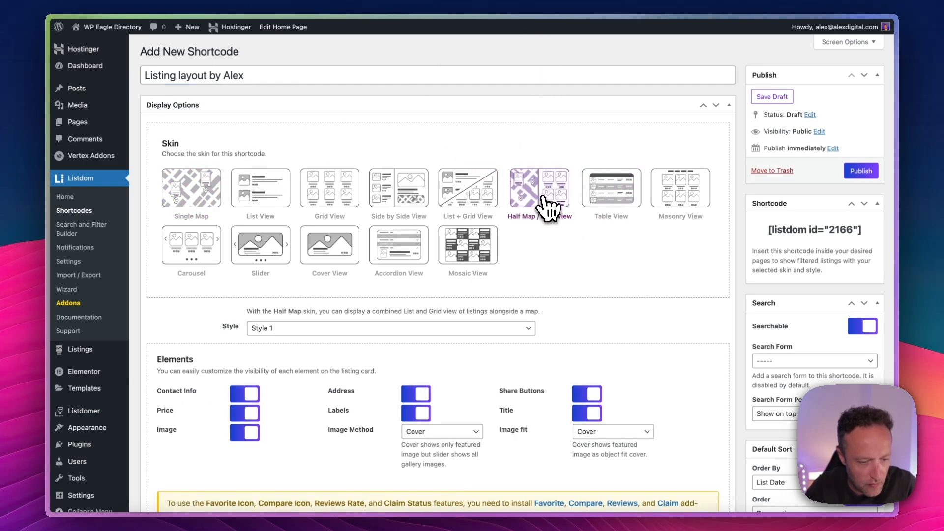
scroll(549, 207, down, 3)
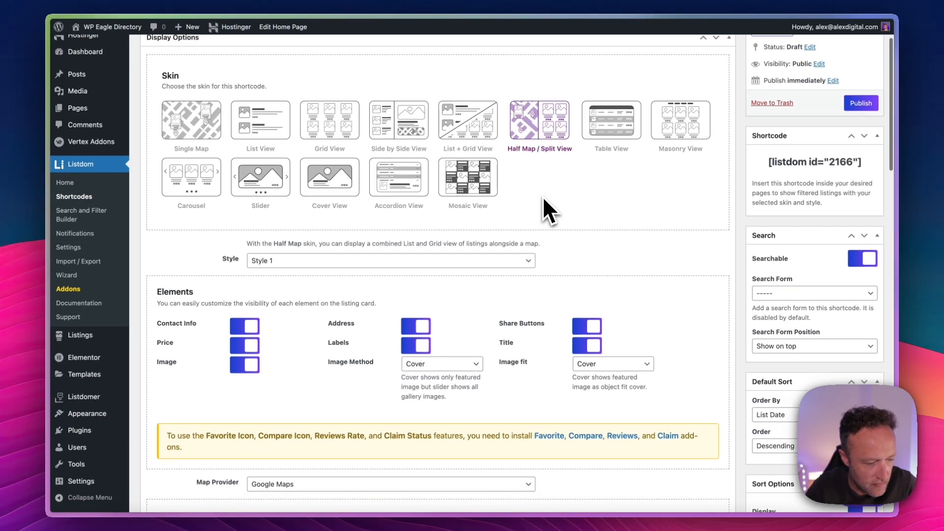
click(408, 260)
click(396, 272)
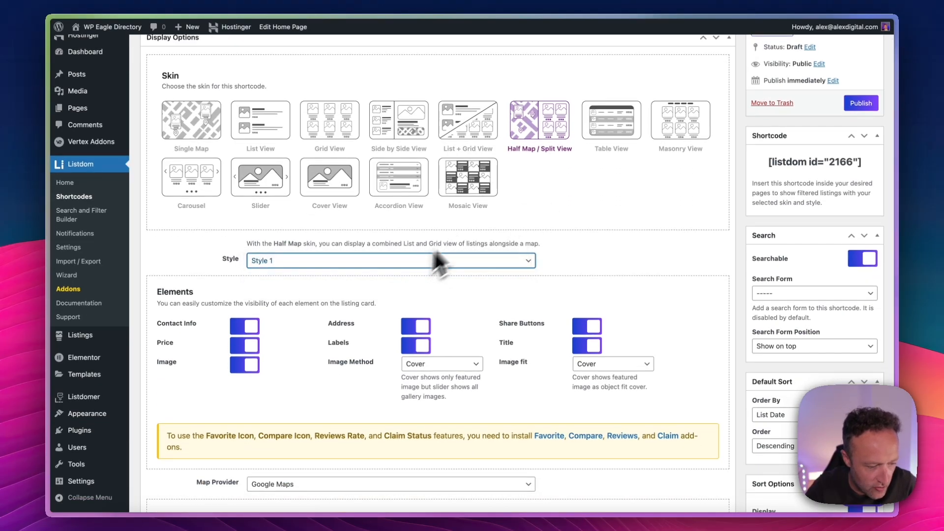
Review the shortcode's element, map and listing view settings, and look at the Locations and Tags filter options
scroll(479, 213, down, 3)
scroll(462, 236, down, 8)
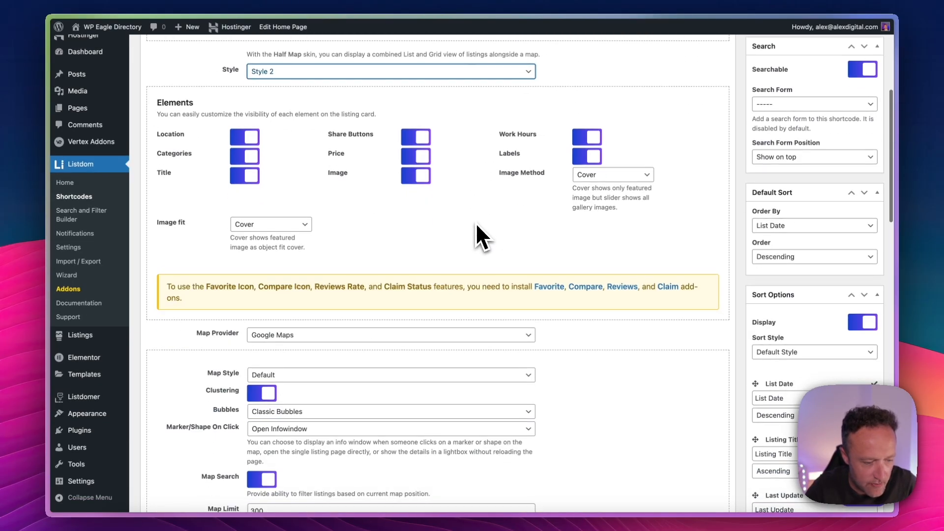
scroll(415, 241, down, 13)
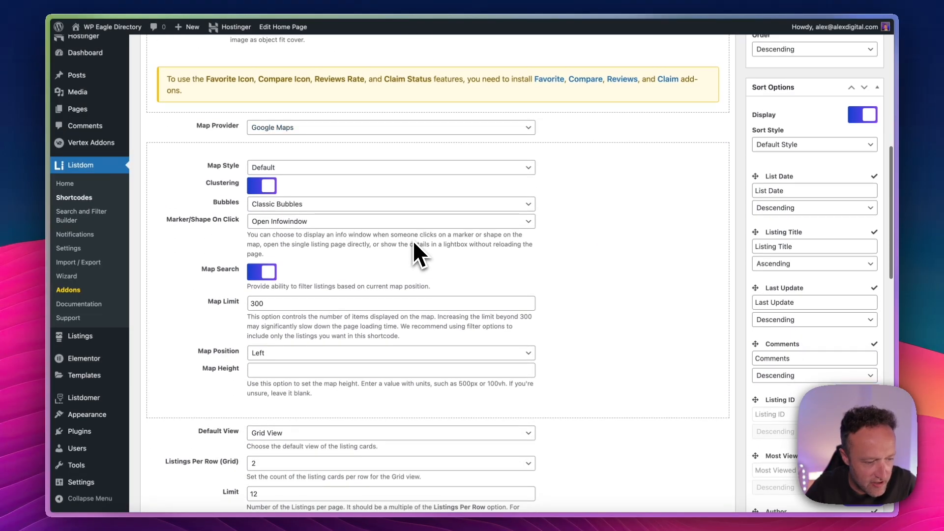
scroll(395, 144, down, 12)
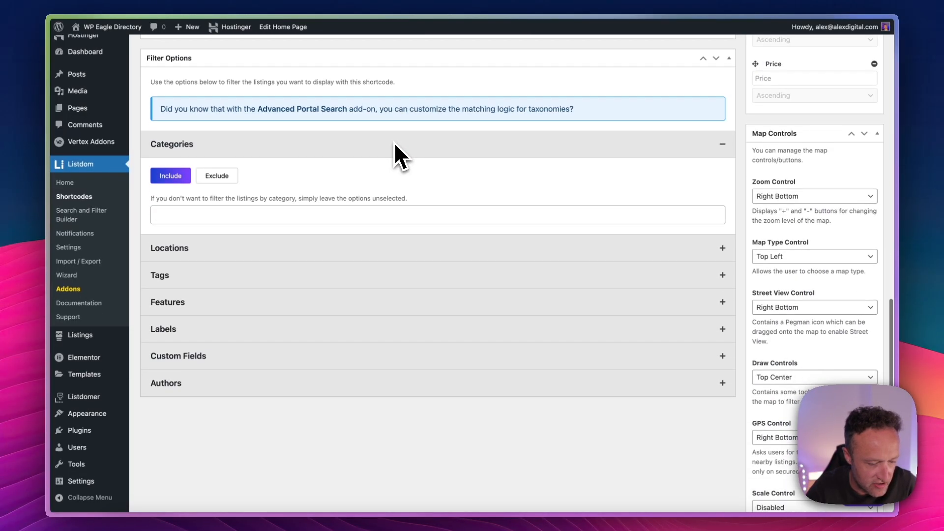
click(516, 249)
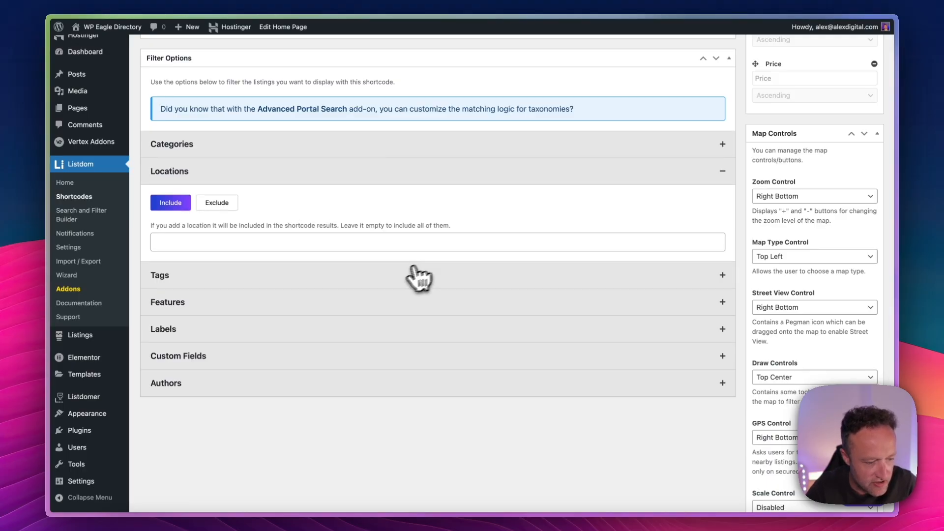
click(392, 275)
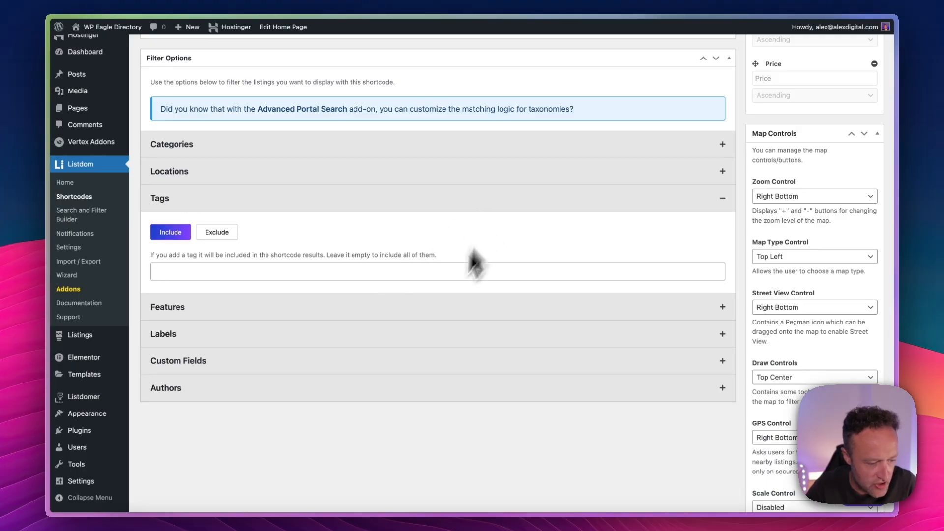
Publish the half-map listing shortcode and copy its code [listdom id="2166"]
click(405, 318)
scroll(407, 325, up, 10)
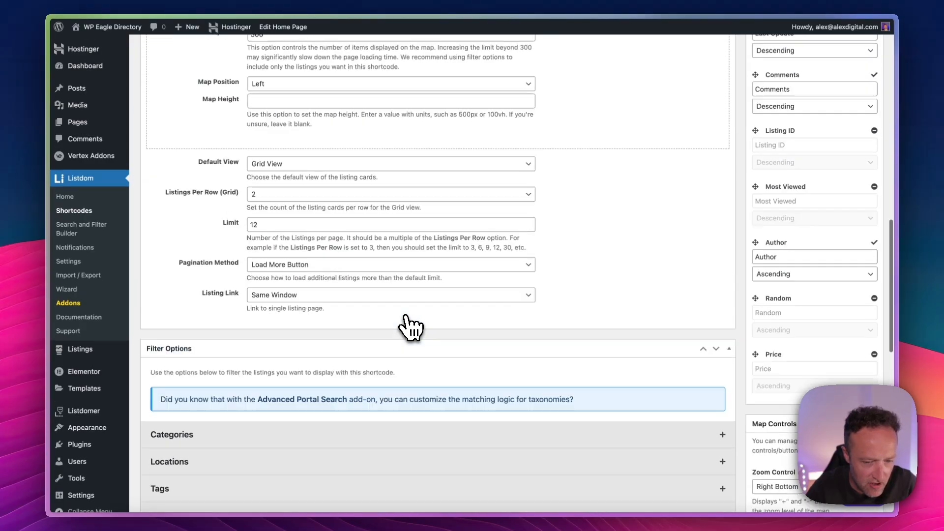
scroll(410, 325, up, 10)
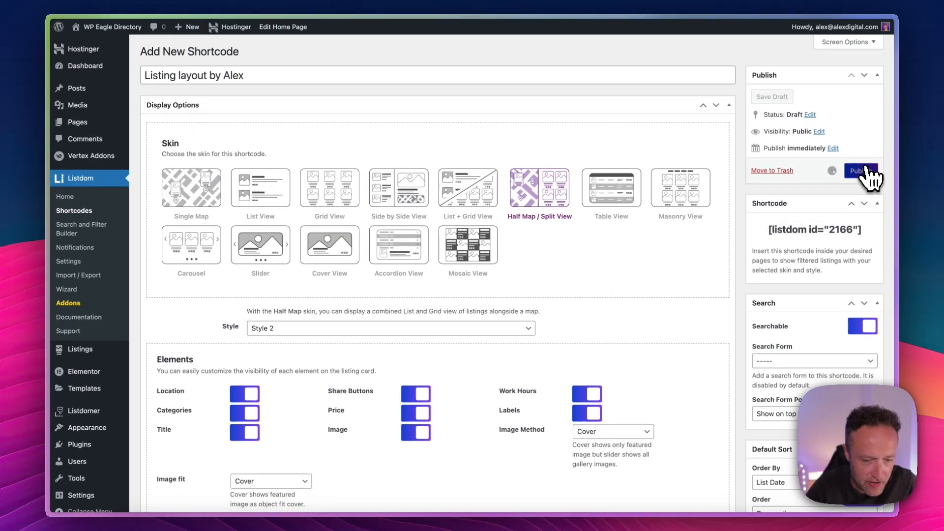
scroll(604, 278, down, 2)
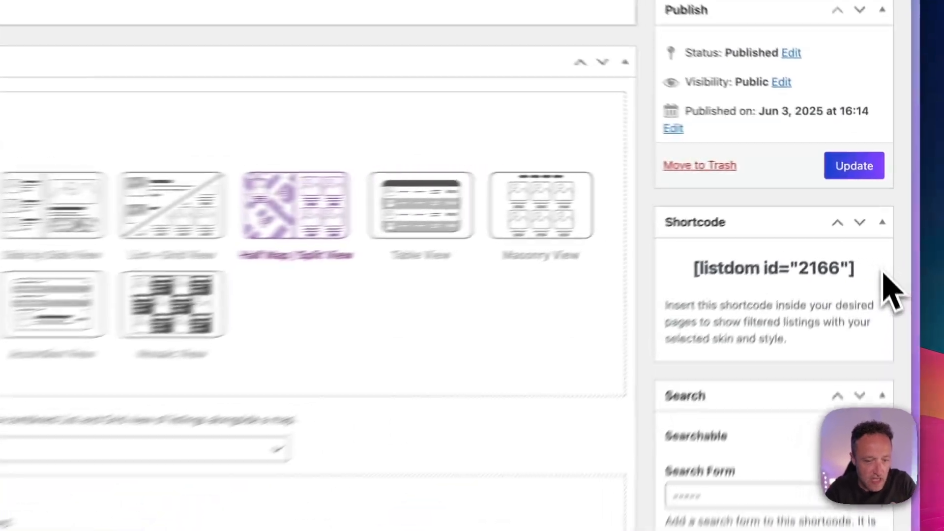
drag(884, 274, 698, 270)
key(super+c)
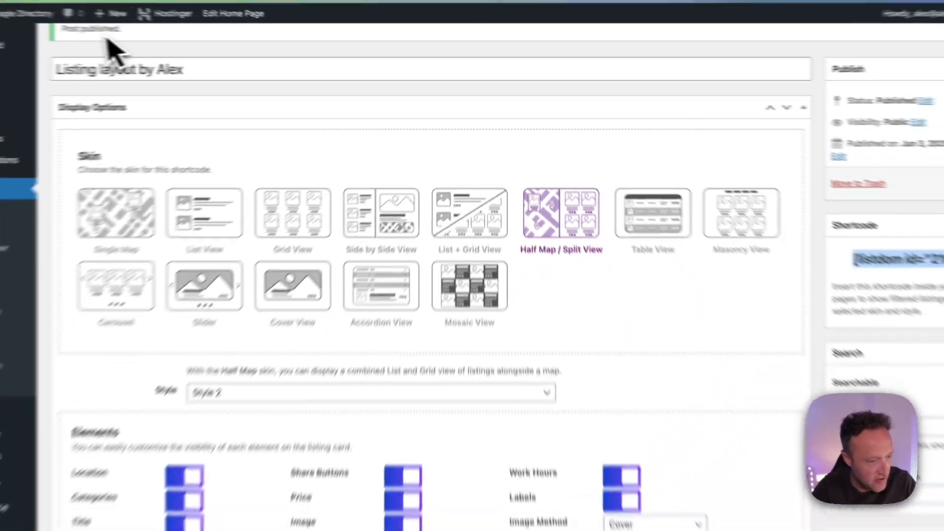
Create and publish a new page titled "Listings by" followed by the author's first name
mouse_move(112, 14)
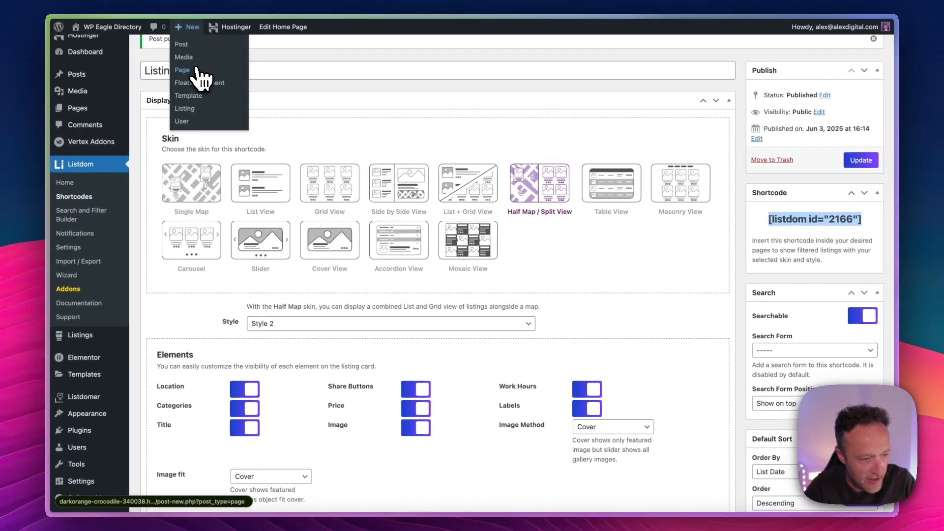
click(120, 68)
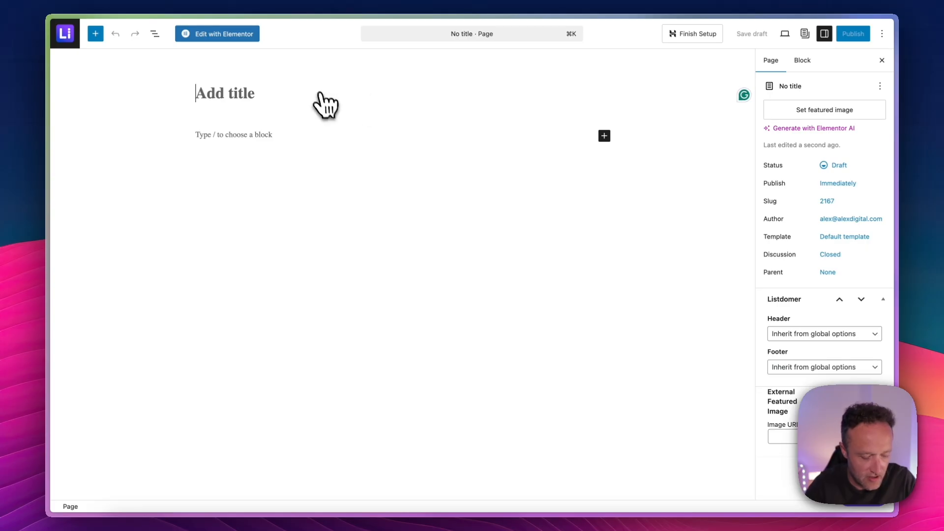
text(Listings by Alex)
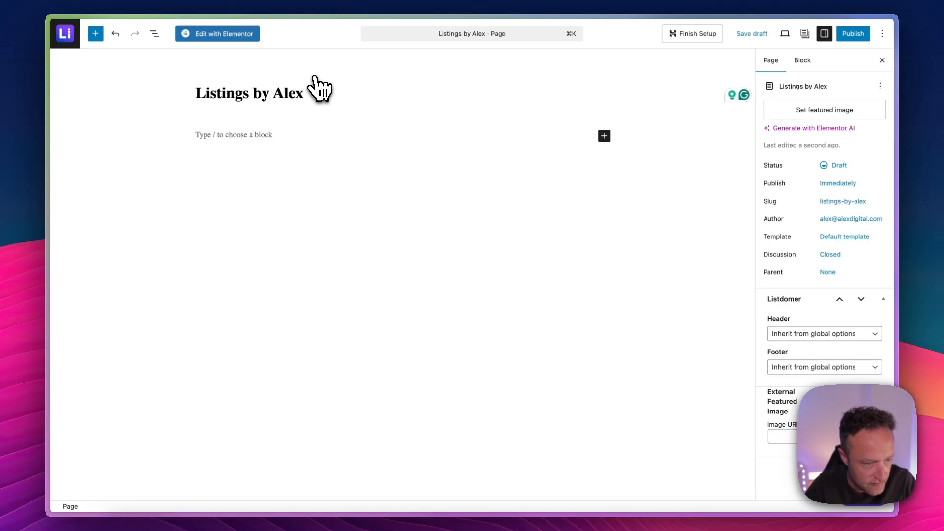
click(853, 33)
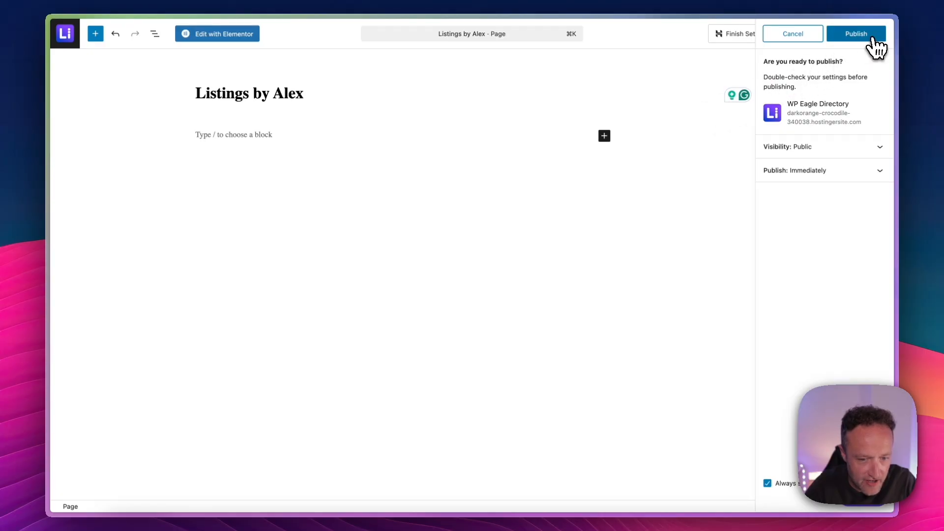
click(872, 39)
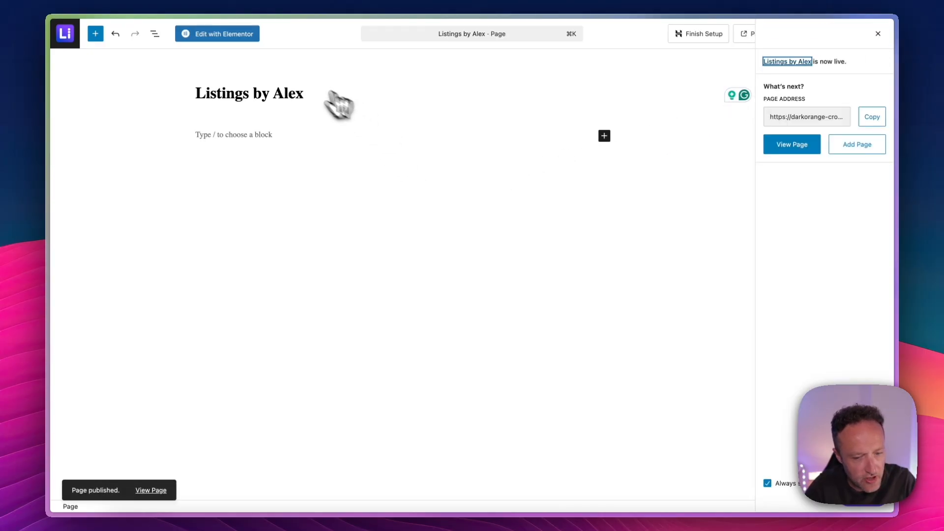
Open the new page in Elementor and add a Shortcode widget containing [listdom id="2166"]
click(234, 34)
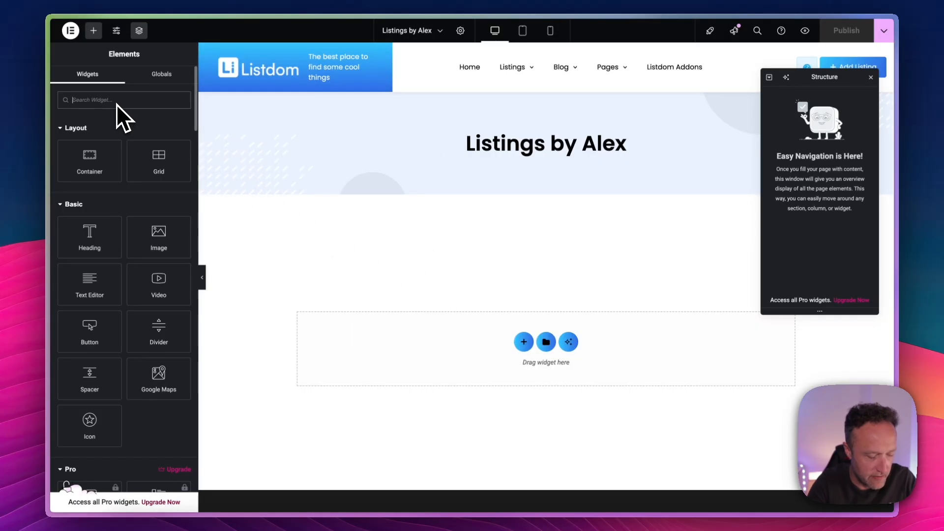
text(sh)
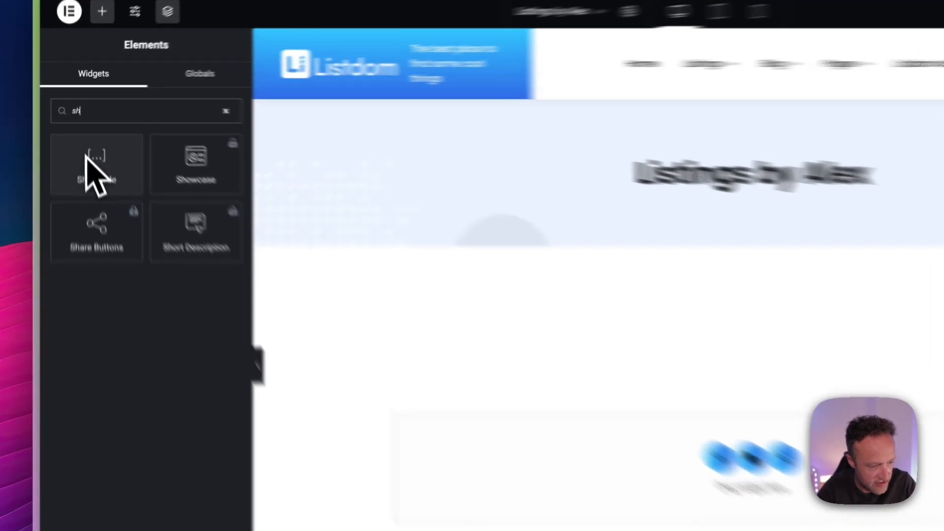
drag(88, 144, 453, 347)
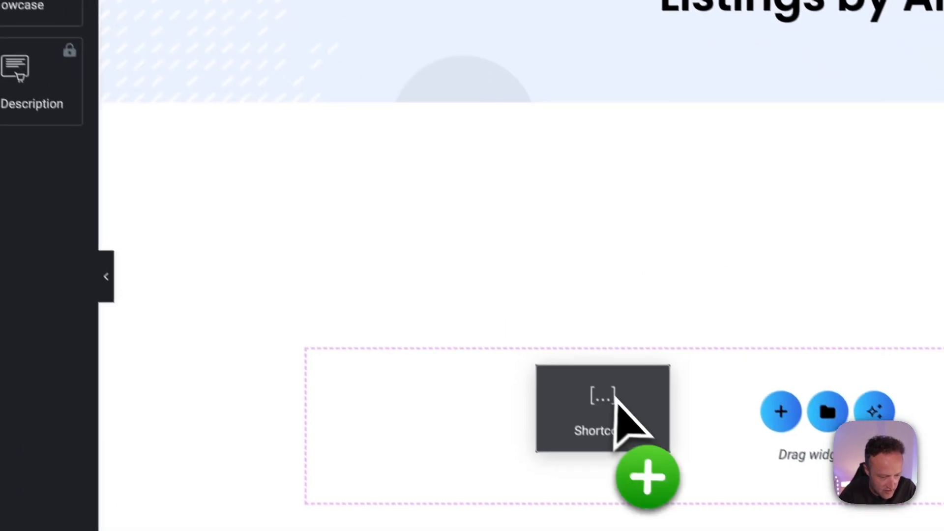
drag(615, 398, 668, 418)
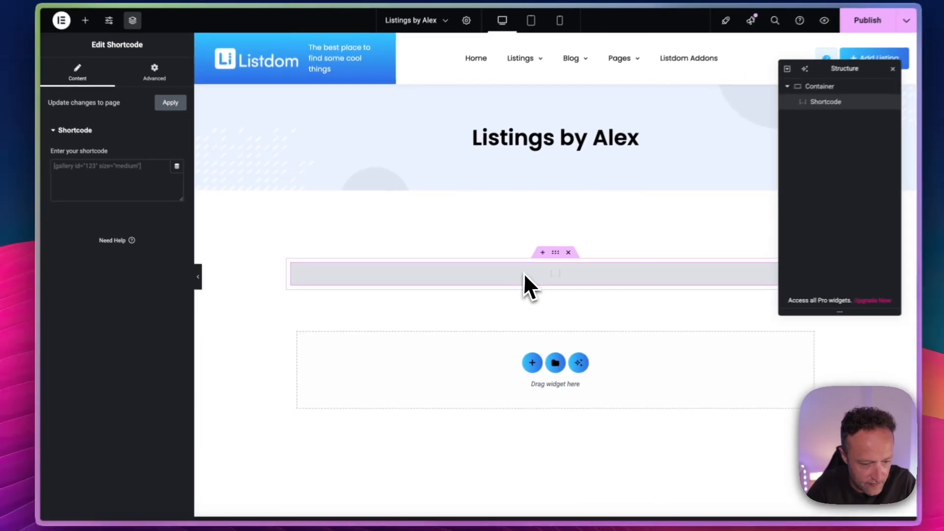
click(112, 169)
key(super+v)
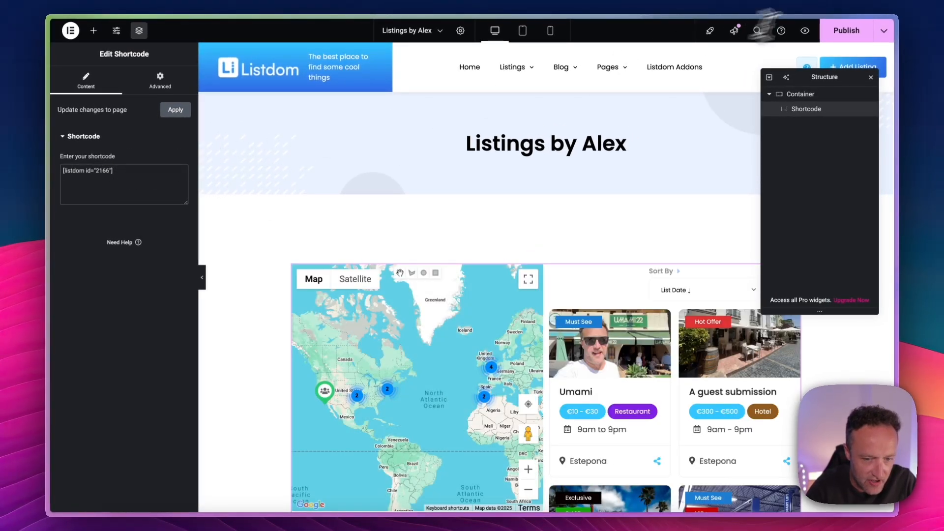
Publish the Elementor page and view the half-map listings layout on the live page
scroll(614, 221, down, 3)
scroll(539, 254, down, 2)
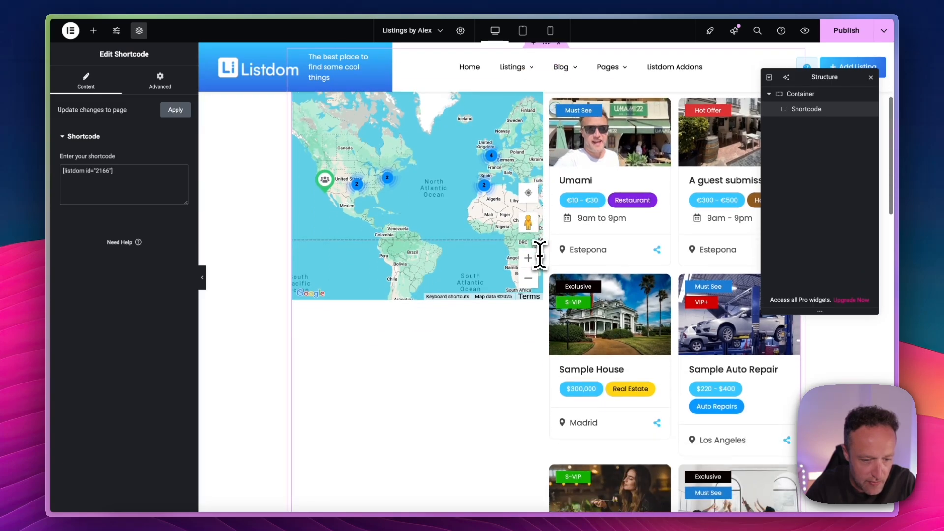
scroll(540, 255, up, 4)
click(859, 32)
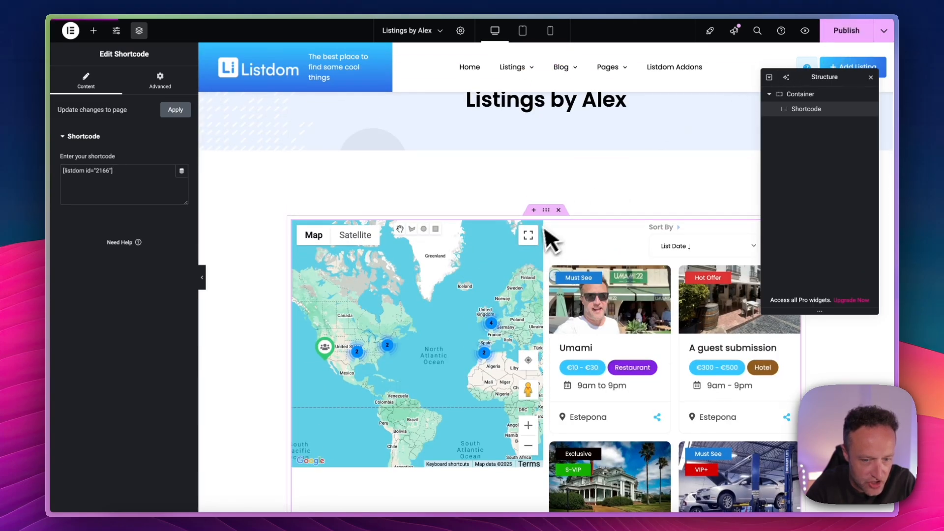
click(885, 33)
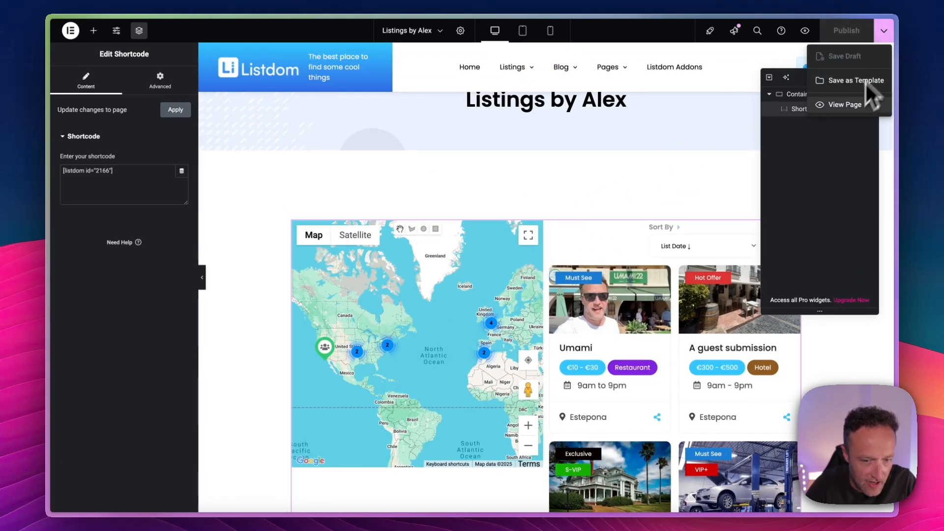
click(855, 106)
scroll(485, 194, down, 3)
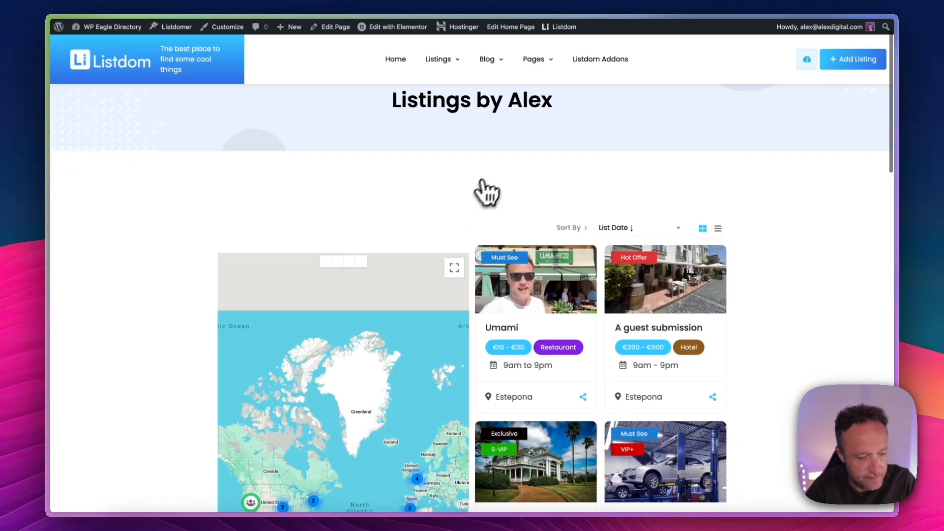
scroll(495, 182, down, 4)
scroll(489, 194, up, 6)
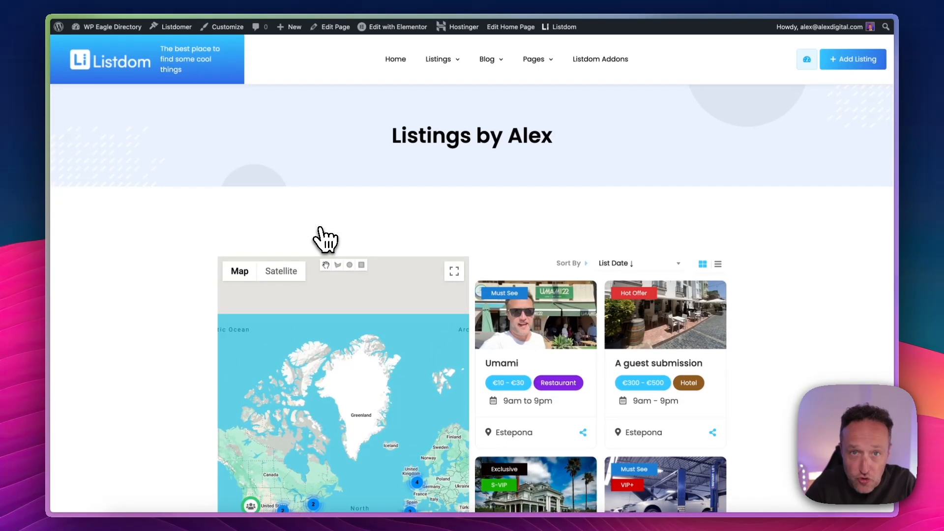
scroll(442, 267, down, 3)
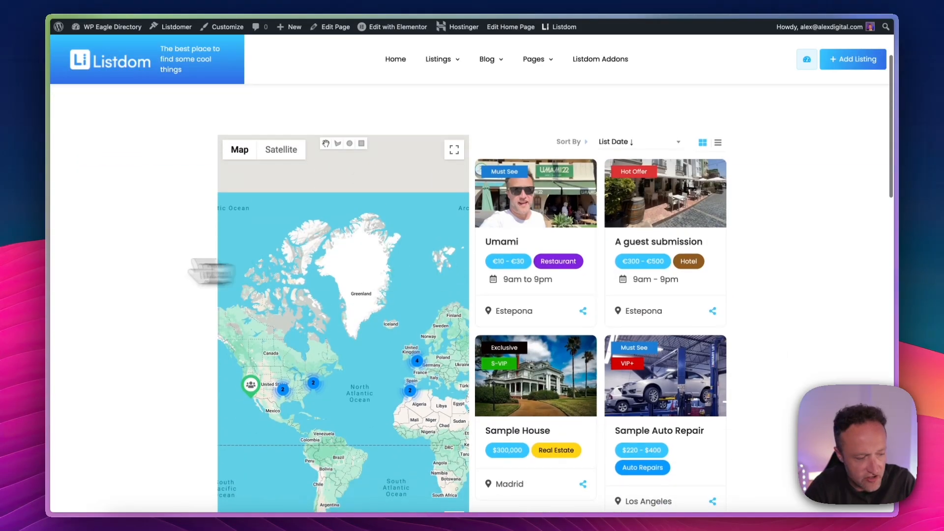
Return to the shortcode's edit screen, change its skin to Table View and update it
mouse_move(84, 268)
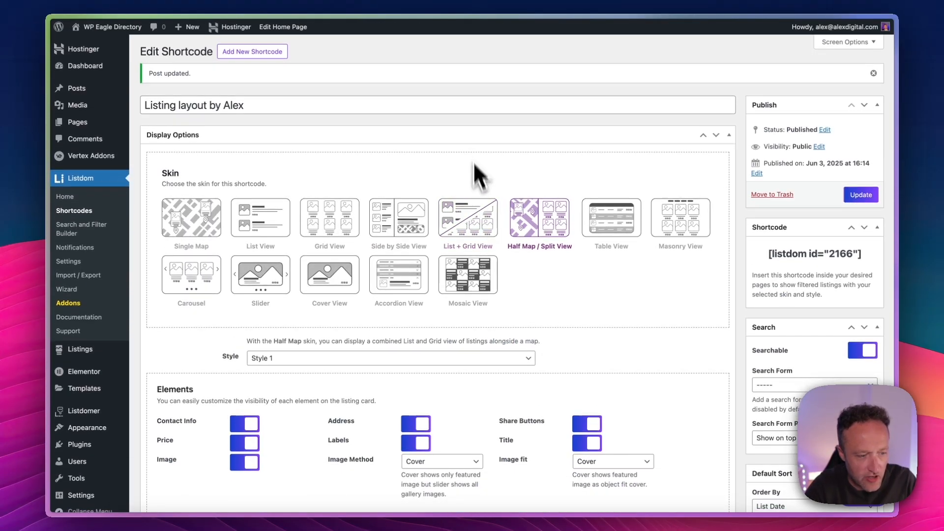
scroll(472, 153, down, 1)
scroll(469, 139, down, 1)
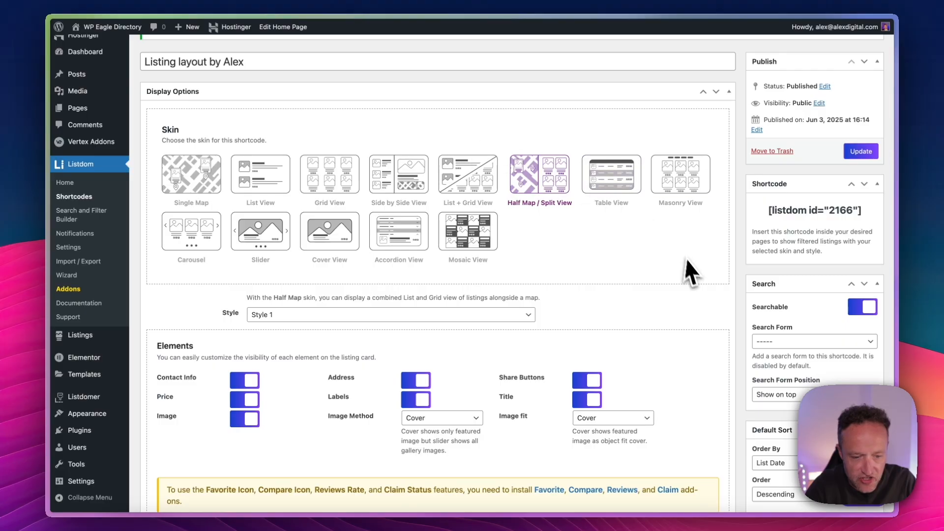
click(615, 189)
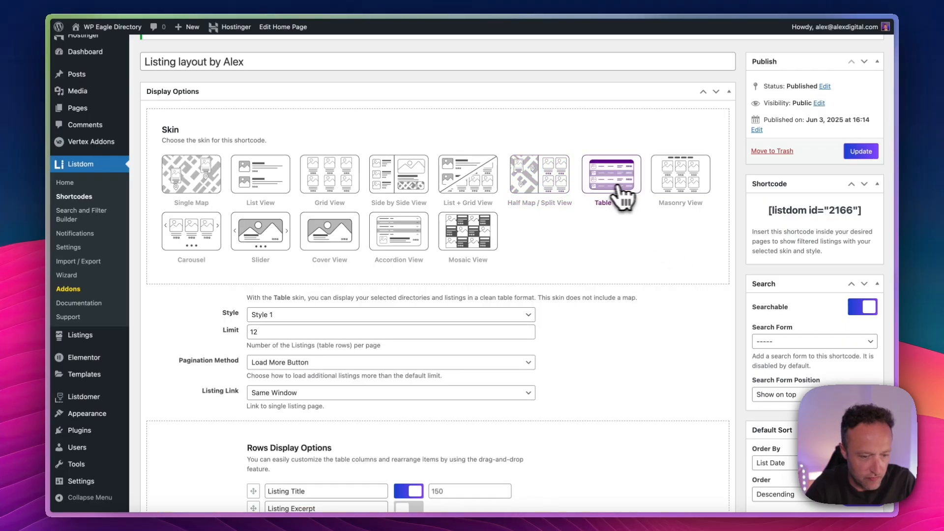
click(861, 152)
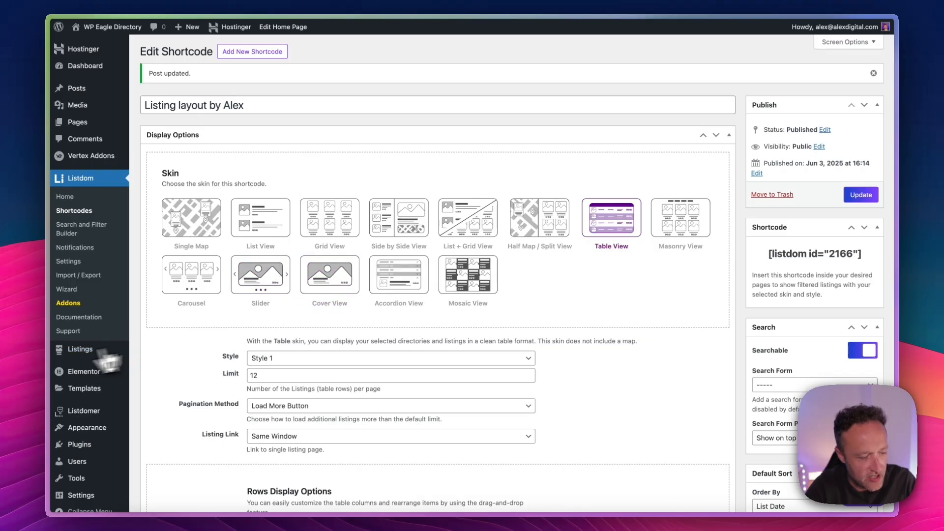
Reload the live listings page and examine how the listings appear in the table layout
click(95, 424)
key(super+r)
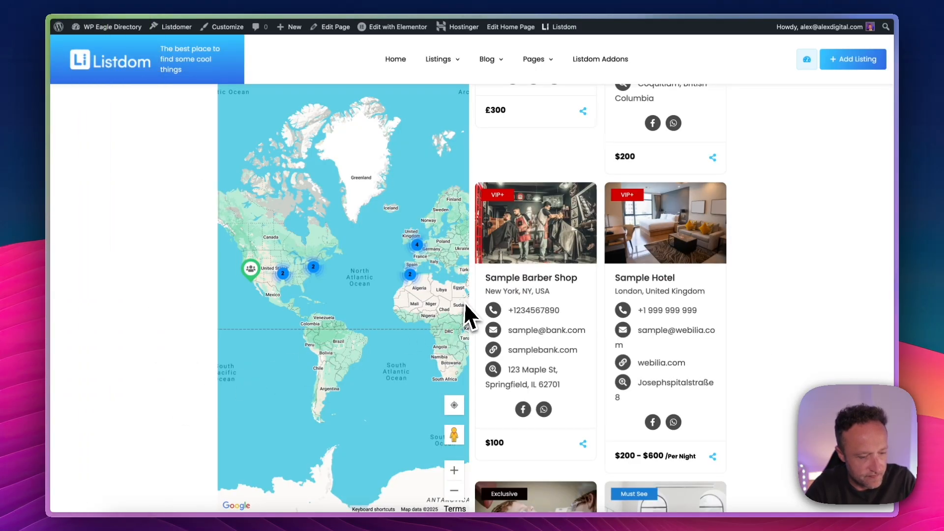
scroll(464, 302, down, 8)
scroll(517, 261, up, 6)
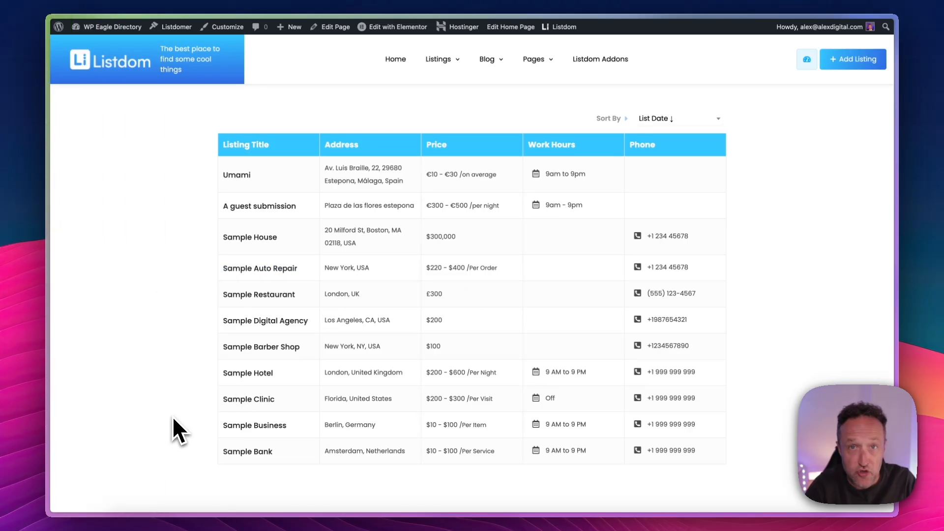
scroll(467, 242, down, 3)
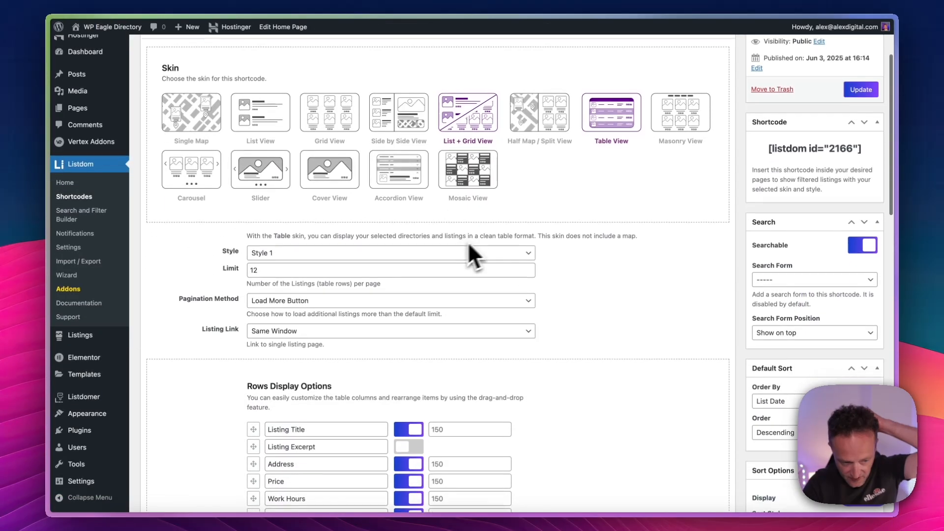
Review the Table View skin's available styles, pagination settings and Rows Display Options in the shortcode editor
scroll(478, 238, down, 1)
click(511, 211)
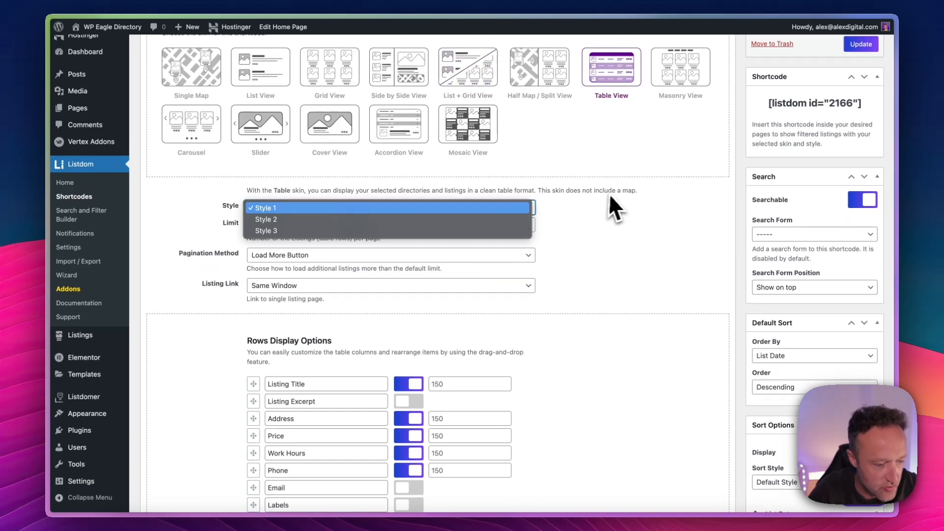
click(608, 202)
scroll(467, 205, down, 5)
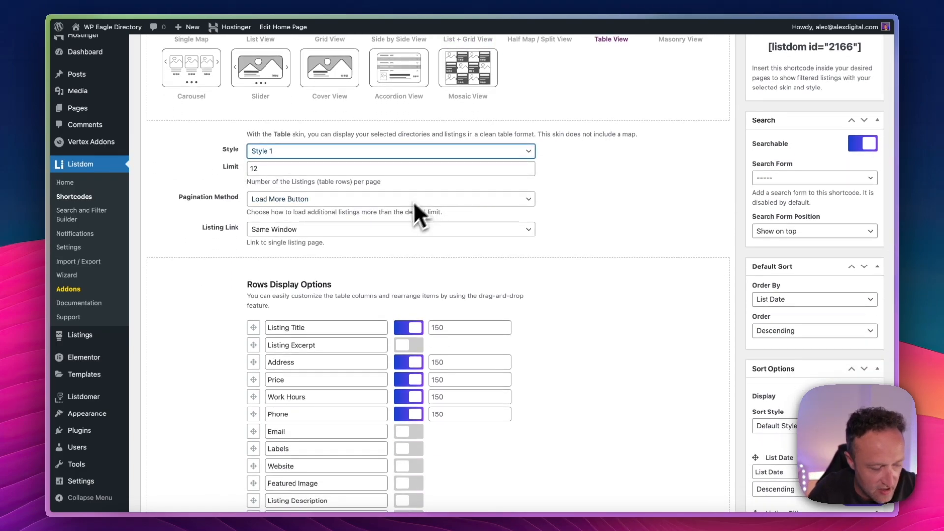
scroll(423, 189, down, 1)
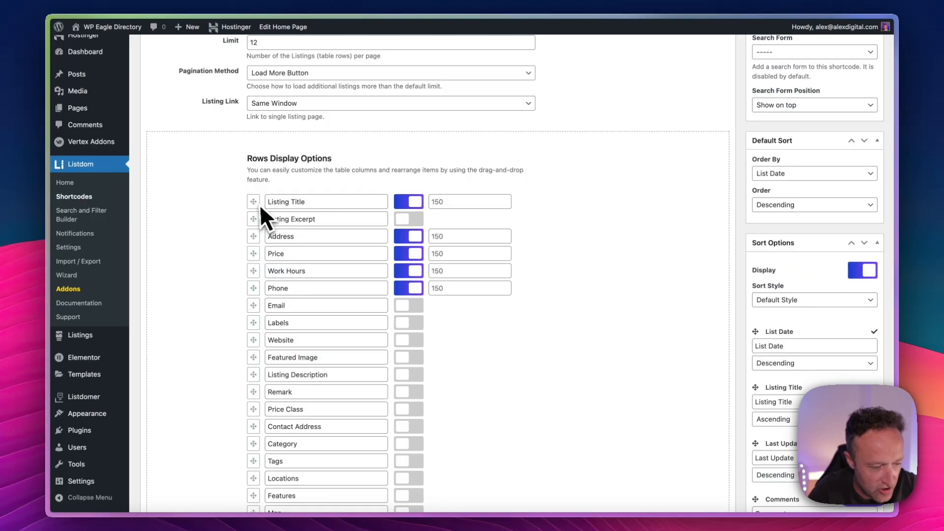
scroll(265, 275, up, 7)
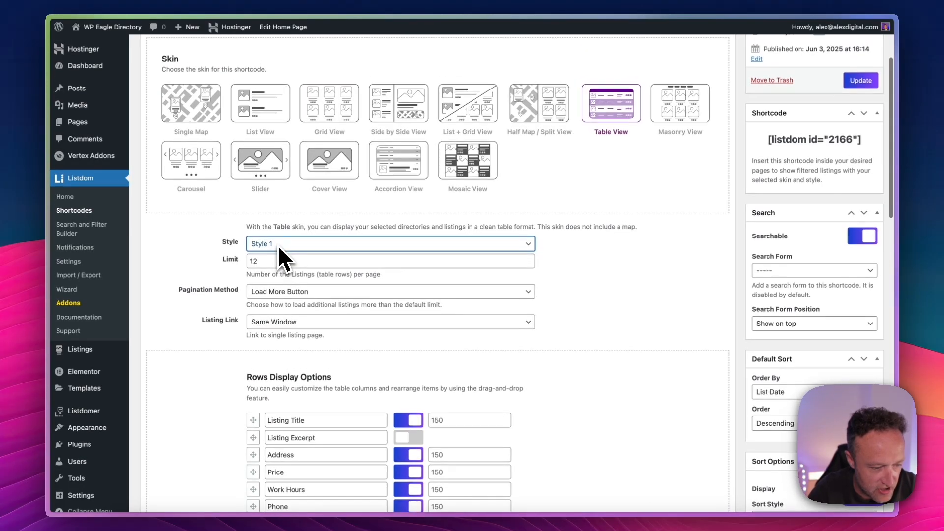
Switch the shortcode's skin to Grid View and look over its style, element and map settings
click(330, 110)
scroll(485, 163, down, 8)
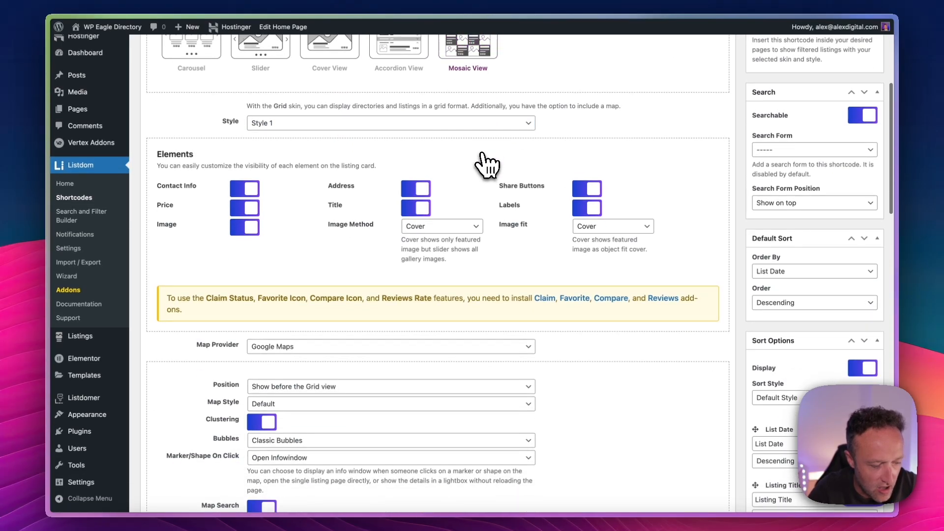
scroll(485, 163, up, 9)
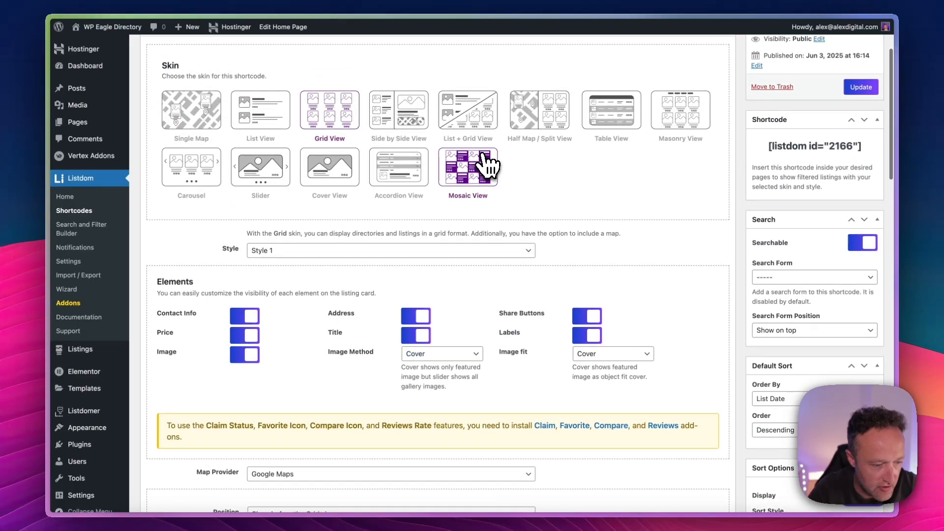
scroll(482, 164, down, 5)
scroll(491, 169, down, 1)
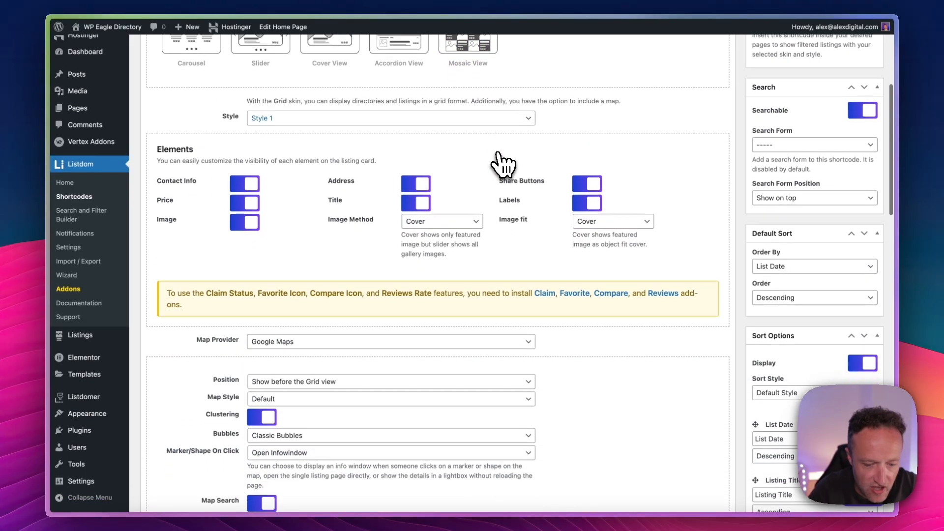
scroll(501, 165, down, 2)
scroll(499, 164, up, 11)
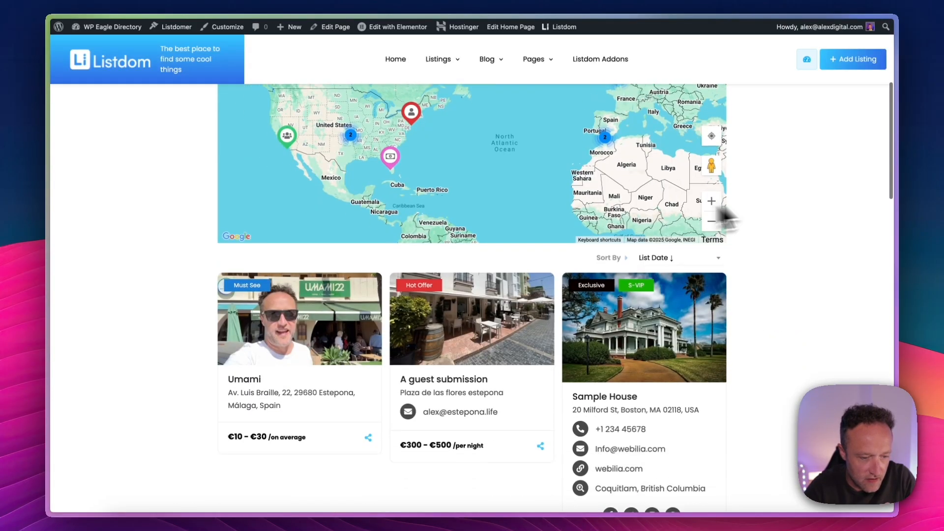
Examine the listing cards and map on the live listings page in the grid layout
scroll(775, 202, down, 5)
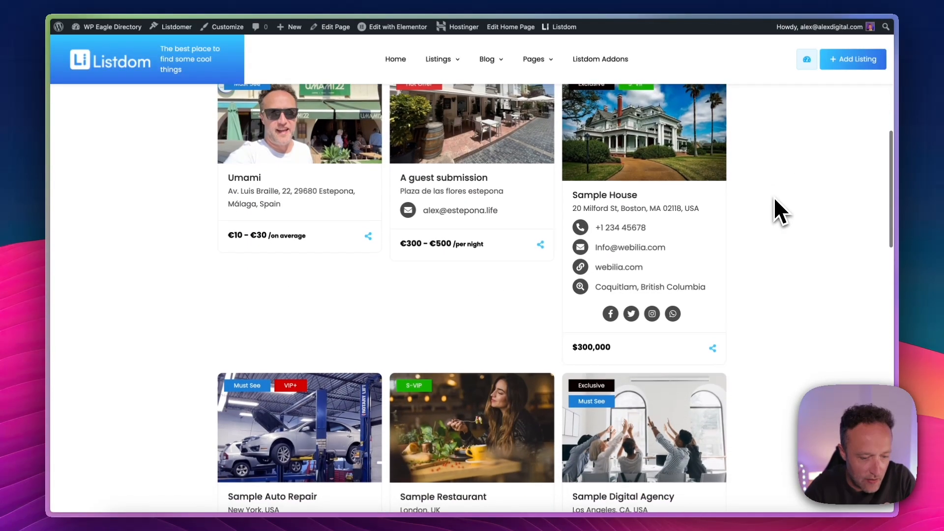
scroll(774, 199, down, 3)
scroll(775, 200, up, 15)
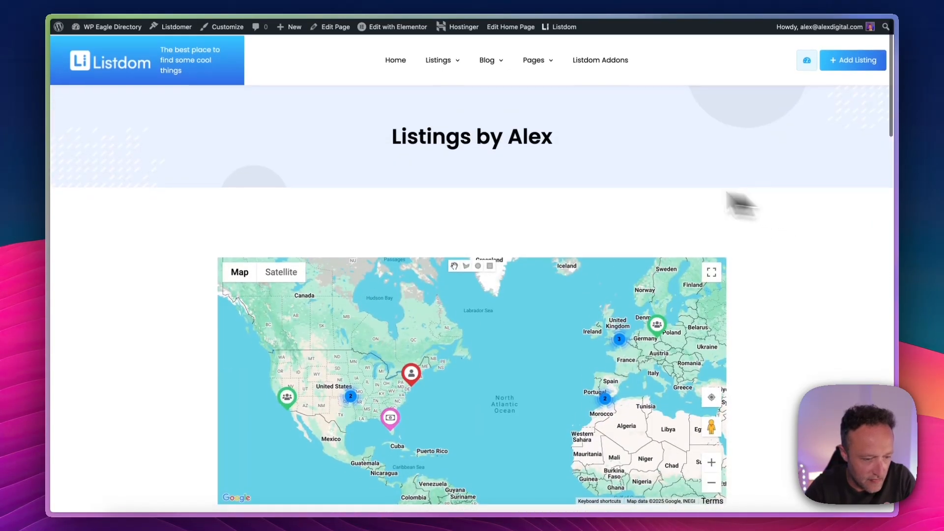
scroll(354, 197, down, 10)
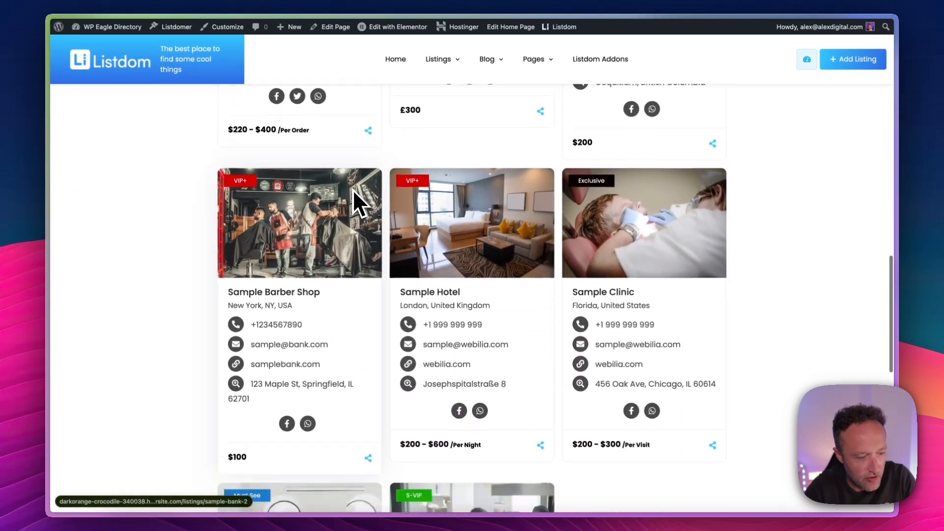
scroll(353, 190, down, 3)
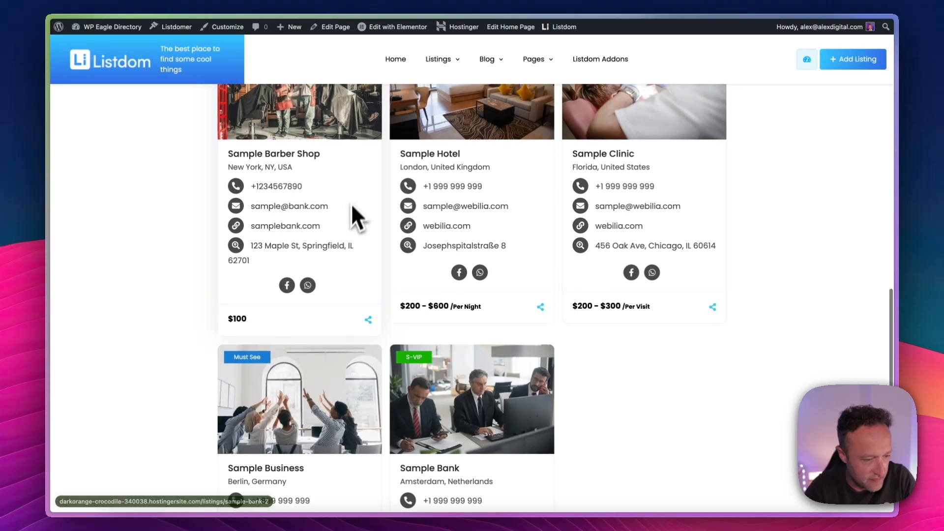
scroll(349, 219, up, 5)
scroll(310, 384, up, 8)
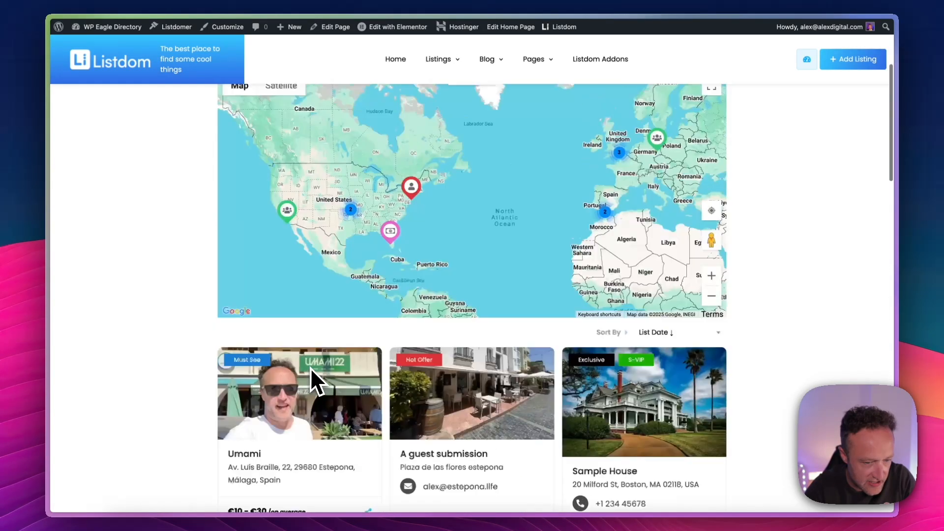
scroll(311, 367, down, 2)
scroll(399, 386, down, 2)
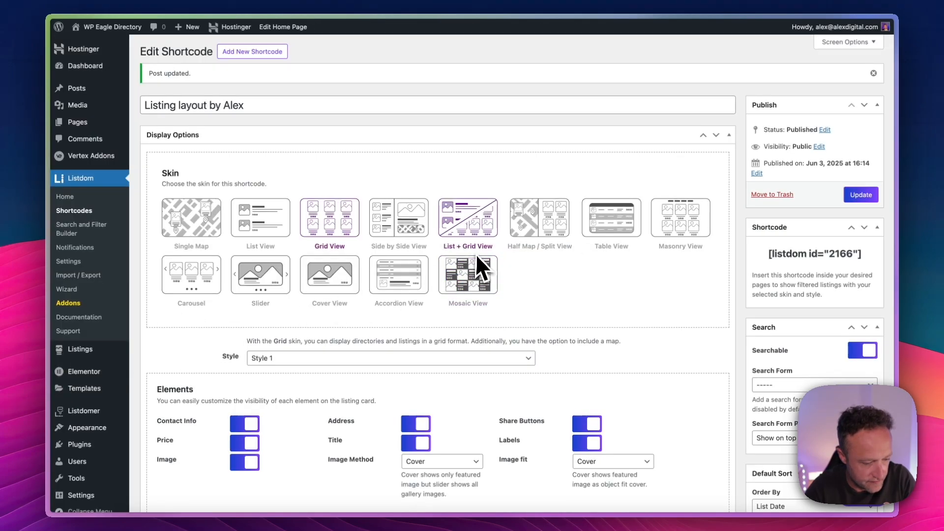
Turn off the Address and Contact Info elements for the shortcode's Grid View cards and update the shortcode
scroll(477, 254, down, 1)
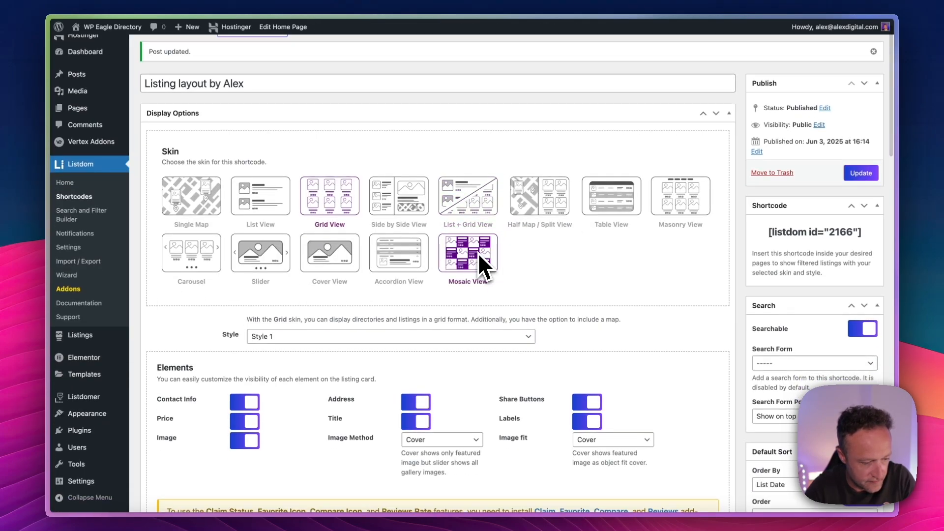
scroll(478, 253, down, 3)
click(421, 261)
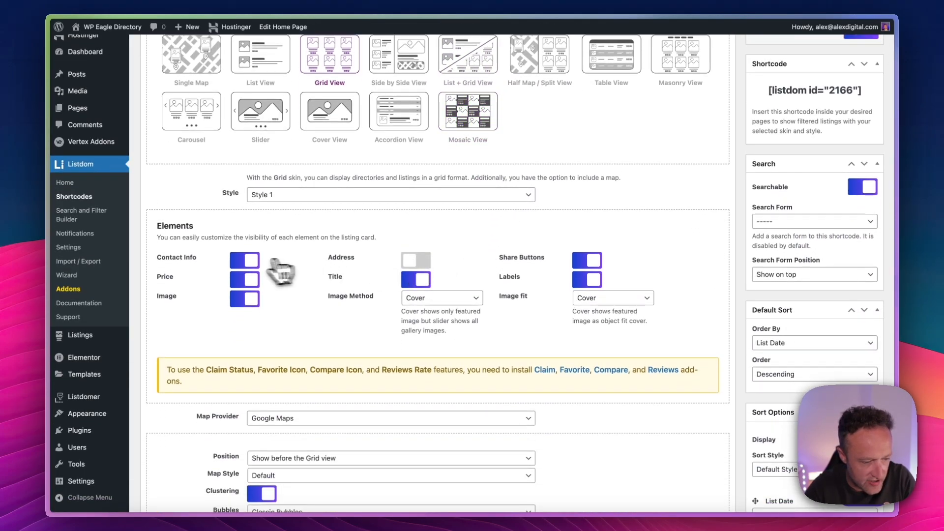
scroll(492, 249, down, 2)
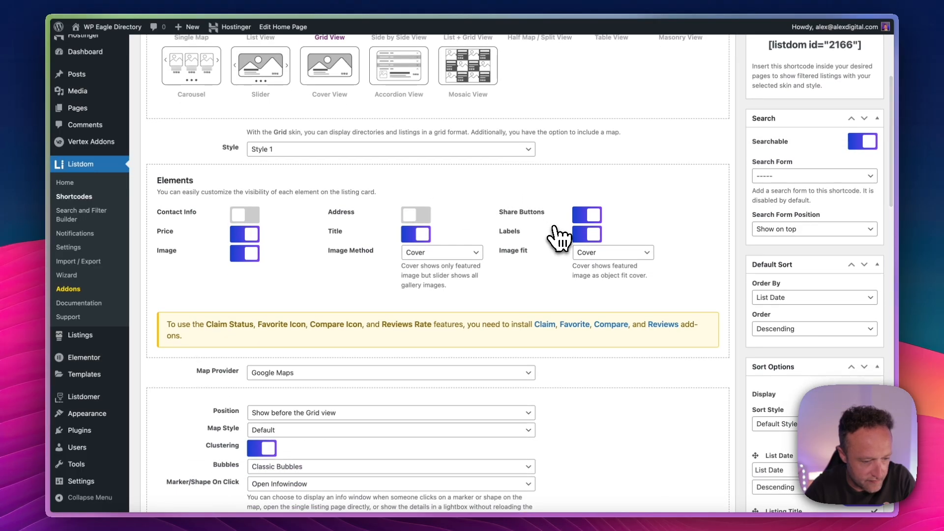
scroll(559, 239, down, 3)
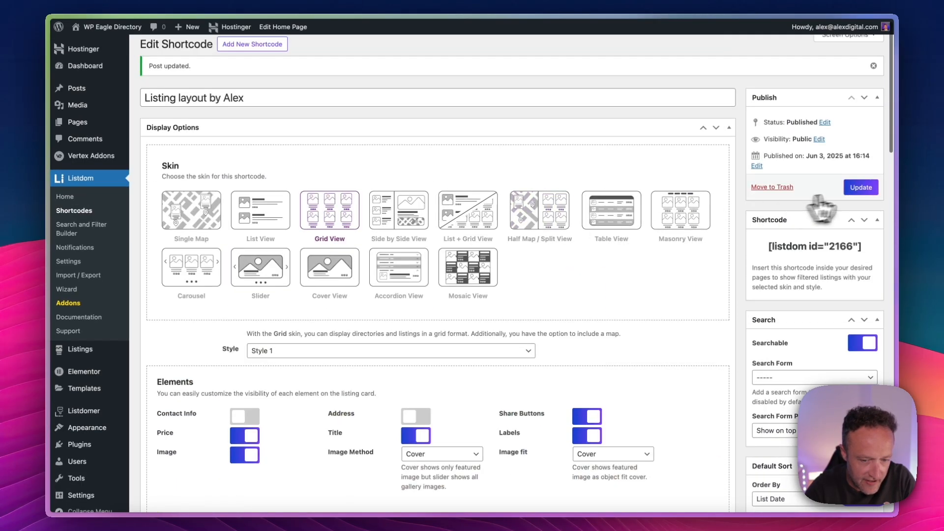
click(858, 189)
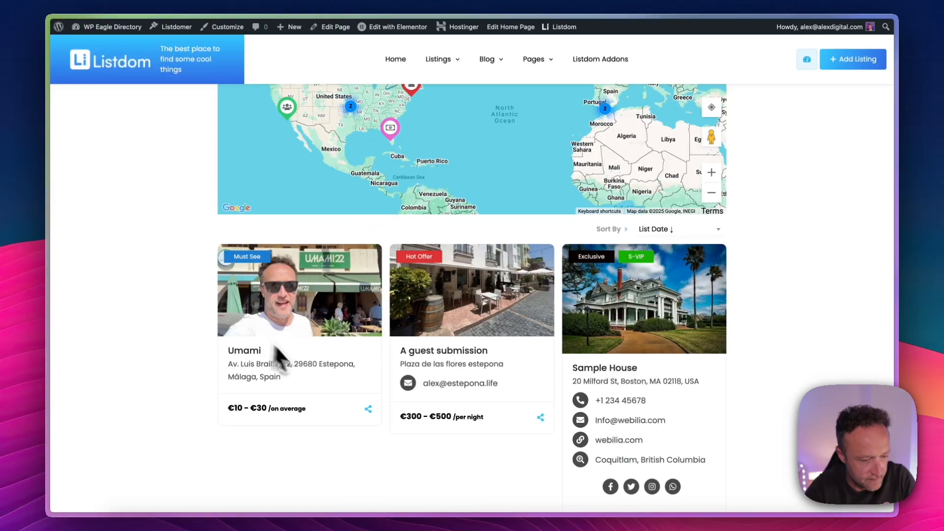
Reload the live listings page and check the simplified grid cards
key(super+r)
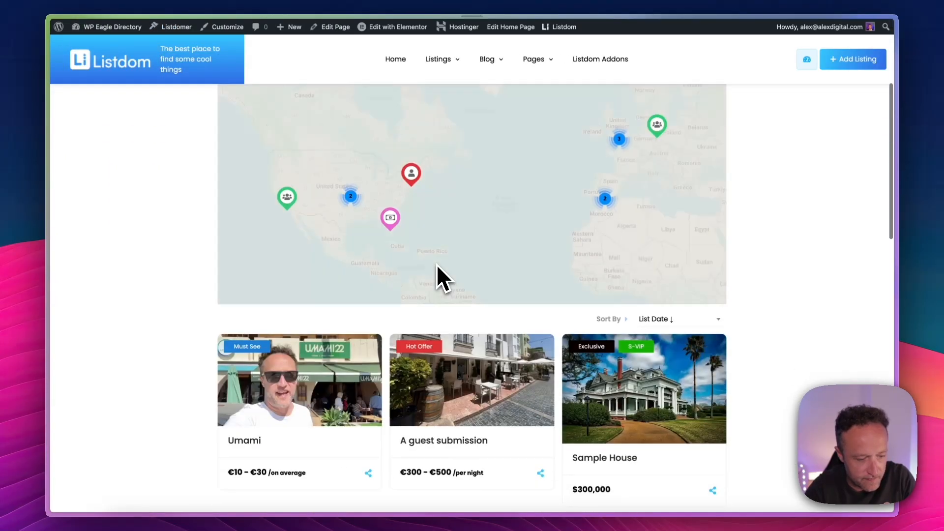
scroll(436, 264, down, 5)
scroll(467, 223, down, 5)
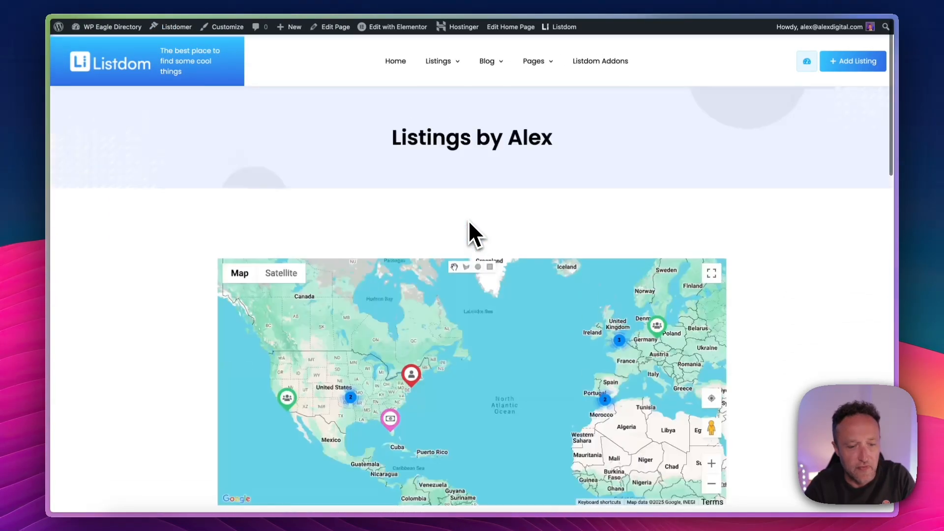
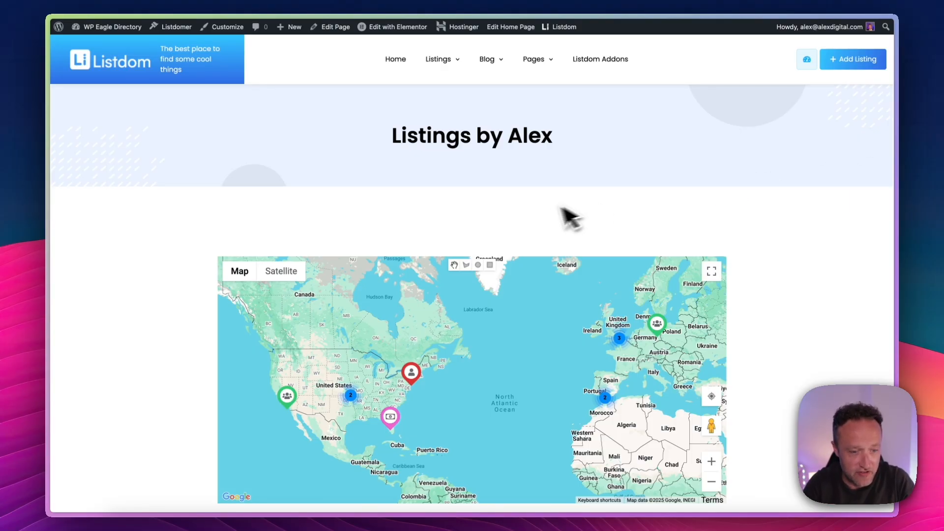
Open the site's About Us page and look over its content
mouse_move(541, 62)
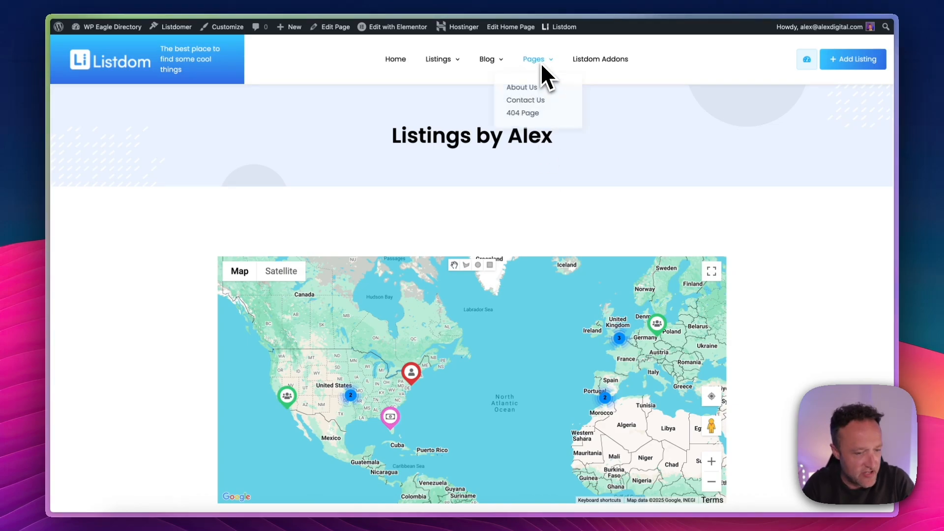
click(541, 89)
scroll(575, 167, down, 6)
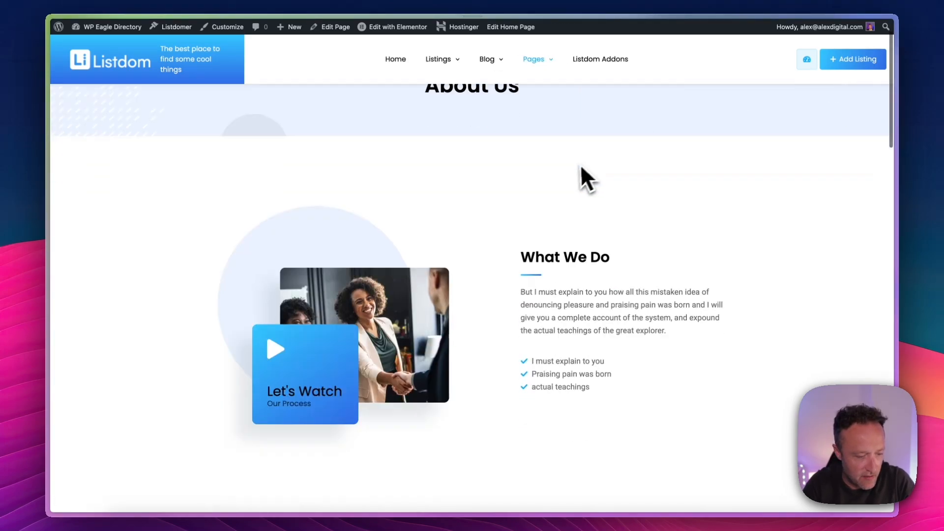
scroll(561, 162, up, 8)
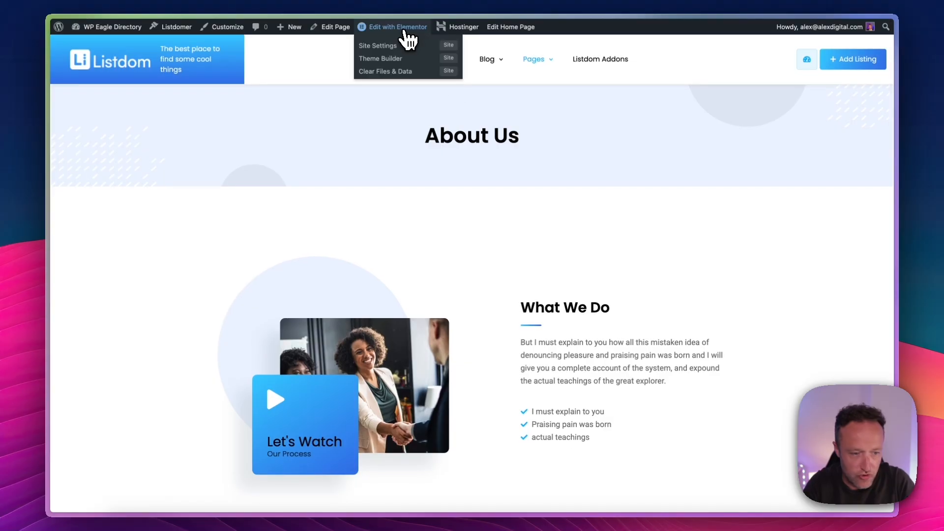
Open the About Us page in Elementor and inspect its Tiny Image and Content Carousel widgets
click(405, 27)
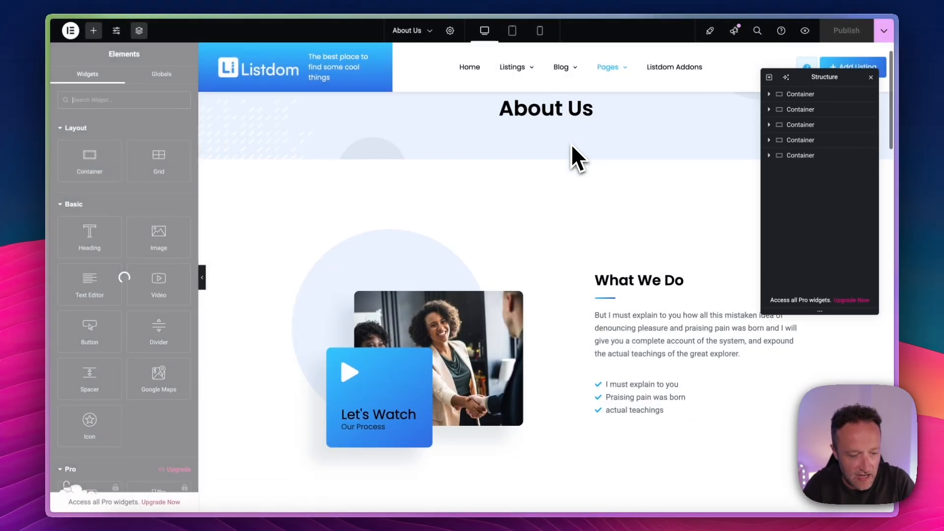
scroll(571, 144, down, 3)
click(438, 213)
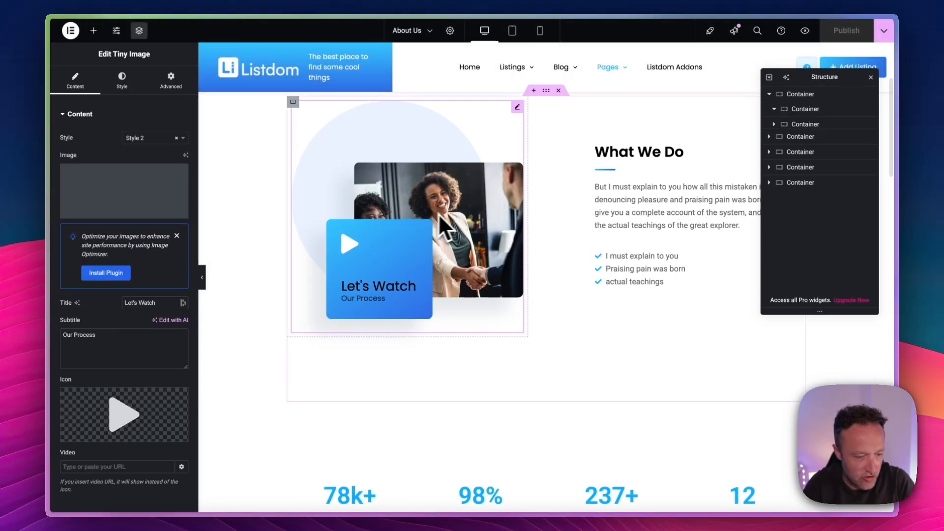
scroll(404, 261, up, 1)
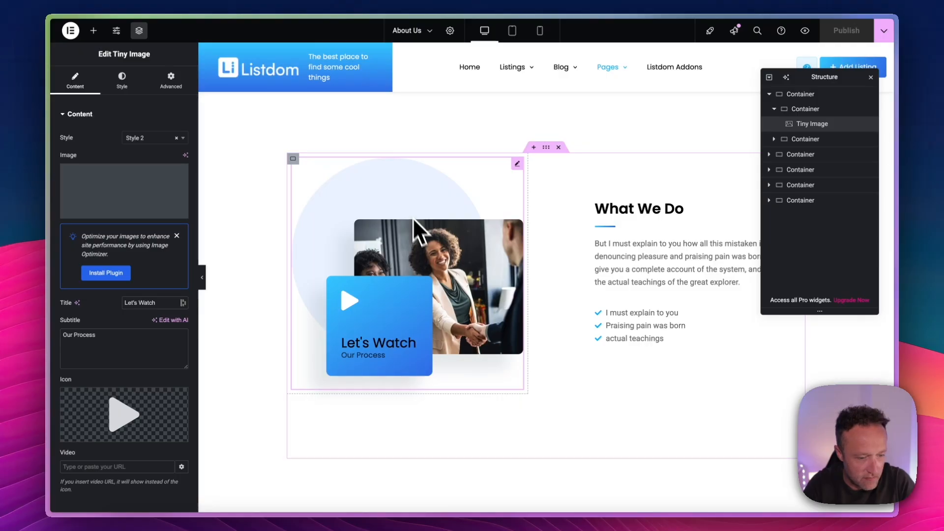
scroll(669, 268, down, 8)
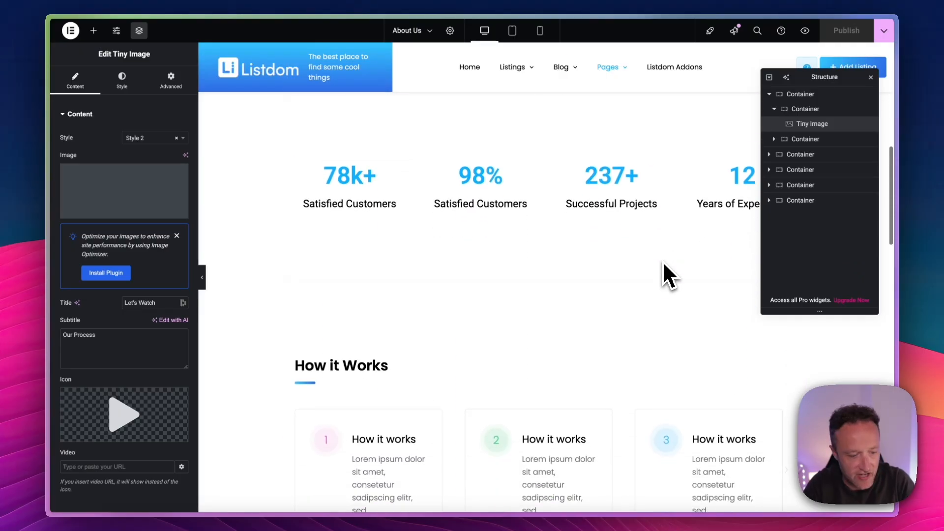
click(416, 408)
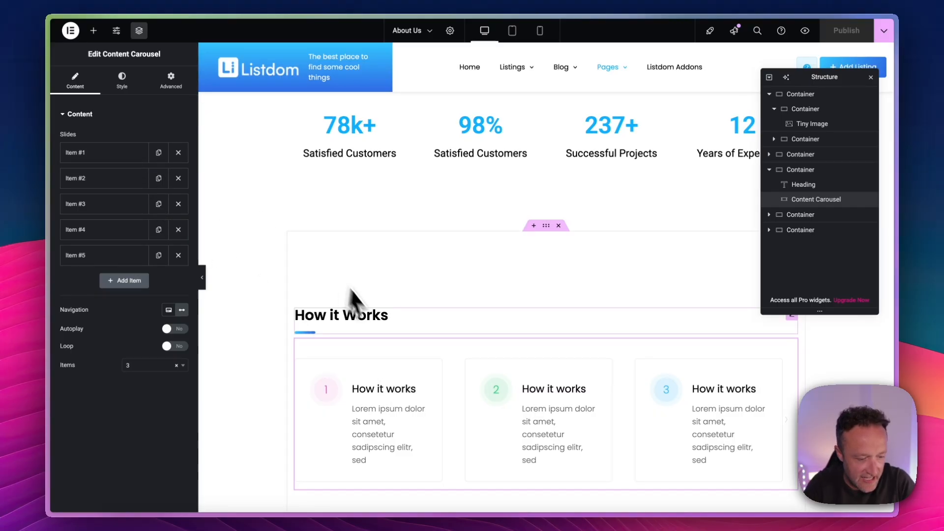
scroll(387, 375, up, 8)
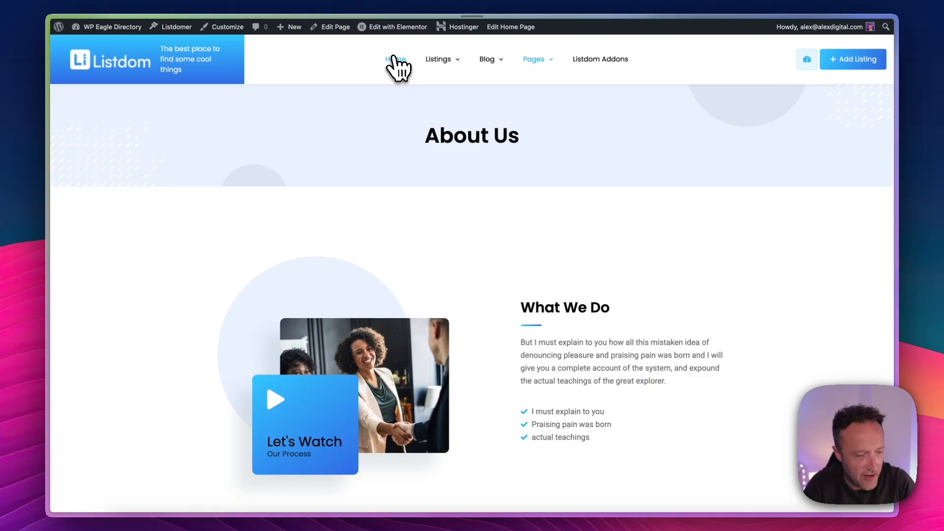
Go to the site's Home page and open it for editing in Elementor
click(396, 59)
scroll(454, 120, down, 2)
scroll(456, 122, up, 2)
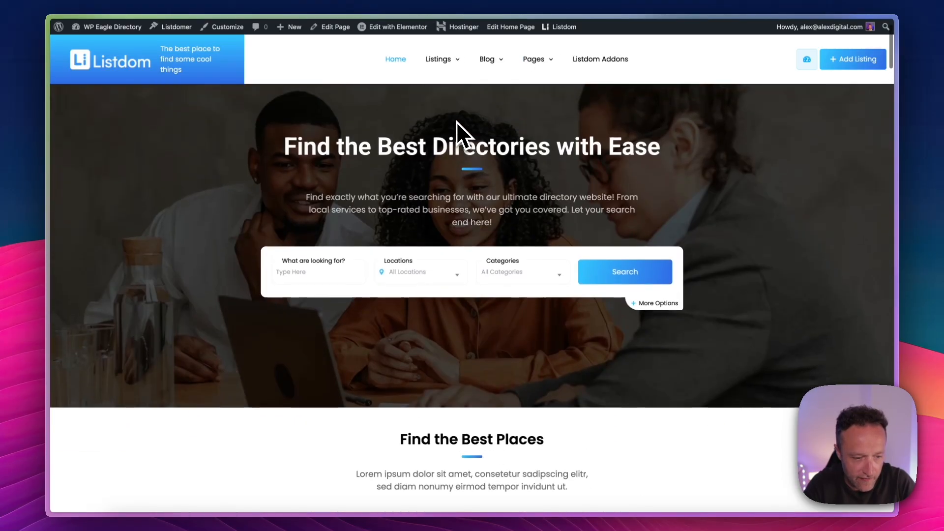
click(400, 28)
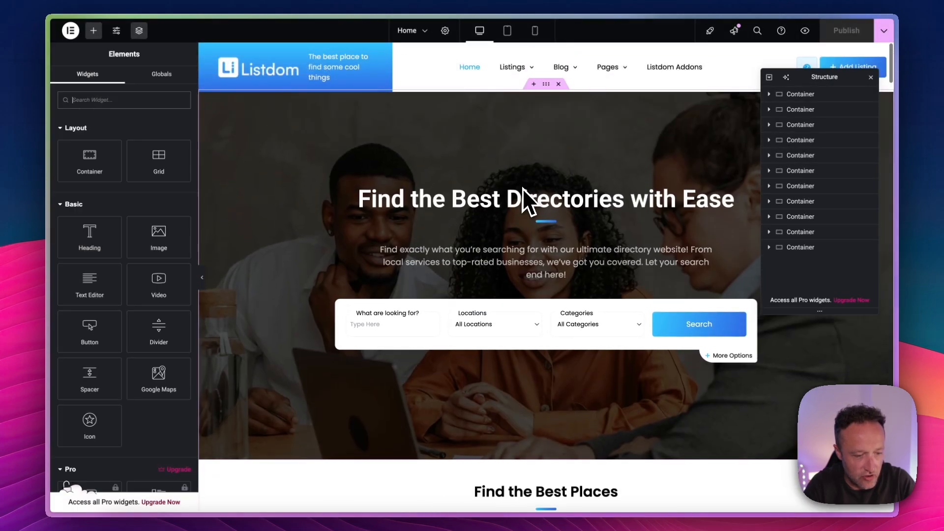
Change the Home page hero heading to "Find the things WP Eagle Recommends!"
click(523, 192)
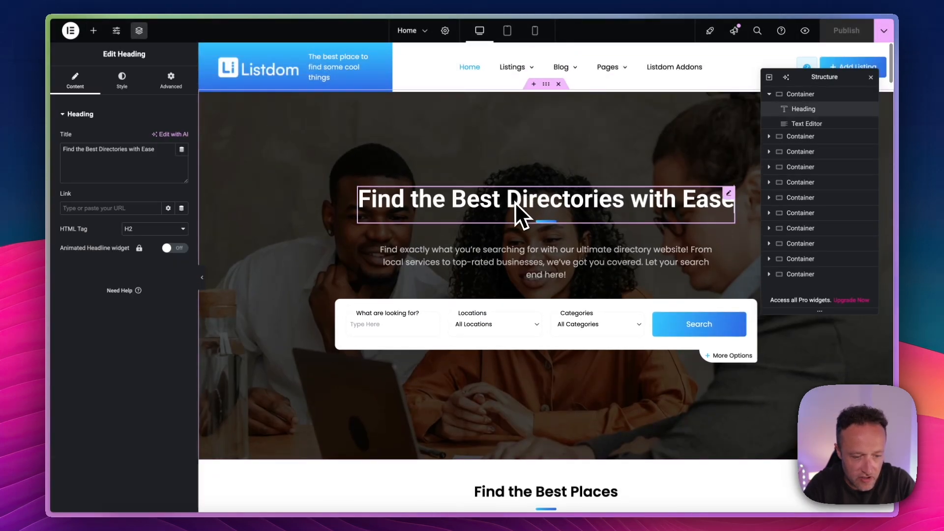
drag(511, 203, 723, 204)
key(BackSpace)
key(BackSpace)
key(BackSpace)
key(BackSpace)
key(BackSpace)
key(BackSpace)
key(BackSpace)
key(BackSpace)
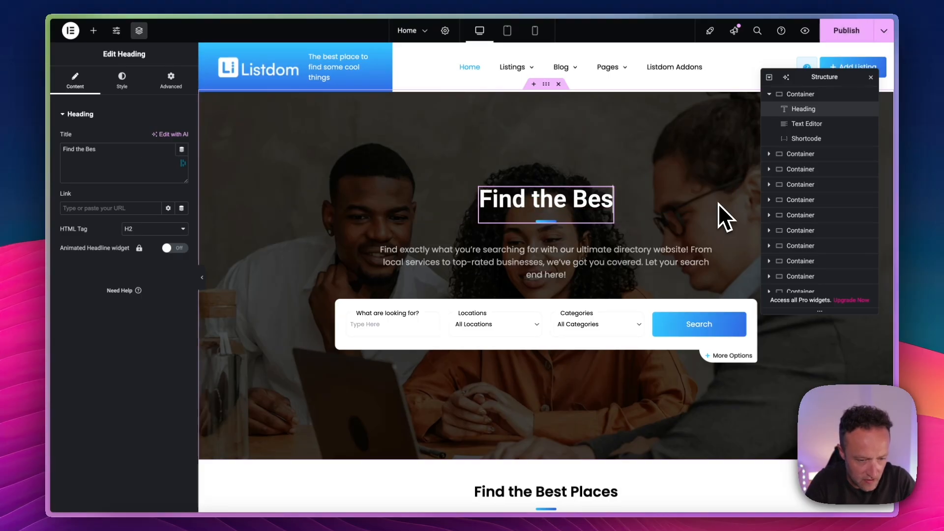
text(things WP EAg)
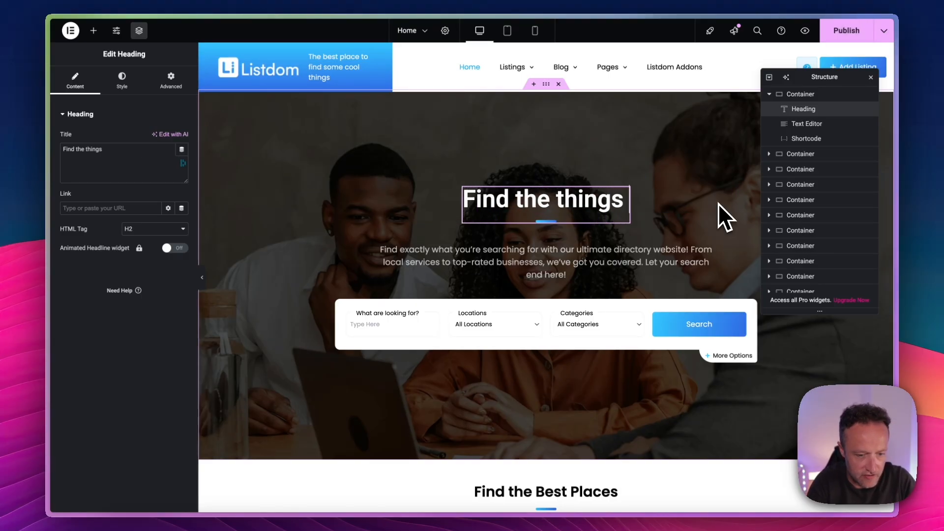
key(BackSpace)
key(BackSpace)
text(agle Recommends)
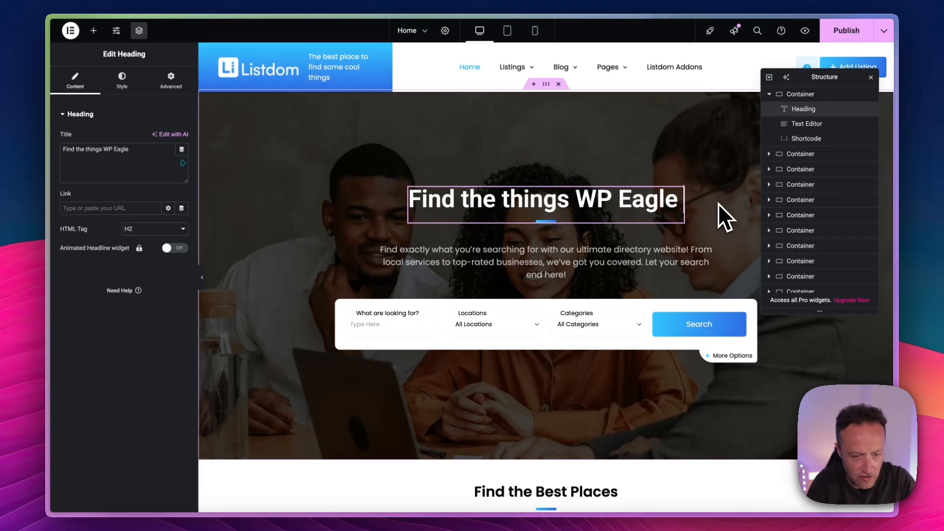
text(!)
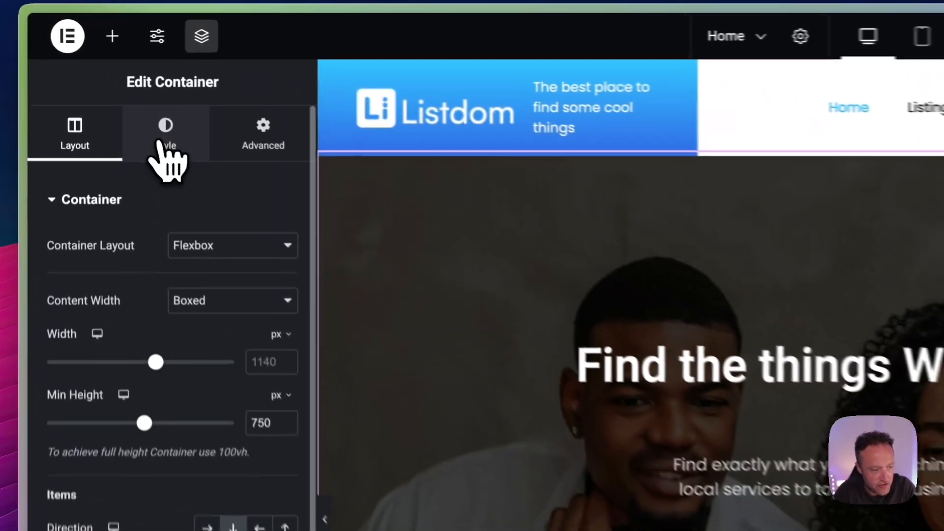
Replace the hero container's background image with Umami-Featured-Image.jpg from the media library
click(122, 88)
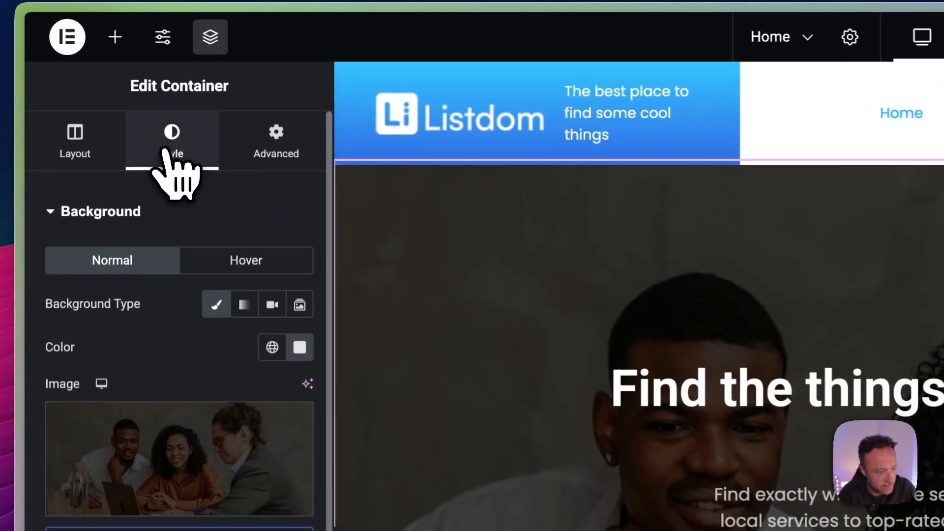
scroll(115, 187, down, 2)
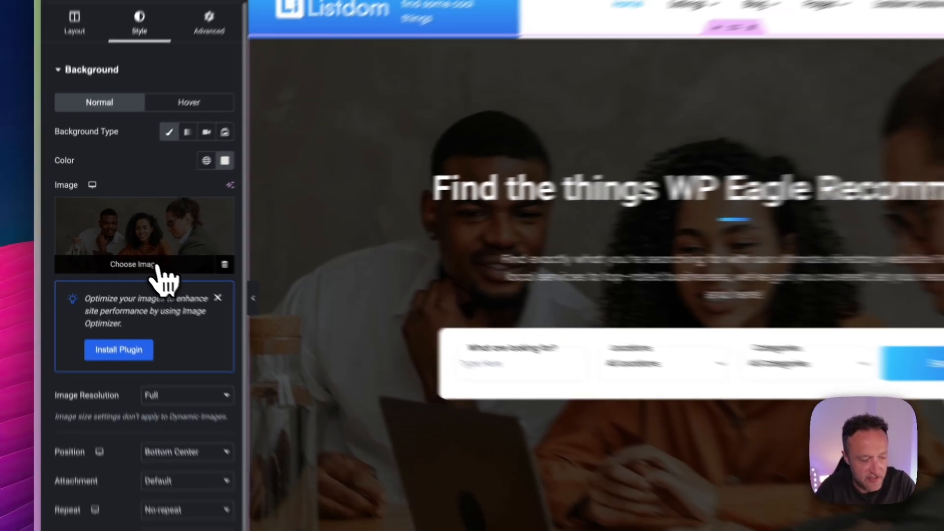
click(203, 231)
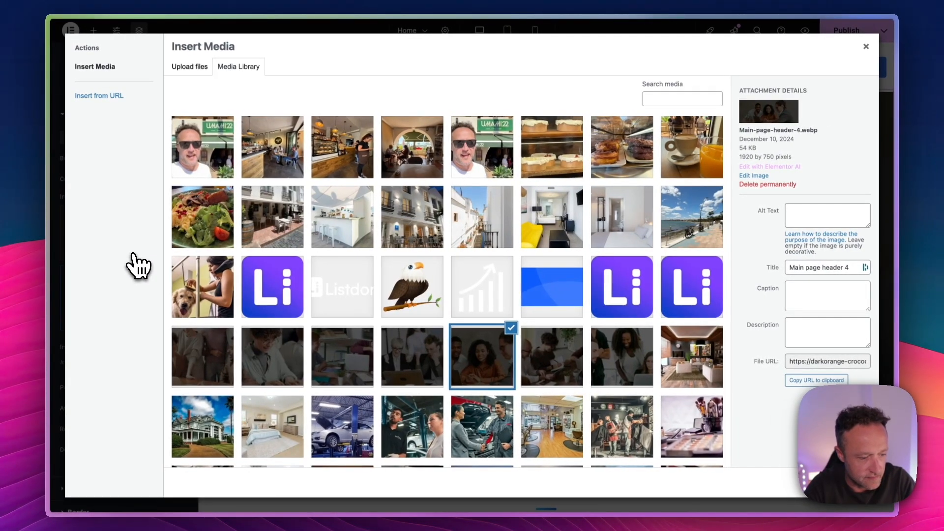
click(497, 160)
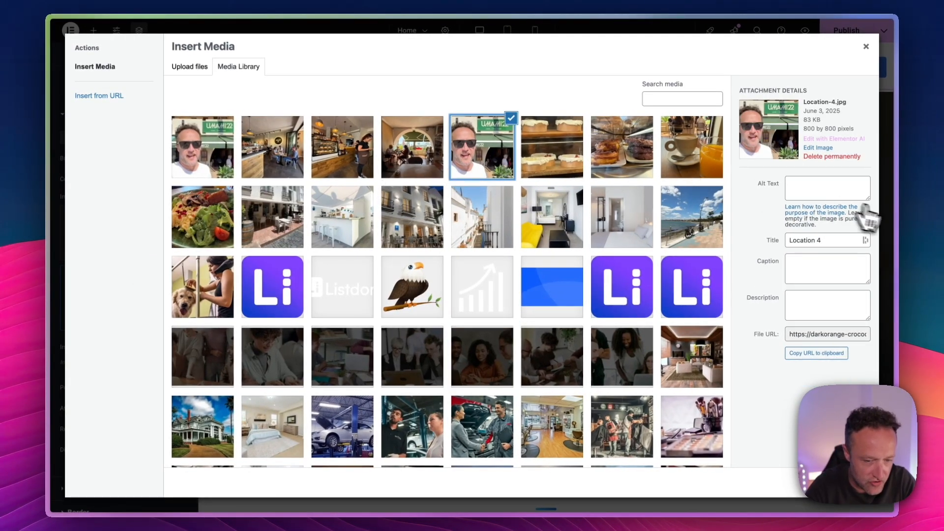
click(211, 159)
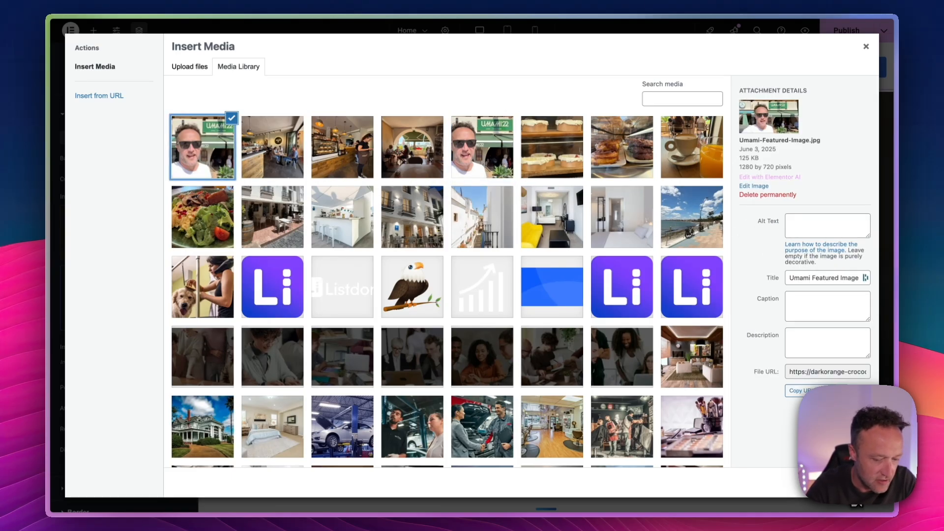
click(854, 484)
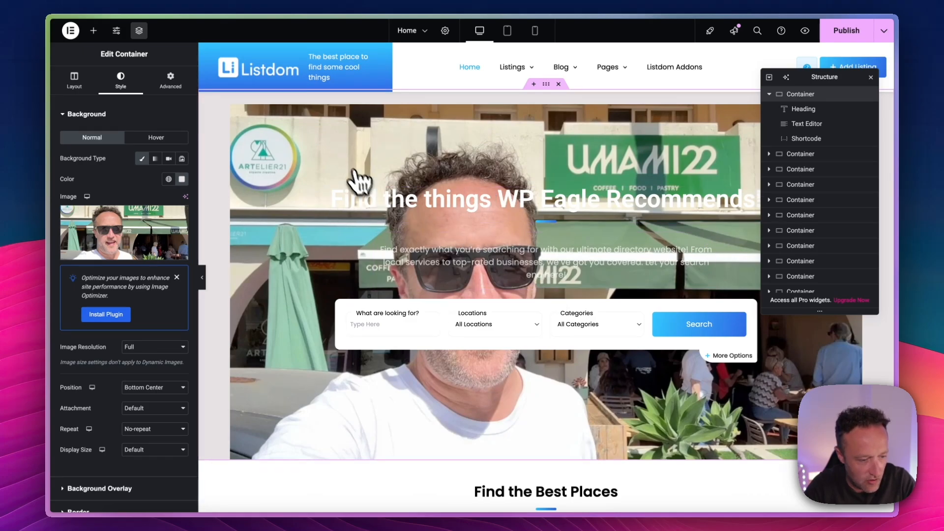
scroll(353, 167, down, 1)
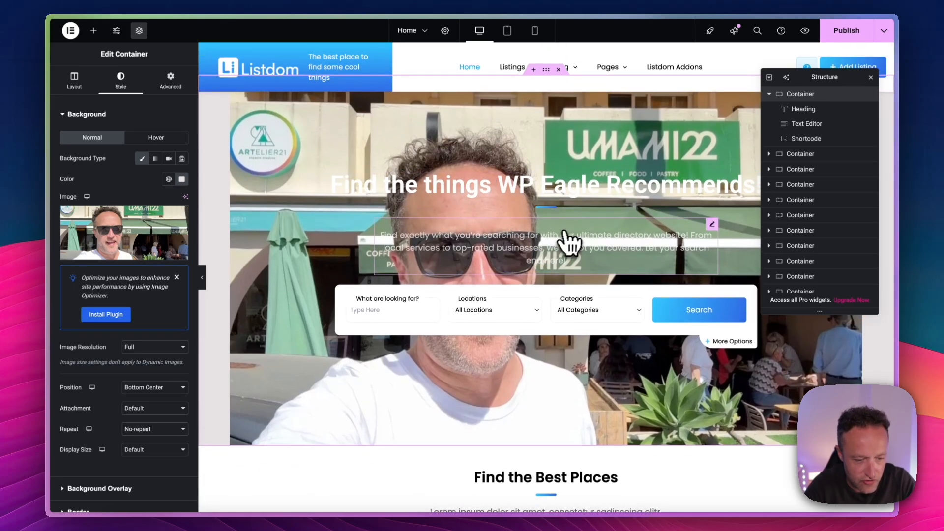
scroll(561, 241, up, 1)
Add a classic black background overlay to the hero container and set its opacity to 0.7
scroll(112, 322, down, 3)
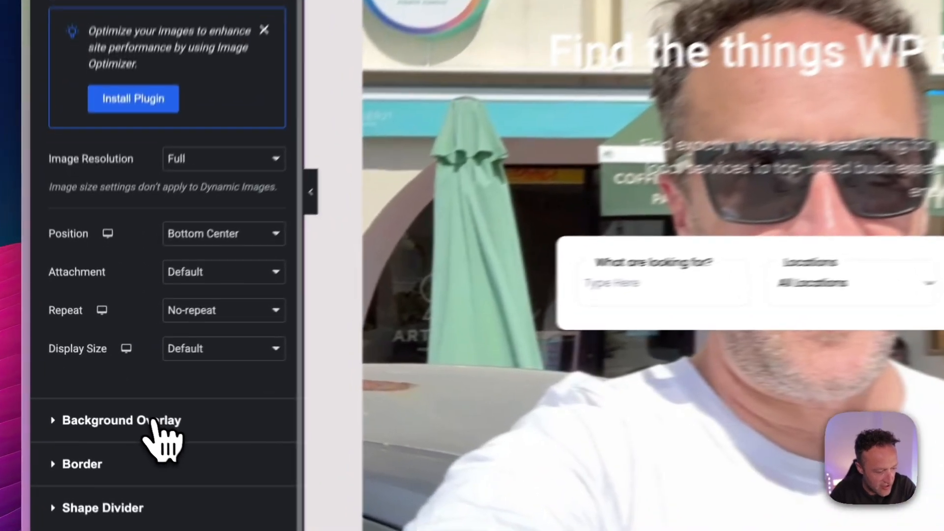
click(156, 421)
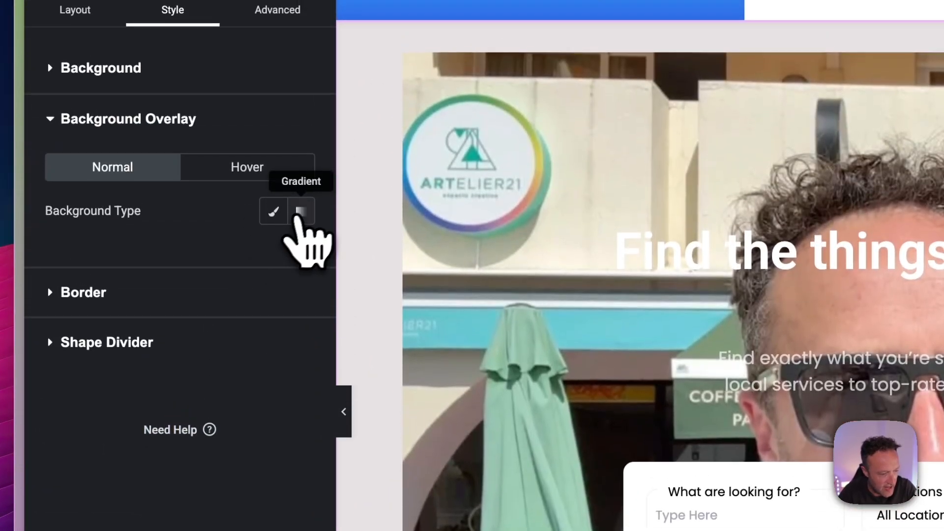
click(273, 213)
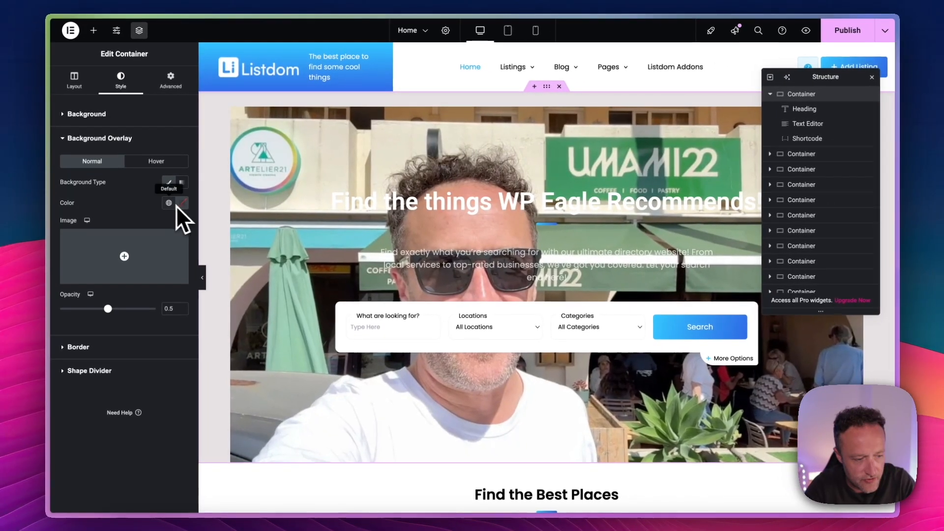
click(182, 204)
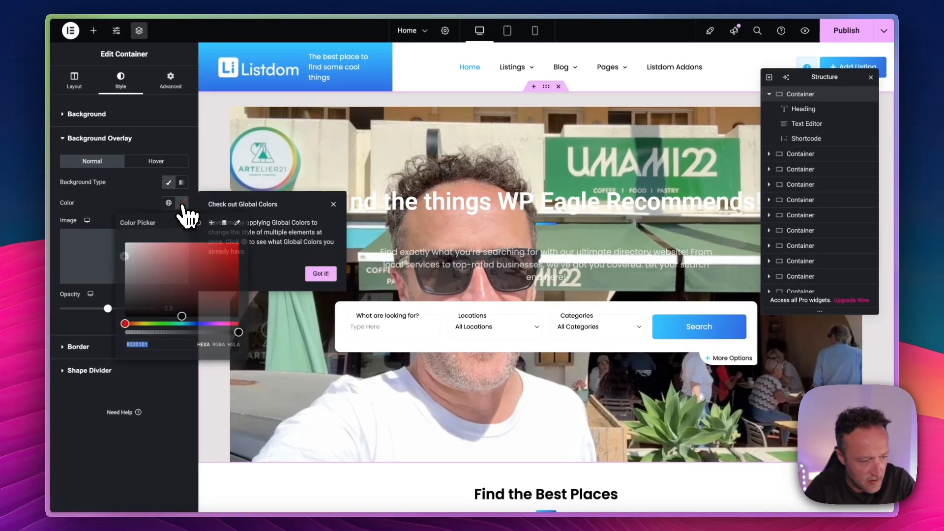
drag(192, 285, 126, 322)
click(109, 212)
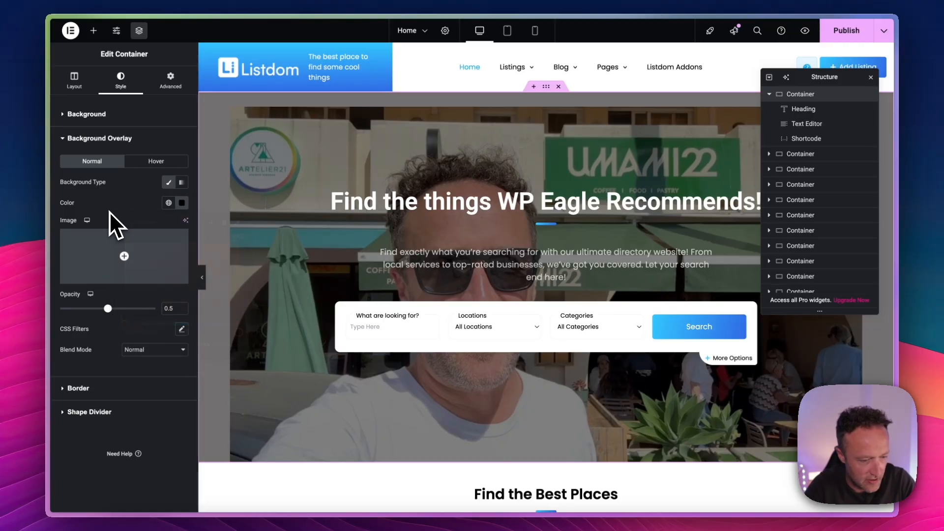
drag(110, 312, 130, 312)
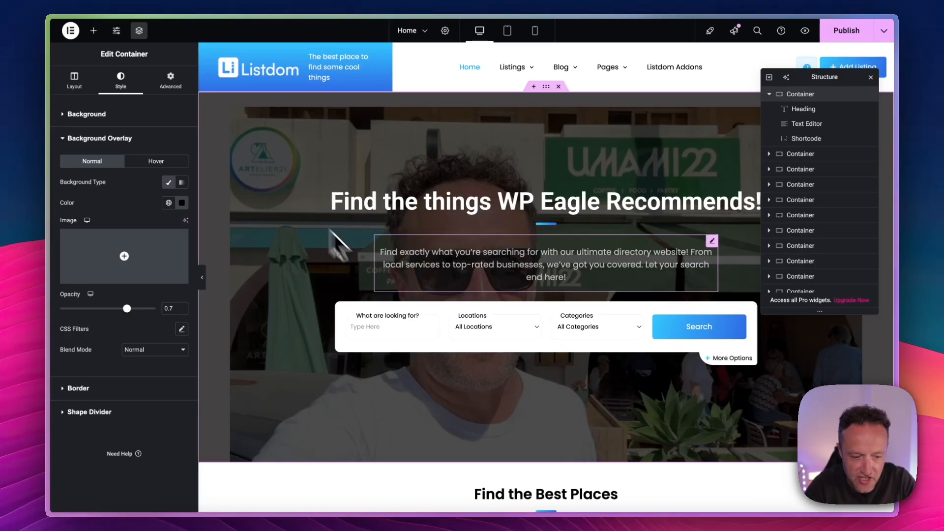
Inspect the hero search form's shortcode and the "Find the Best Places" section's listings shortcode, heading and text
click(356, 316)
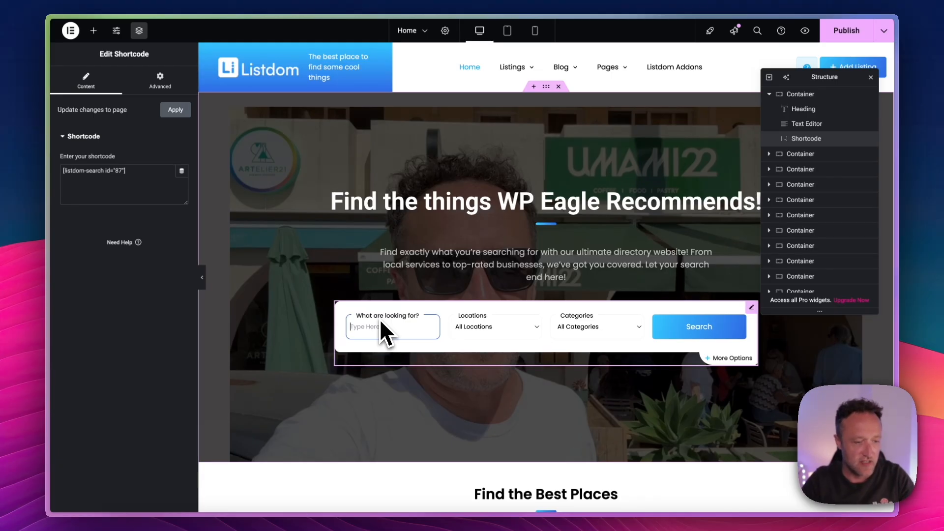
scroll(386, 241, down, 6)
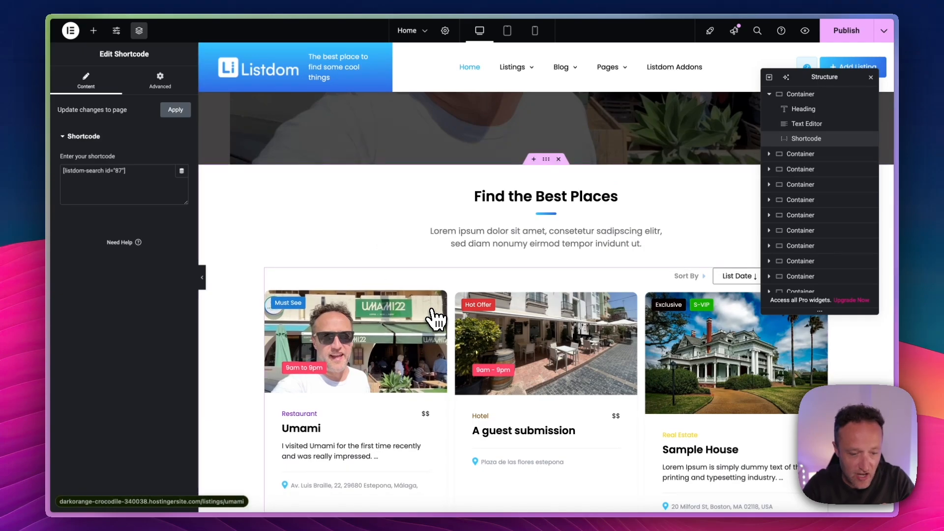
click(436, 318)
scroll(428, 305, down, 1)
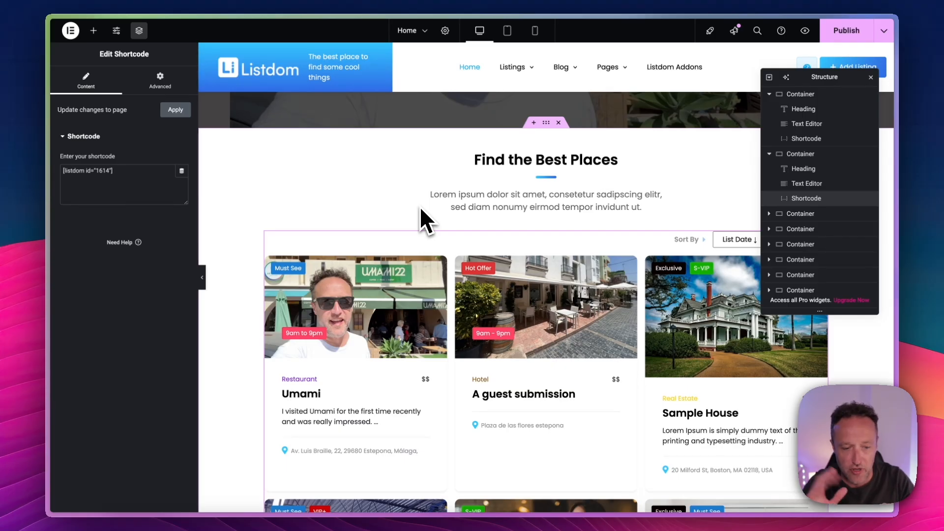
click(530, 156)
click(507, 202)
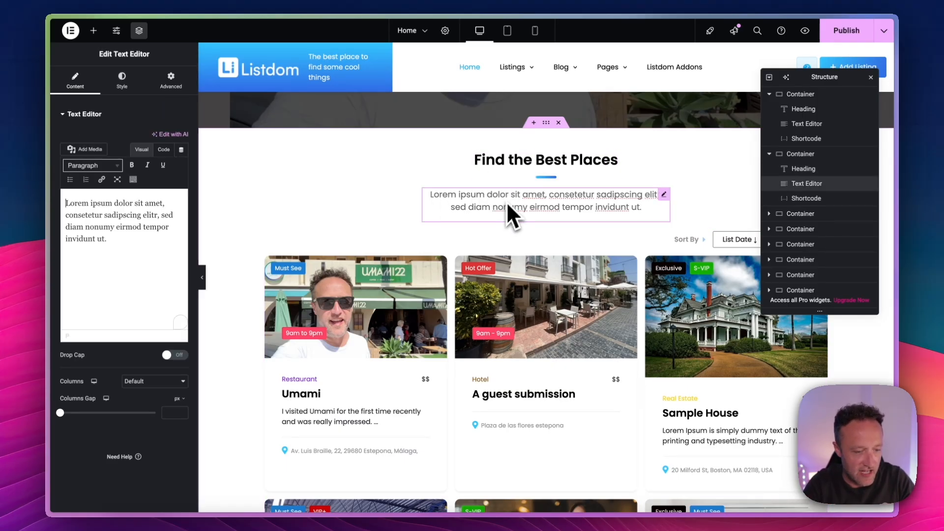
Inspect the shortcode behind the category carousel in the "Find the Best Places to Be" section
scroll(520, 187, down, 15)
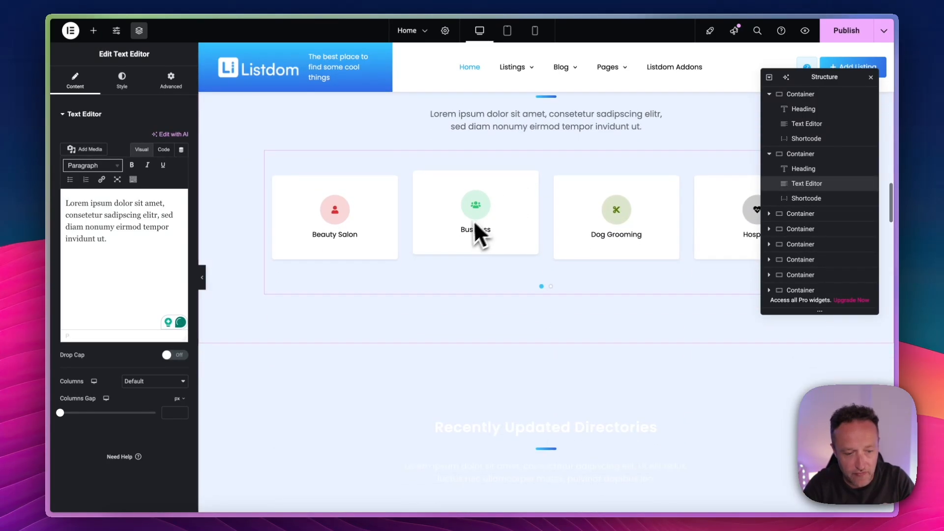
scroll(475, 226, up, 1)
click(489, 199)
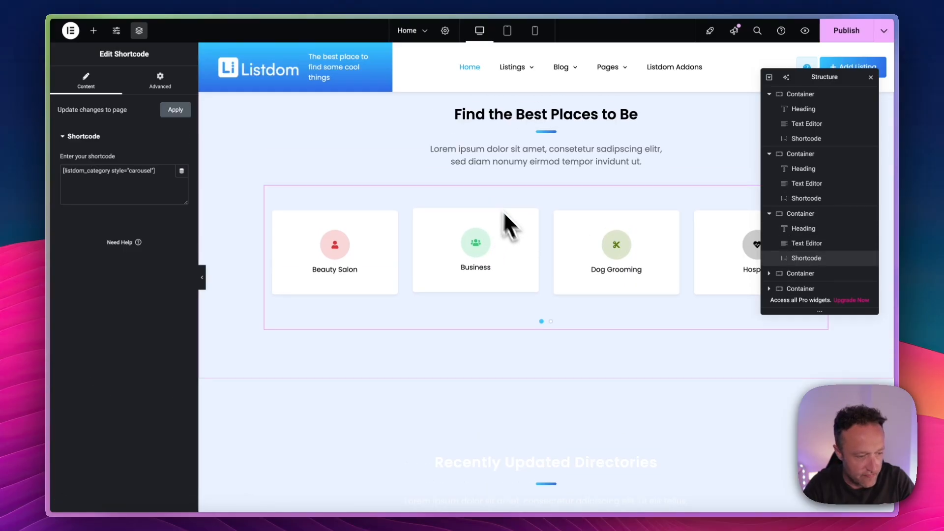
scroll(418, 261, up, 1)
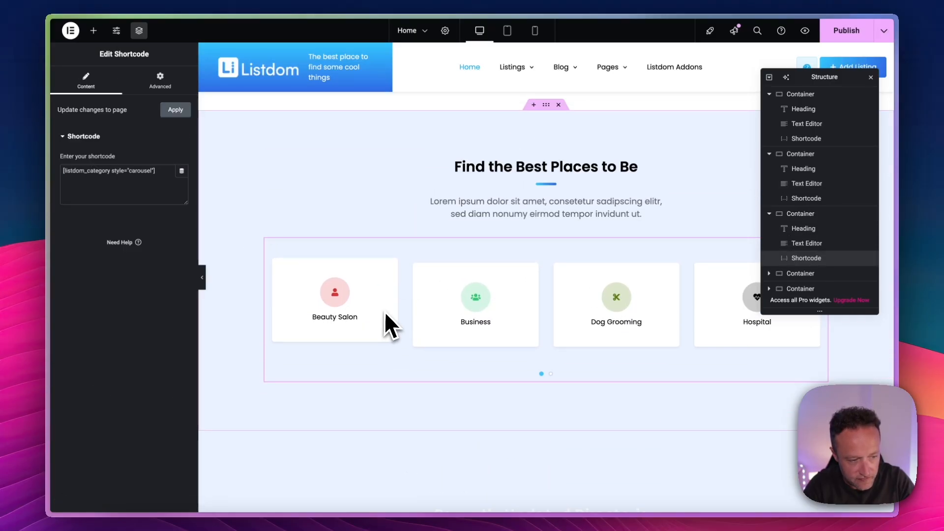
scroll(385, 311, up, 1)
scroll(432, 320, up, 1)
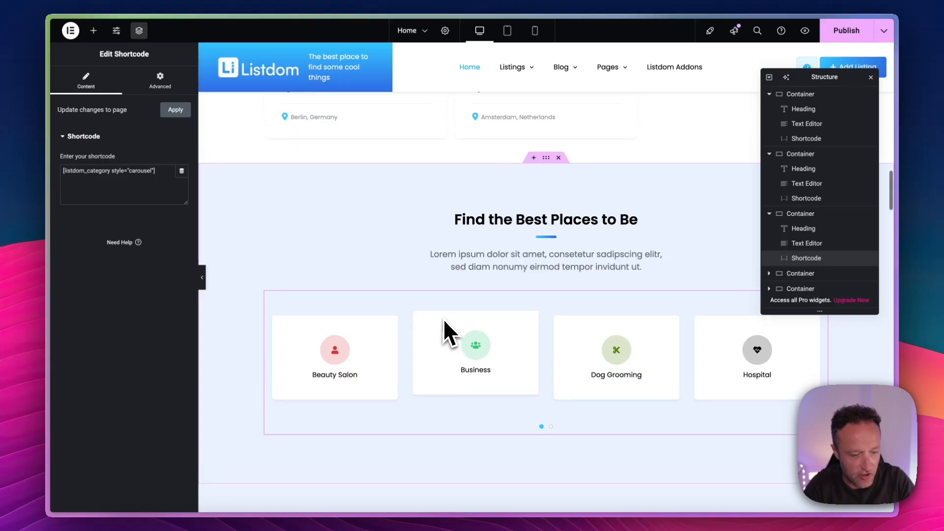
scroll(447, 319, down, 1)
Publish the Home page changes and return to its hero section
scroll(446, 320, up, 5)
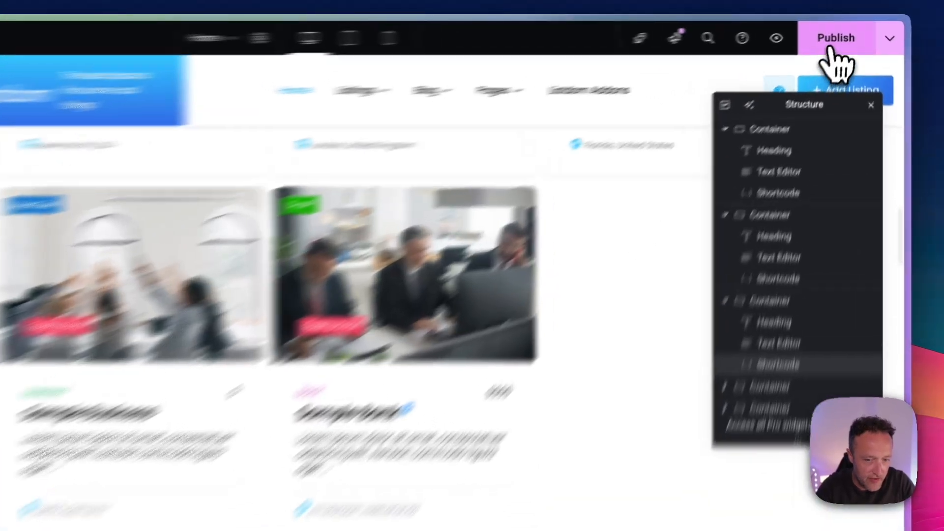
click(830, 46)
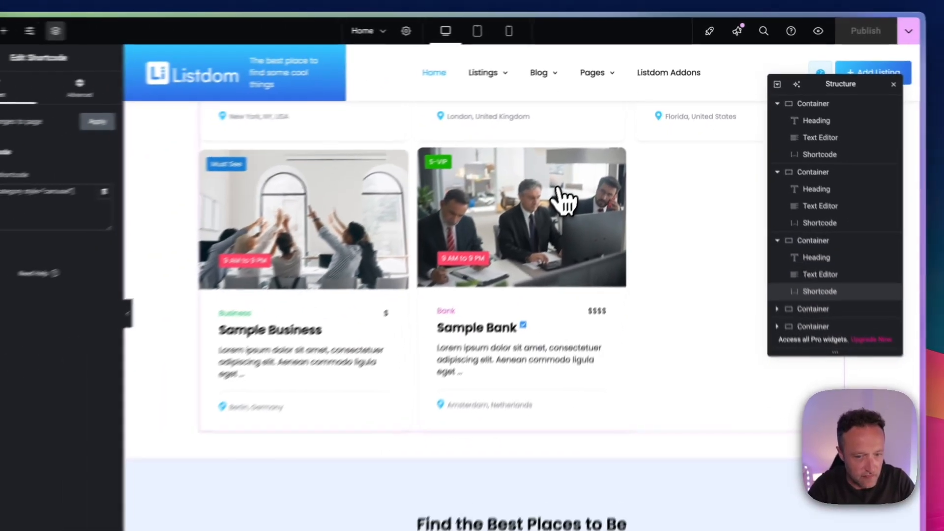
scroll(565, 199, up, 10)
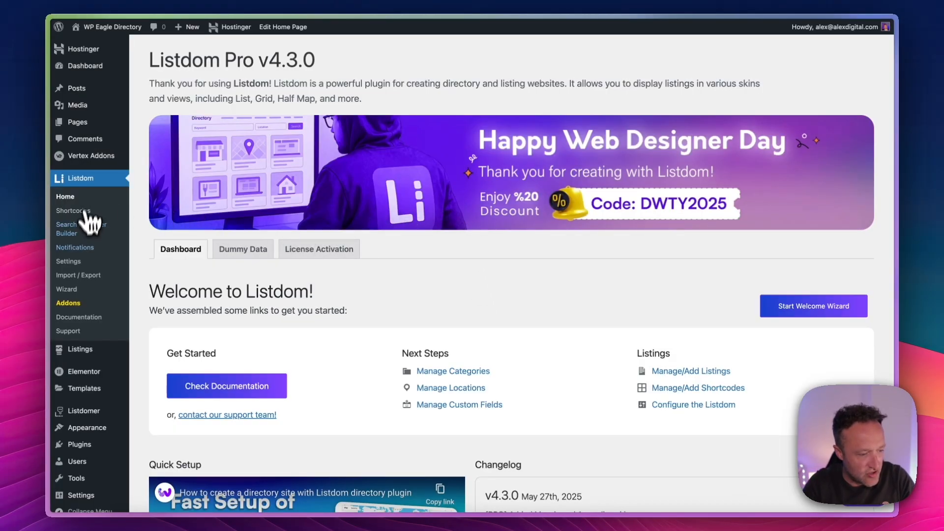
Open the Home Search Form from Listdom's Search and Filter Builder and review its fields and More Options row
click(81, 235)
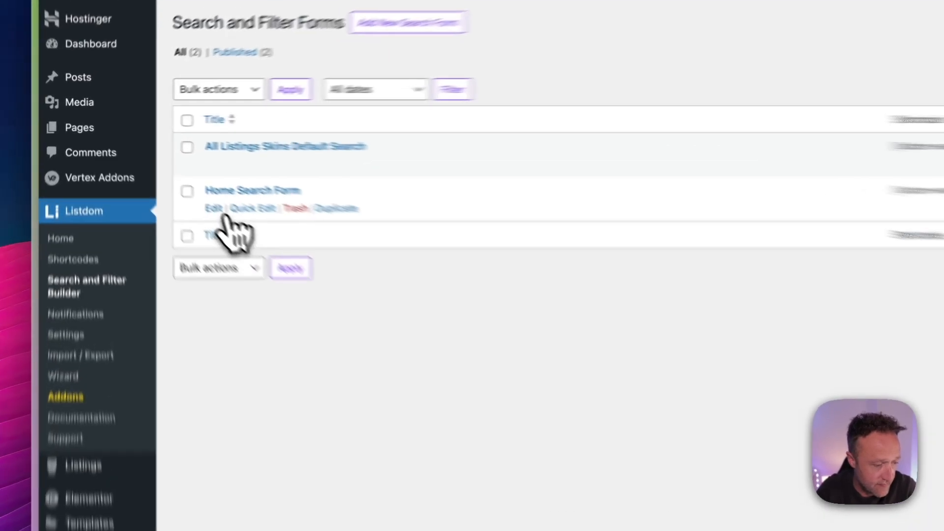
click(215, 208)
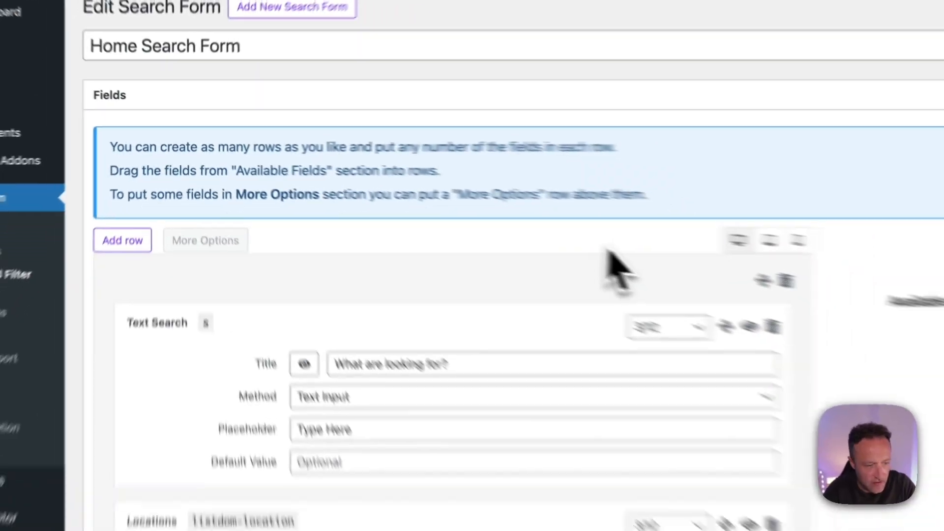
scroll(491, 177, down, 2)
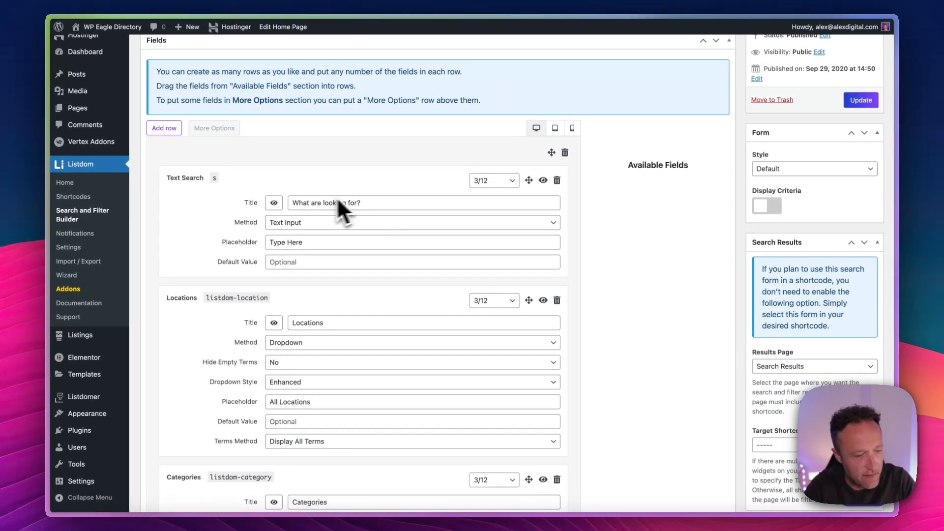
scroll(335, 142, down, 3)
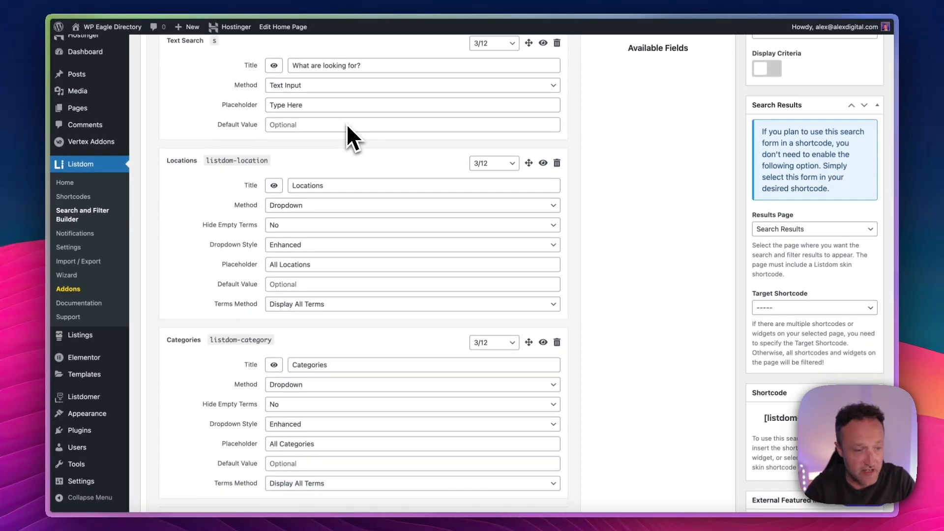
scroll(347, 127, down, 8)
scroll(346, 123, down, 1)
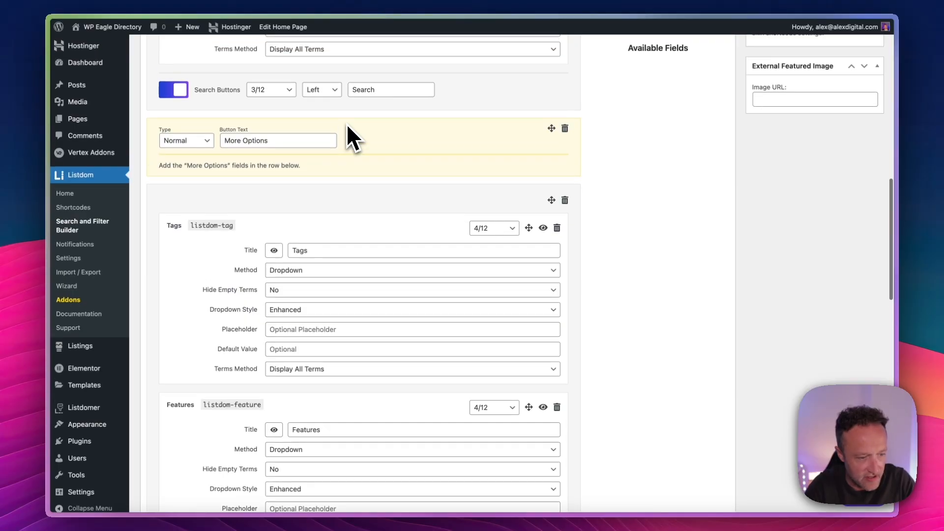
scroll(463, 175, up, 10)
Move the Categories field above Locations in the Home Search Form and update the form
scroll(458, 172, down, 1)
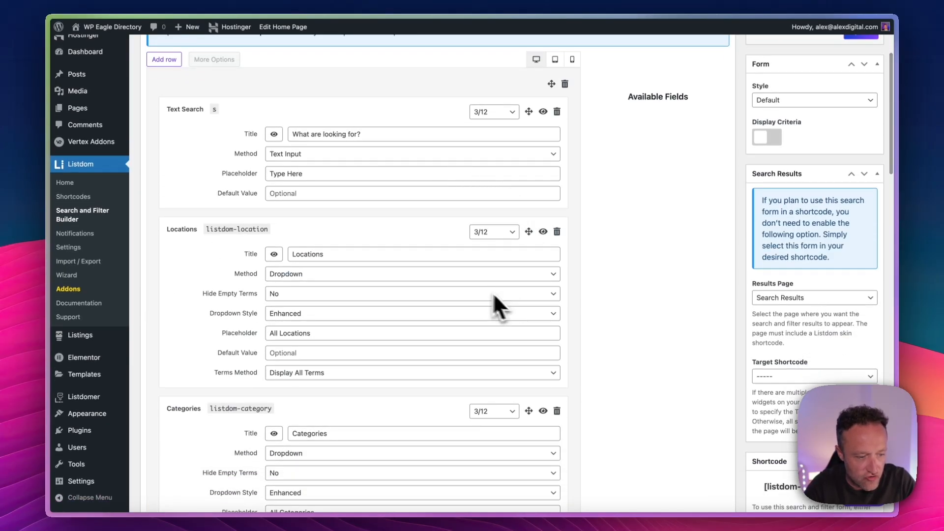
scroll(493, 305, down, 3)
drag(529, 291, 528, 125)
scroll(529, 143, up, 1)
scroll(532, 172, up, 4)
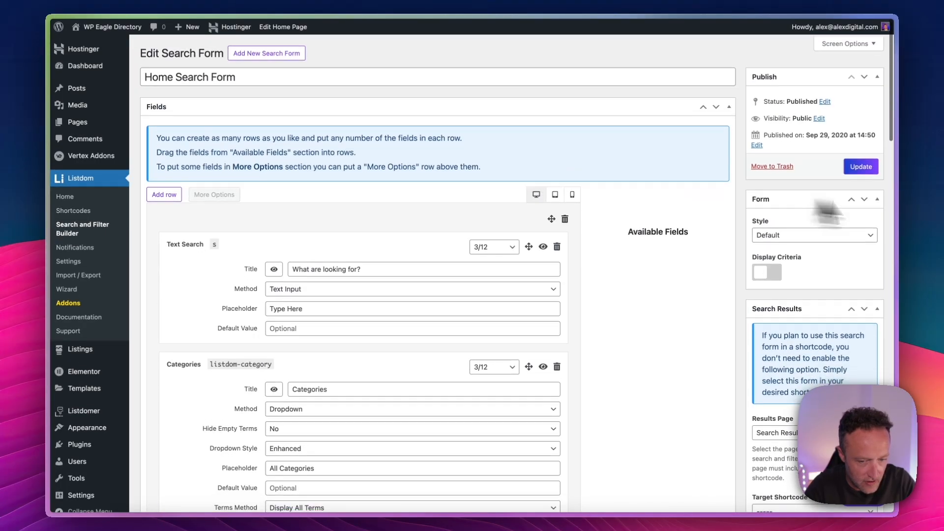
click(857, 167)
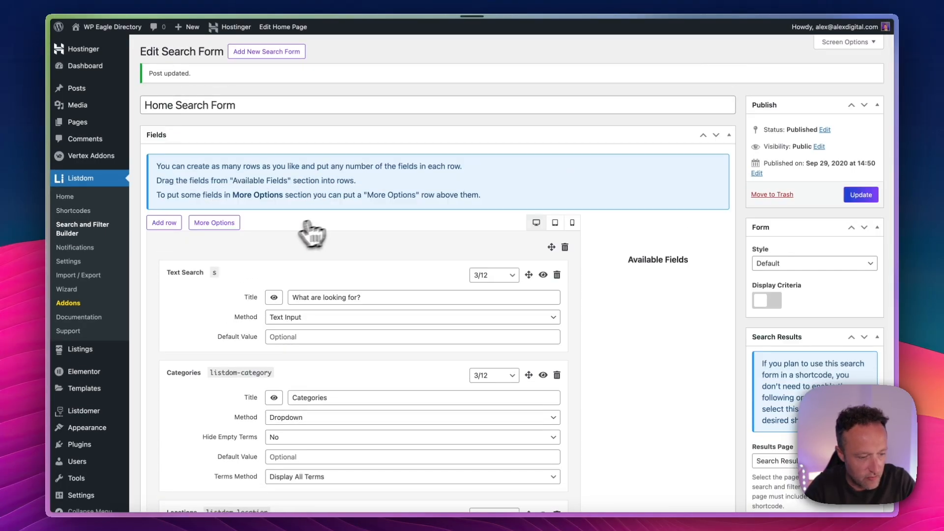
Change the Text Search field's title to "Find the best!" and update the Home Search Form
scroll(338, 221, down, 1)
click(371, 257)
drag(371, 256, 262, 258)
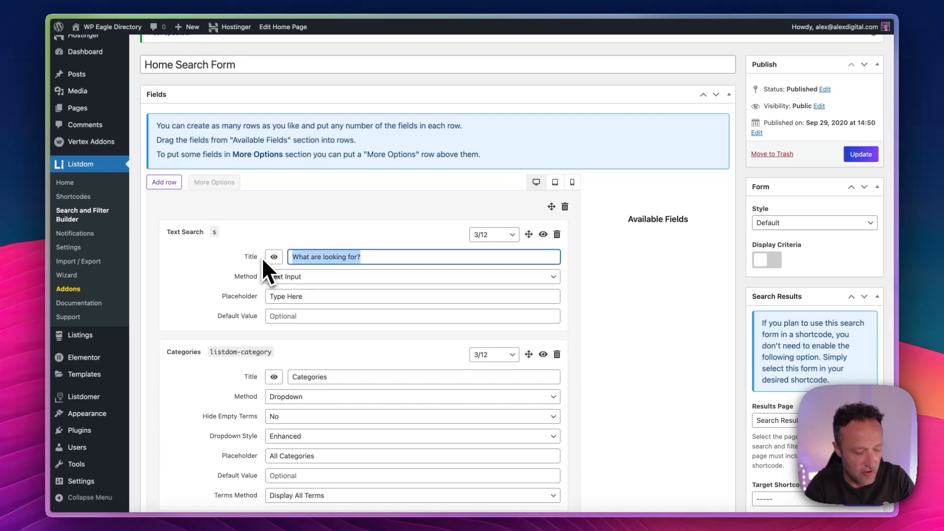
text(Find the best!)
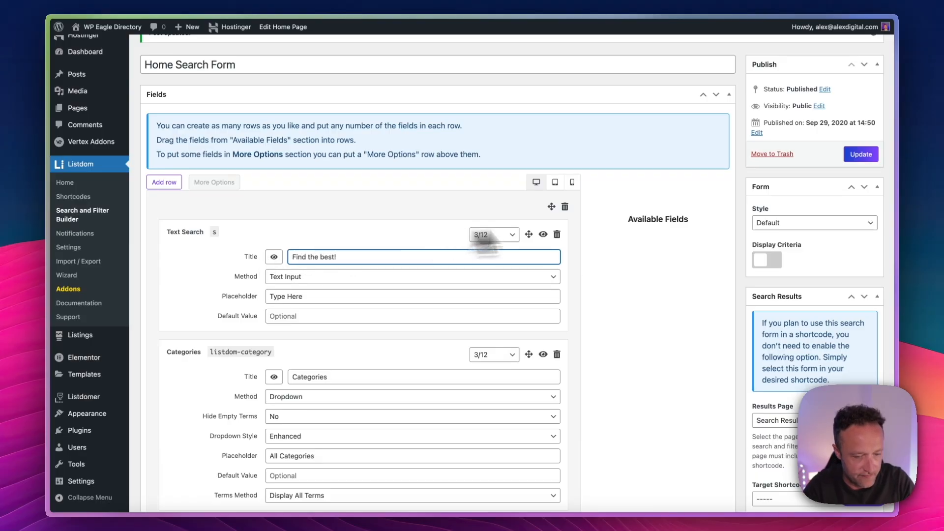
click(861, 154)
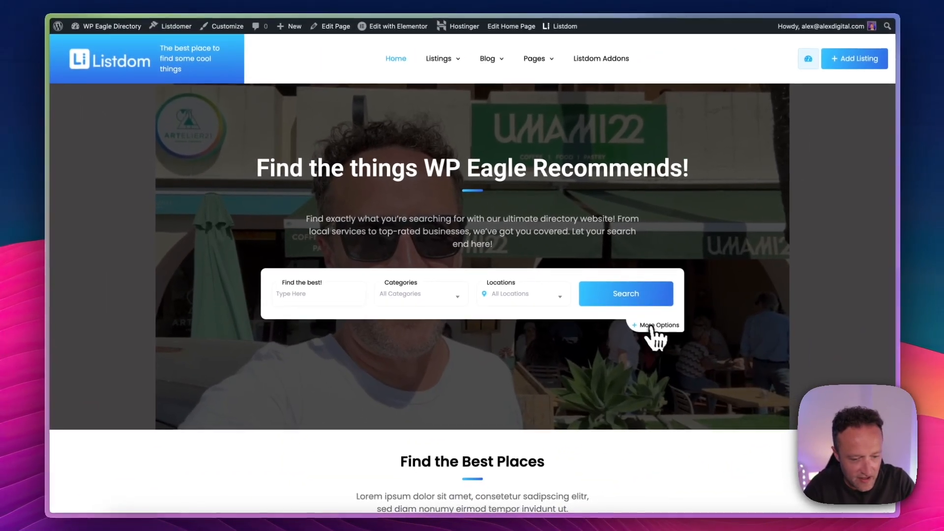
Expand the home search form's More Options row and look through its Tags, Features, Labels and Price filters
click(655, 299)
scroll(659, 339, down, 2)
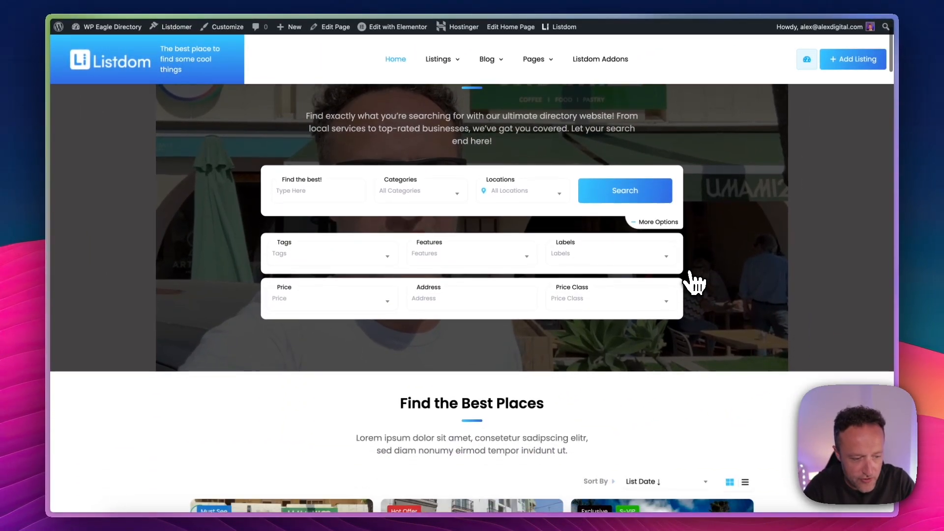
click(387, 262)
click(489, 257)
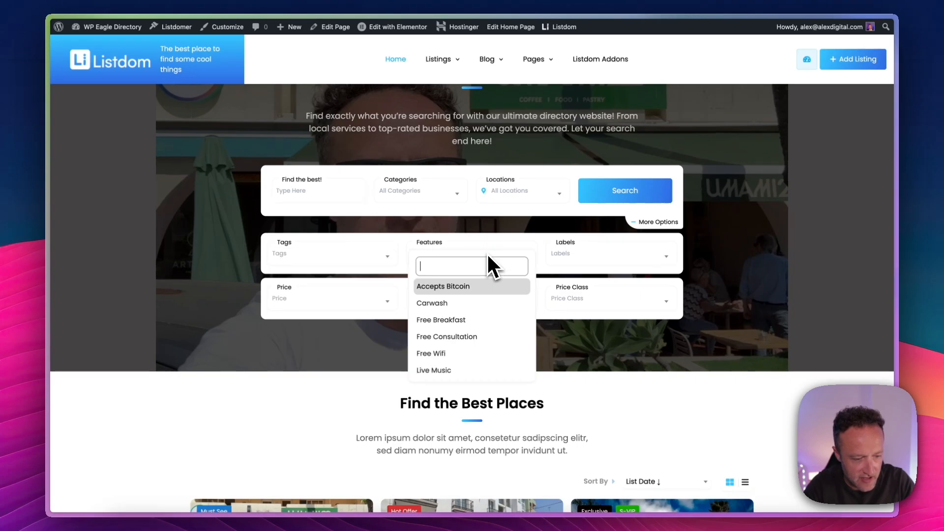
click(590, 258)
click(484, 262)
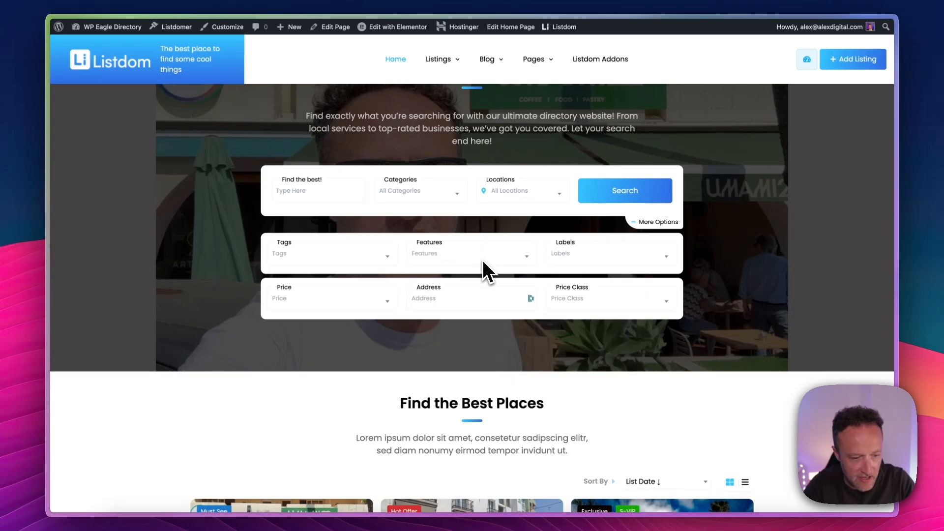
click(364, 315)
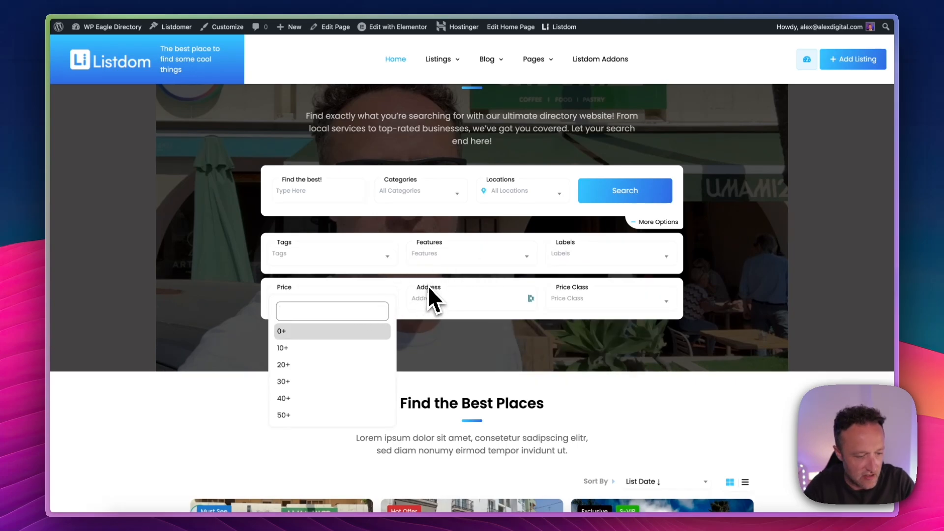
click(745, 214)
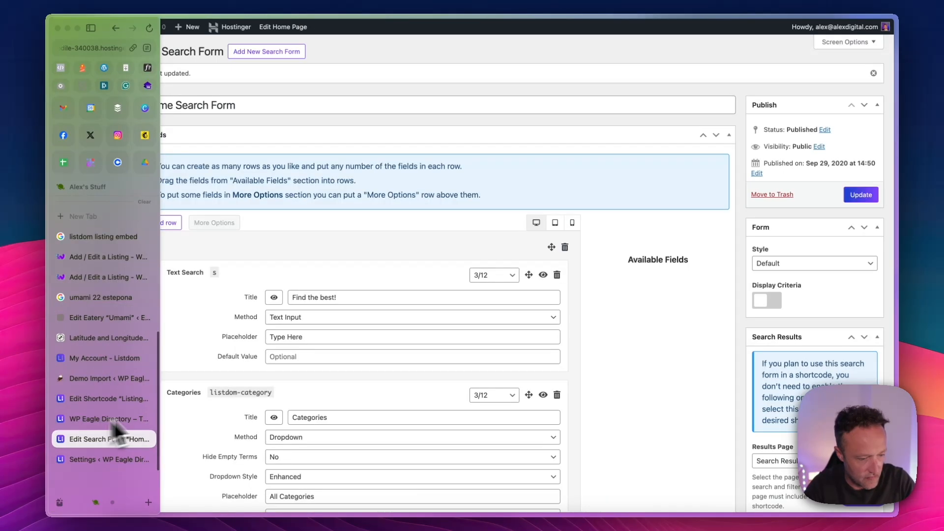
Change the More Options row's button text to "More!" in the Home Search Form
scroll(364, 268, down, 4)
scroll(364, 268, down, 10)
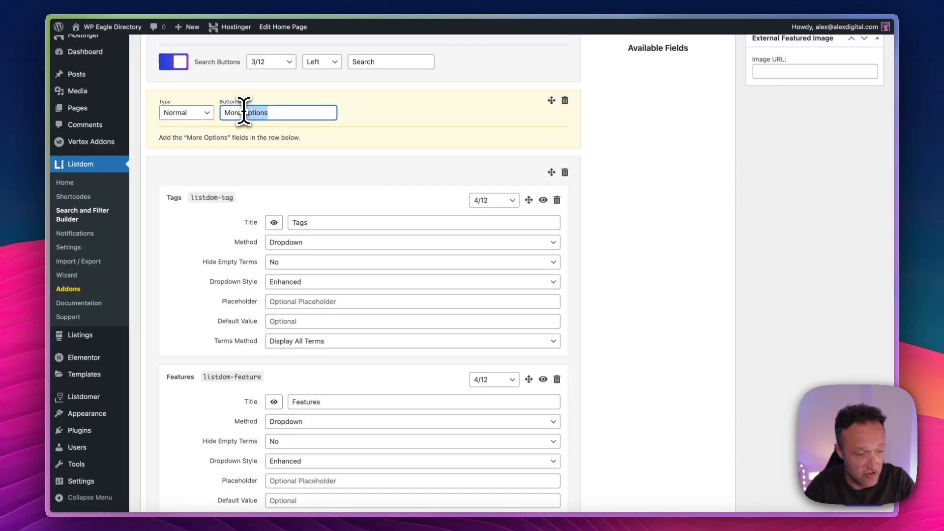
scroll(391, 124, up, 7)
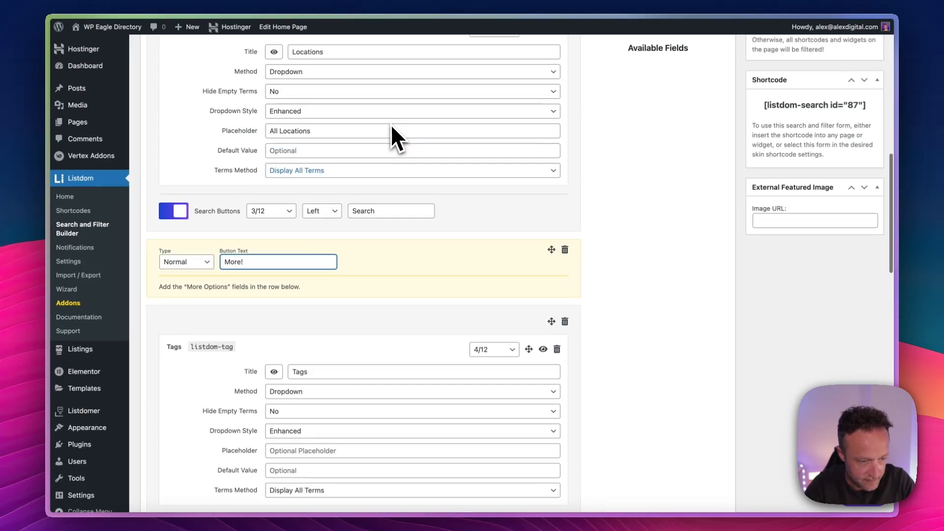
Set the Text Search field's placeholder to "Enter a keyword!" and update the Home Search Form
scroll(391, 124, up, 7)
scroll(391, 124, down, 1)
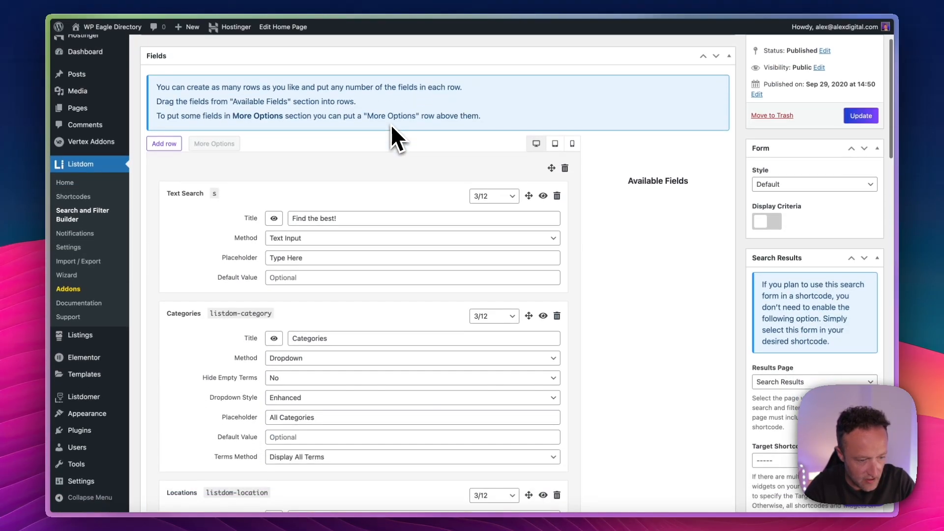
scroll(391, 124, down, 1)
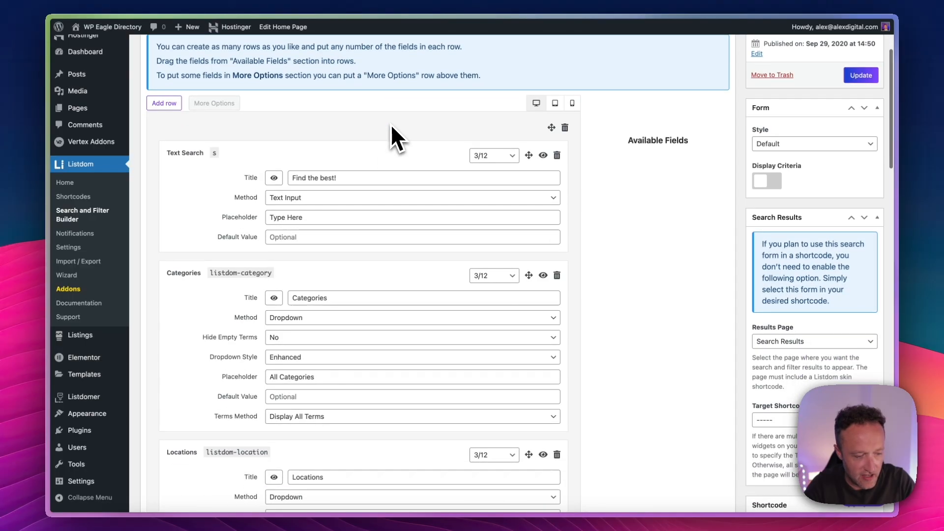
triple_click(333, 220)
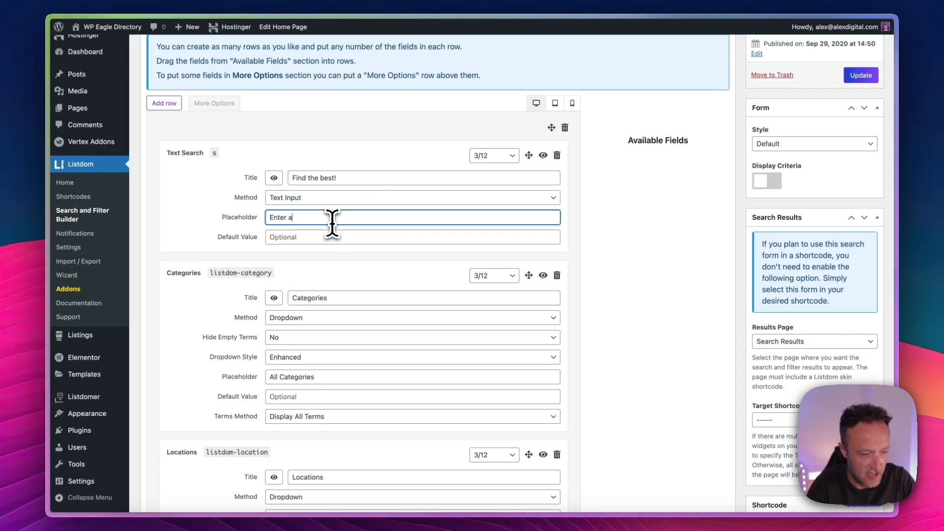
text(Enter a keyword!)
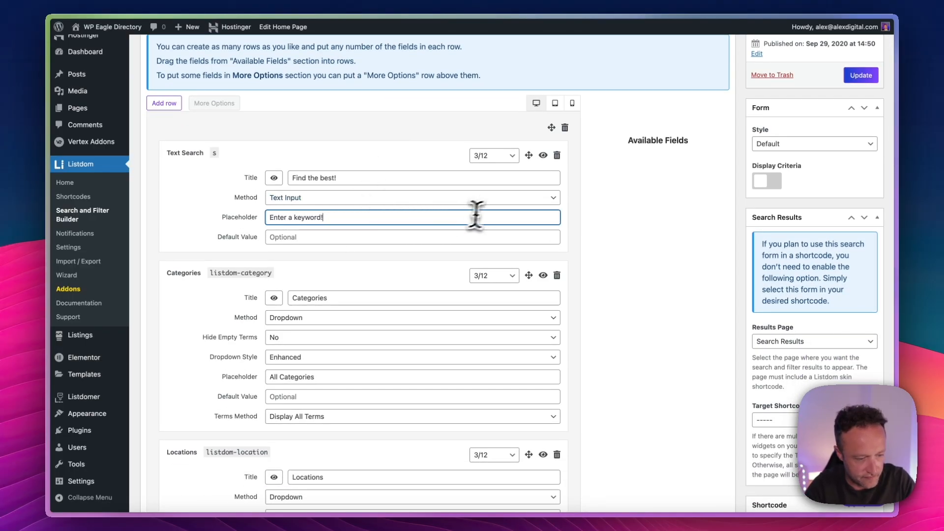
scroll(531, 179, down, 1)
click(858, 70)
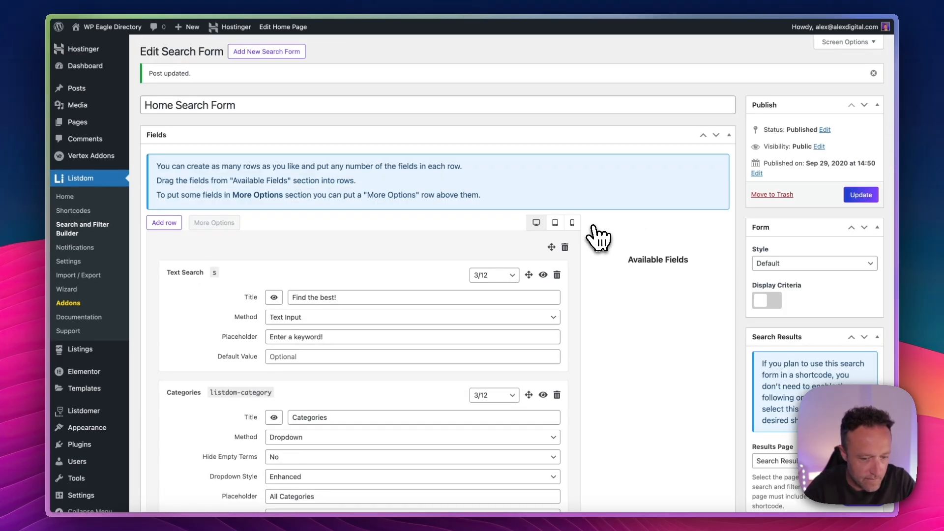
Reload the home page and check the search form's keyword placeholder and extra options button
scroll(599, 238, down, 6)
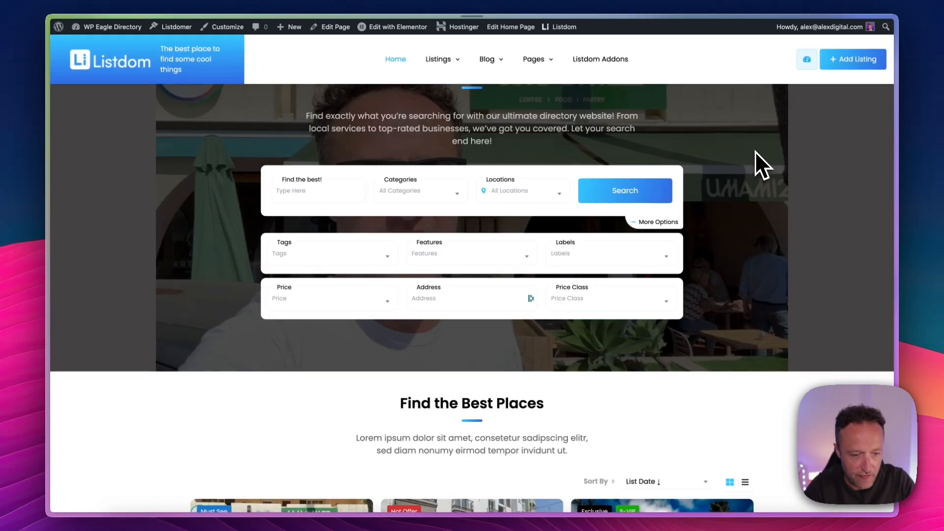
key(super+r)
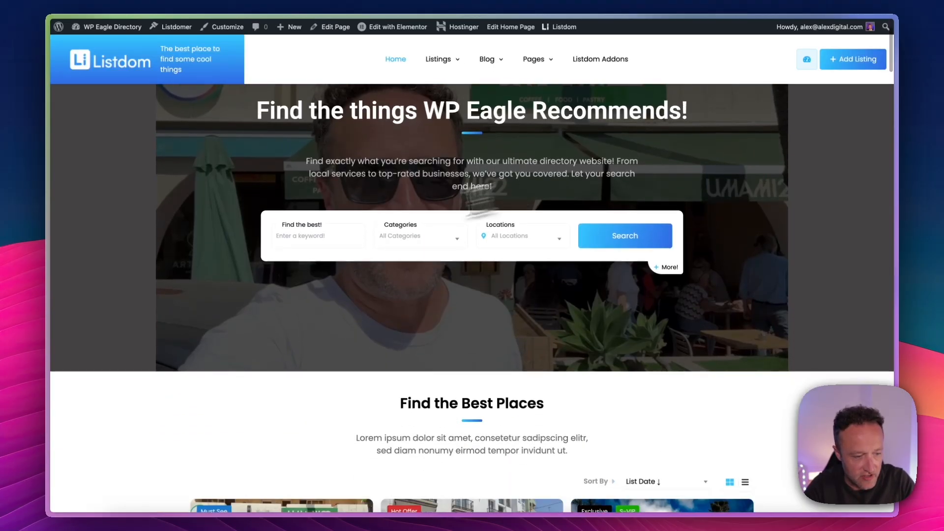
click(287, 236)
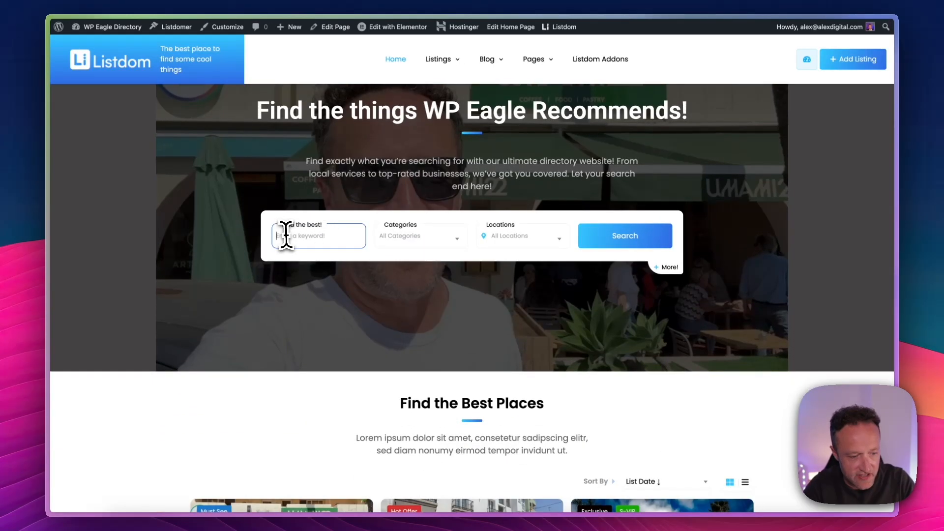
click(680, 272)
click(670, 223)
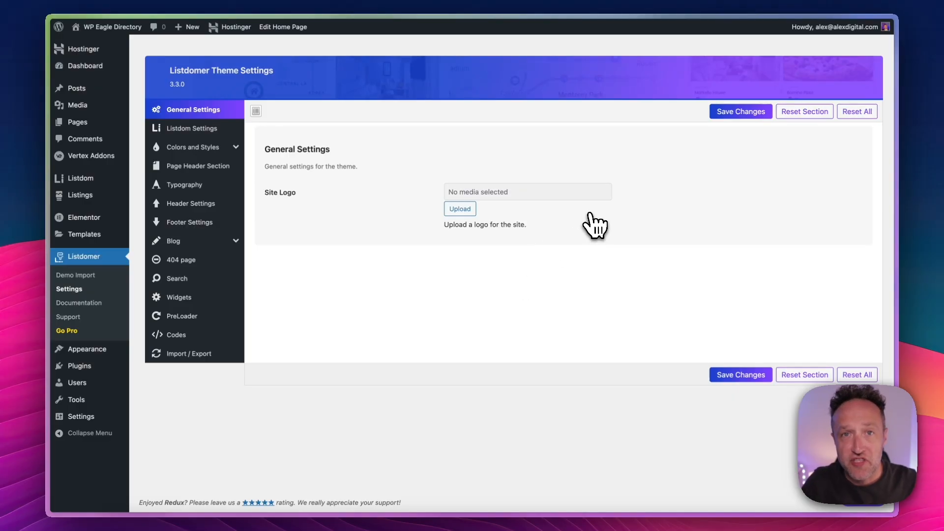
Upload "EAGLE DIRECTORY (160 x 64 px).png" as the site logo in the Listdomer theme's General Settings and save the changes
click(475, 213)
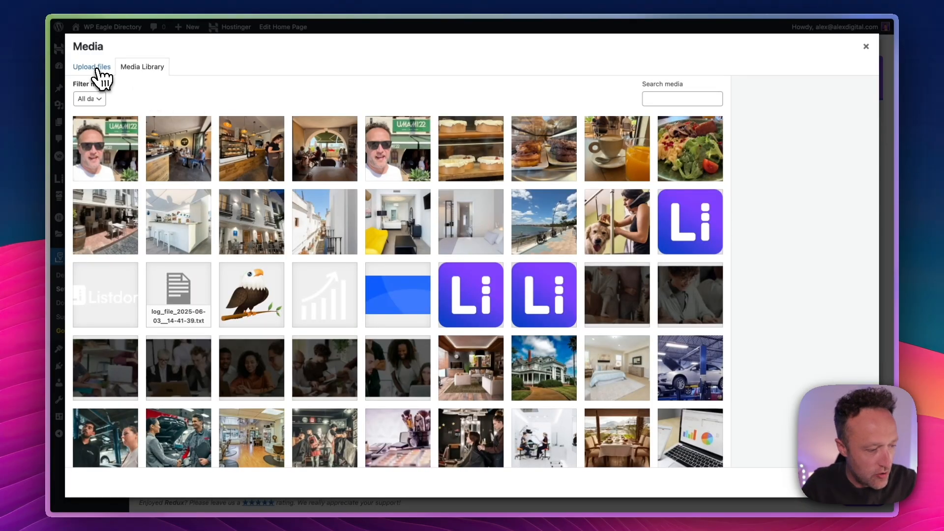
click(92, 68)
click(482, 252)
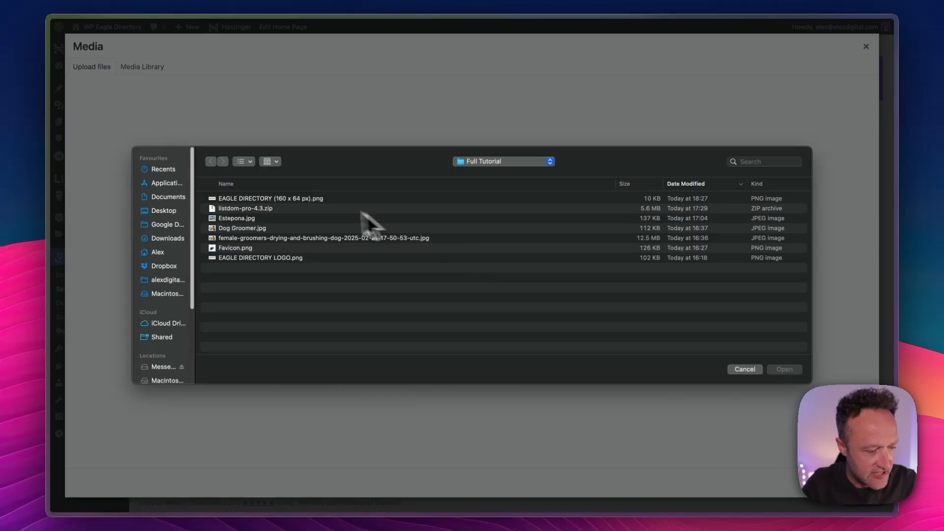
click(320, 199)
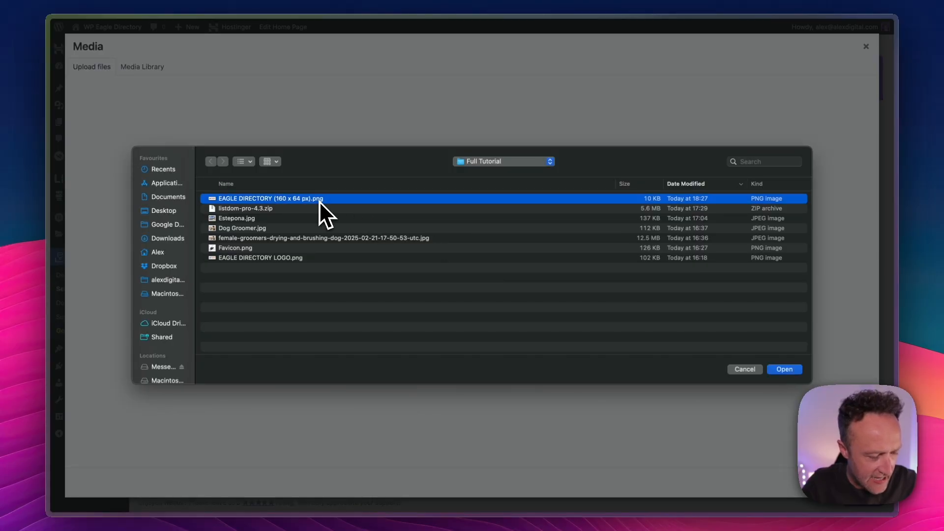
click(786, 370)
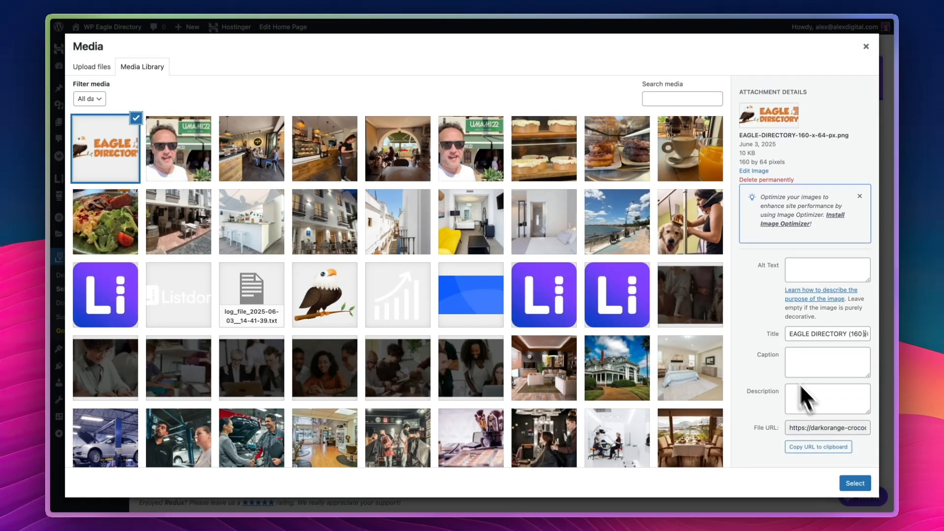
click(855, 483)
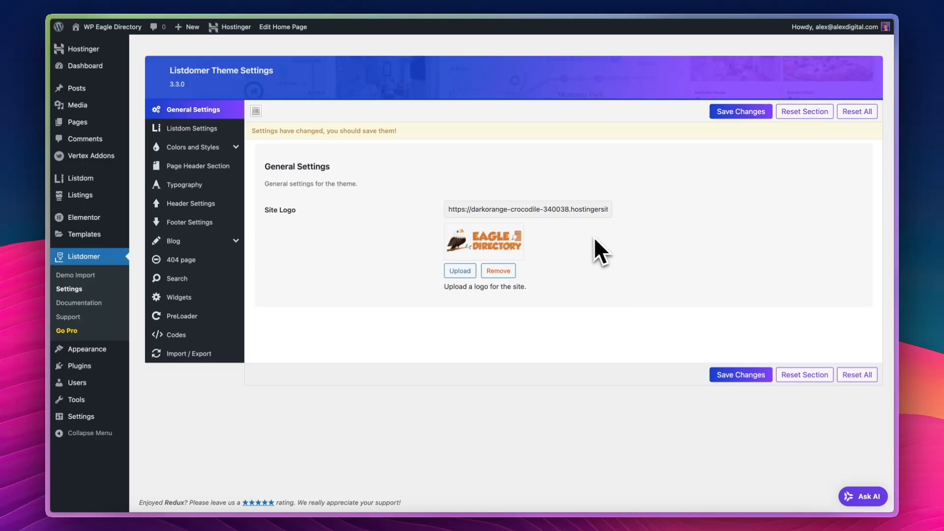
click(727, 377)
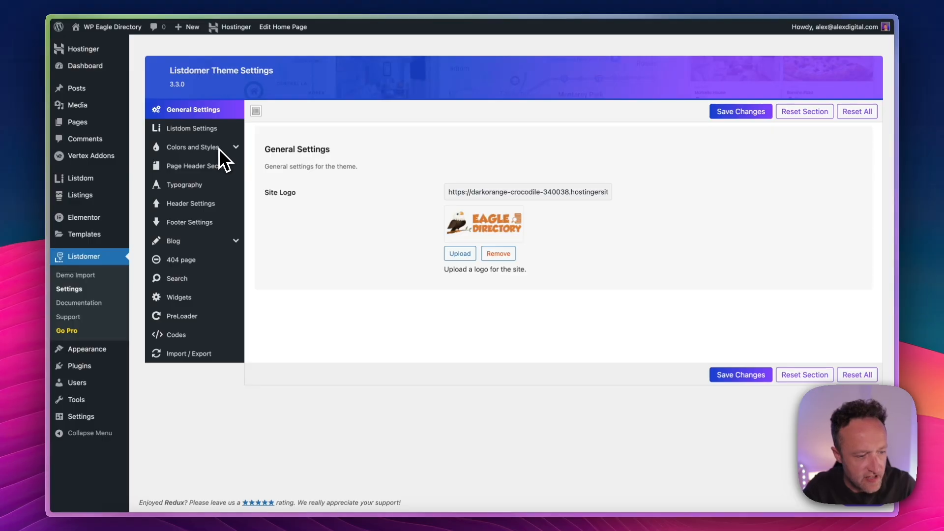
Set the theme's primary color to the orange swatch #dd9933 in the Colors settings
click(211, 133)
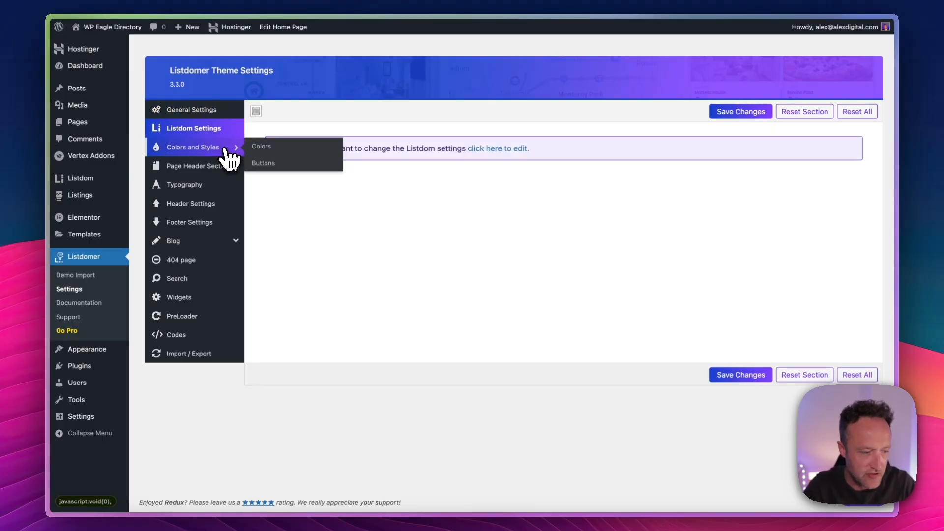
click(227, 150)
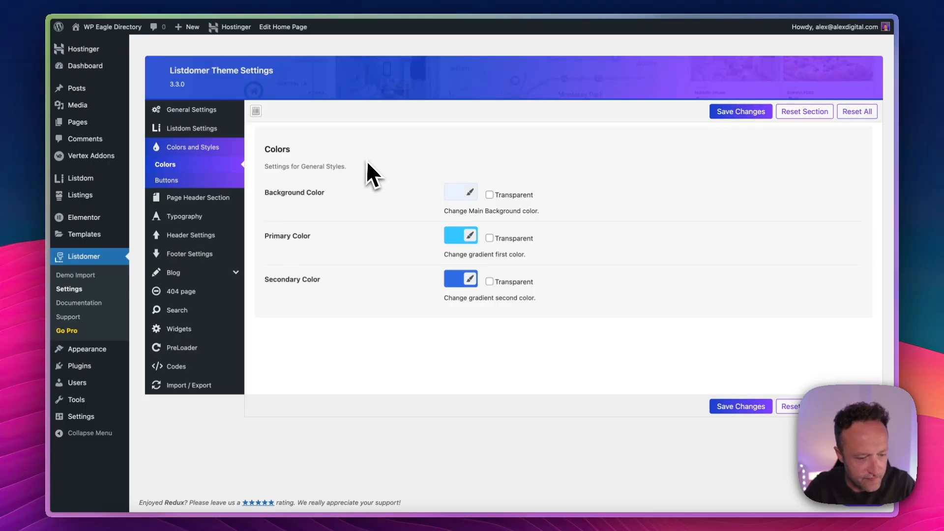
click(470, 236)
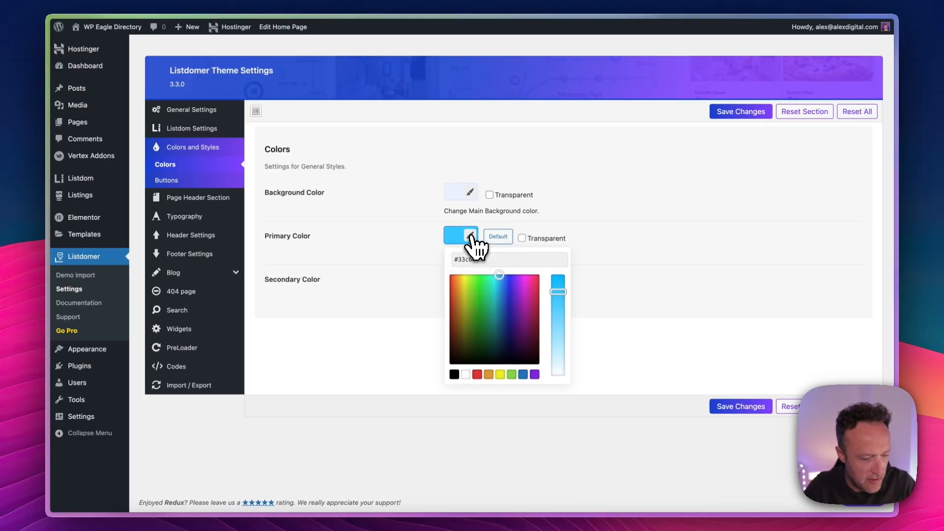
click(488, 375)
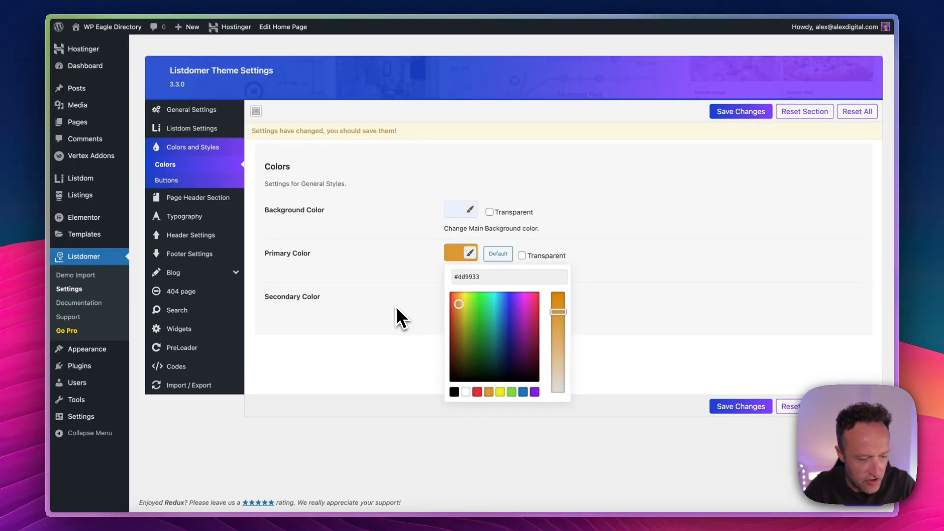
click(397, 307)
Make the theme's main background color transparent
click(475, 212)
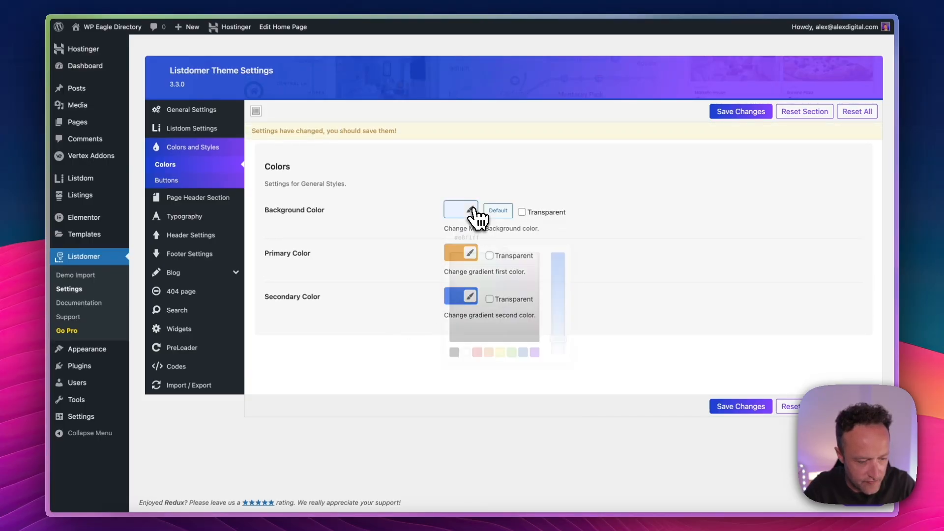
click(533, 200)
click(507, 214)
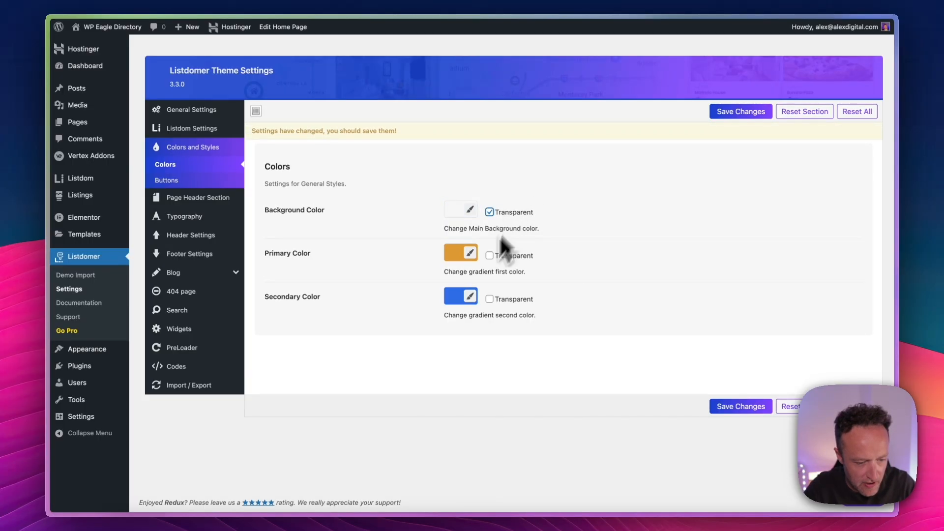
Set the theme's secondary gradient color to a bright orange and save the color settings
click(459, 295)
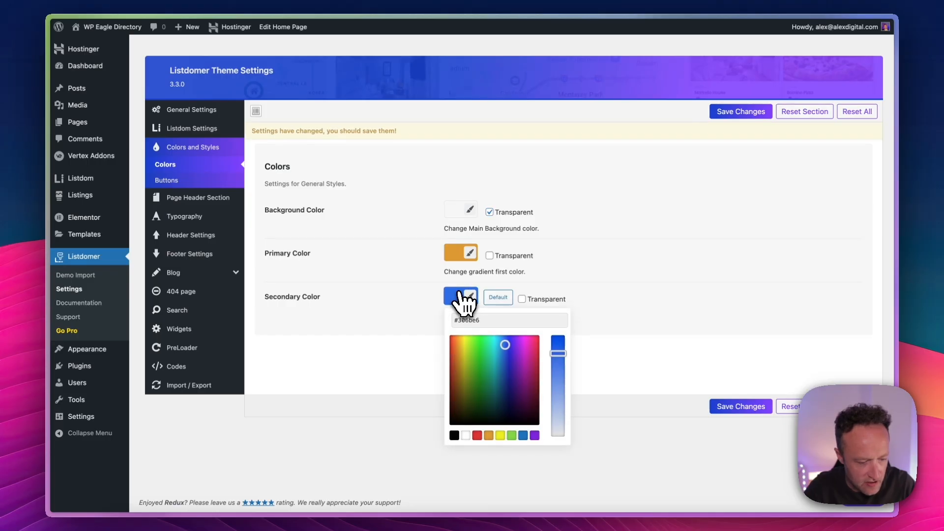
click(460, 340)
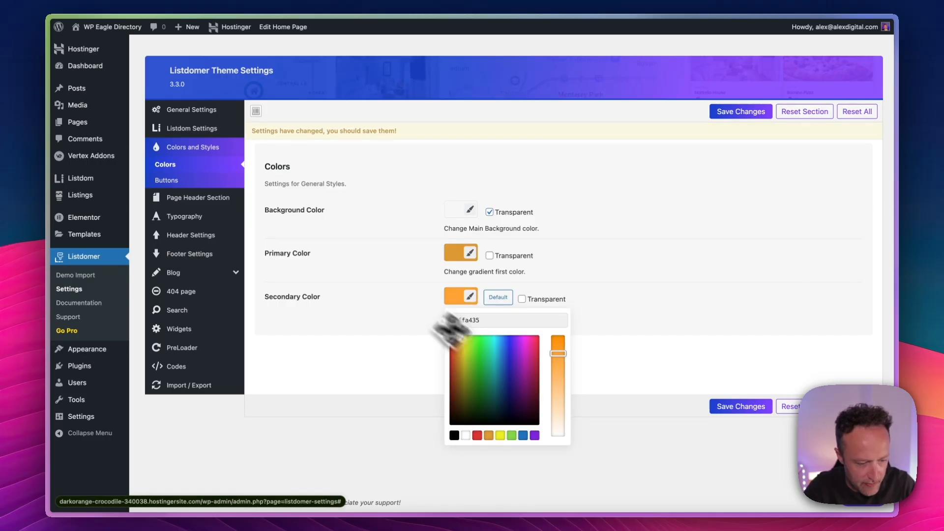
click(386, 295)
click(733, 406)
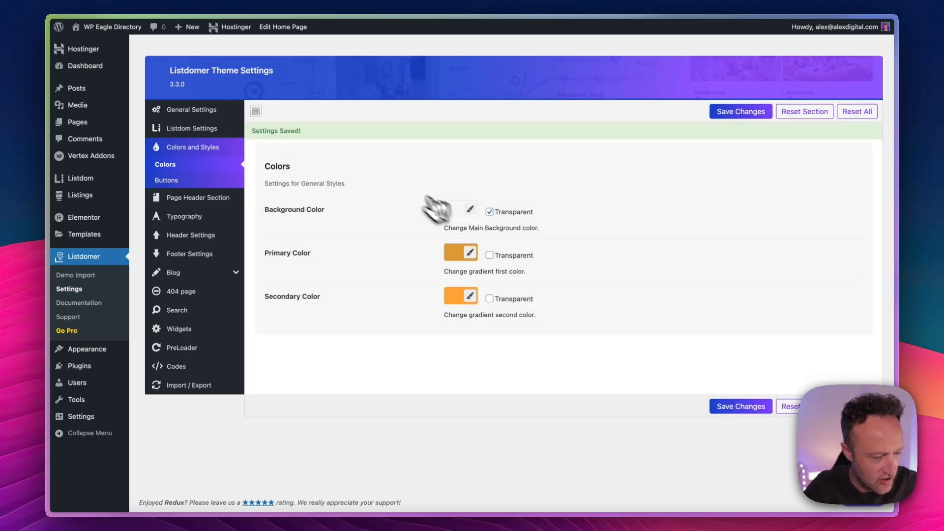
Review the theme's Page Header Section settings for page titles, taxonomies and archive descriptions
click(199, 197)
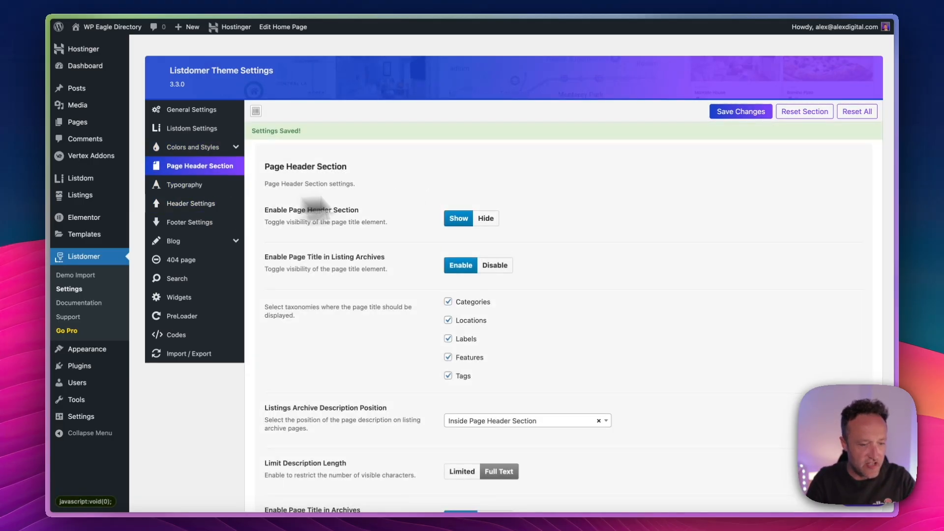
scroll(487, 182, down, 3)
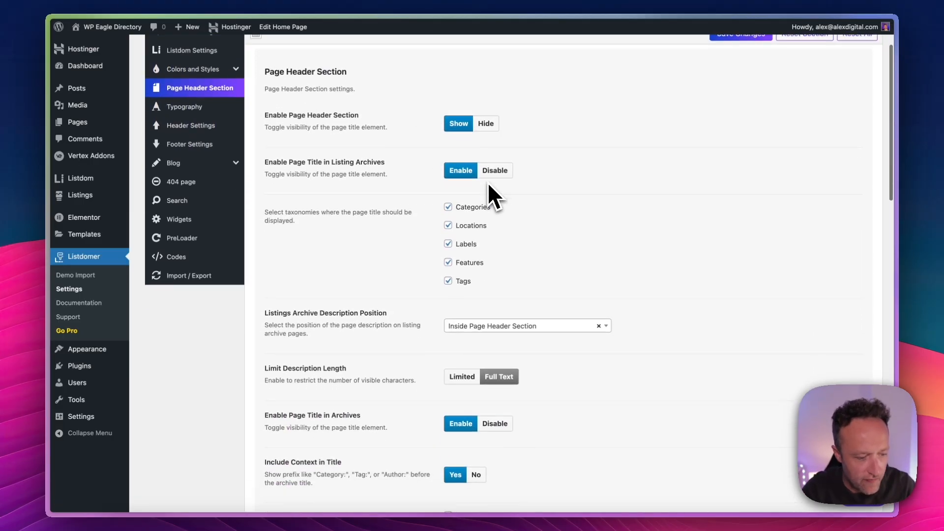
scroll(488, 182, down, 2)
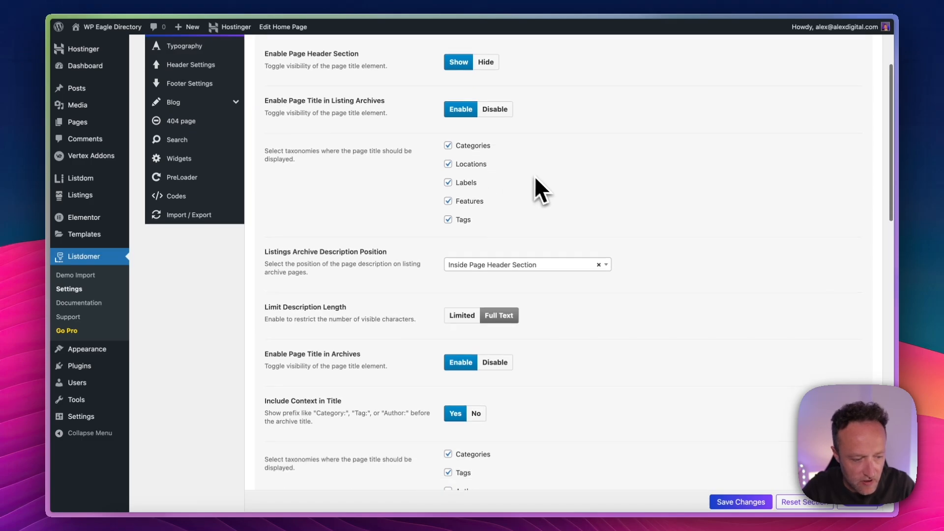
scroll(511, 163, down, 1)
scroll(486, 147, up, 1)
scroll(487, 151, up, 1)
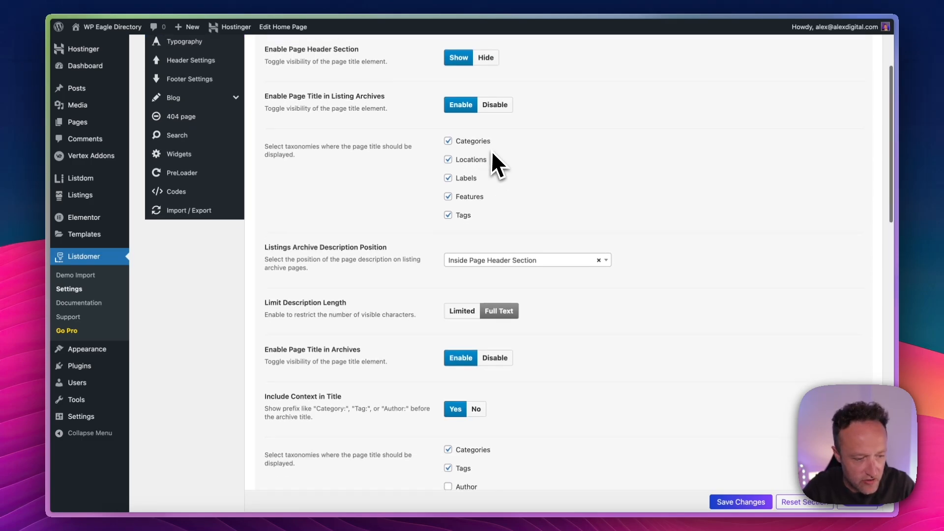
Review the remaining Page Header Section settings, including title typography, background and shapes, and look at the theme's Typography settings
scroll(492, 153, up, 2)
scroll(494, 153, down, 3)
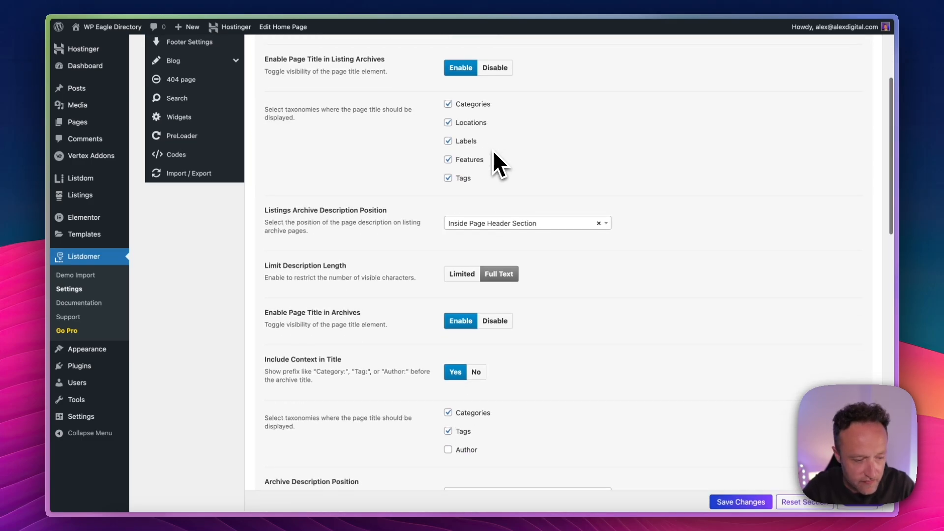
scroll(494, 154, down, 7)
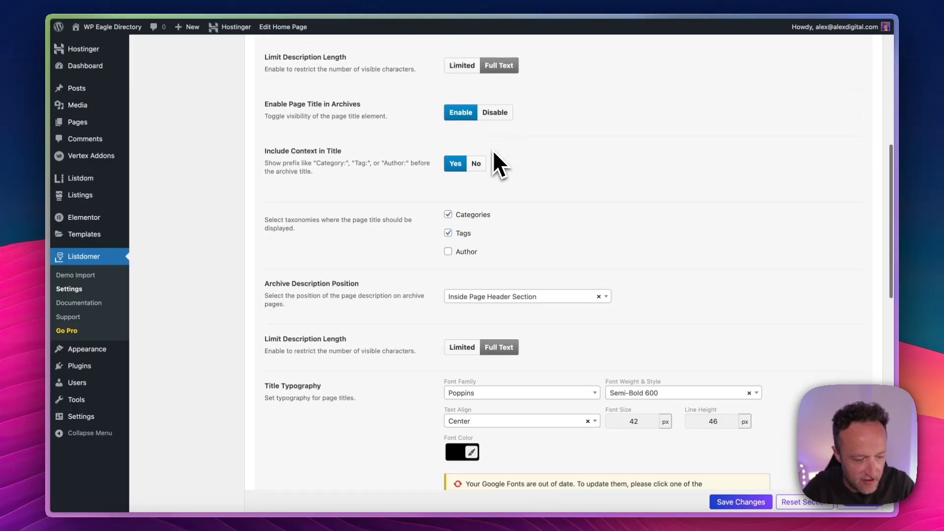
scroll(494, 153, down, 10)
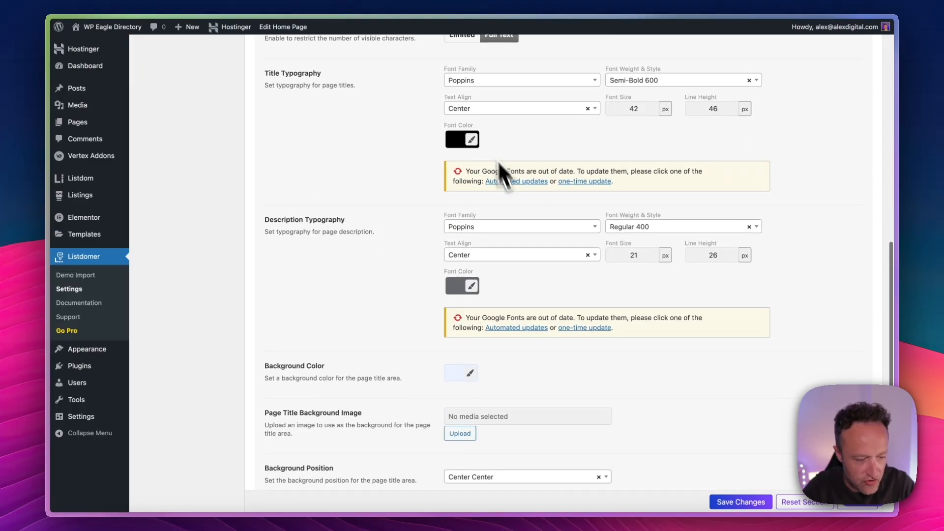
scroll(510, 261, up, 1)
scroll(510, 260, down, 1)
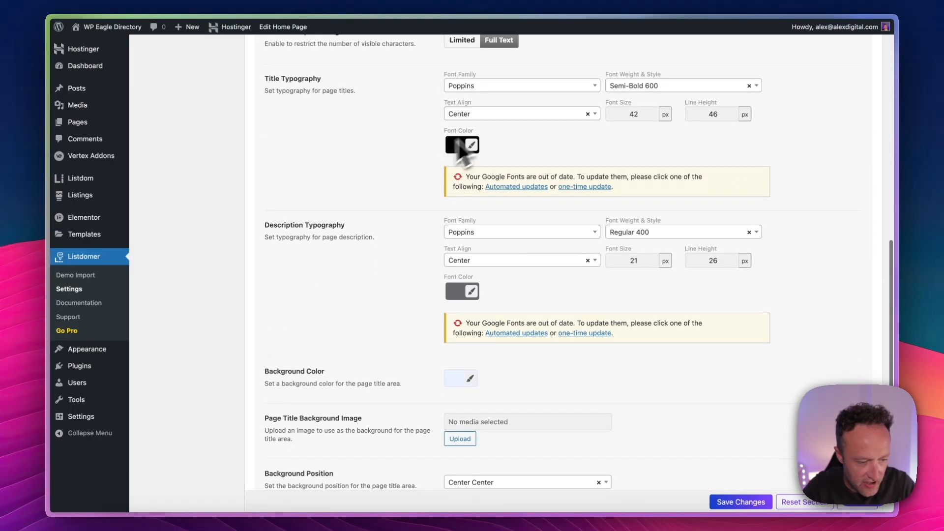
scroll(504, 130, down, 10)
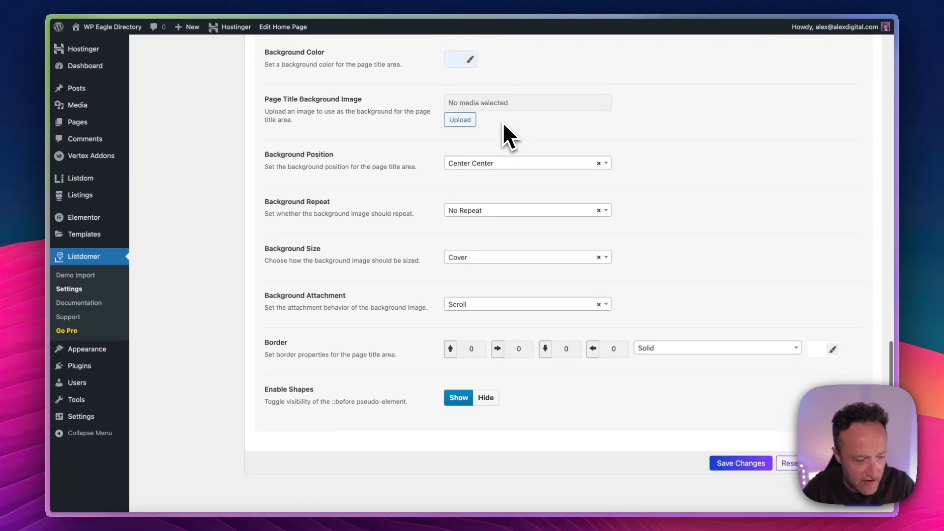
scroll(504, 124, up, 20)
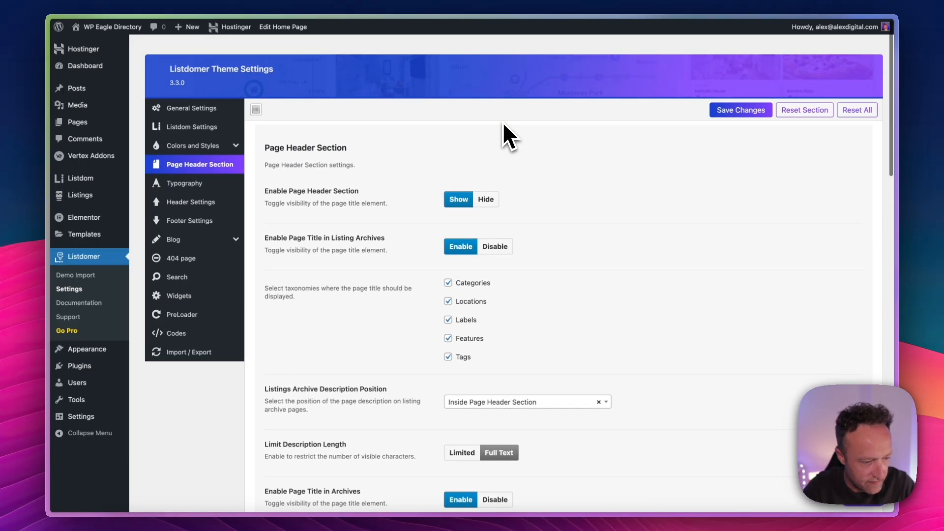
click(209, 184)
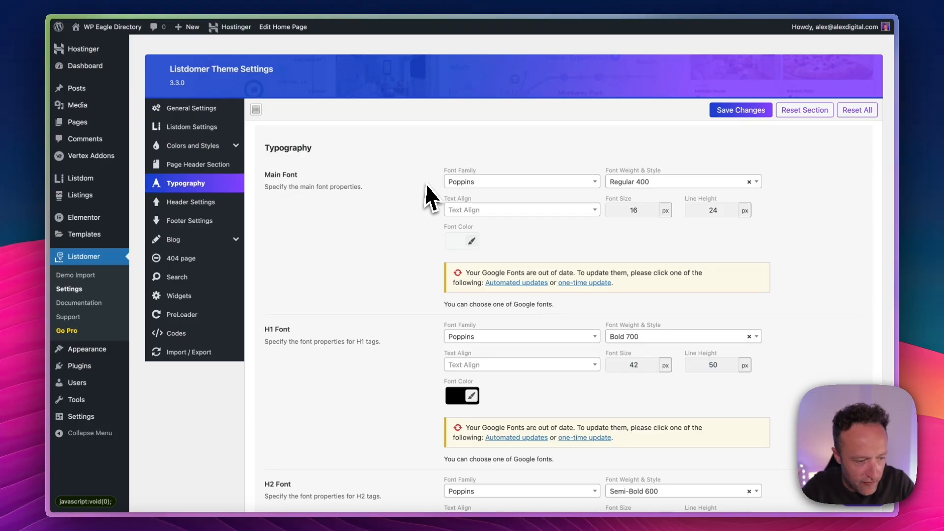
click(209, 166)
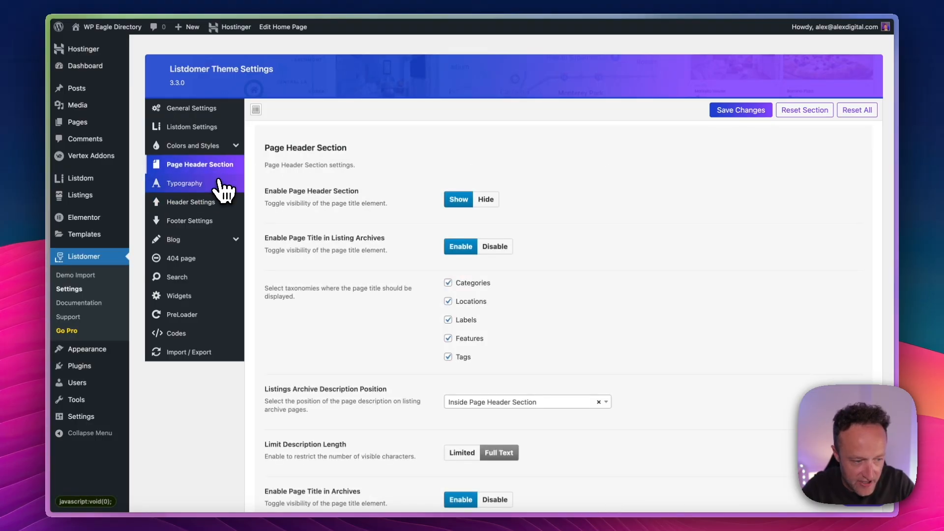
click(224, 187)
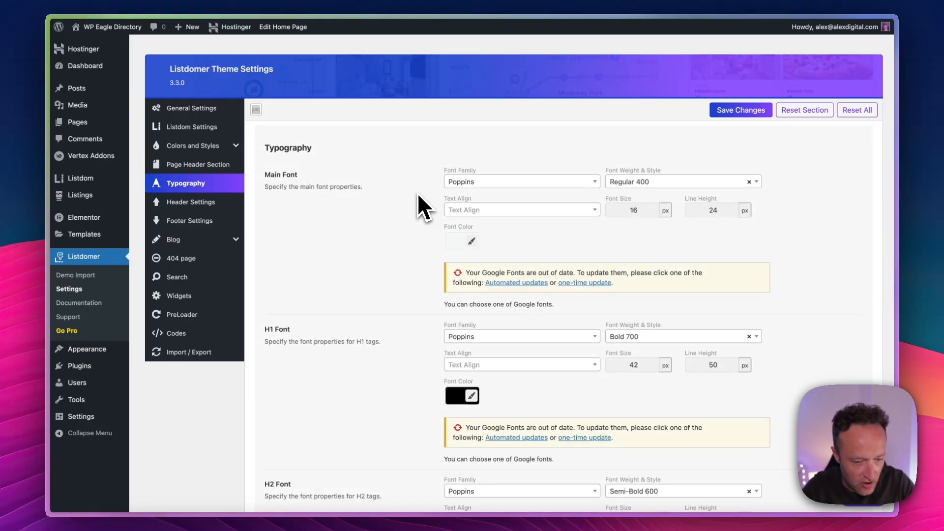
Set the theme's Header Type to Type 2, save, and reload the site's home page to preview the header
click(217, 203)
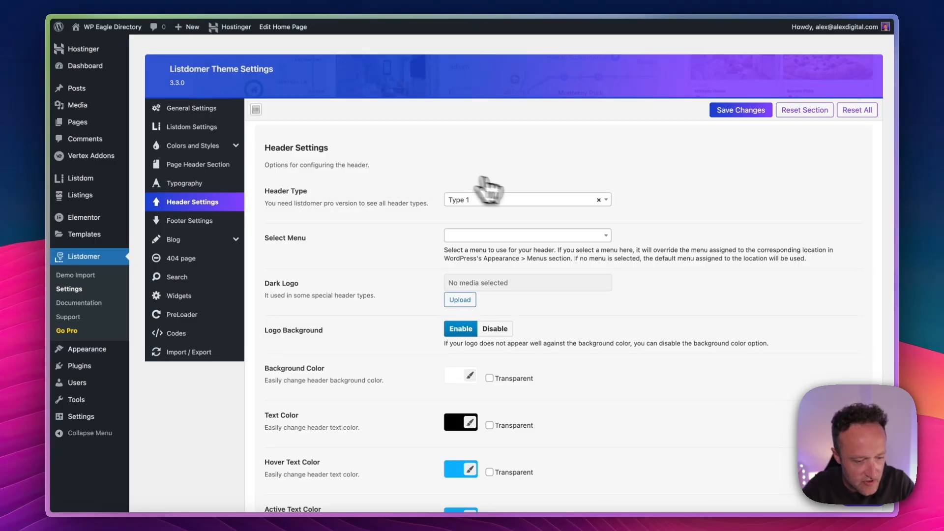
click(523, 200)
scroll(529, 270, down, 1)
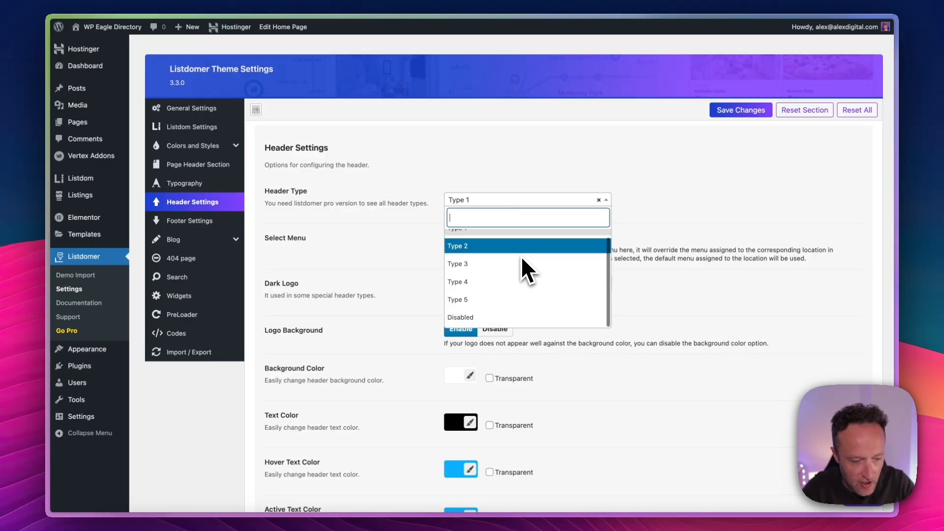
scroll(522, 259, up, 1)
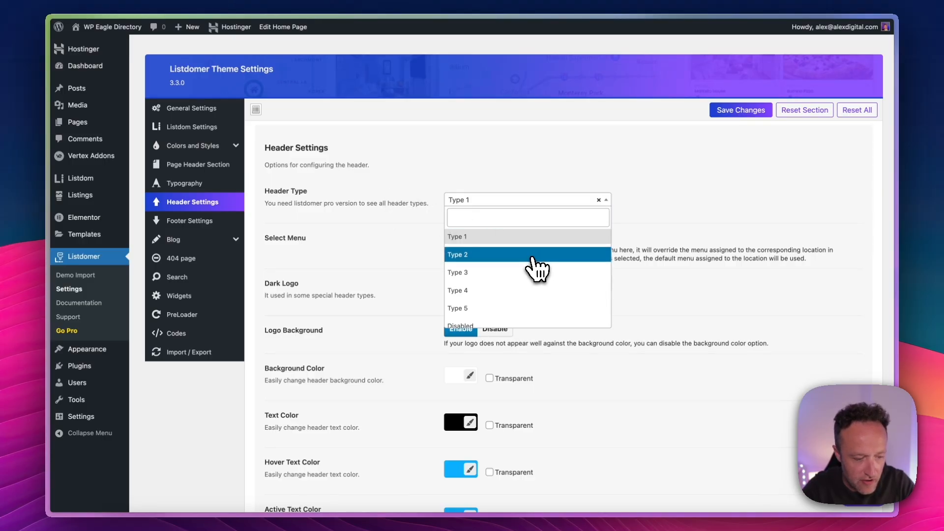
click(539, 255)
click(735, 110)
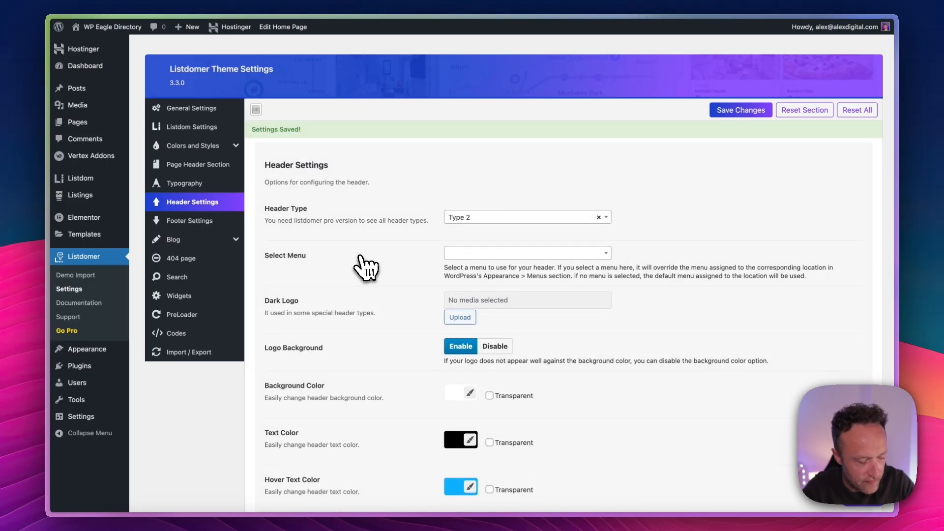
key(ctrl+Tab)
key(super+r)
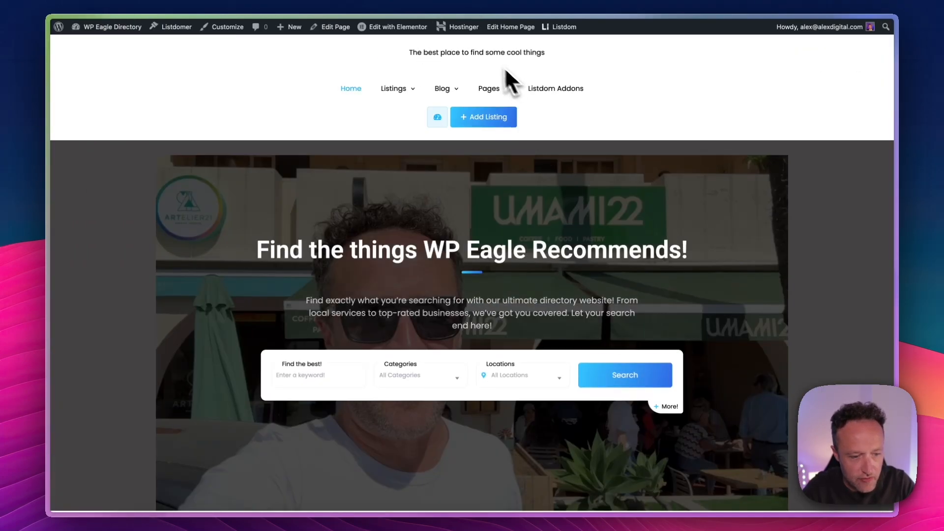
mouse_move(484, 87)
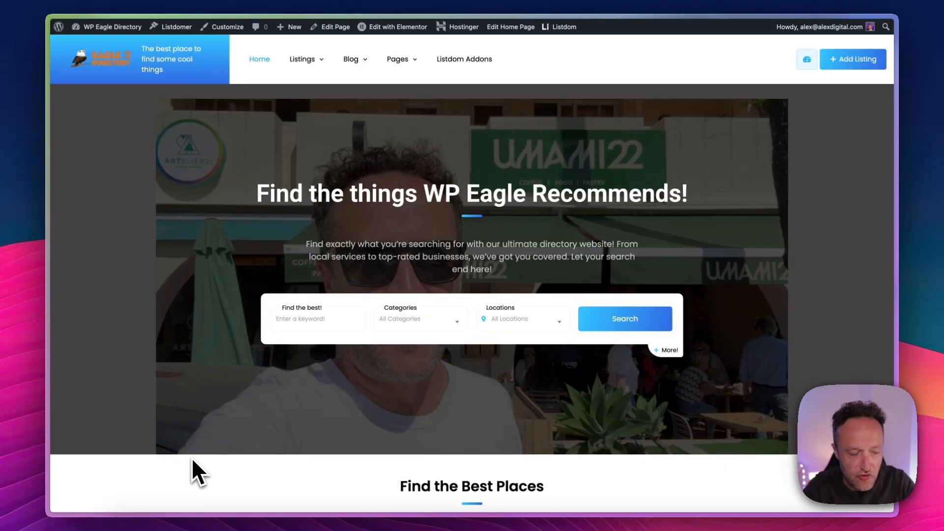
Return to the theme's Header Settings and set the Header Type to Type 1
mouse_move(57, 447)
click(91, 460)
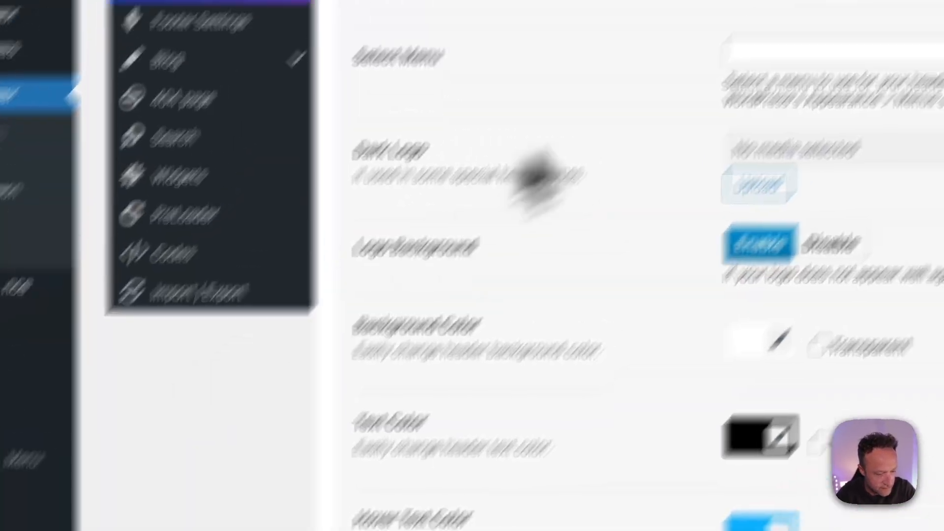
click(623, 169)
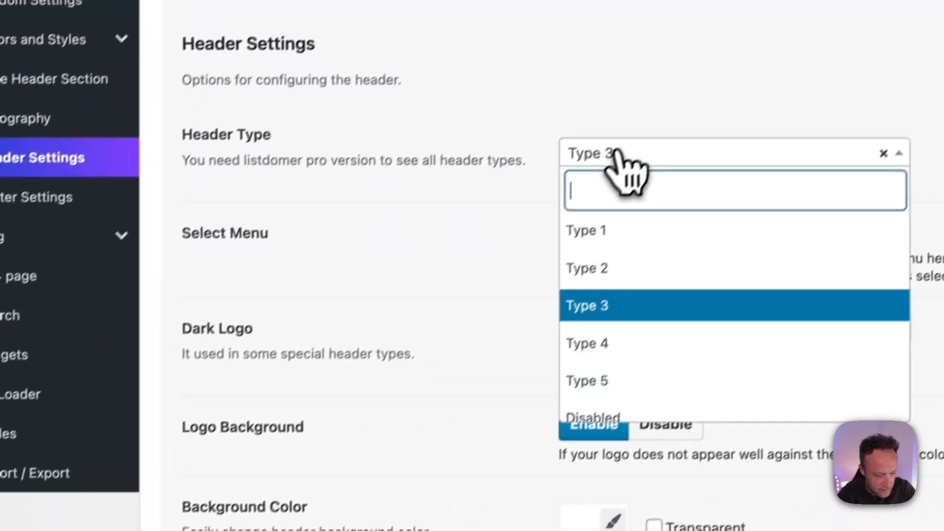
click(574, 280)
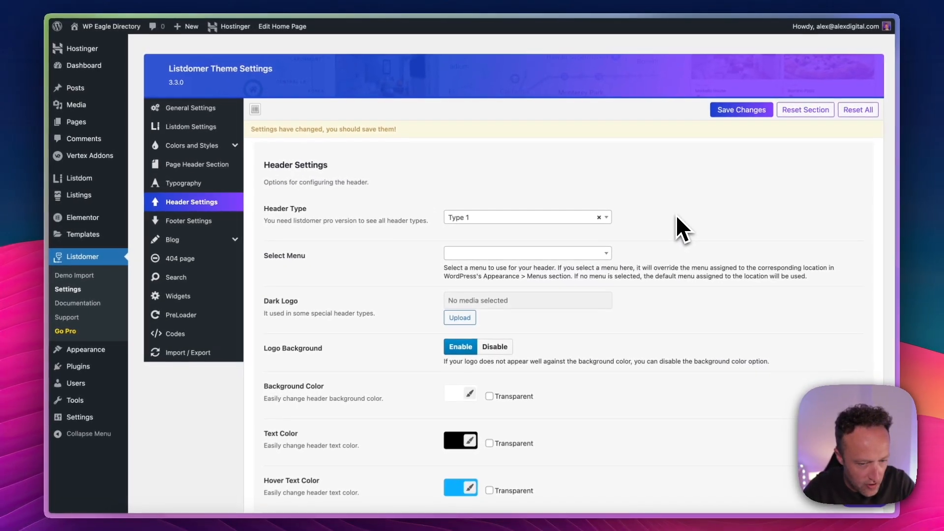
Disable the header's logo background, look over the remaining header options and save the changes
scroll(678, 219, down, 3)
click(496, 271)
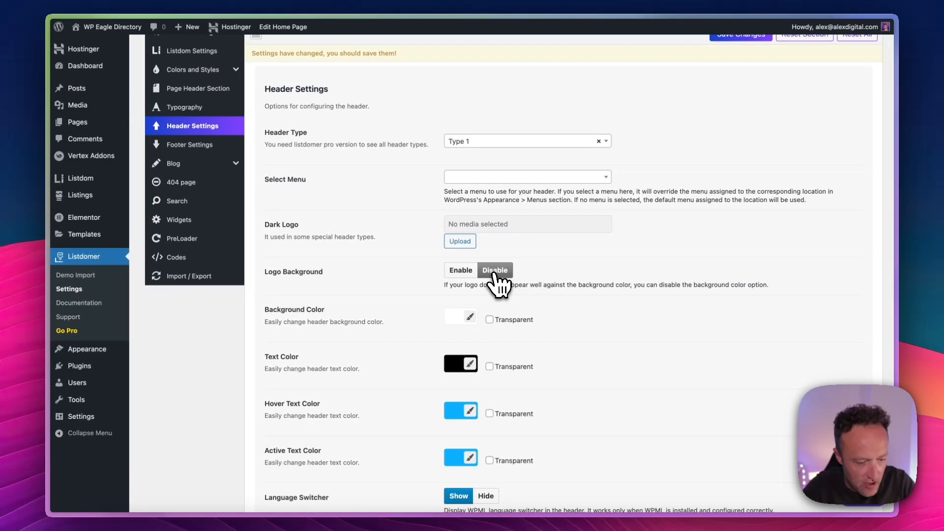
scroll(571, 254, down, 3)
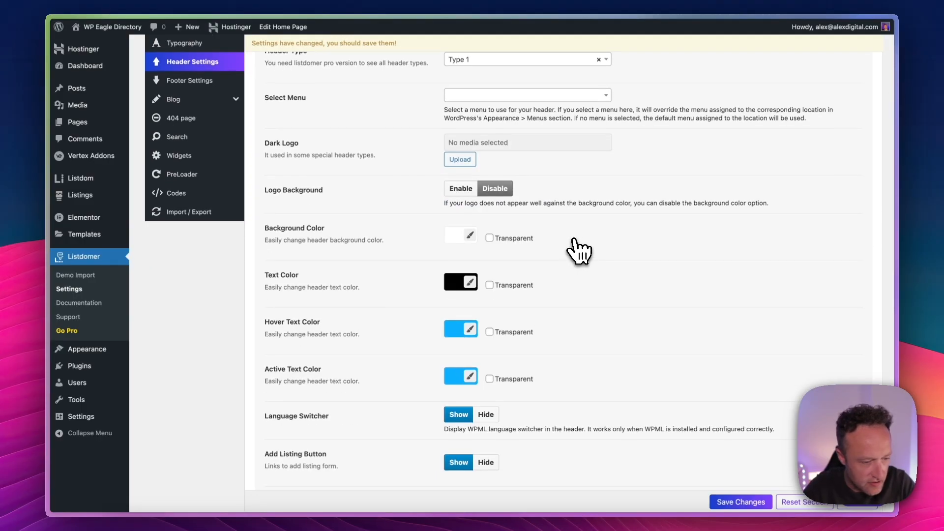
scroll(579, 251, down, 9)
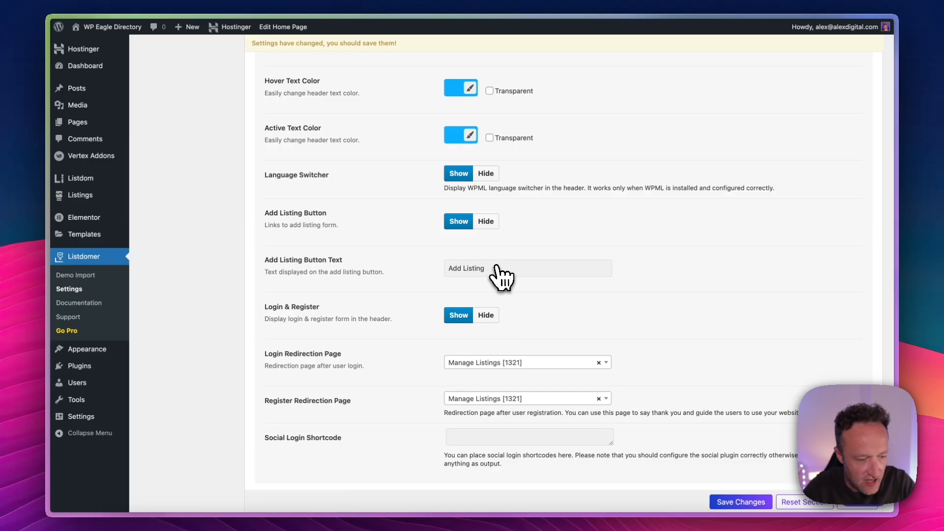
scroll(501, 274, up, 4)
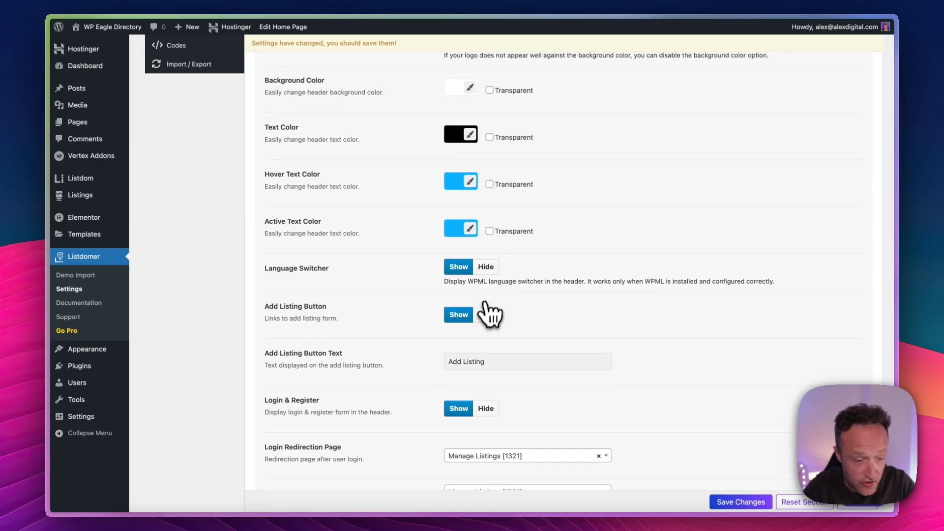
scroll(521, 309, up, 2)
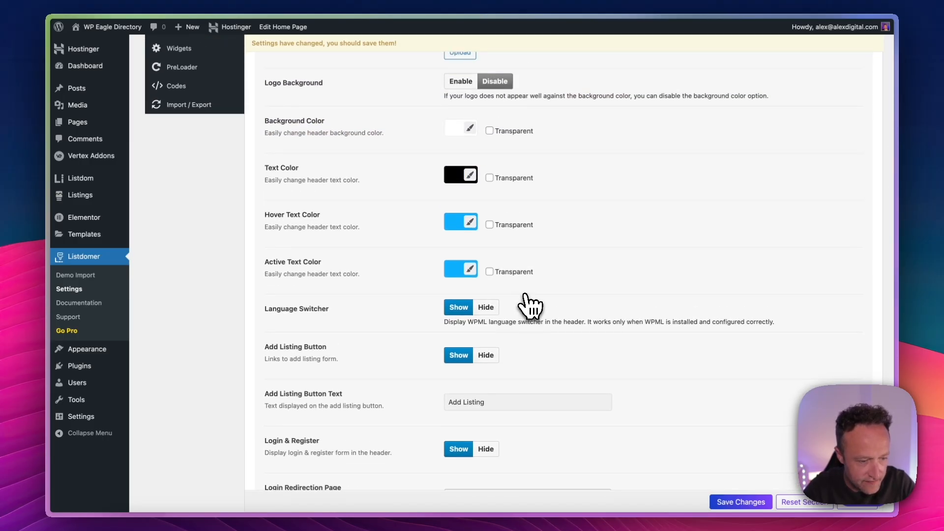
scroll(529, 307, down, 8)
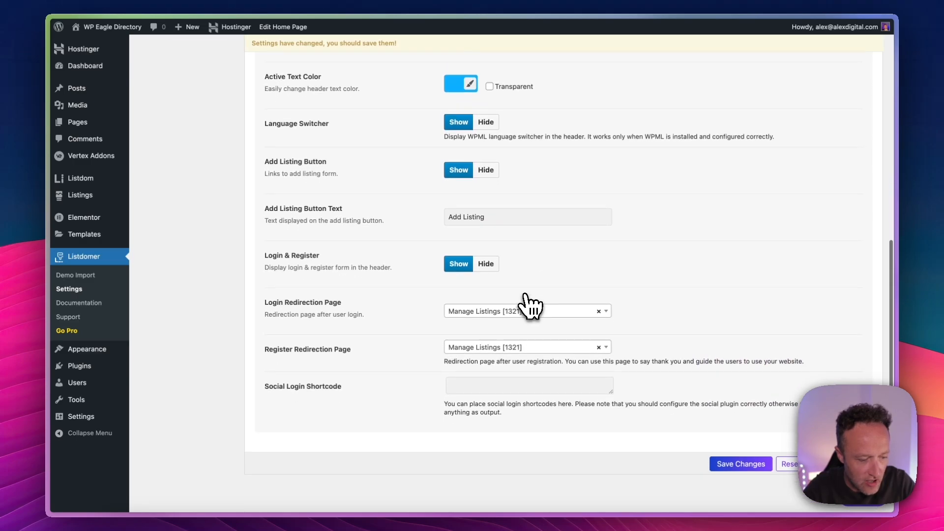
scroll(530, 306, down, 2)
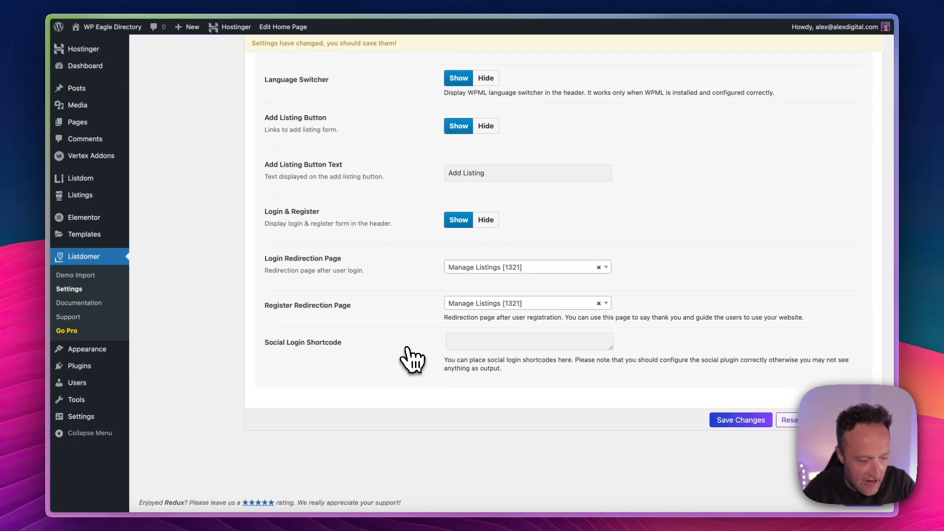
click(758, 422)
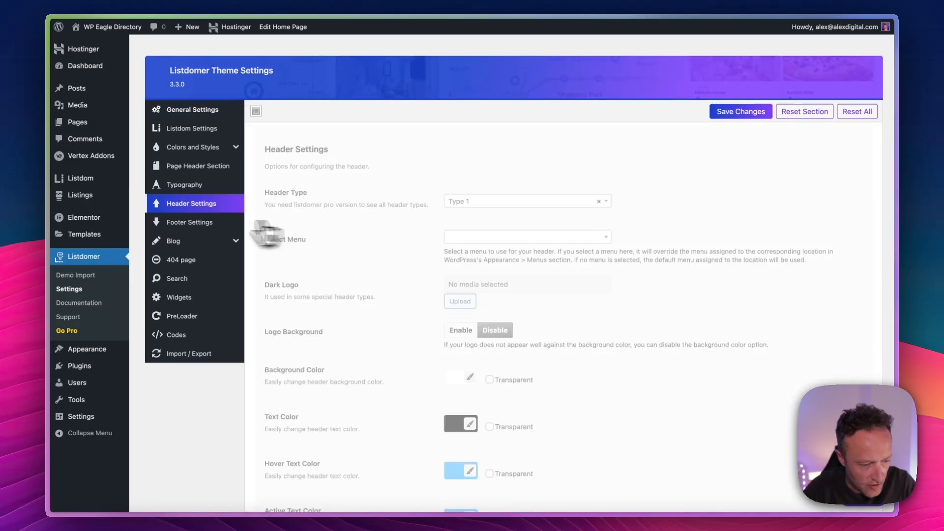
Review the Footer Settings for footer type, colors, widgets, menu and copyright text
click(222, 225)
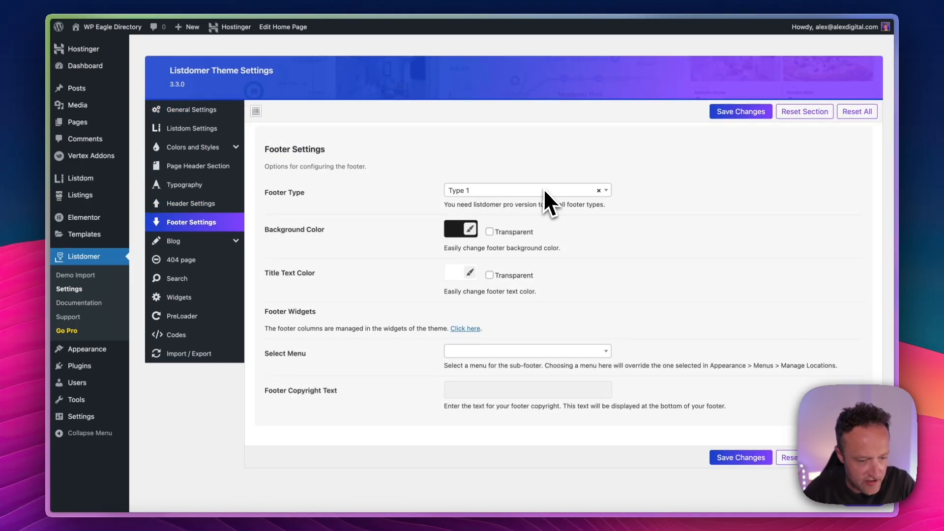
scroll(546, 229, down, 2)
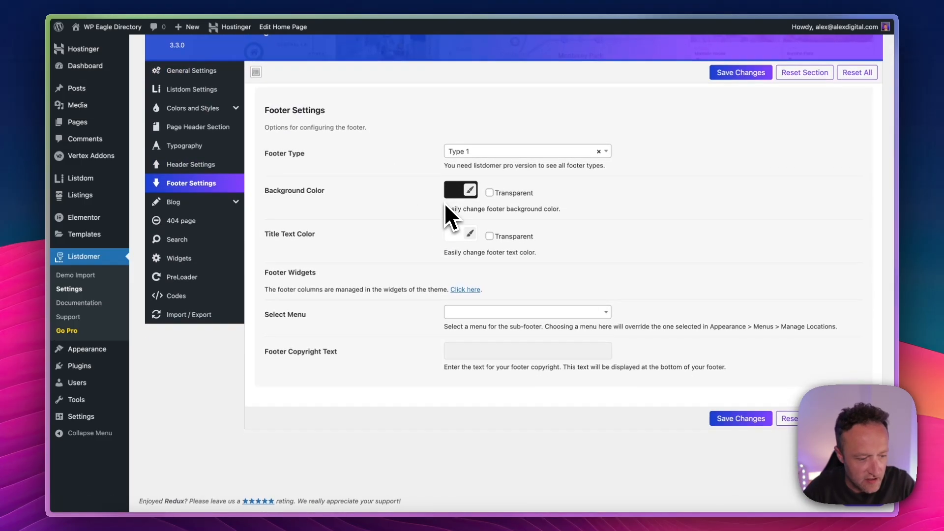
click(486, 350)
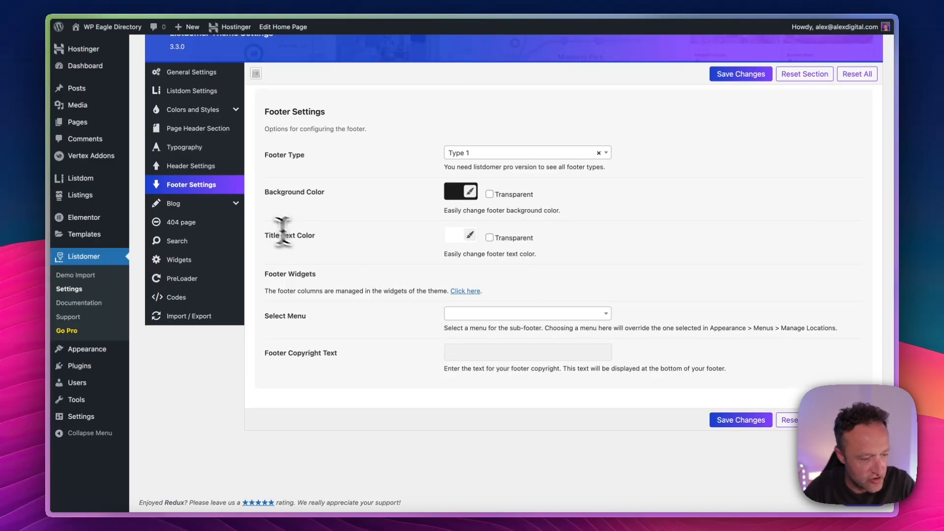
Review the Blog Archive settings and set the Archive Post Layout to the full-width layout without a sidebar
click(236, 204)
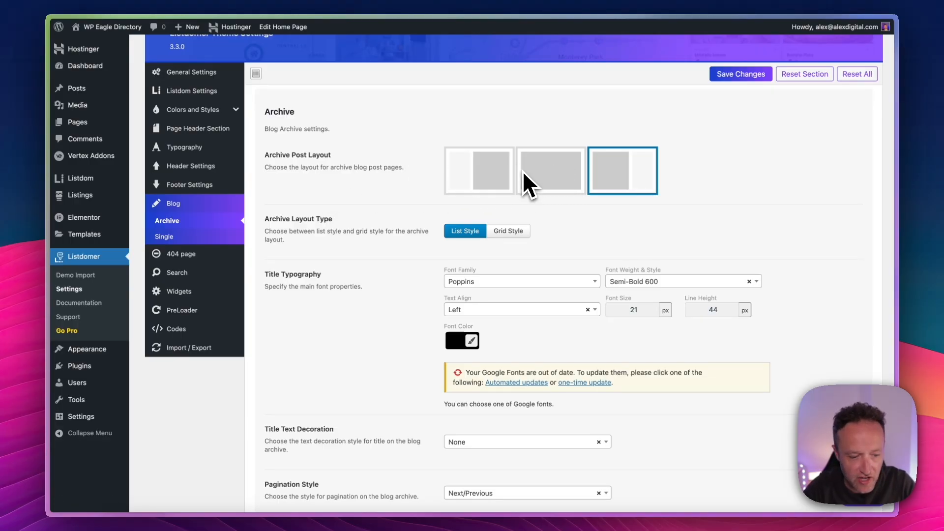
scroll(530, 172, down, 5)
scroll(530, 172, down, 5)
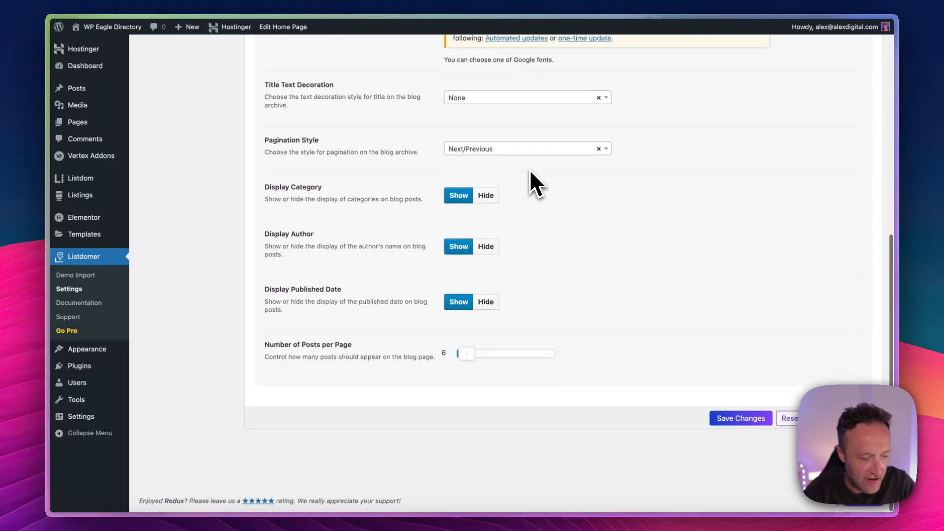
scroll(529, 173, up, 15)
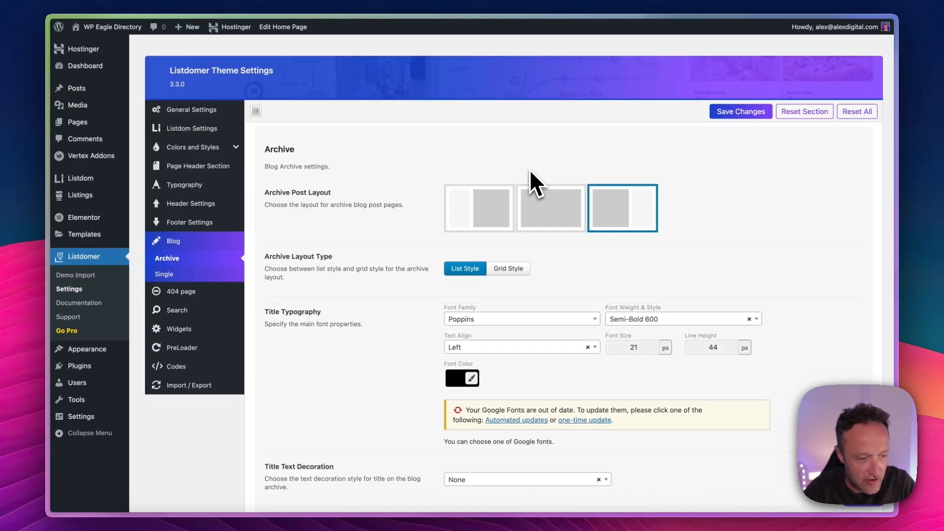
click(554, 207)
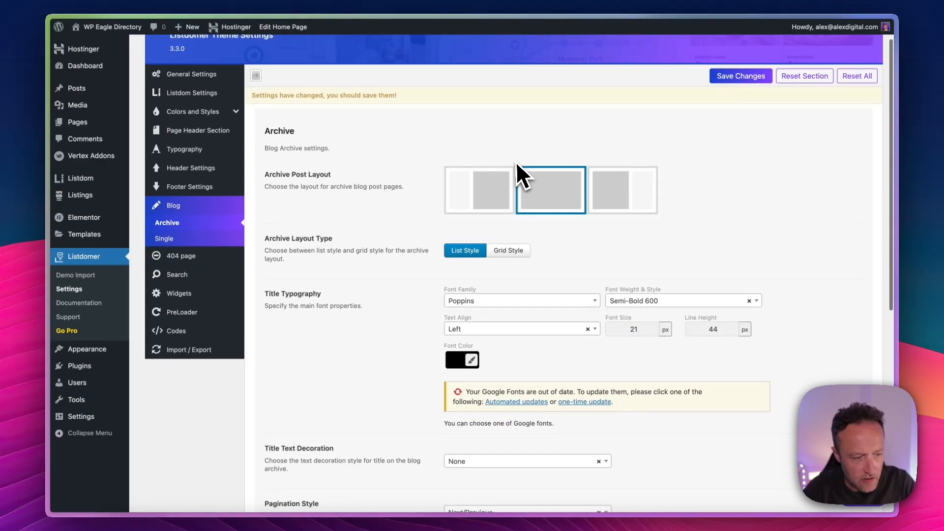
Switch to the site's front-end home page to check the header and logo
mouse_move(88, 437)
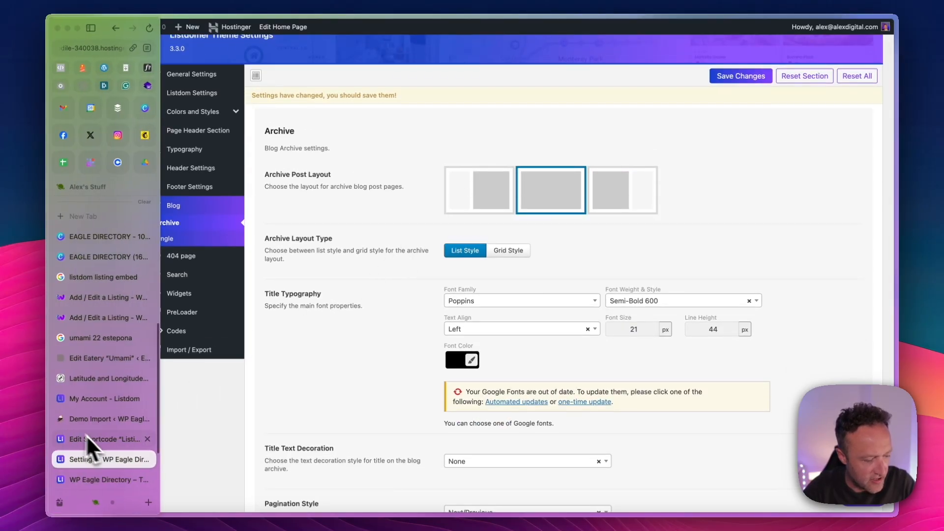
click(109, 478)
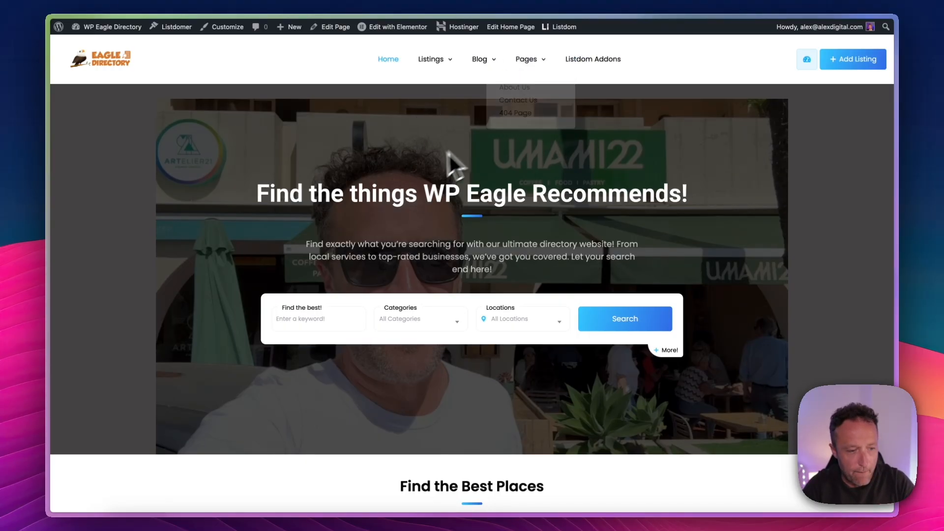
Look over the front-end home page from the hero through the listings, categories and map down to the footer
scroll(427, 164, down, 15)
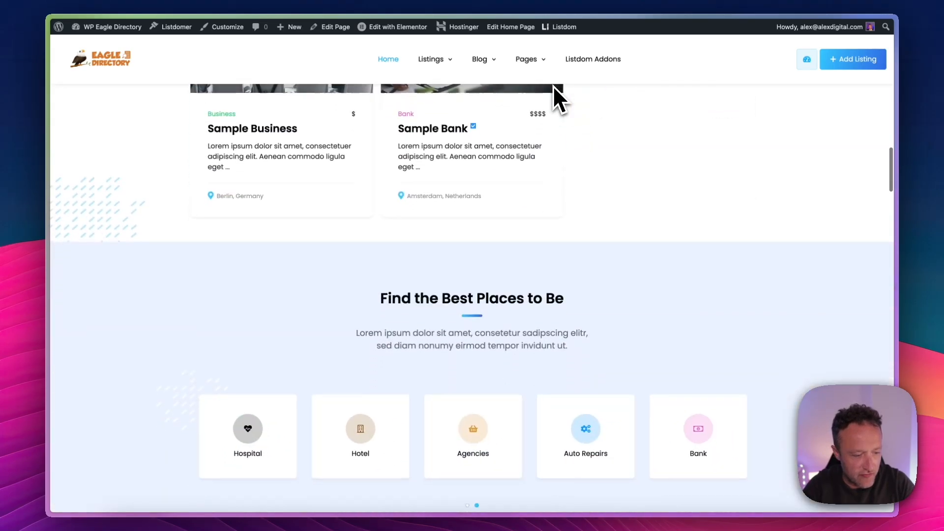
scroll(554, 86, down, 20)
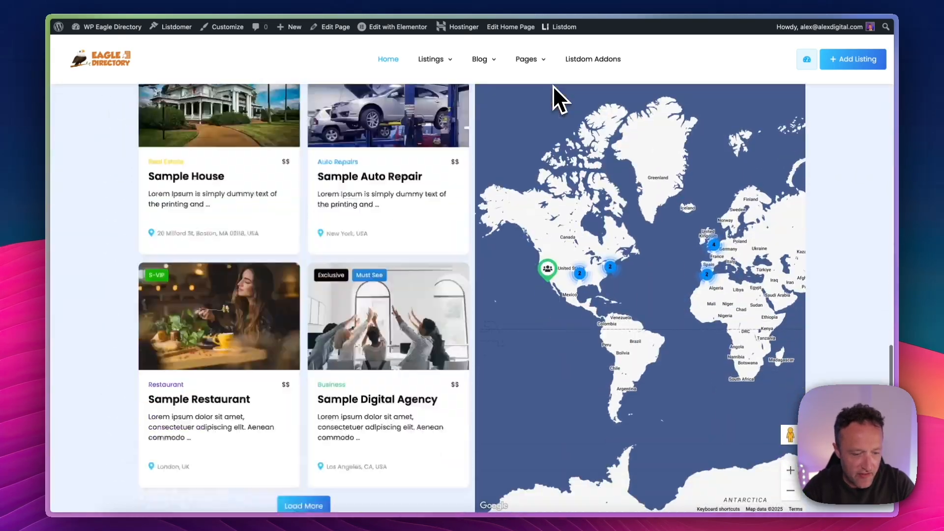
scroll(553, 87, down, 15)
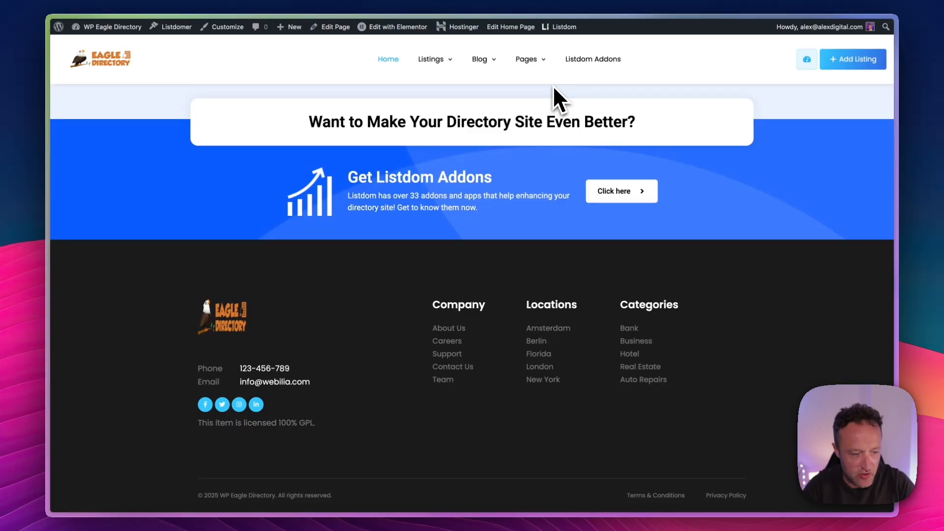
scroll(553, 95, up, 1)
scroll(553, 98, down, 2)
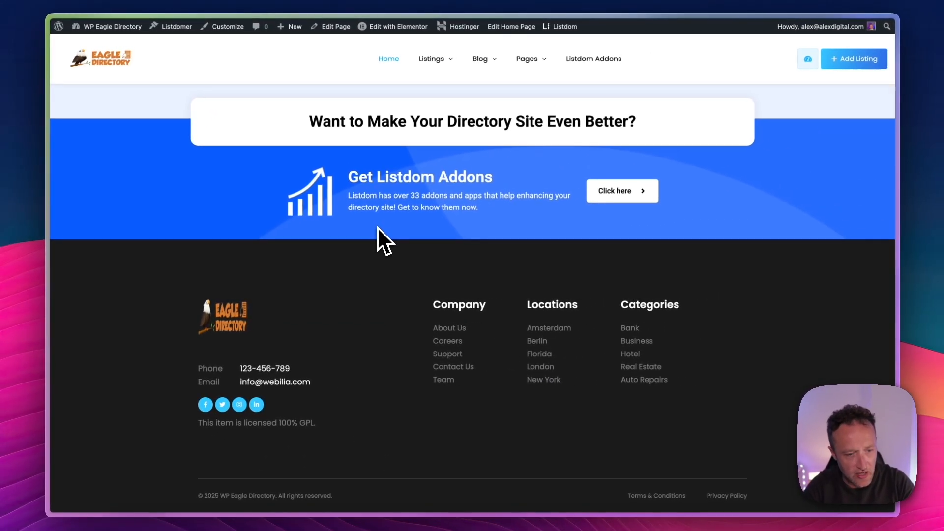
scroll(377, 226, up, 20)
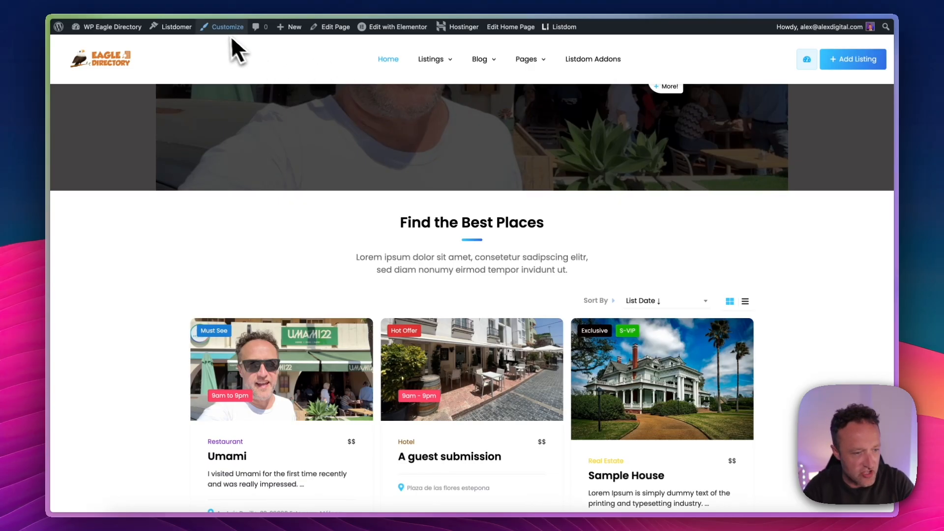
Create a new WordPress menu named with the site owner's first name followed by "Main Menu", discarding unsaved changes to the Categories menu
click(117, 44)
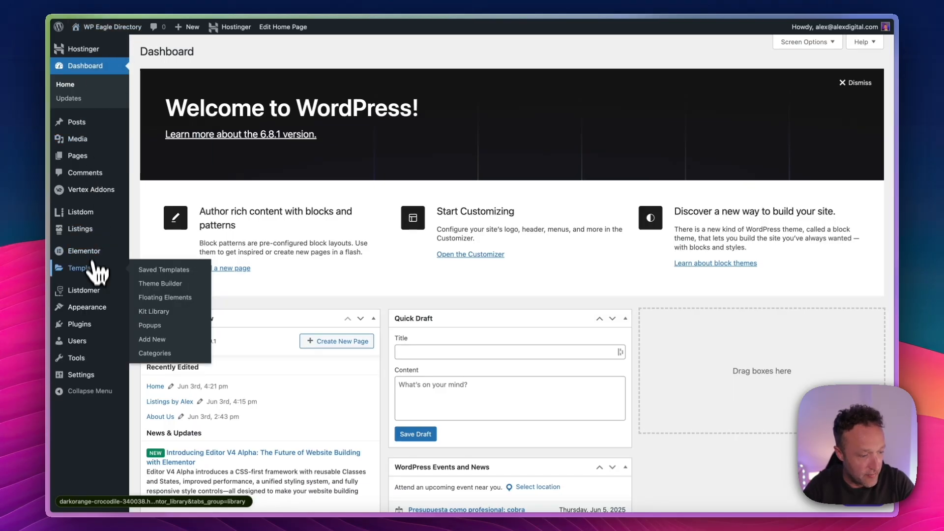
mouse_move(94, 309)
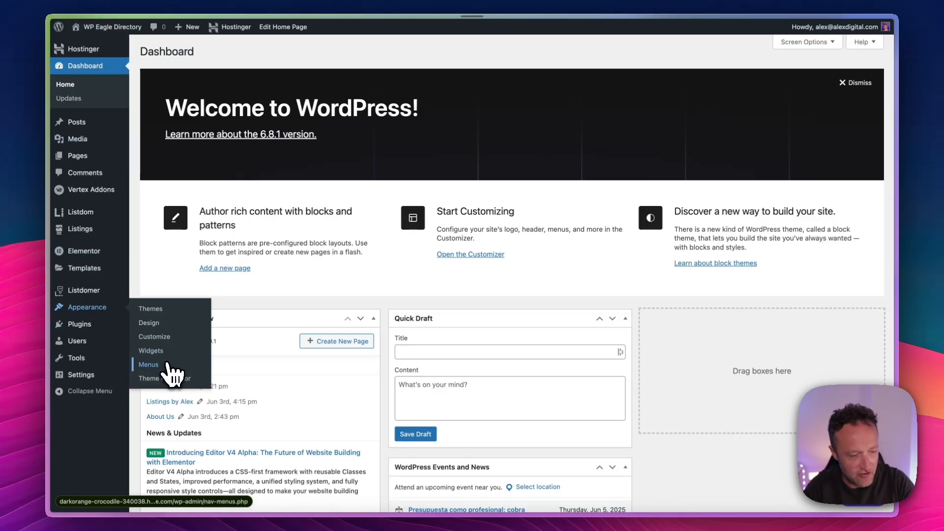
click(148, 365)
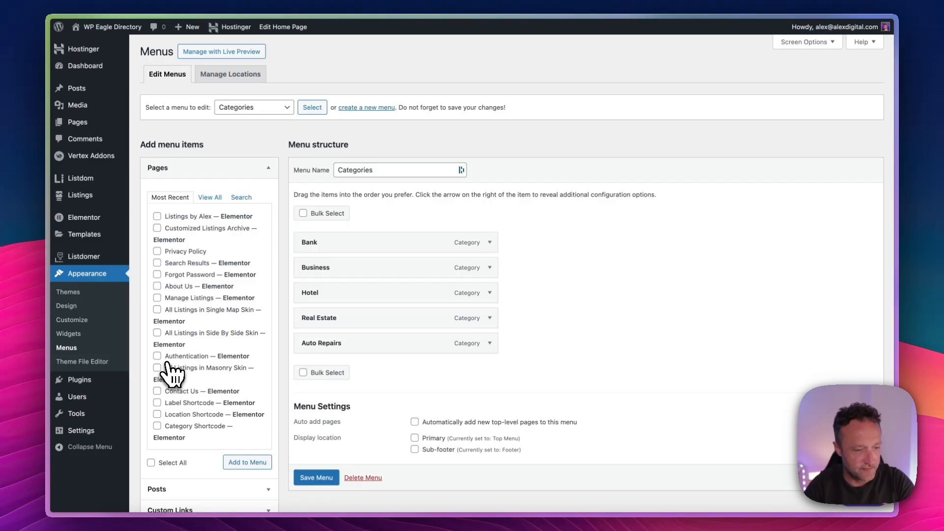
click(366, 107)
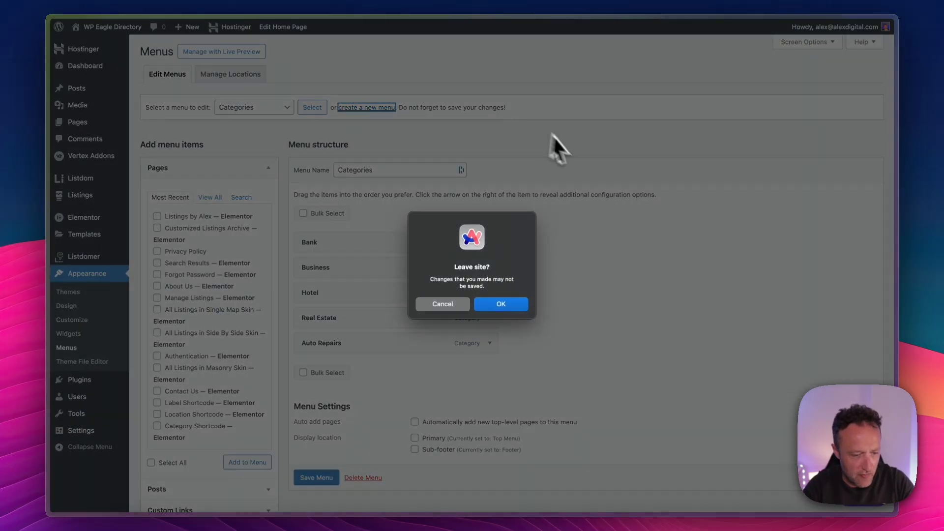
click(514, 303)
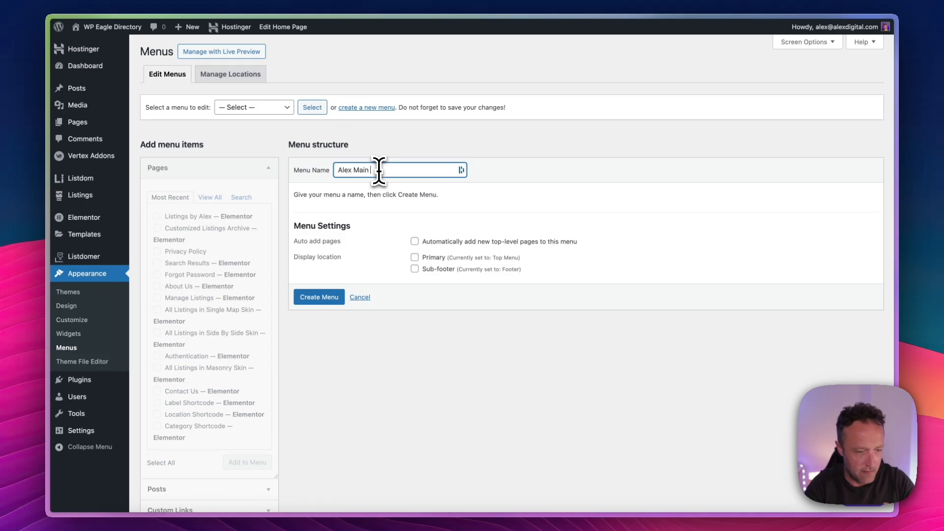
click(321, 296)
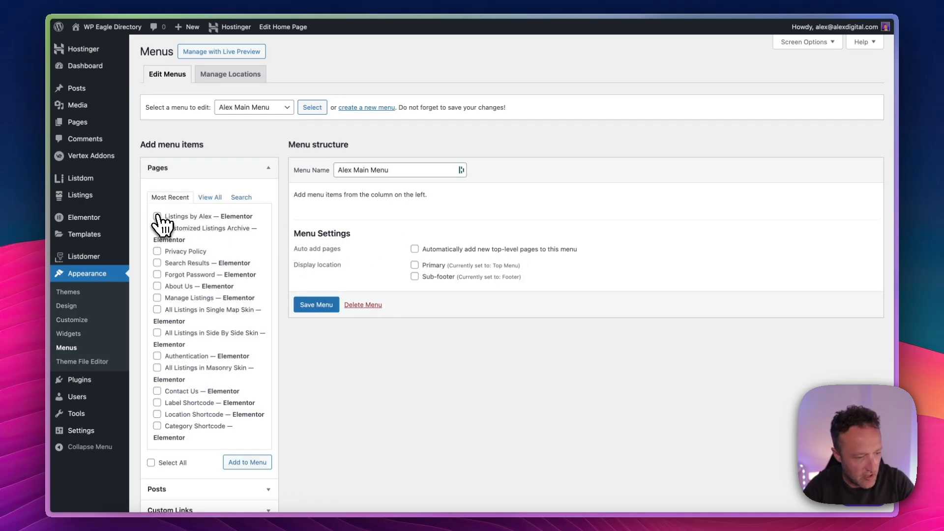
Add the Home, Blog and About Us pages to the new main menu
scroll(222, 235, down, 3)
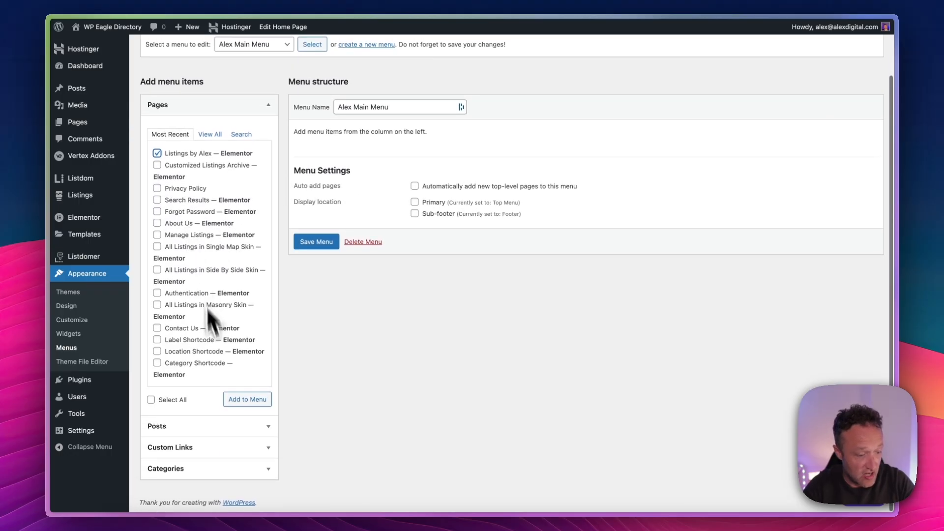
click(213, 135)
scroll(215, 206, down, 5)
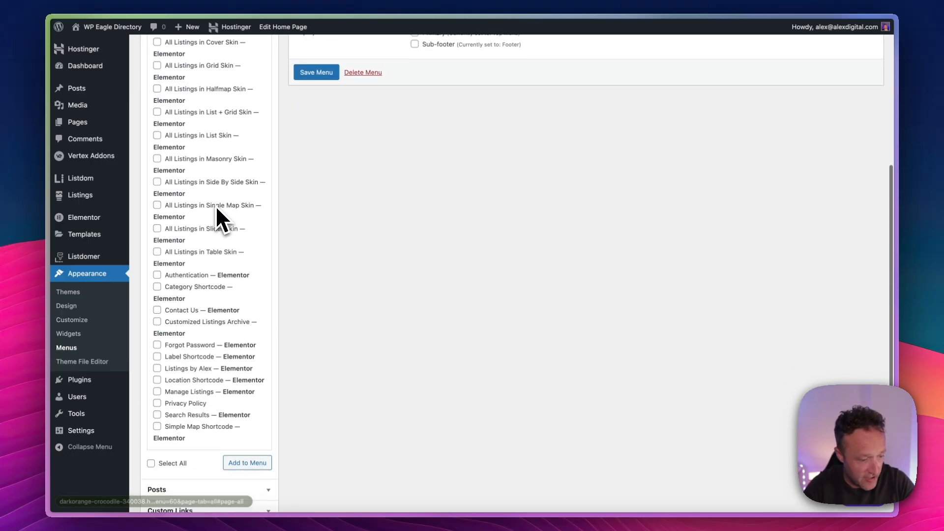
scroll(215, 205, up, 2)
scroll(216, 205, up, 2)
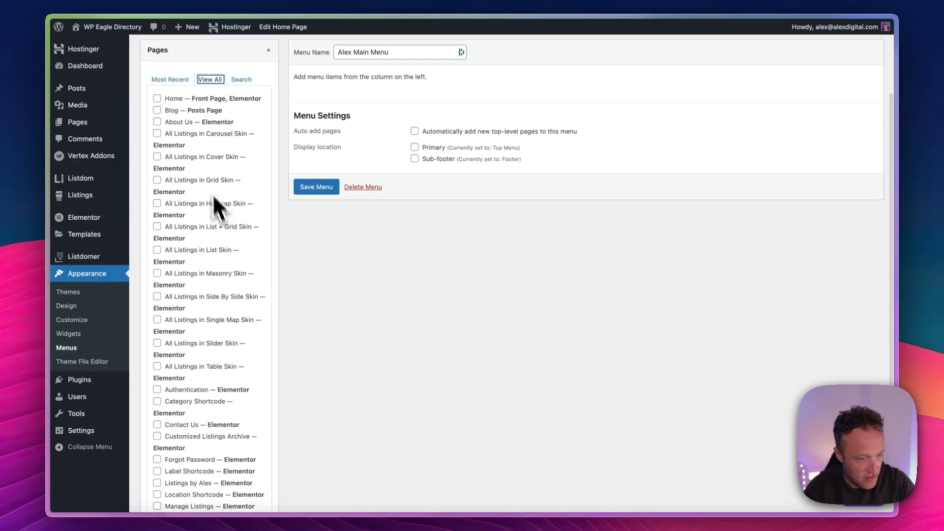
click(157, 99)
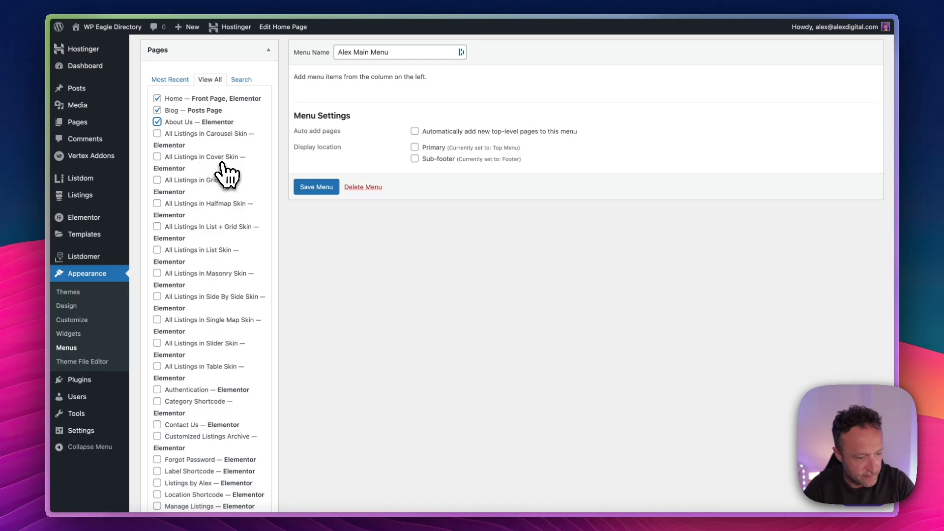
scroll(224, 169, down, 5)
scroll(224, 170, up, 6)
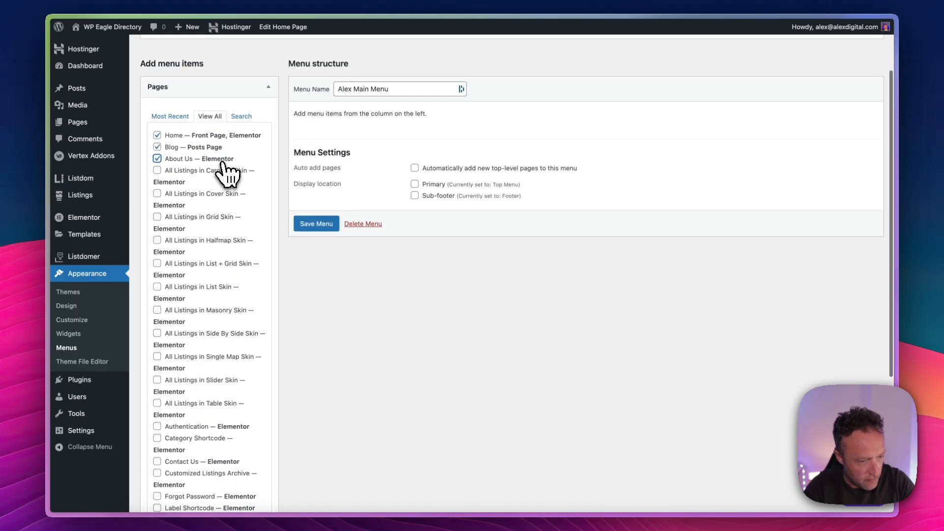
scroll(223, 172, up, 2)
scroll(256, 238, down, 6)
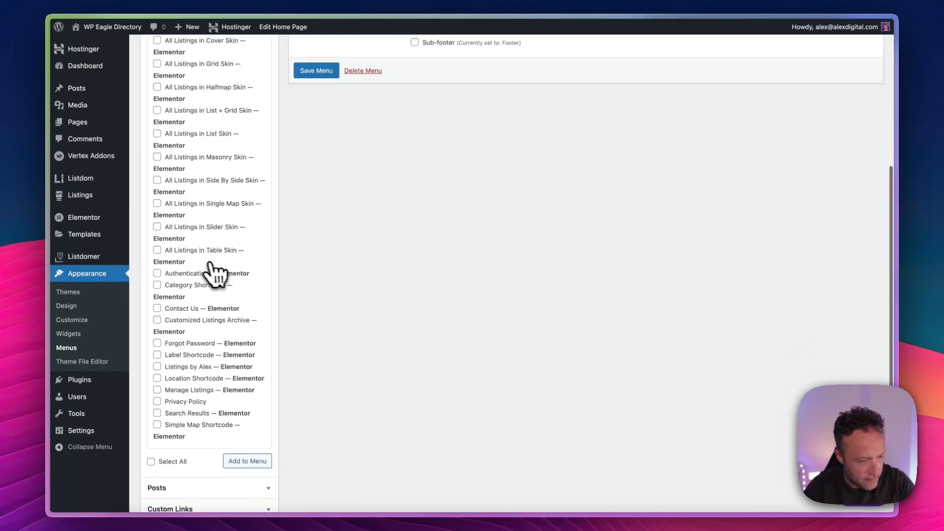
click(245, 404)
scroll(275, 355, up, 6)
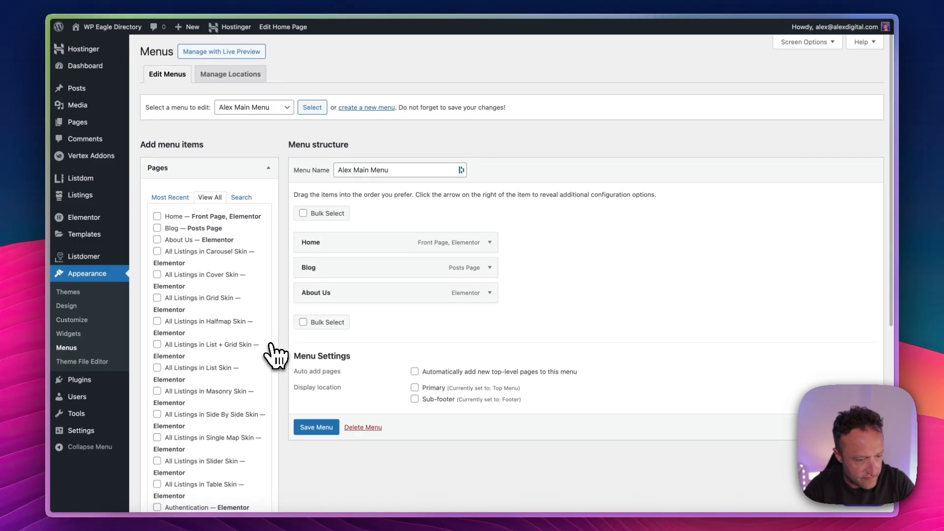
Add the site owner's listings page to the main menu and place it between Blog and About Us
click(182, 201)
click(157, 217)
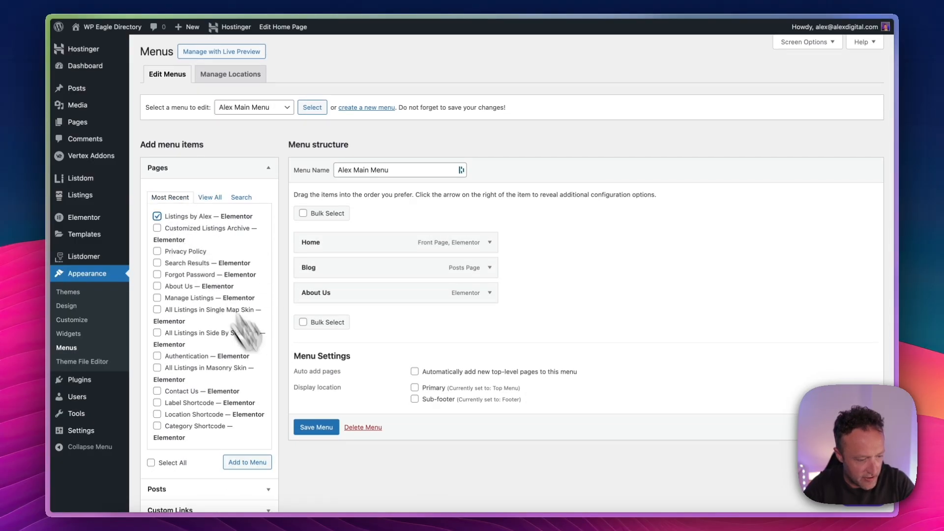
scroll(256, 384, down, 2)
click(254, 421)
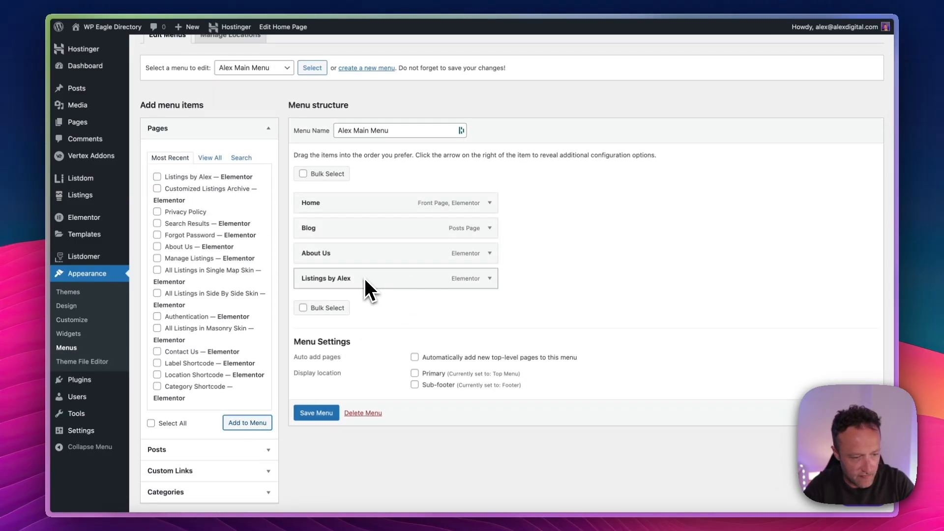
drag(367, 285, 364, 250)
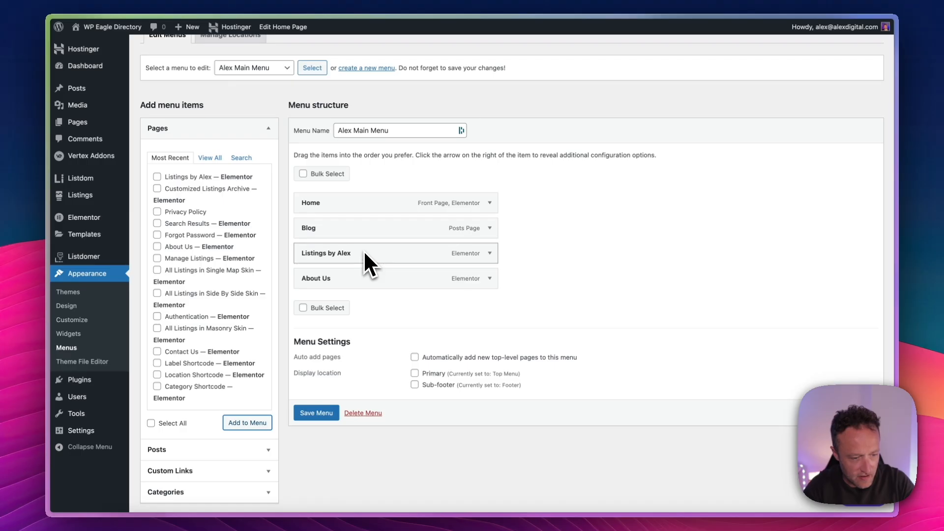
Assign the new main menu to the Primary display location and save it
click(315, 413)
scroll(344, 369, down, 4)
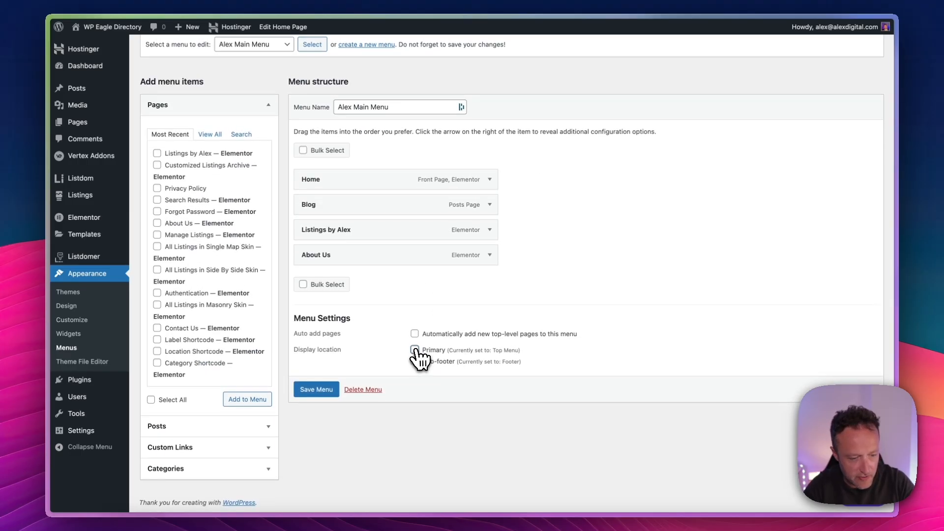
click(315, 391)
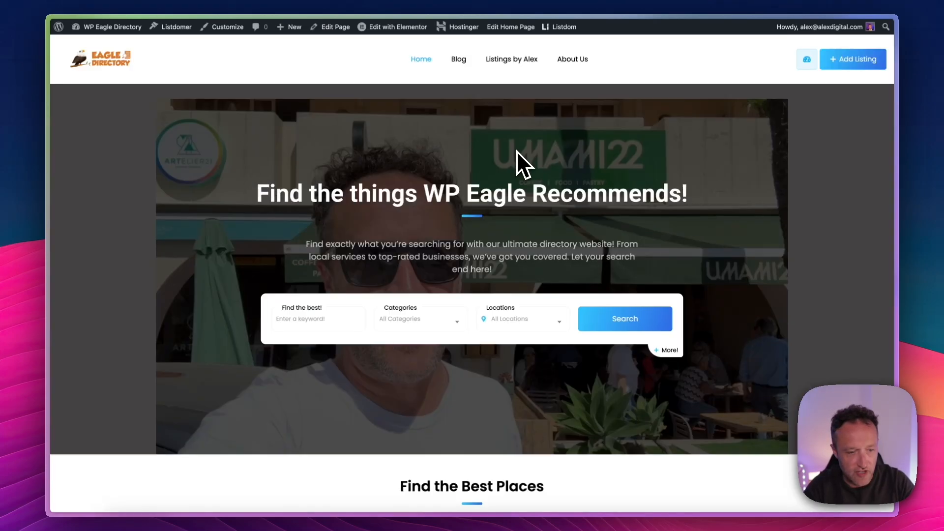
Check the new navigation menu on the front-end home page and look down to the add-ons banner and footer
scroll(527, 236, down, 5)
scroll(527, 233, up, 5)
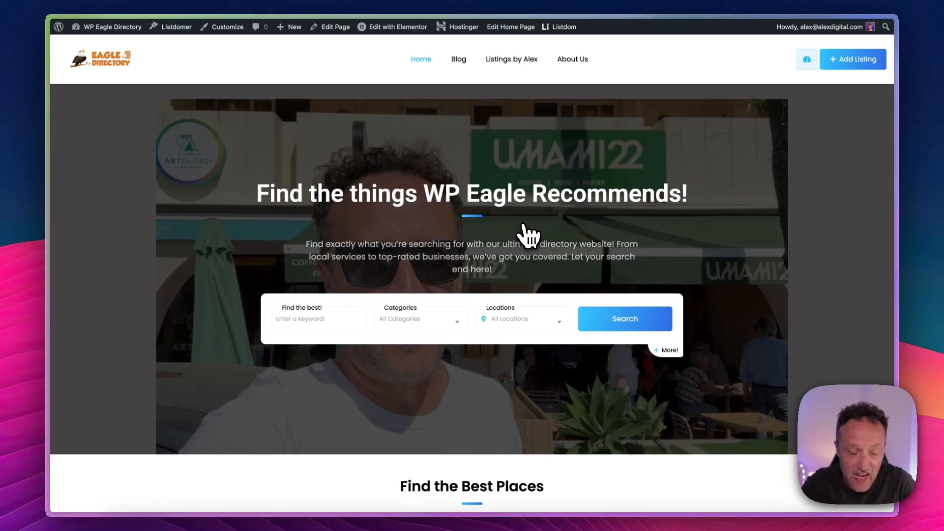
scroll(529, 235, down, 20)
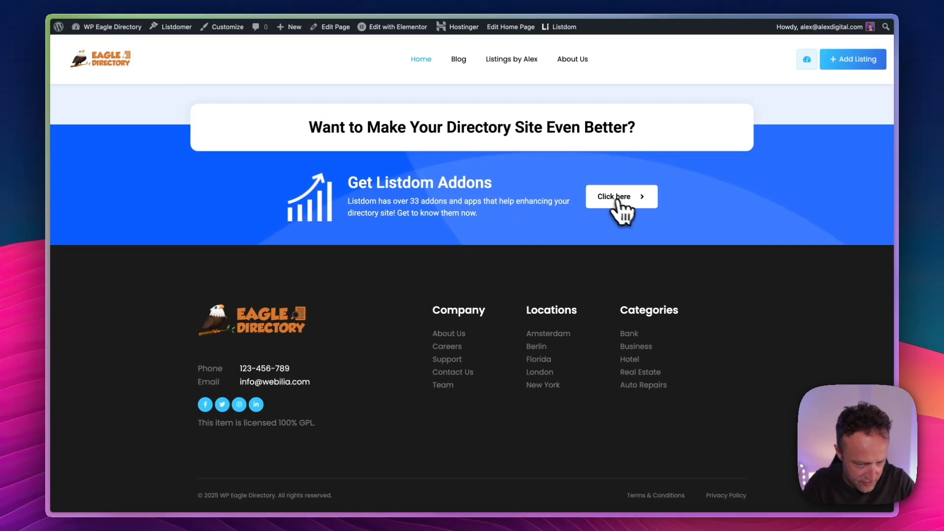
Open the Listdom pricing page from the Get Listdom Addons banner and examine the plans and individually sold addons
click(624, 189)
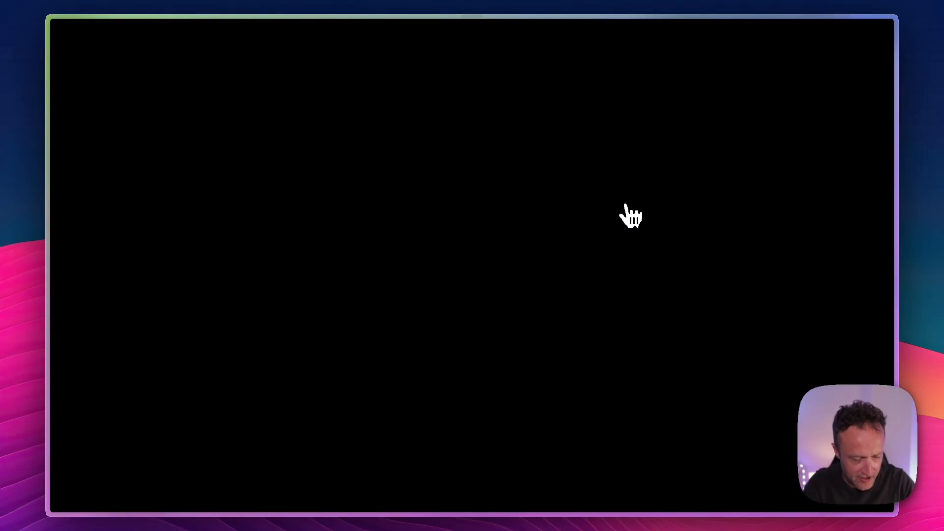
scroll(627, 209, down, 15)
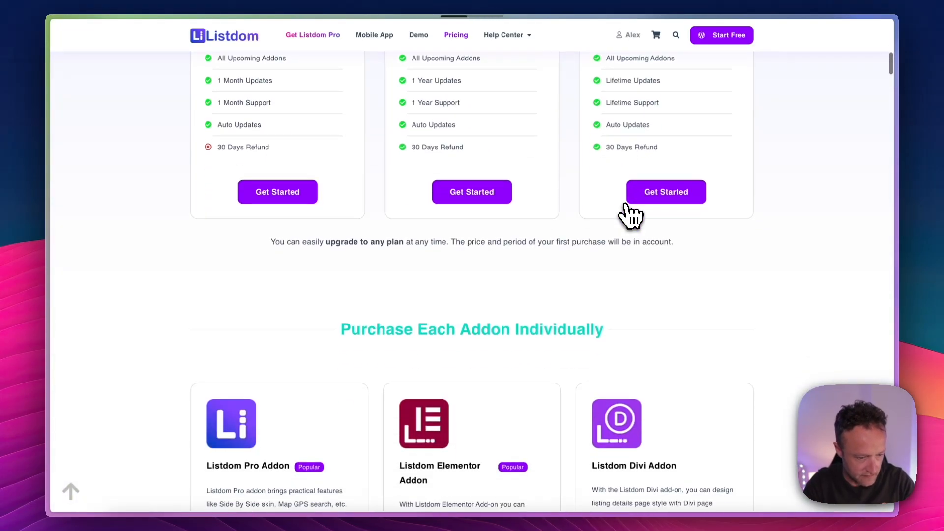
scroll(631, 215, down, 5)
scroll(631, 214, up, 2)
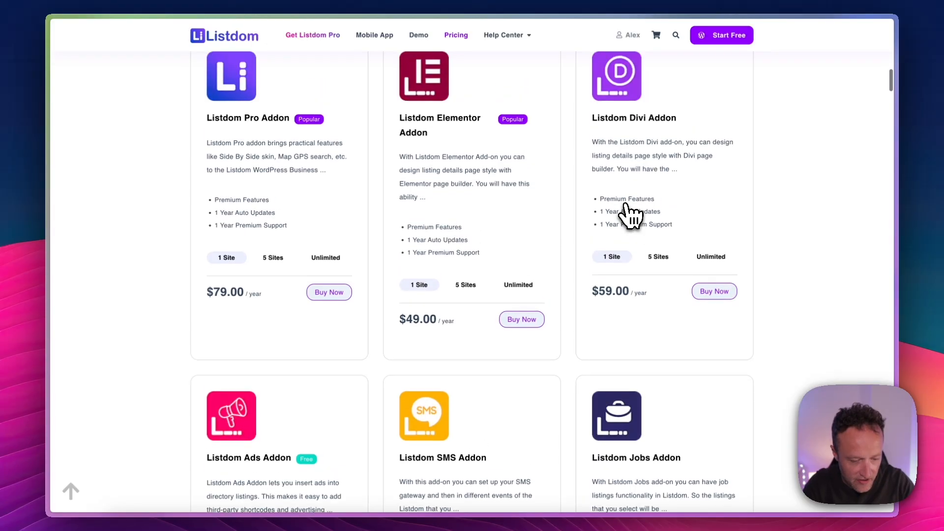
scroll(631, 215, down, 10)
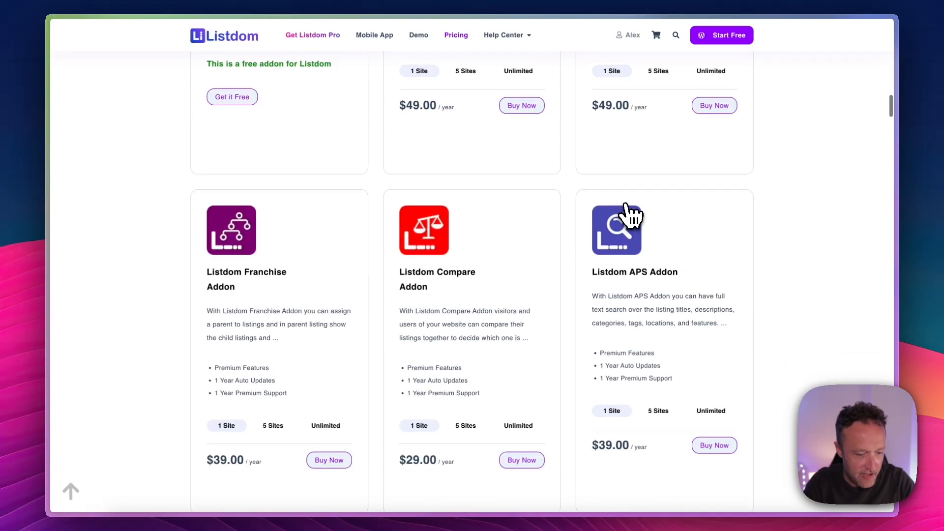
scroll(631, 215, down, 9)
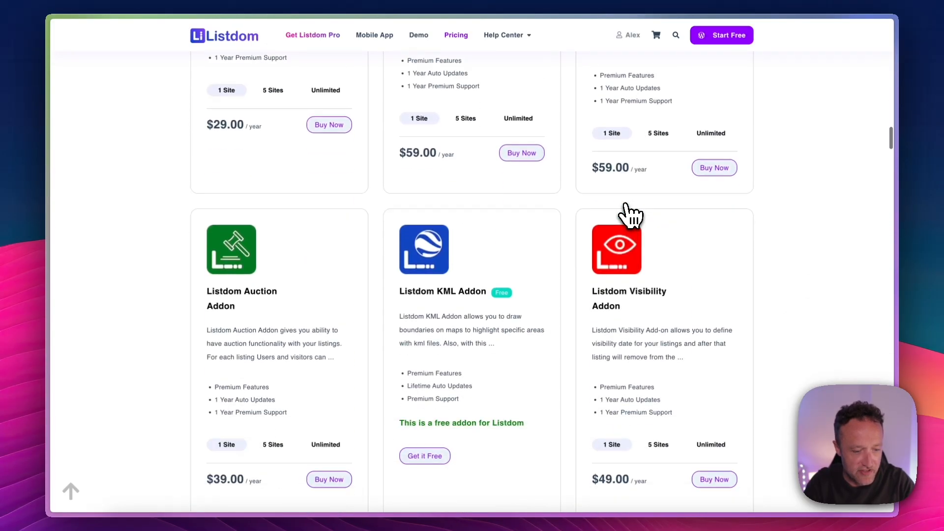
scroll(631, 215, down, 5)
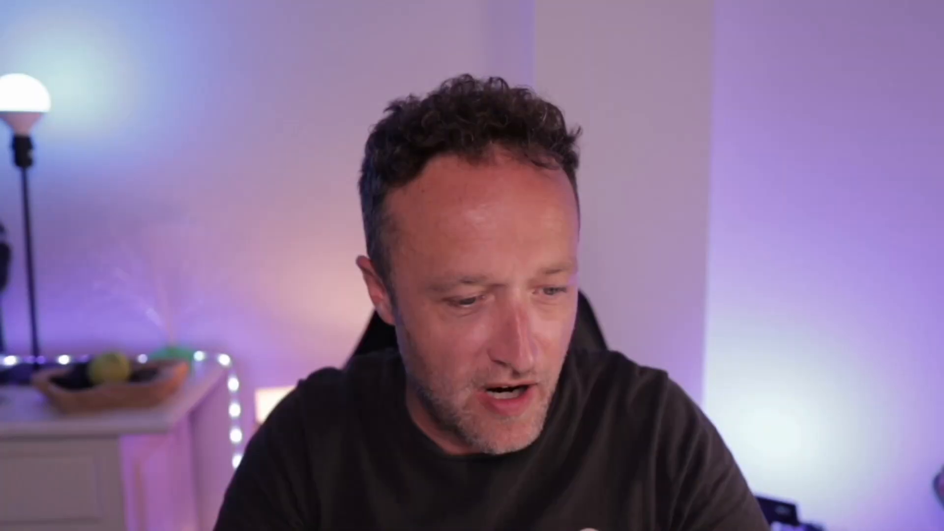